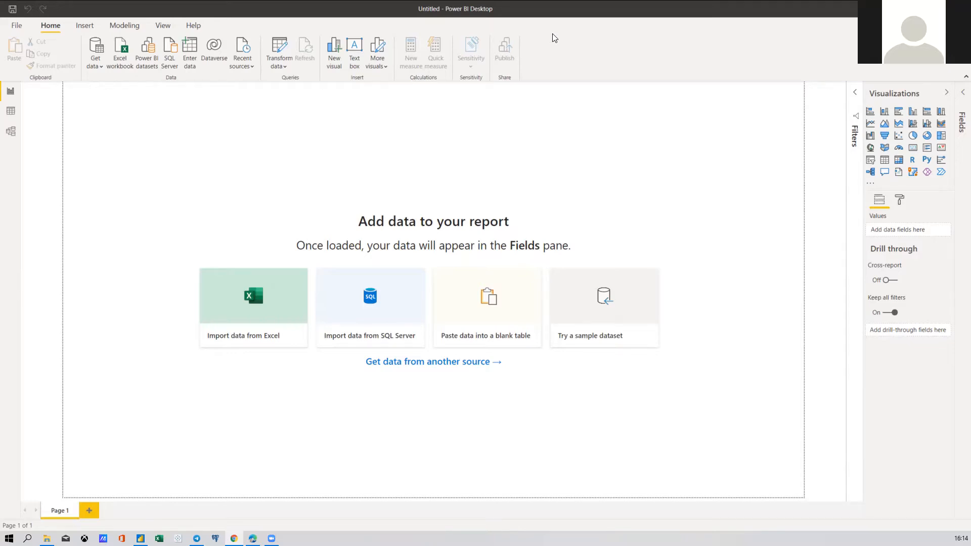
pyautogui.click(95, 64)
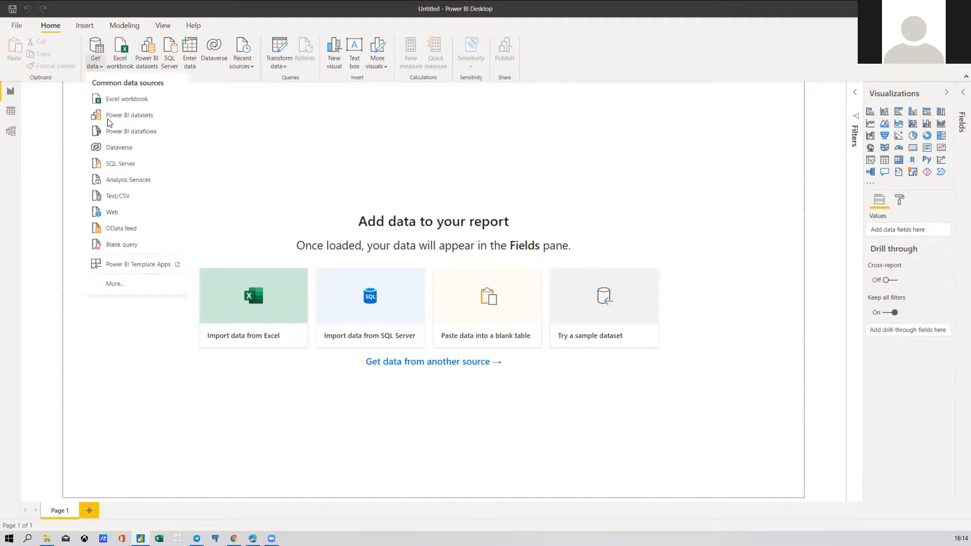
pyautogui.click(118, 196)
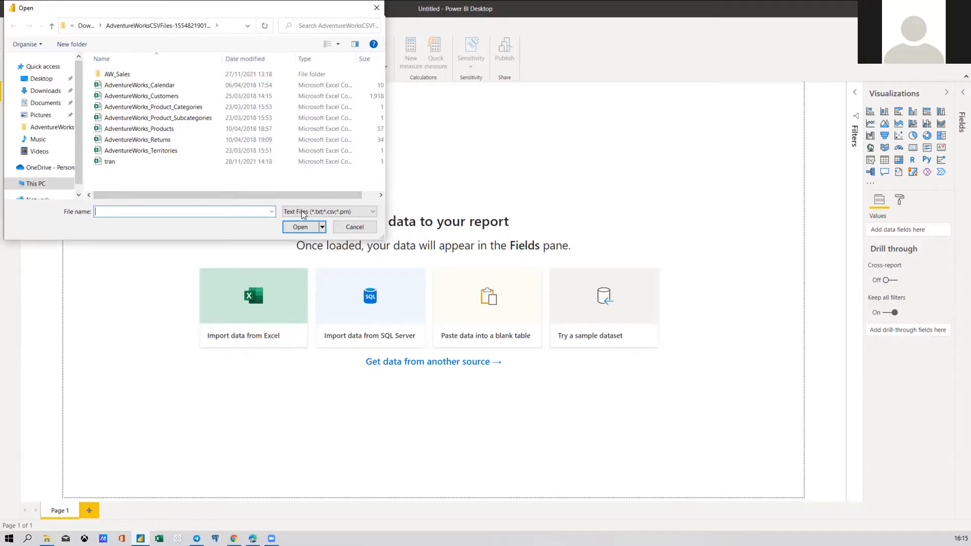
pyautogui.click(171, 130)
pyautogui.doubleClick(172, 130)
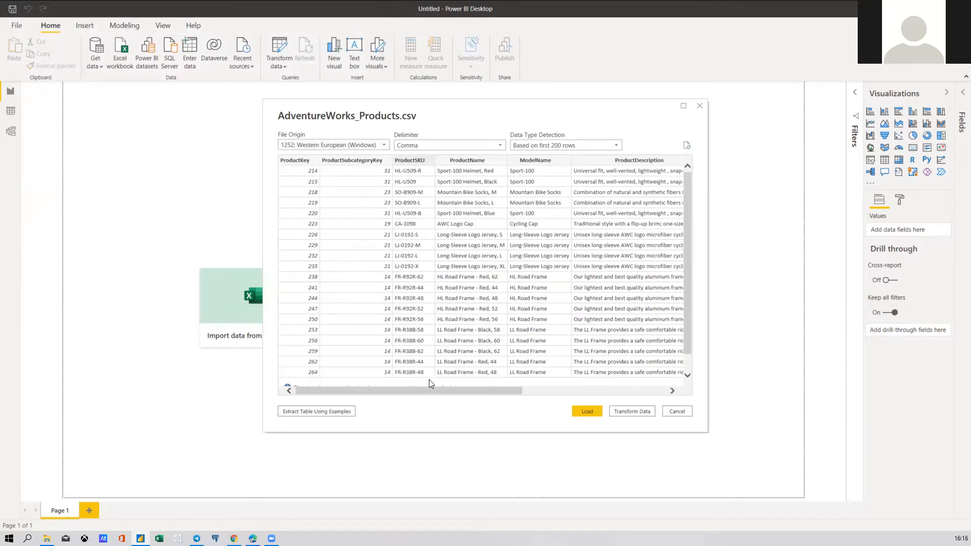
pyautogui.hscroll(10, 424, 397)
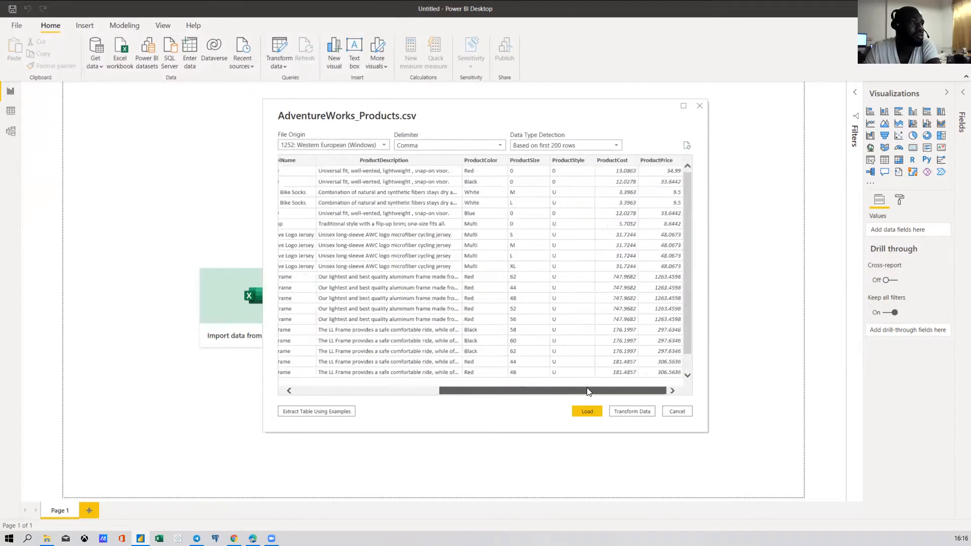
pyautogui.hscroll(-10, 425, 393)
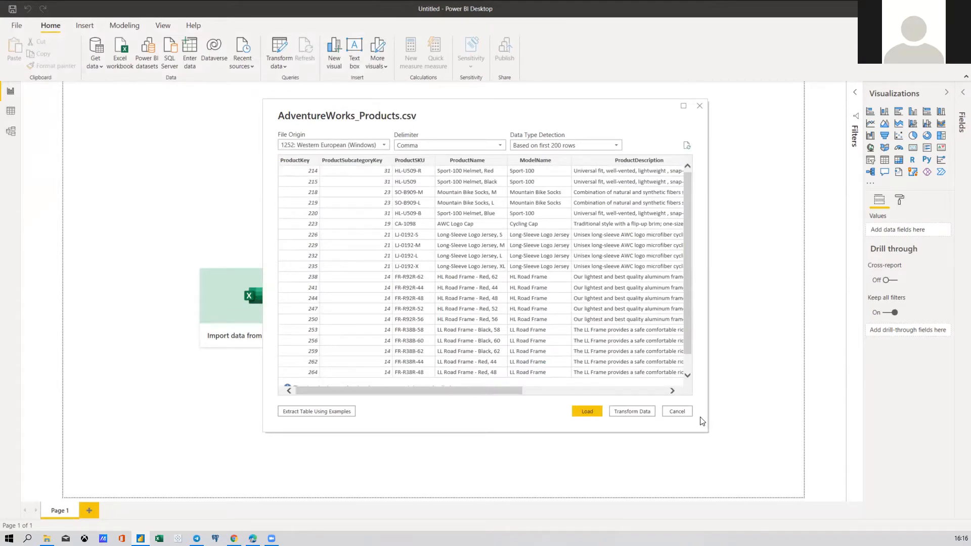
pyautogui.click(674, 412)
# Import the AdventureWorks_Products CSV file and open it for transformation in the Power Query Editor
pyautogui.click(99, 63)
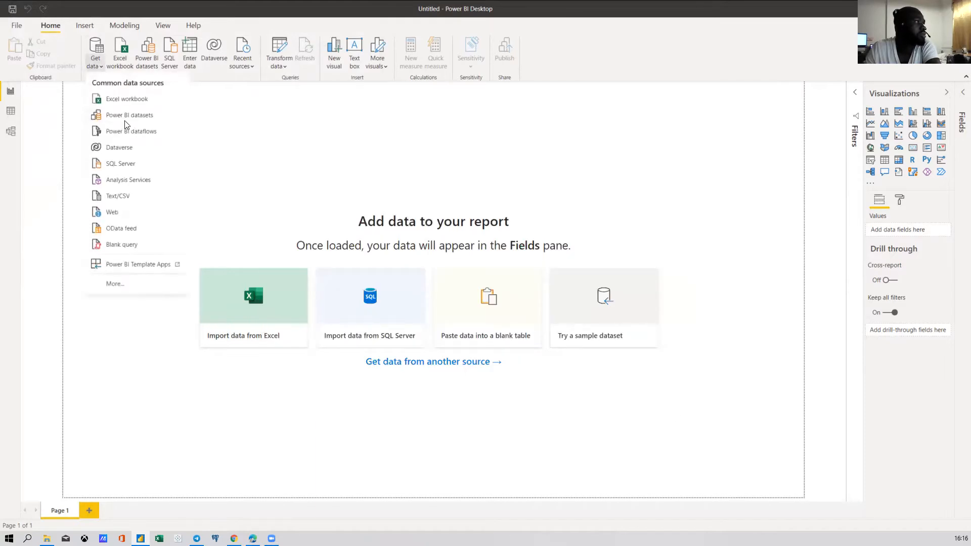
pyautogui.click(124, 194)
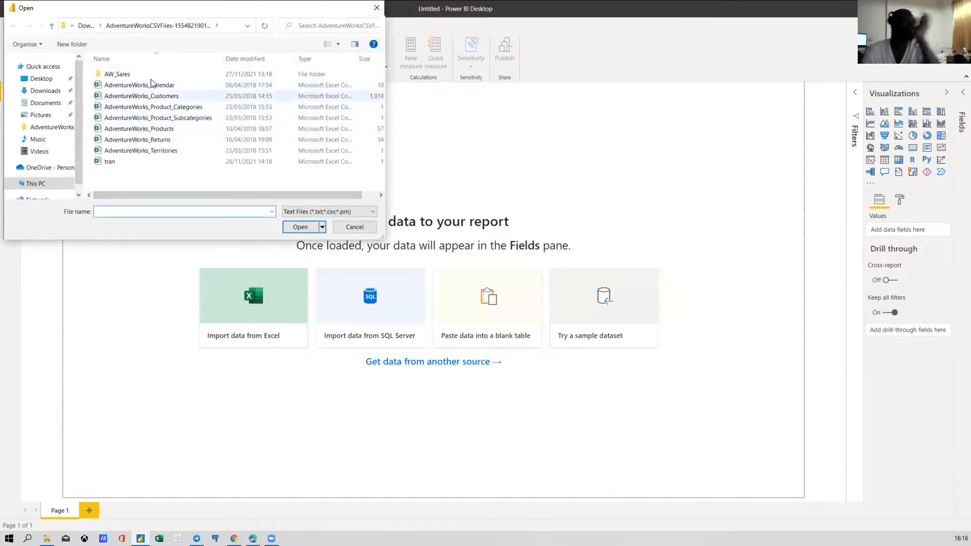
pyautogui.click(164, 129)
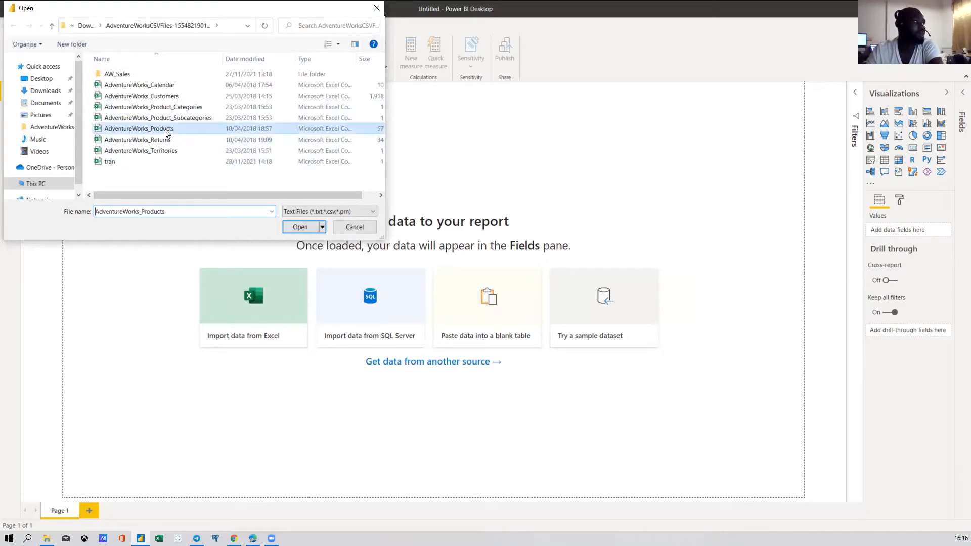
pyautogui.doubleClick(164, 129)
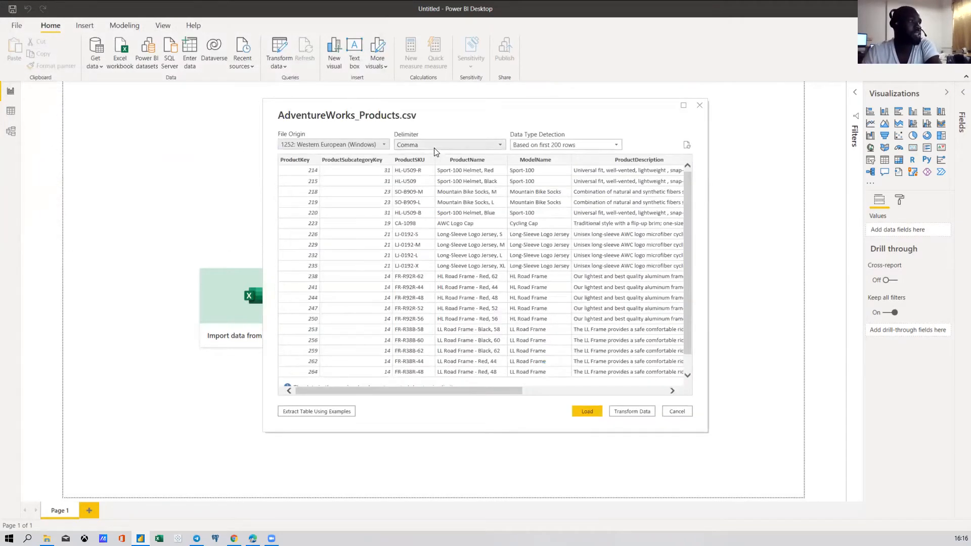
pyautogui.click(646, 412)
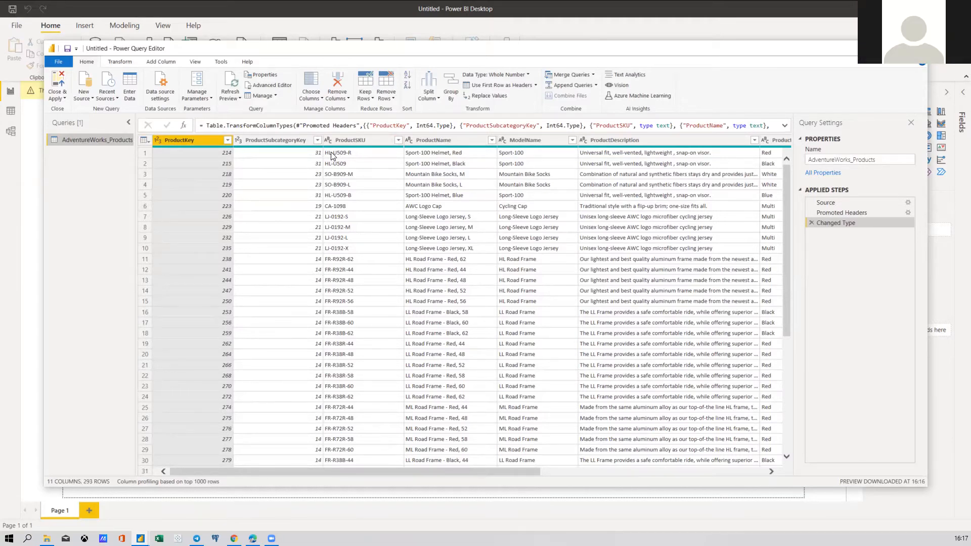
# Add a column extracting the text before the "-" delimiter from ProductSKU, scanning from the start of the input and skipping 0 delimiters
pyautogui.click(338, 141)
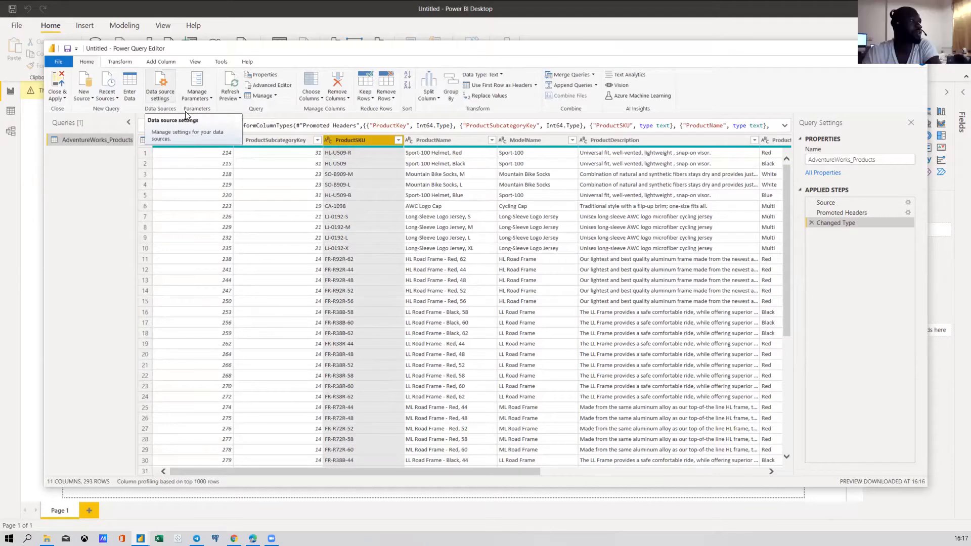
pyautogui.click(164, 63)
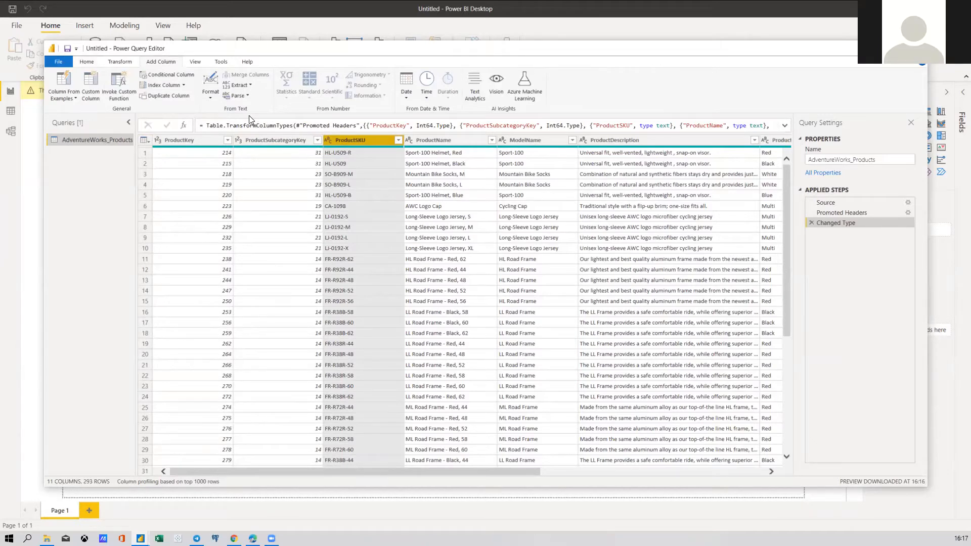
pyautogui.click(249, 86)
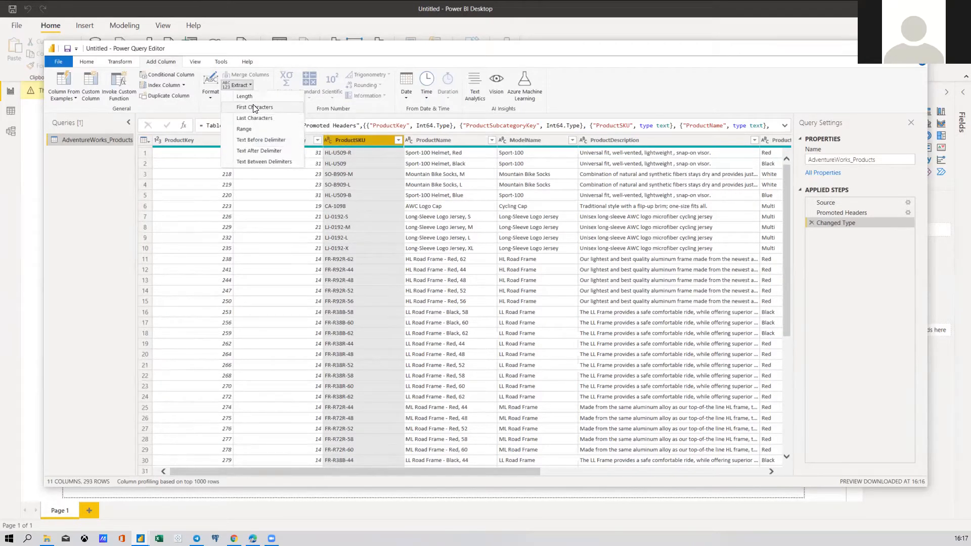
pyautogui.click(255, 140)
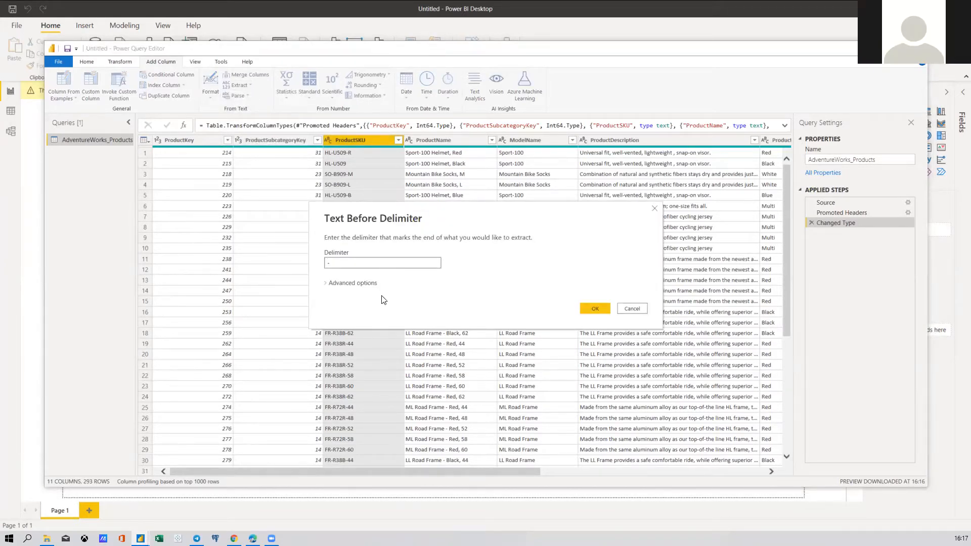
pyautogui.click(372, 284)
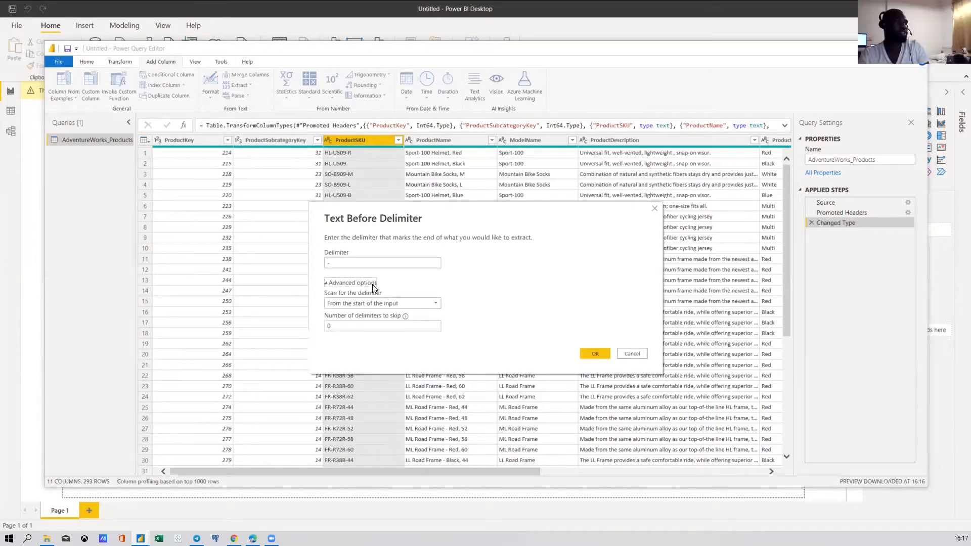
pyautogui.click(372, 284)
pyautogui.click(373, 284)
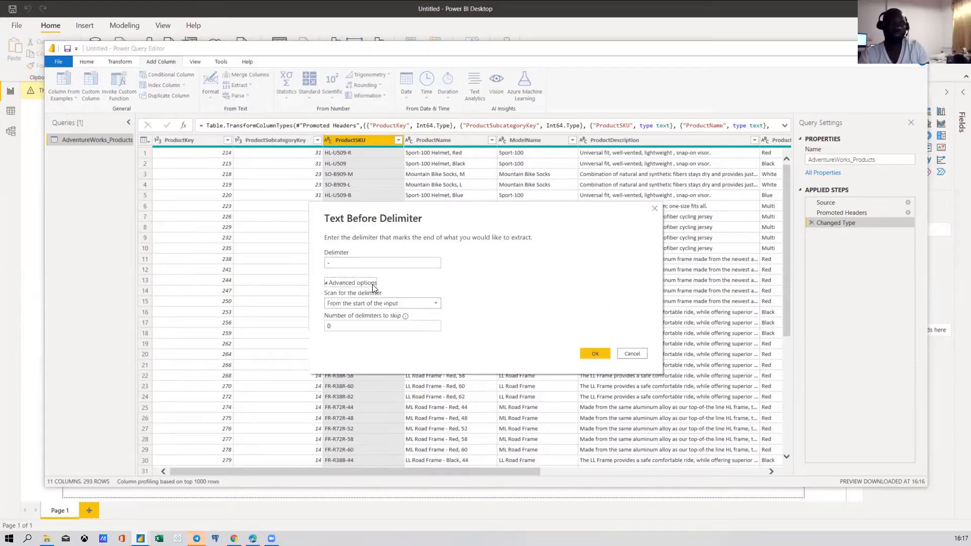
pyautogui.click(372, 284)
pyautogui.click(373, 284)
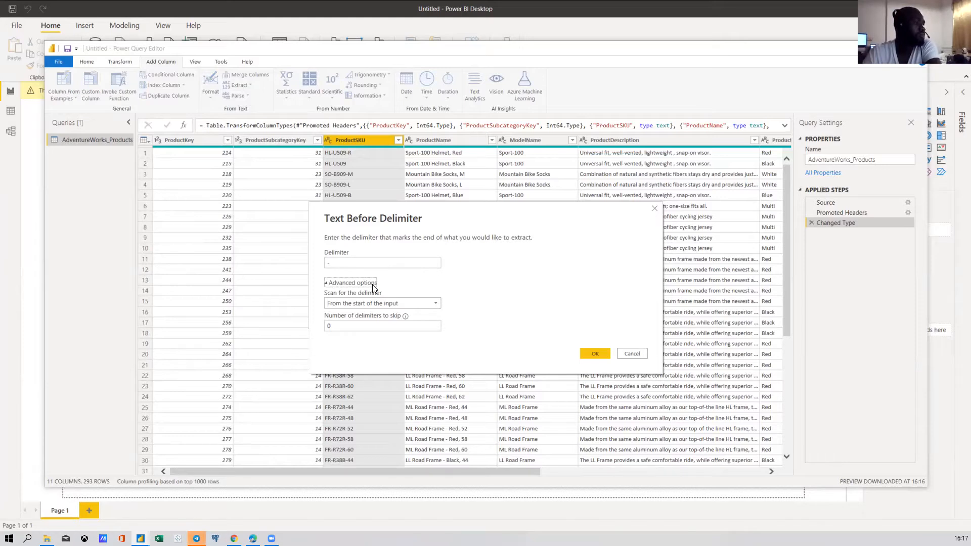
pyautogui.click(596, 353)
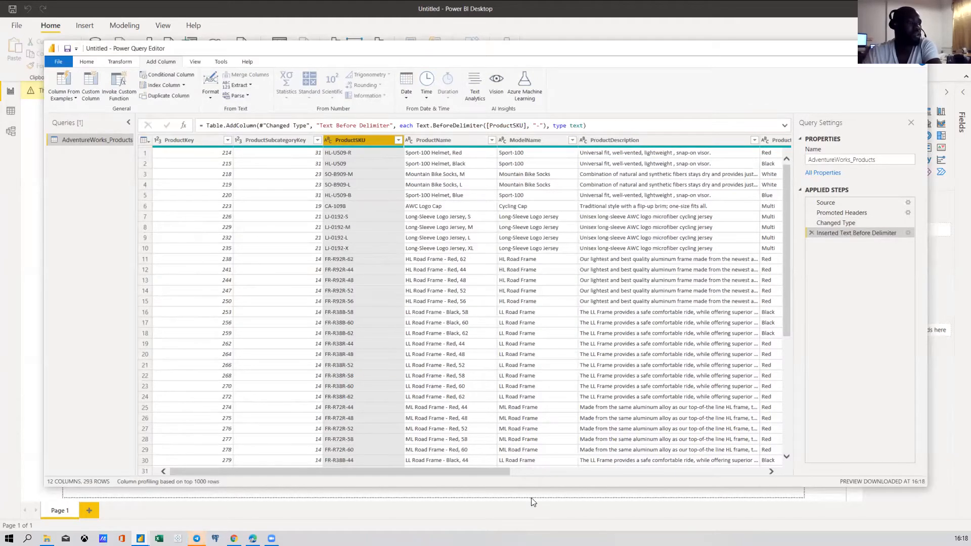
# Compare the ProductSKU values with the extracted text in the last column of the products table
pyautogui.hscroll(1, 666, 470)
pyautogui.hscroll(10, 810, 455)
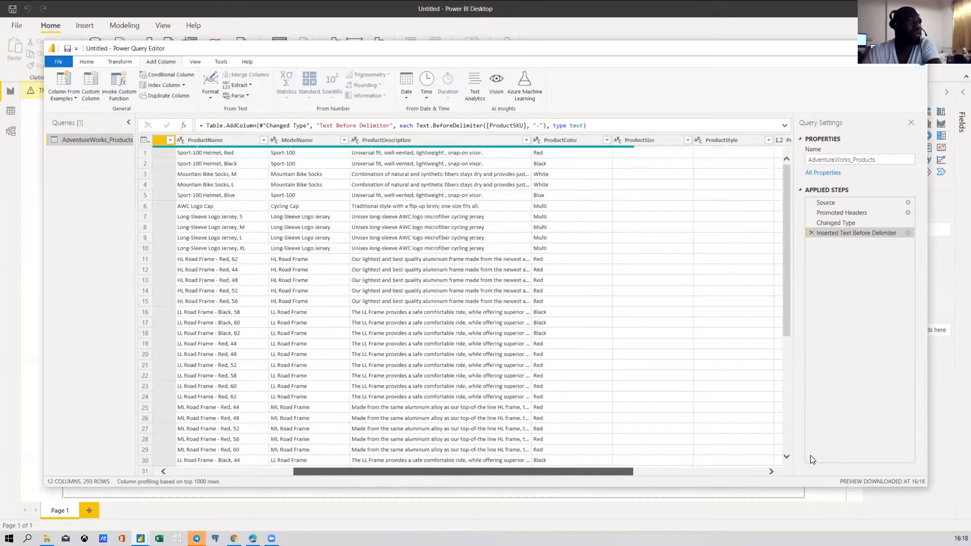
pyautogui.hscroll(-5, 350, 458)
pyautogui.hscroll(-5, 350, 458)
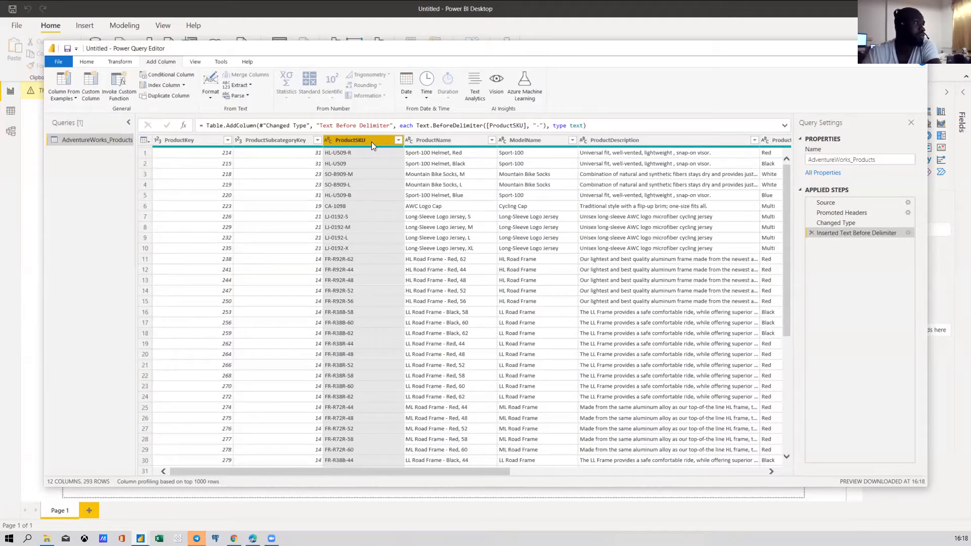
pyautogui.click(248, 86)
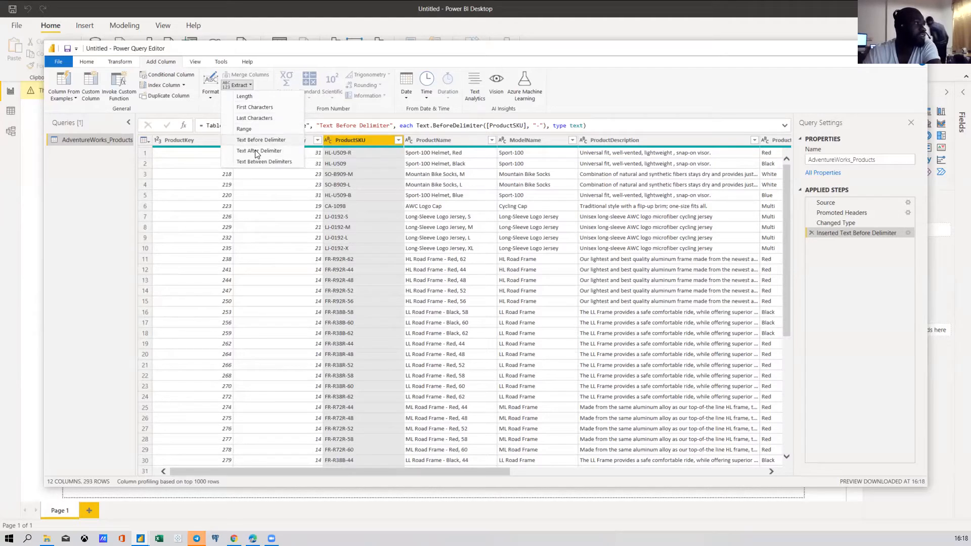
pyautogui.click(853, 285)
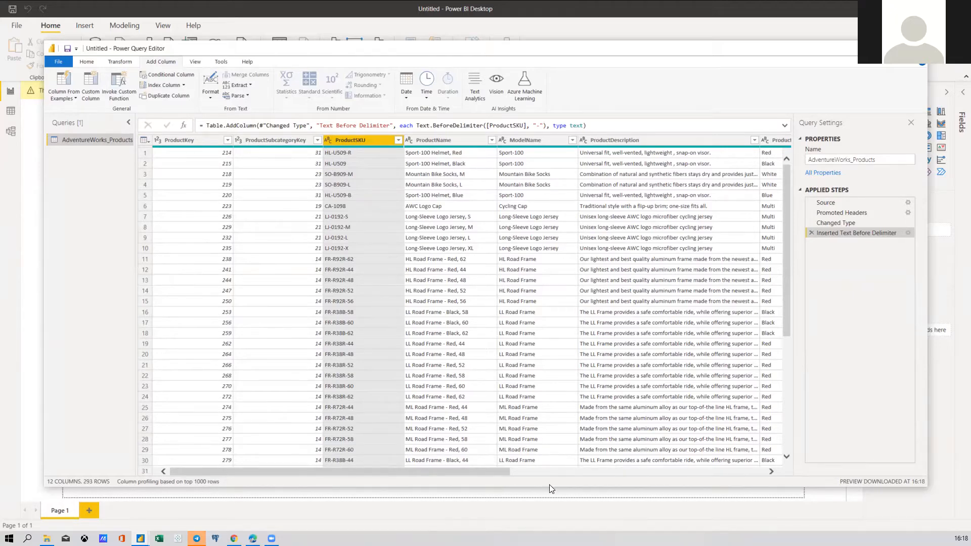
pyautogui.scroll(-1, 785, 249)
pyautogui.scroll(-5, 785, 249)
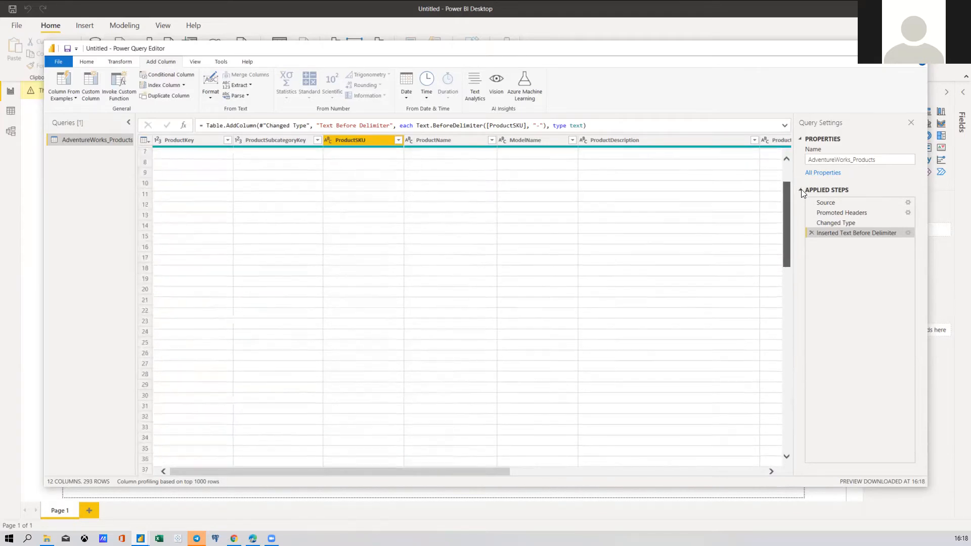
pyautogui.scroll(-1, 785, 432)
pyautogui.moveTo(784, 428); pyautogui.dragTo(809, 181)
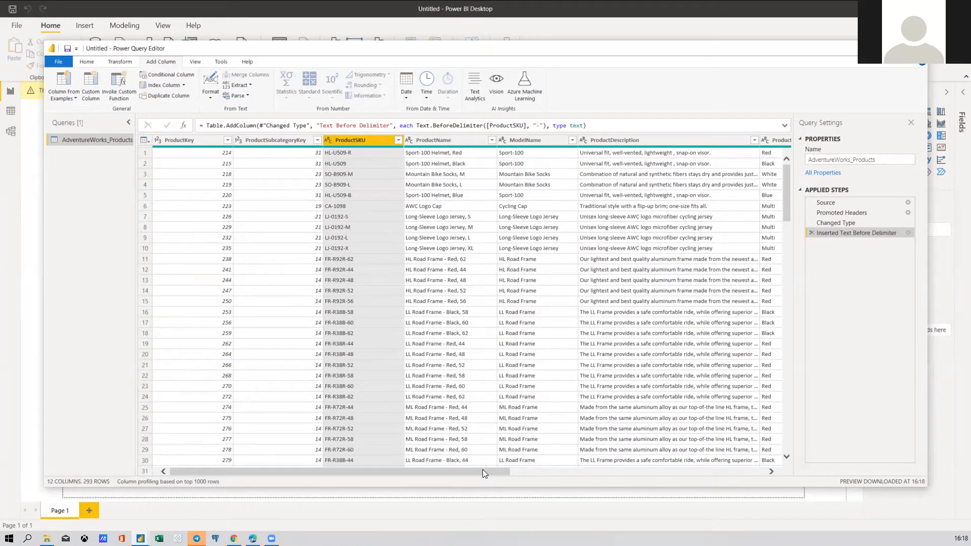
pyautogui.moveTo(482, 473); pyautogui.dragTo(799, 243)
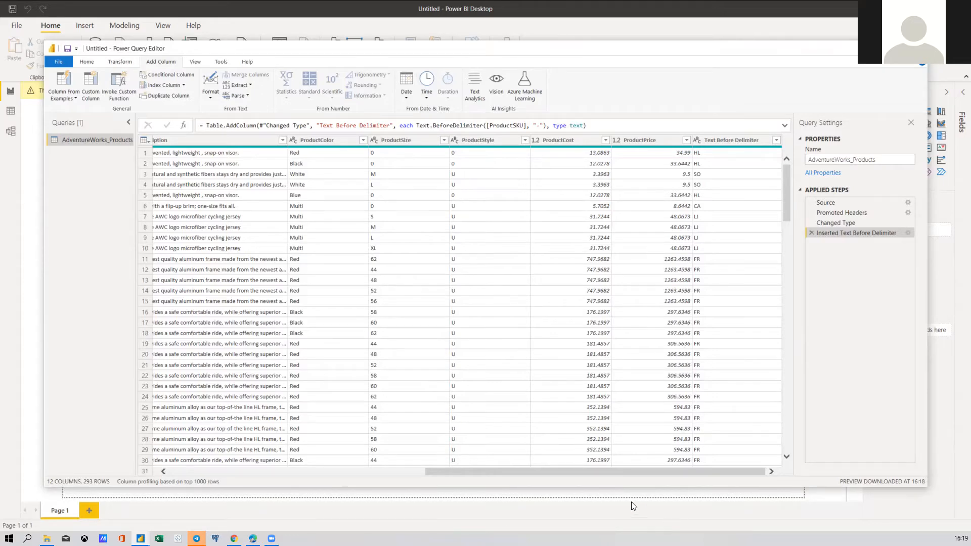
pyautogui.moveTo(625, 472); pyautogui.dragTo(360, 469)
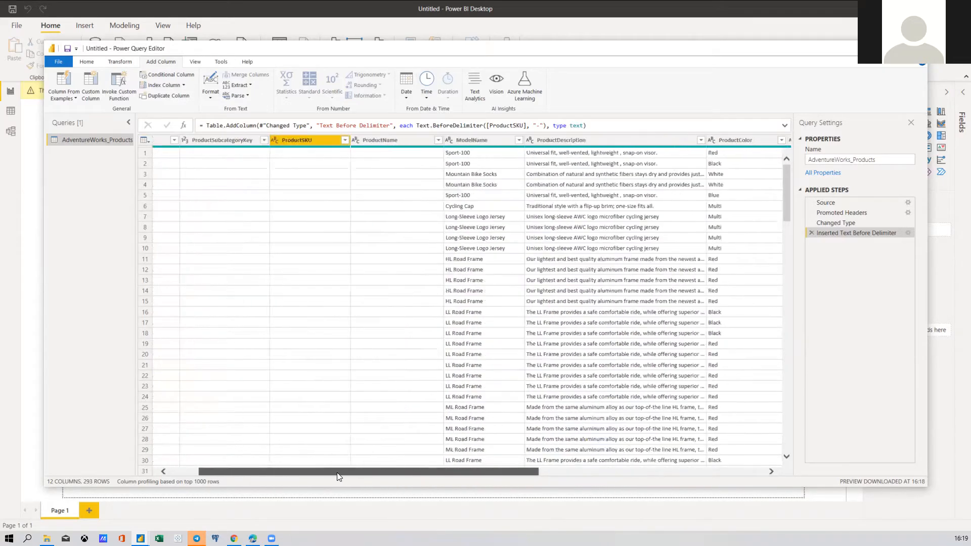
pyautogui.click(366, 209)
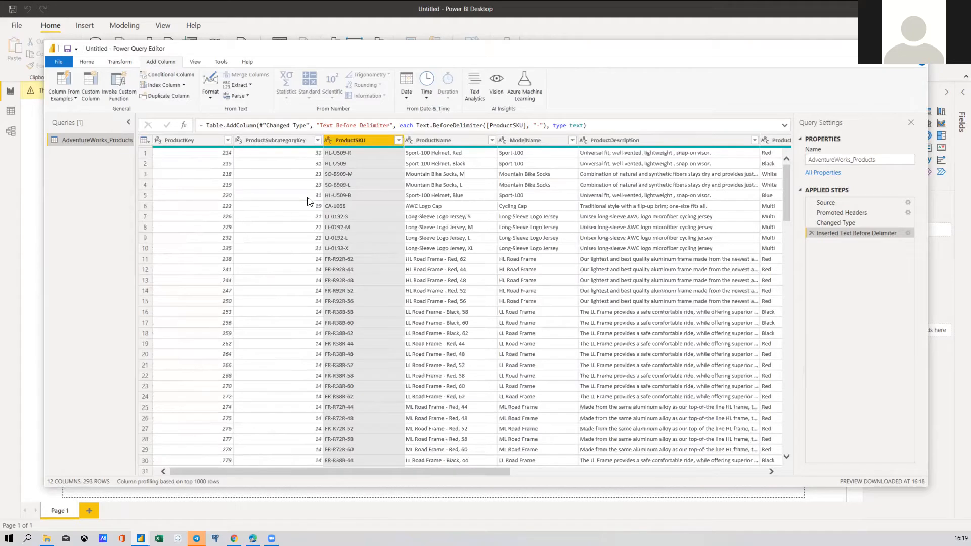
pyautogui.click(321, 192)
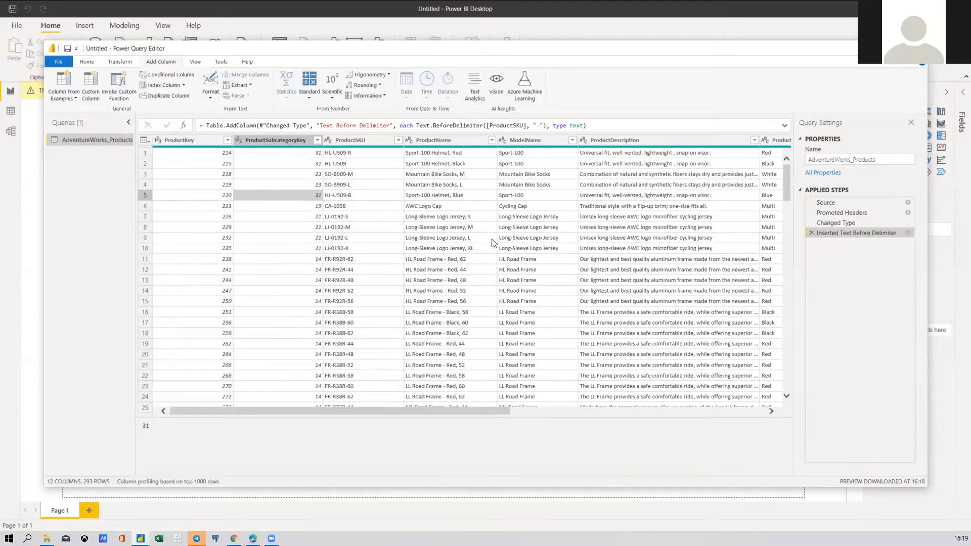
pyautogui.moveTo(387, 412); pyautogui.dragTo(633, 422)
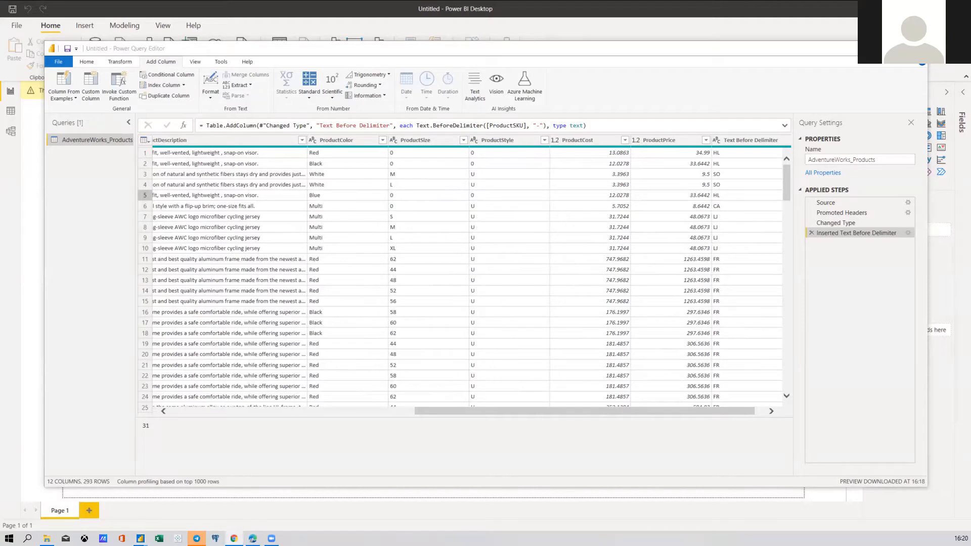
pyautogui.moveTo(471, 411); pyautogui.dragTo(210, 434)
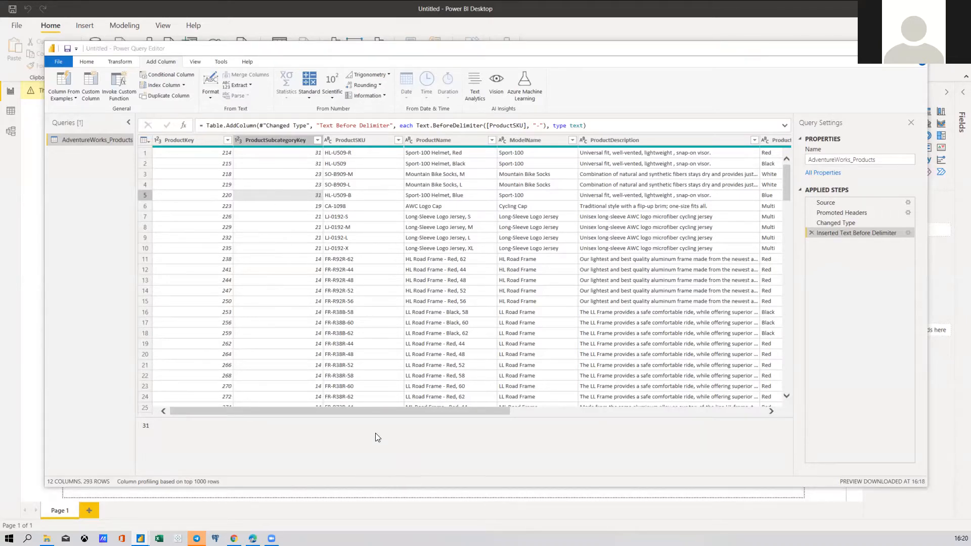
pyautogui.hscroll(5, 370, 411)
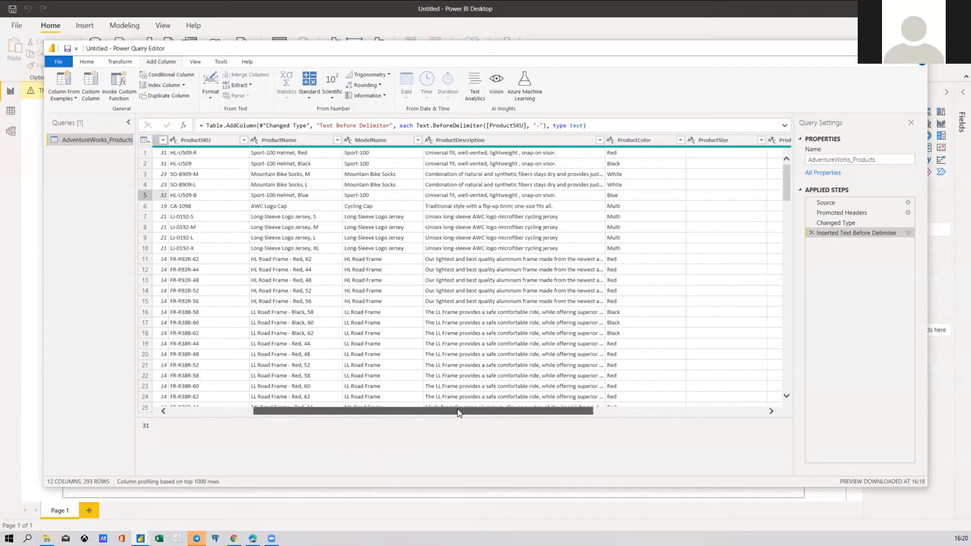
pyautogui.hscroll(-5, 380, 416)
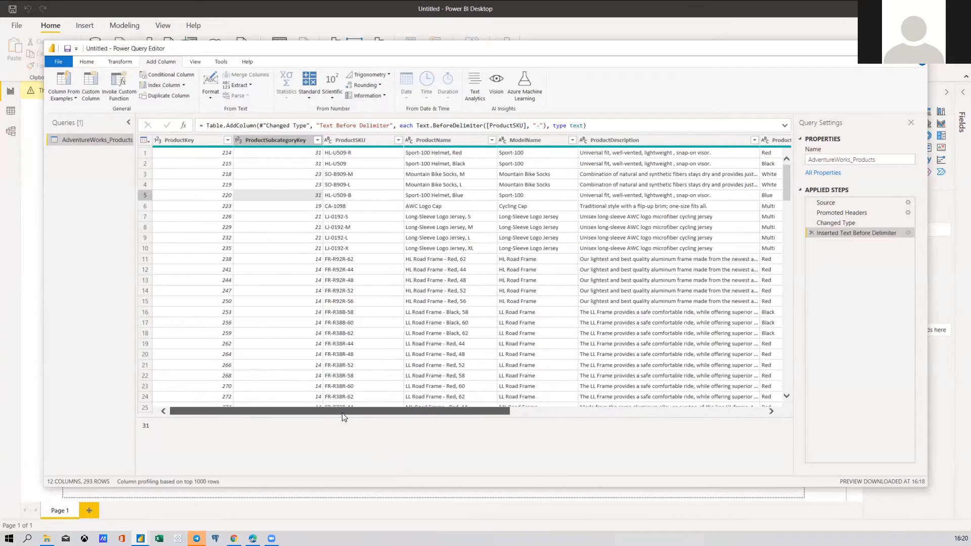
# Remove the Inserted Text Before Delimiter step from the products query's applied steps
pyautogui.click(335, 139)
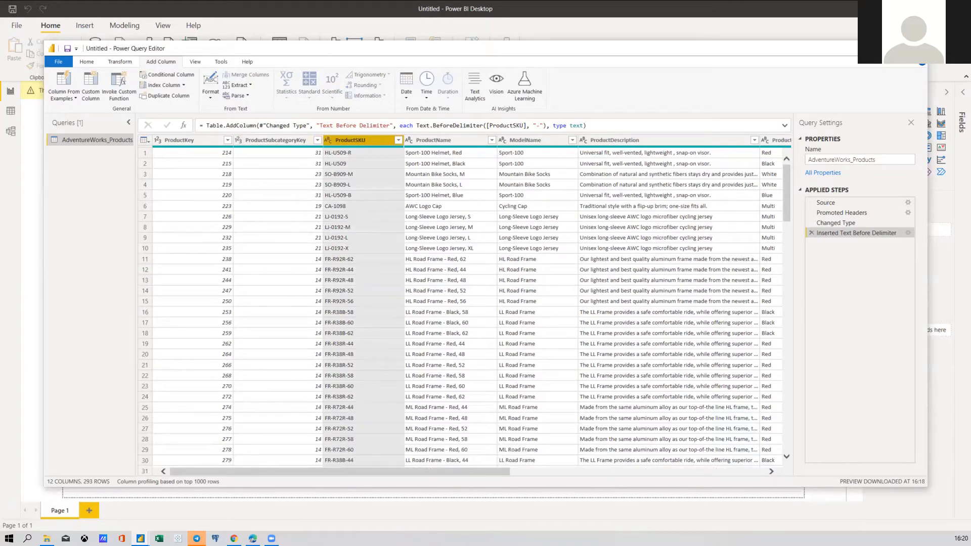
pyautogui.click(192, 140)
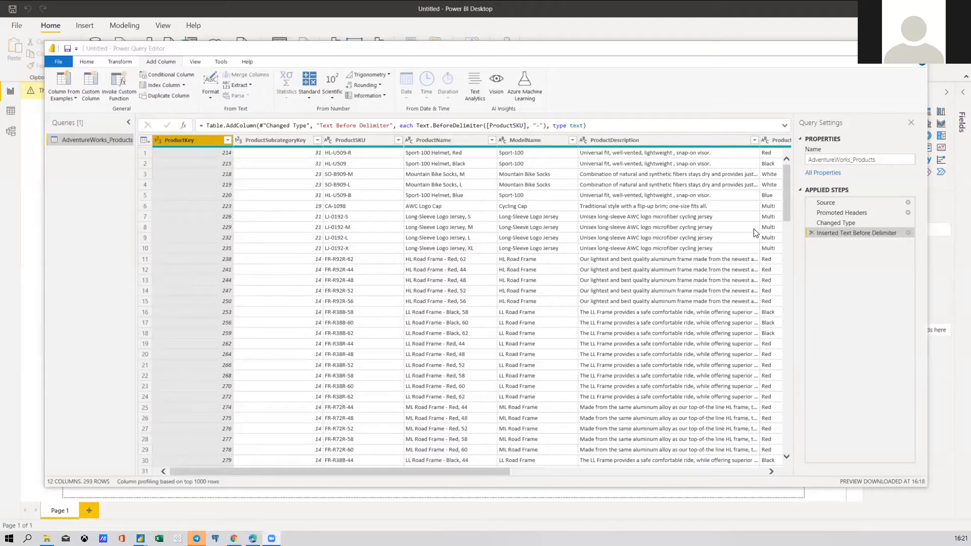
pyautogui.click(811, 233)
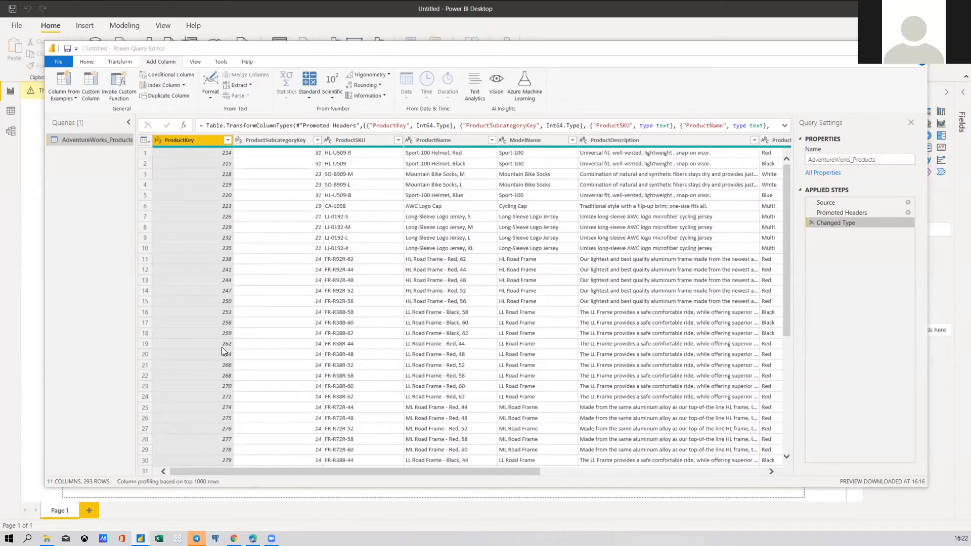
# Calculate the count of values in the ProductKey column, and remove the Calculated Count step from the products query
pyautogui.scroll(-15, 222, 349)
pyautogui.scroll(15, 218, 384)
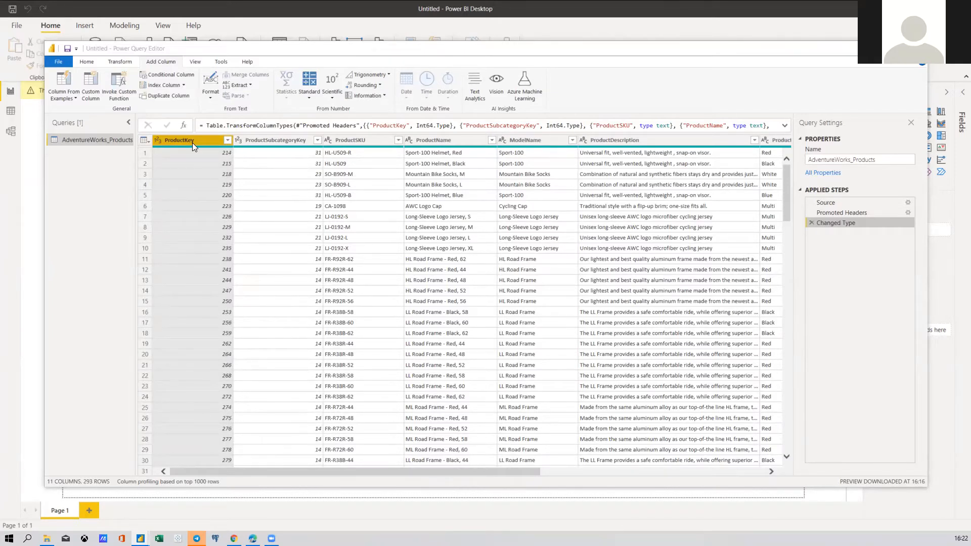
pyautogui.click(207, 141)
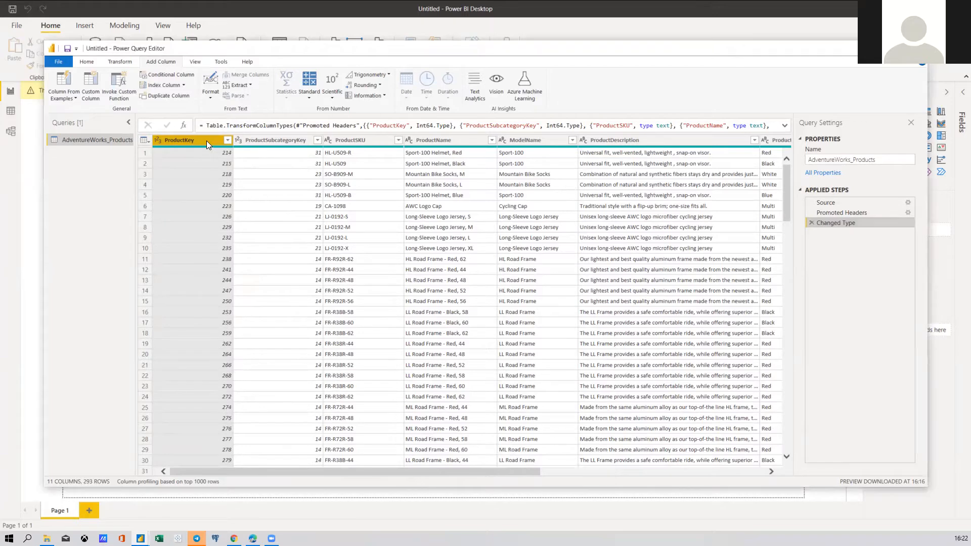
pyautogui.click(120, 62)
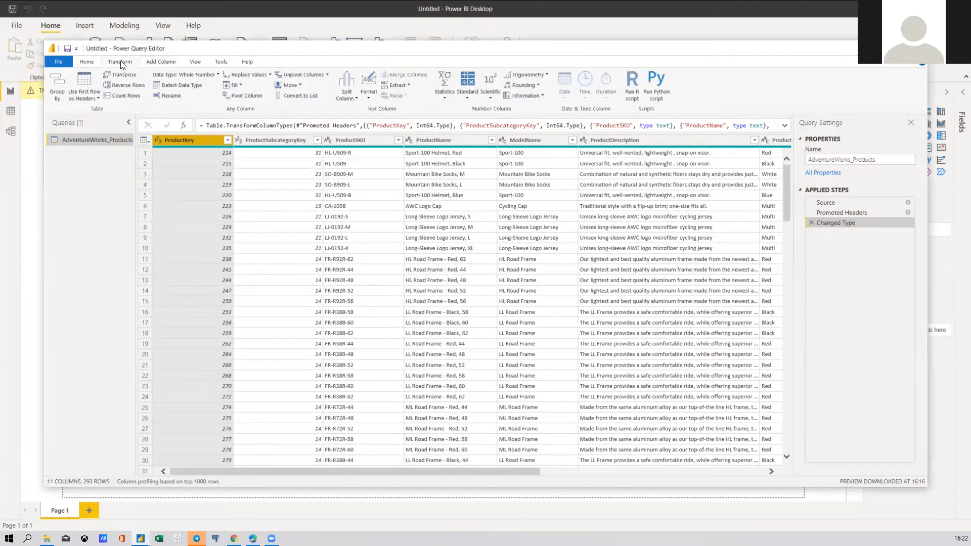
pyautogui.click(467, 90)
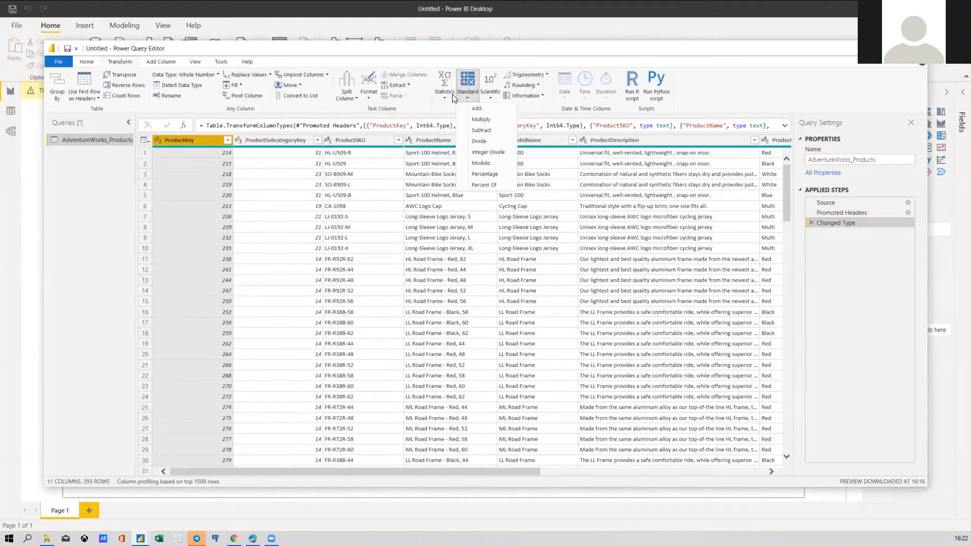
pyautogui.click(453, 96)
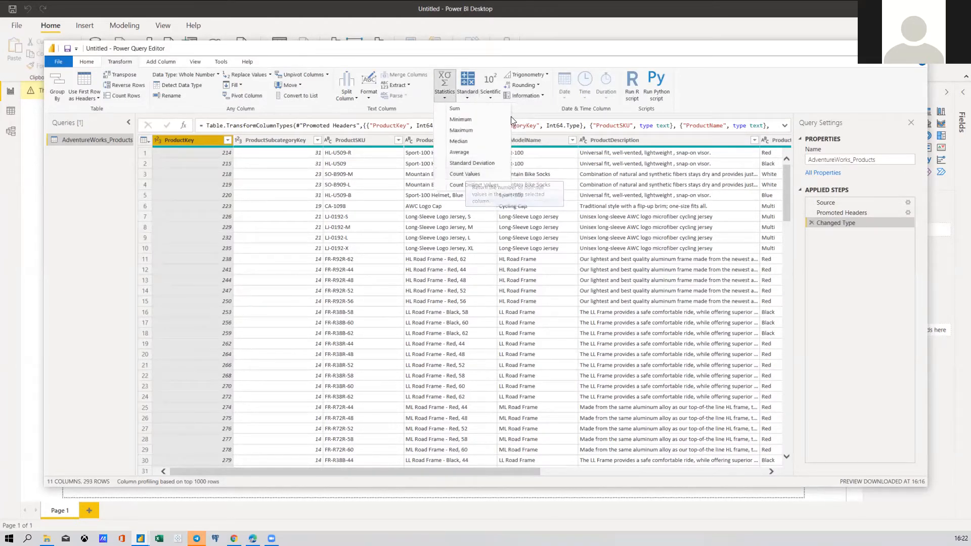
pyautogui.click(467, 174)
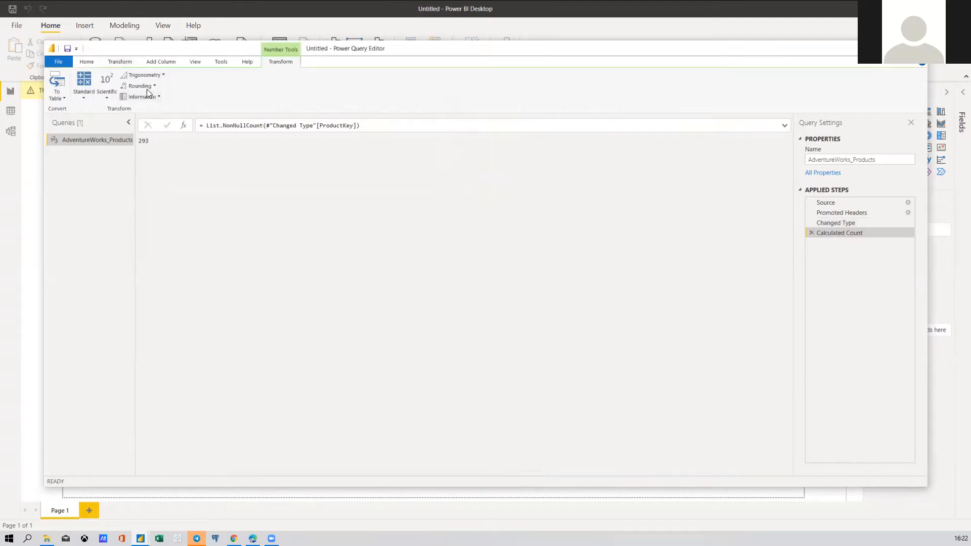
pyautogui.click(811, 233)
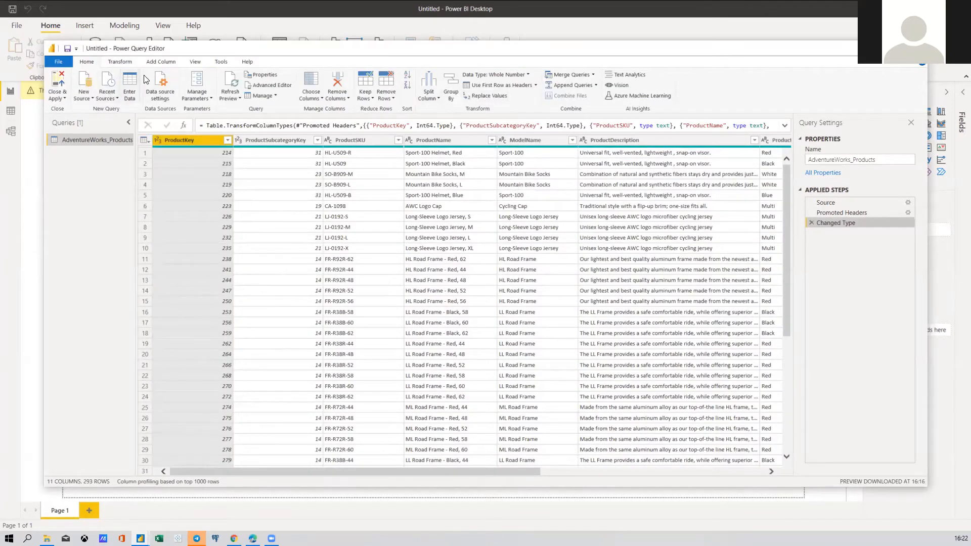
# Calculate the count of distinct values in ProductKey, and remove the Calculated Distinct Count step
pyautogui.click(126, 62)
pyautogui.click(444, 92)
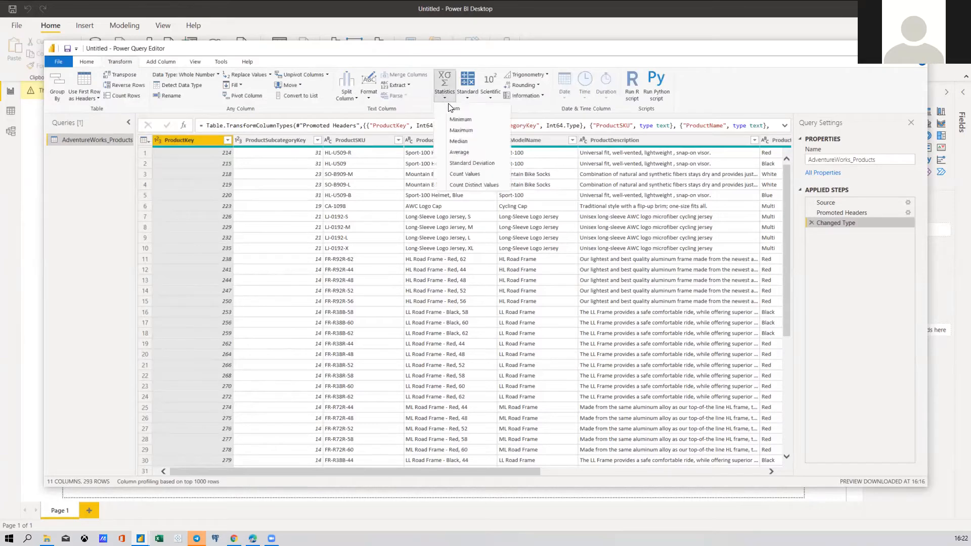
pyautogui.click(471, 184)
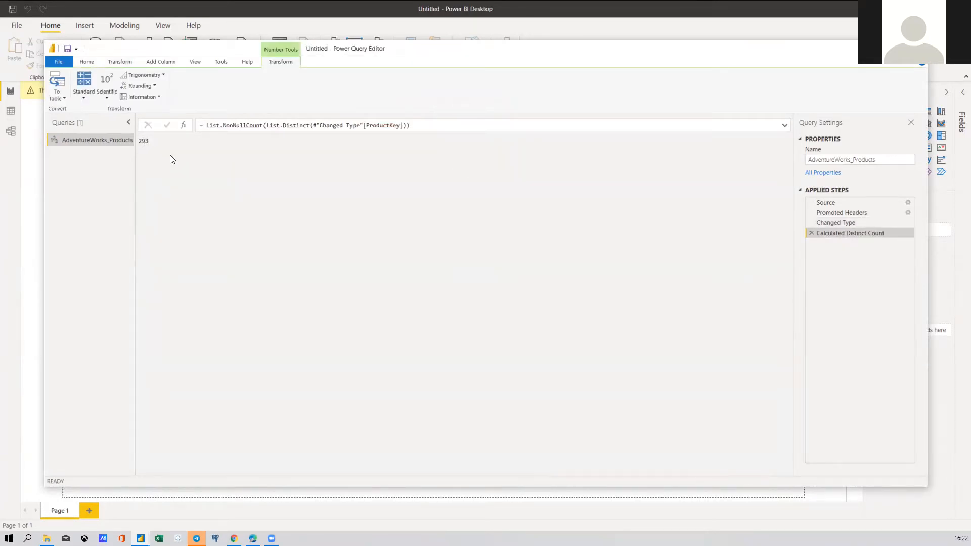
pyautogui.click(811, 233)
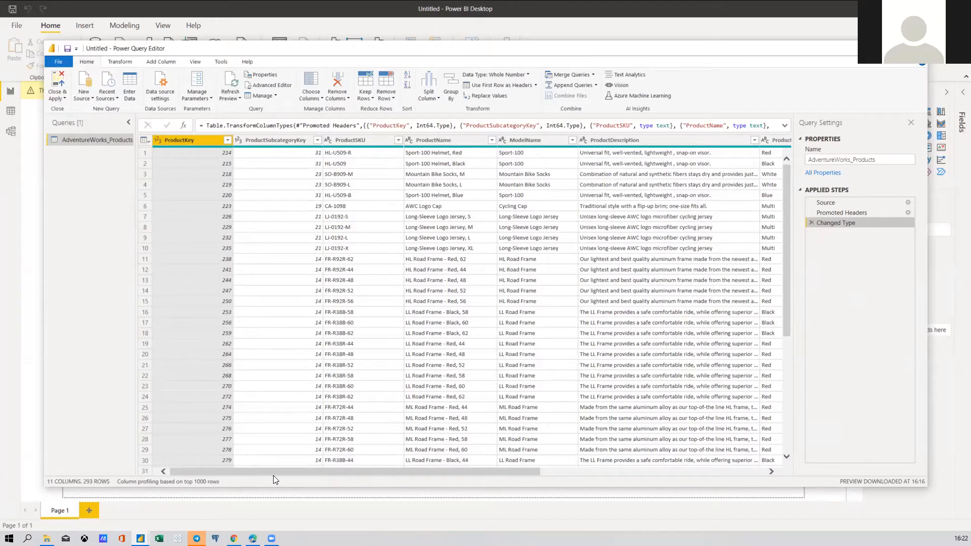
# Examine the ProductCost and ProductPrice columns, and compare the number operations offered for transforming a column with those for adding one
pyautogui.moveTo(278, 472); pyautogui.dragTo(517, 472)
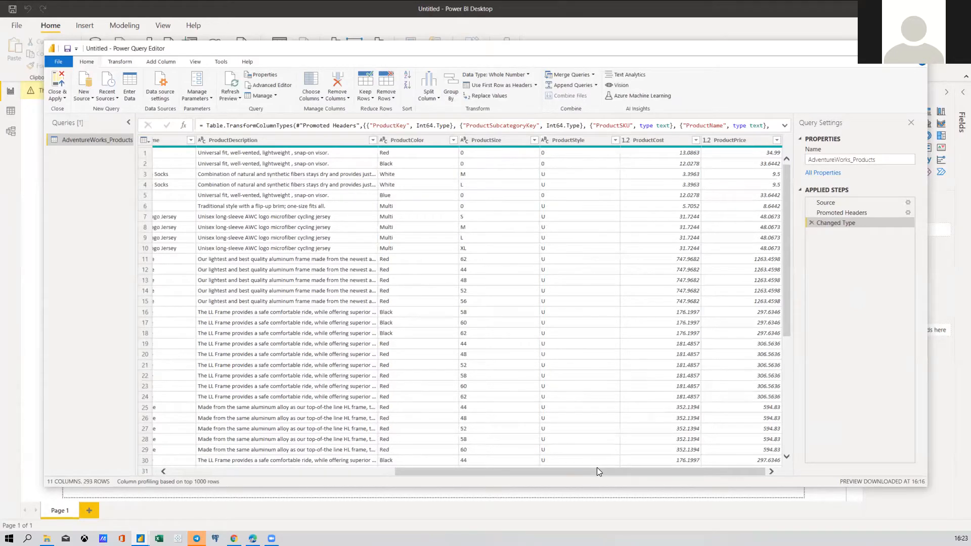
pyautogui.click(725, 140)
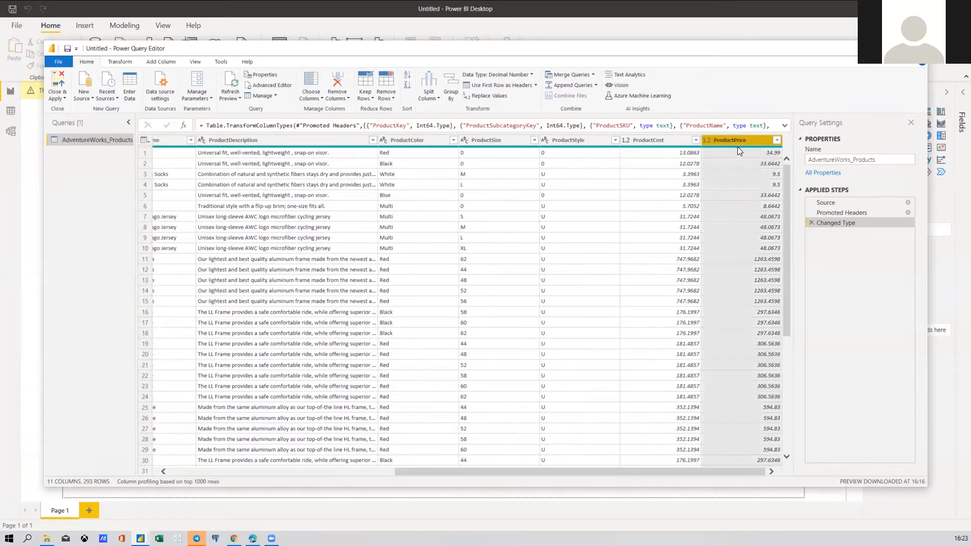
pyautogui.click(667, 140)
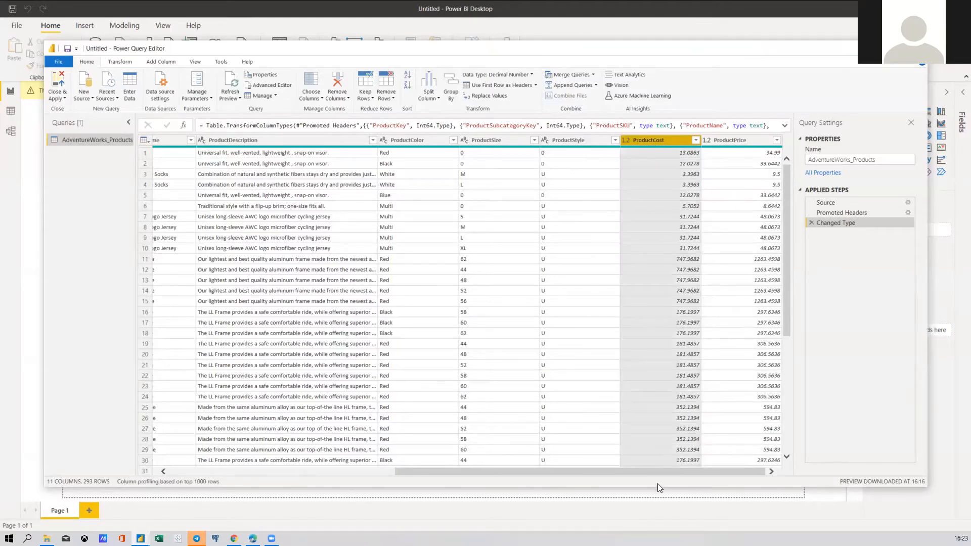
pyautogui.click(752, 141)
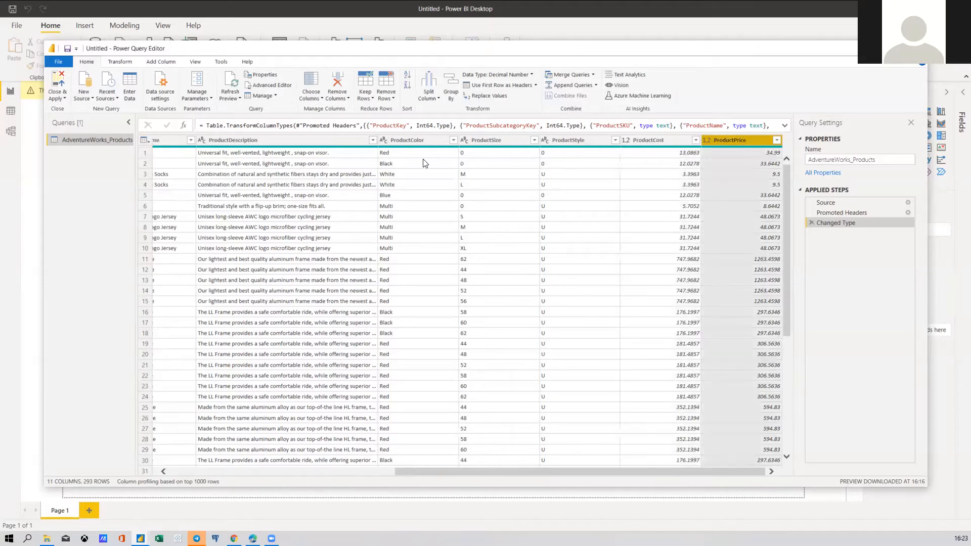
pyautogui.click(121, 63)
pyautogui.click(166, 64)
pyautogui.click(125, 65)
pyautogui.click(153, 64)
pyautogui.click(132, 64)
pyautogui.click(152, 65)
pyautogui.click(124, 63)
pyautogui.click(159, 63)
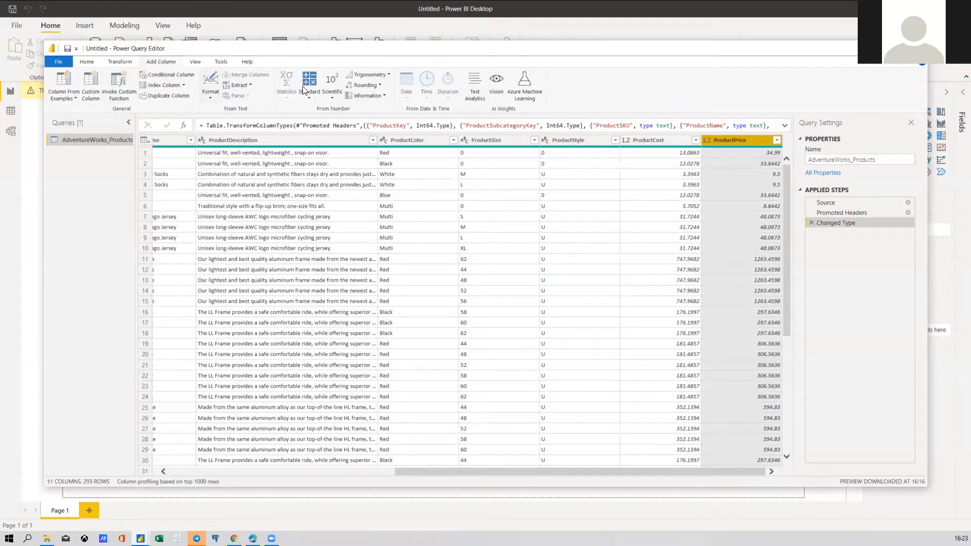
pyautogui.click(317, 90)
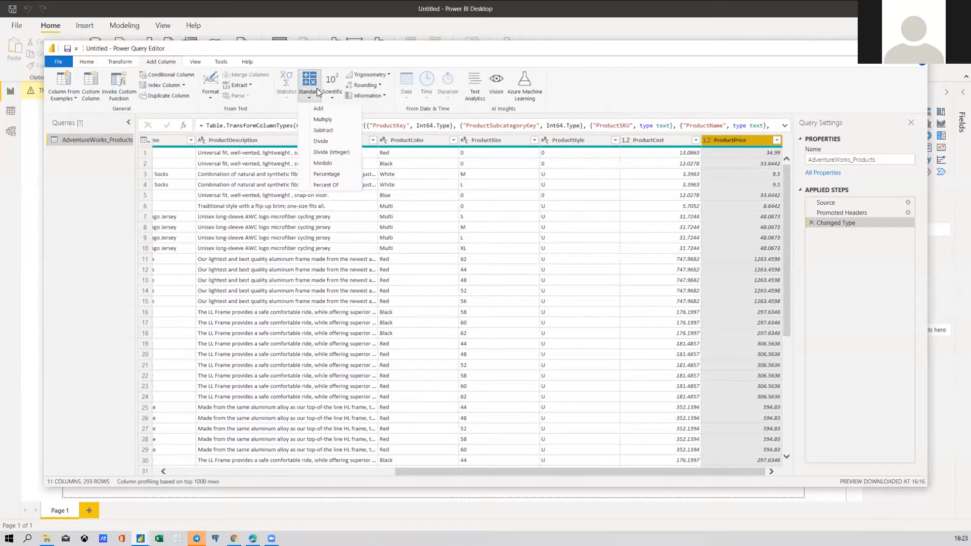
pyautogui.click(122, 62)
pyautogui.click(463, 96)
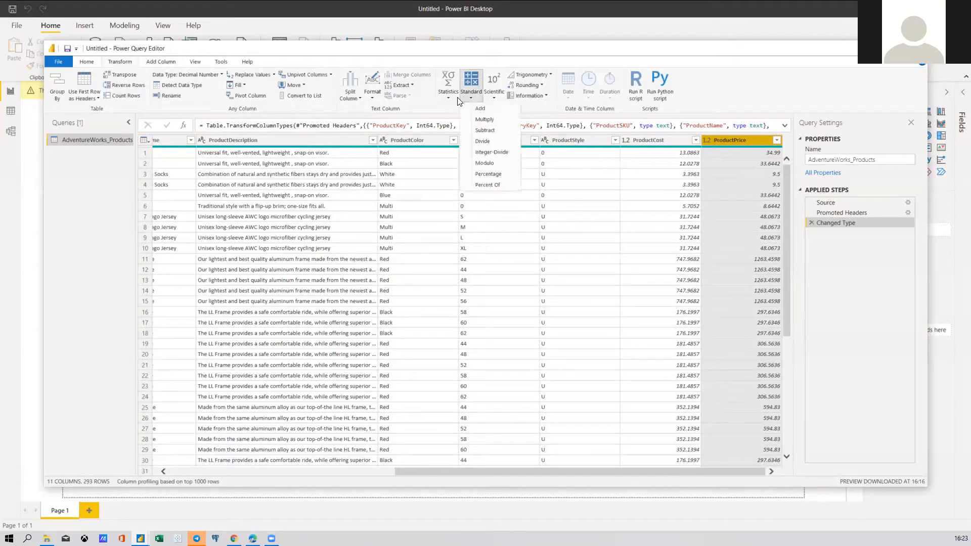
pyautogui.click(453, 98)
pyautogui.click(469, 93)
pyautogui.click(498, 59)
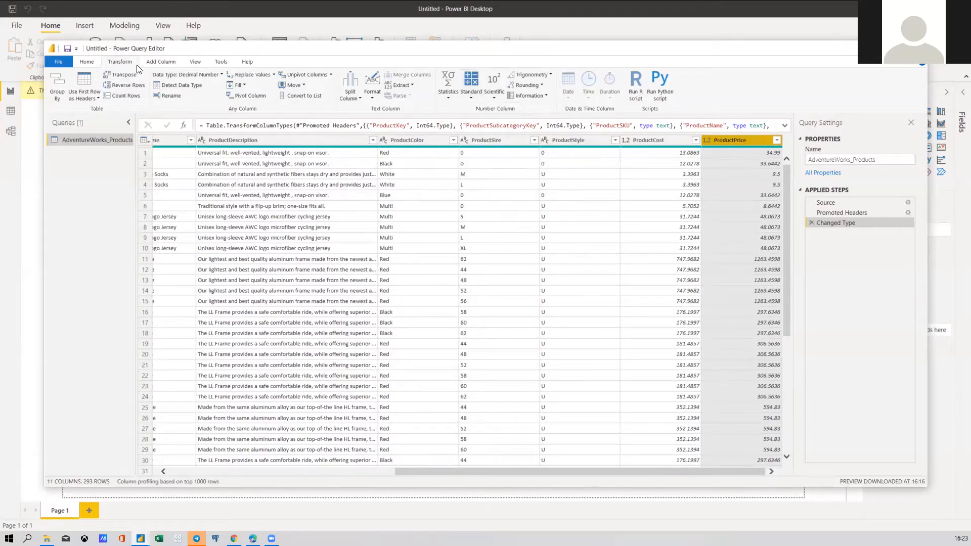
pyautogui.click(175, 62)
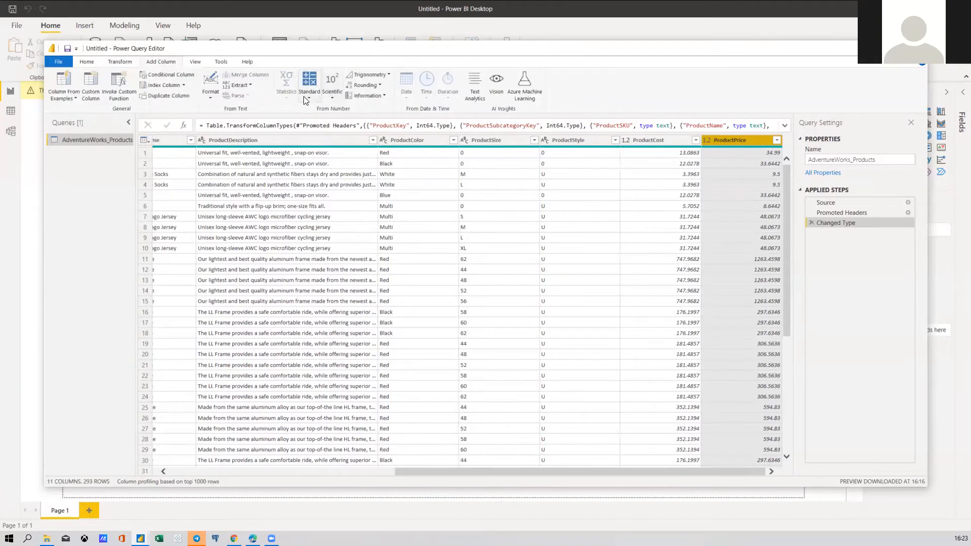
pyautogui.click(306, 96)
pyautogui.click(306, 96)
pyautogui.click(306, 96)
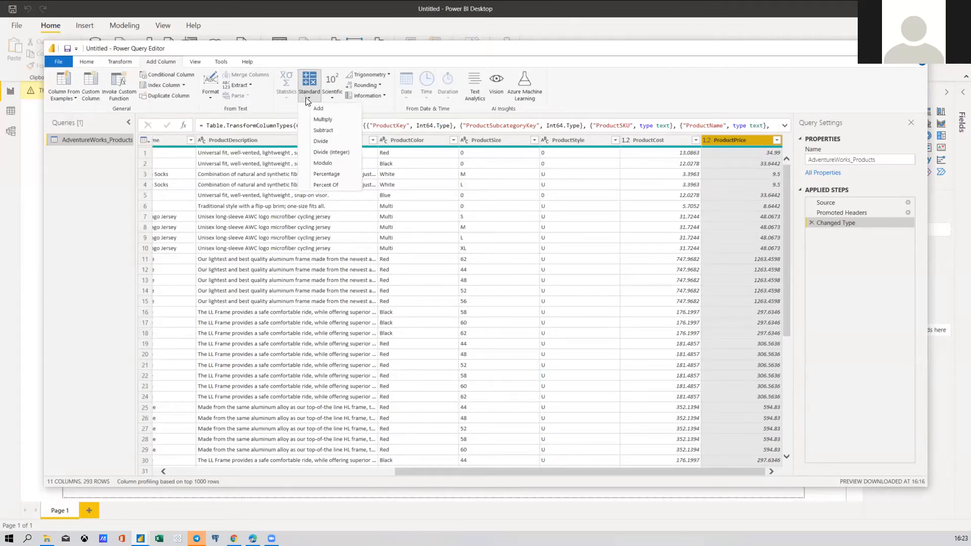
pyautogui.click(320, 134)
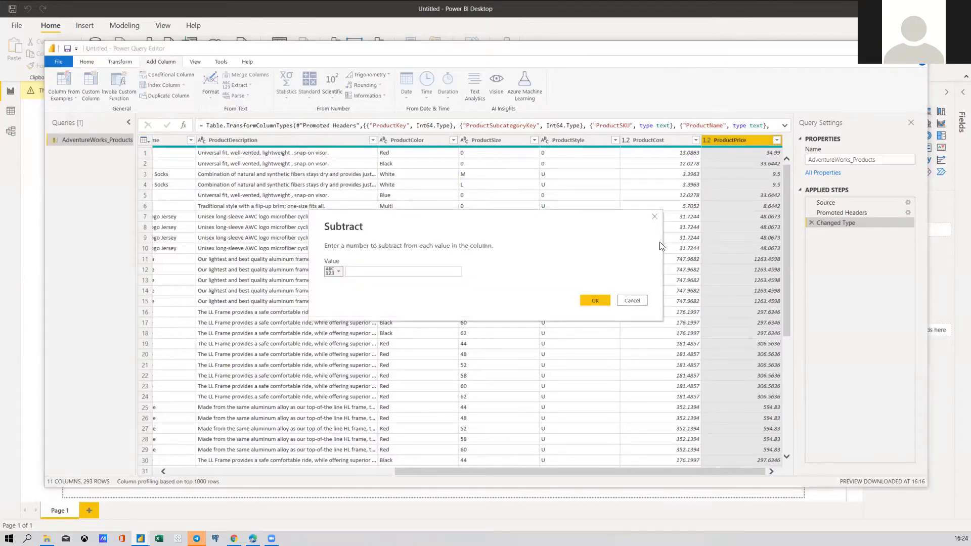
pyautogui.click(641, 304)
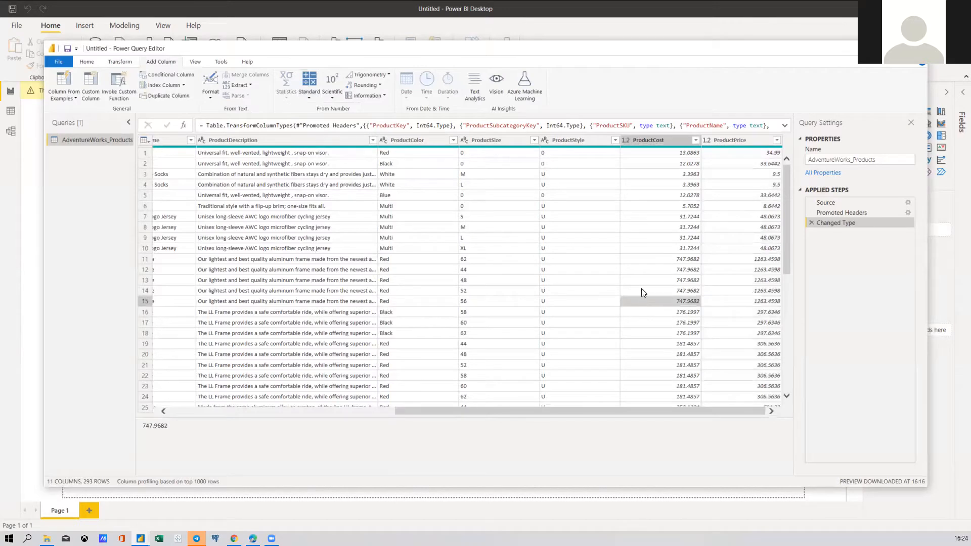
# Try adding a column that subtracts ProductCost from ProductPrice, and remove the Inserted Subtraction step
pyautogui.click(713, 138)
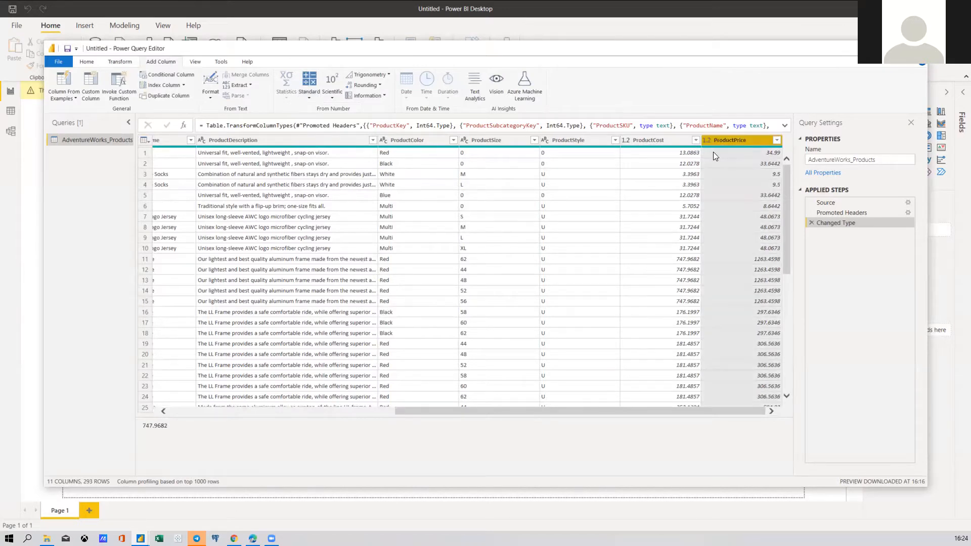
pyautogui.keyDown('ctrl'); pyautogui.click(627, 140); pyautogui.keyUp('ctrl')
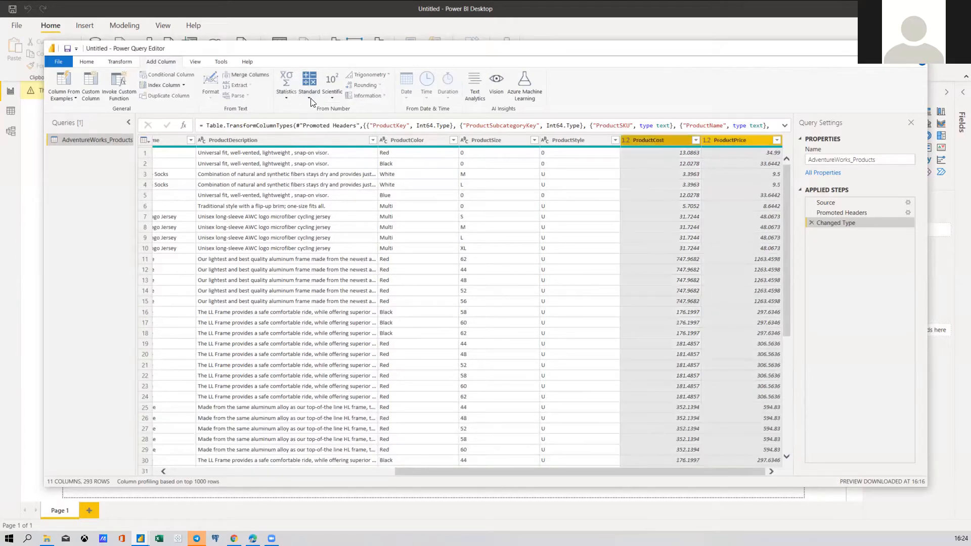
pyautogui.click(309, 99)
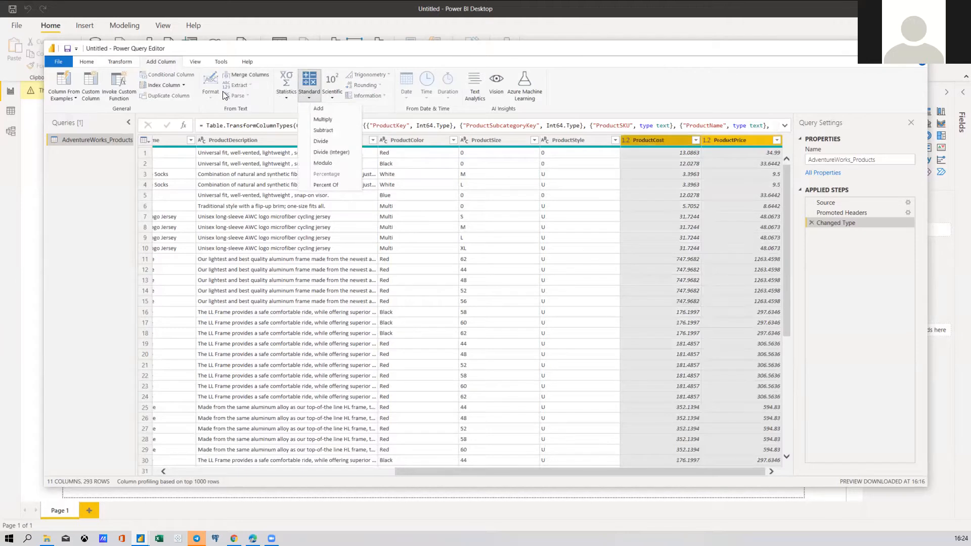
pyautogui.click(286, 99)
pyautogui.click(287, 98)
pyautogui.click(286, 99)
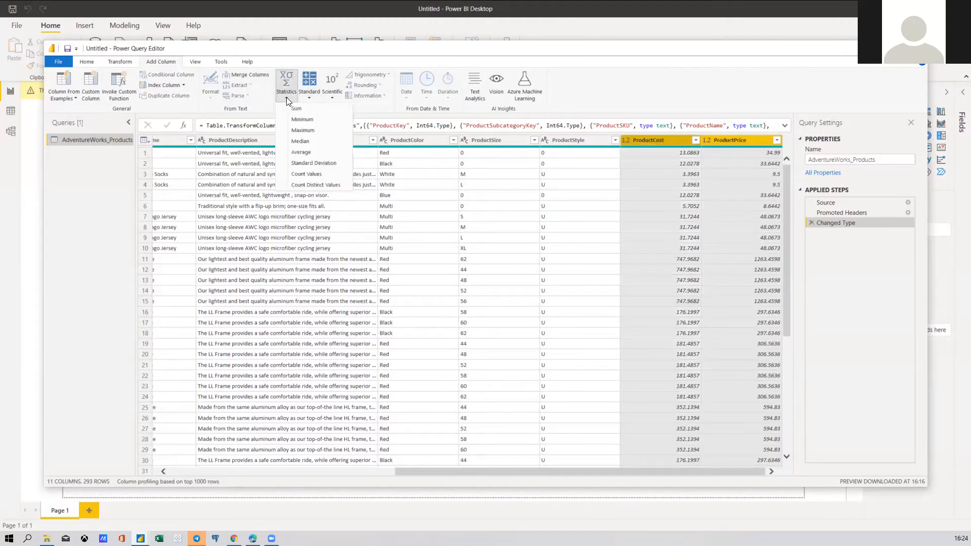
pyautogui.click(309, 95)
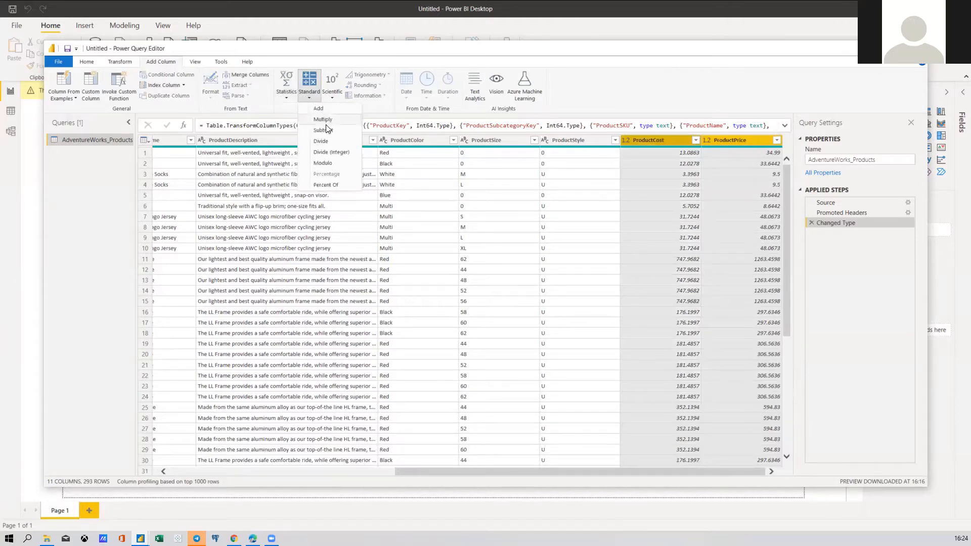
pyautogui.click(325, 131)
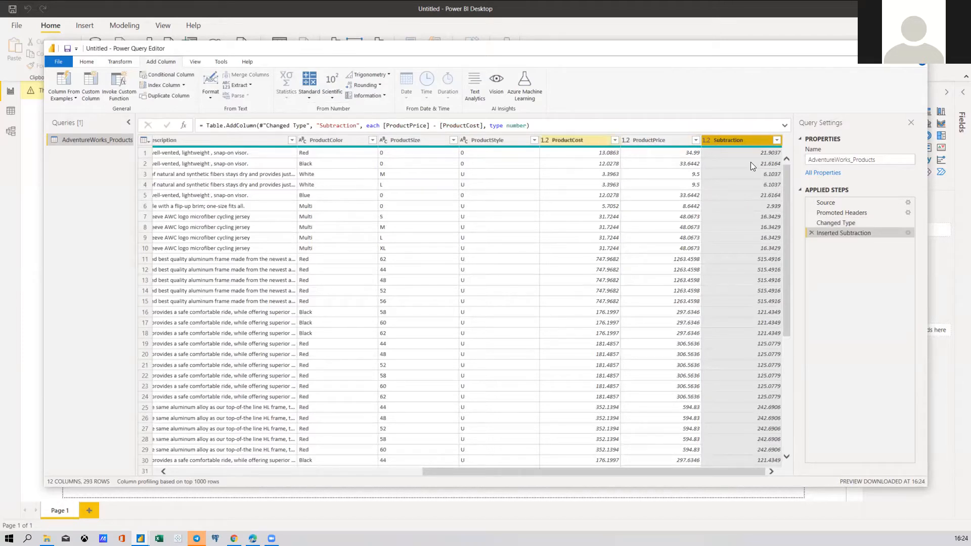
pyautogui.click(810, 232)
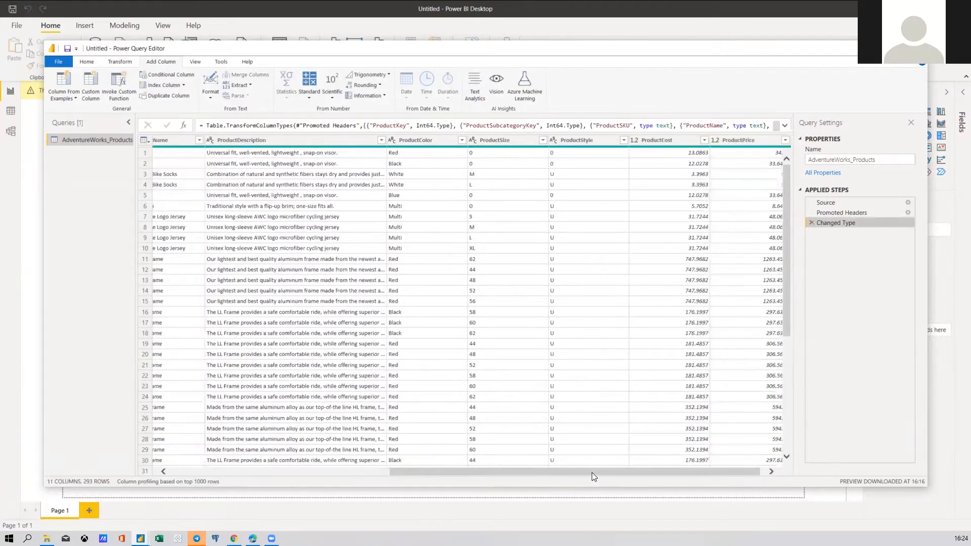
# Add a new column to the products table calculating ProductPrice minus ProductCost with the Subtract operation
pyautogui.moveTo(711, 471); pyautogui.dragTo(717, 471)
pyautogui.click(720, 139)
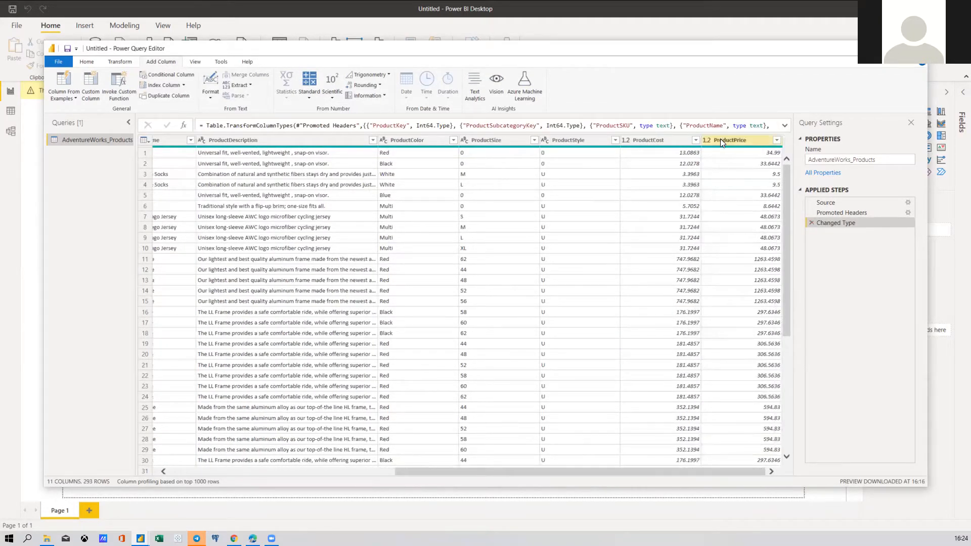
pyautogui.click(718, 140)
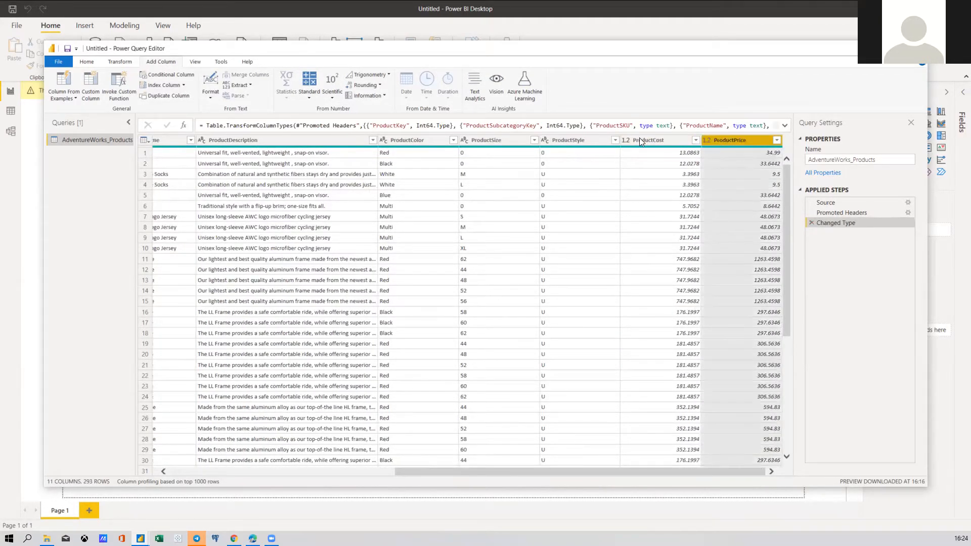
pyautogui.keyDown('ctrl'); pyautogui.click(658, 141); pyautogui.keyUp('ctrl')
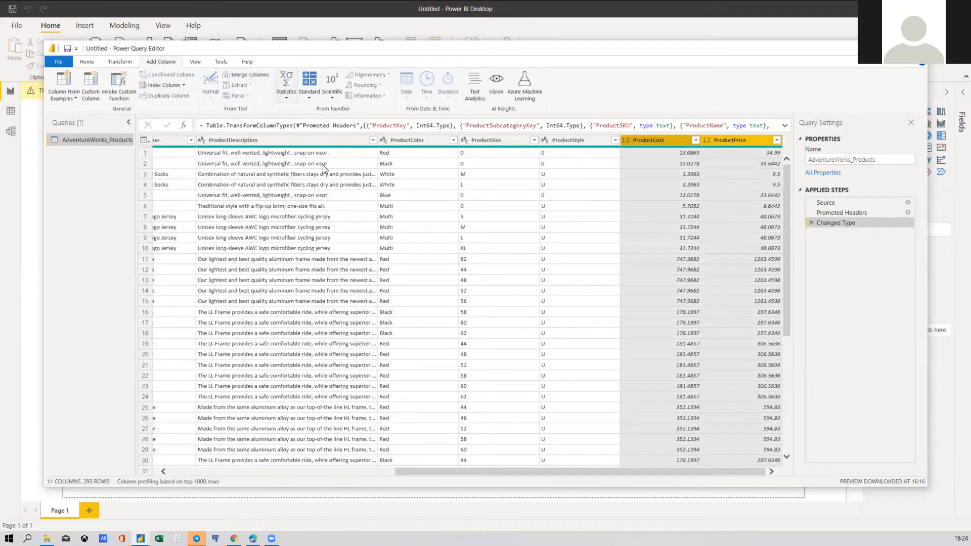
pyautogui.click(286, 95)
pyautogui.click(313, 95)
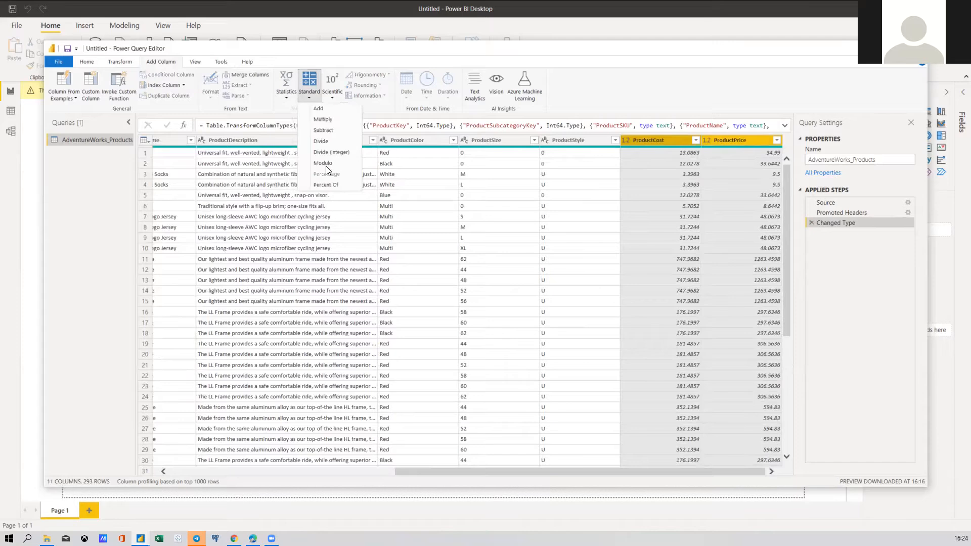
pyautogui.click(321, 129)
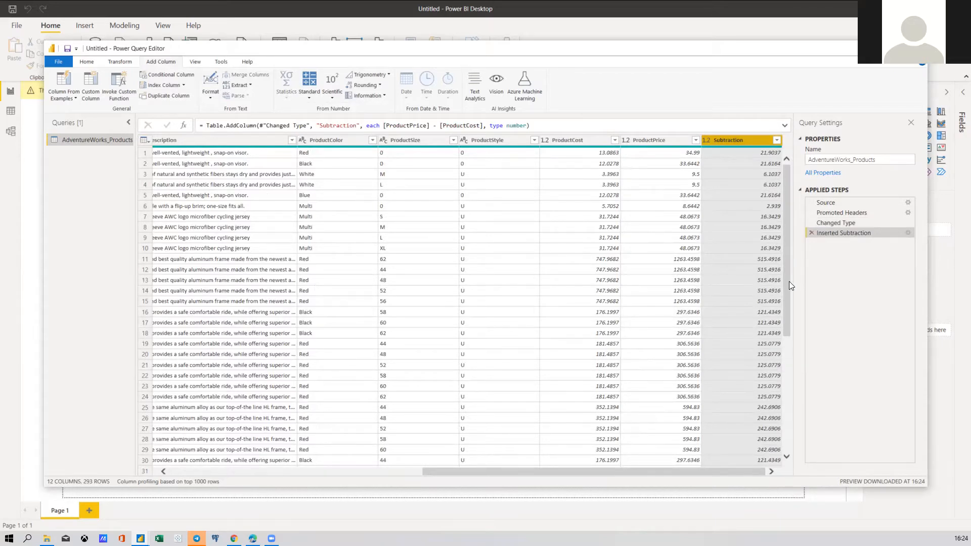
# Close the query editor without applying the changes, and discard the pending changes to AdventureWorks_Products
pyautogui.click(916, 49)
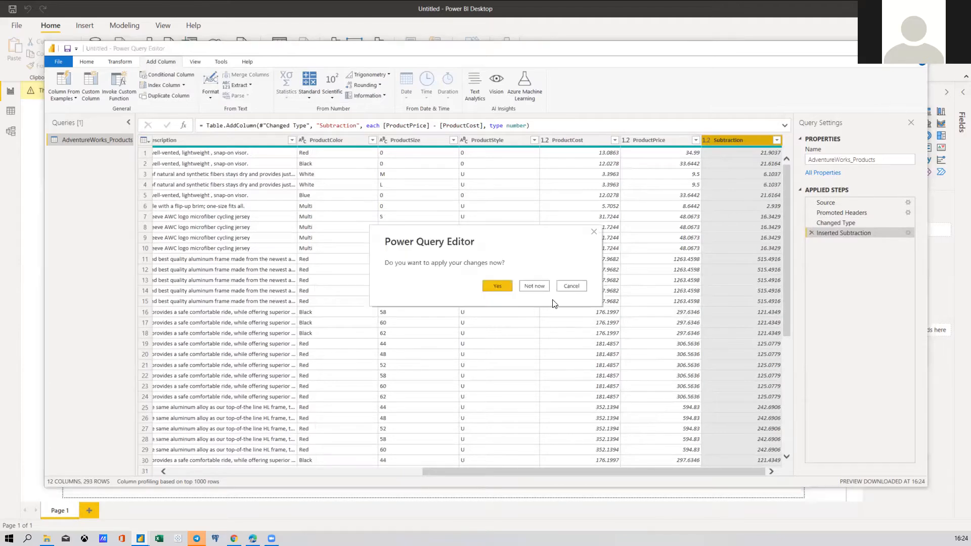
pyautogui.click(546, 283)
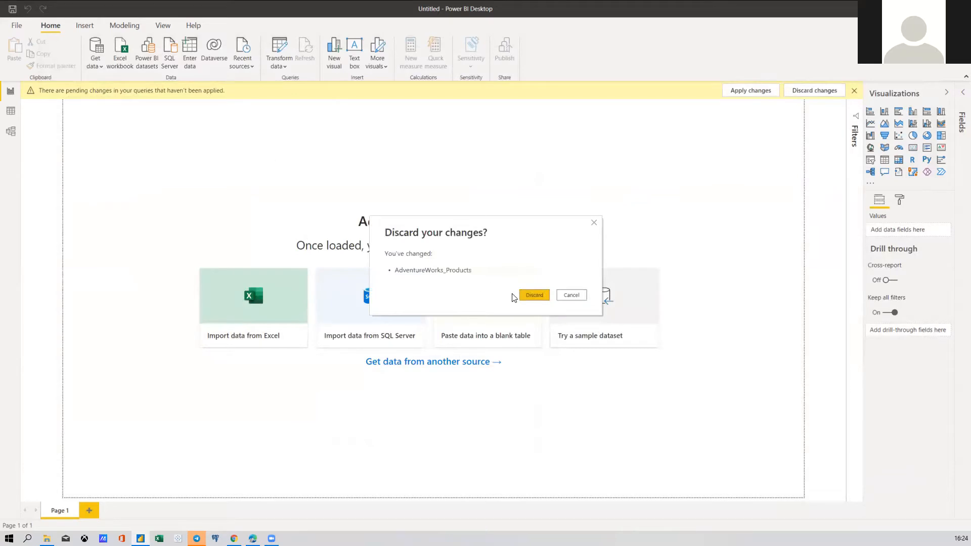
pyautogui.click(533, 294)
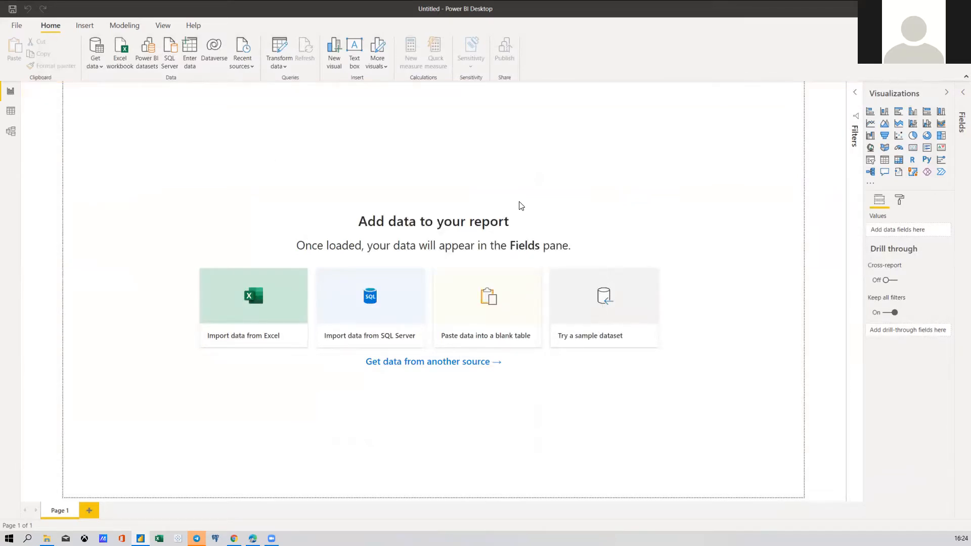
# Import the AdventureWorks_Calendar CSV file with Comma as the delimiter, and open it for transforming in the Power Query Editor
pyautogui.click(100, 65)
pyautogui.click(120, 195)
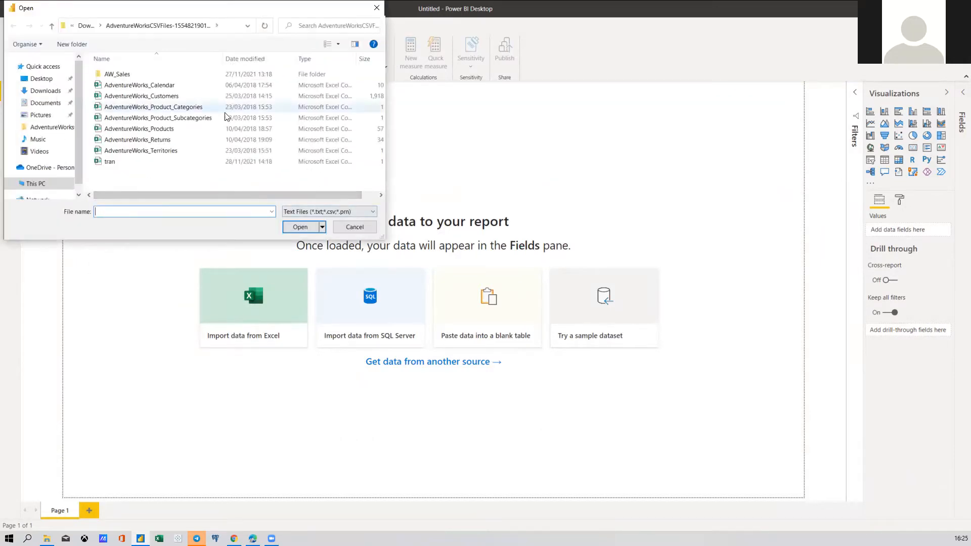
pyautogui.doubleClick(152, 85)
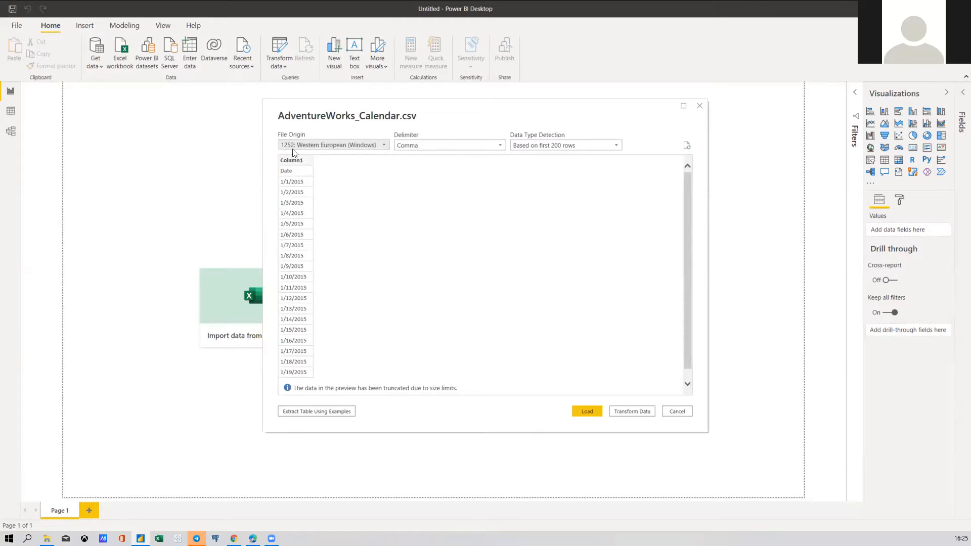
pyautogui.click(447, 148)
pyautogui.click(447, 151)
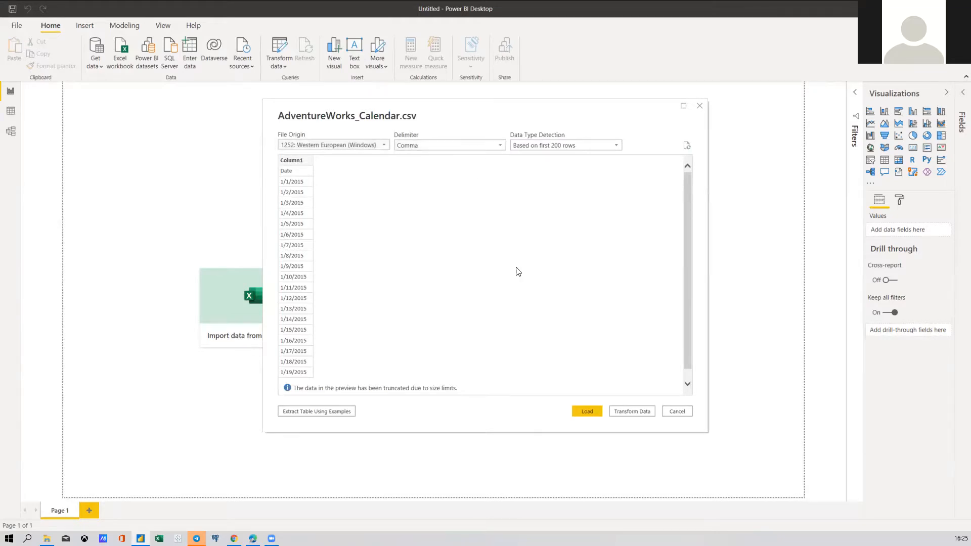
pyautogui.click(636, 413)
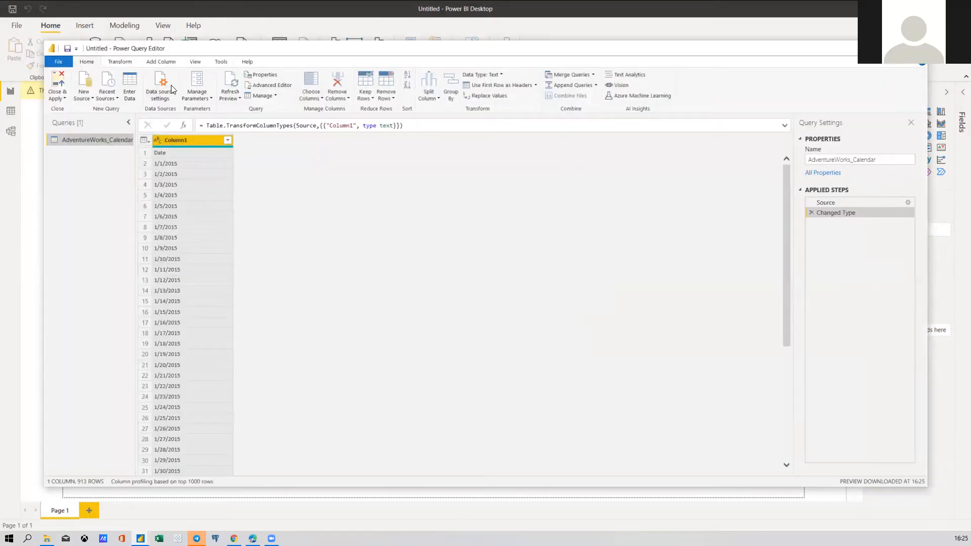
# Examine which date operations are offered for adding a column from Column1, and check the column's other available commands
pyautogui.click(167, 61)
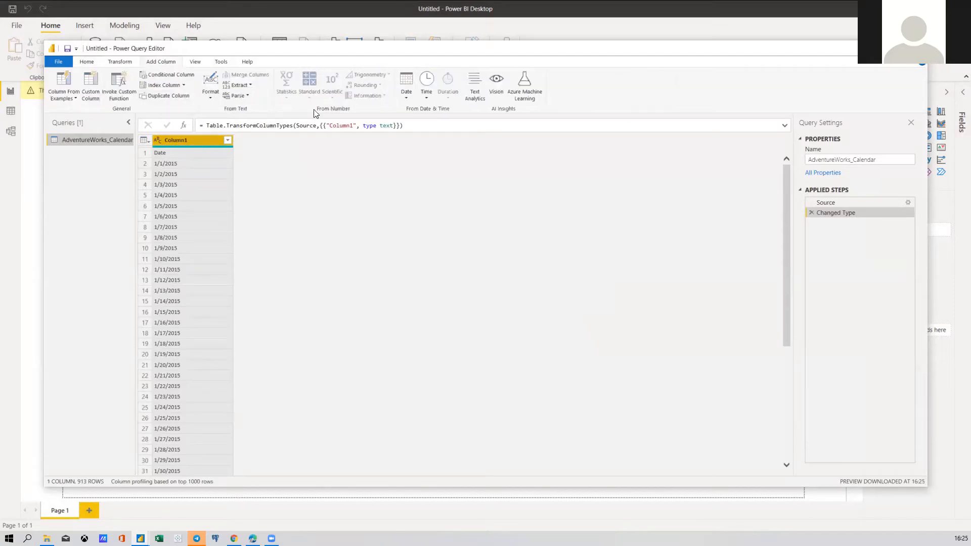
pyautogui.click(411, 95)
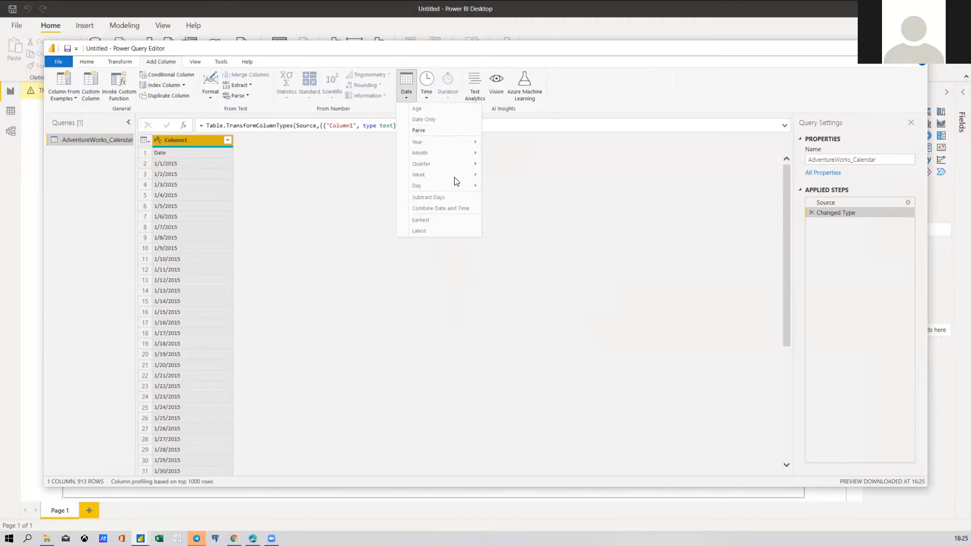
pyautogui.click(334, 169)
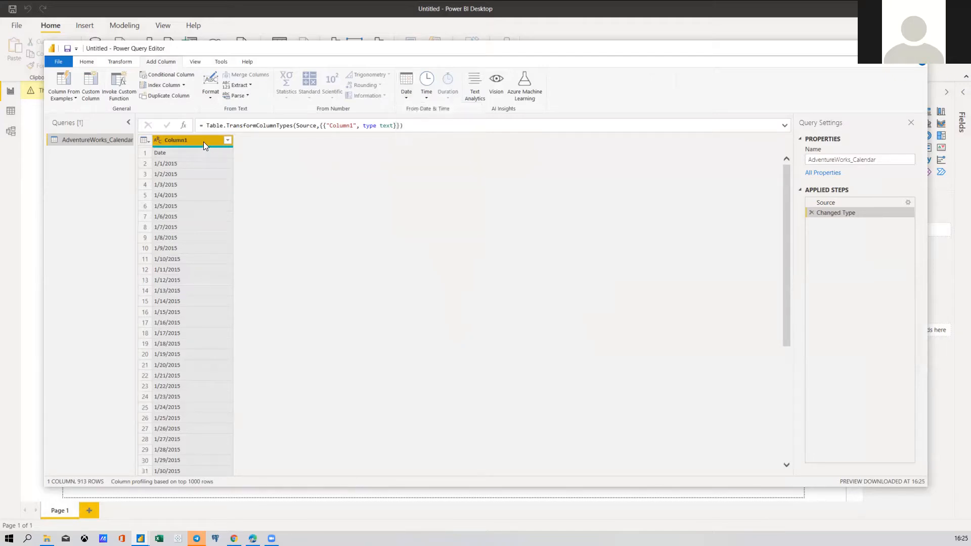
pyautogui.click(124, 62)
pyautogui.click(161, 61)
pyautogui.click(405, 94)
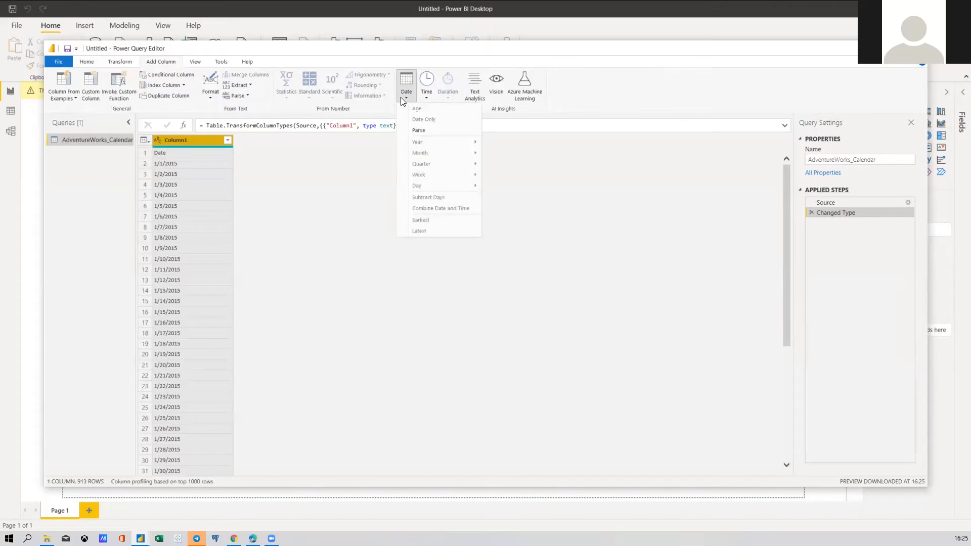
pyautogui.click(203, 139)
pyautogui.rightClick(203, 140)
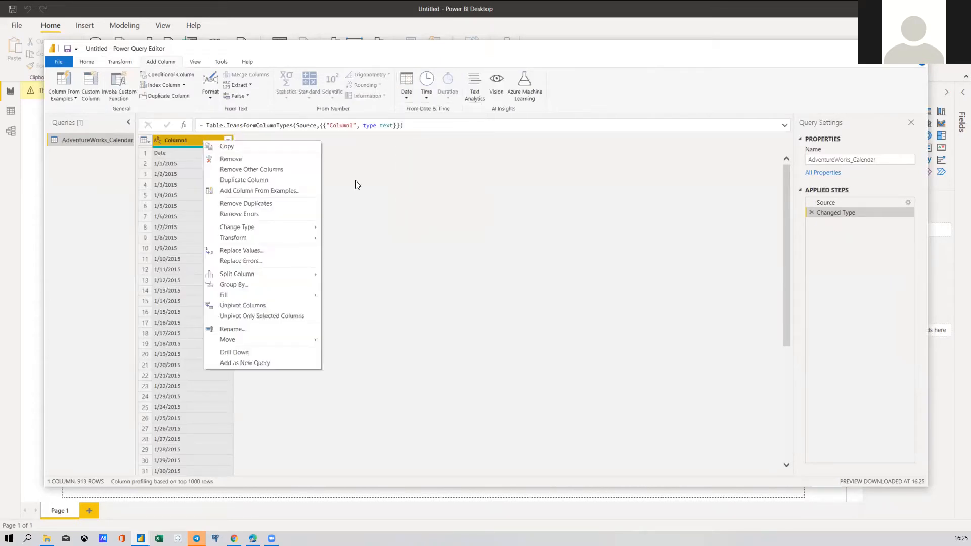
pyautogui.click(362, 192)
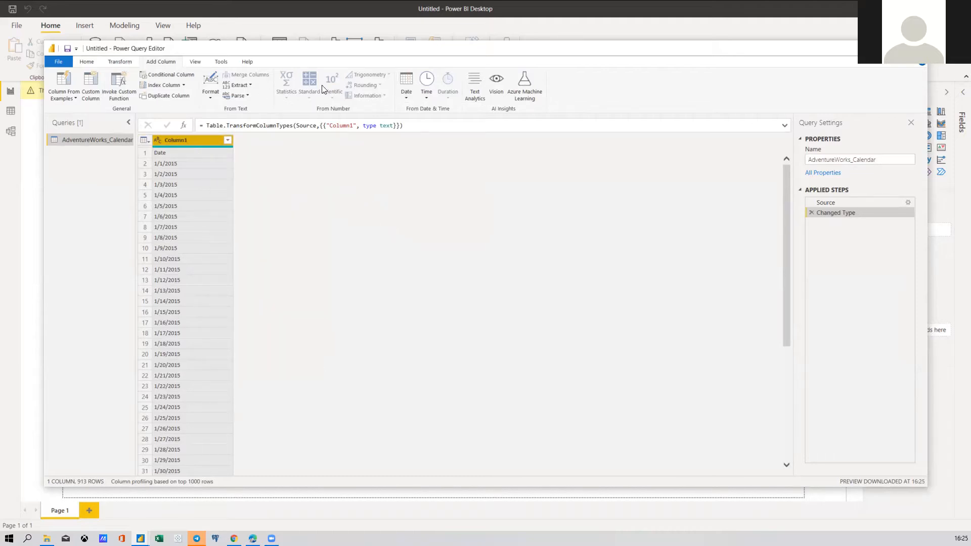
pyautogui.click(400, 82)
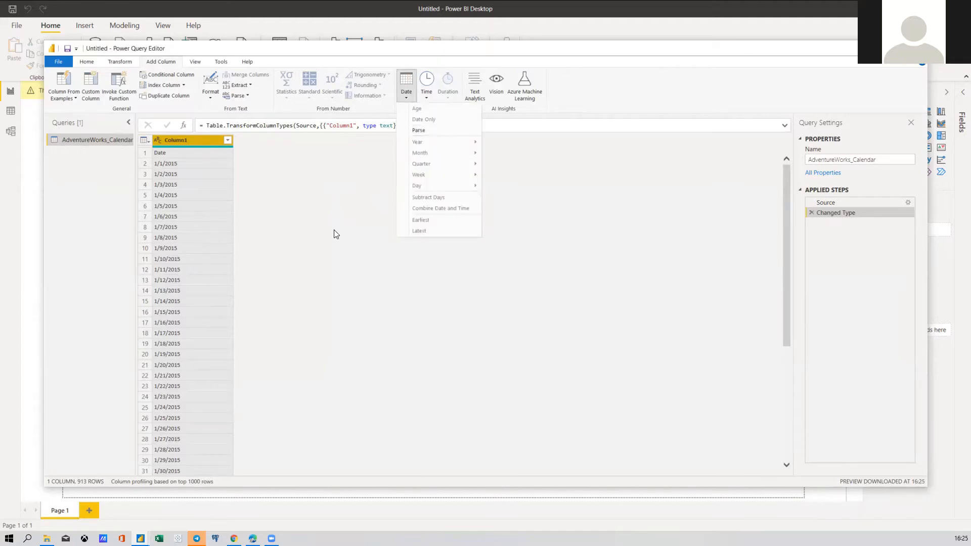
pyautogui.click(275, 196)
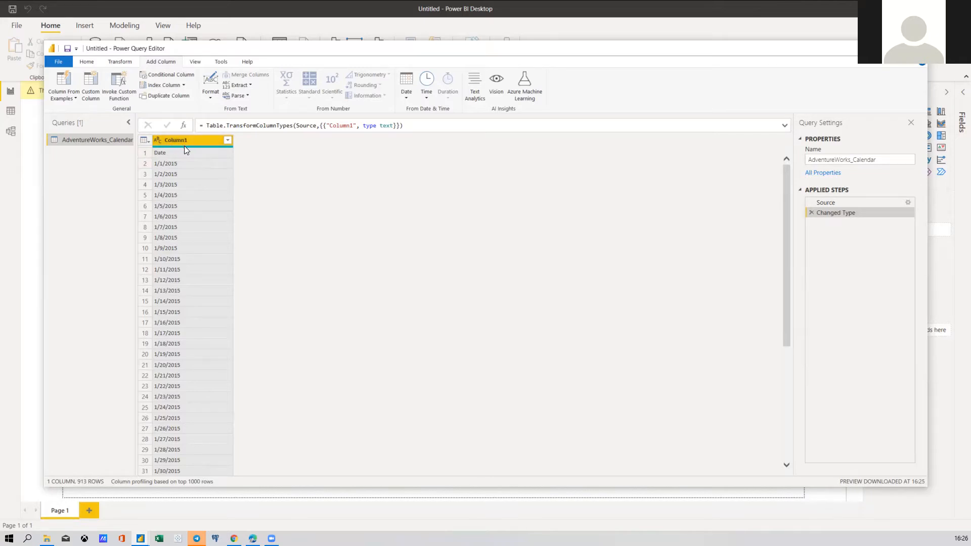
# Promote the first row of the calendar table to column headers
pyautogui.click(127, 63)
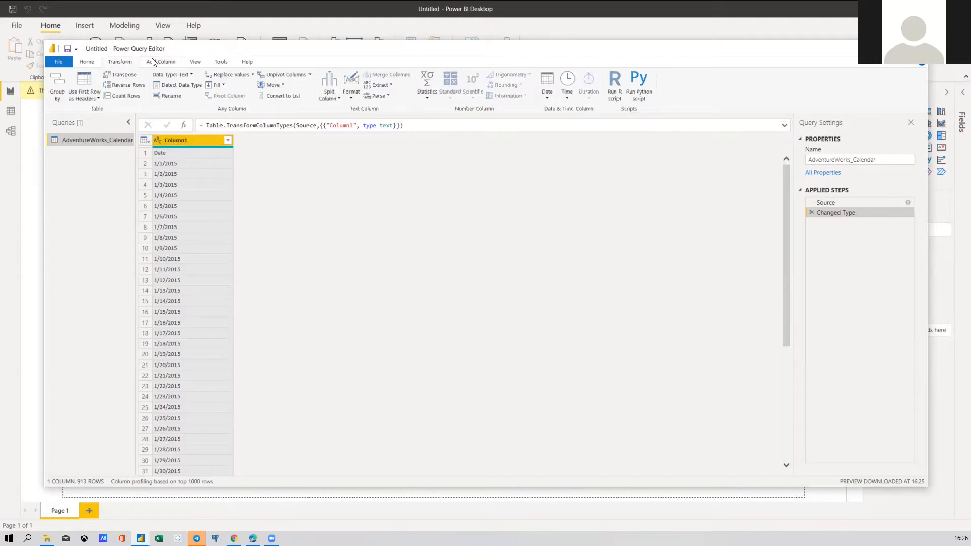
pyautogui.click(169, 151)
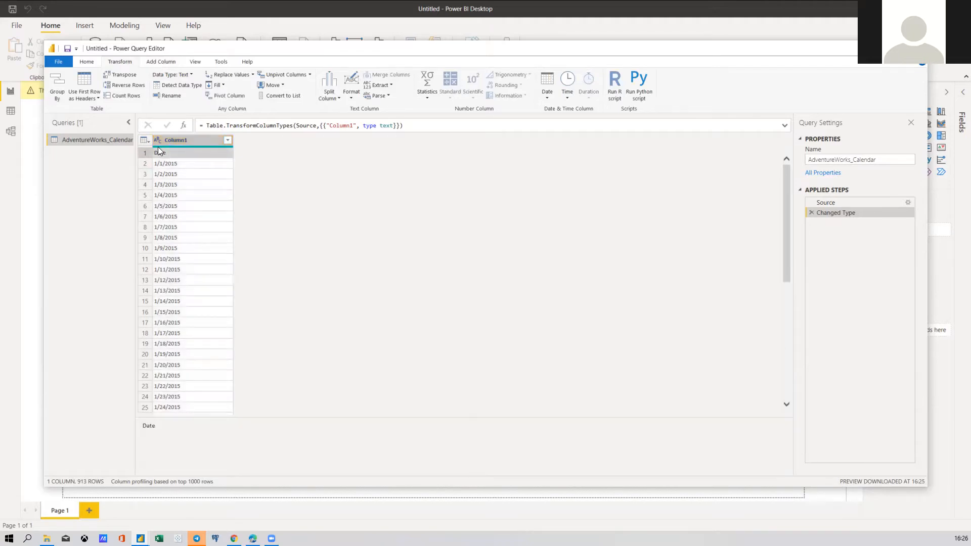
pyautogui.click(89, 80)
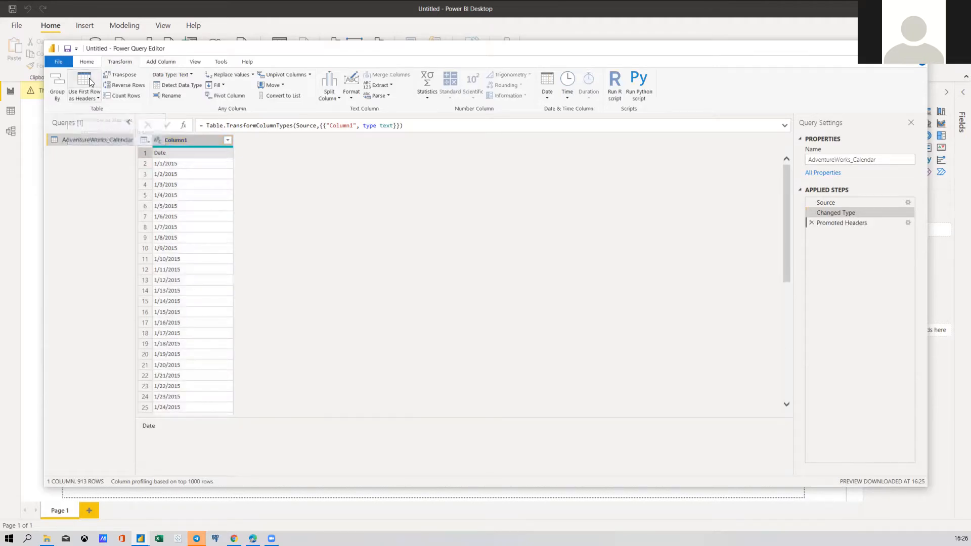
# Try converting the Date column to the Date type by replacing the current conversion, and remove the Changed Type1 step
pyautogui.click(158, 141)
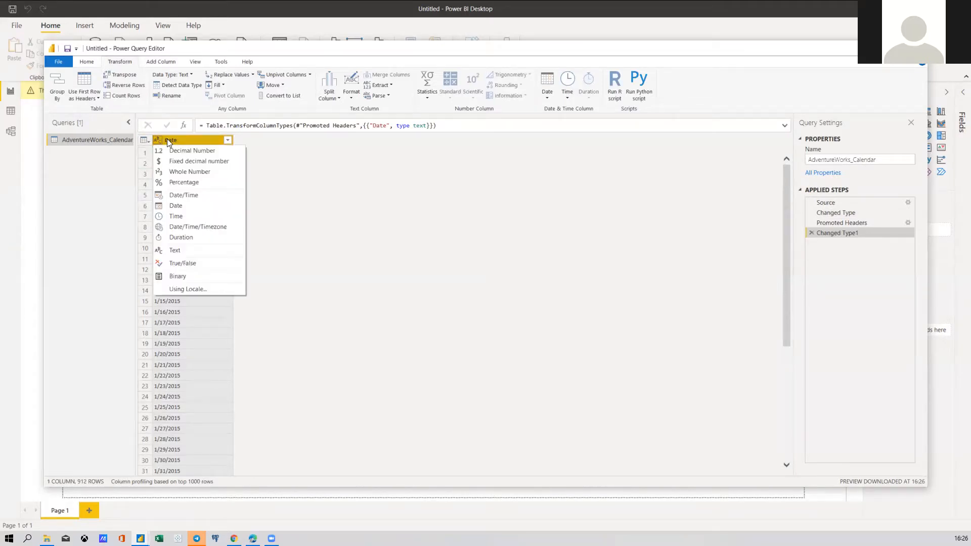
pyautogui.click(156, 140)
pyautogui.click(161, 141)
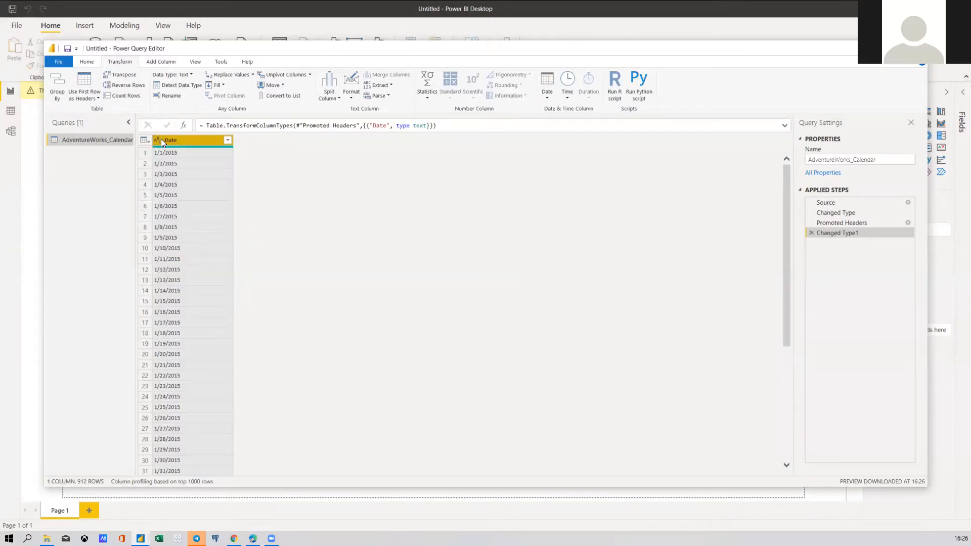
pyautogui.click(158, 138)
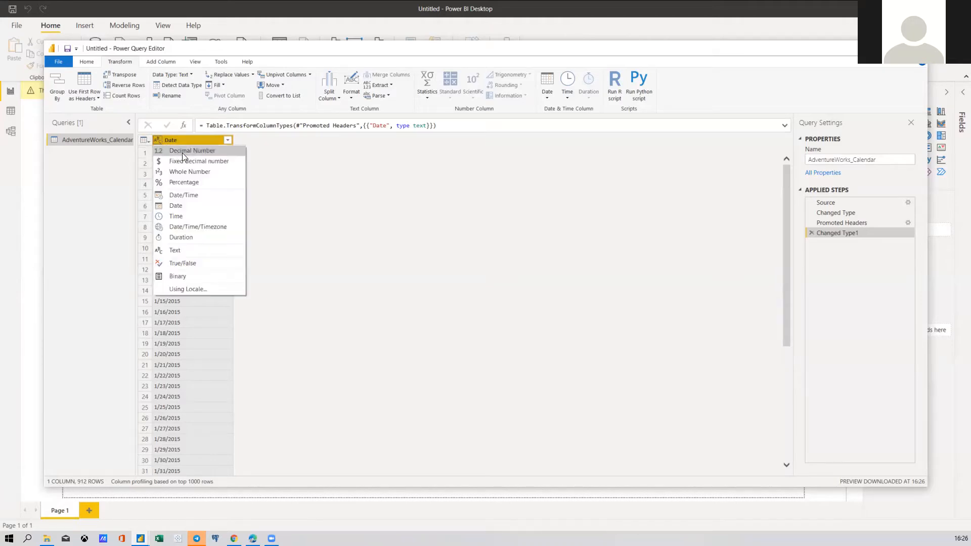
pyautogui.click(179, 203)
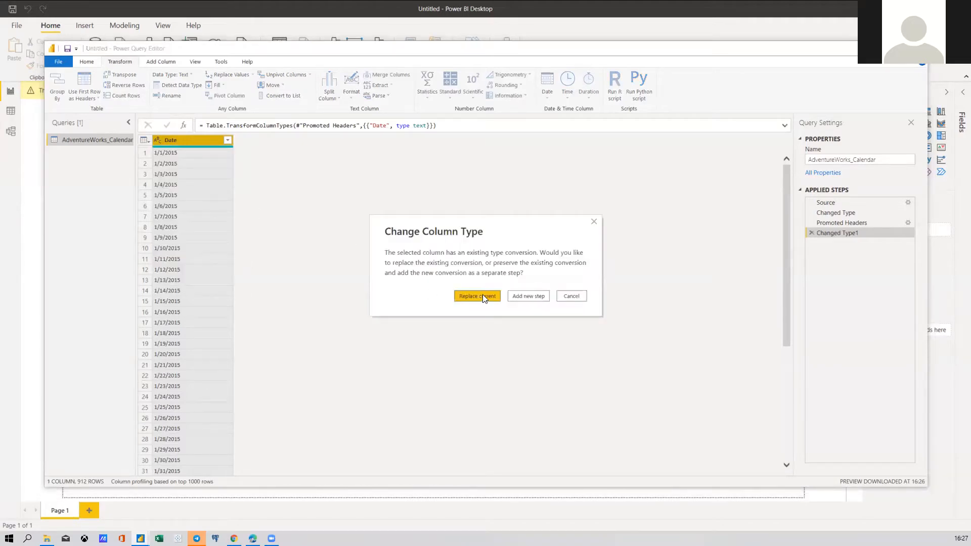
pyautogui.click(482, 297)
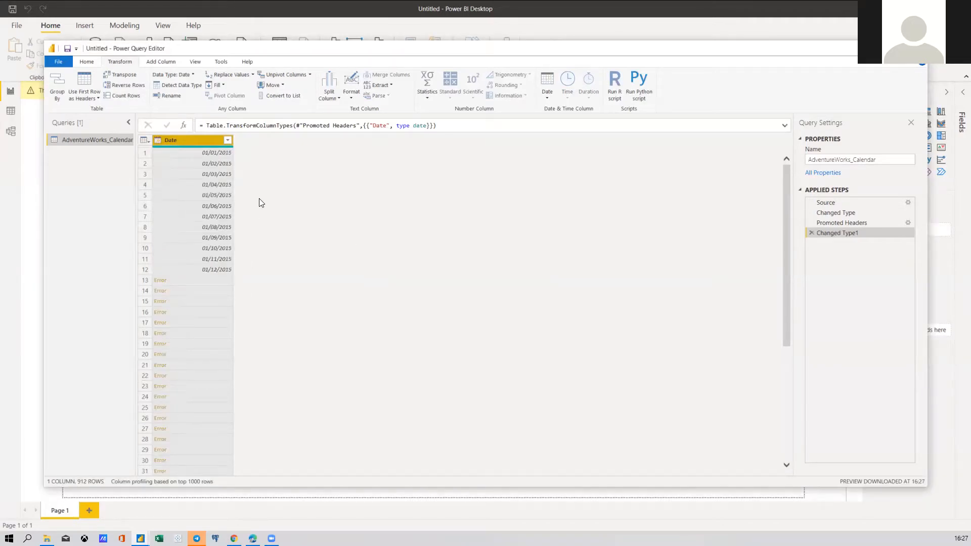
pyautogui.click(187, 280)
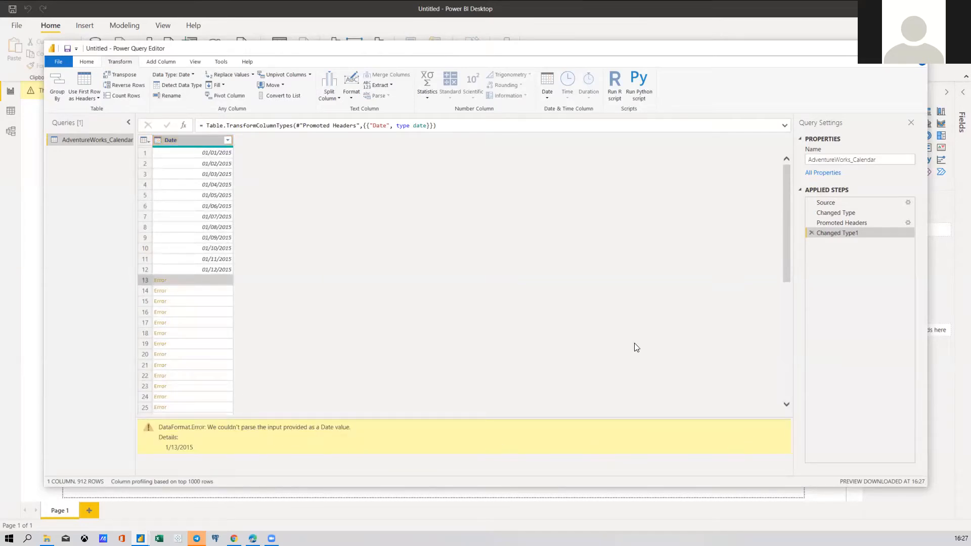
pyautogui.click(811, 233)
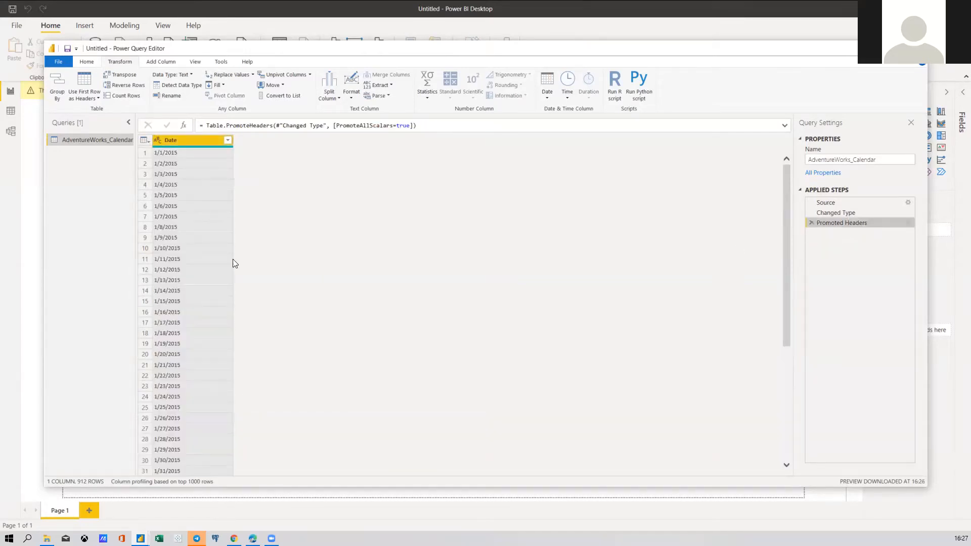
# Examine individual values in the Date column, and check the data types and date operations offered for it
pyautogui.click(189, 334)
pyautogui.click(190, 174)
pyautogui.click(167, 142)
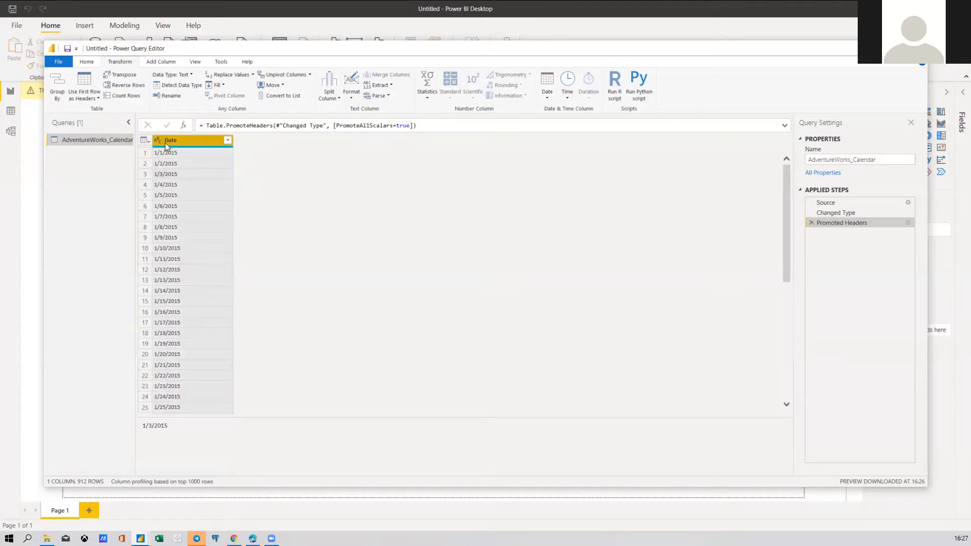
pyautogui.click(158, 141)
pyautogui.click(320, 196)
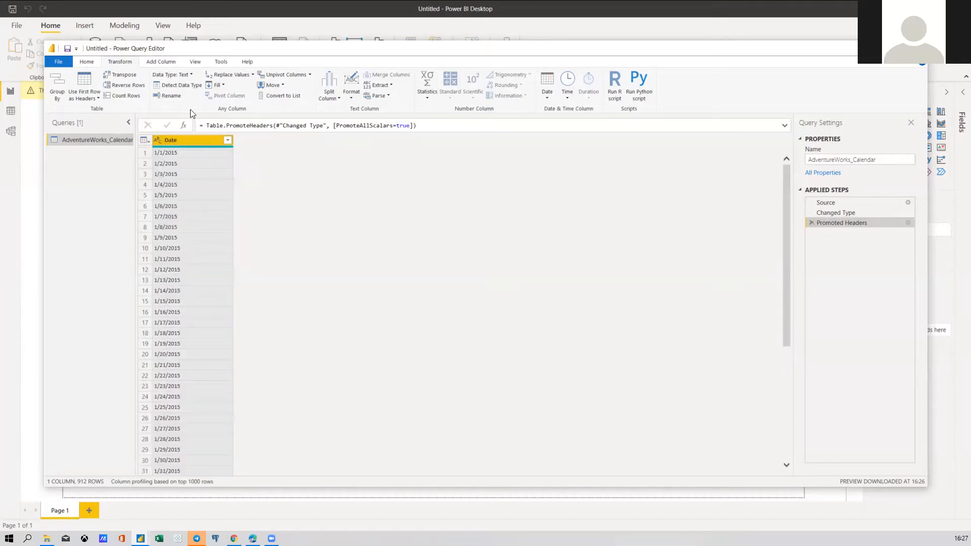
pyautogui.click(161, 61)
pyautogui.click(410, 97)
pyautogui.click(306, 229)
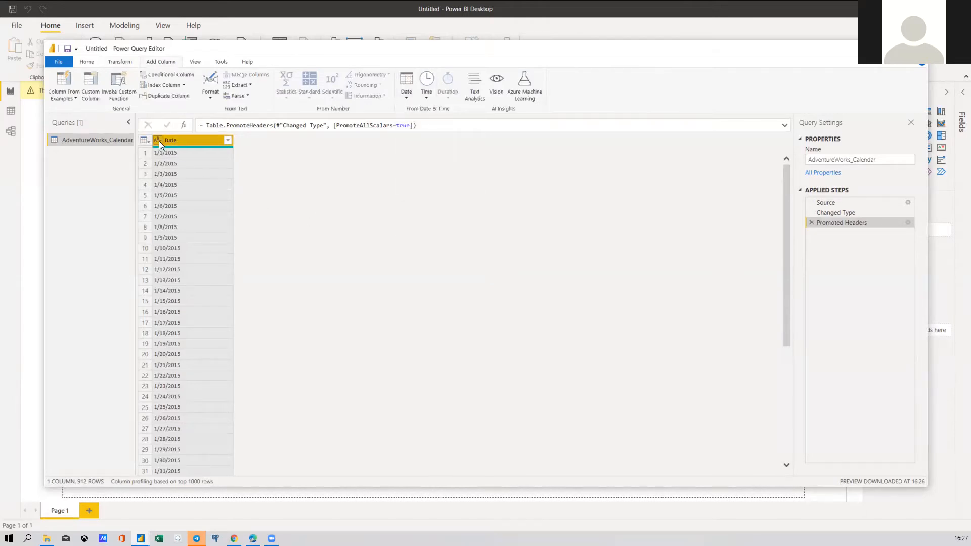
# Try setting the Date column's data type to Date again, and remove the resulting type change step
pyautogui.click(158, 141)
pyautogui.click(185, 203)
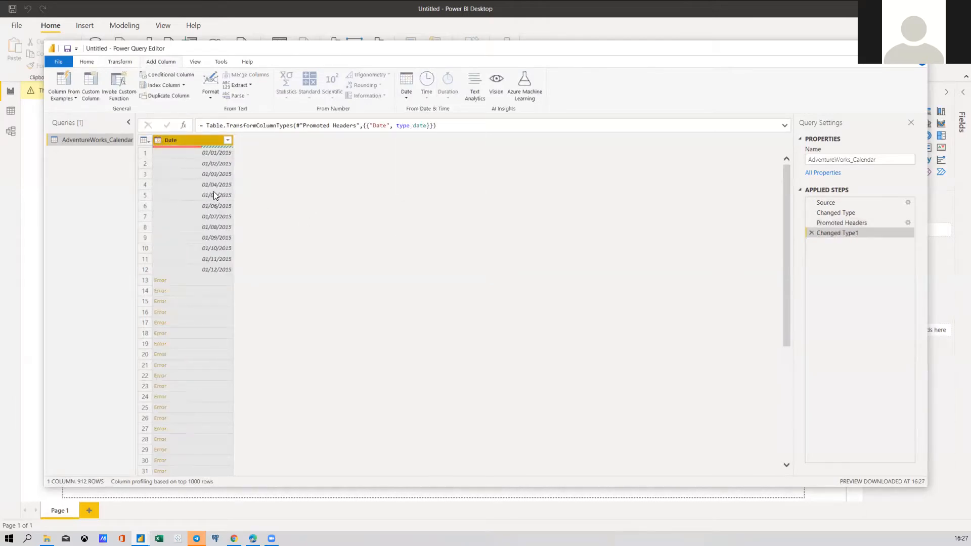
pyautogui.click(811, 233)
# Set the Date column's data type to Date/Time
pyautogui.rightClick(181, 144)
pyautogui.click(158, 140)
pyautogui.click(157, 140)
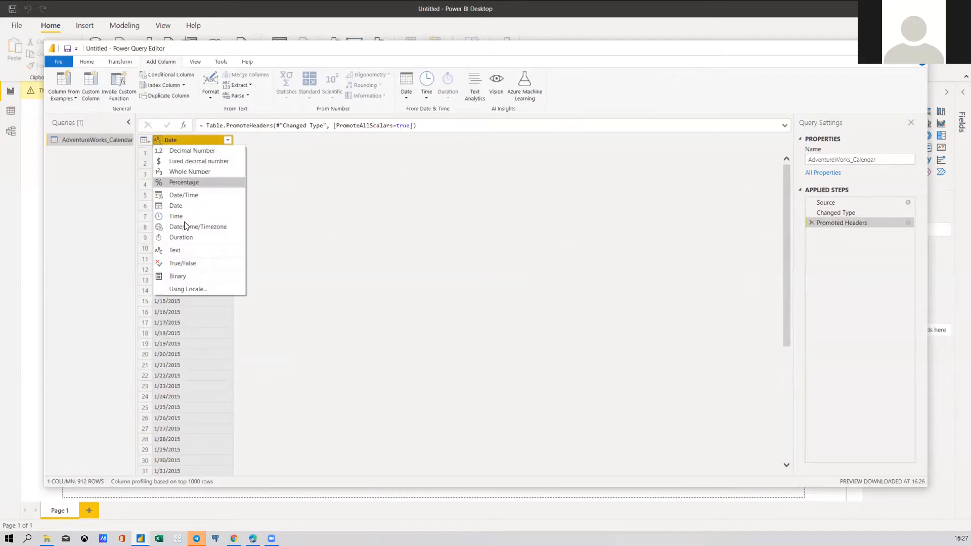
pyautogui.click(178, 196)
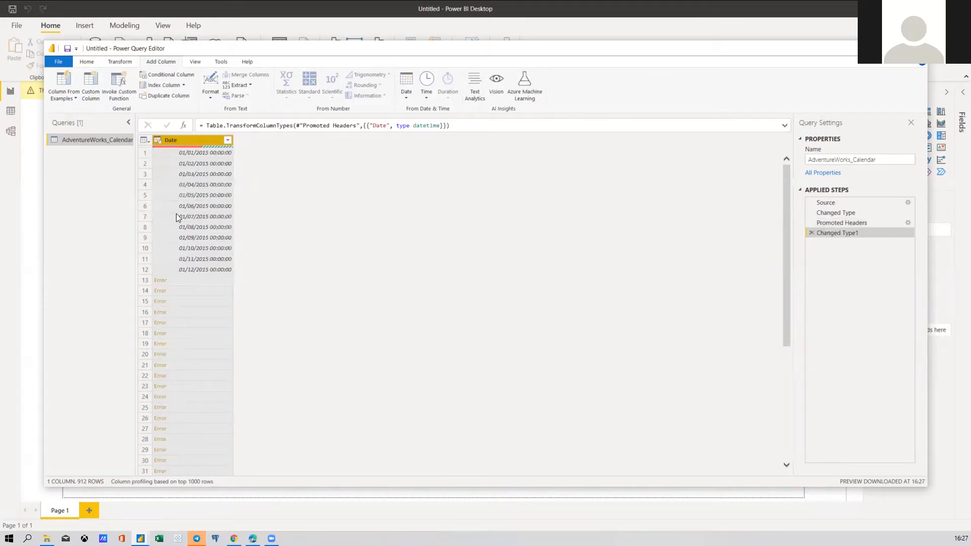
# Inspect the error details in row 13, remove the drill-down step, and browse the Date column's filter values without applying a filter
pyautogui.click(161, 281)
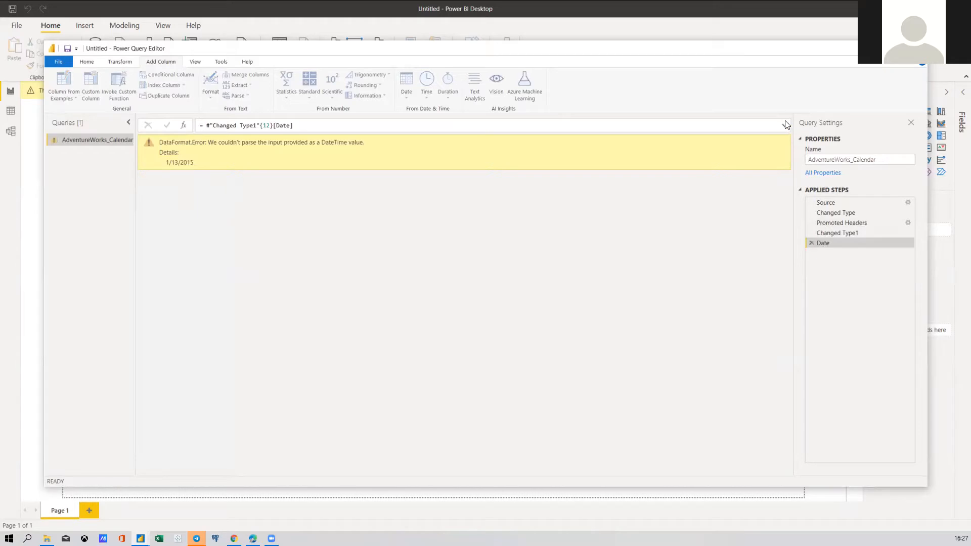
pyautogui.click(811, 242)
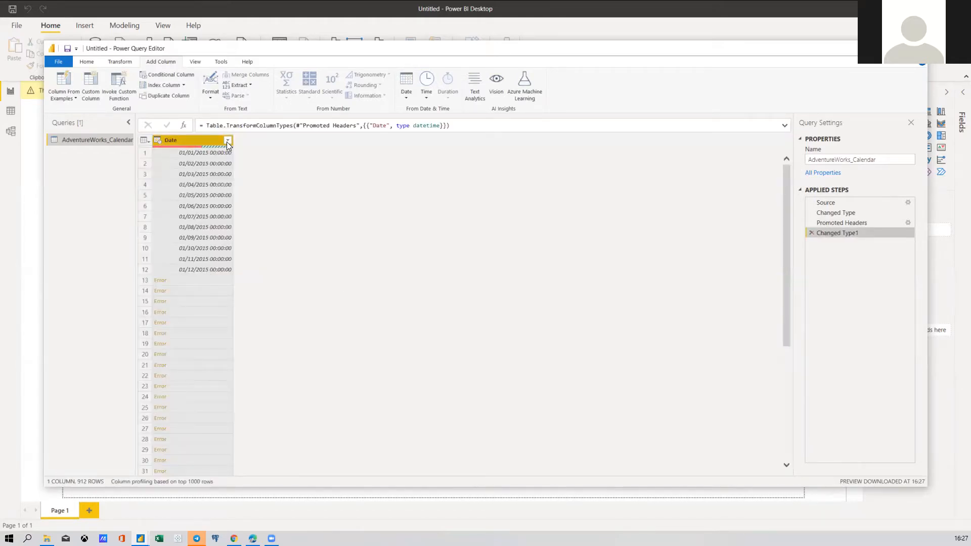
pyautogui.click(227, 143)
pyautogui.scroll(-10, 162, 374)
pyautogui.scroll(-18, 163, 387)
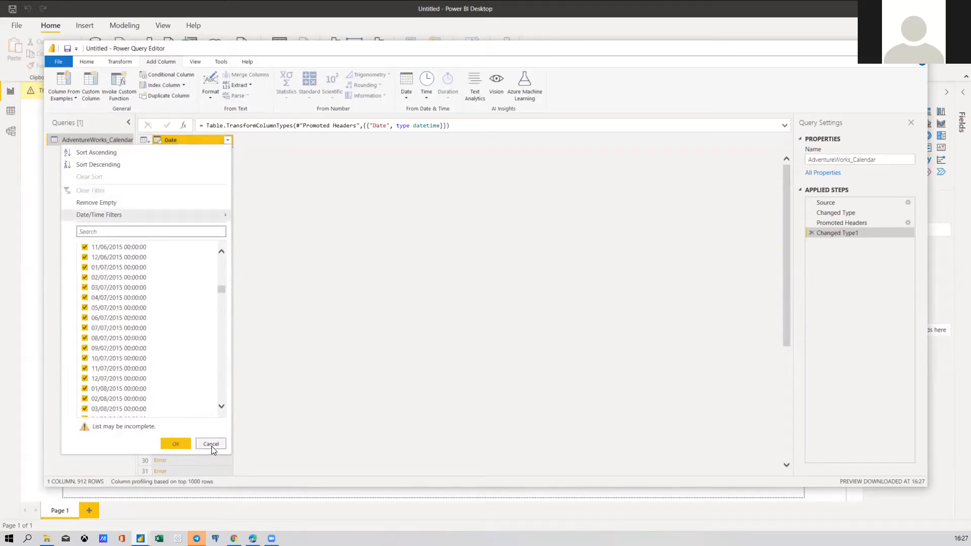
pyautogui.click(211, 443)
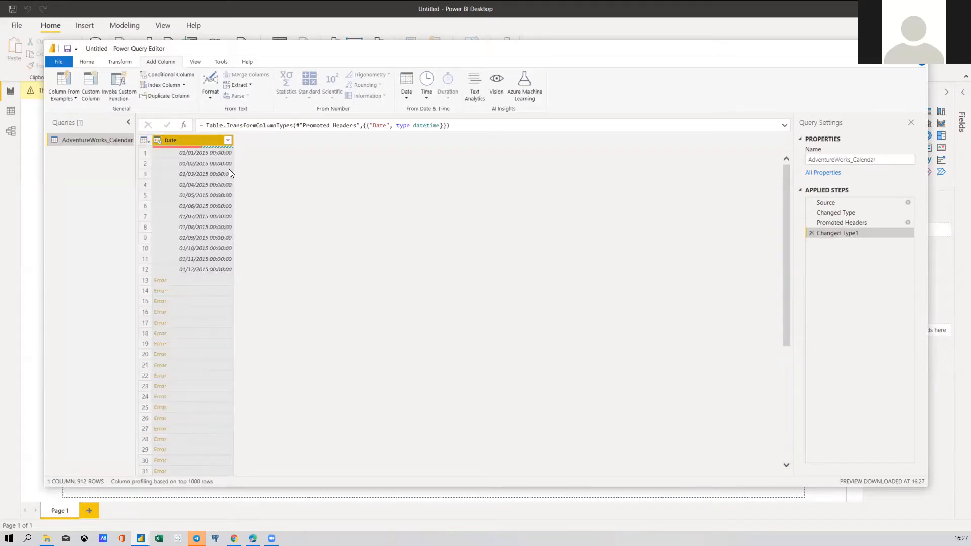
pyautogui.click(157, 139)
pyautogui.click(186, 195)
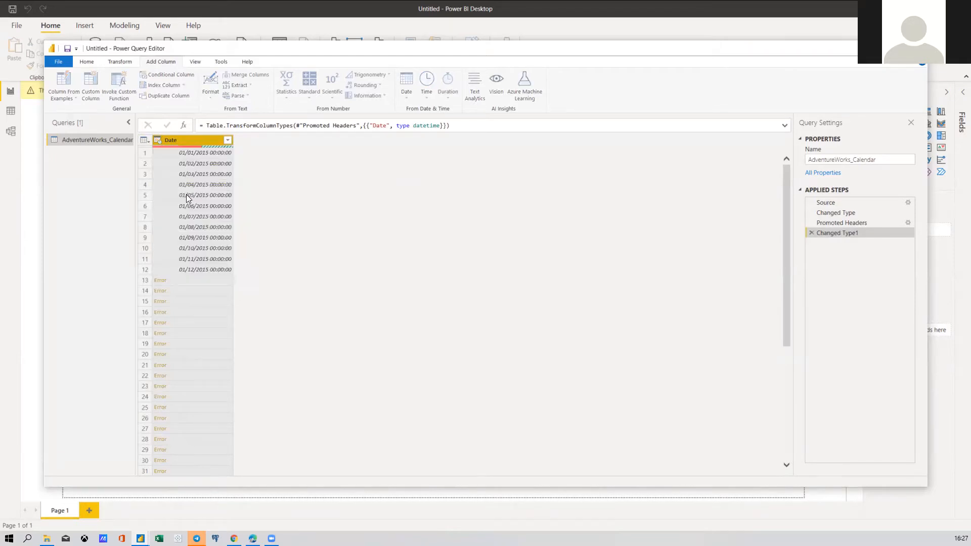
pyautogui.click(156, 143)
pyautogui.click(172, 152)
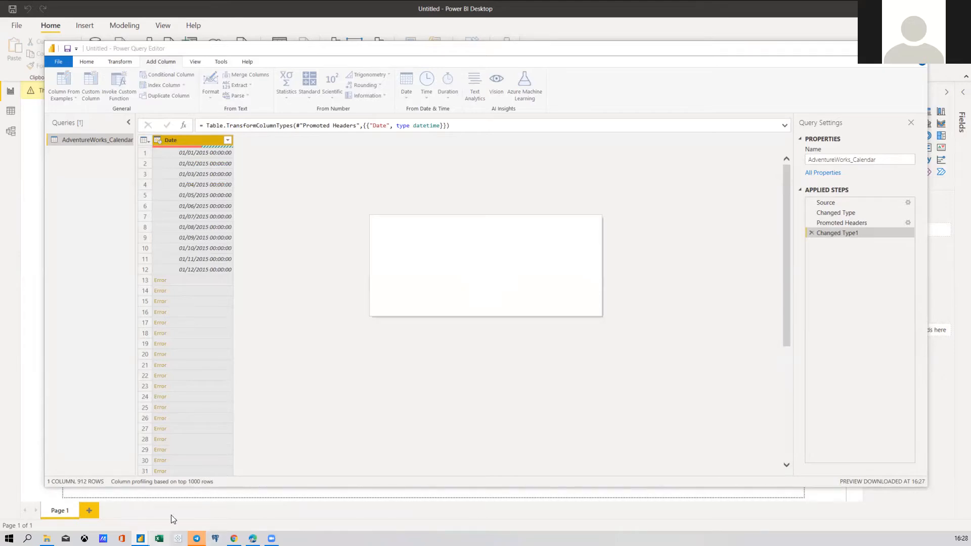
pyautogui.click(565, 297)
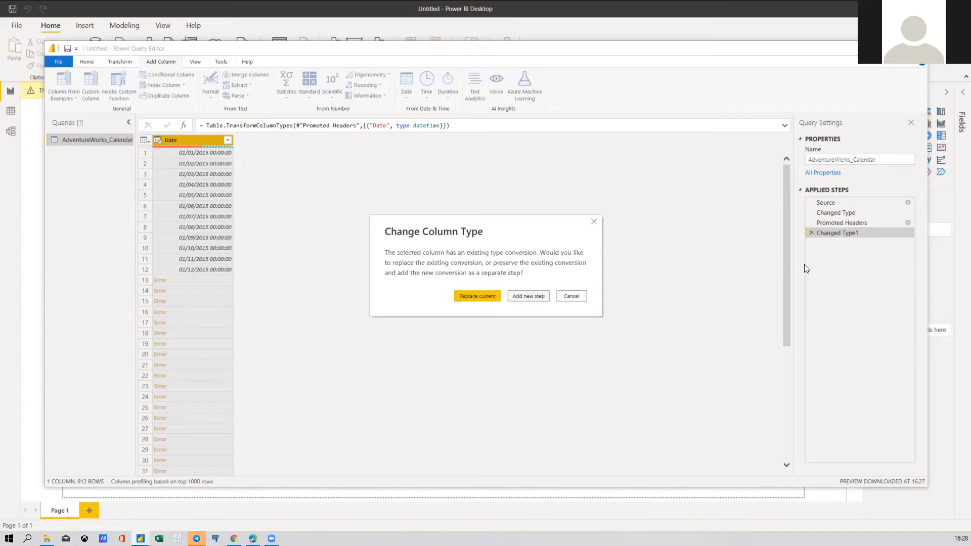
# Remove the Date/Time type change step and look through the original values in the Date column
pyautogui.click(811, 233)
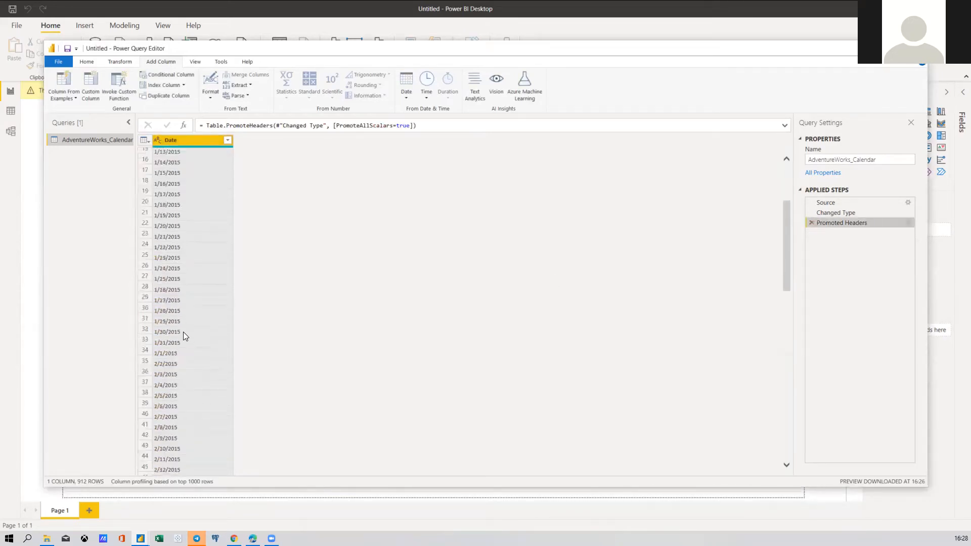
pyautogui.scroll(-10, 183, 332)
pyautogui.click(185, 335)
pyautogui.scroll(10, 185, 333)
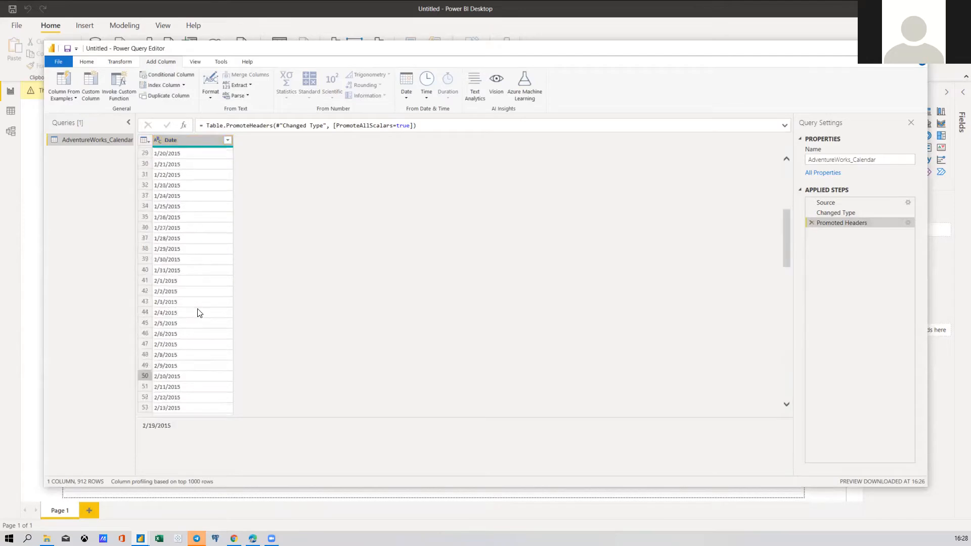
# Try converting the Date column to Date/Time again, inspect the error in row 13, and remove the added steps
pyautogui.click(159, 140)
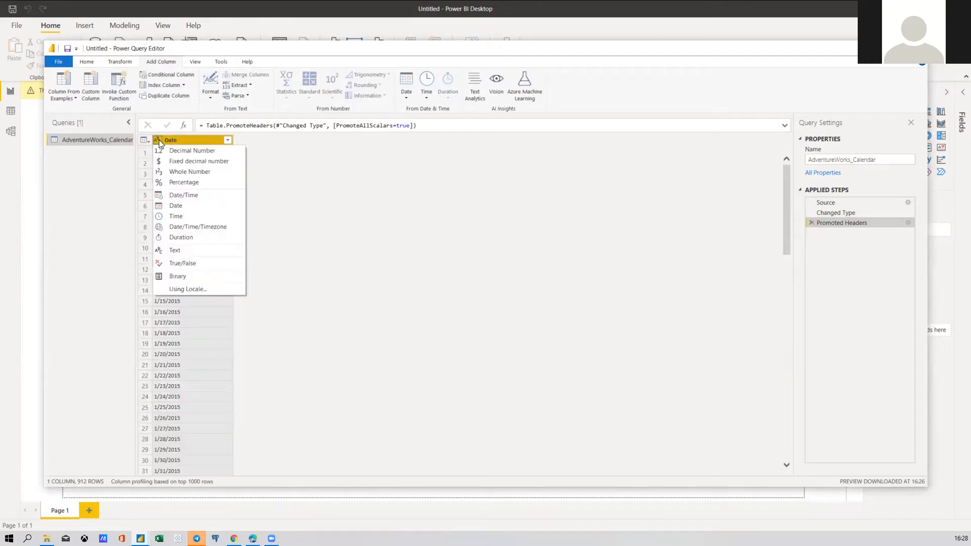
pyautogui.click(170, 194)
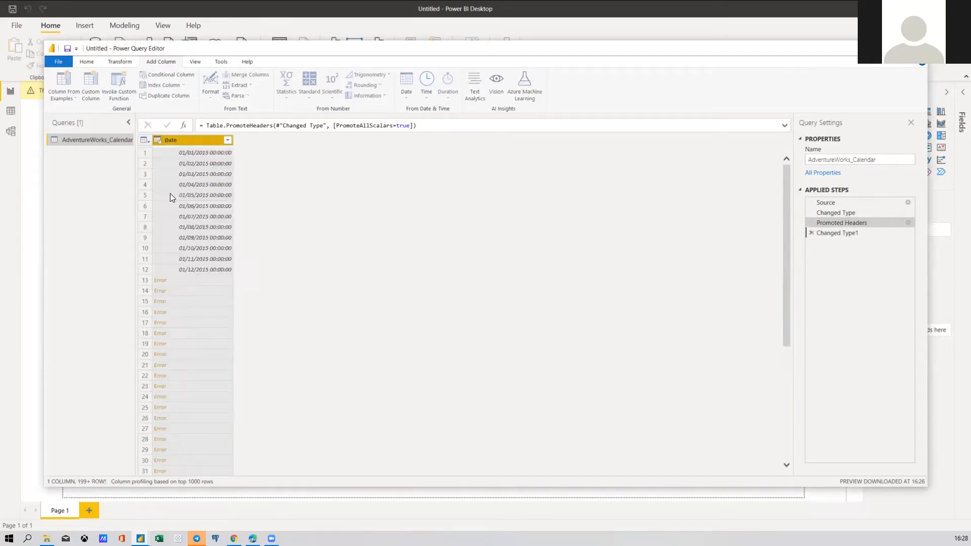
pyautogui.click(161, 281)
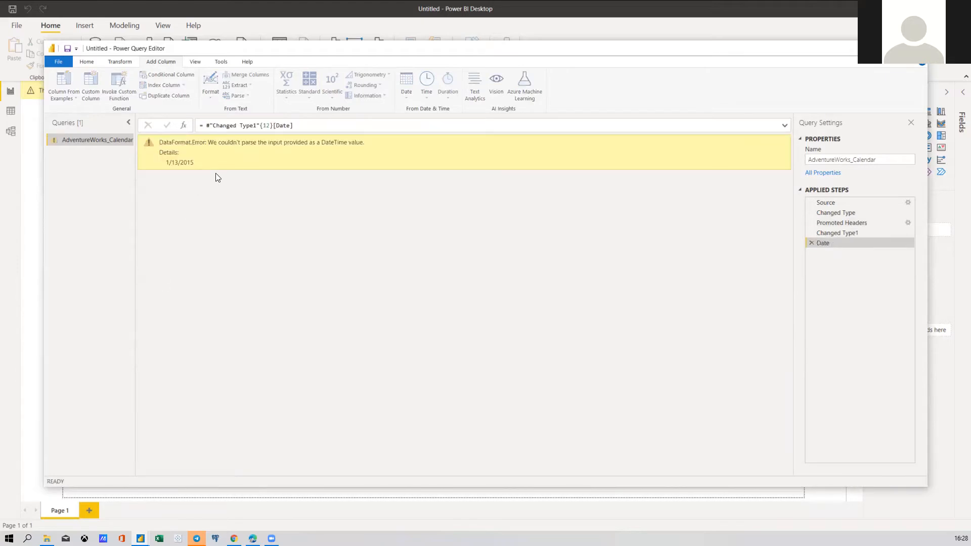
pyautogui.click(810, 243)
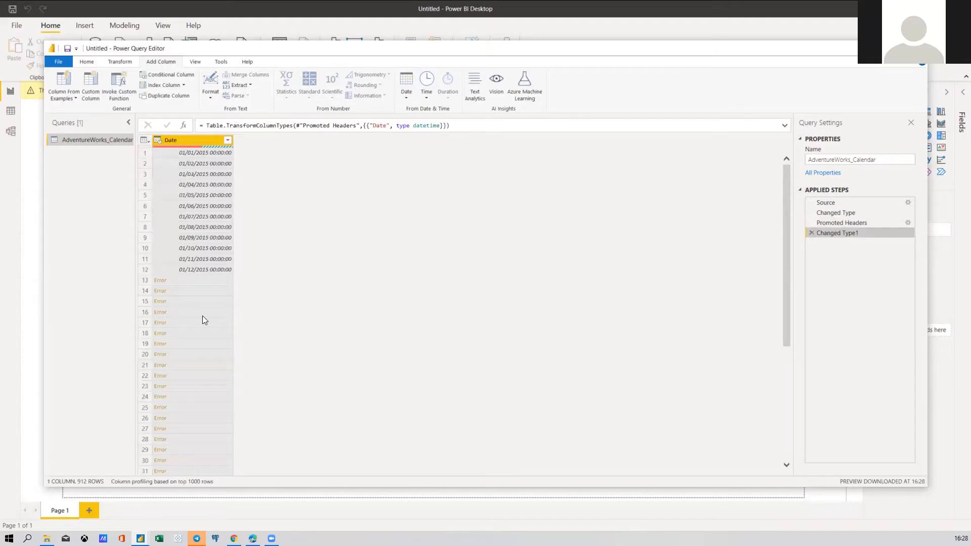
pyautogui.click(812, 233)
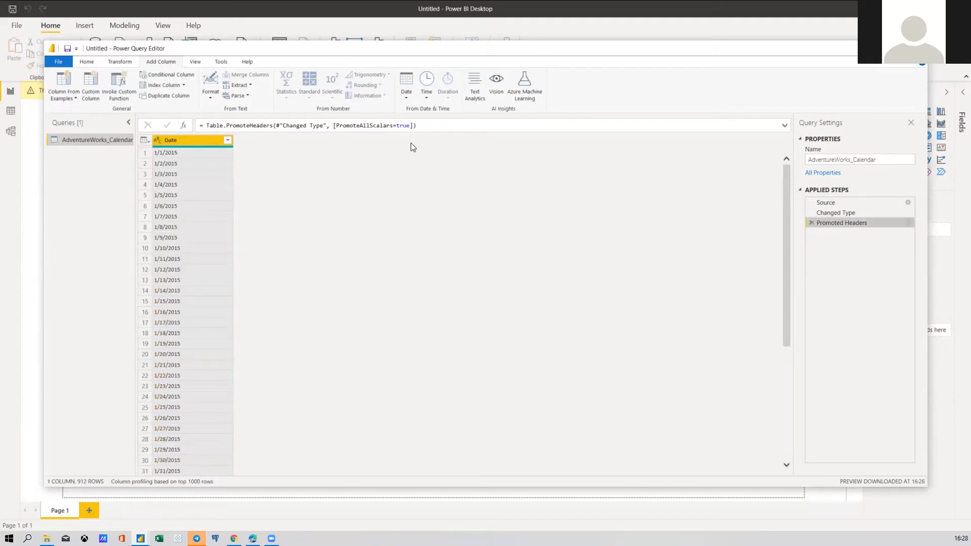
# Check the date operations offered for the Date column, and change its data type to Date/Time
pyautogui.click(406, 97)
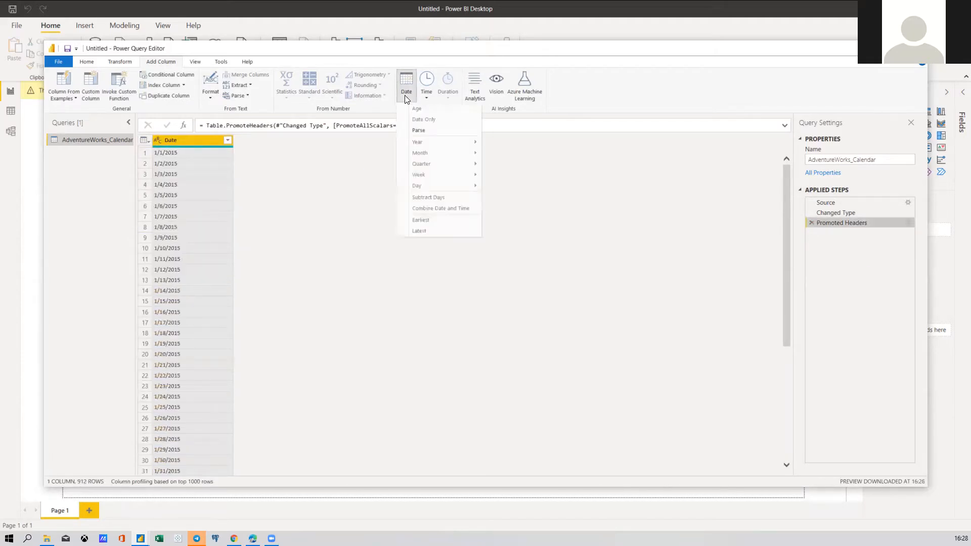
pyautogui.click(186, 142)
pyautogui.rightClick(186, 141)
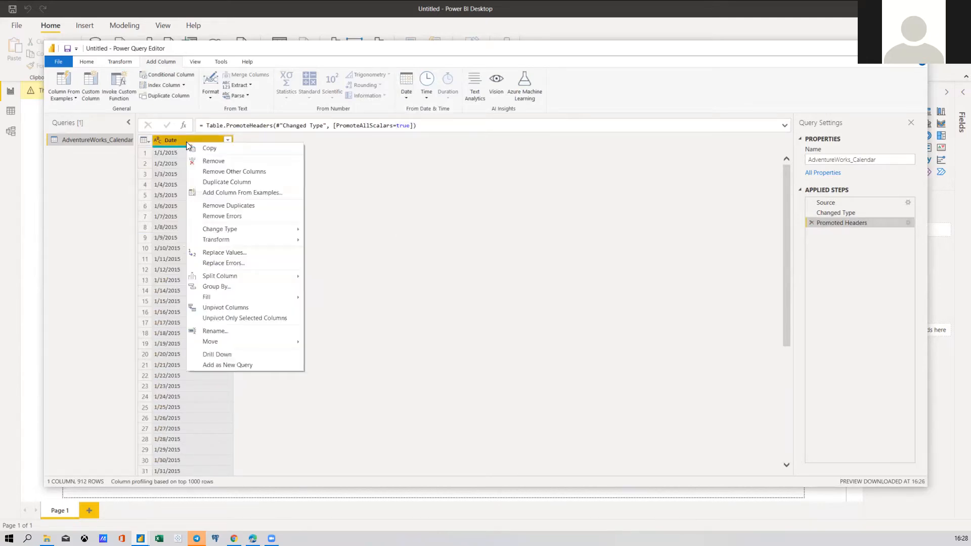
pyautogui.moveTo(223, 231)
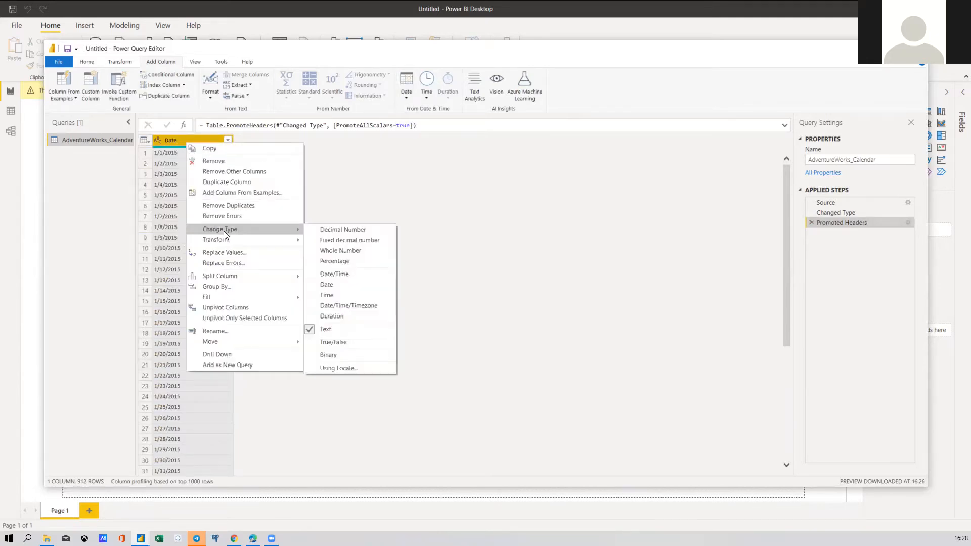
pyautogui.click(337, 273)
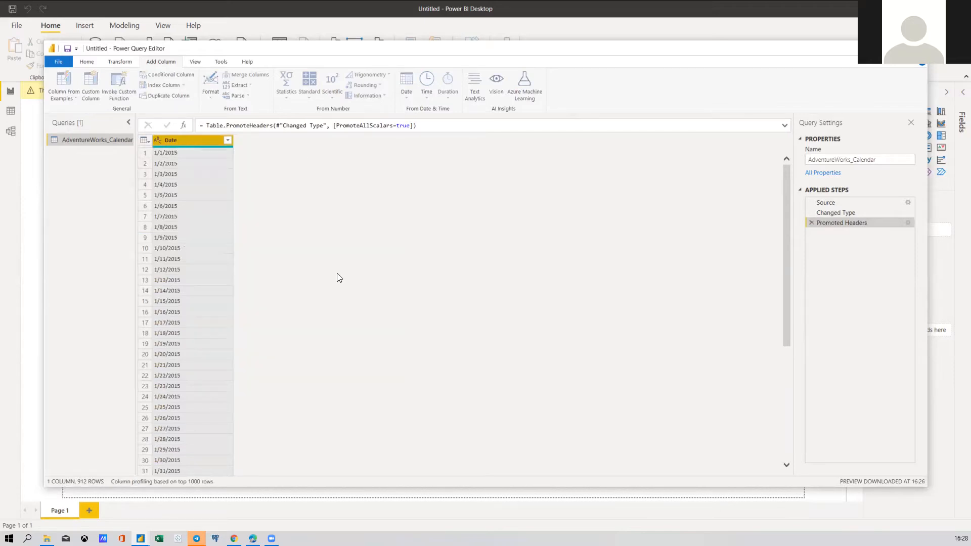
# Try removing the error rows from the Date/Time column, review the remaining dates, and delete the error-removal and type change steps
pyautogui.rightClick(206, 147)
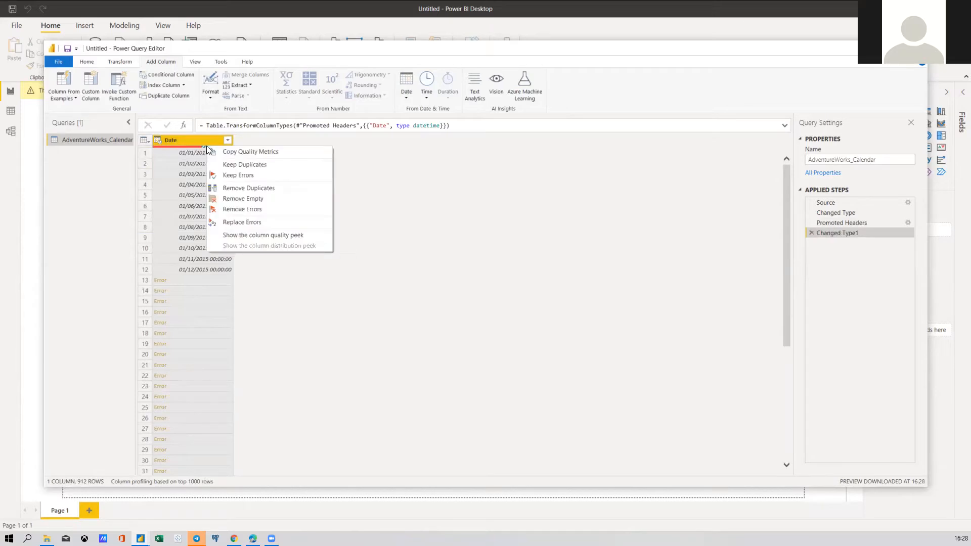
pyautogui.click(239, 209)
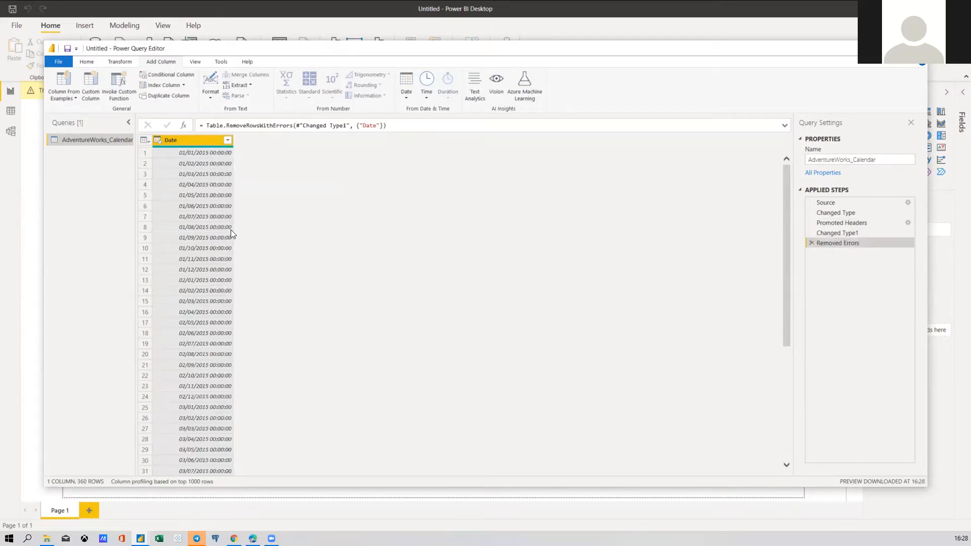
pyautogui.scroll(-15, 207, 293)
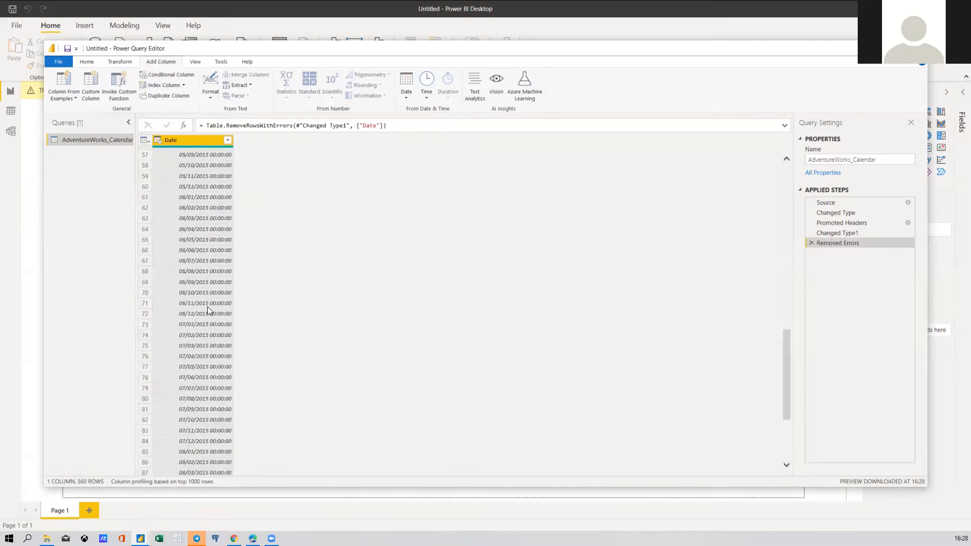
pyautogui.scroll(15, 205, 304)
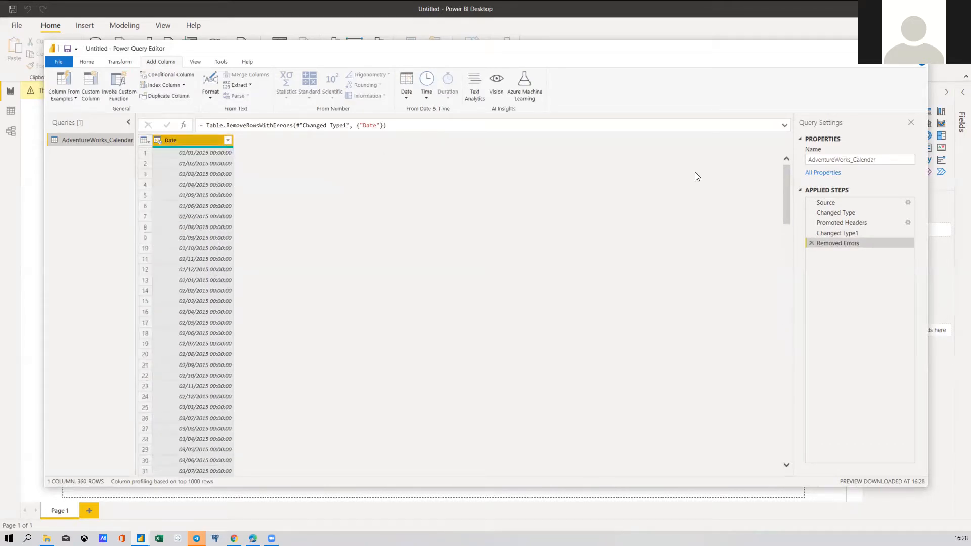
pyautogui.click(811, 243)
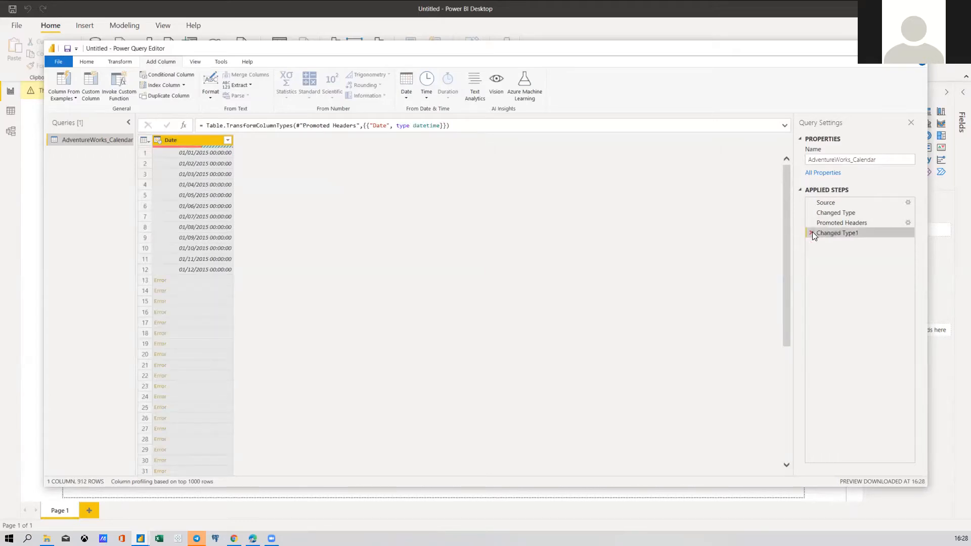
pyautogui.click(812, 232)
# Set the Date column's data type to Date and remove the rows that contain errors
pyautogui.click(161, 142)
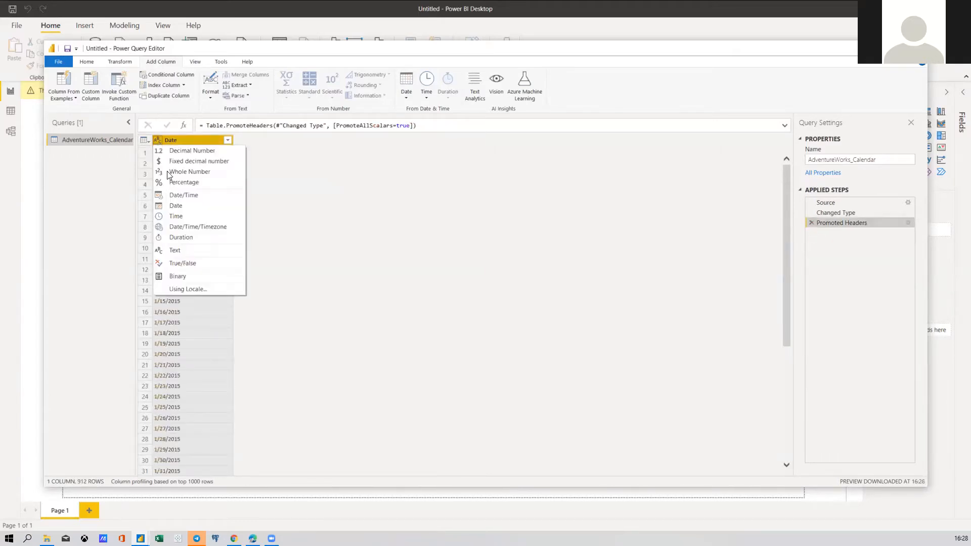
pyautogui.click(172, 203)
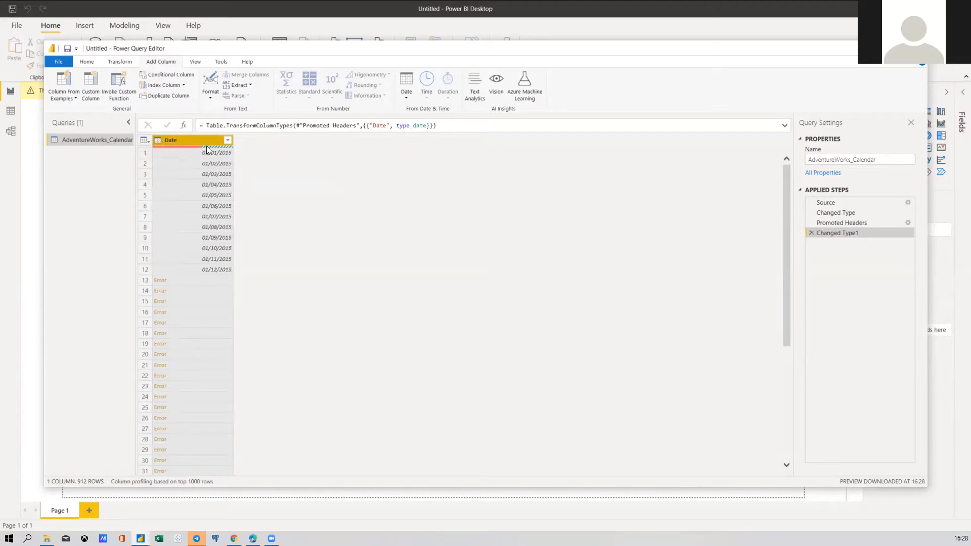
pyautogui.rightClick(227, 143)
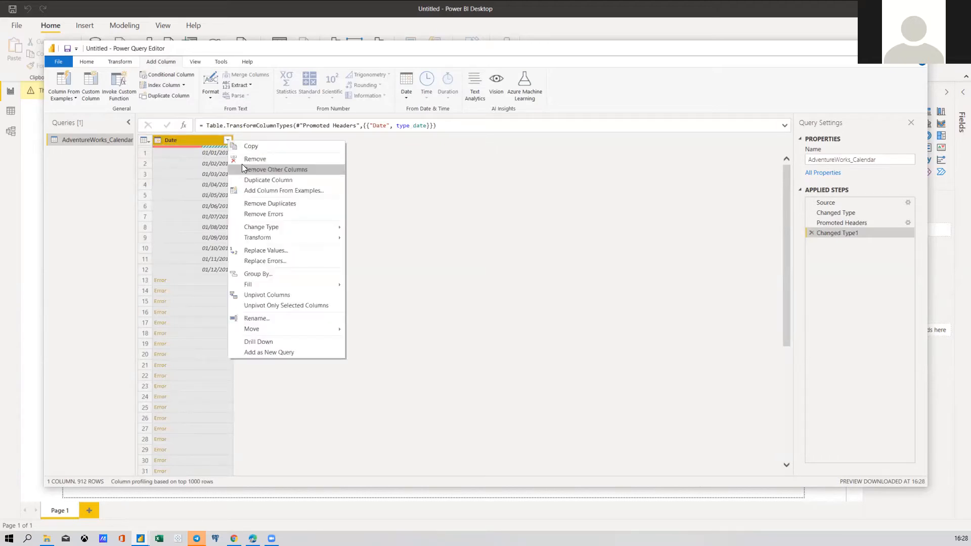
pyautogui.rightClick(187, 146)
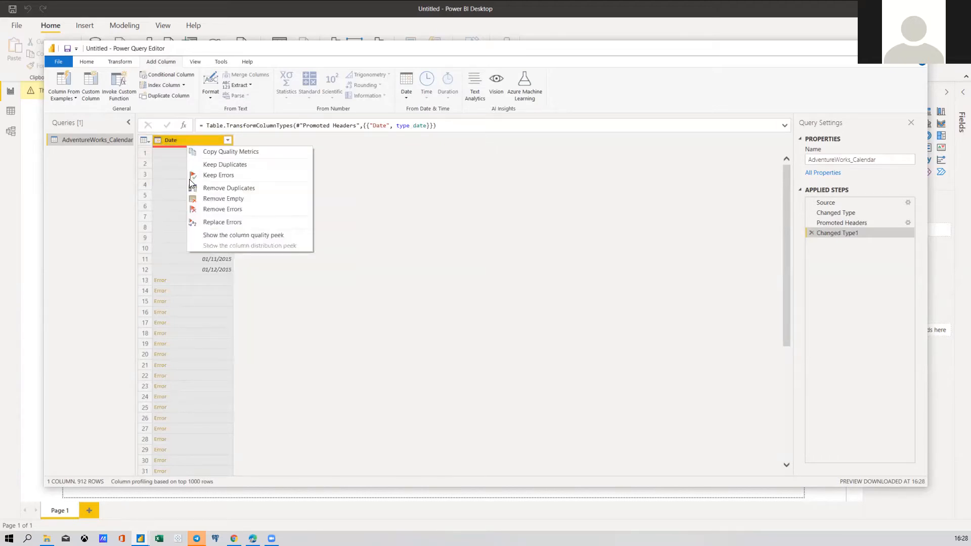
pyautogui.click(227, 209)
pyautogui.click(221, 268)
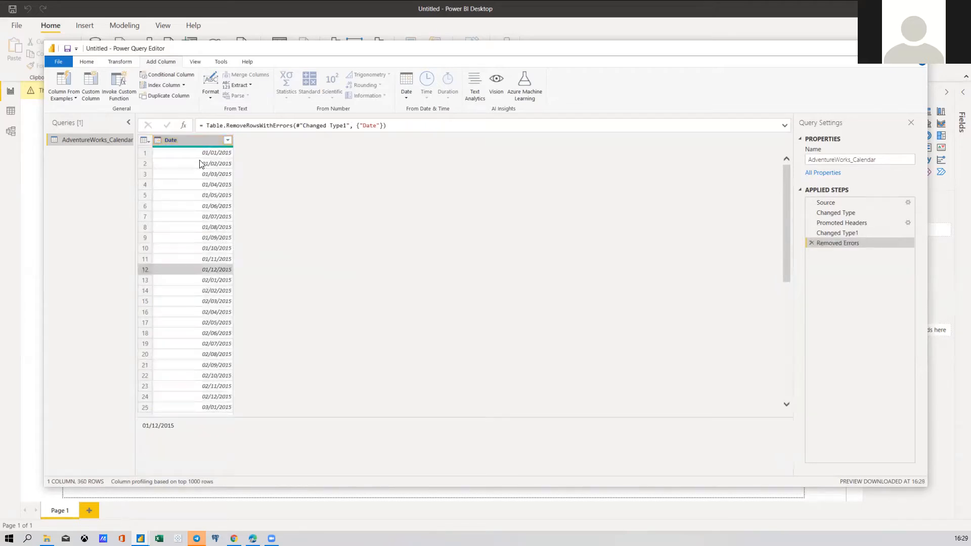
# Add a Year column and a Month number column extracted from the Date column
pyautogui.click(407, 90)
pyautogui.moveTo(451, 145)
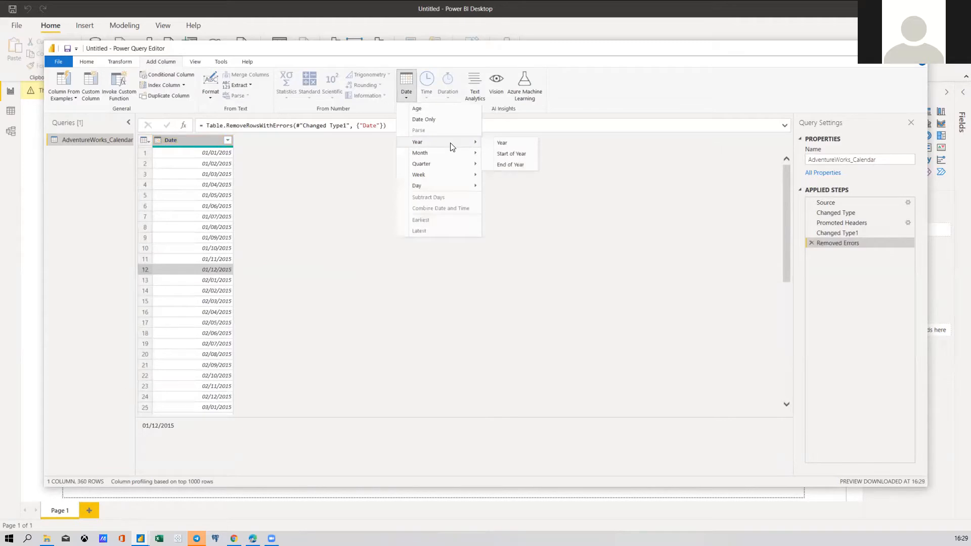
pyautogui.click(509, 142)
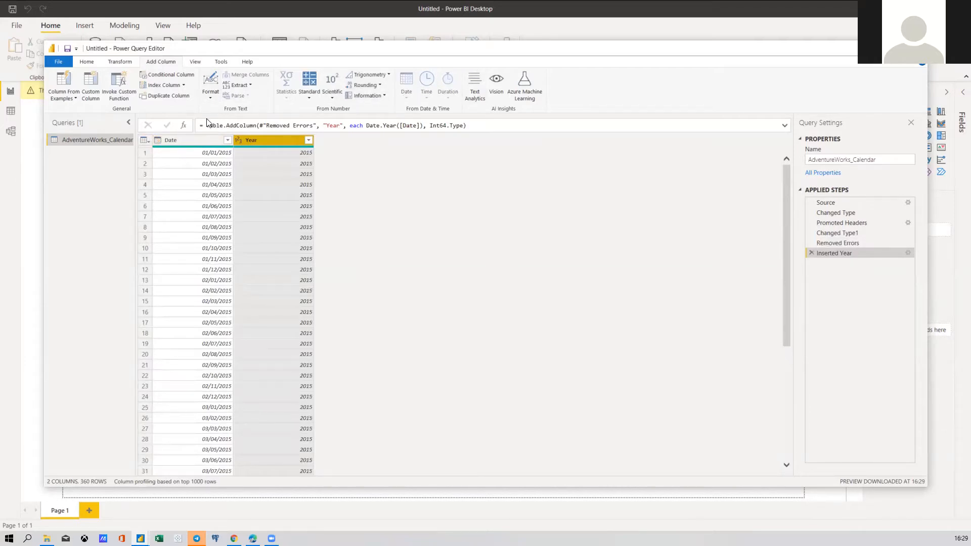
pyautogui.click(204, 138)
pyautogui.click(407, 90)
pyautogui.moveTo(446, 145)
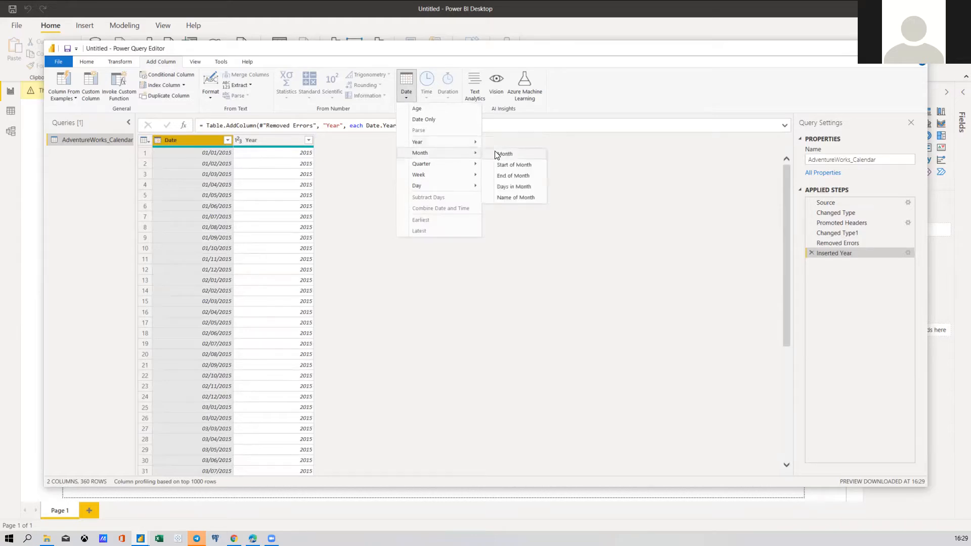
pyautogui.click(500, 153)
# Add a column with the name of the day, derived from the Date column
pyautogui.click(200, 140)
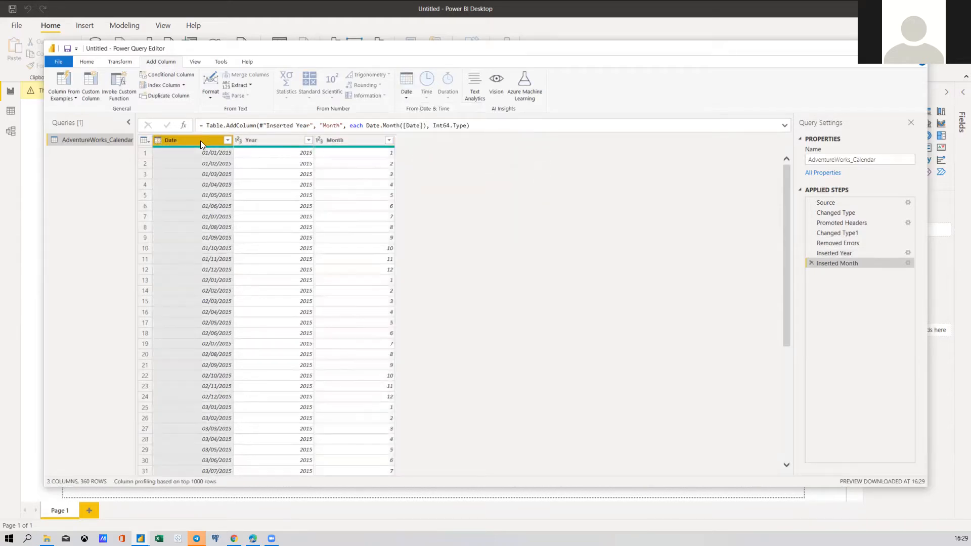
pyautogui.rightClick(201, 141)
pyautogui.press('Escape')
pyautogui.rightClick(197, 140)
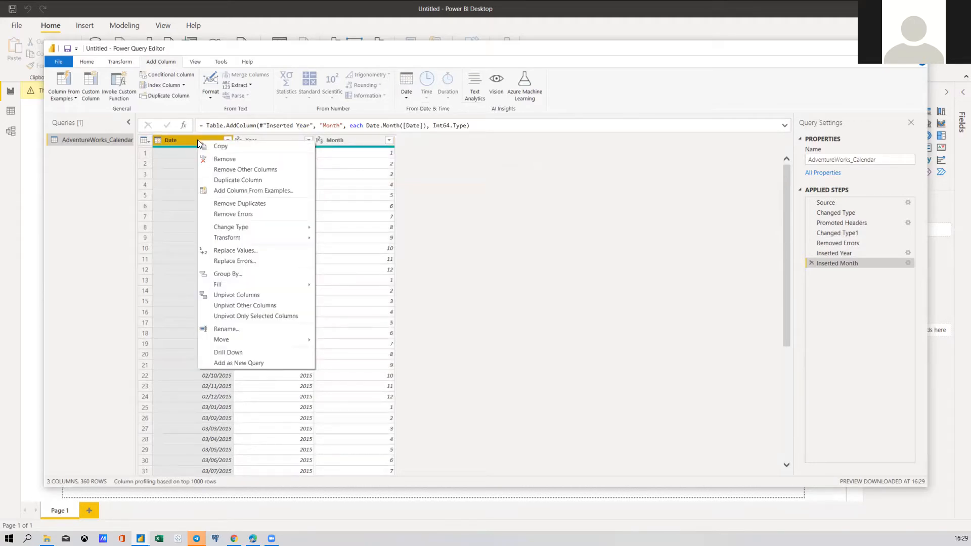
pyautogui.click(405, 97)
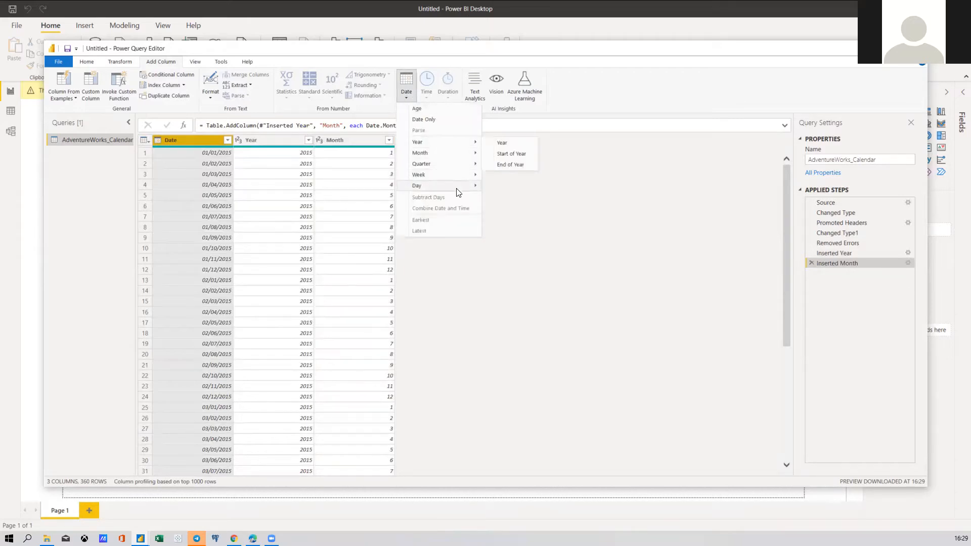
pyautogui.click(527, 240)
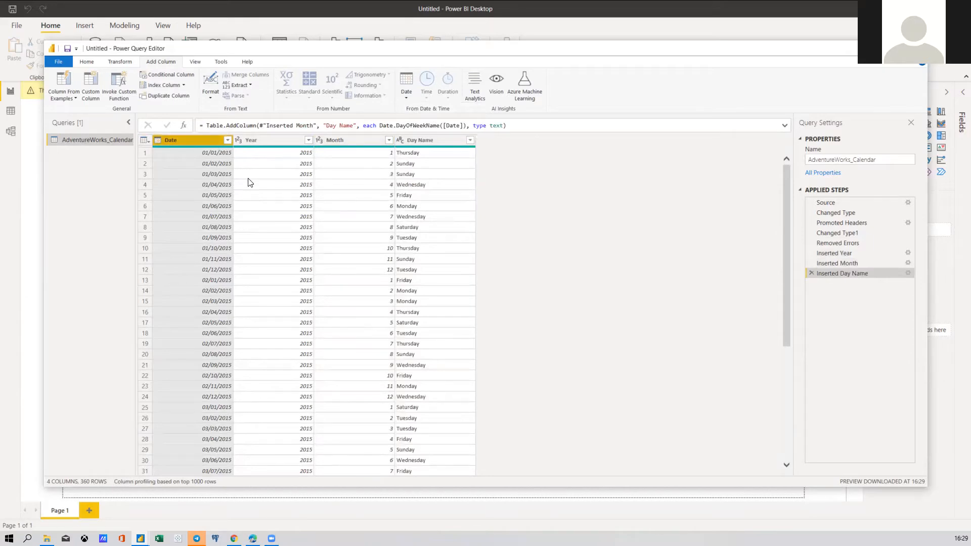
# Add a column with the name of the month, derived from the Date column
pyautogui.rightClick(213, 141)
pyautogui.click(405, 93)
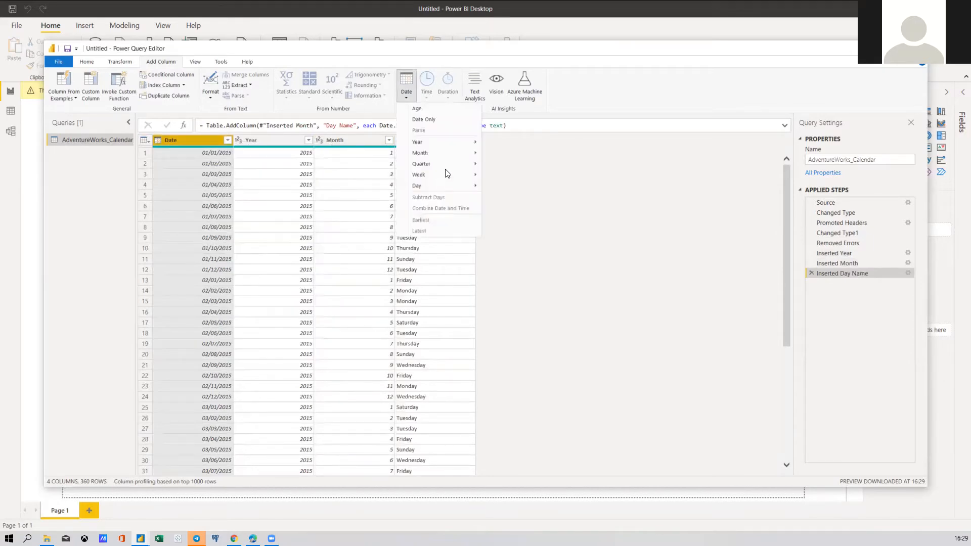
pyautogui.moveTo(420, 153)
pyautogui.click(517, 199)
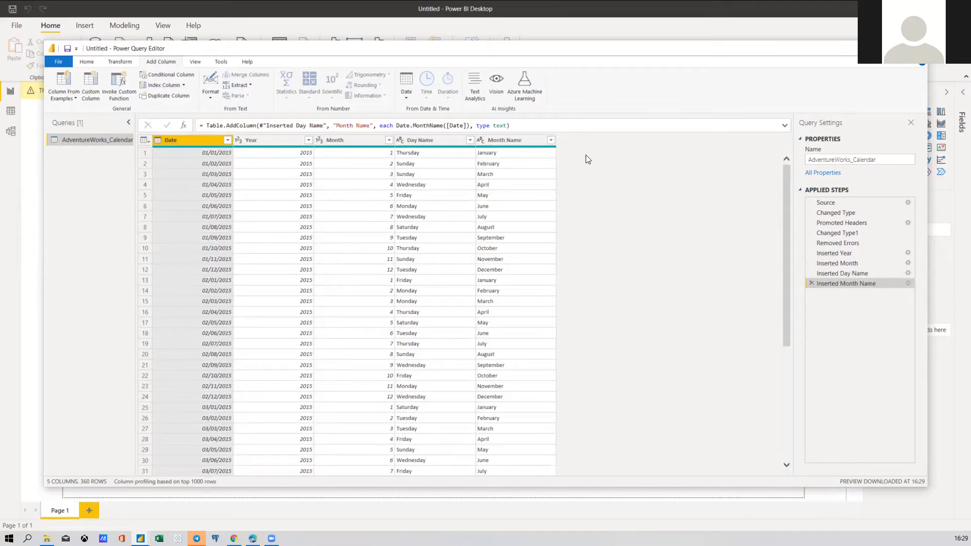
# Close the query editor without applying the changes, and discard the pending query changes
pyautogui.click(916, 49)
pyautogui.click(535, 285)
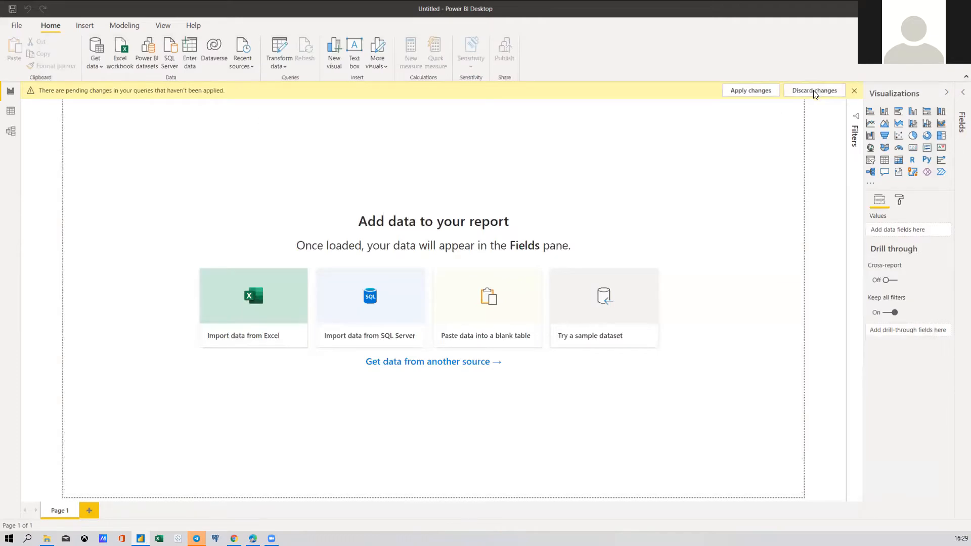
pyautogui.click(538, 297)
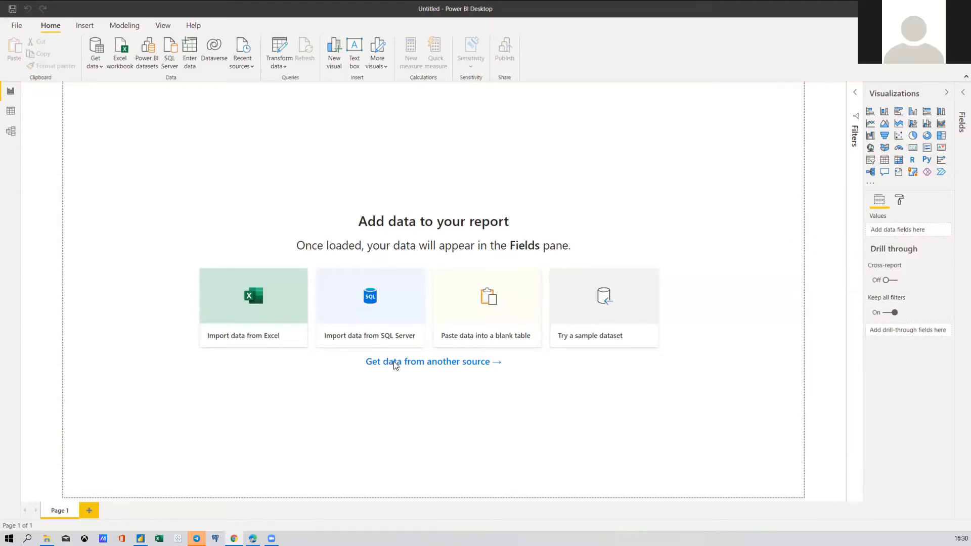
# In the current file's data load options, turn off autodetection of new relationships after data is loaded
pyautogui.click(19, 28)
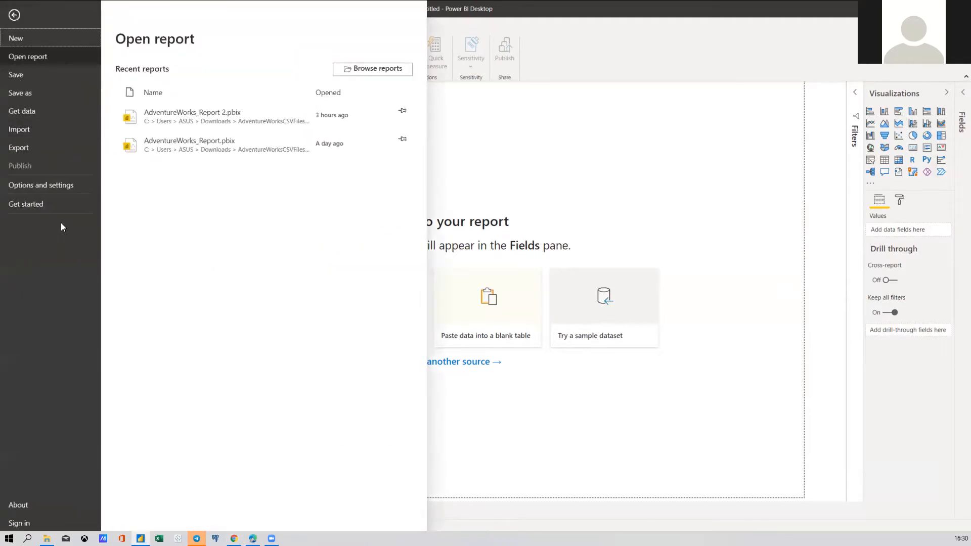
pyautogui.click(28, 184)
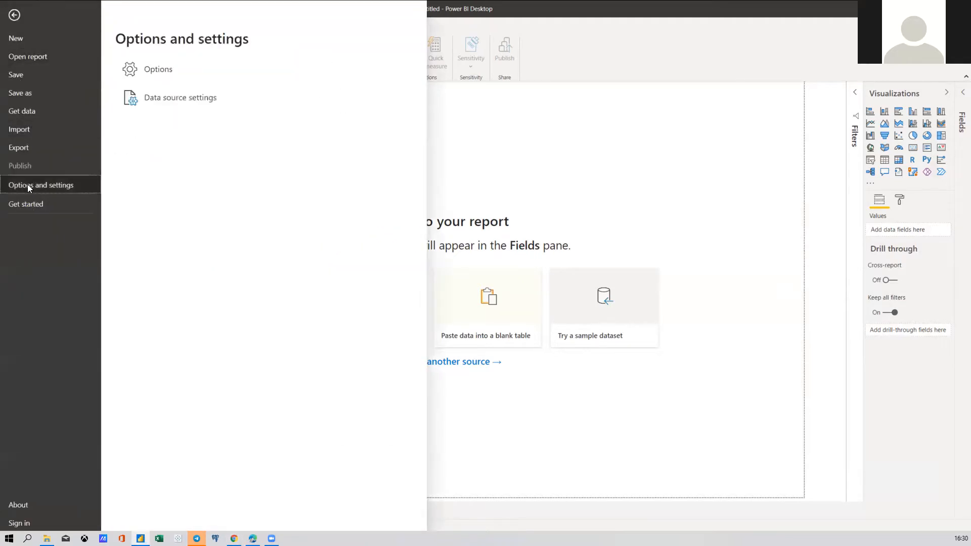
pyautogui.click(199, 75)
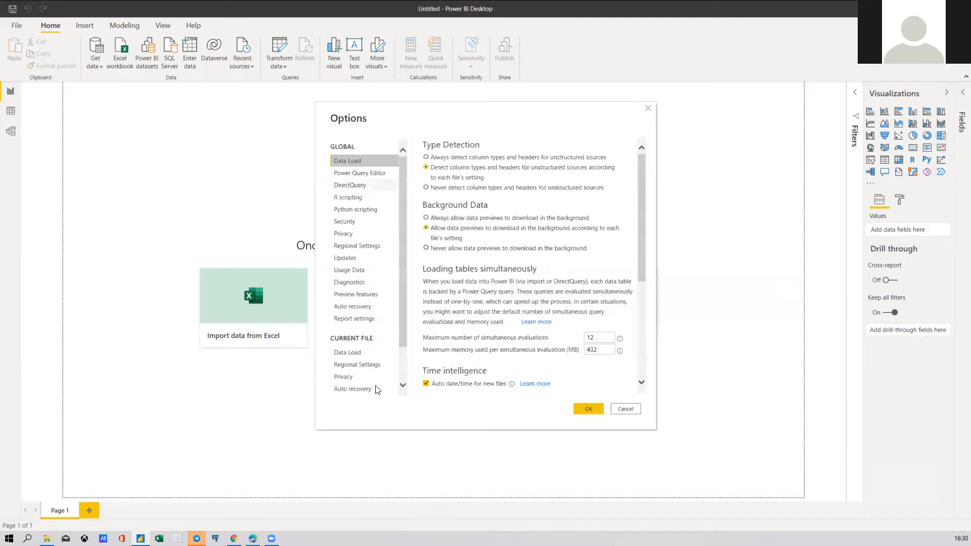
pyautogui.click(360, 355)
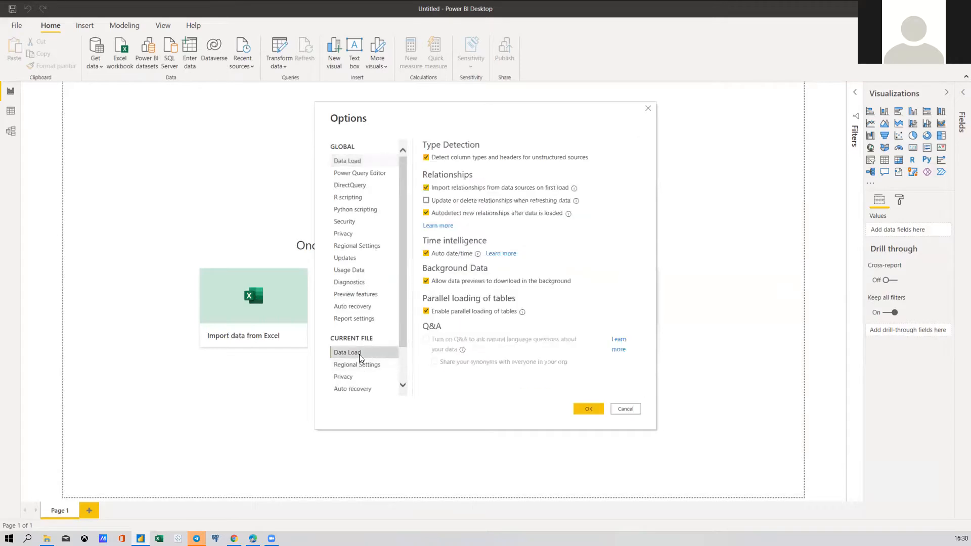
pyautogui.click(451, 217)
pyautogui.click(451, 216)
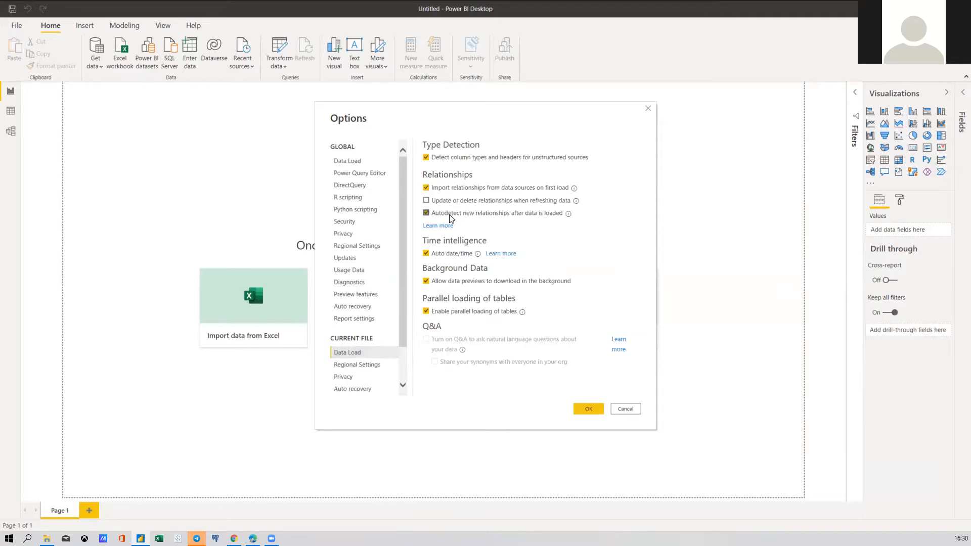
pyautogui.click(451, 217)
# Set the current file's locale for import to English (United States)
pyautogui.click(357, 364)
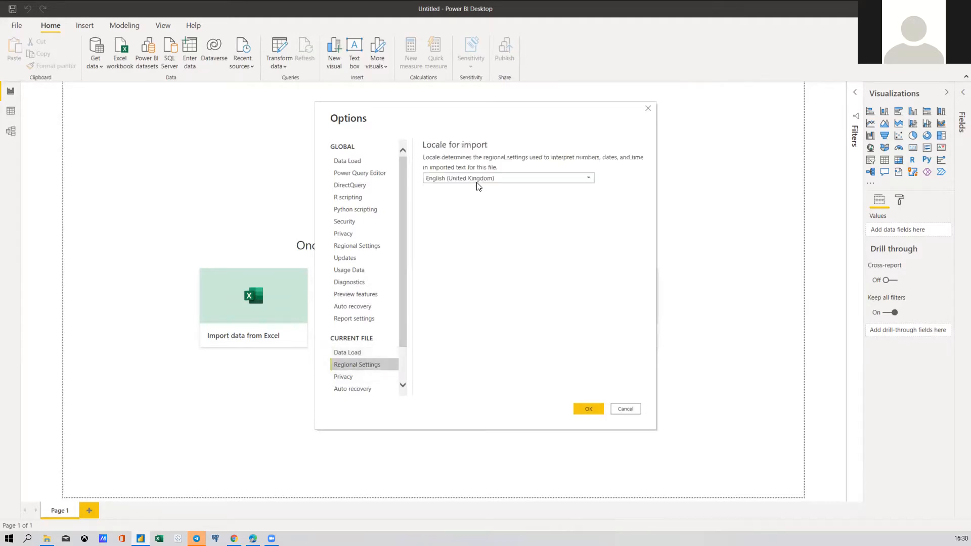
pyautogui.click(477, 178)
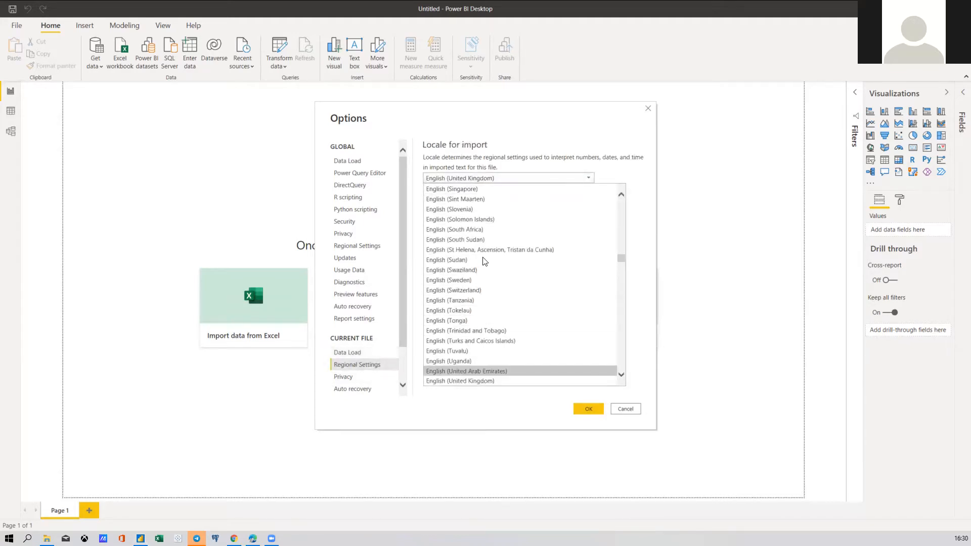
pyautogui.scroll(1, 475, 247)
pyautogui.scroll(-4, 480, 304)
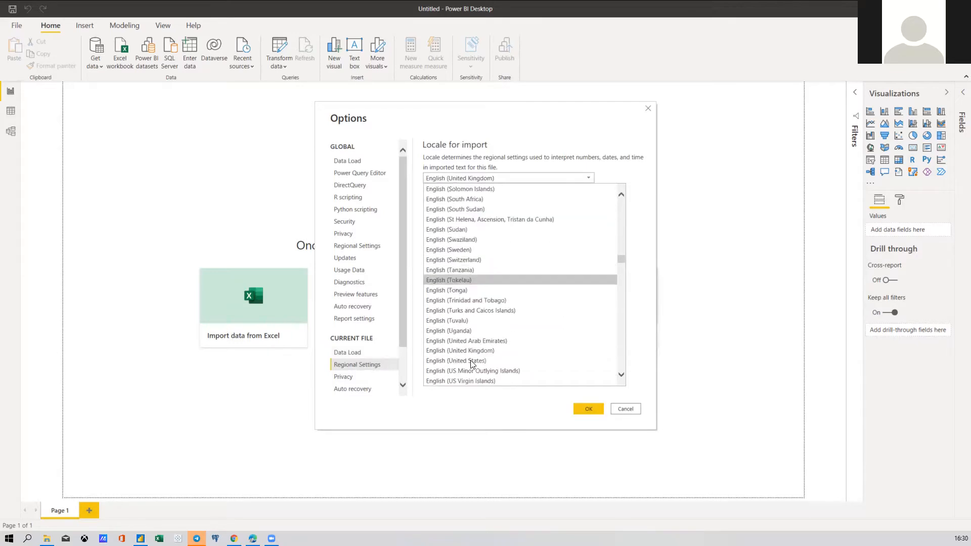
pyautogui.click(479, 360)
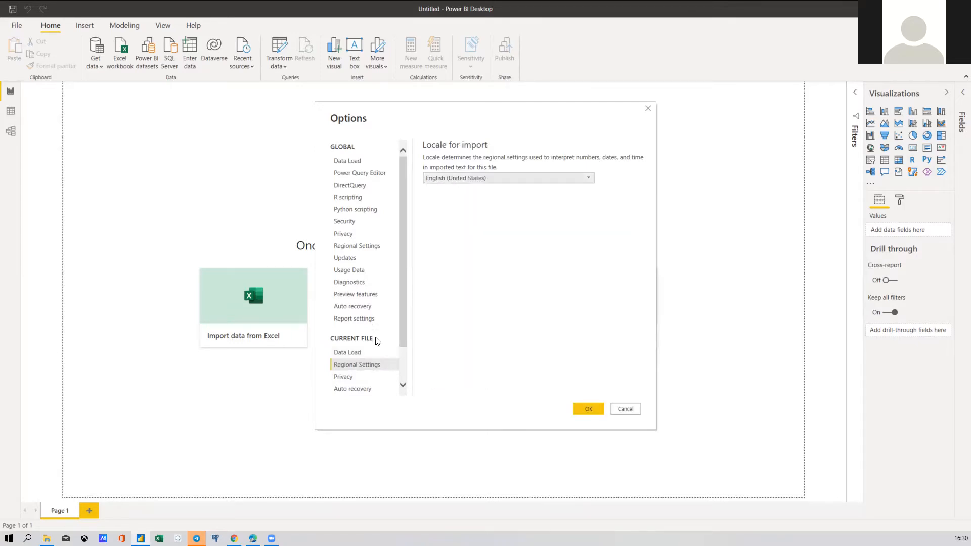
# Review the current file's data load options and the preview features, accept the options, and apply the pending query changes
pyautogui.click(350, 352)
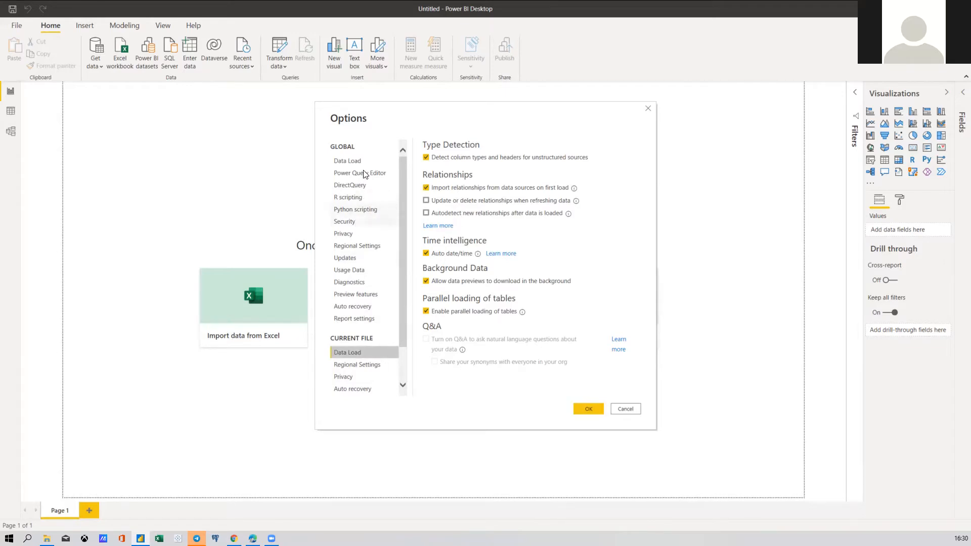
pyautogui.click(358, 296)
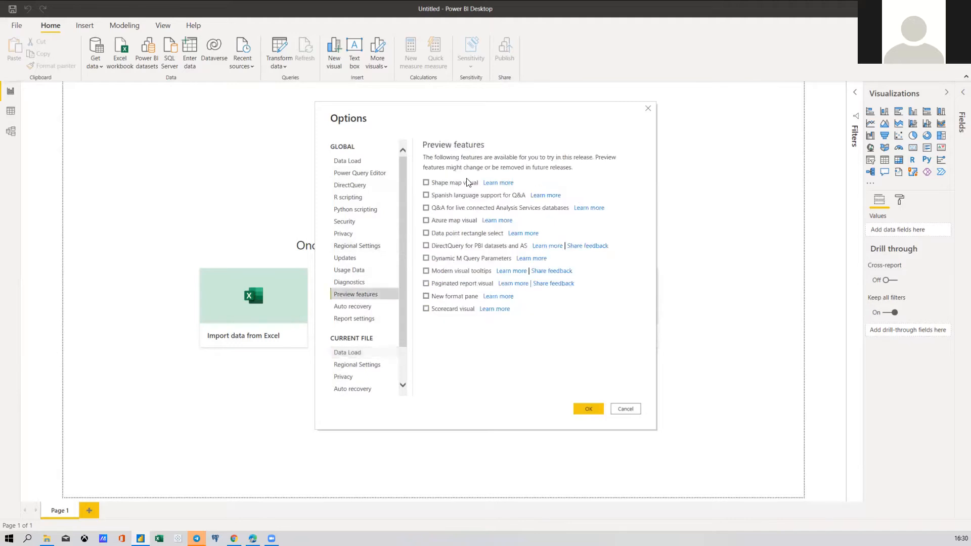
pyautogui.click(586, 408)
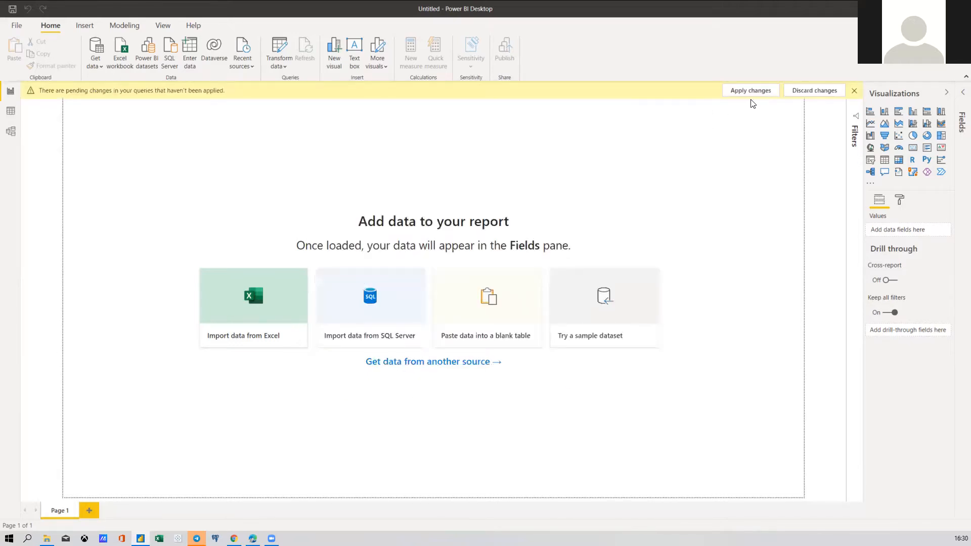
pyautogui.click(756, 94)
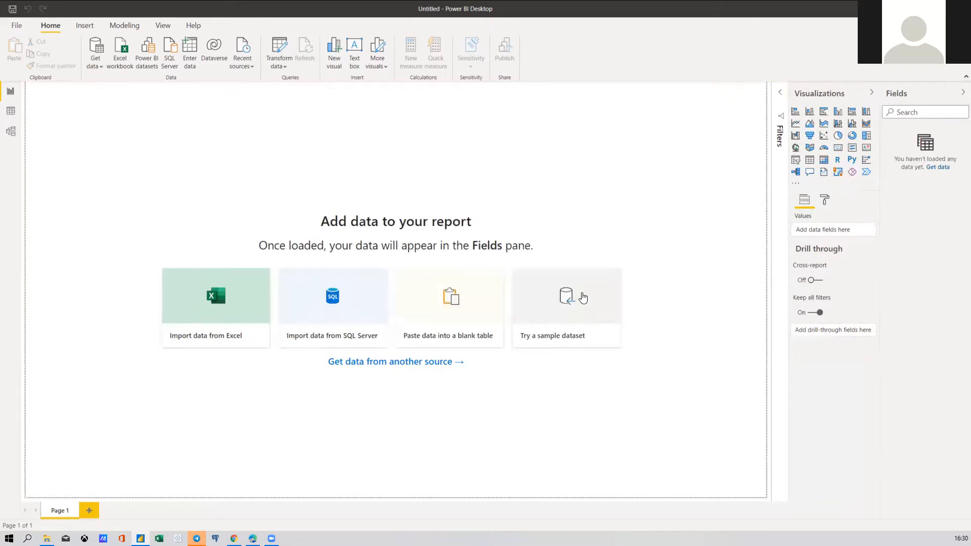
# Import the AdventureWorks_Calendar CSV file and open it in the query editor for transformation
pyautogui.click(95, 65)
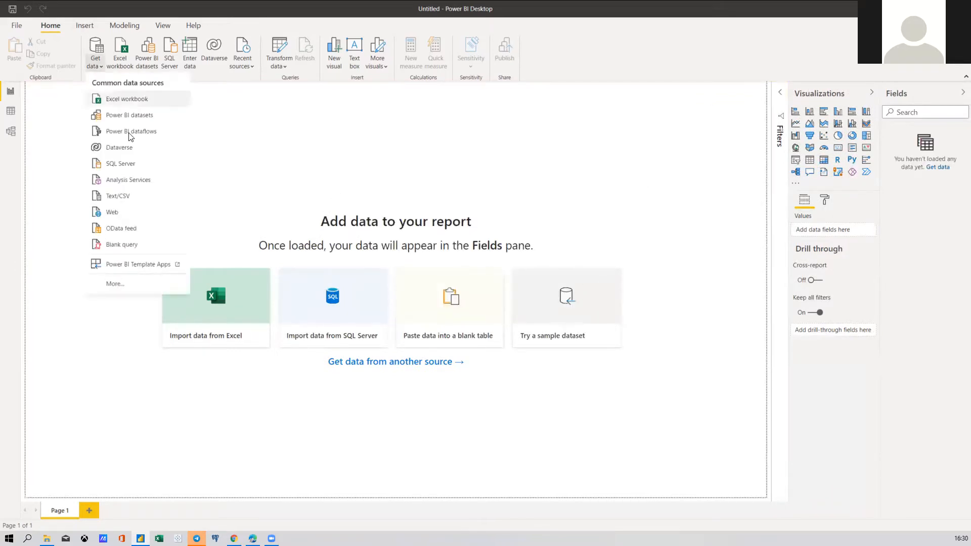
pyautogui.click(119, 195)
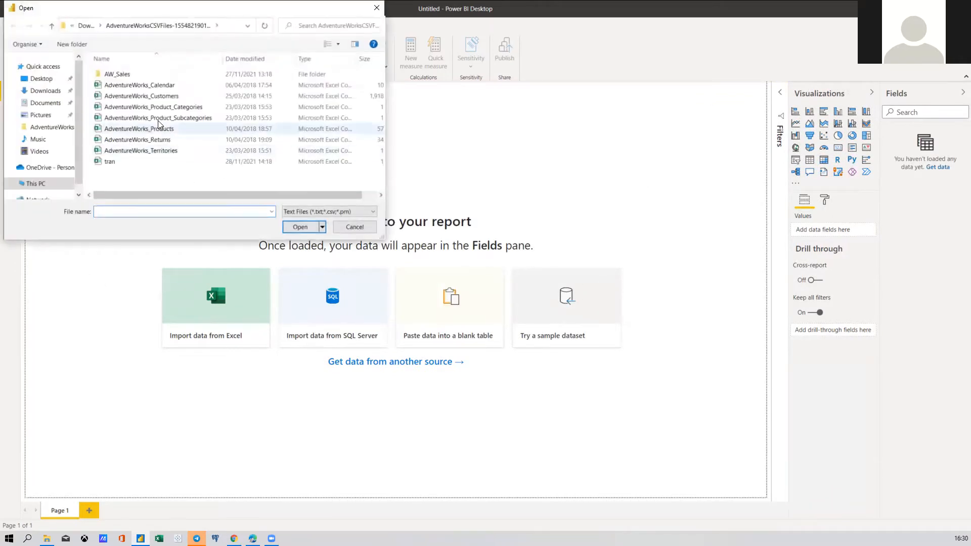
pyautogui.doubleClick(157, 96)
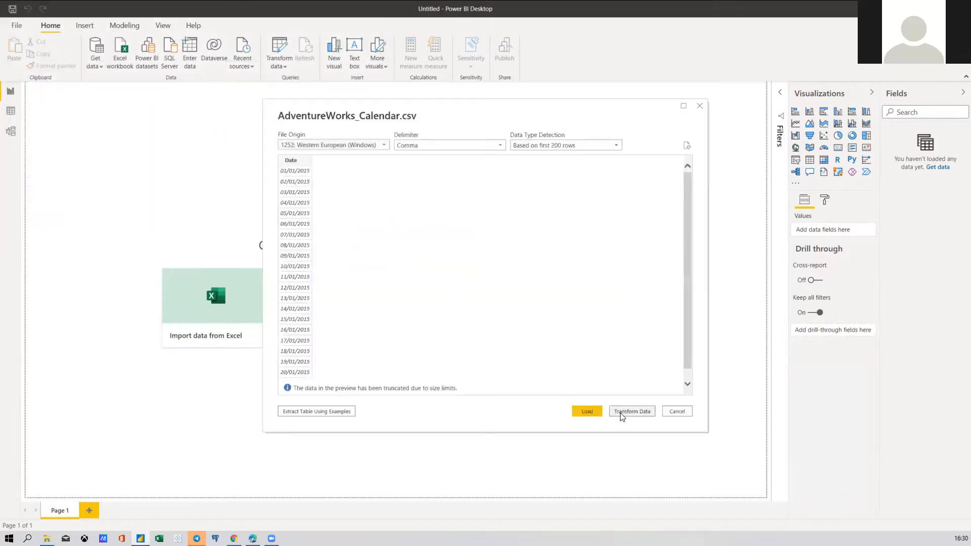
pyautogui.click(622, 415)
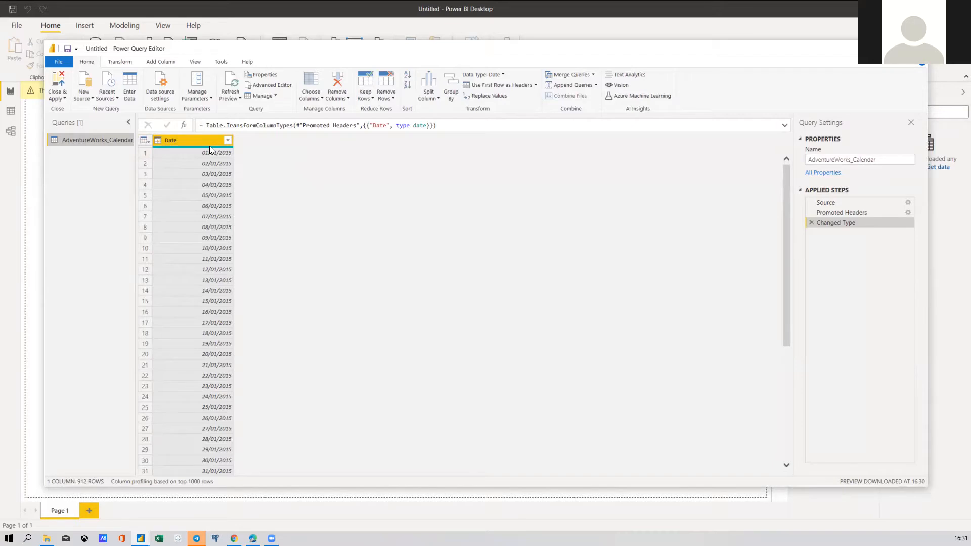
# Close the query editor without applying the calendar query, and discard its pending changes
pyautogui.moveTo(209, 145)
pyautogui.click(918, 48)
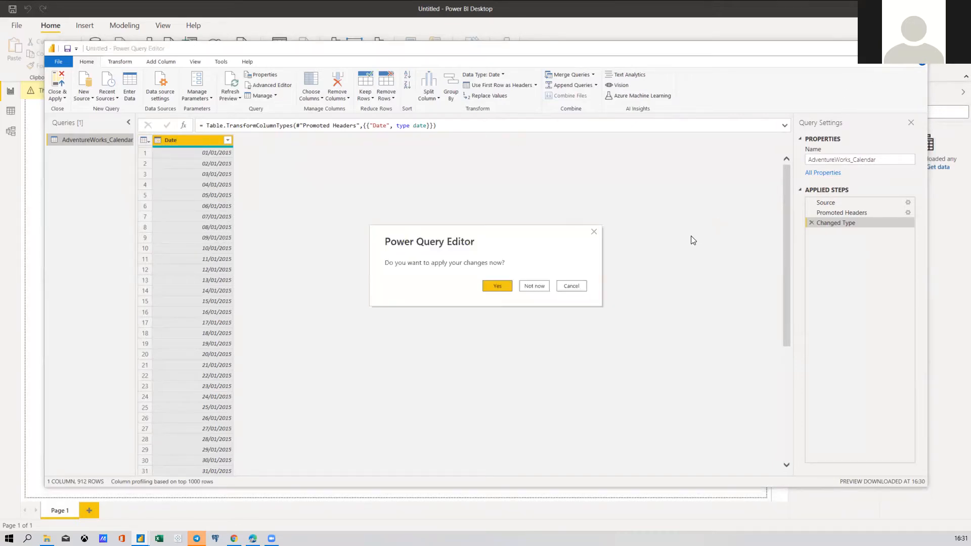
pyautogui.click(530, 283)
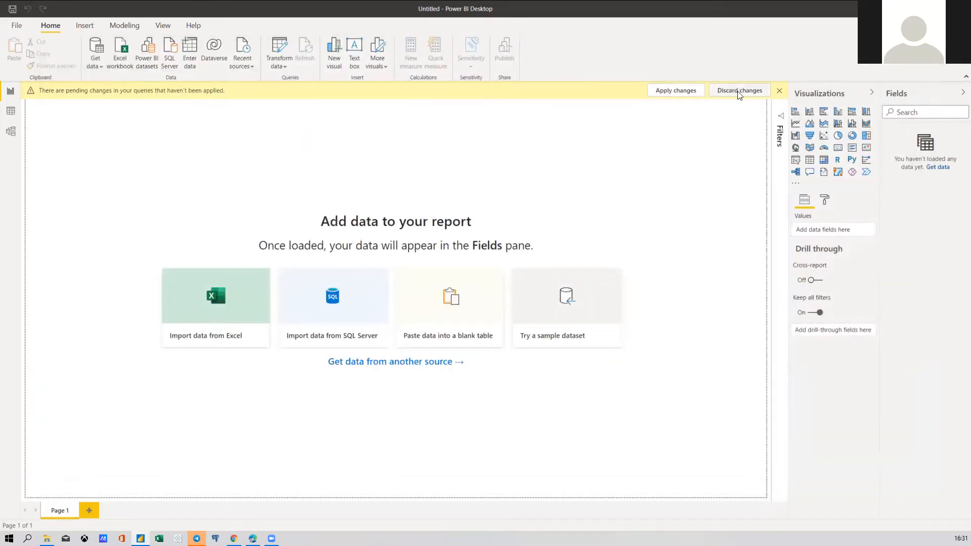
pyautogui.click(741, 91)
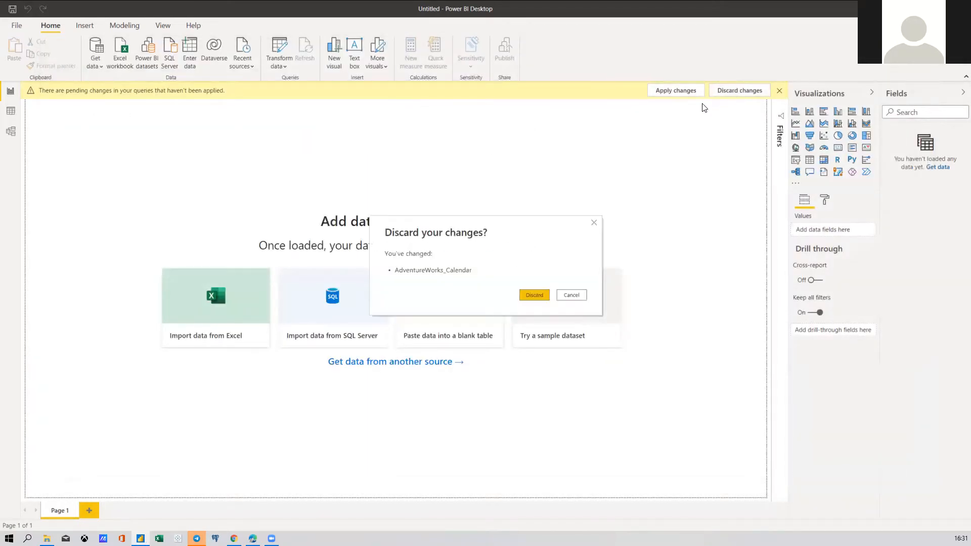
pyautogui.click(534, 296)
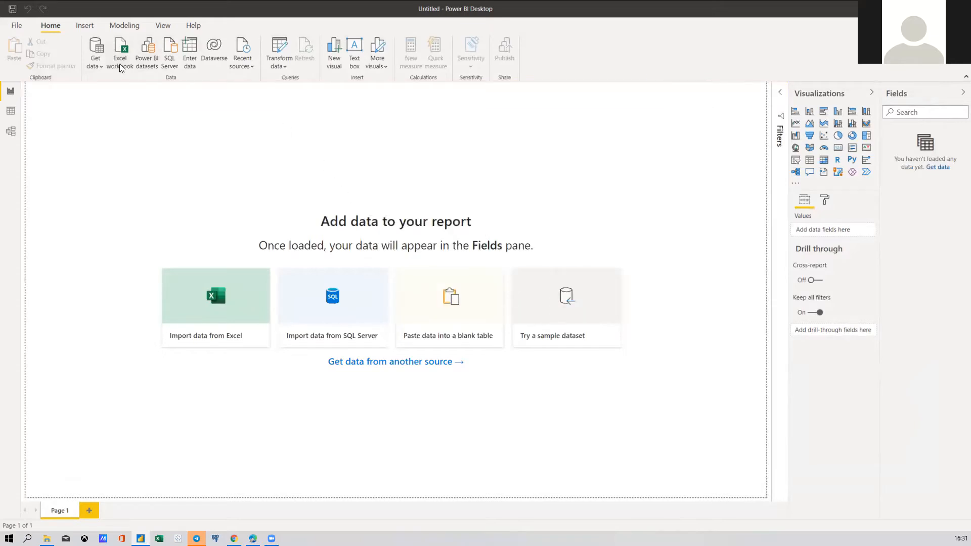
# Import the AdventureWorks_Products CSV file and open it in the query editor for transformation
pyautogui.click(101, 68)
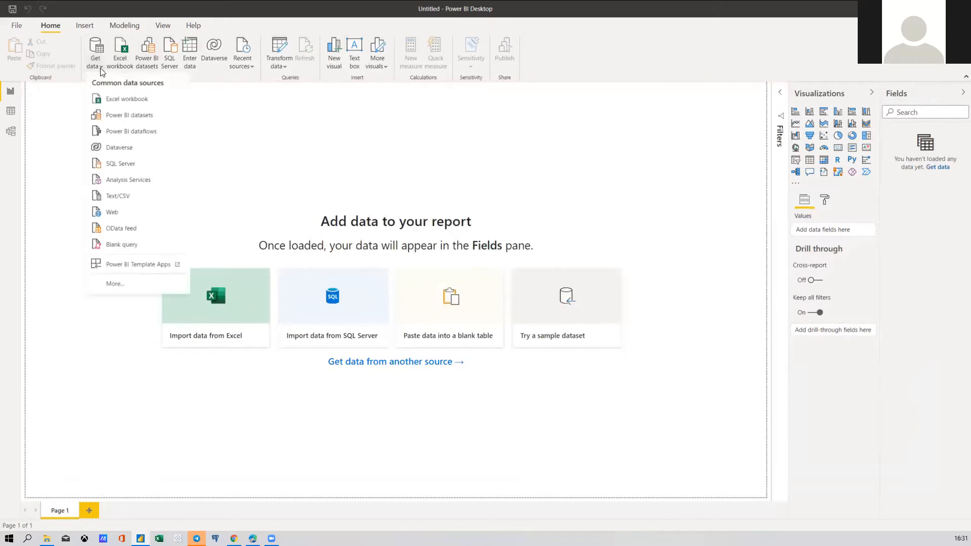
pyautogui.click(118, 198)
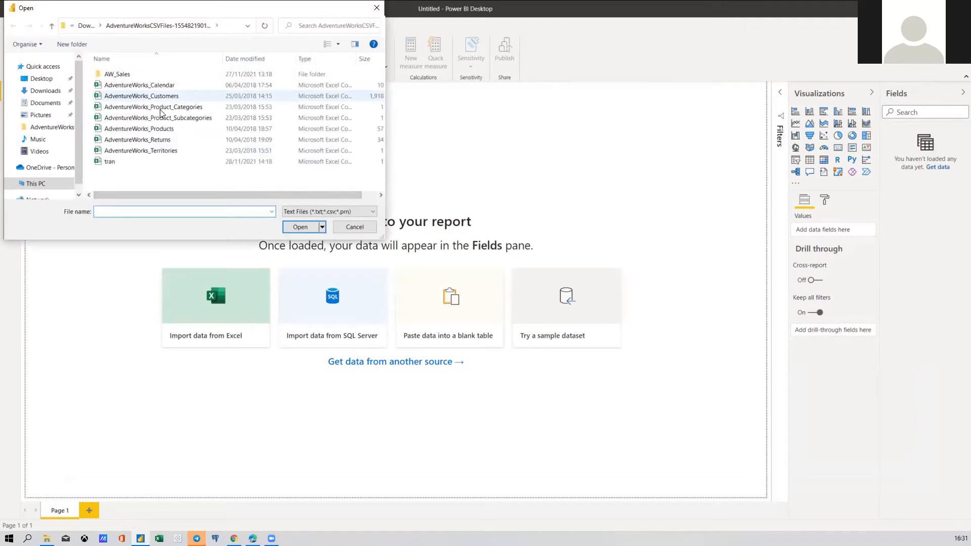
pyautogui.doubleClick(161, 128)
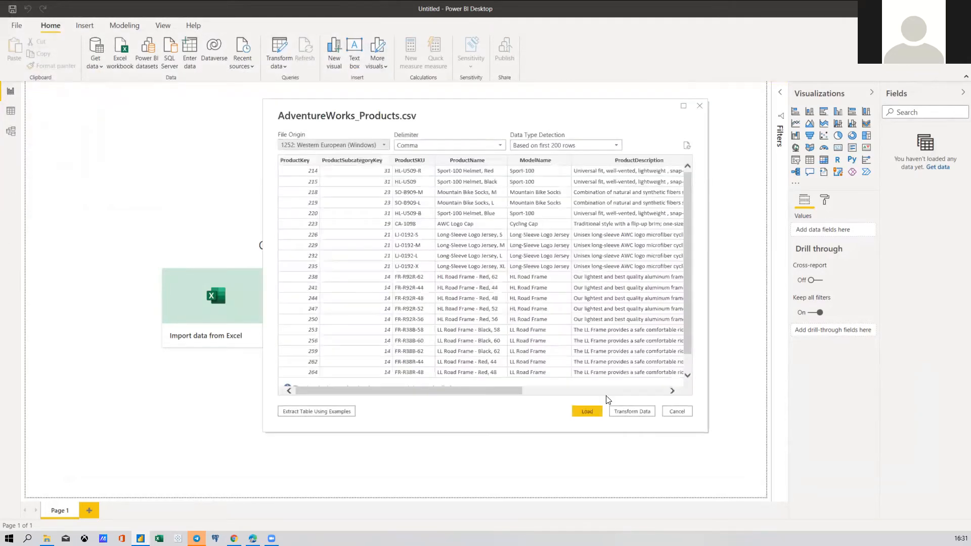
pyautogui.click(636, 412)
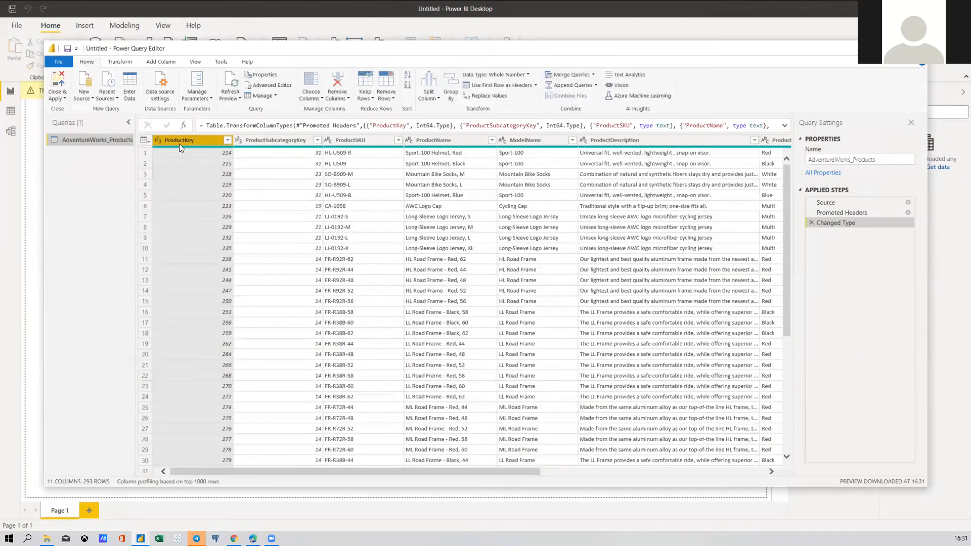
# Calculate the count of values in the ProductKey column, and remove that calculation from the applied steps
pyautogui.click(120, 62)
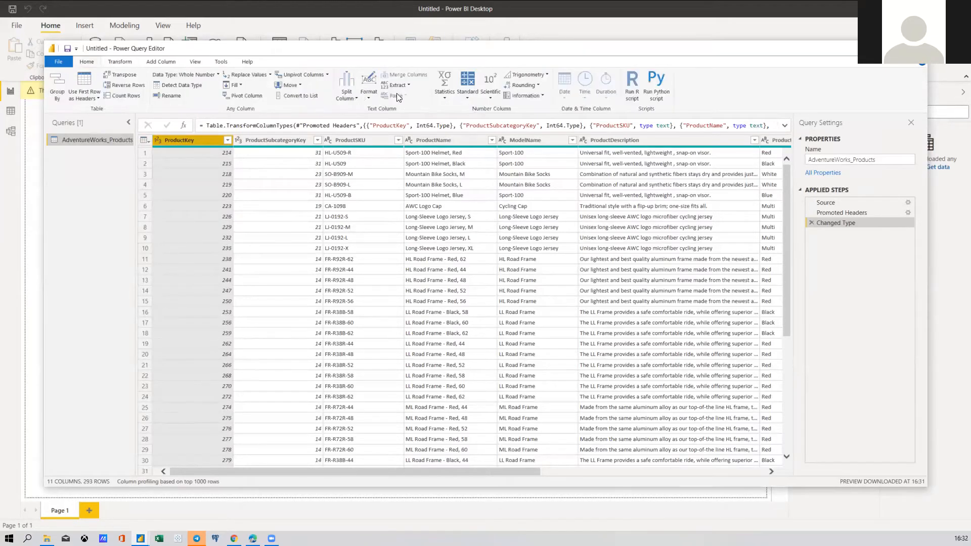
pyautogui.click(445, 91)
pyautogui.click(470, 174)
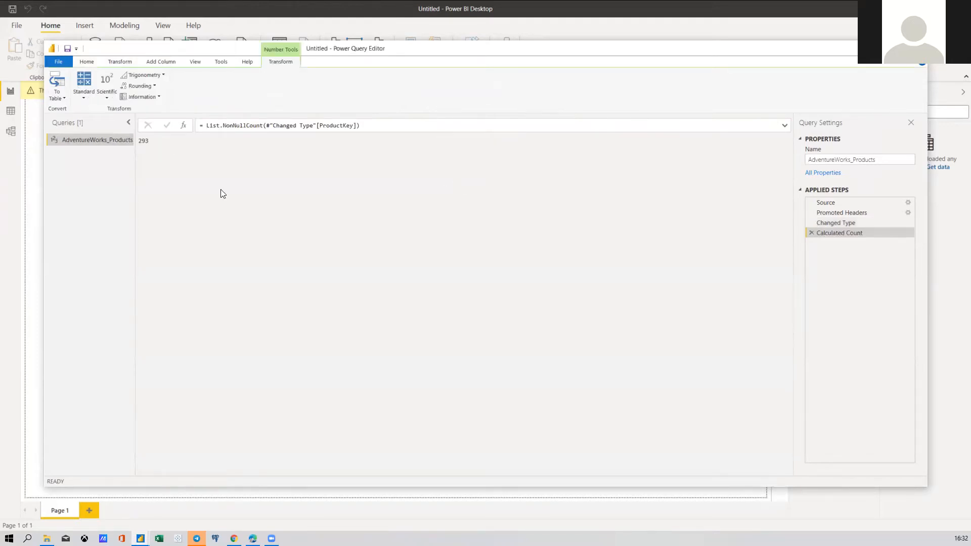
pyautogui.click(810, 232)
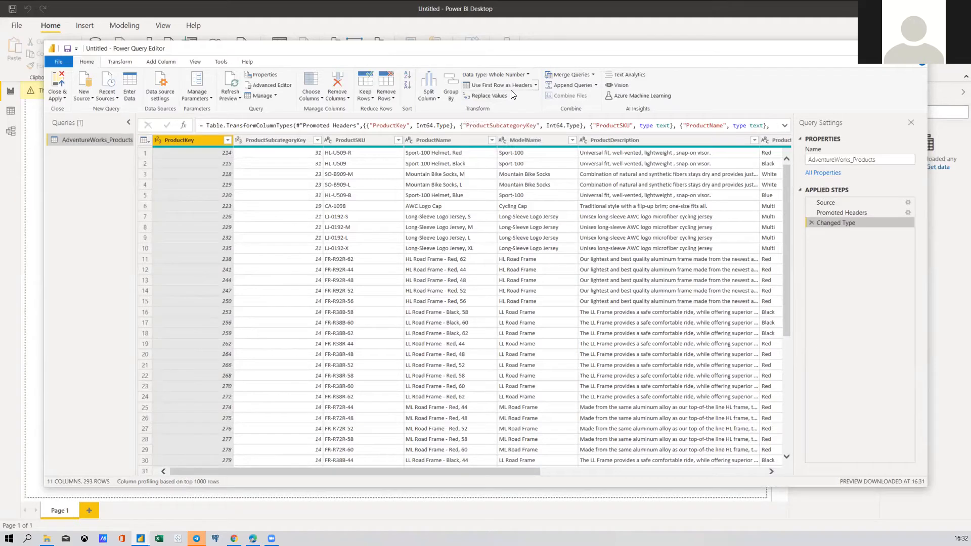
# Calculate the count of distinct values in the ProductKey column, and remove that calculation from the applied steps
pyautogui.click(120, 61)
pyautogui.click(446, 92)
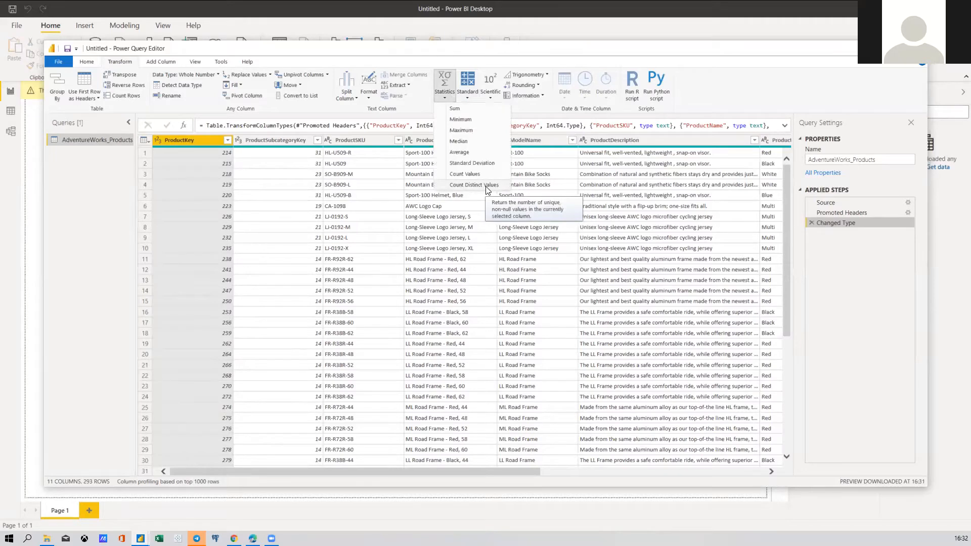
pyautogui.click(486, 191)
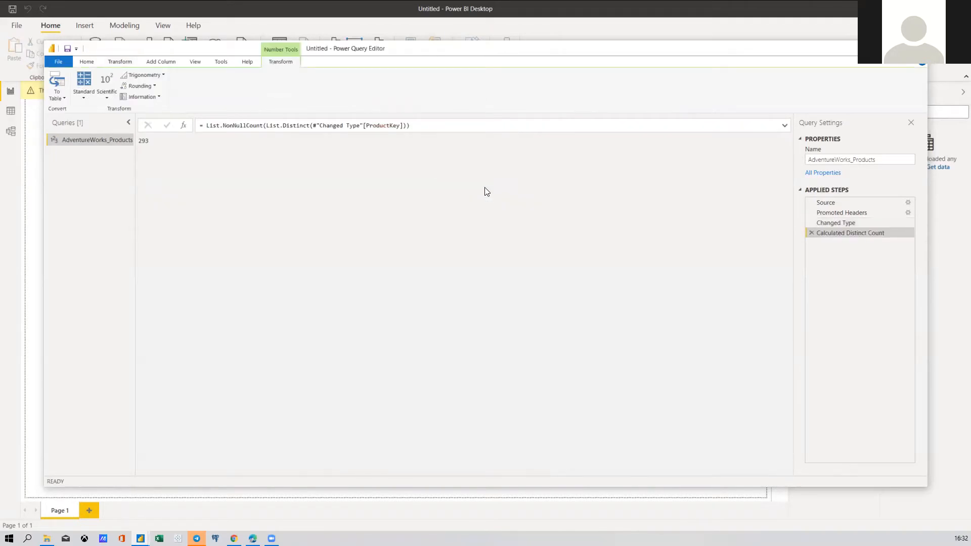
pyautogui.click(811, 233)
# Close the query editor without applying the products query, and discard its pending changes
pyautogui.click(916, 48)
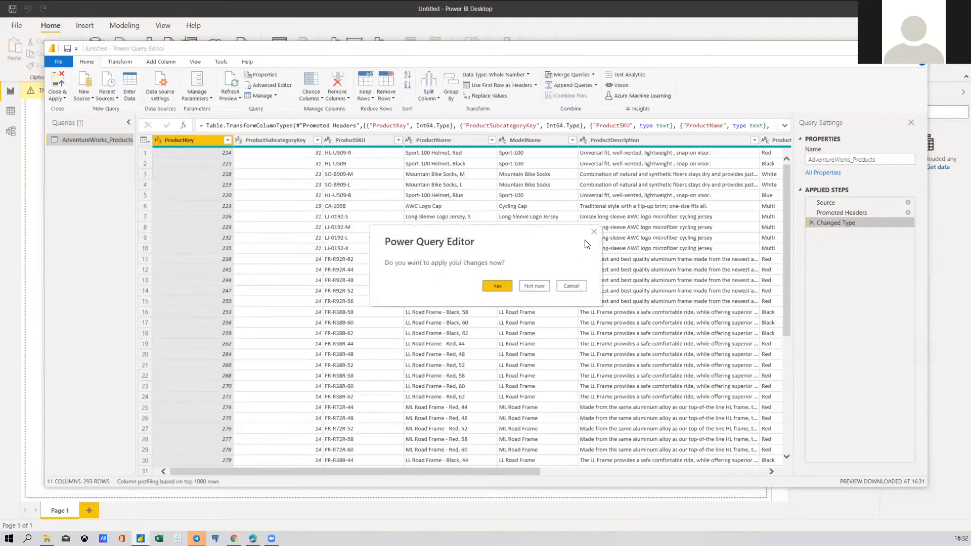
pyautogui.click(533, 286)
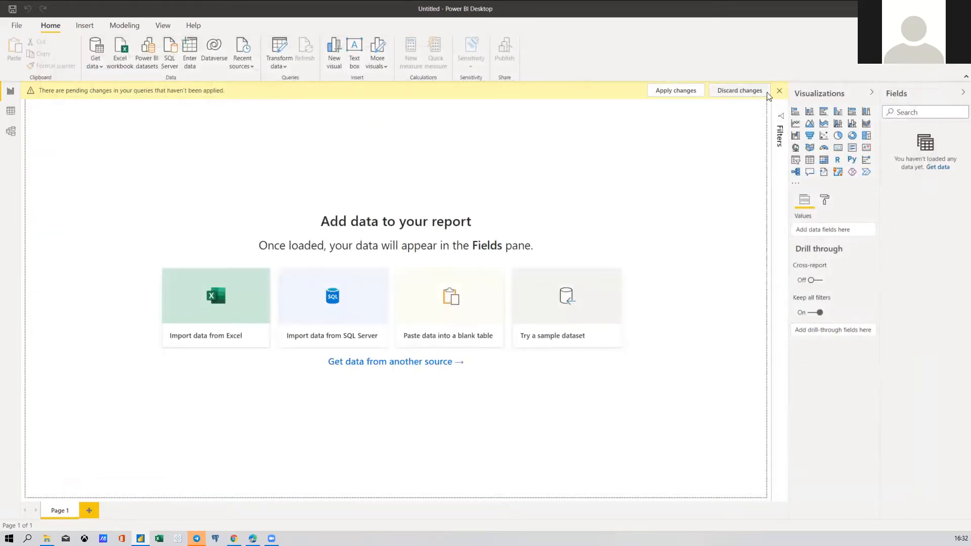
pyautogui.click(739, 90)
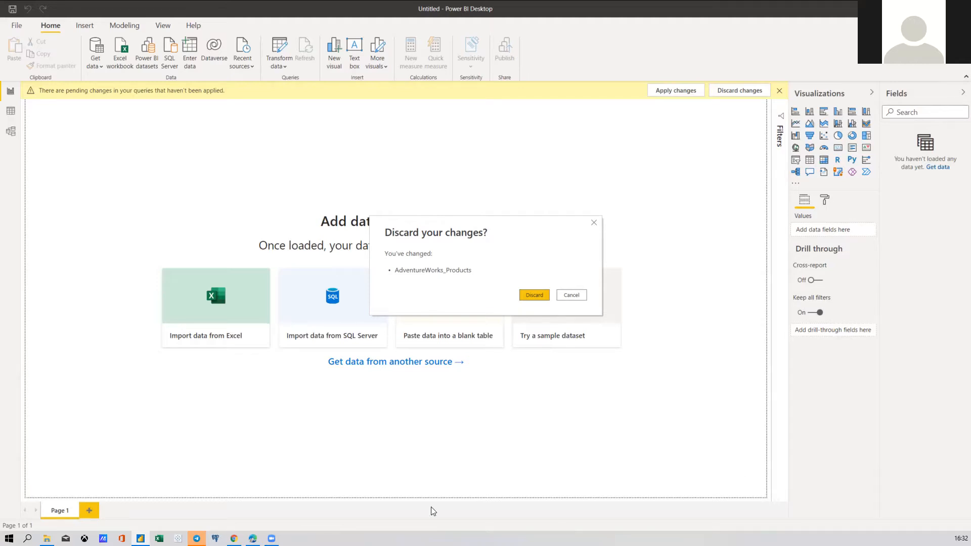
pyautogui.click(534, 296)
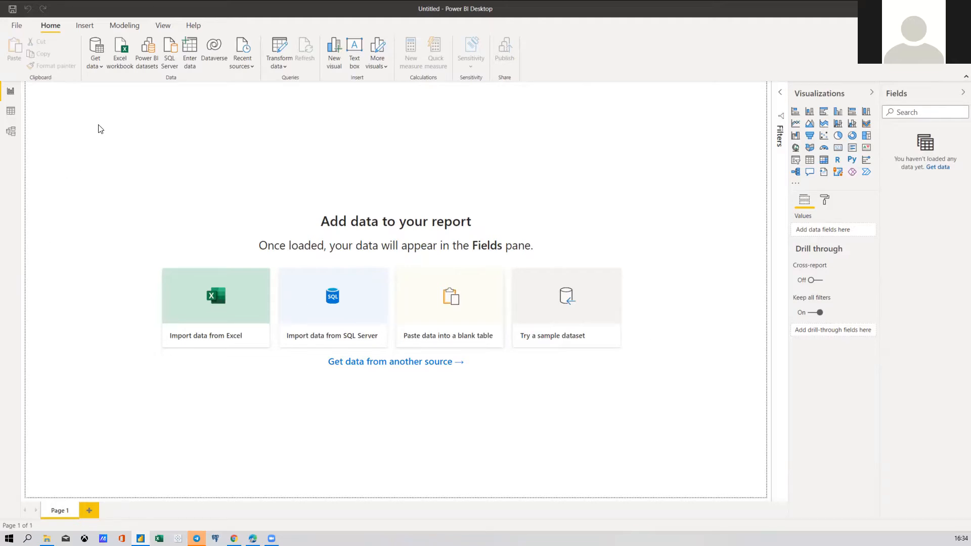
# Import the AdventureWorks_Products CSV file and open it in the query editor for transformation
pyautogui.click(100, 66)
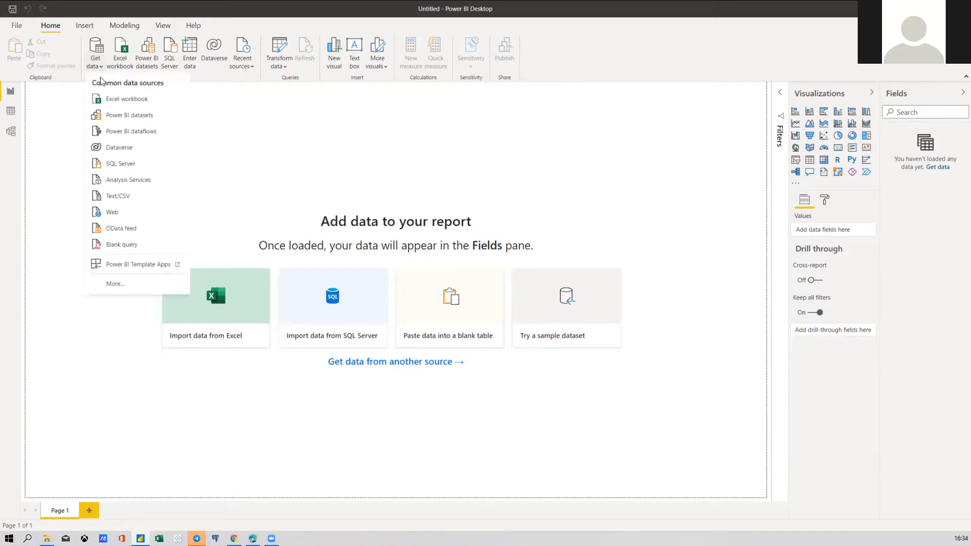
pyautogui.click(112, 198)
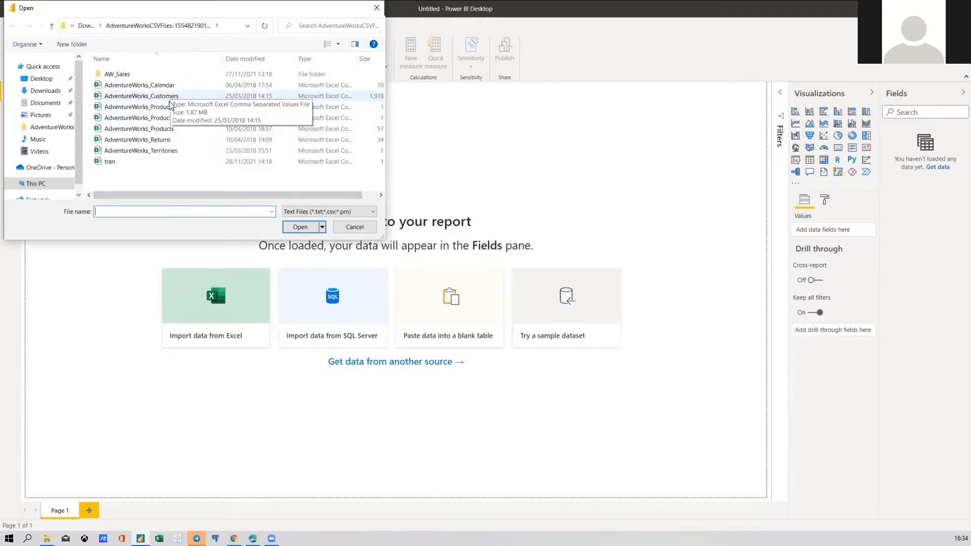
pyautogui.doubleClick(160, 130)
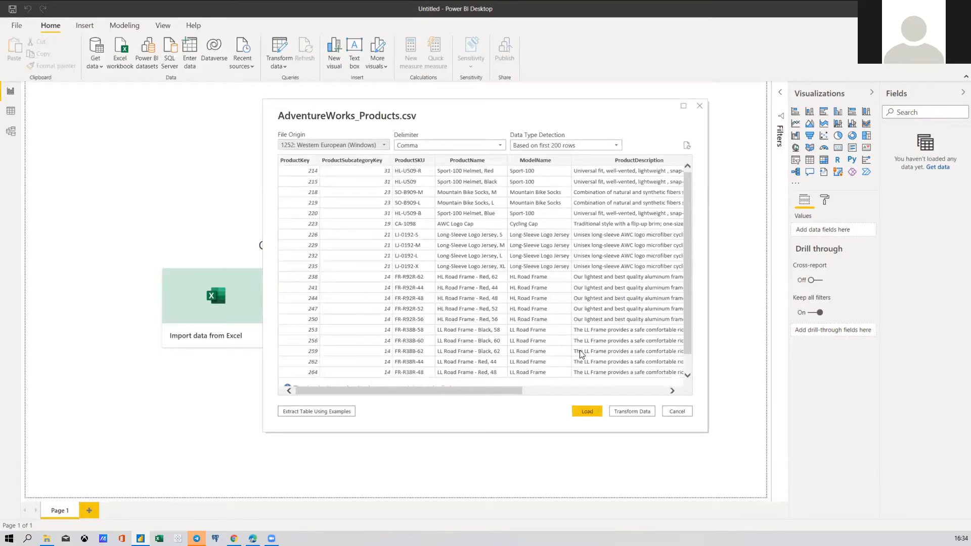
pyautogui.click(637, 412)
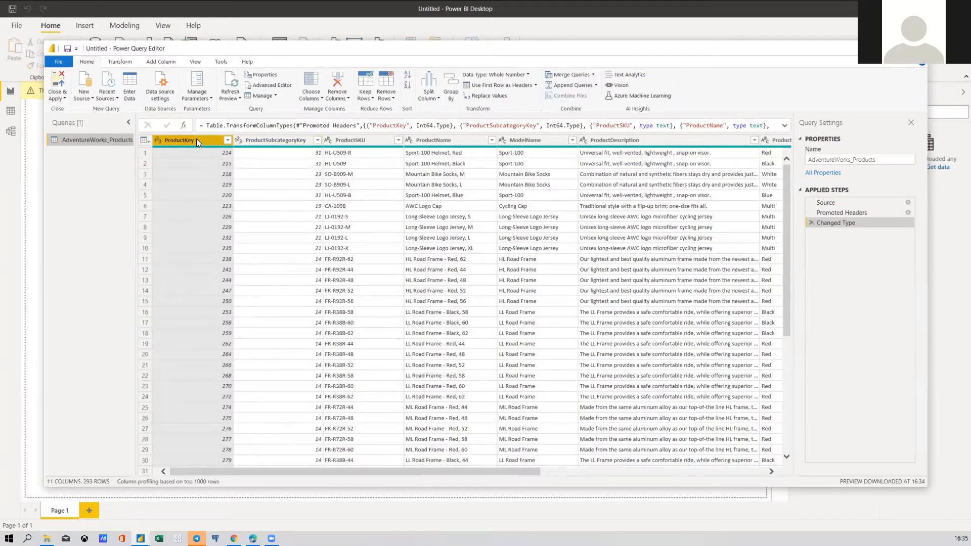
# Add an index column starting from 0 to the products table and look through its values
pyautogui.click(159, 61)
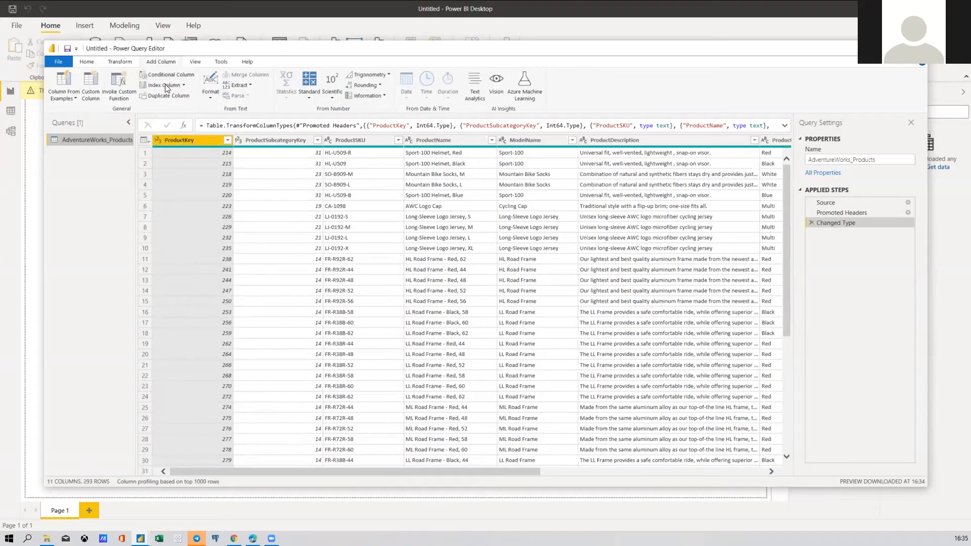
pyautogui.click(163, 85)
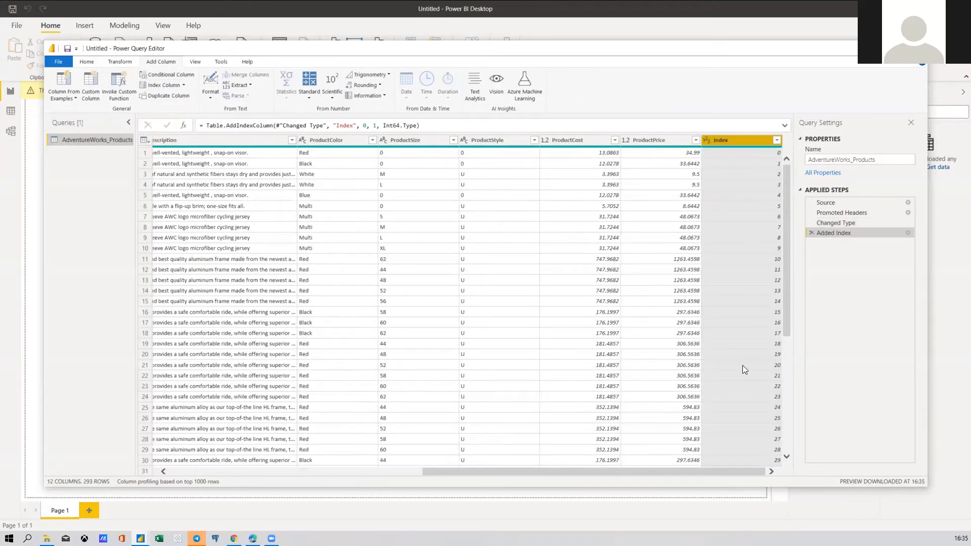
pyautogui.scroll(-8, 741, 365)
pyautogui.scroll(7, 742, 363)
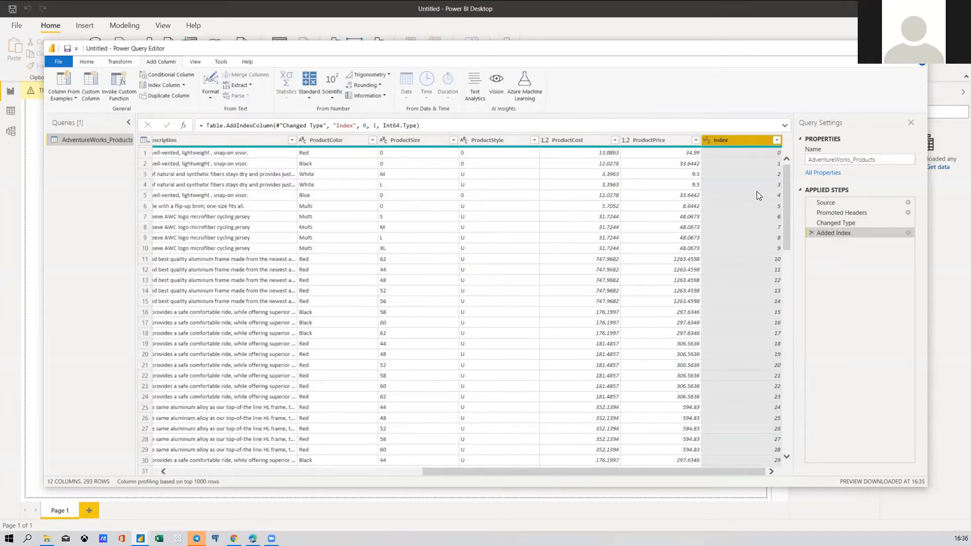
# Add a second index column starting from 1 to the products table
pyautogui.click(184, 85)
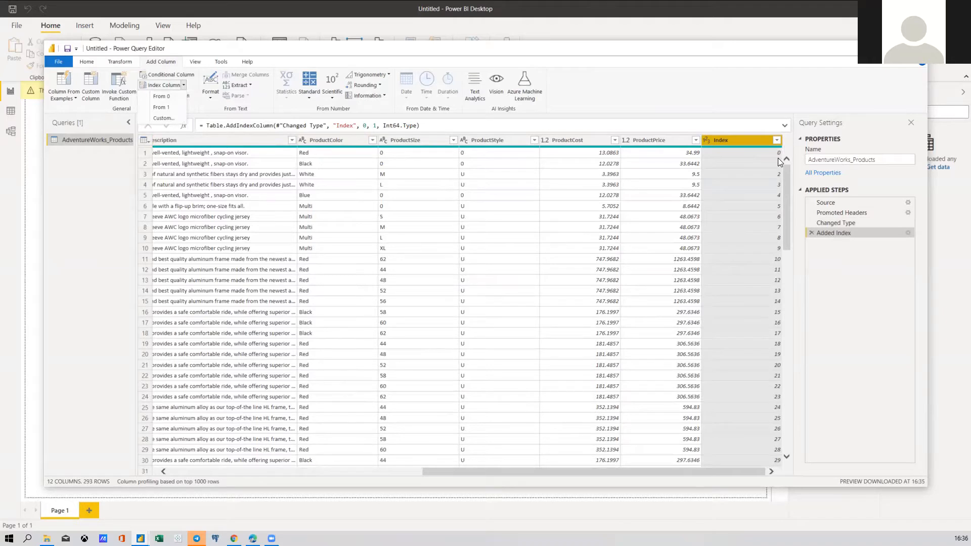
pyautogui.click(746, 86)
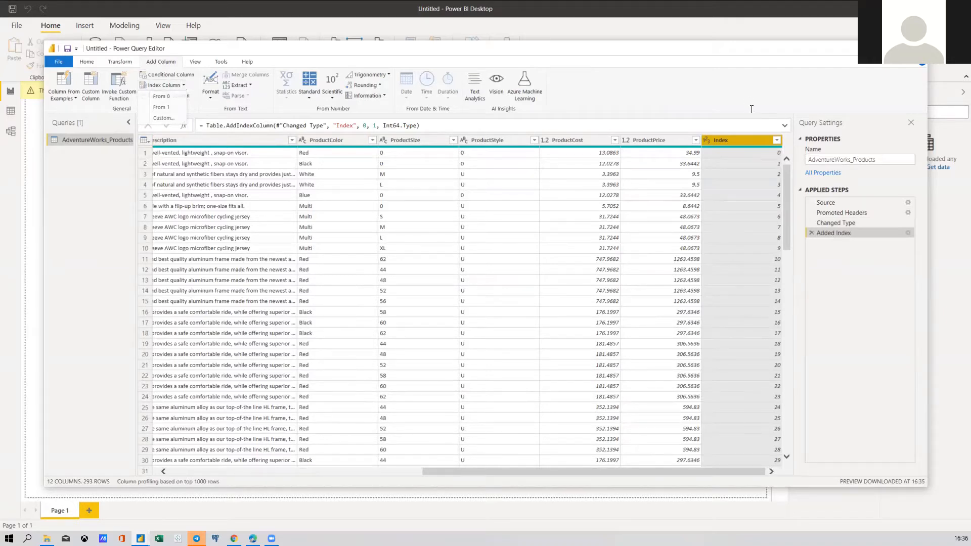
pyautogui.click(183, 86)
# Add a custom index column with a starting index of 100 and an increment of 10
pyautogui.click(185, 85)
pyautogui.click(174, 121)
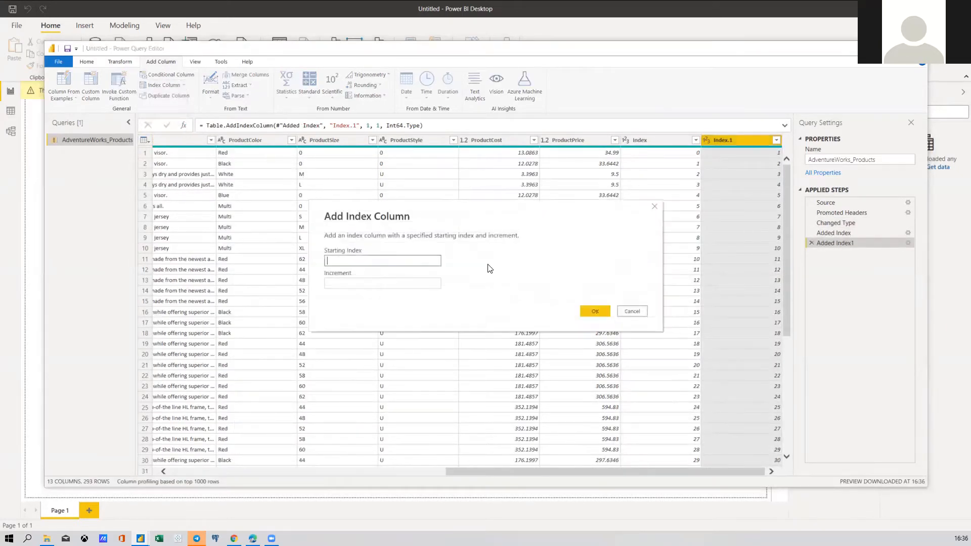
pyautogui.write('100')
pyautogui.click(382, 283)
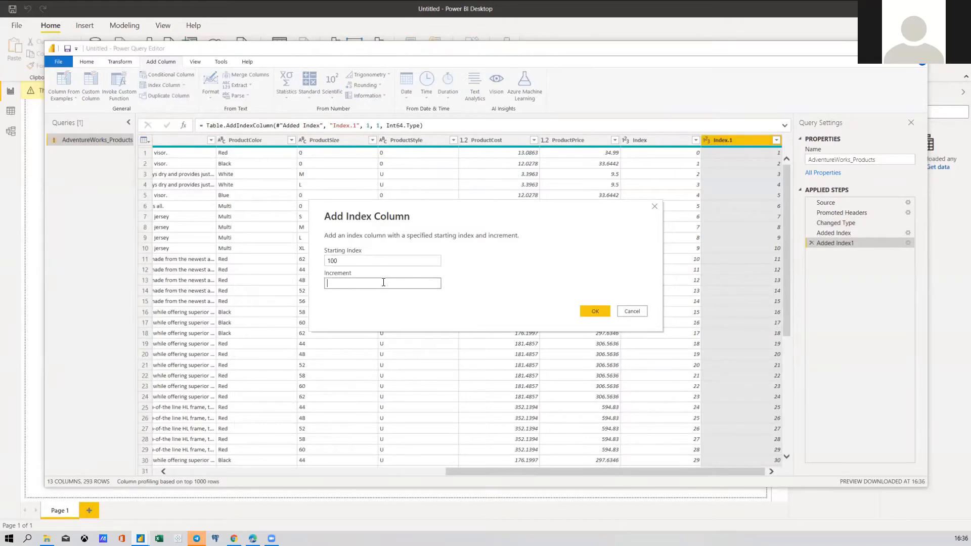
pyautogui.write('10')
pyautogui.click(594, 311)
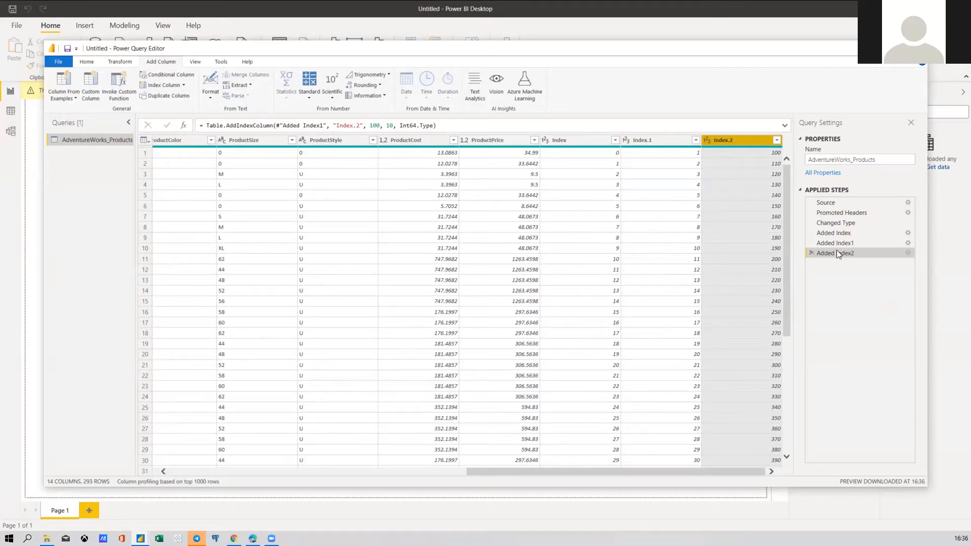
# Remove all three added index columns from the applied steps of the products query
pyautogui.click(811, 253)
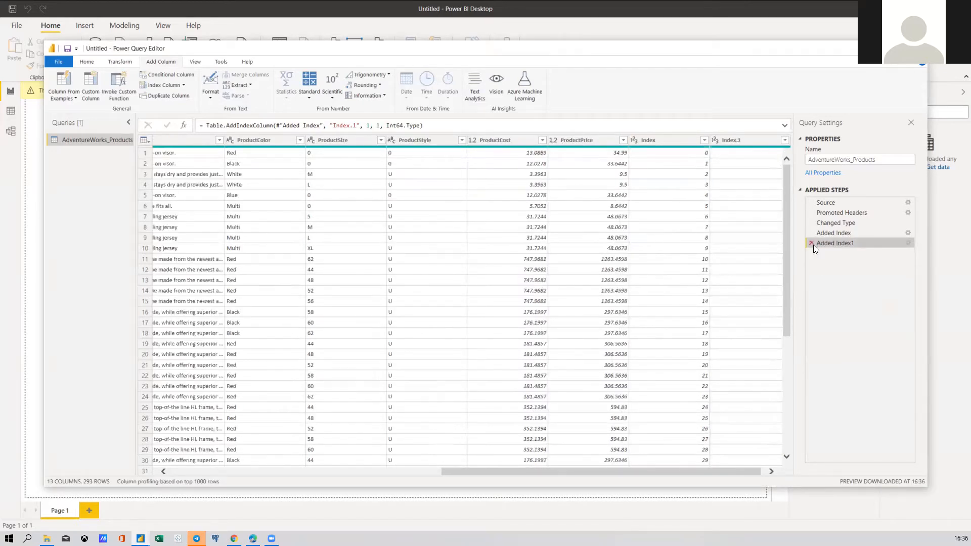
pyautogui.click(812, 244)
pyautogui.click(811, 233)
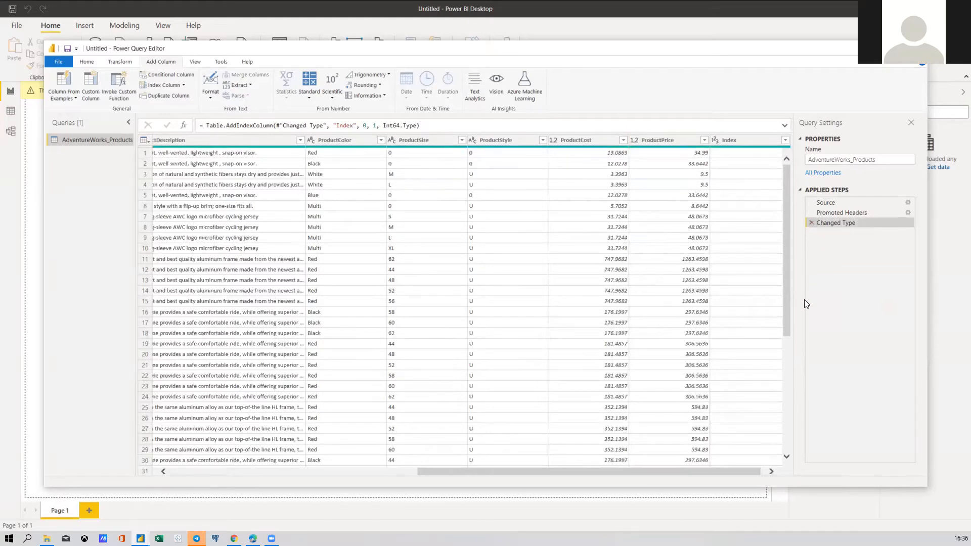
# Calculate the count of values in the ProductKey column, and delete that calculation from the applied steps
pyautogui.moveTo(373, 485); pyautogui.dragTo(309, 486)
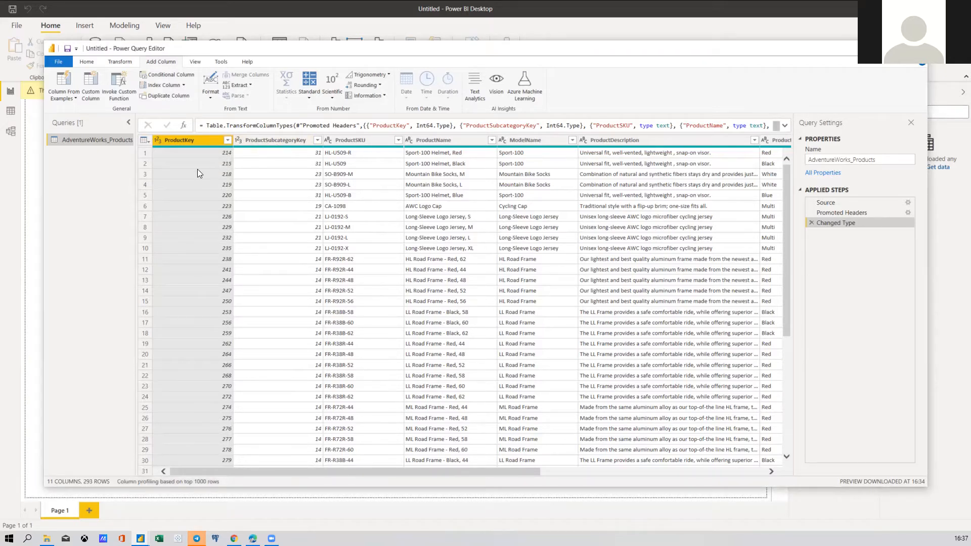
pyautogui.click(133, 62)
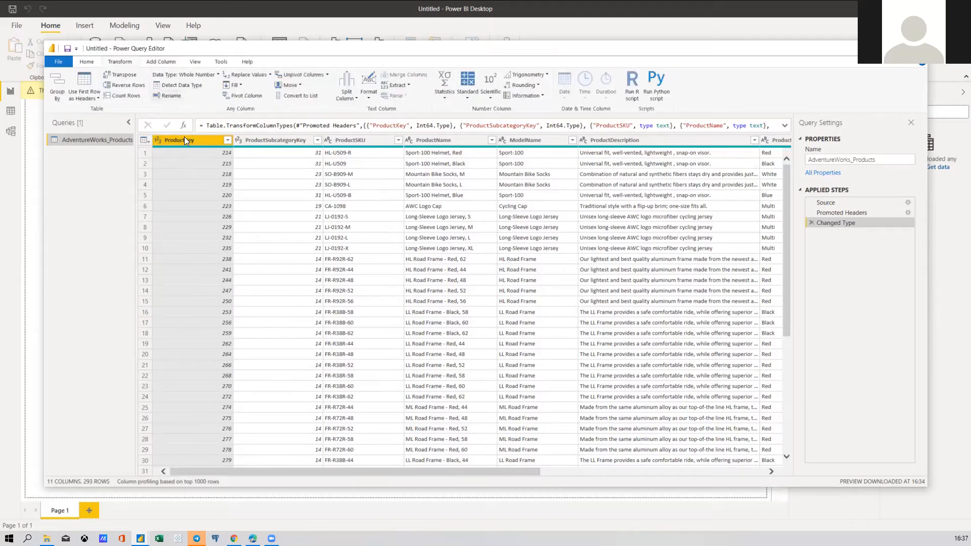
pyautogui.click(444, 83)
pyautogui.click(470, 174)
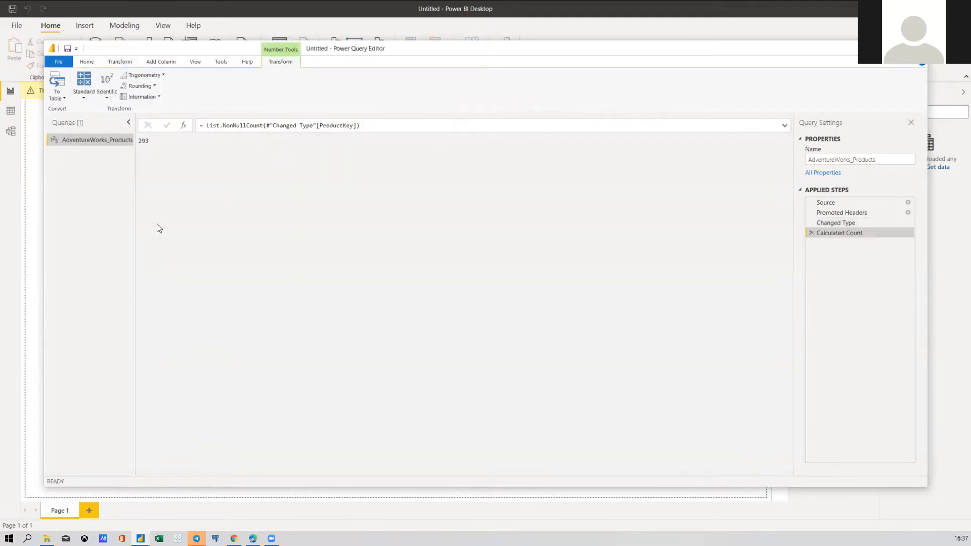
pyautogui.click(811, 233)
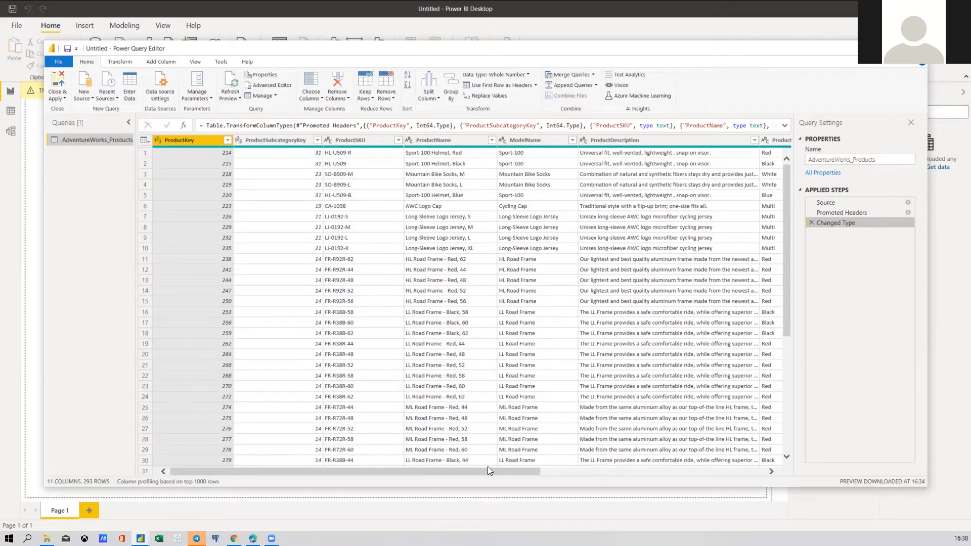
pyautogui.moveTo(451, 471); pyautogui.dragTo(486, 472)
pyautogui.moveTo(605, 467); pyautogui.dragTo(704, 467)
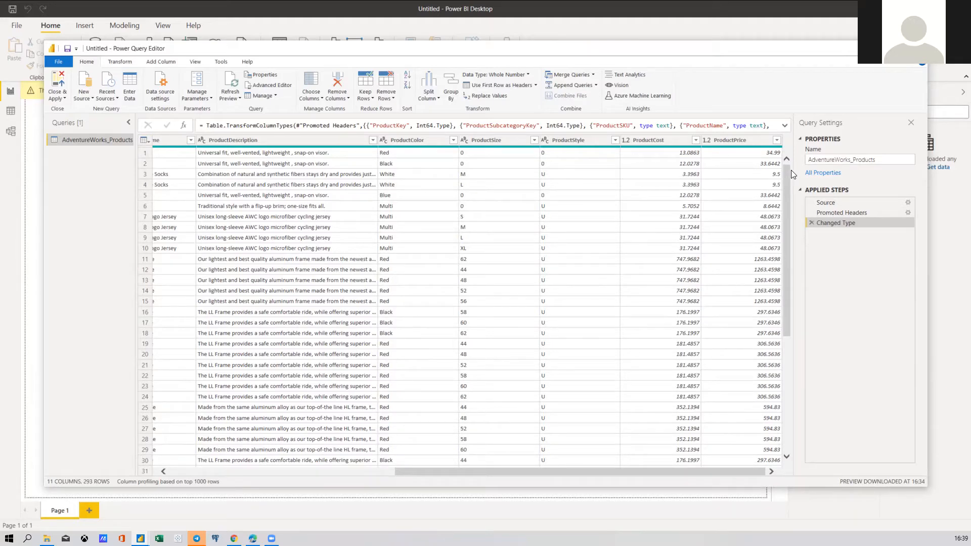
pyautogui.click(150, 65)
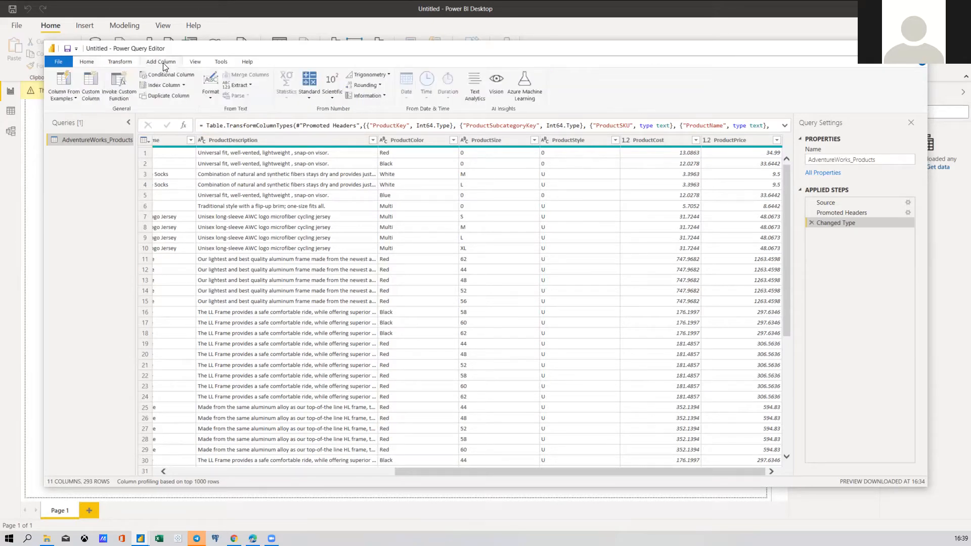
pyautogui.click(122, 63)
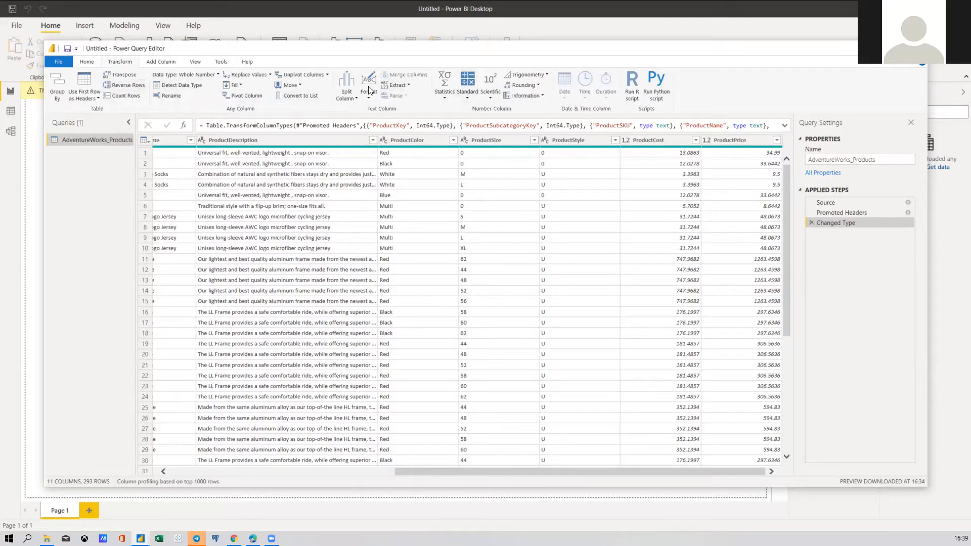
pyautogui.click(161, 62)
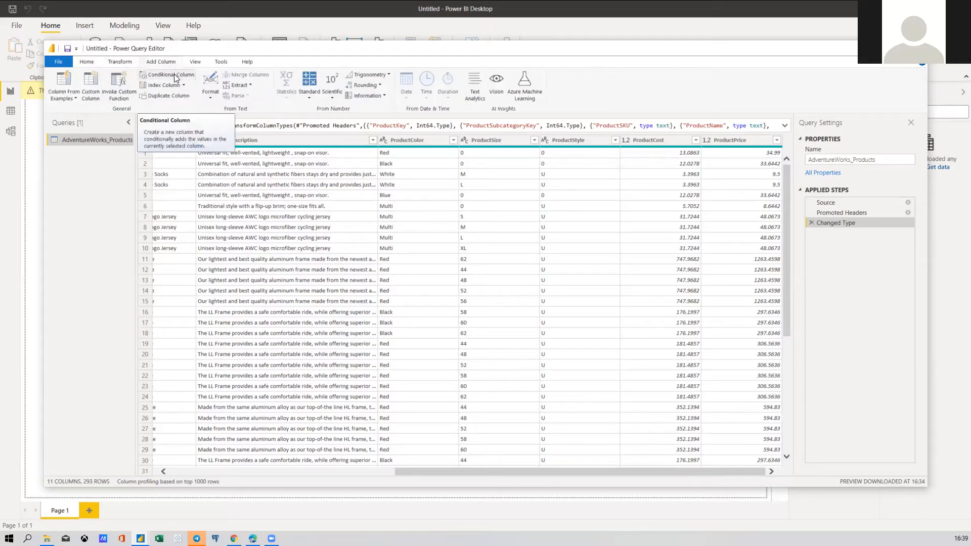
pyautogui.click(174, 73)
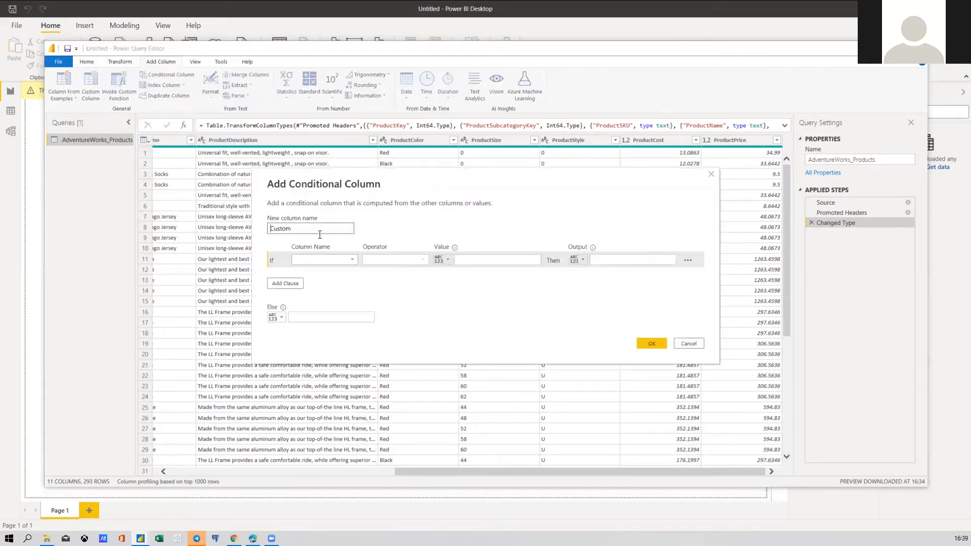
pyautogui.doubleClick(281, 228)
pyautogui.press('BackSpace')
pyautogui.write('Quantity Type')
pyautogui.click(335, 261)
pyautogui.click(334, 261)
pyautogui.click(317, 260)
pyautogui.click(317, 260)
pyautogui.click(338, 259)
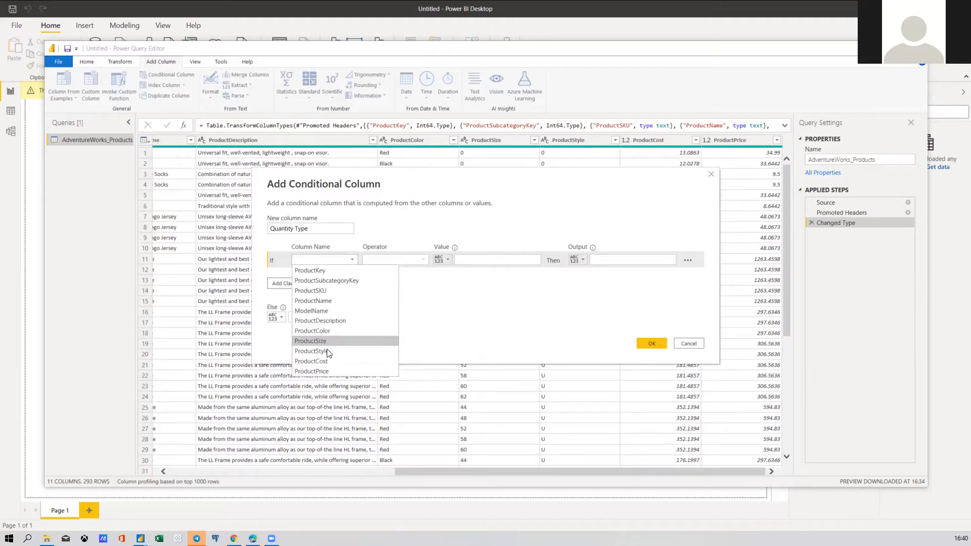
pyautogui.click(329, 368)
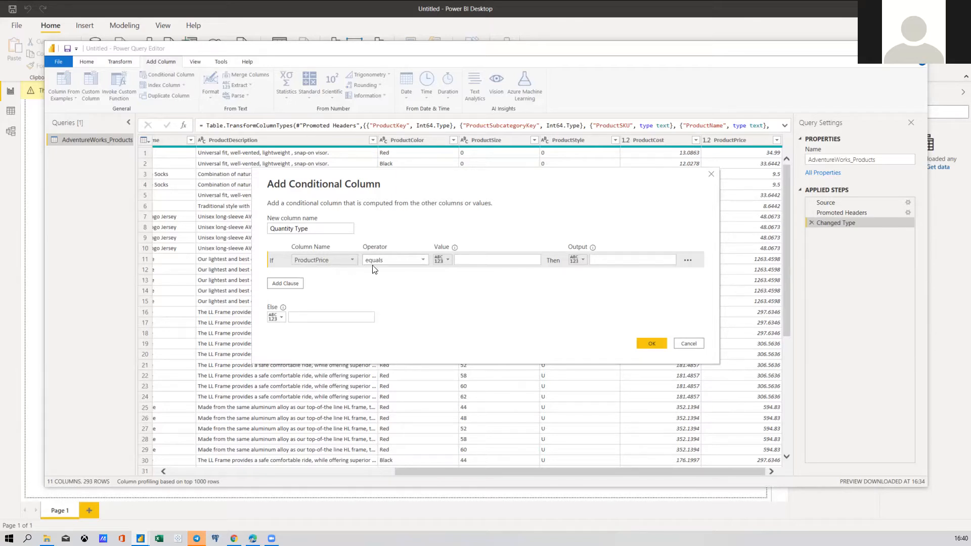
pyautogui.click(388, 260)
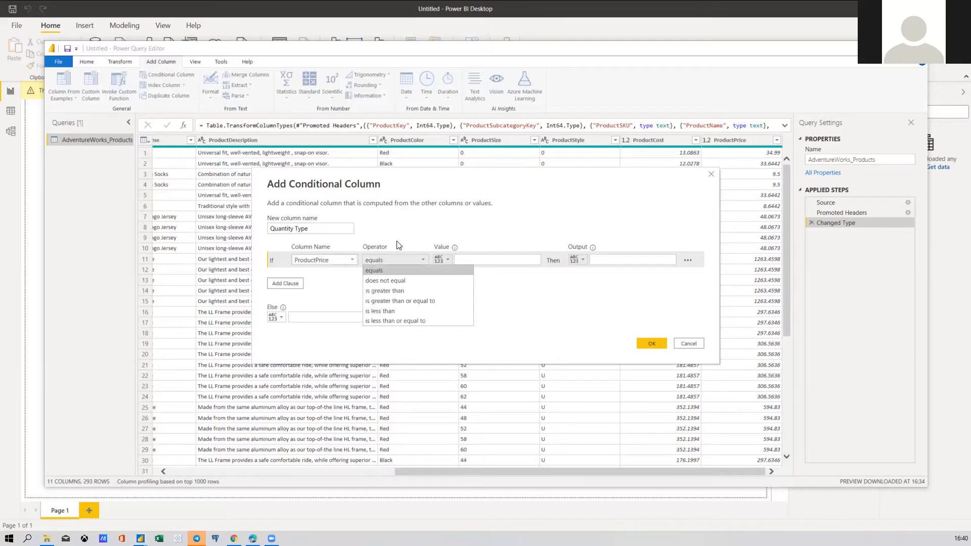
pyautogui.click(398, 292)
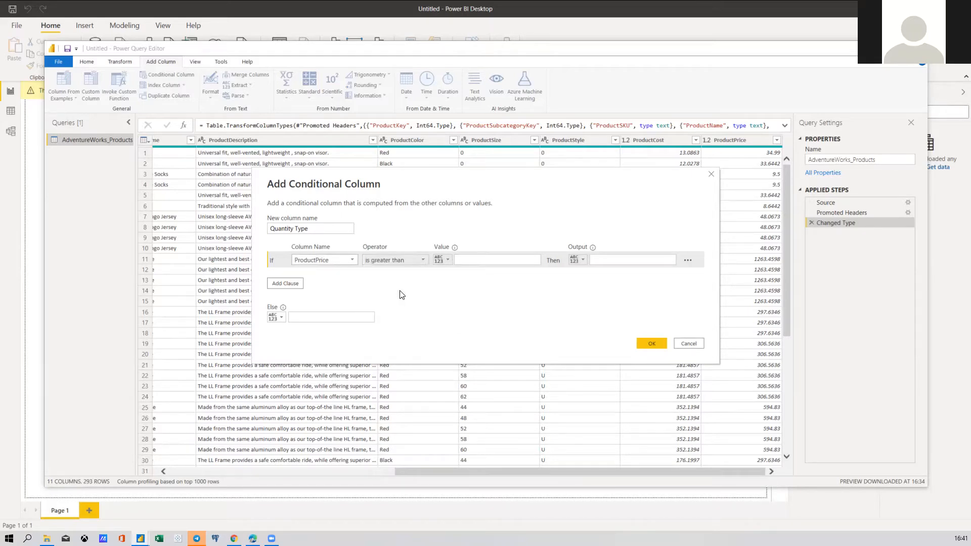
pyautogui.click(468, 259)
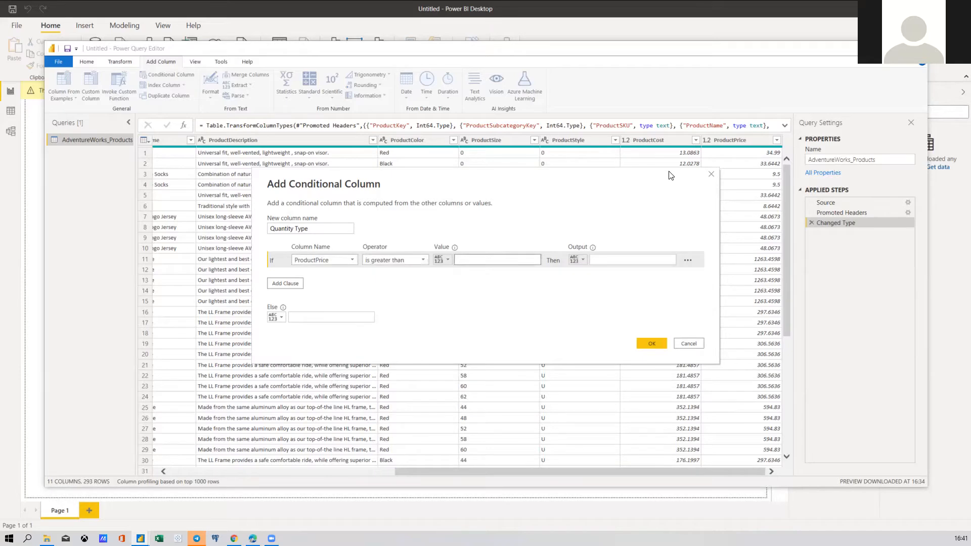
pyautogui.moveTo(697, 175); pyautogui.dragTo(598, 187)
pyautogui.click(590, 356)
# Set up a conditional column named Price type that outputs Expensive if ProductPrice is greater than 2000
pyautogui.scroll(-2, 769, 323)
pyautogui.scroll(-20, 767, 336)
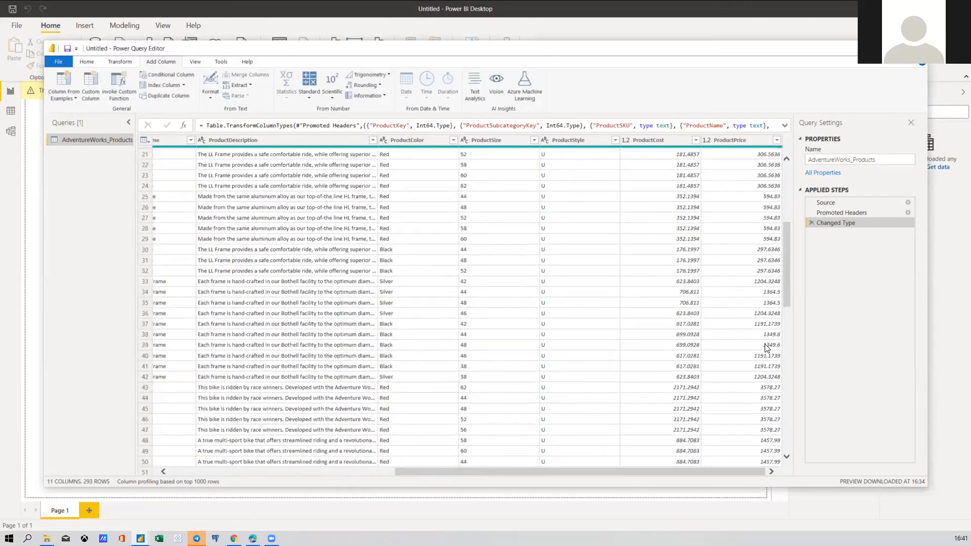
pyautogui.scroll(20, 765, 346)
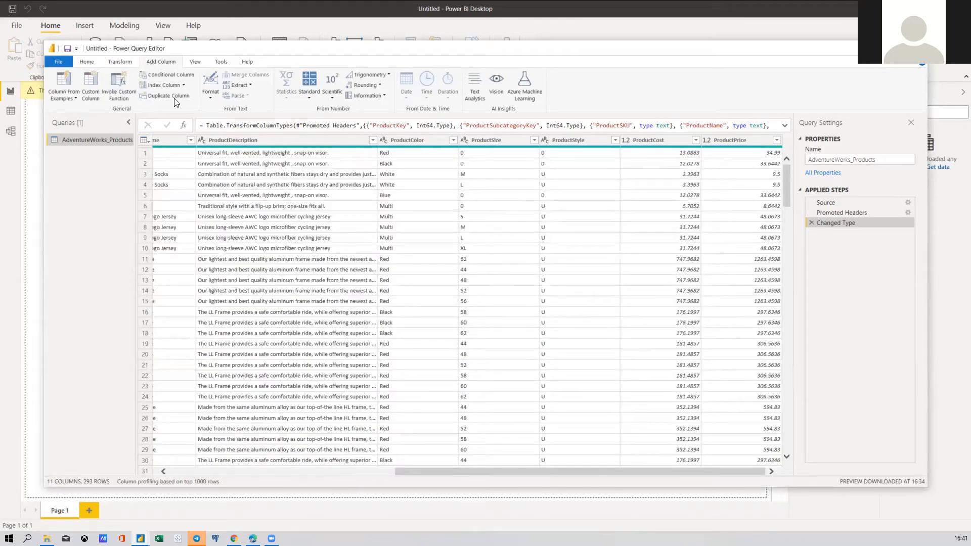
pyautogui.click(167, 74)
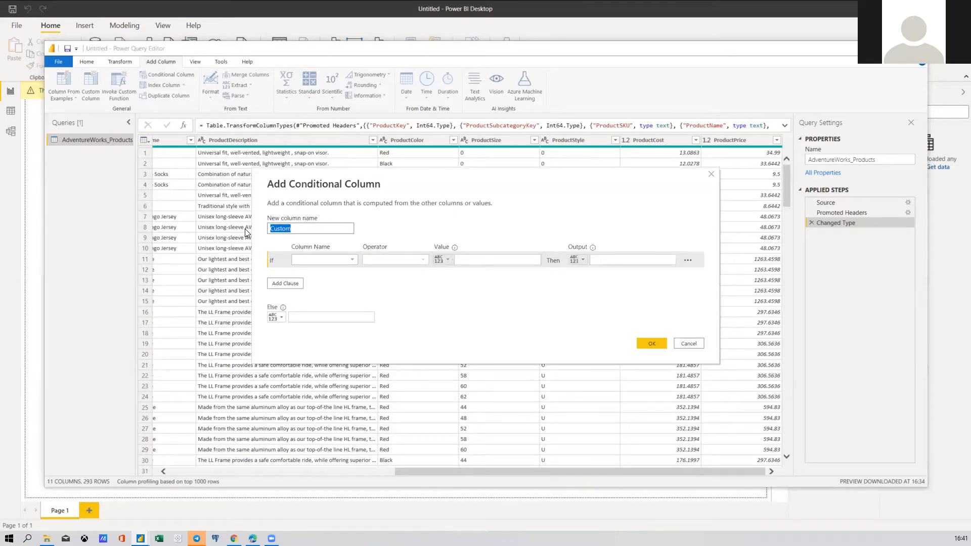
pyautogui.write('Price type')
pyautogui.click(333, 259)
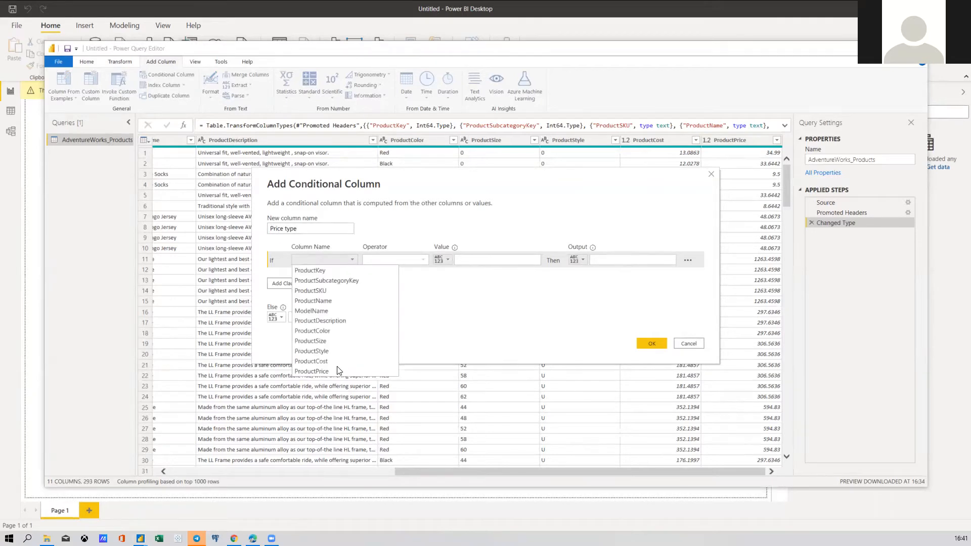
pyautogui.click(337, 370)
pyautogui.click(393, 260)
pyautogui.click(392, 292)
pyautogui.click(476, 258)
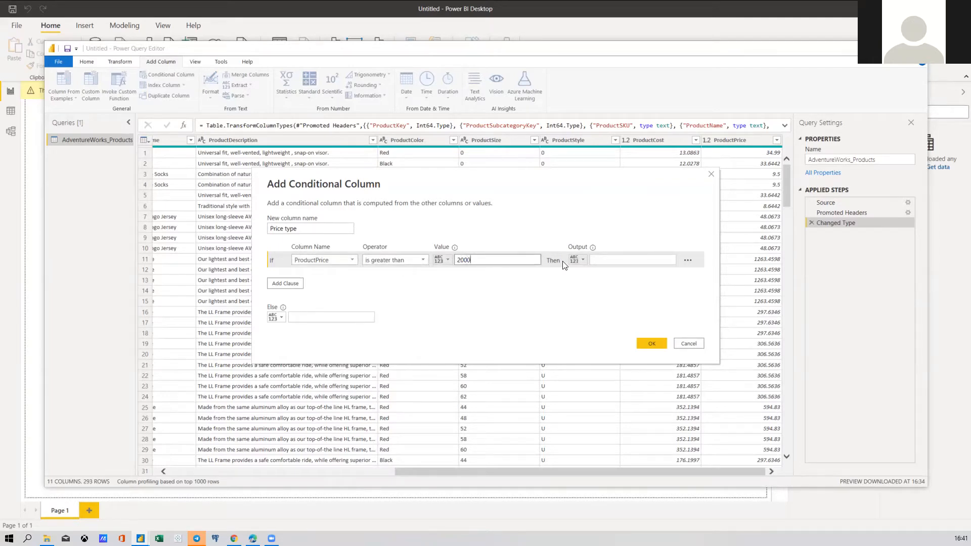
pyautogui.click(611, 261)
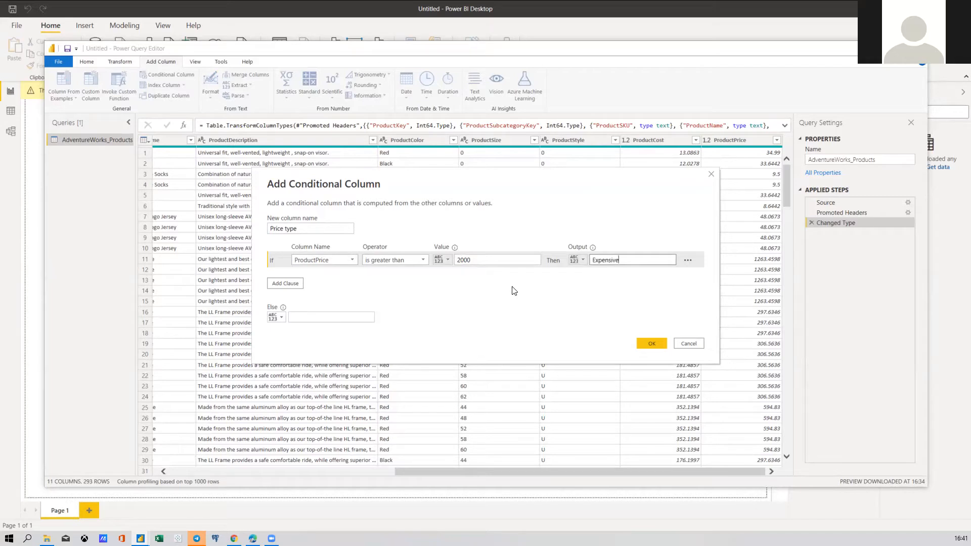
pyautogui.click(294, 285)
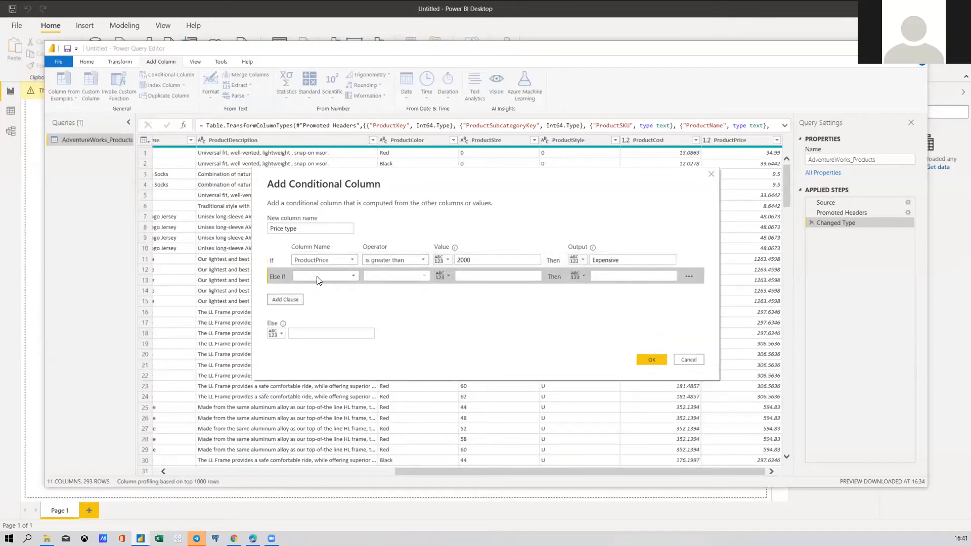
pyautogui.click(688, 276)
pyautogui.click(702, 287)
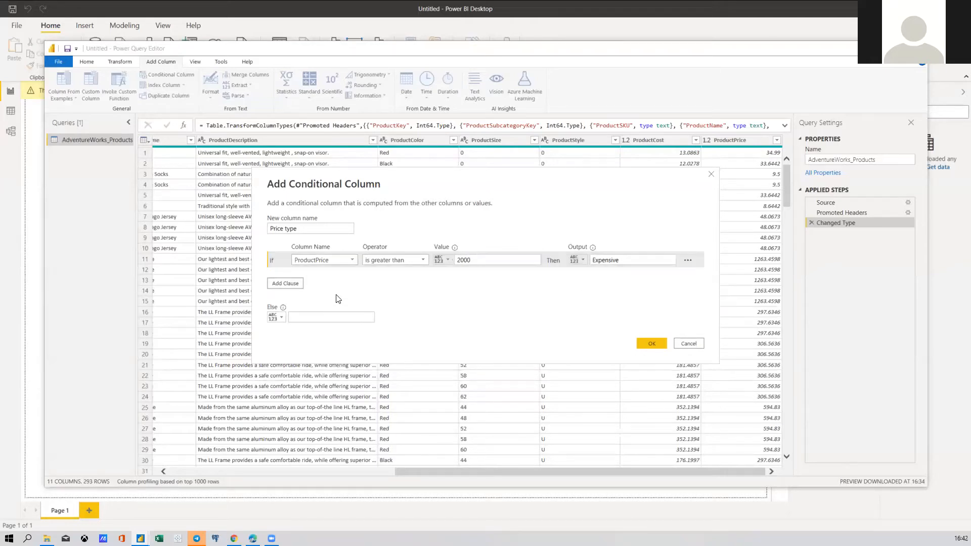
# Set the else output of the Price type conditional column to Cheap and create the column
pyautogui.click(497, 259)
pyautogui.click(313, 318)
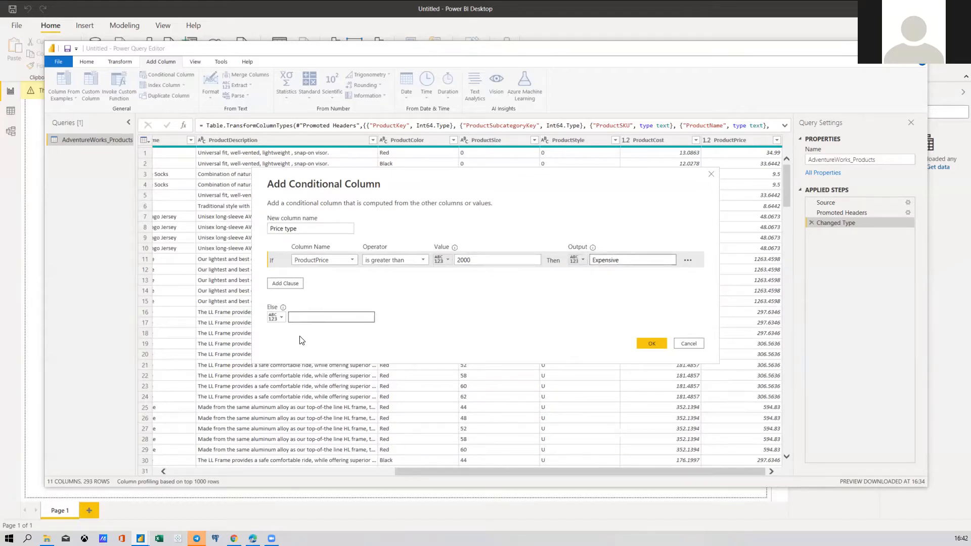
pyautogui.click(304, 319)
pyautogui.click(650, 344)
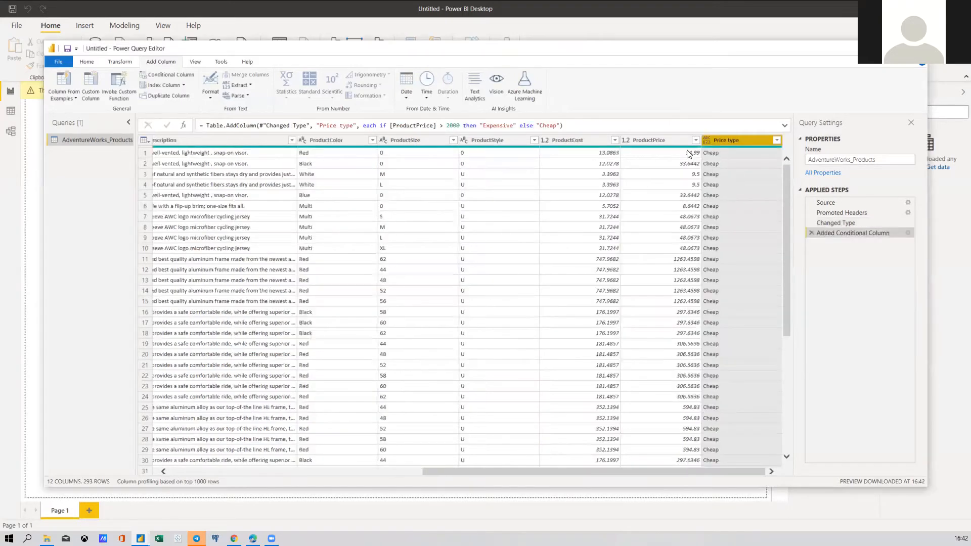
# Compare the ProductPrice values with the Expensive and Cheap labels in the Price type column
pyautogui.click(690, 153)
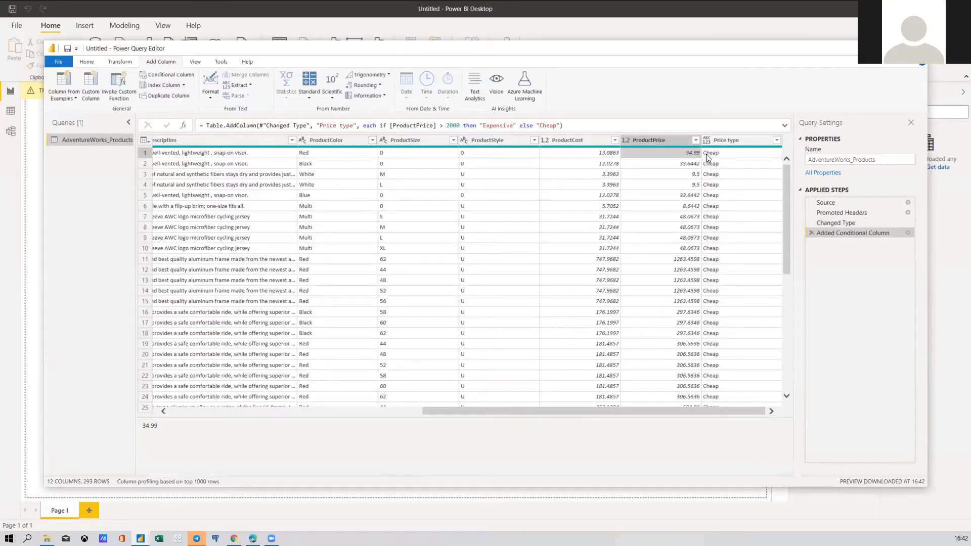
pyautogui.scroll(-7, 690, 268)
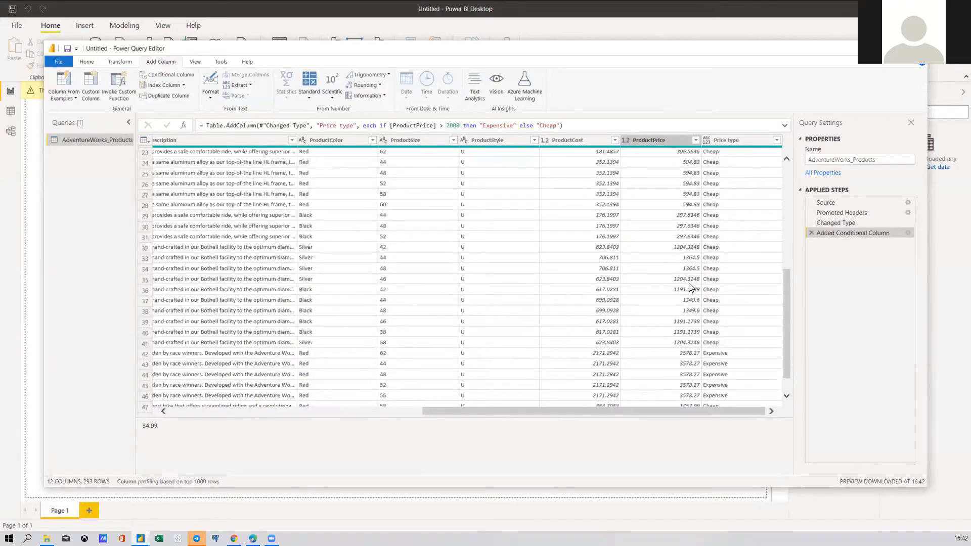
pyautogui.scroll(-1, 690, 287)
pyautogui.click(716, 327)
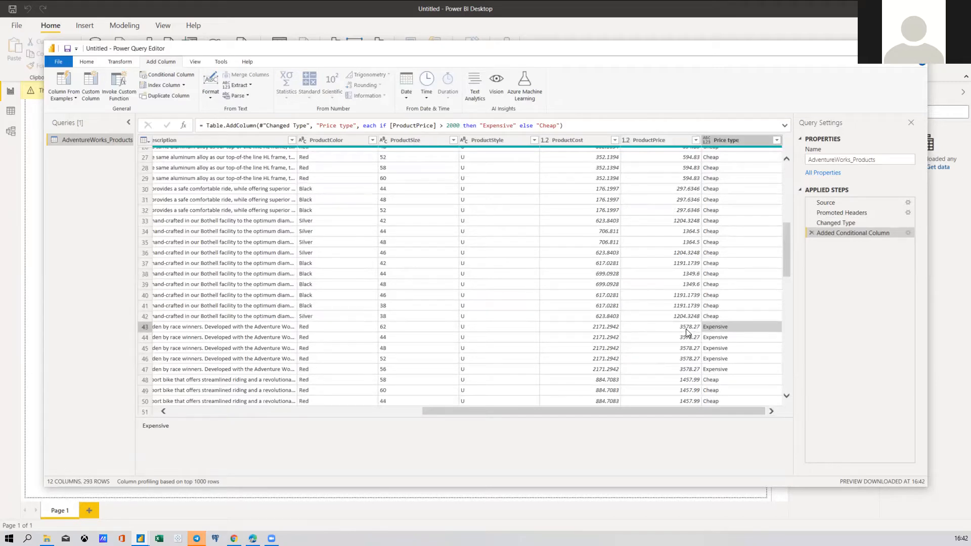
pyautogui.scroll(-3, 685, 328)
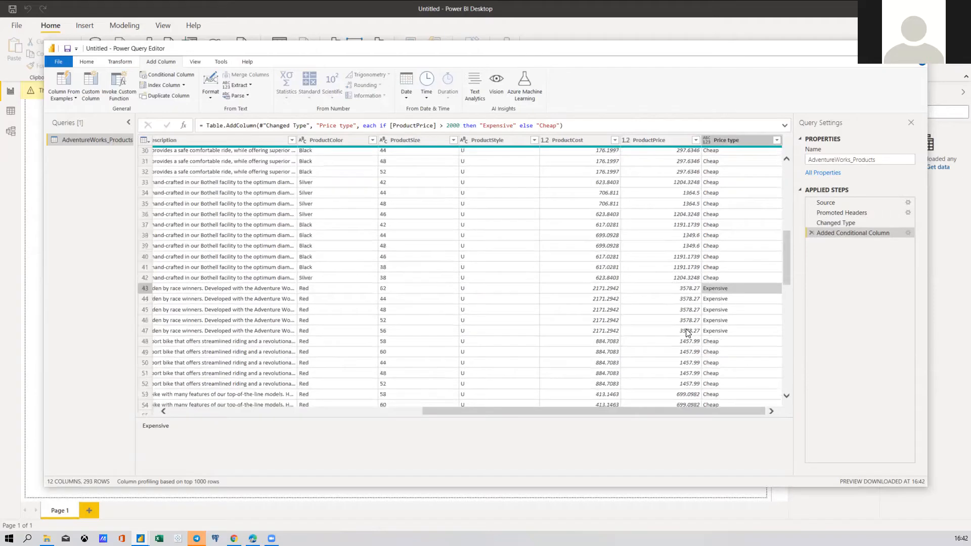
pyautogui.scroll(-12, 687, 332)
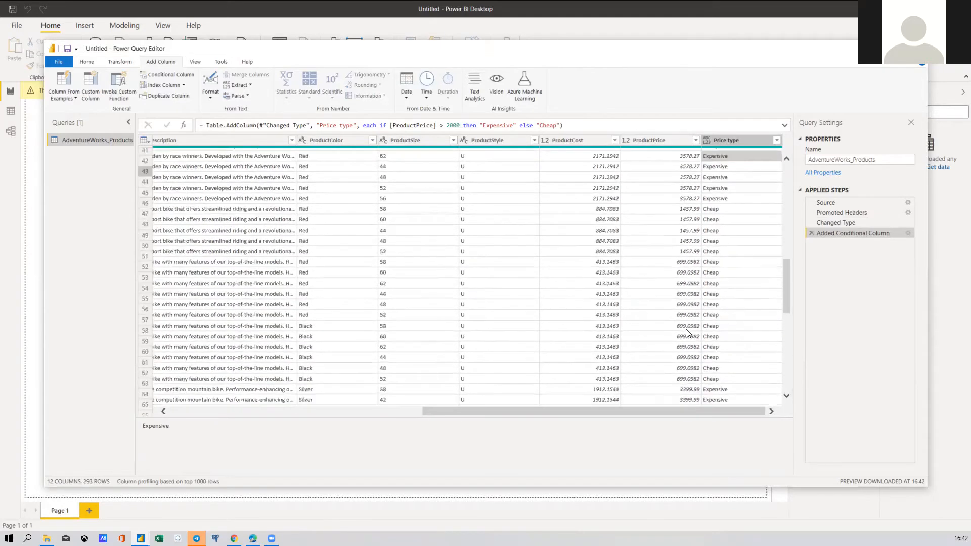
pyautogui.scroll(-2, 687, 332)
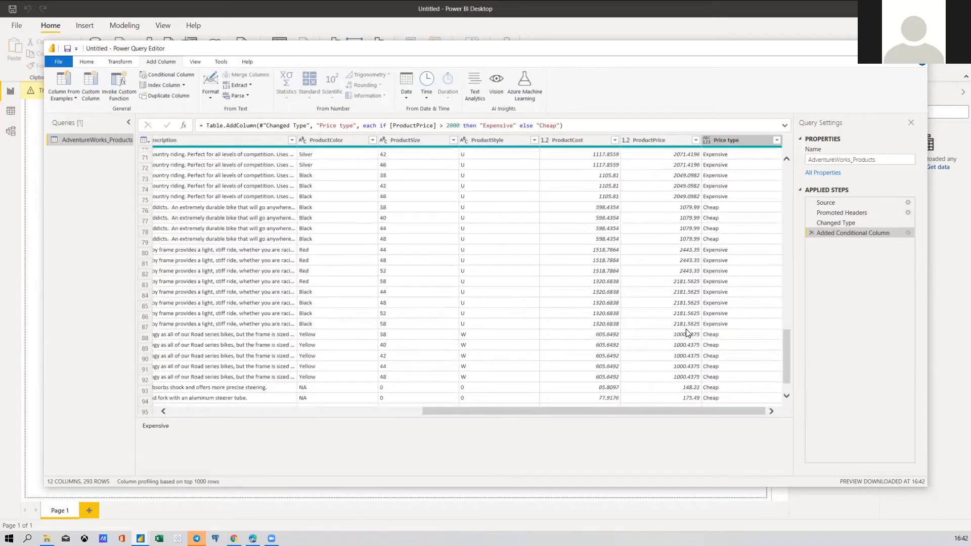
pyautogui.scroll(15, 687, 331)
pyautogui.scroll(9, 690, 331)
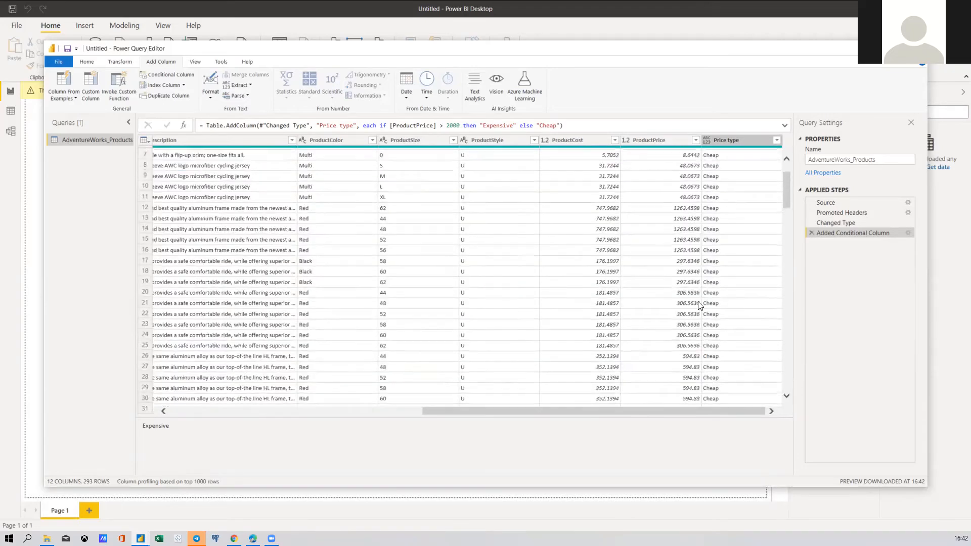
# Edit the Price type conditional column to add an else-if clause that outputs Affordable when ProductPrice is greater than 1000
pyautogui.rightClick(883, 236)
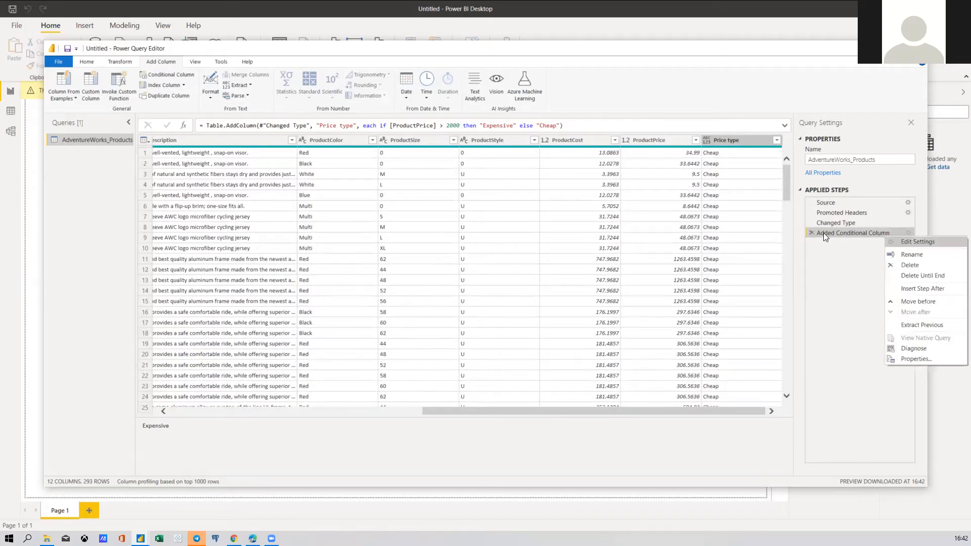
pyautogui.click(916, 242)
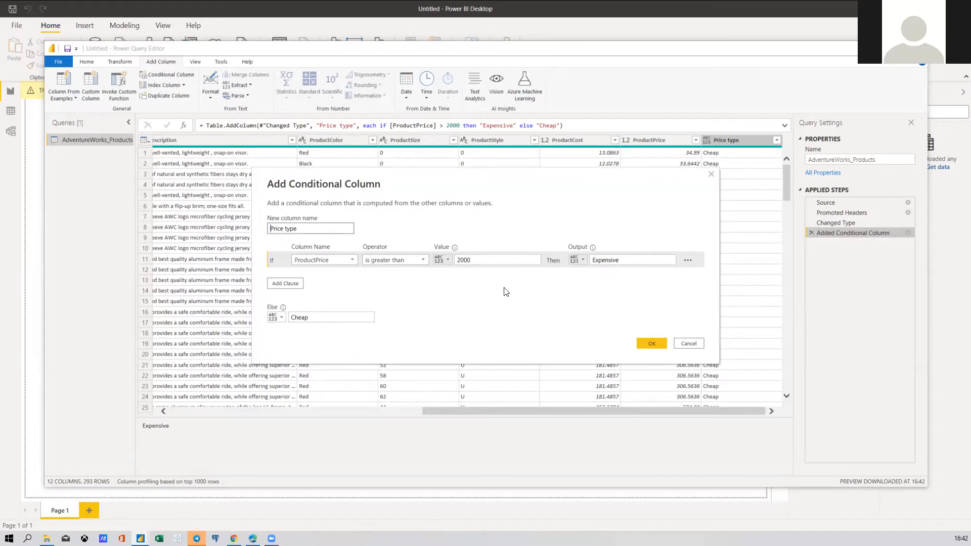
pyautogui.click(630, 258)
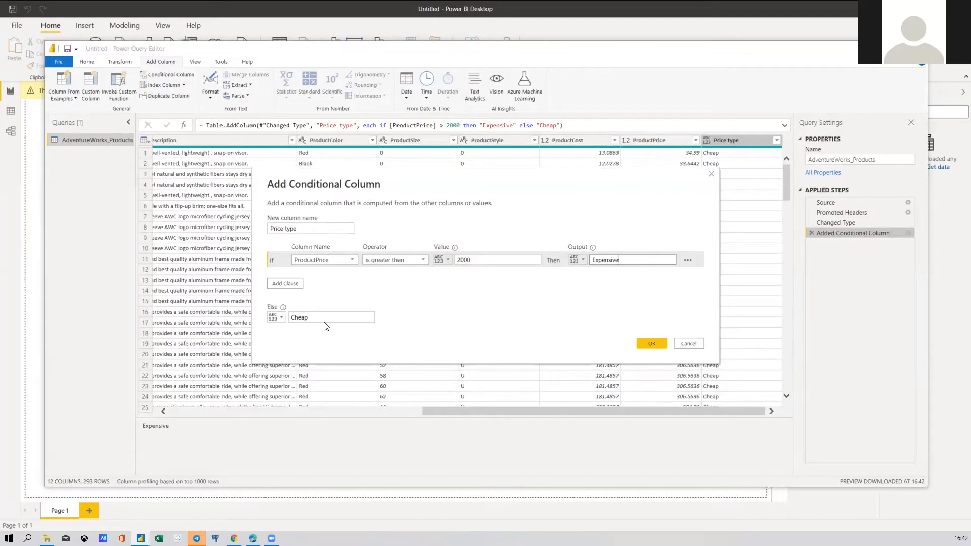
pyautogui.click(293, 284)
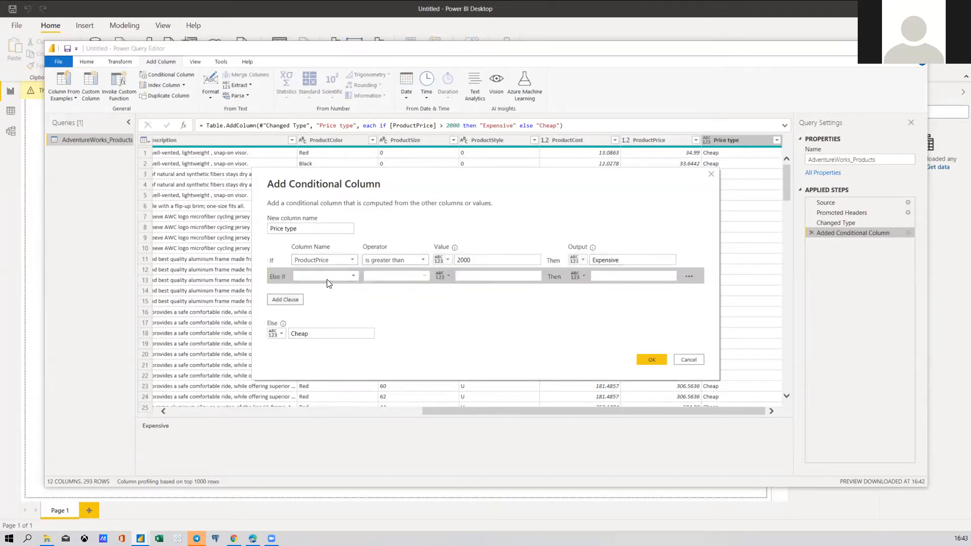
pyautogui.click(332, 275)
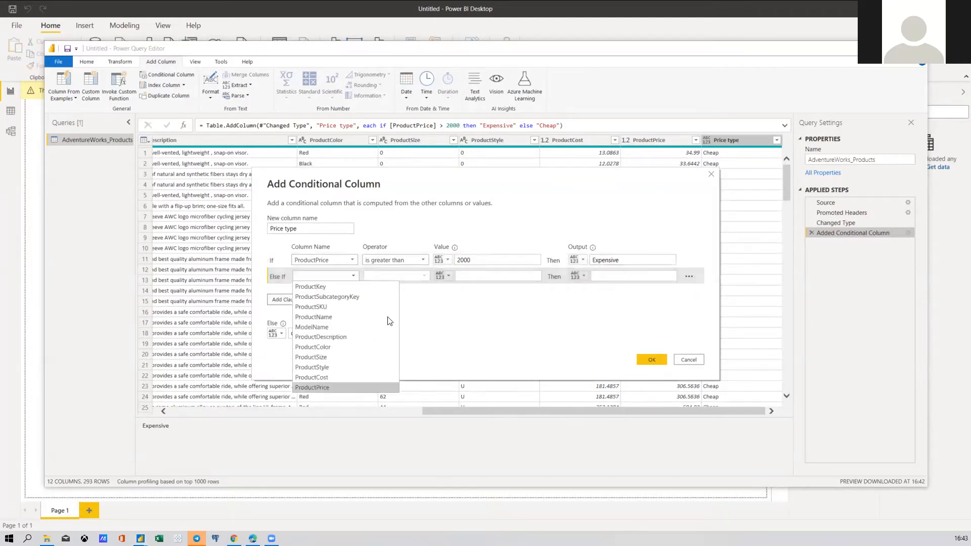
pyautogui.click(318, 387)
pyautogui.click(399, 276)
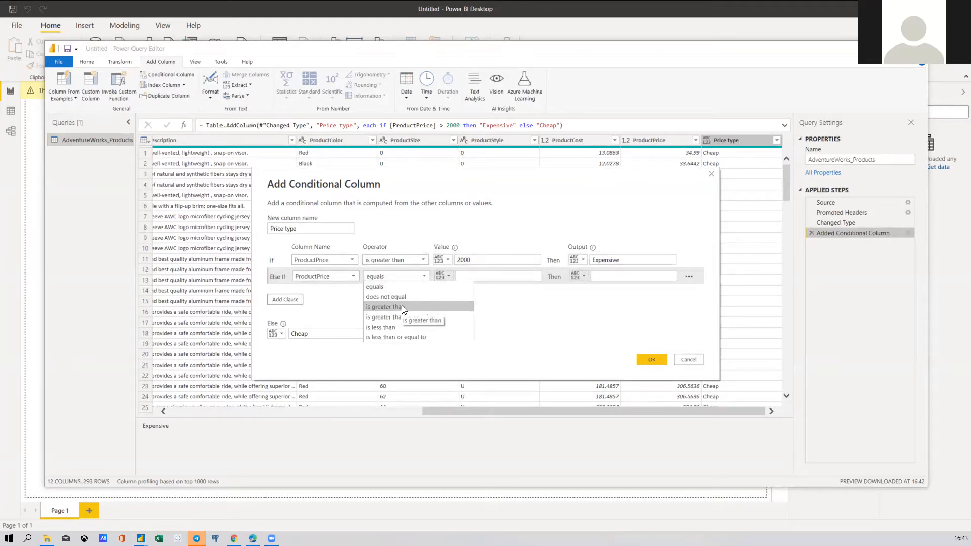
pyautogui.click(401, 307)
pyautogui.click(513, 276)
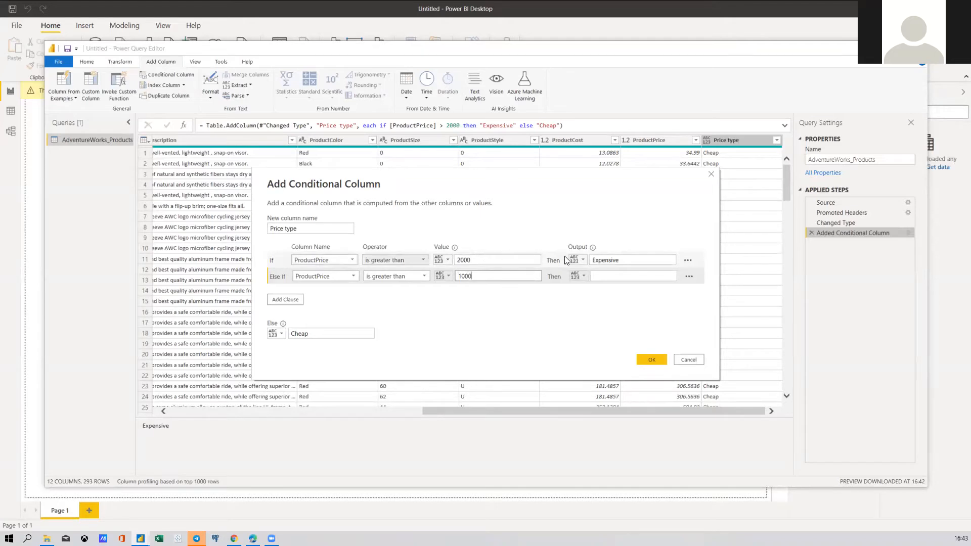
pyautogui.click(599, 277)
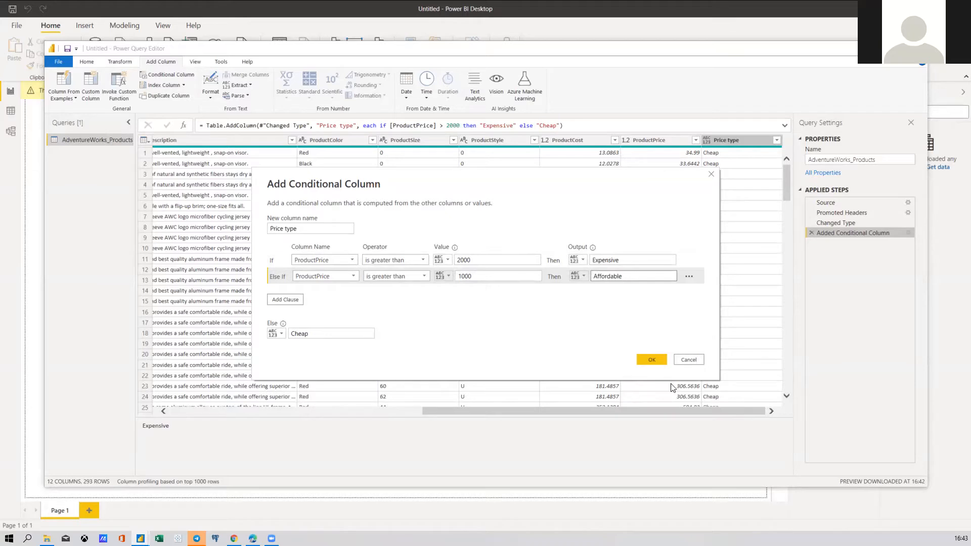
pyautogui.click(660, 362)
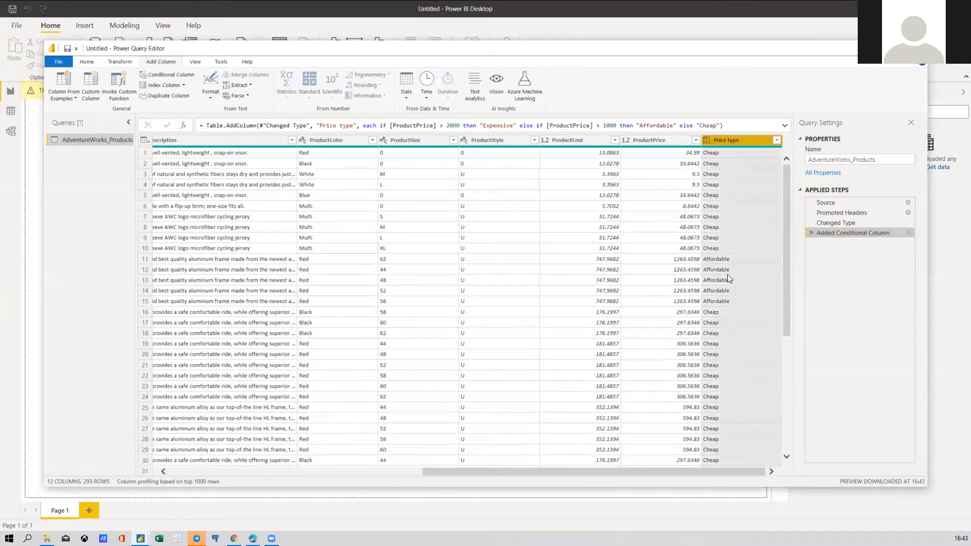
# Examine the Affordable, Cheap and Expensive labels against ProductPrice, and look through the other columns of the products table
pyautogui.click(692, 259)
pyautogui.click(732, 259)
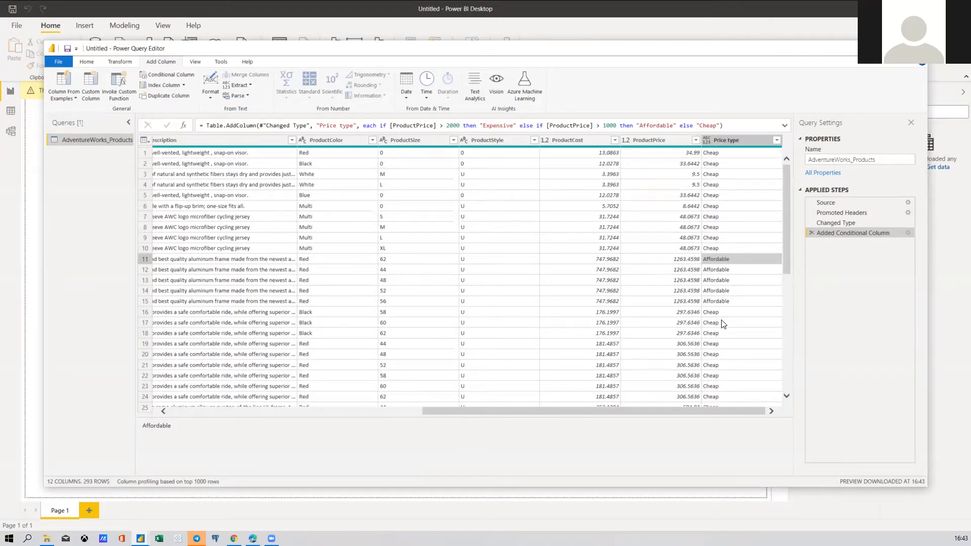
pyautogui.scroll(-15, 776, 321)
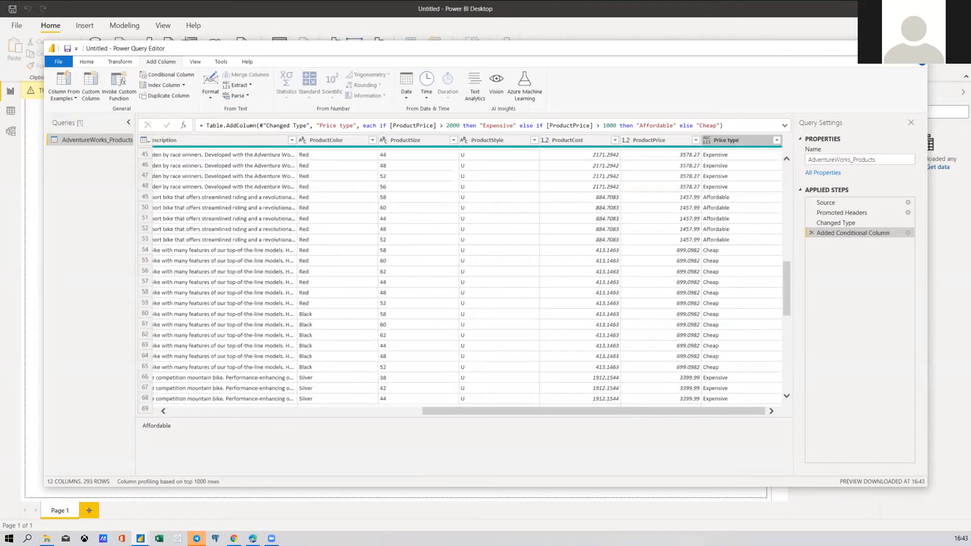
pyautogui.scroll(13, 460, 275)
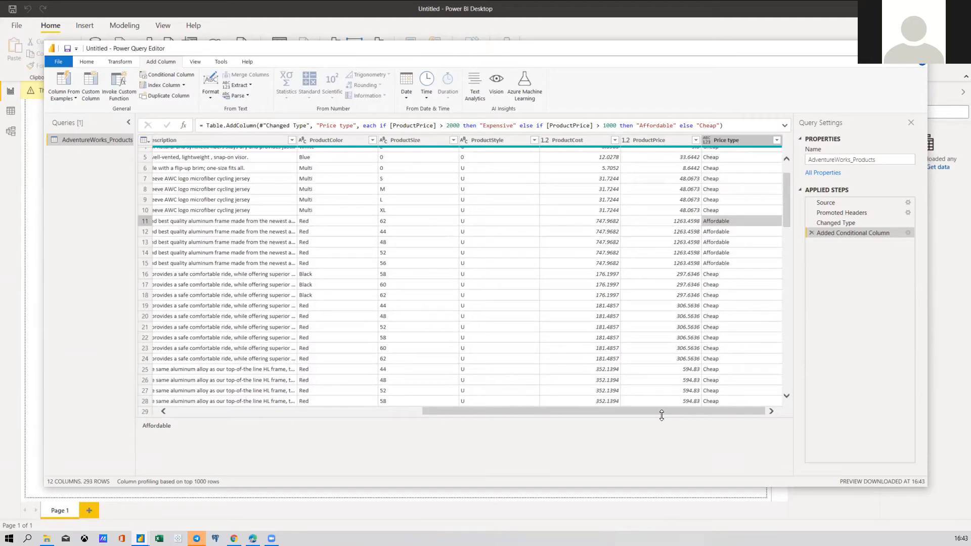
pyautogui.moveTo(652, 411); pyautogui.dragTo(359, 423)
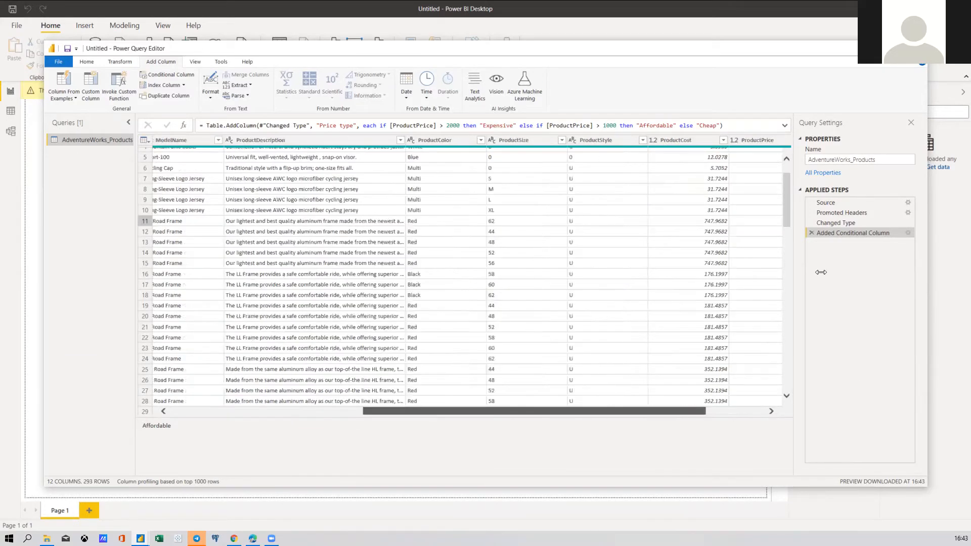
pyautogui.scroll(2, 712, 302)
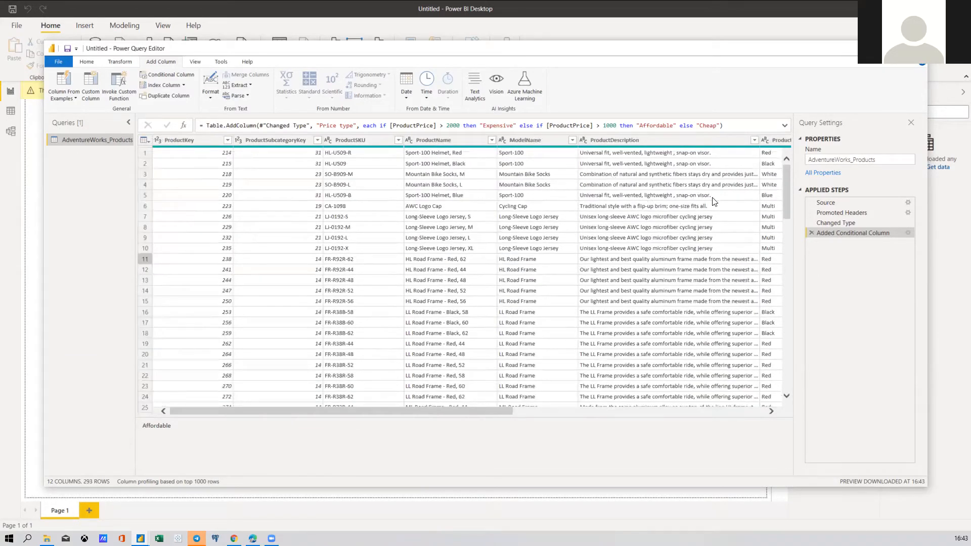
pyautogui.moveTo(459, 409); pyautogui.dragTo(760, 384)
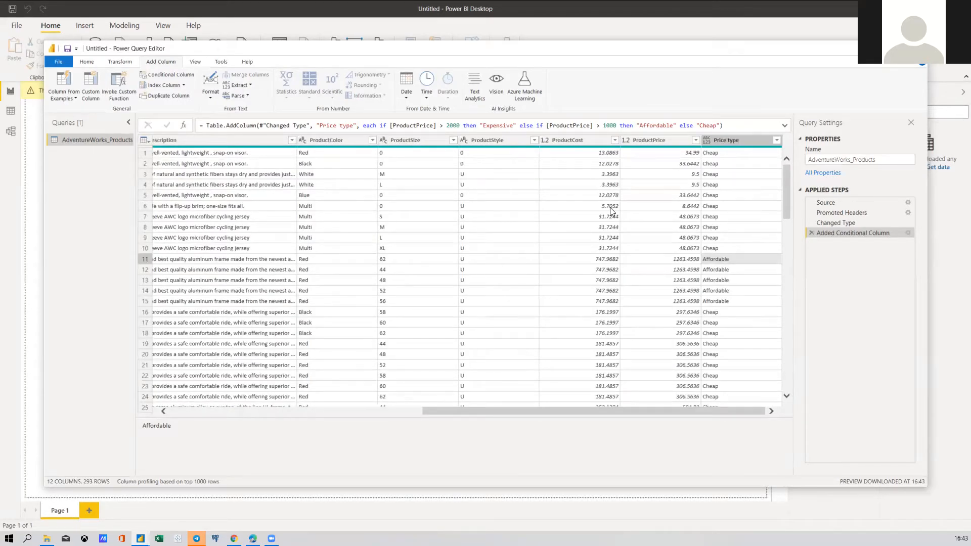
pyautogui.scroll(-4, 613, 273)
pyautogui.scroll(-2, 613, 273)
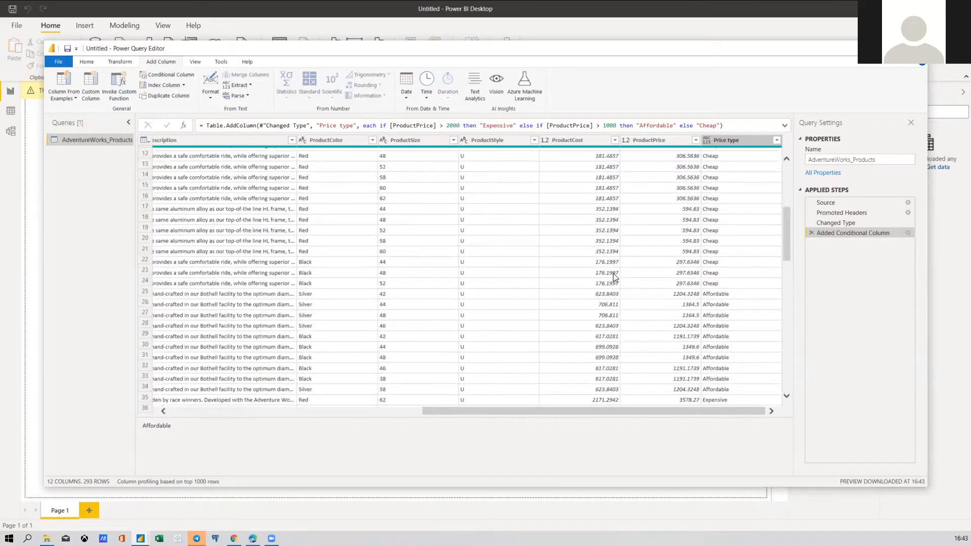
pyautogui.scroll(7, 450, 190)
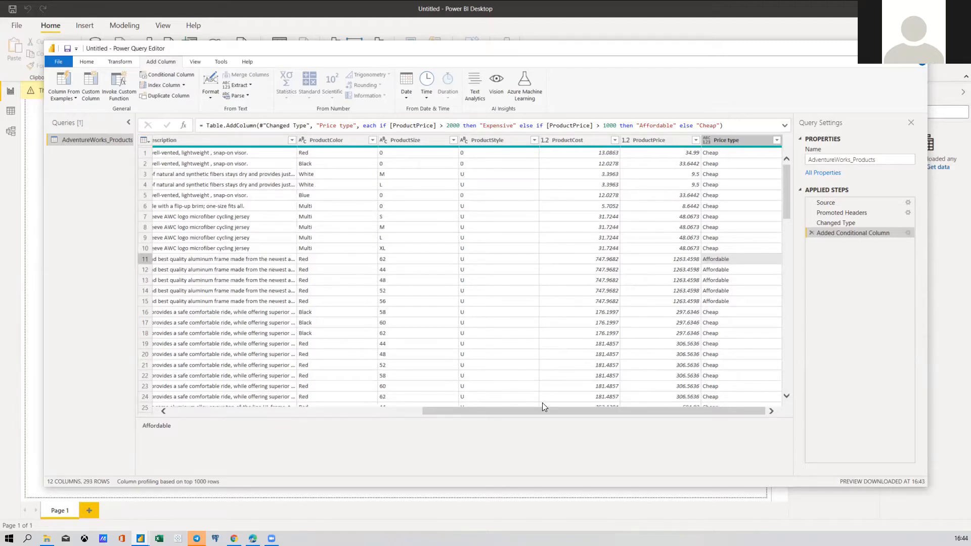
pyautogui.moveTo(539, 410); pyautogui.dragTo(723, 415)
pyautogui.moveTo(786, 210)
pyautogui.mouseDown()
pyautogui.moveTo(785, 257)
pyautogui.moveTo(781, 198)
pyautogui.mouseUp()
pyautogui.hscroll(-10, 581, 418)
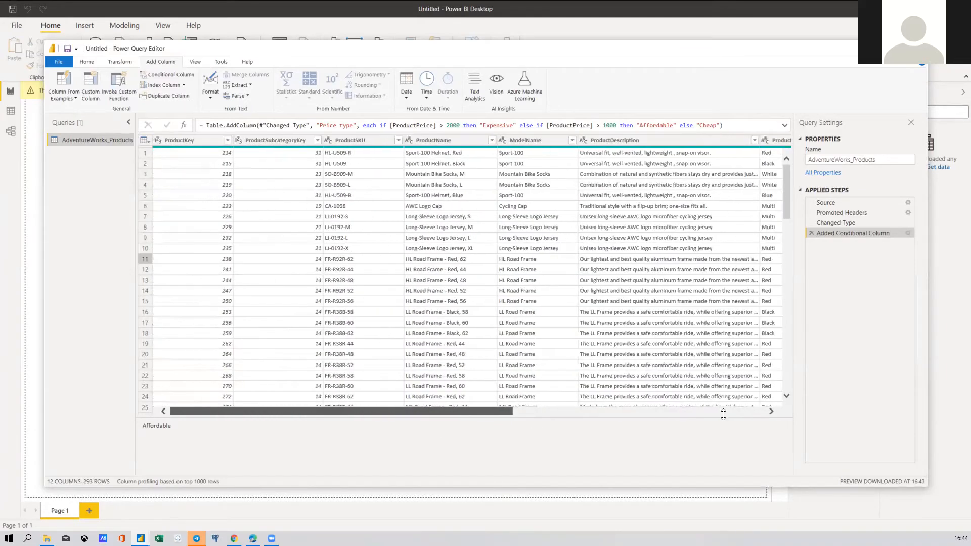
pyautogui.hscroll(10, 723, 414)
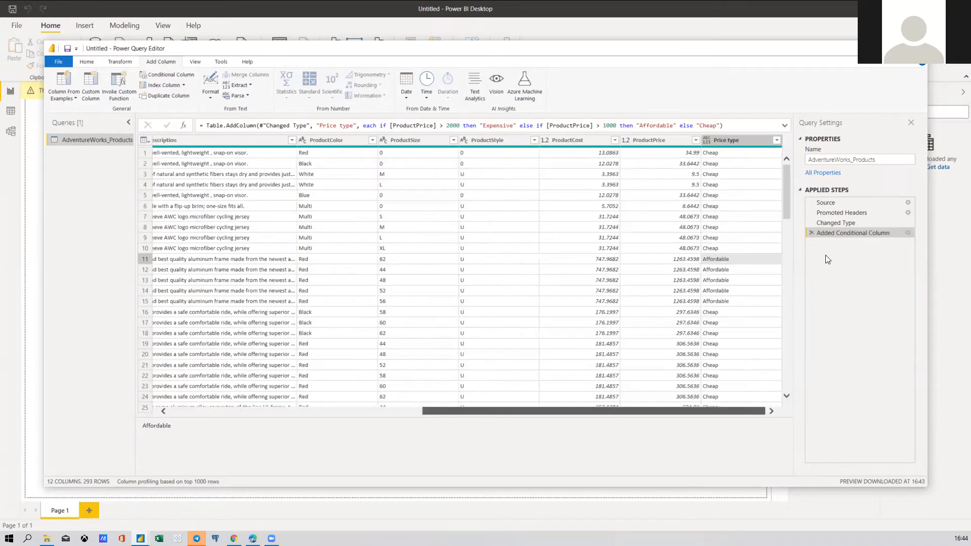
# Delete the Price type conditional column from the applied steps and select the ProductPrice column
pyautogui.click(809, 232)
pyautogui.moveTo(677, 473); pyautogui.dragTo(731, 468)
pyautogui.click(745, 143)
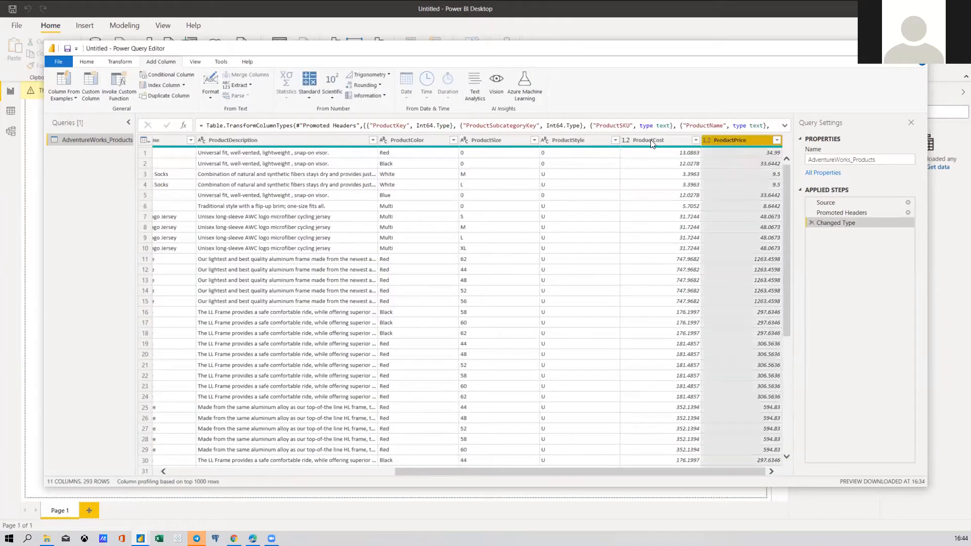
pyautogui.click(159, 76)
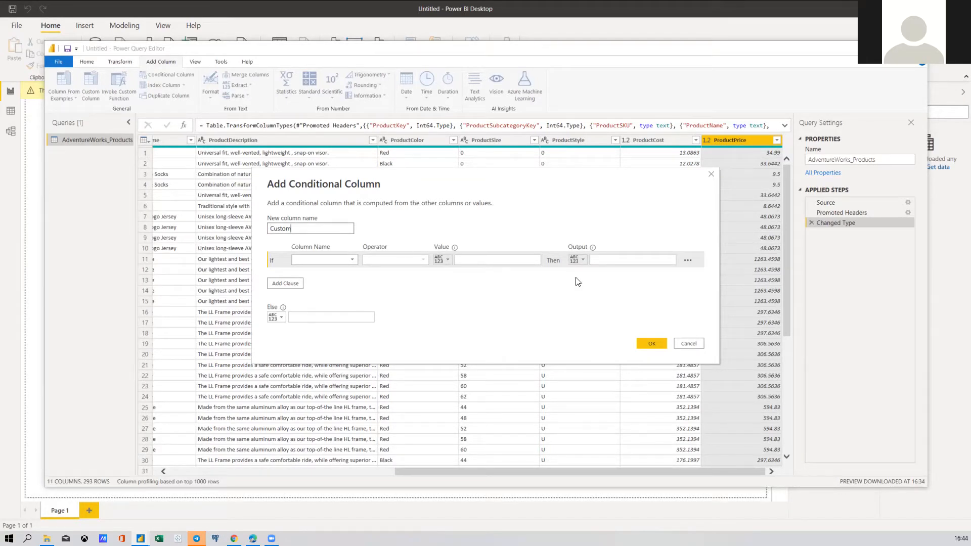
pyautogui.click(695, 344)
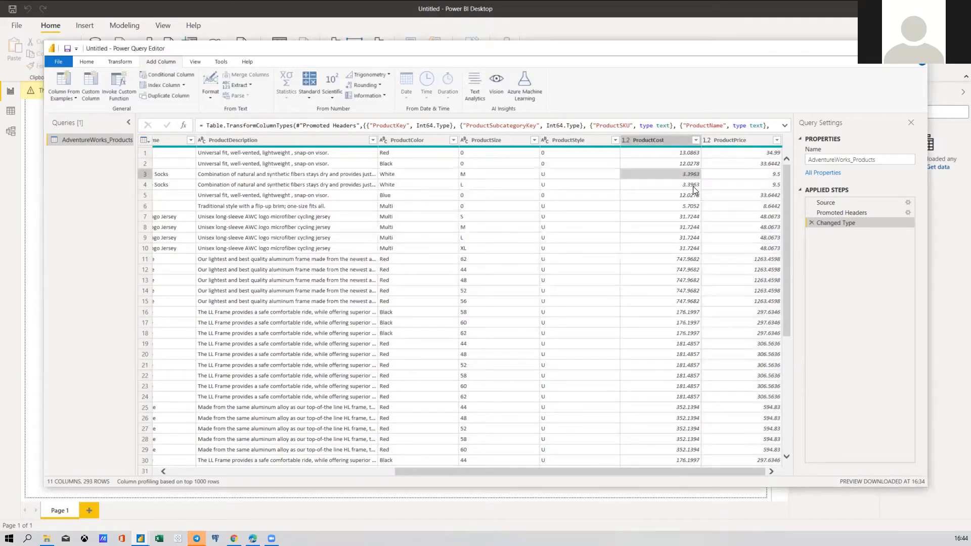
pyautogui.click(641, 174)
pyautogui.click(494, 292)
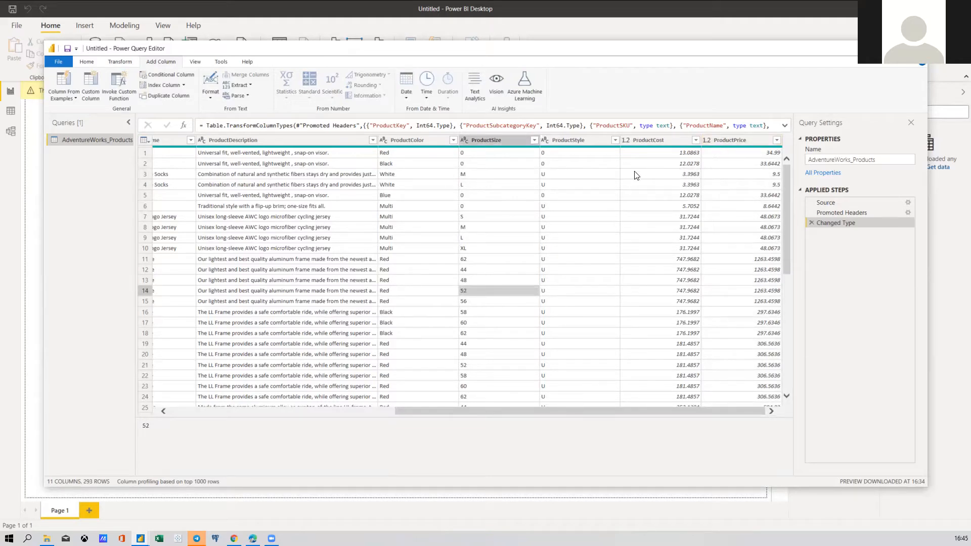
# Start a new conditional column on the products table and name it Cost Type
pyautogui.click(170, 75)
pyautogui.click(323, 259)
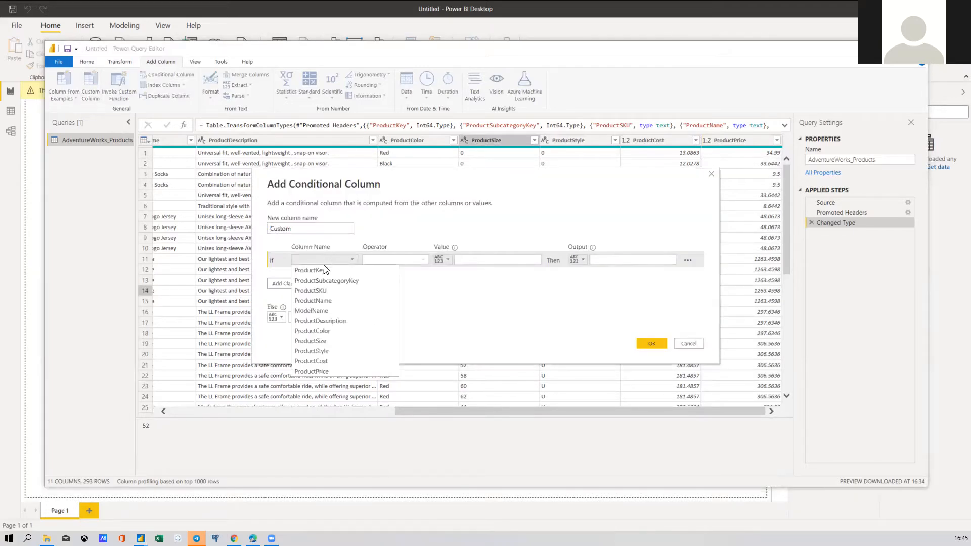
pyautogui.click(470, 297)
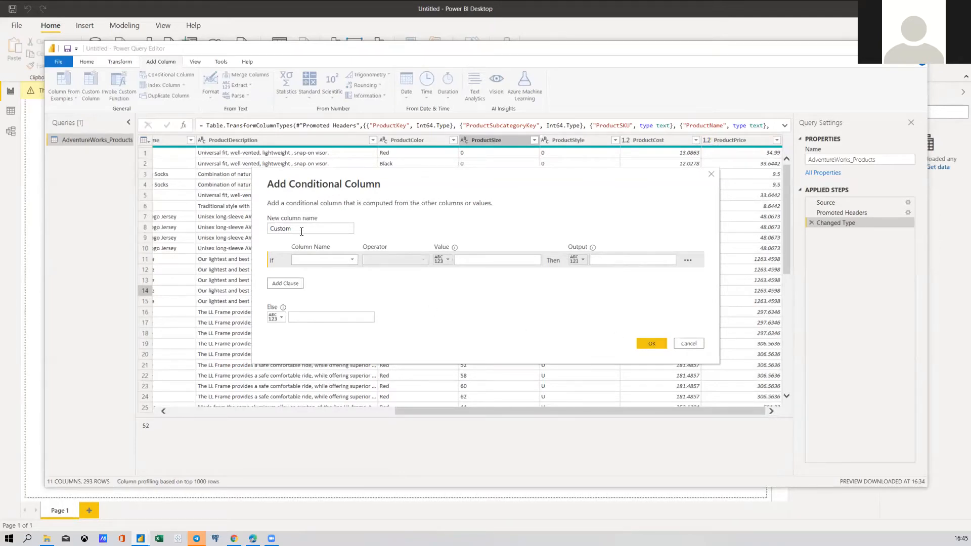
pyautogui.press('Tab')
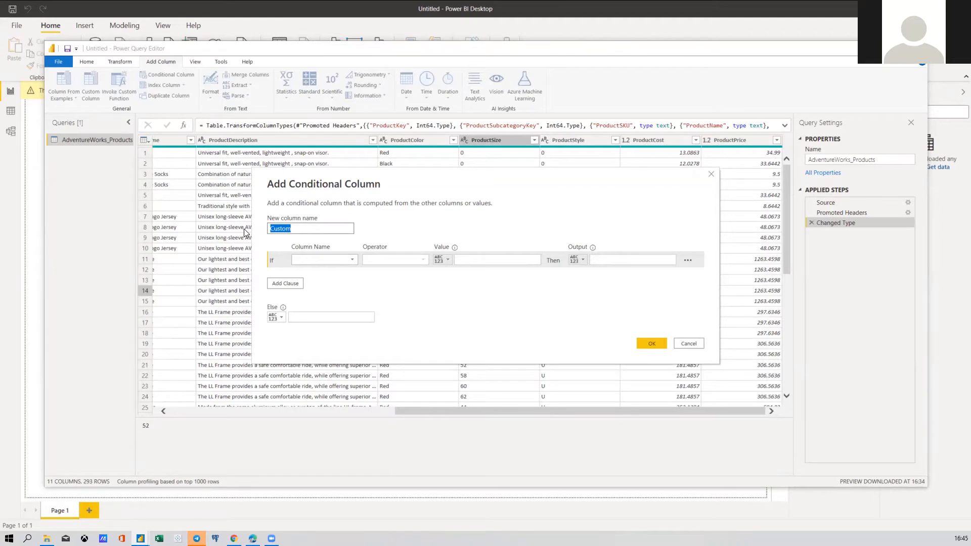
pyautogui.write('Cost Type')
# Define the first clause so that ProductCost greater than or equal to 1500 outputs Expensive
pyautogui.click(335, 260)
pyautogui.click(324, 360)
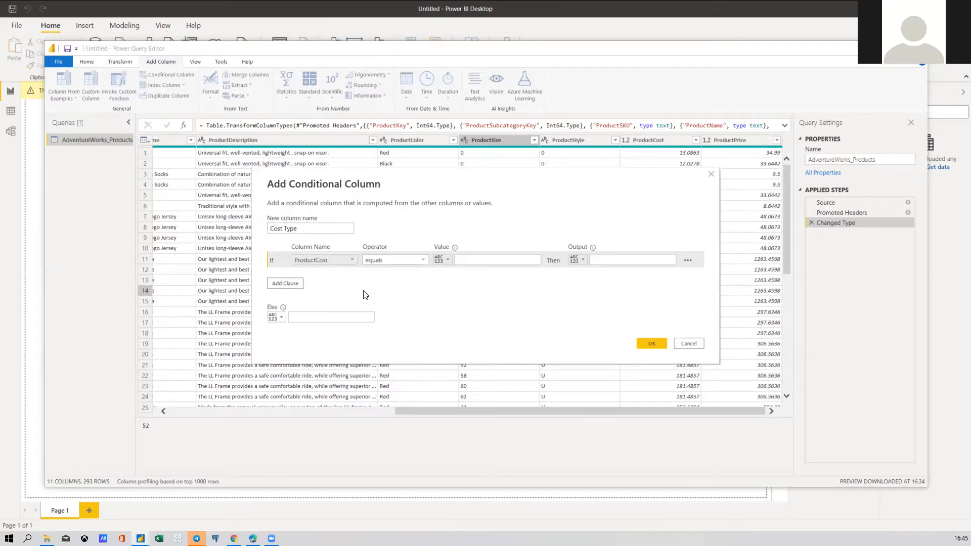
pyautogui.click(376, 259)
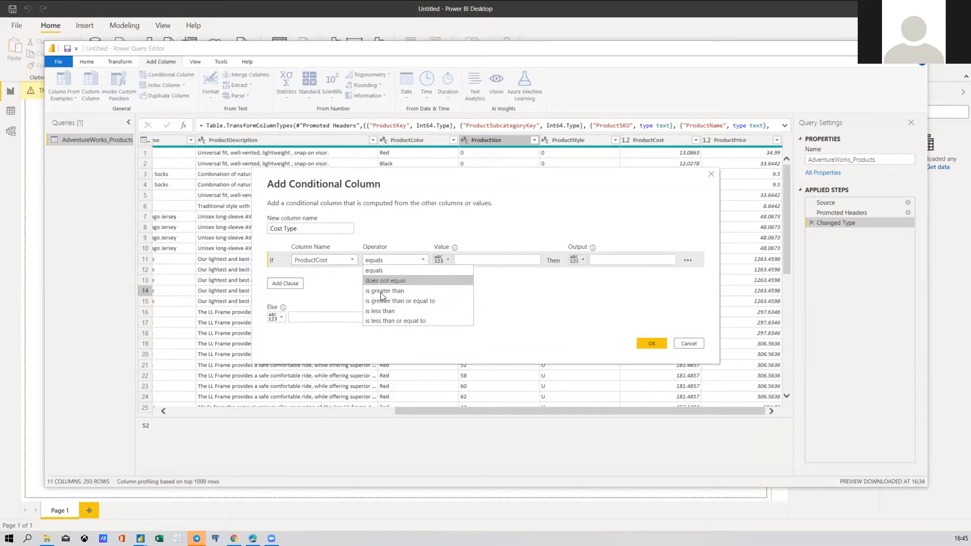
pyautogui.click(398, 301)
pyautogui.click(481, 261)
pyautogui.write('1500')
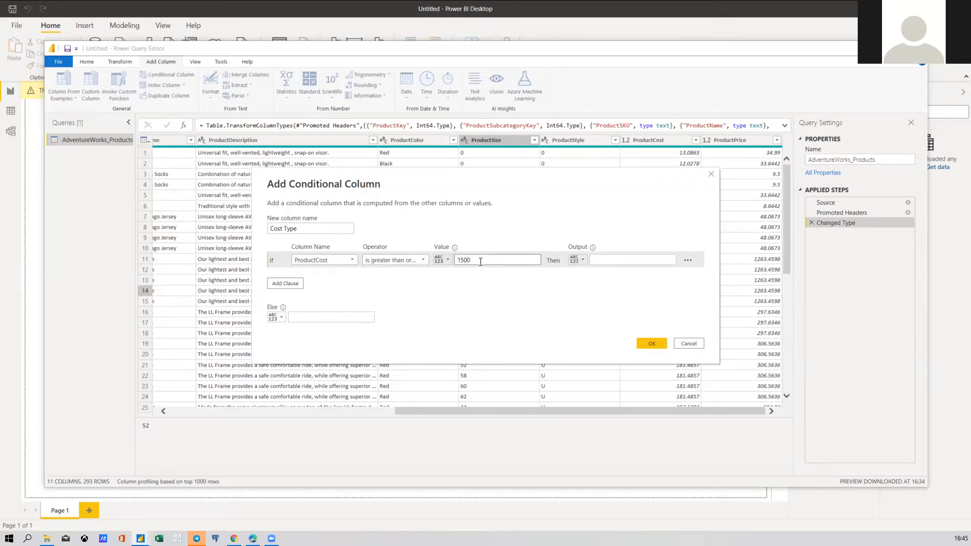
pyautogui.click(647, 260)
pyautogui.write('Expensive')
# Add four empty else-if clauses below the Expensive clause
pyautogui.click(288, 284)
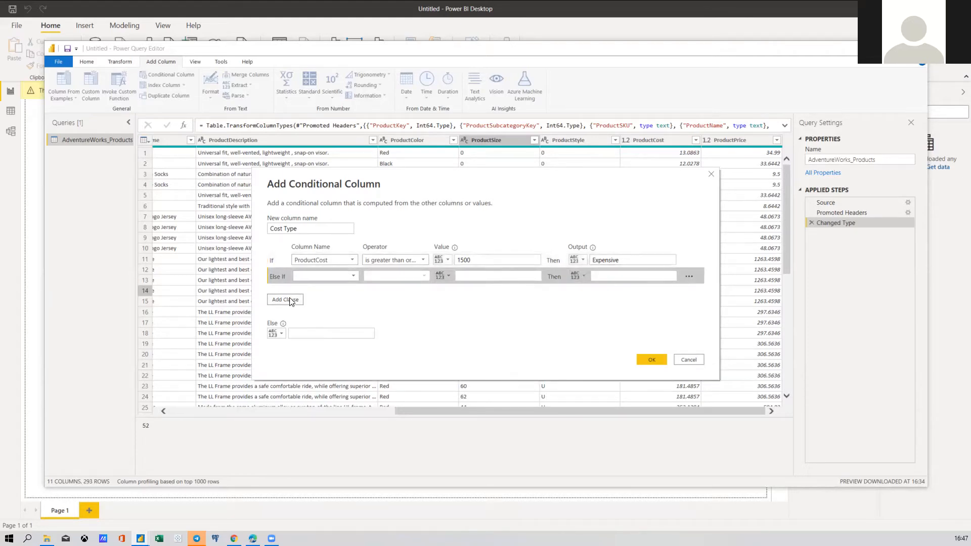
pyautogui.click(290, 300)
pyautogui.click(284, 316)
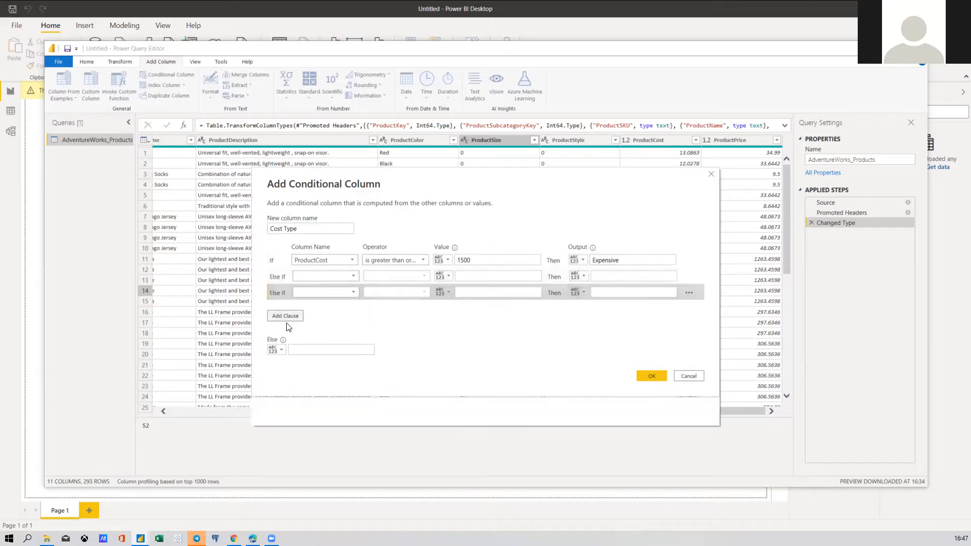
pyautogui.click(287, 336)
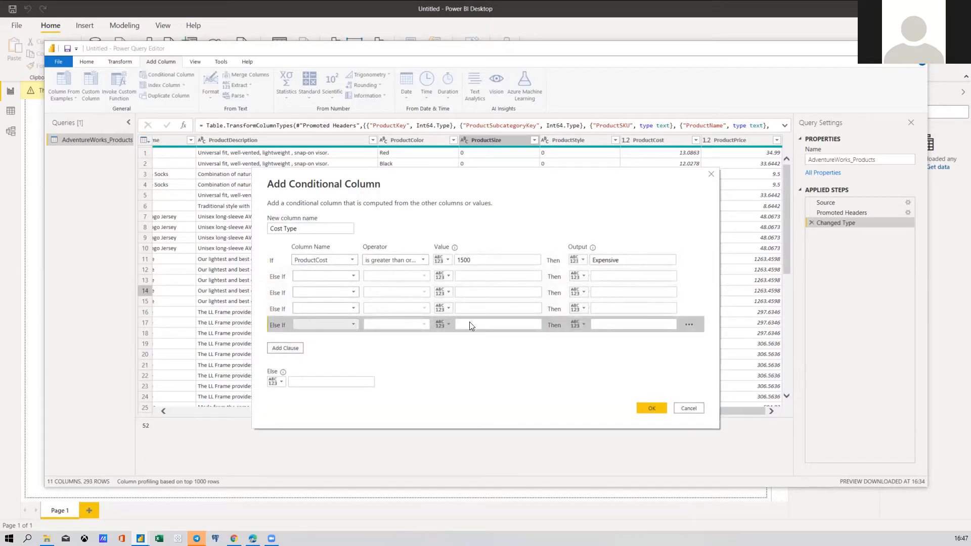
# Delete the four empty else-if clauses, leaving only the Expensive clause
pyautogui.click(688, 325)
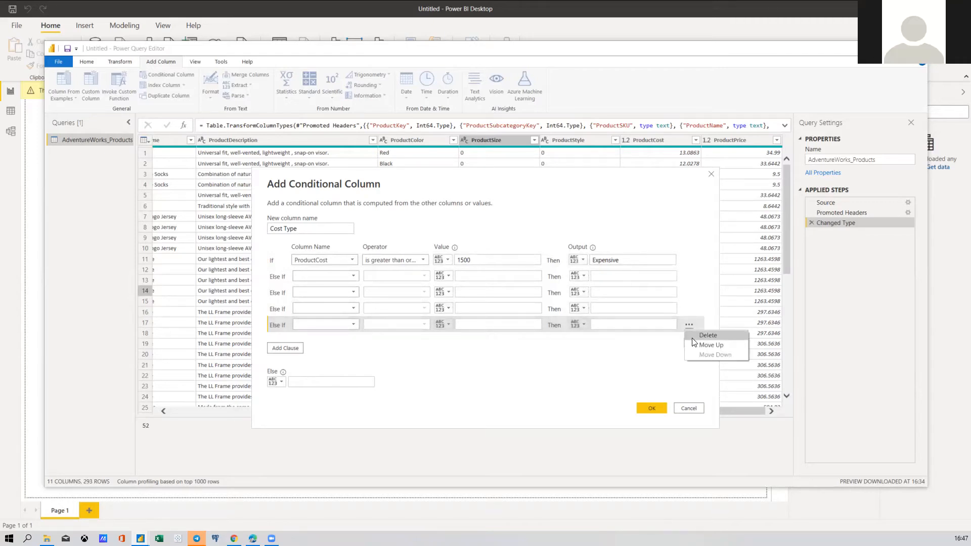
pyautogui.click(707, 335)
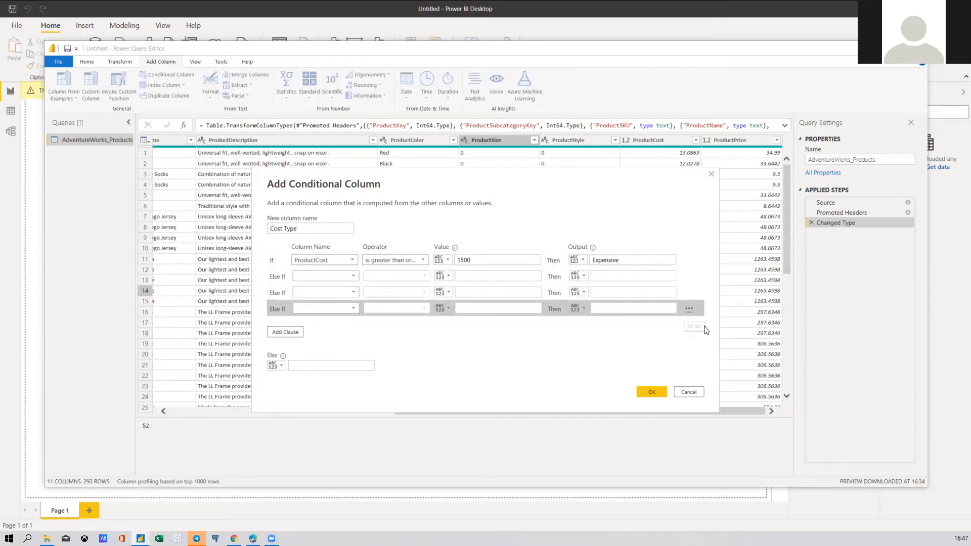
pyautogui.click(689, 309)
pyautogui.click(708, 319)
pyautogui.click(689, 292)
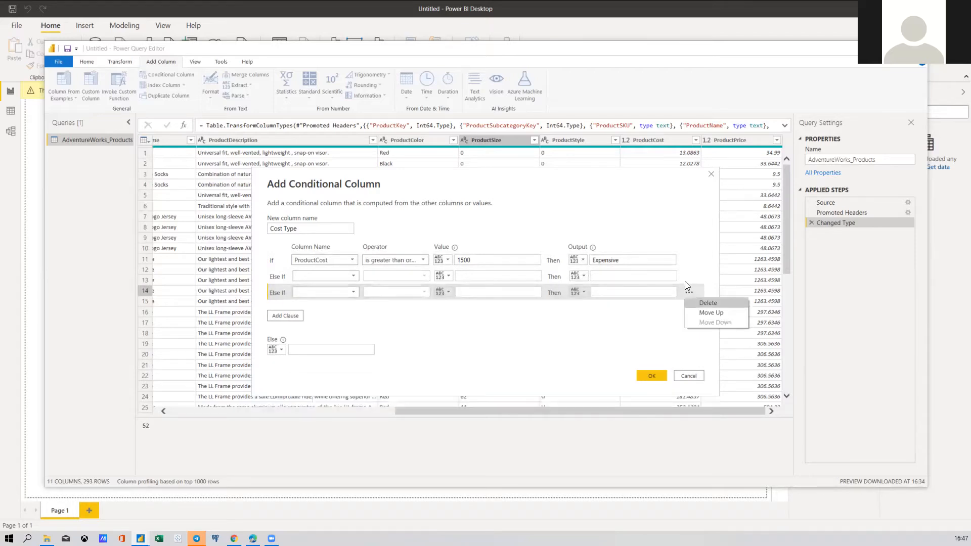
pyautogui.click(708, 302)
pyautogui.click(689, 276)
pyautogui.click(691, 286)
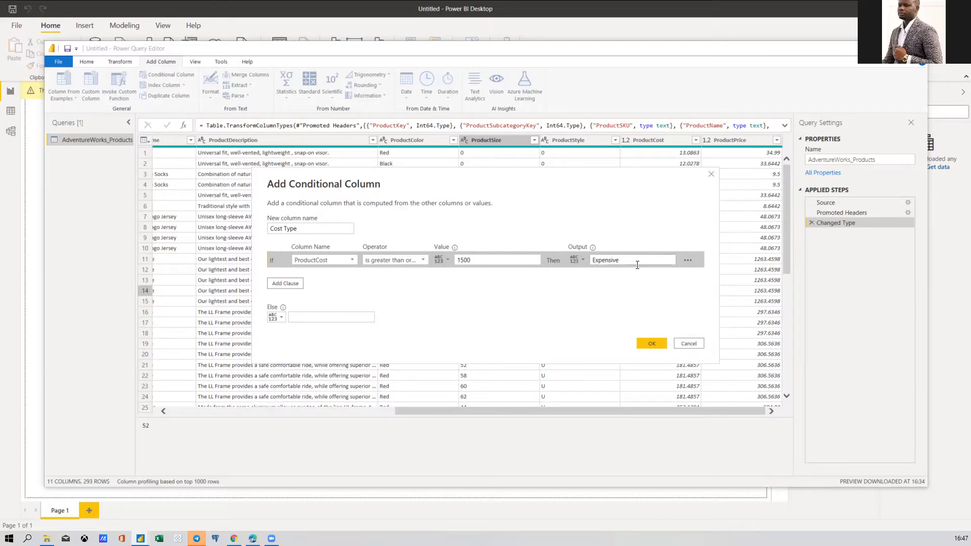
# Add one else-if clause that tests ProductCost with the "is greater than or equal to" operator
pyautogui.moveTo(625, 262); pyautogui.dragTo(595, 264)
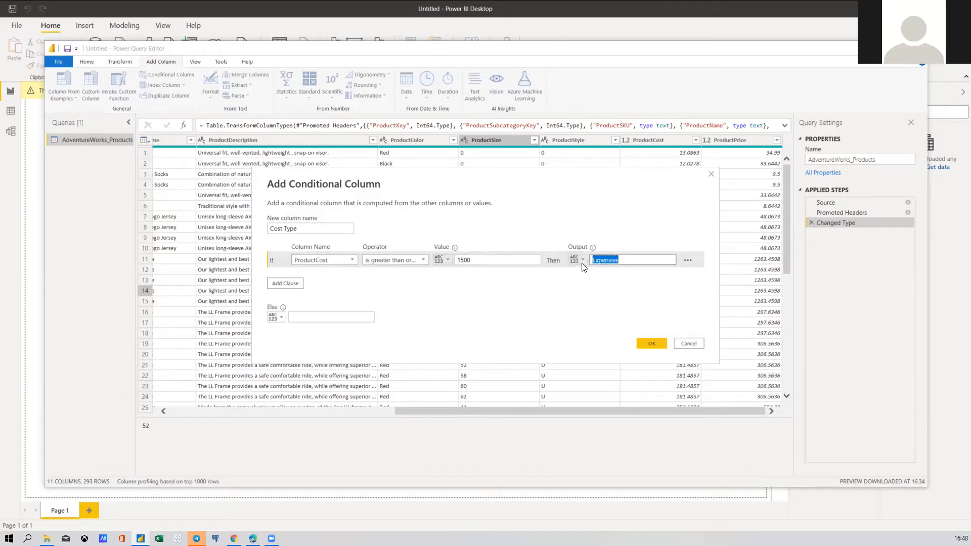
pyautogui.click(625, 263)
pyautogui.click(297, 282)
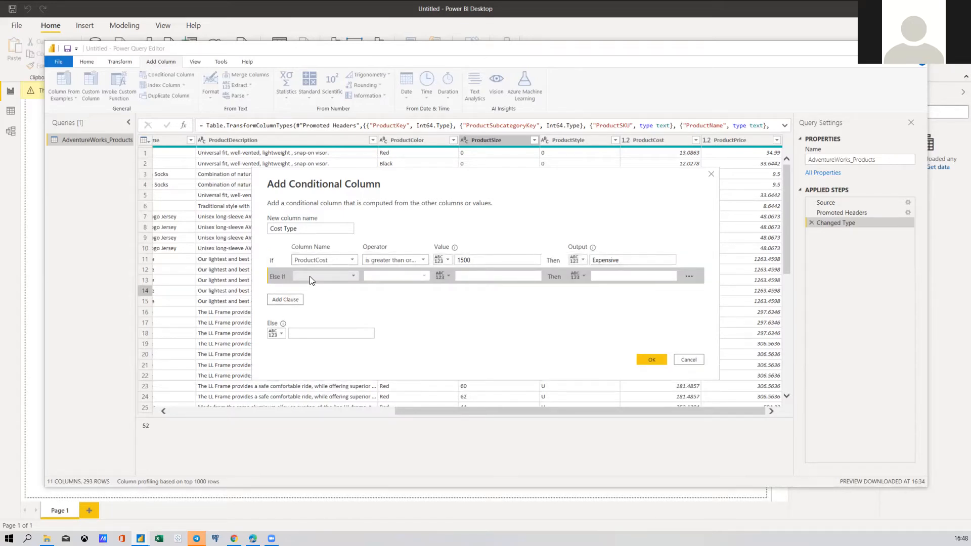
pyautogui.click(310, 276)
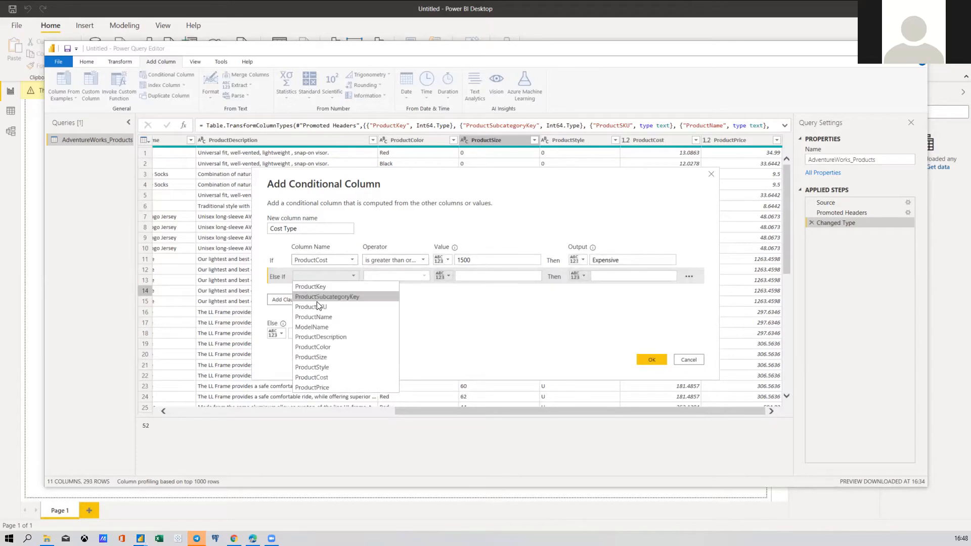
pyautogui.click(319, 378)
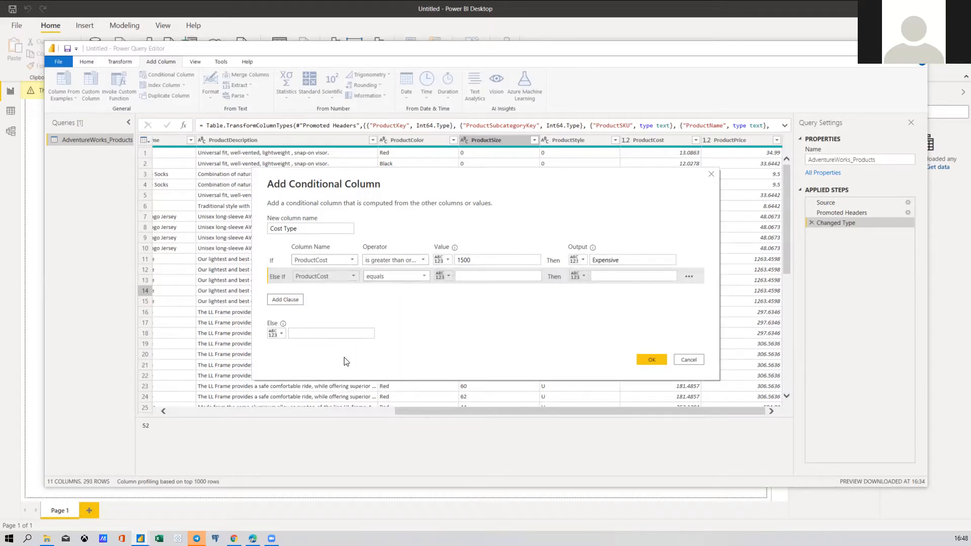
pyautogui.click(421, 279)
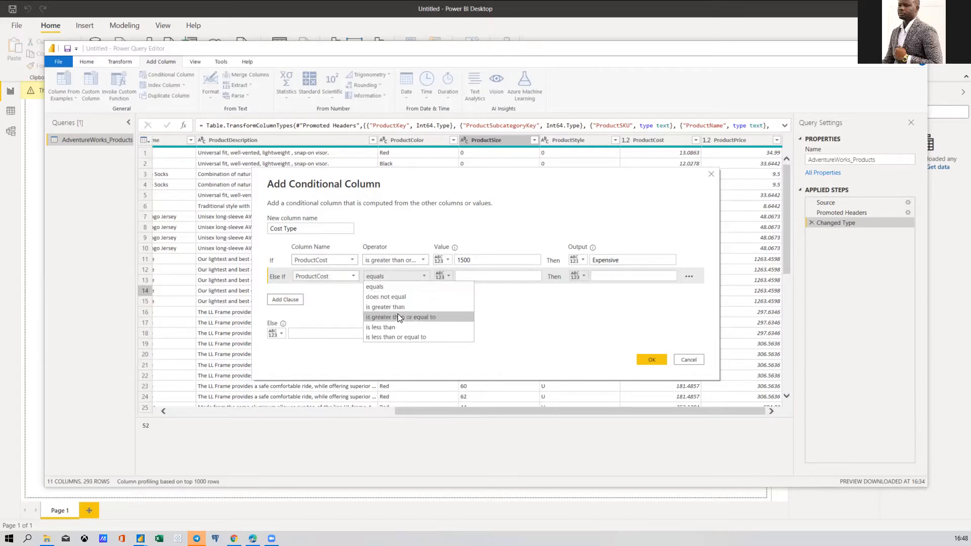
pyautogui.click(398, 315)
# Set the else-if clause's comparison value to 700 and its output to Affordable
pyautogui.click(464, 274)
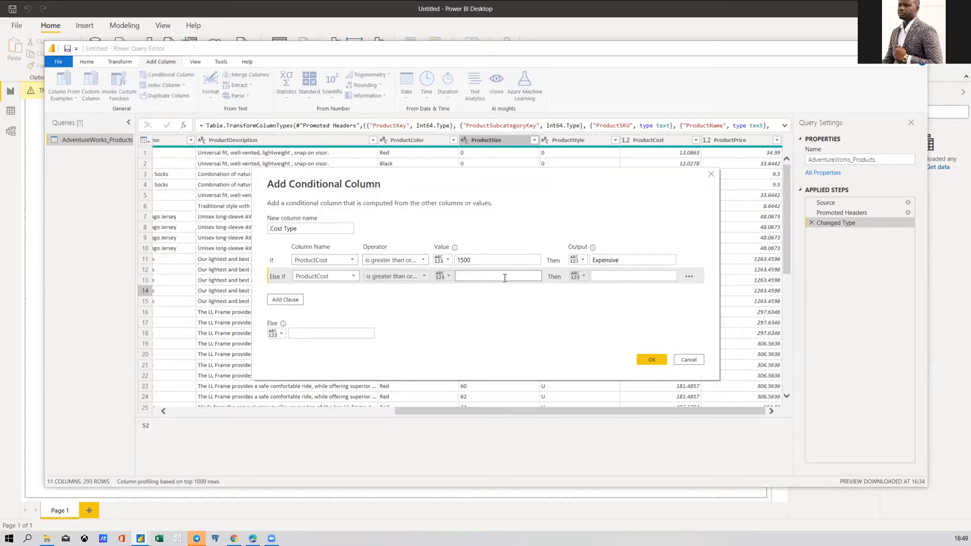
pyautogui.write('500')
pyautogui.press('BackSpace')
pyautogui.press('BackSpace')
pyautogui.press('BackSpace')
pyautogui.write('700')
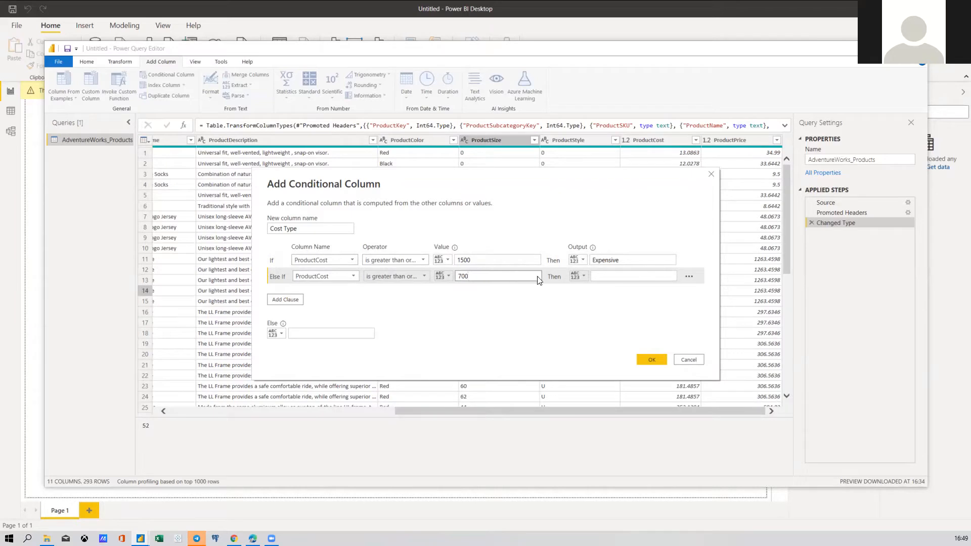
pyautogui.click(627, 278)
pyautogui.write('Affordable')
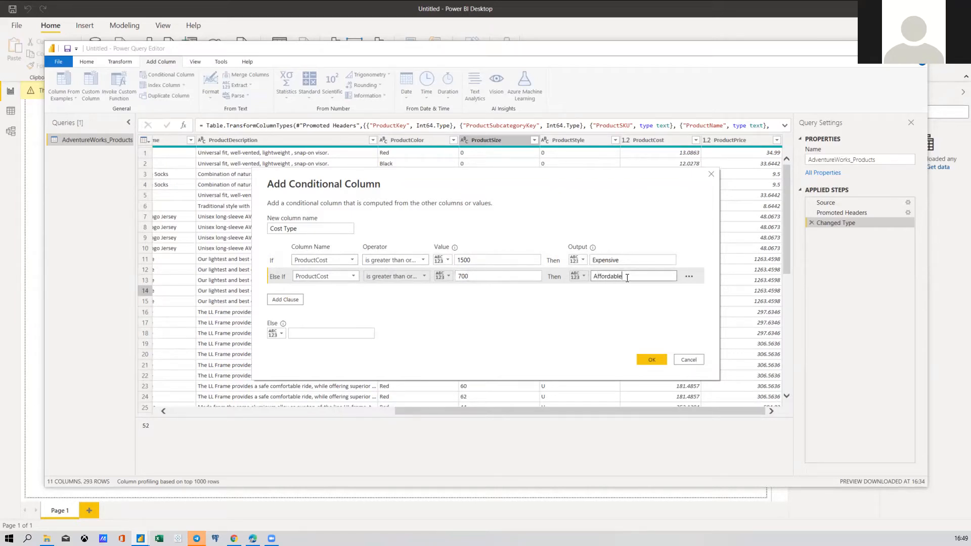
# Set the Else output to Cheap and create the Cost Type column
pyautogui.click(317, 334)
pyautogui.write('Cheap')
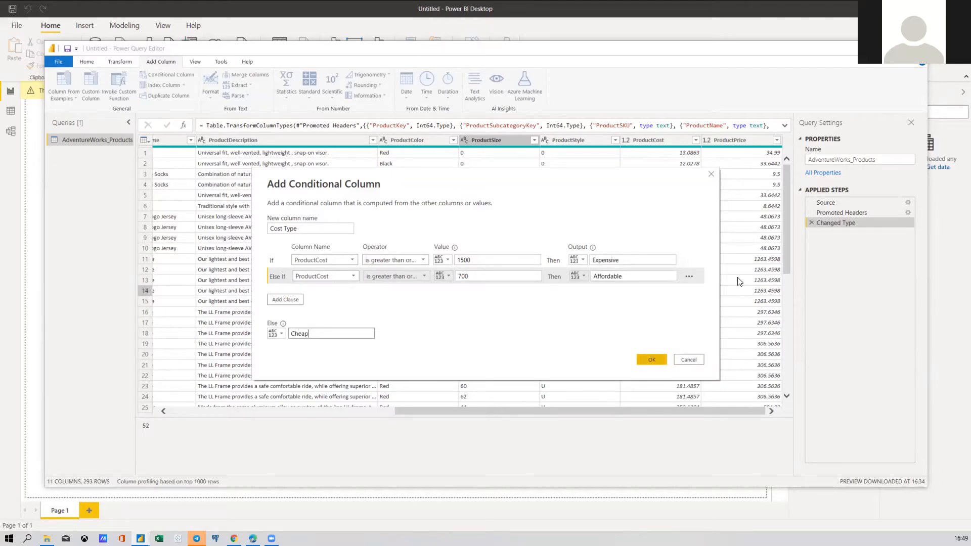
pyautogui.click(653, 359)
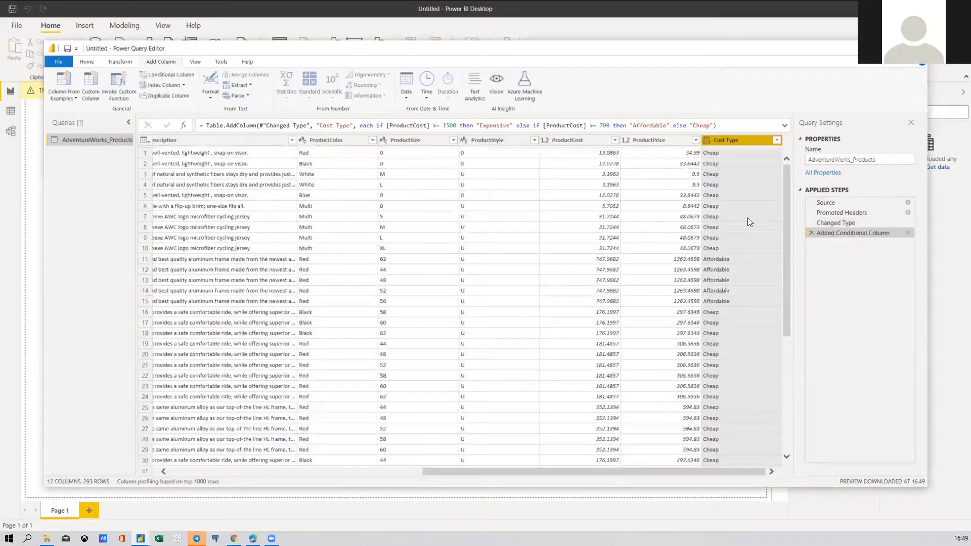
# Compare the ProductCost values with the Cost Type labels down the rows, and look back at the first columns of the products table
pyautogui.click(716, 152)
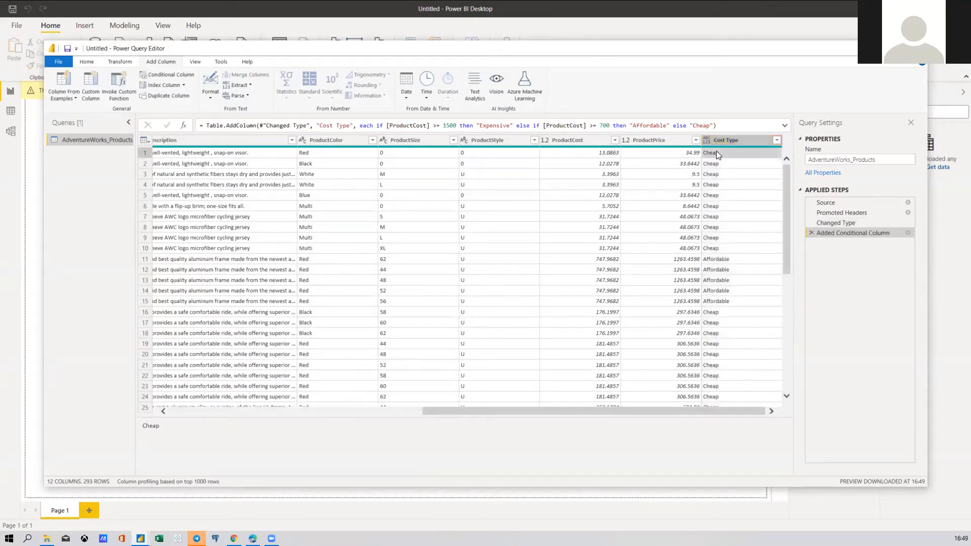
pyautogui.click(601, 158)
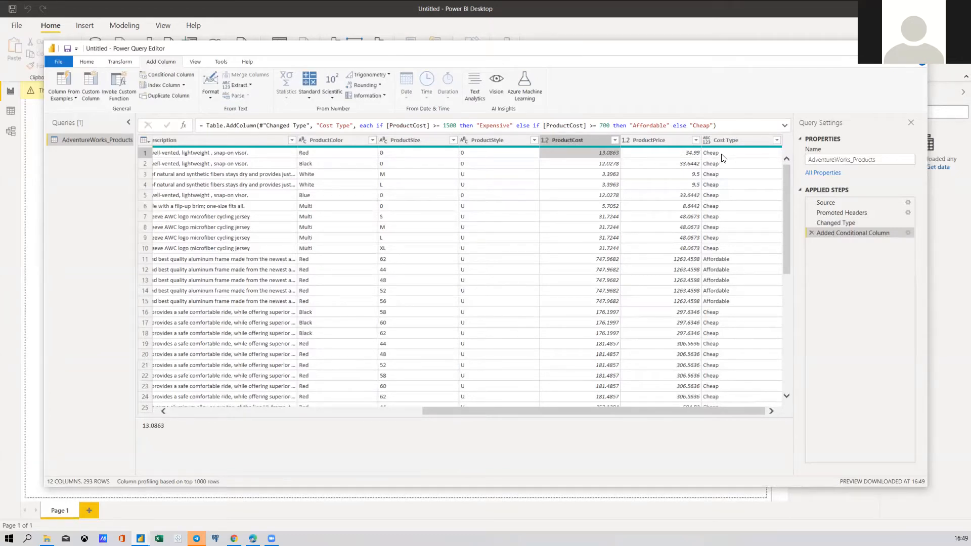
pyautogui.click(722, 155)
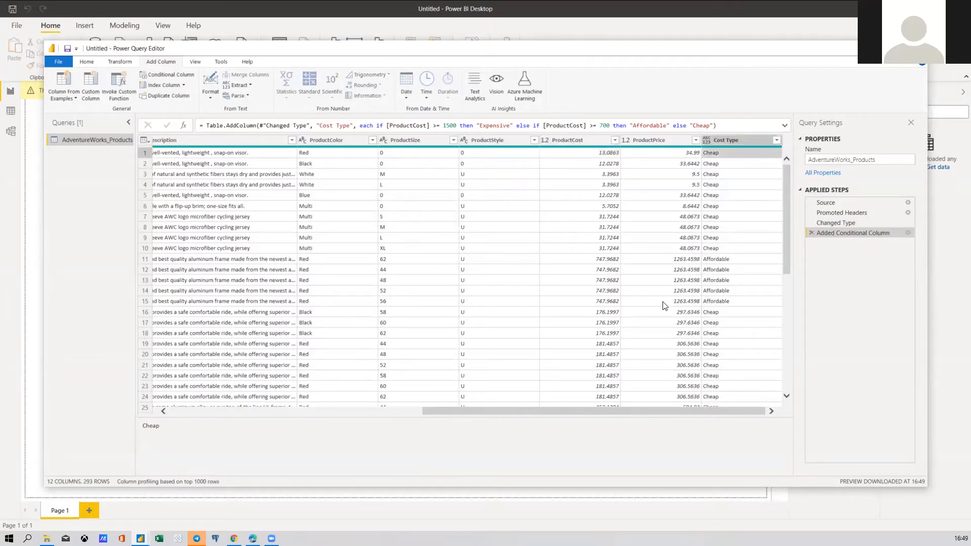
pyautogui.click(608, 260)
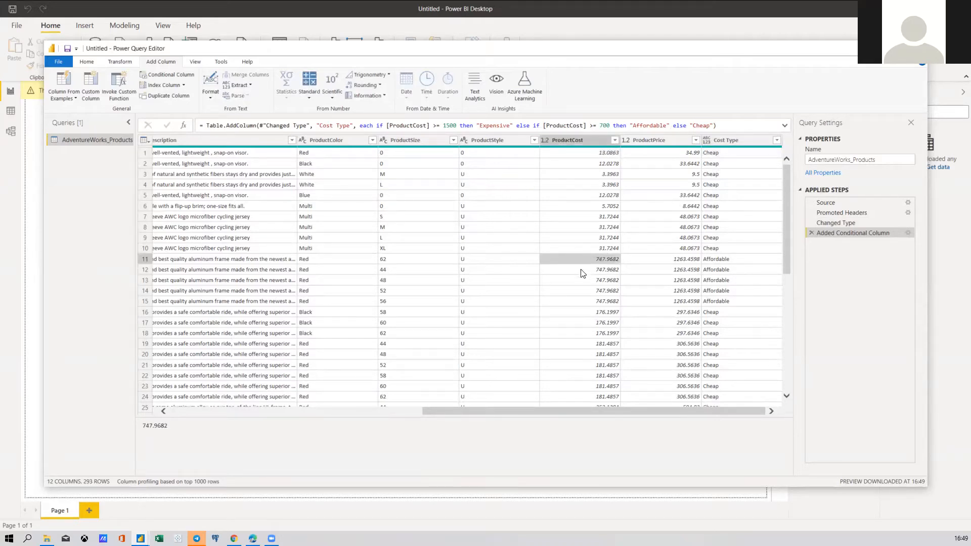
pyautogui.click(720, 260)
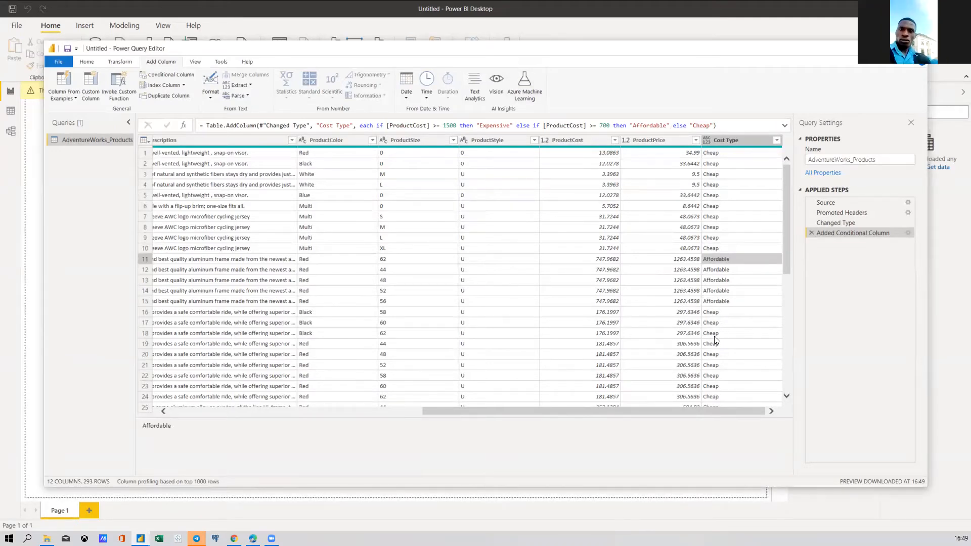
pyautogui.scroll(-5, 711, 344)
pyautogui.scroll(-3, 711, 344)
pyautogui.scroll(10, 712, 348)
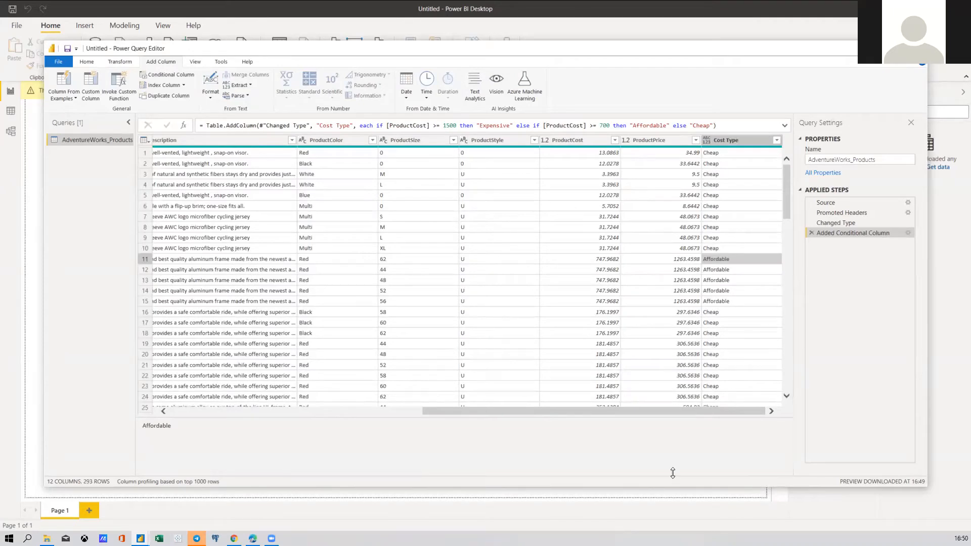
pyautogui.moveTo(674, 411); pyautogui.dragTo(422, 411)
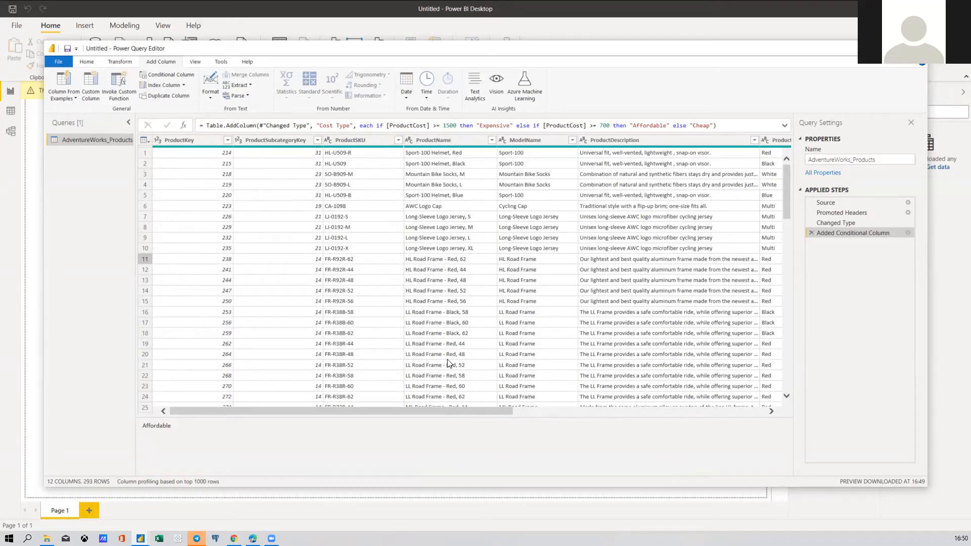
# Review the Cost Type column in the products query and close the Power Query Editor without applying the changes
pyautogui.hscroll(10, 715, 407)
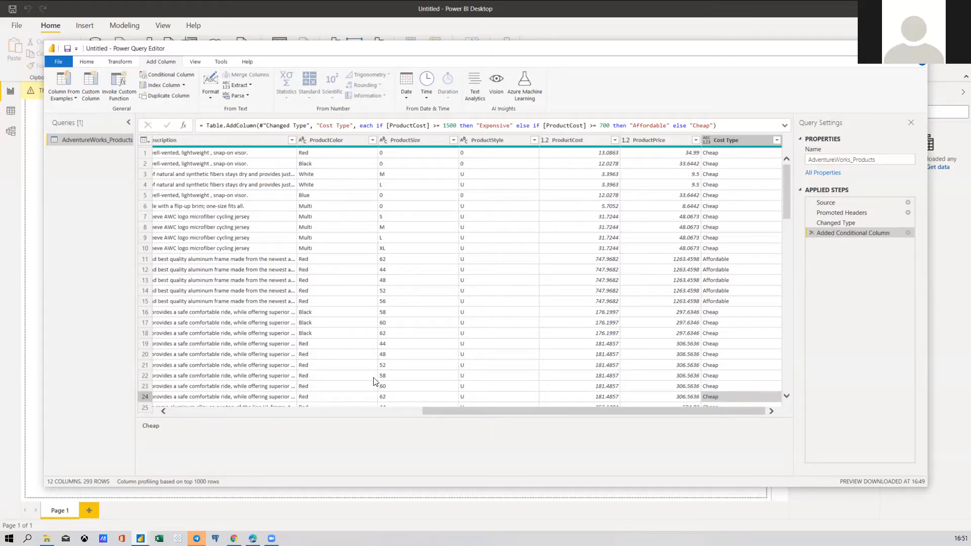
pyautogui.click(812, 234)
pyautogui.moveTo(458, 413); pyautogui.dragTo(390, 412)
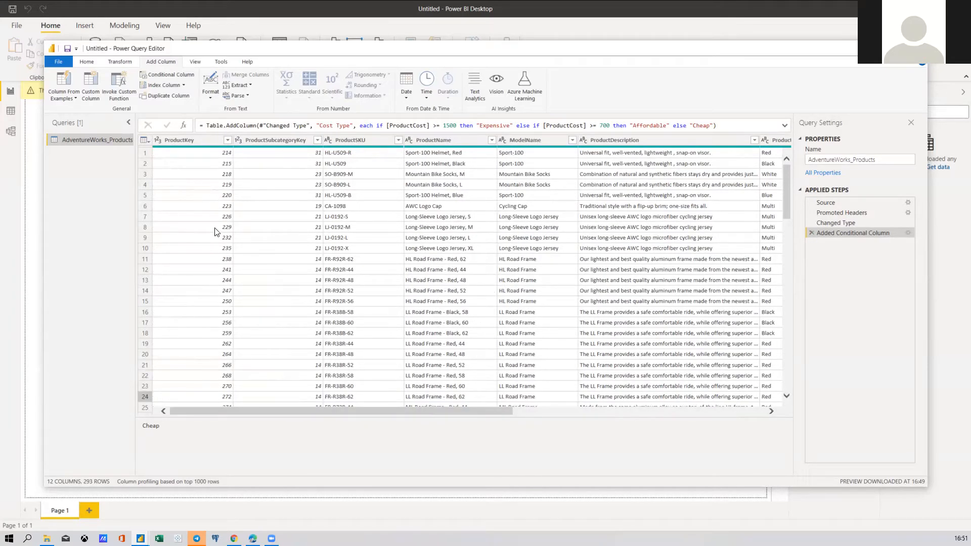
pyautogui.scroll(-3, 218, 240)
pyautogui.scroll(3, 215, 165)
pyautogui.click(916, 49)
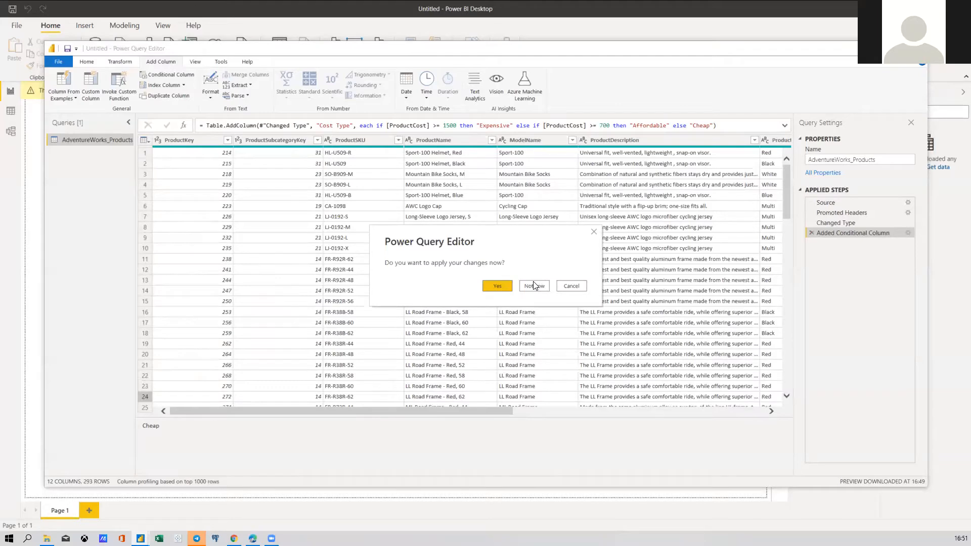
pyautogui.click(534, 286)
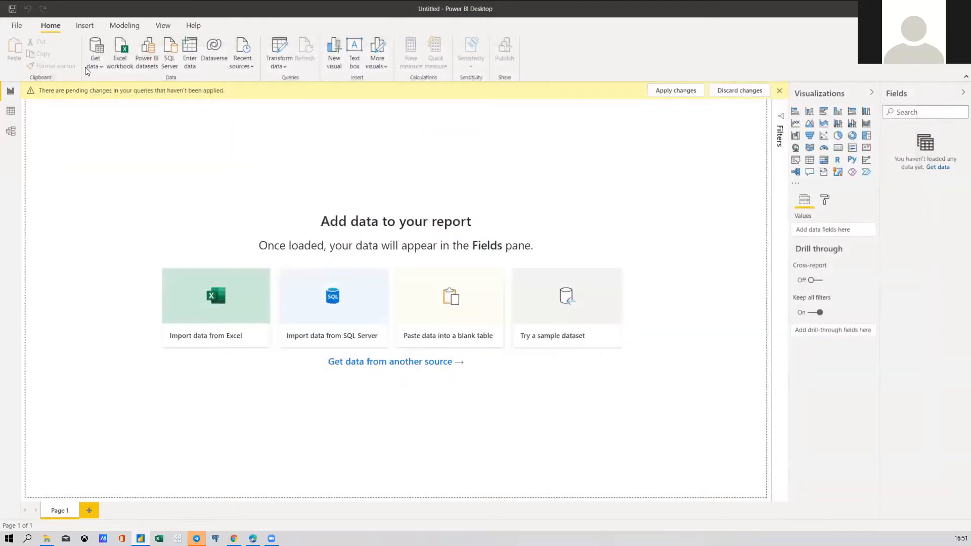
pyautogui.click(103, 58)
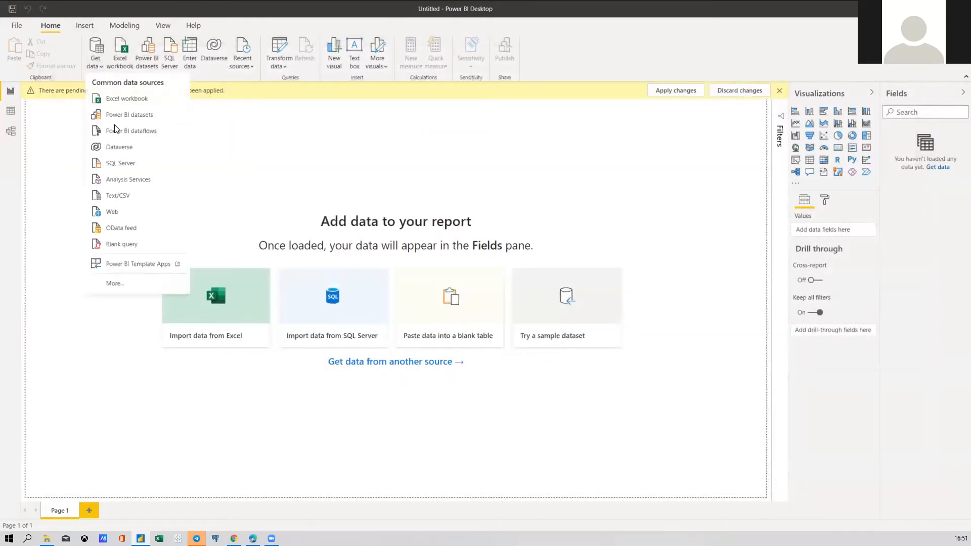
pyautogui.click(121, 195)
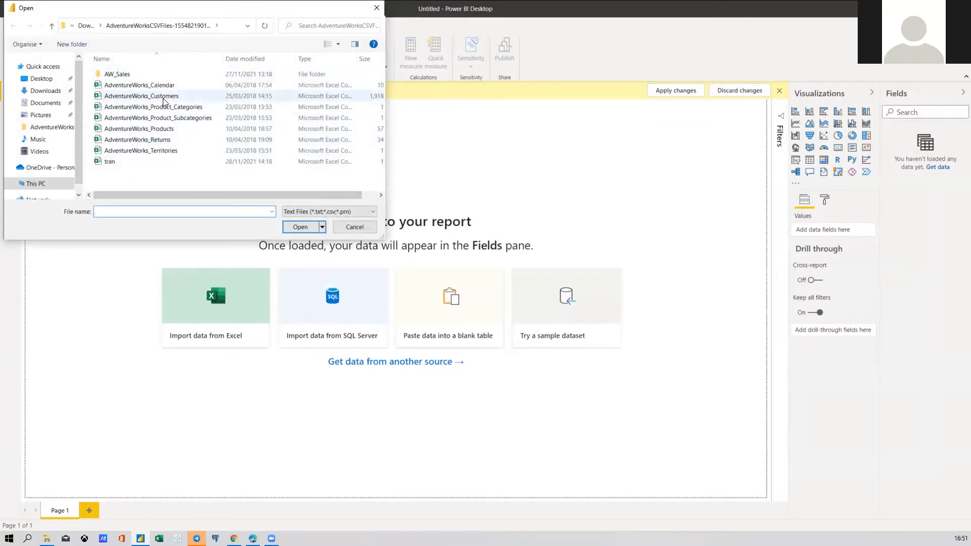
pyautogui.doubleClick(163, 100)
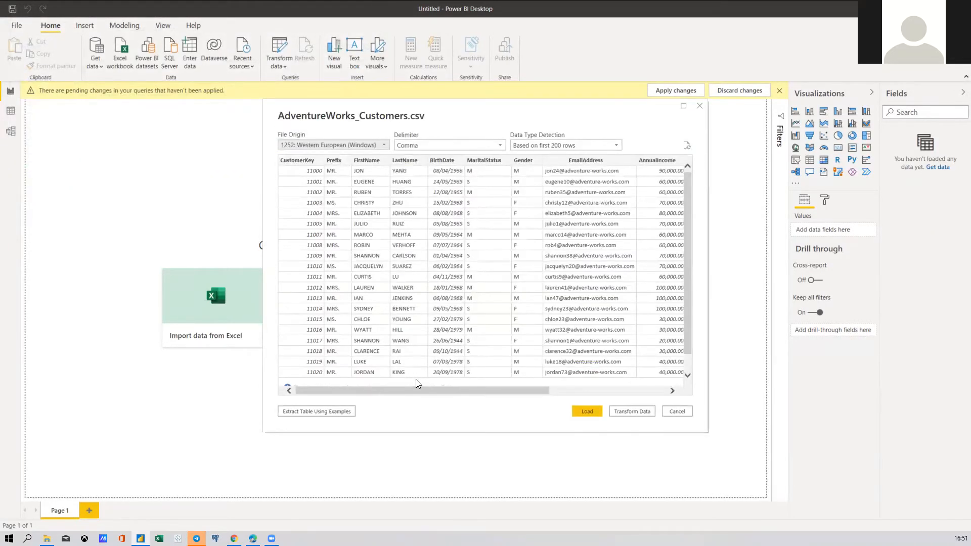
pyautogui.moveTo(422, 389); pyautogui.dragTo(485, 384)
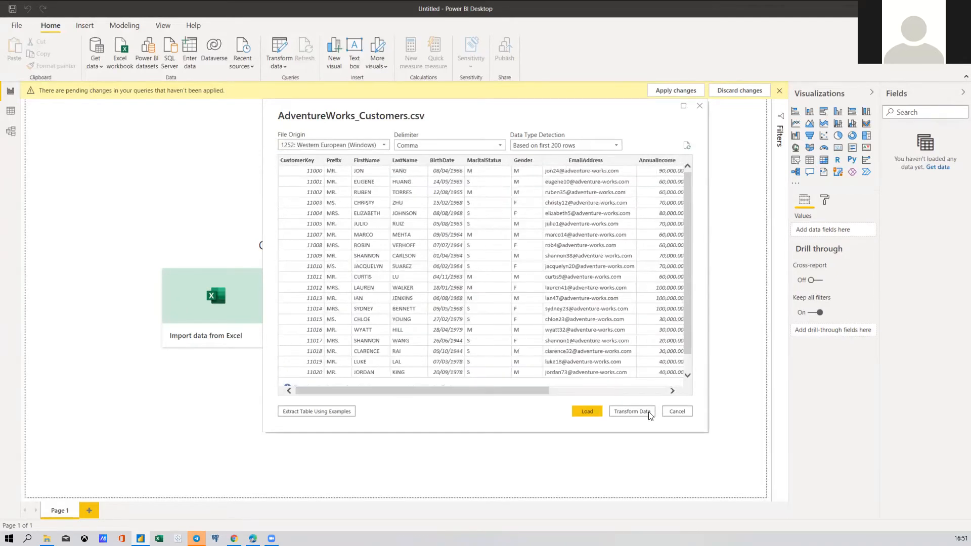
pyautogui.click(677, 411)
# Import AdventureWorks_Sales_2015.csv from the AW_Sales folder and open it for transformation in the Power Query Editor
pyautogui.click(95, 64)
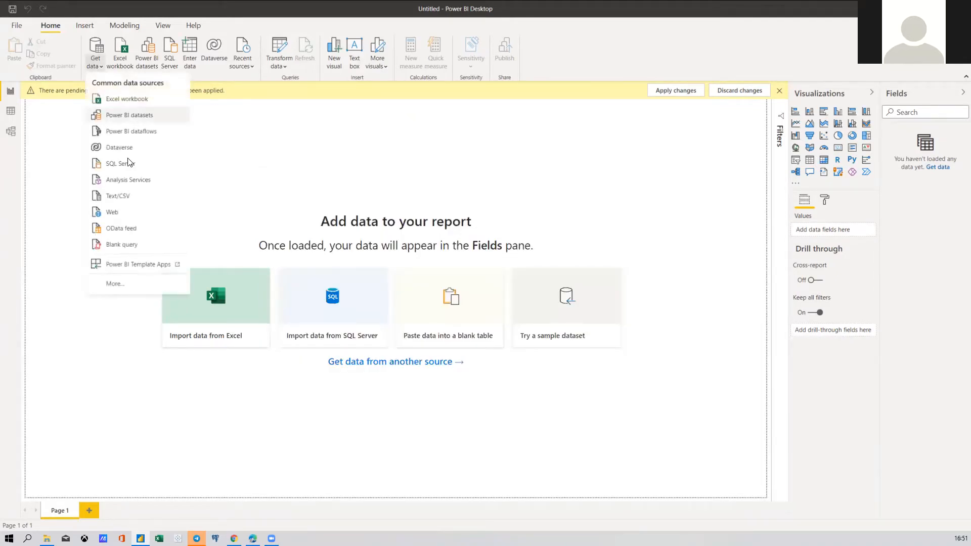
pyautogui.click(111, 196)
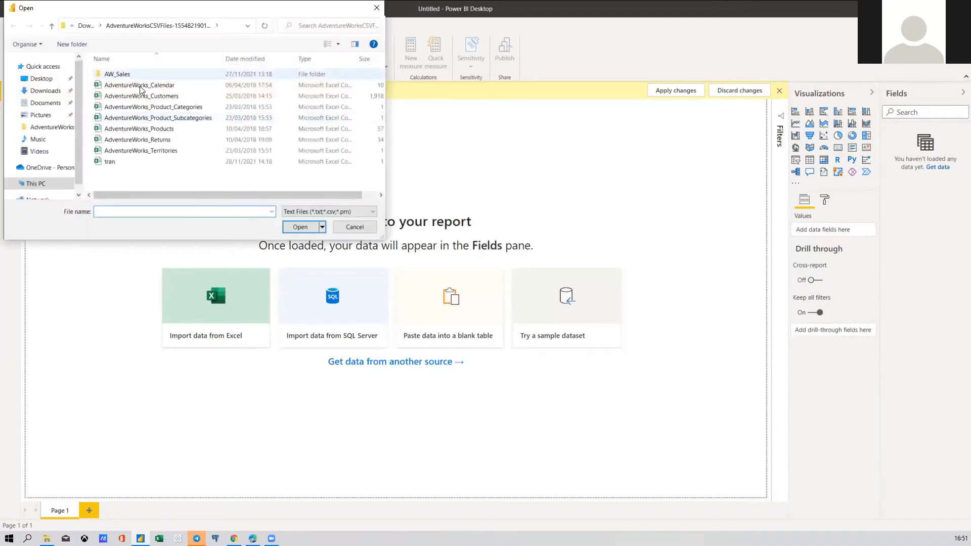
pyautogui.doubleClick(147, 74)
pyautogui.press('Escape')
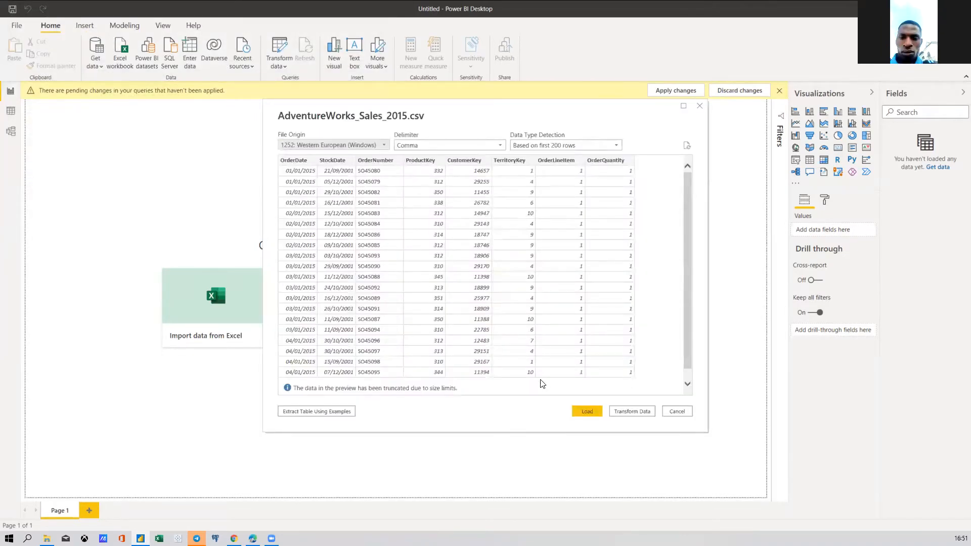
pyautogui.click(623, 411)
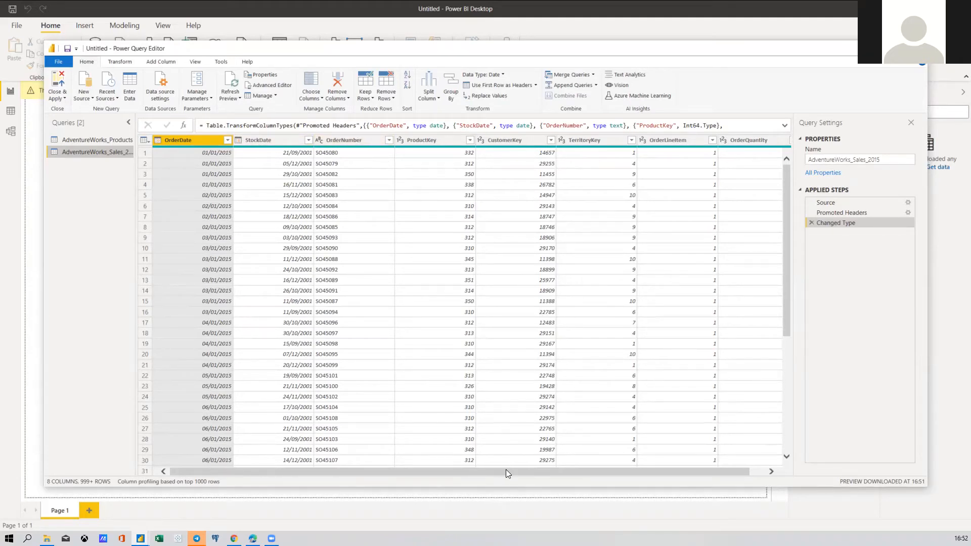
# Filter the ProductKey column of the 2015 sales query to show only product 310
pyautogui.moveTo(531, 472); pyautogui.dragTo(641, 477)
pyautogui.click(470, 140)
pyautogui.scroll(-5, 360, 323)
pyautogui.scroll(3, 360, 323)
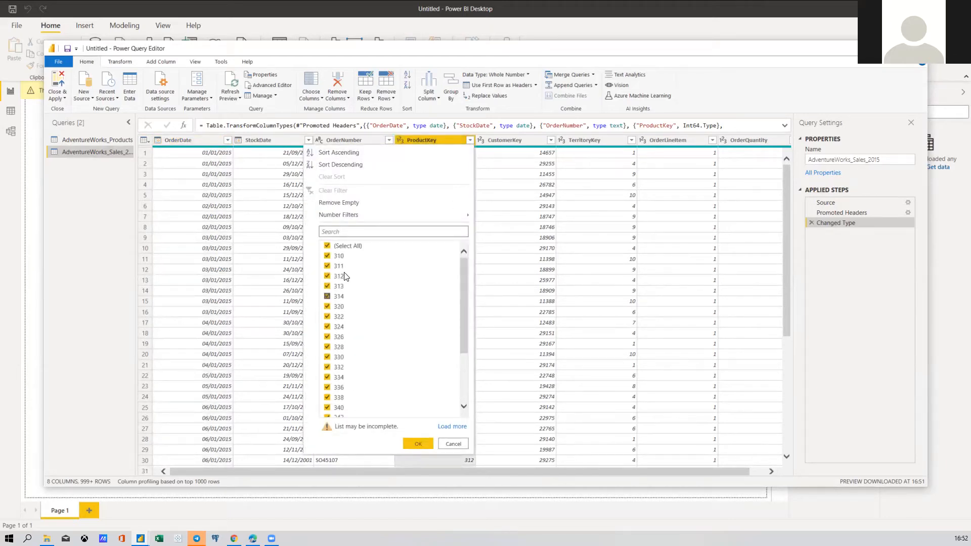
pyautogui.click(326, 246)
pyautogui.click(327, 256)
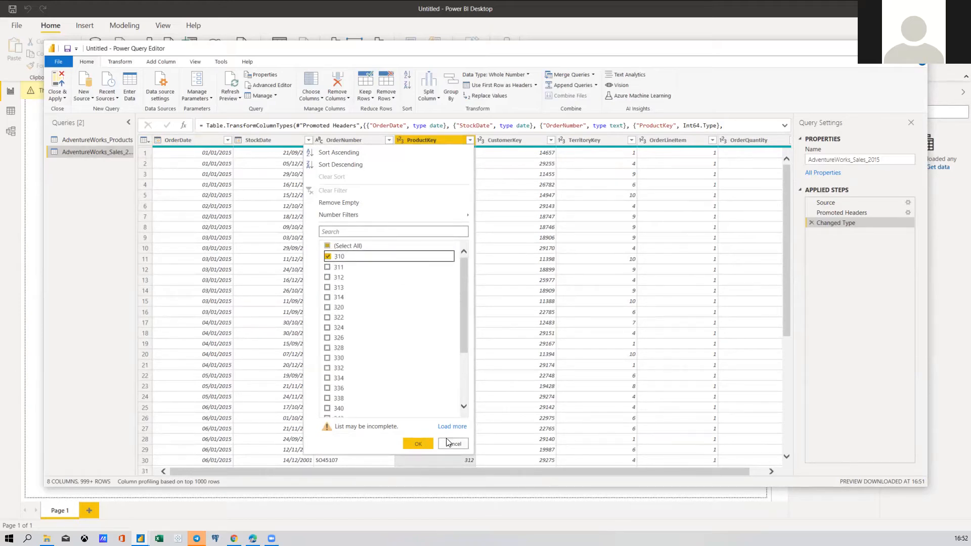
pyautogui.click(425, 442)
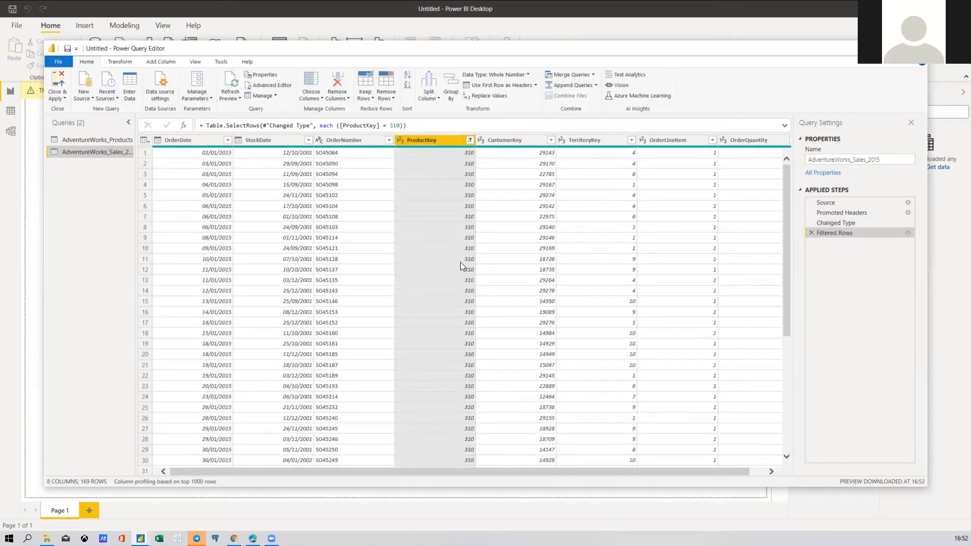
# Examine the available ProductKey filter values and look through all the sales rows for product 310
pyautogui.click(470, 140)
pyautogui.scroll(-3, 383, 288)
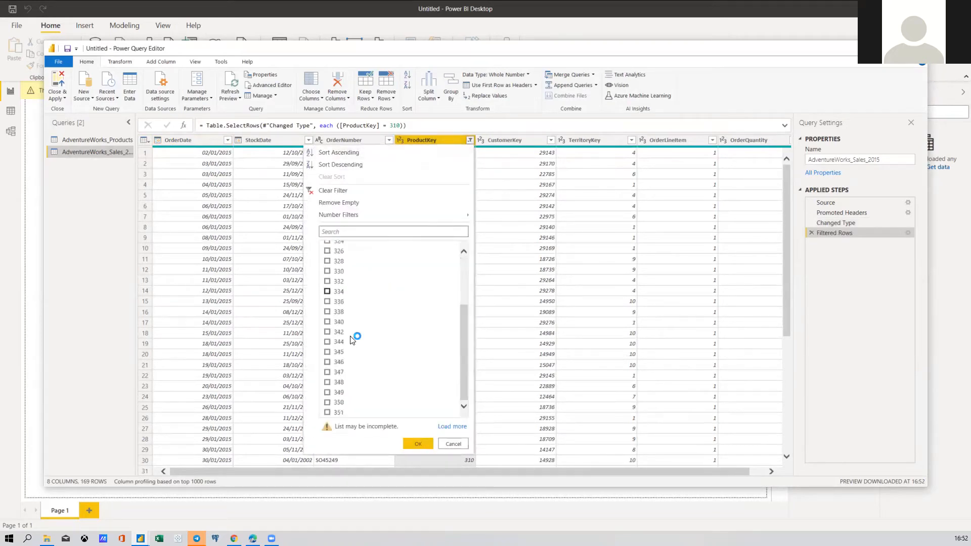
pyautogui.scroll(3, 347, 305)
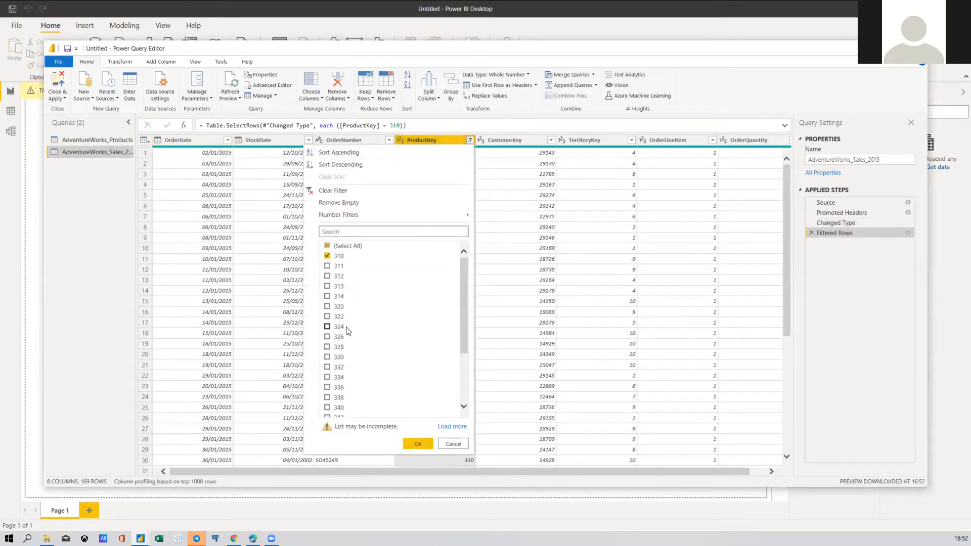
pyautogui.scroll(-1, 352, 288)
pyautogui.scroll(1, 348, 290)
pyautogui.click(418, 444)
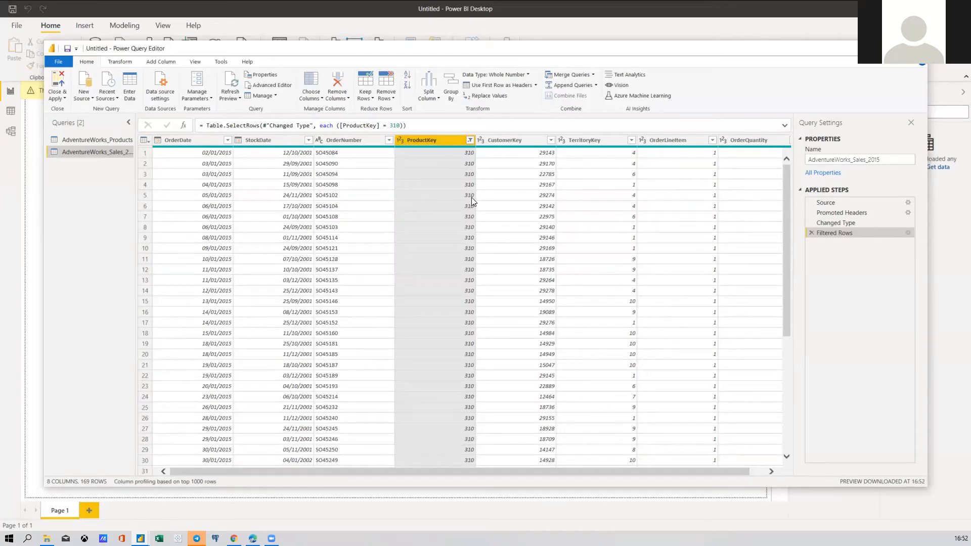
pyautogui.scroll(-10, 451, 247)
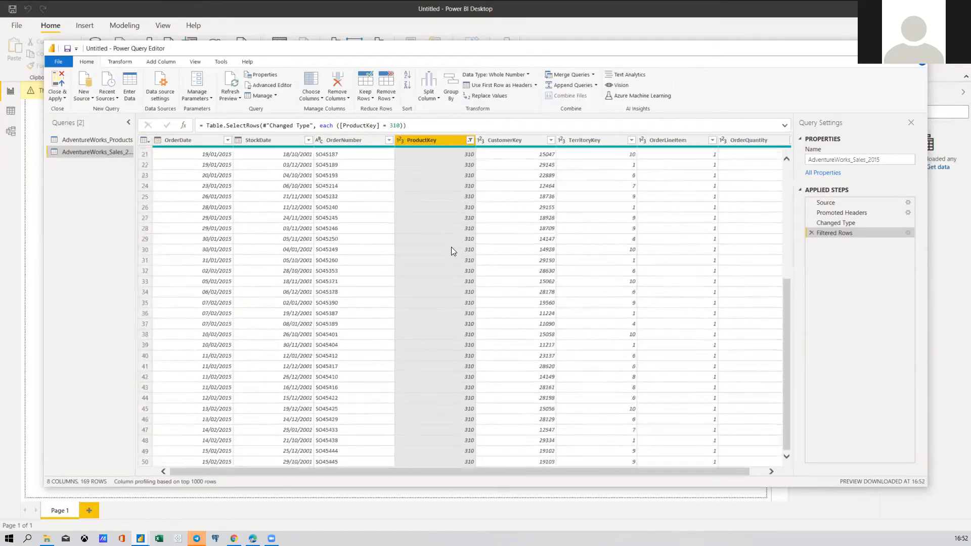
pyautogui.scroll(-15, 440, 235)
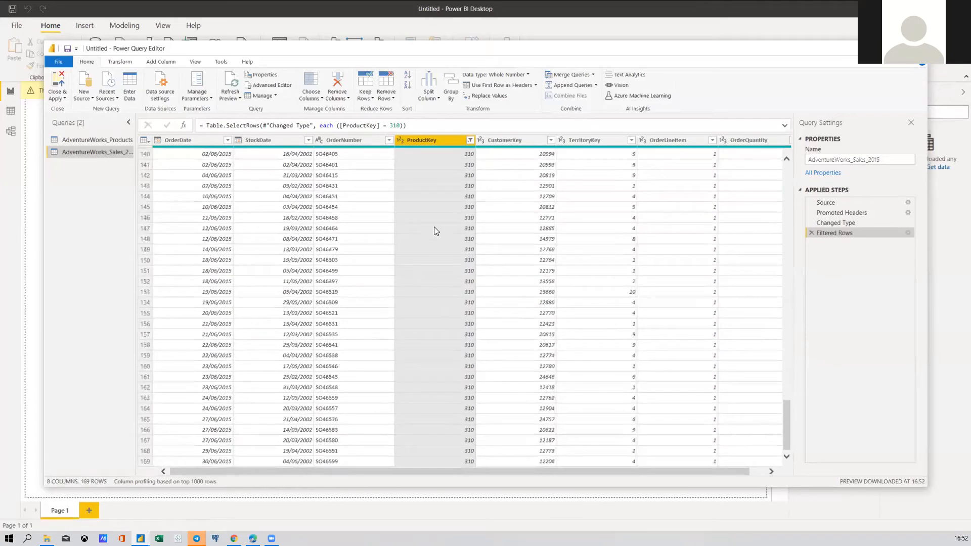
pyautogui.scroll(20, 434, 246)
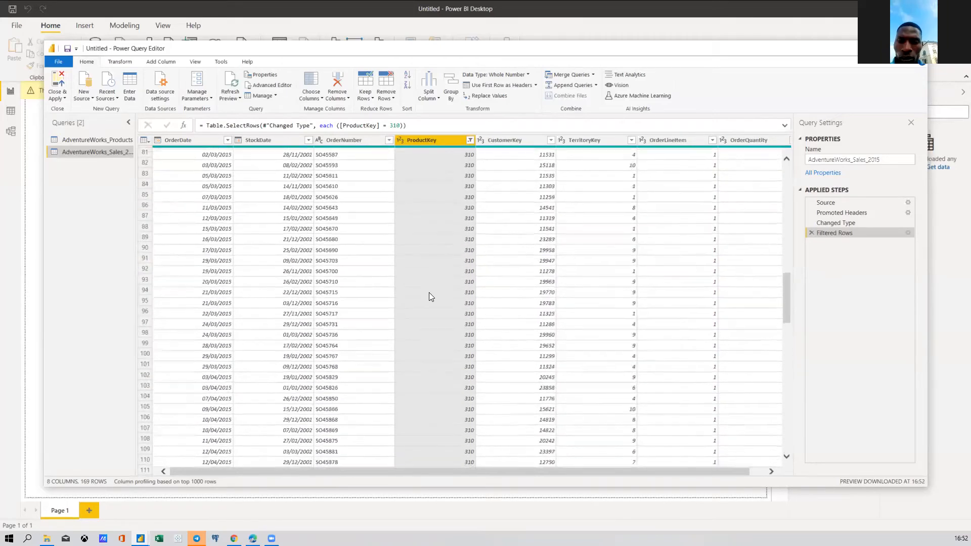
pyautogui.scroll(-9, 430, 277)
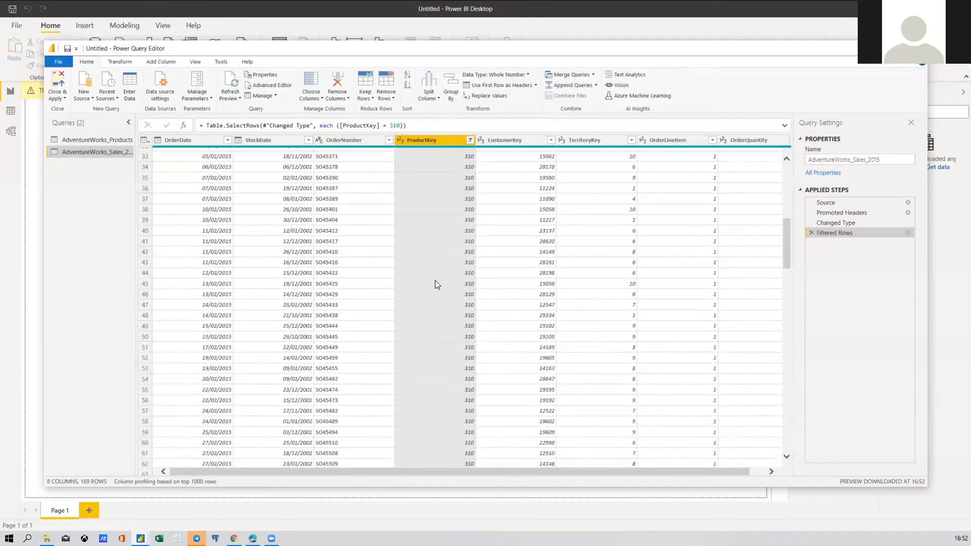
pyautogui.scroll(10, 438, 289)
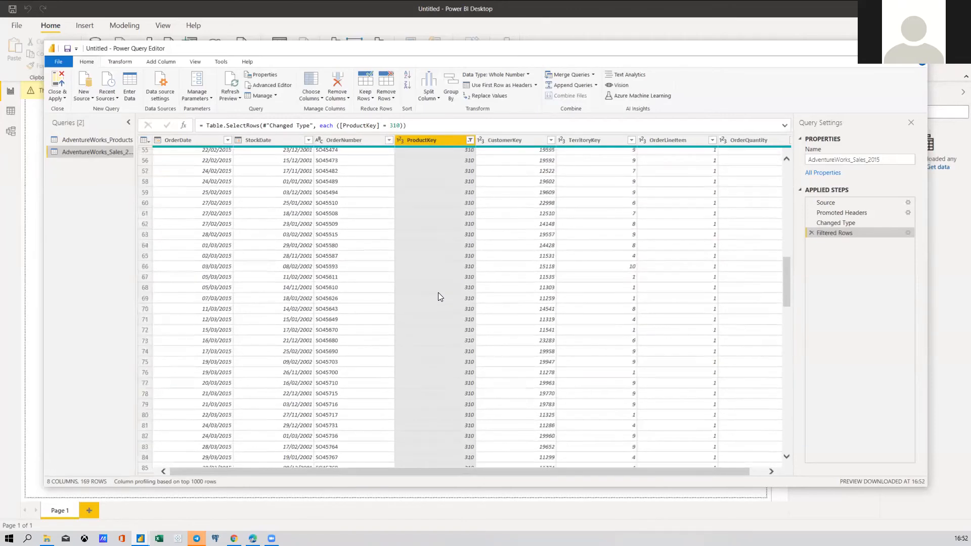
pyautogui.scroll(7, 438, 296)
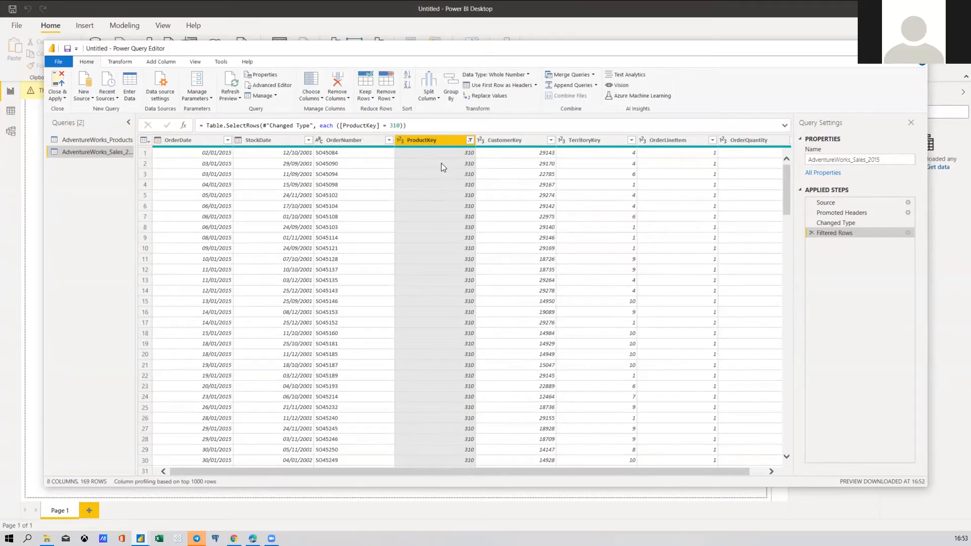
# Change the ProductKey filter to show only product 311 and look through its sales rows
pyautogui.click(470, 140)
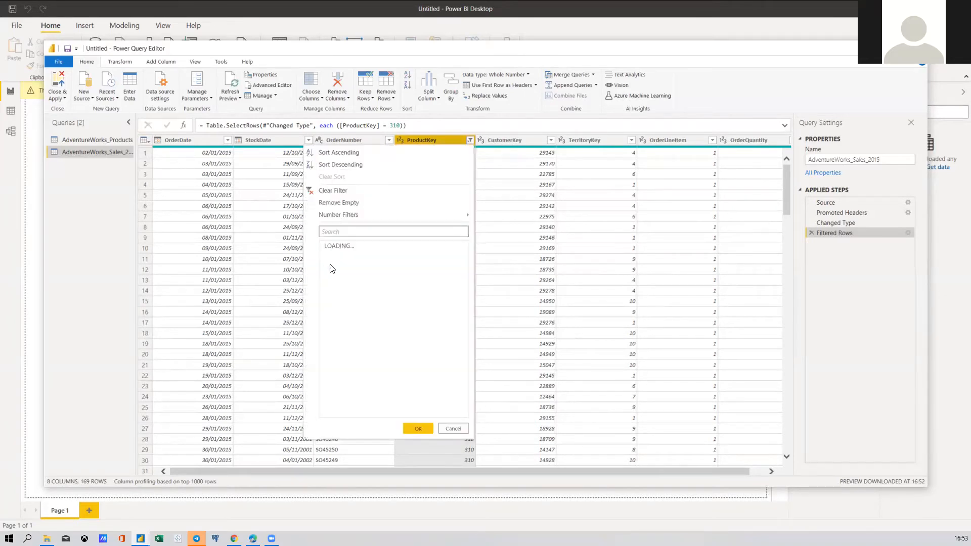
pyautogui.click(329, 257)
pyautogui.click(328, 267)
pyautogui.click(423, 438)
pyautogui.scroll(-8, 466, 207)
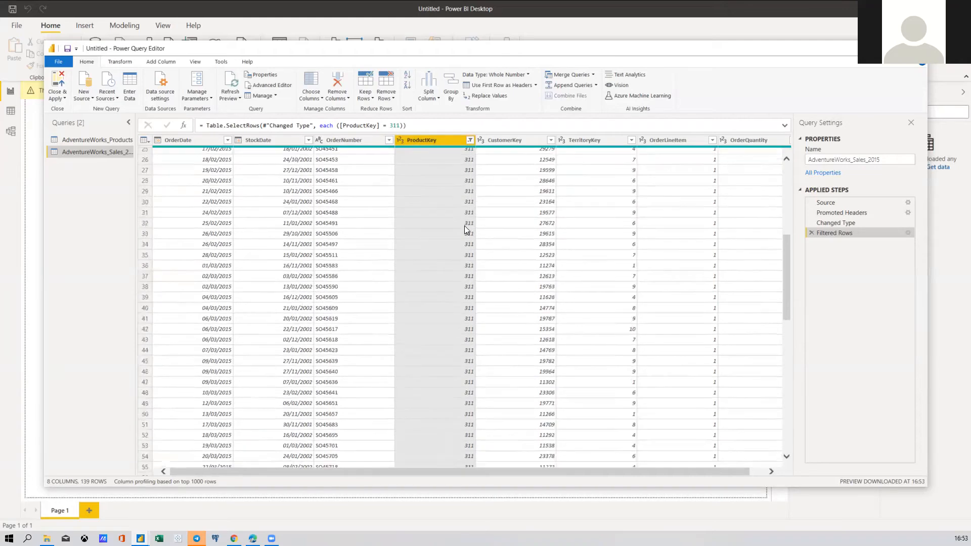
pyautogui.scroll(-6, 465, 227)
pyautogui.scroll(14, 463, 233)
# Reselect all ProductKey values and delete the Filtered Rows and Changed Type steps from the sales query
pyautogui.click(470, 140)
pyautogui.click(328, 247)
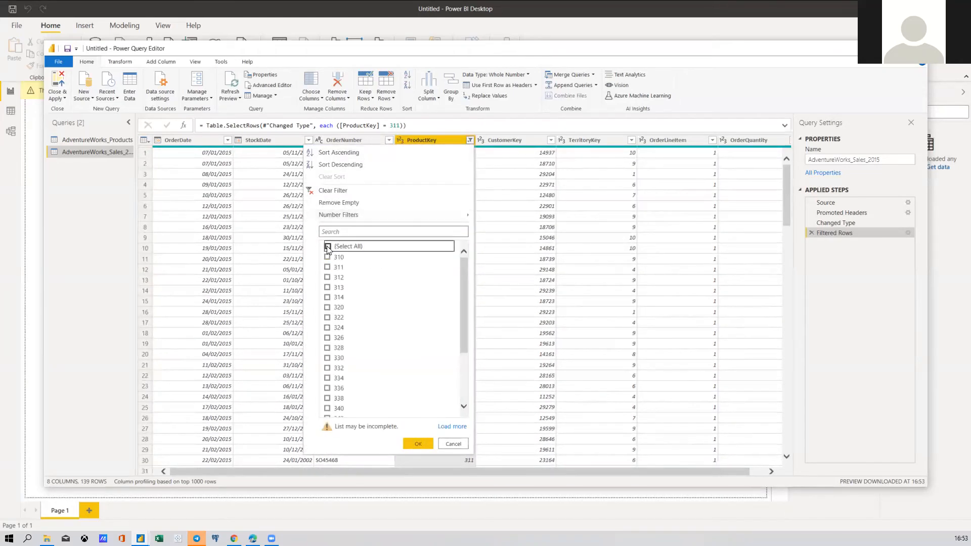
pyautogui.click(418, 444)
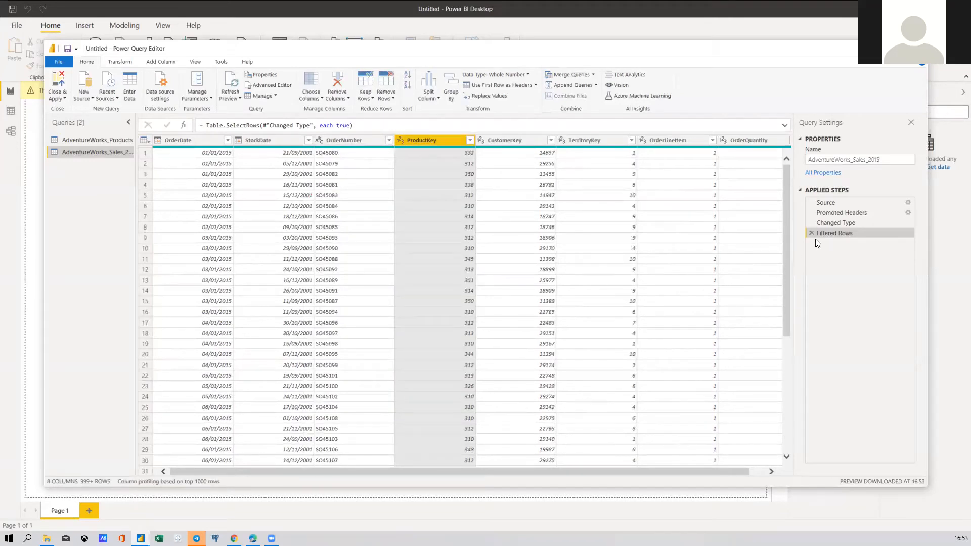
pyautogui.press('Delete')
pyautogui.press('Delete')
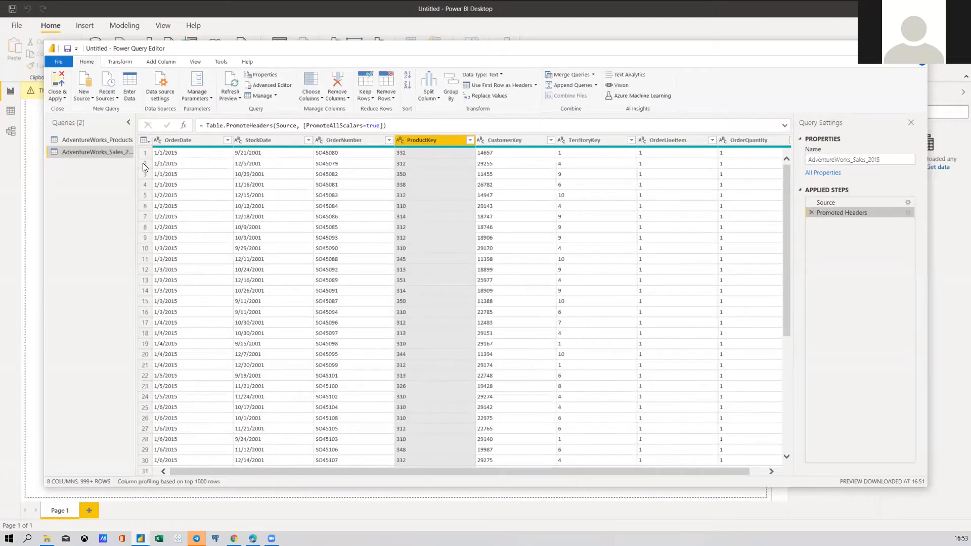
# Show the Transform commands, shrink the Power Query Editor window and move it to expose the report canvas behind it
pyautogui.click(154, 62)
pyautogui.click(135, 64)
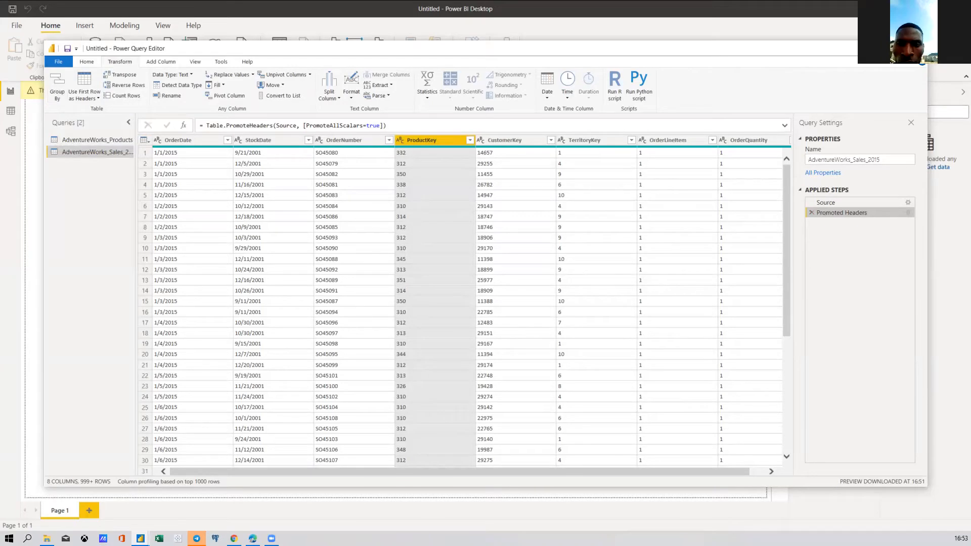
pyautogui.click(893, 49)
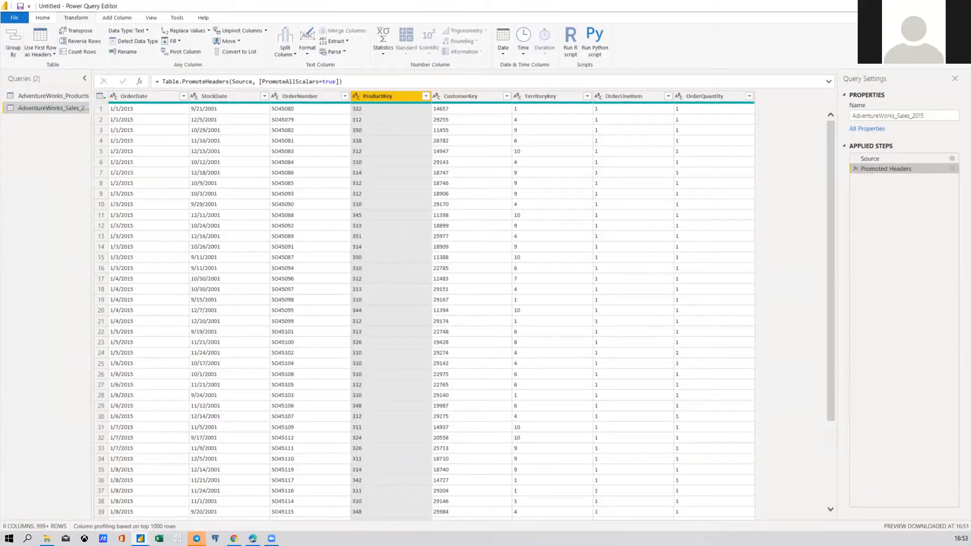
pyautogui.click(936, 6)
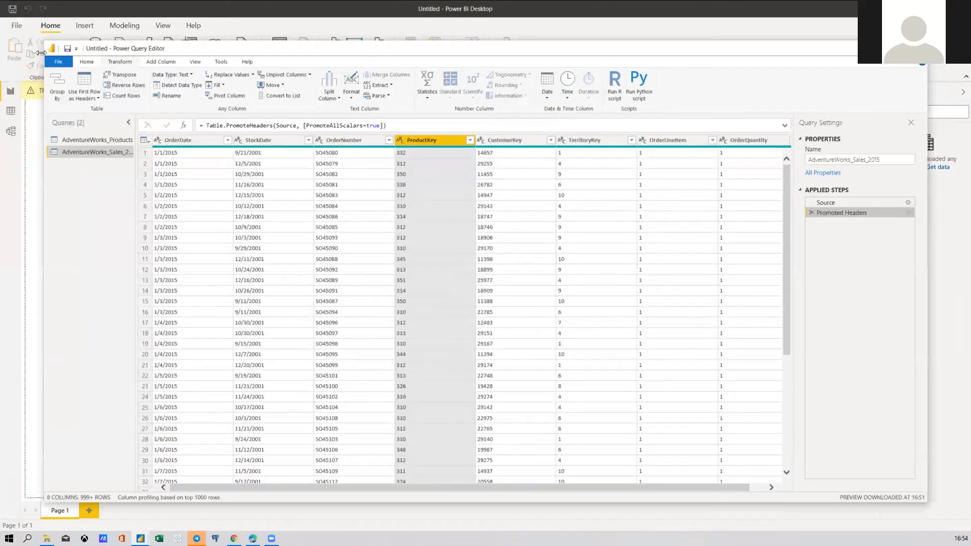
pyautogui.moveTo(41, 40); pyautogui.dragTo(144, 63)
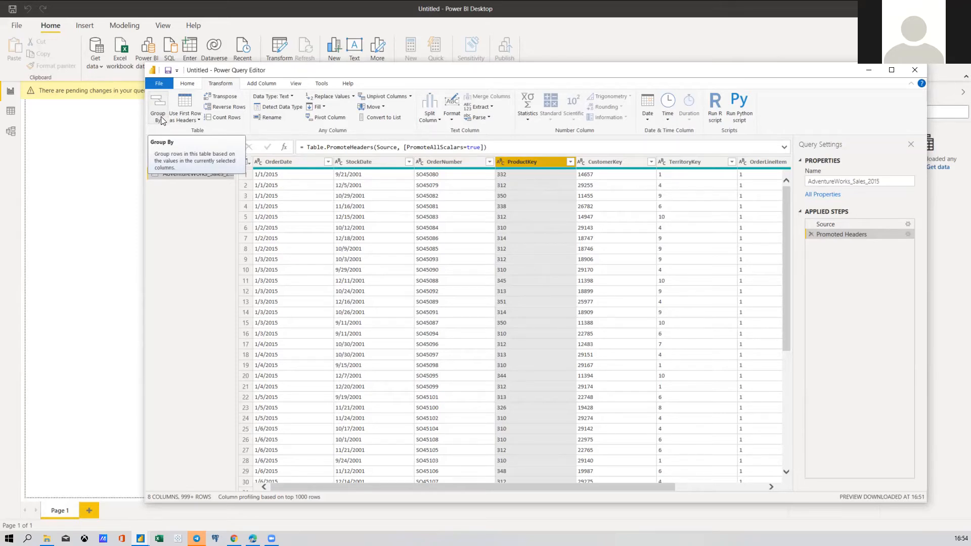
pyautogui.moveTo(369, 73); pyautogui.dragTo(749, 139)
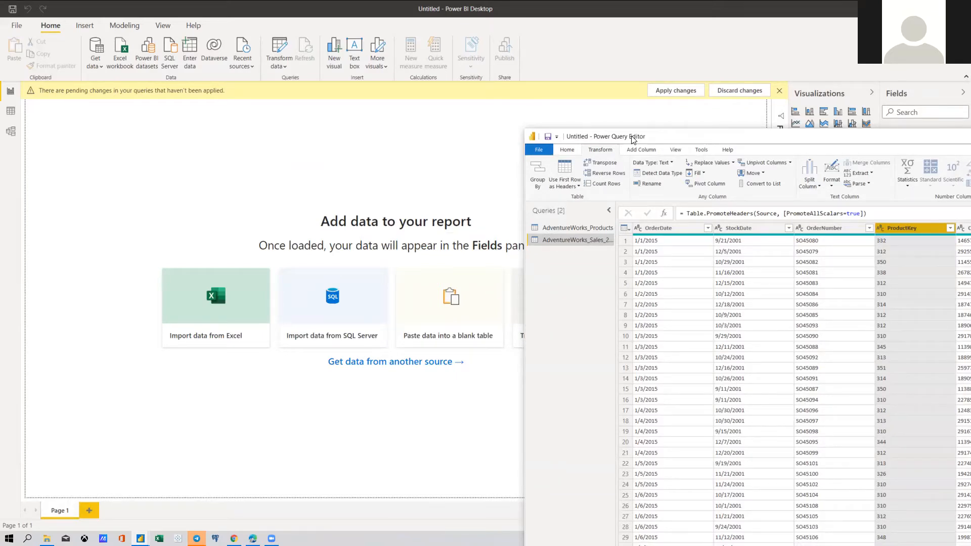
pyautogui.moveTo(632, 139); pyautogui.dragTo(543, 165)
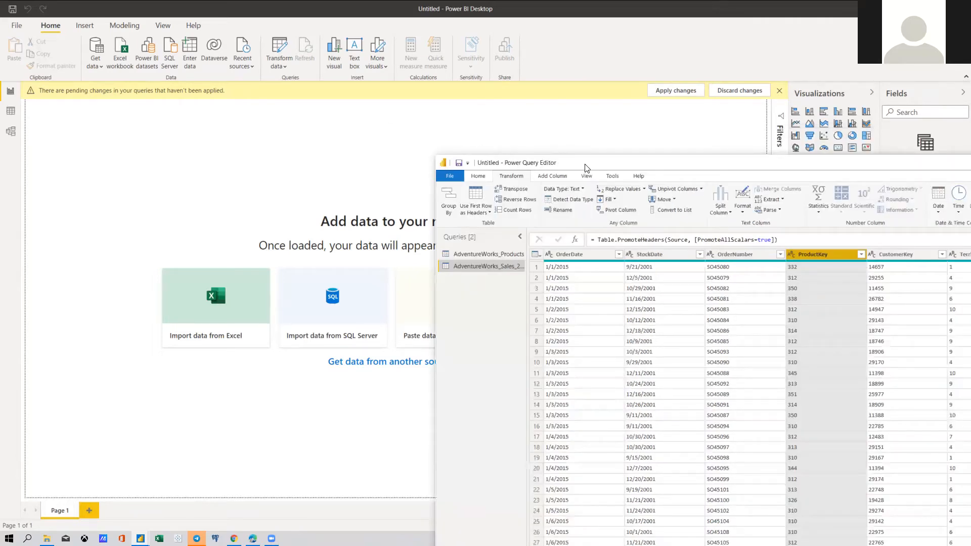
# Move the Power Query Editor fully into view and start grouping the sales rows with ProductKey as the grouping column
pyautogui.moveTo(592, 164)
pyautogui.mouseDown()
pyautogui.moveTo(566, 161)
pyautogui.moveTo(589, 169)
pyautogui.mouseUp()
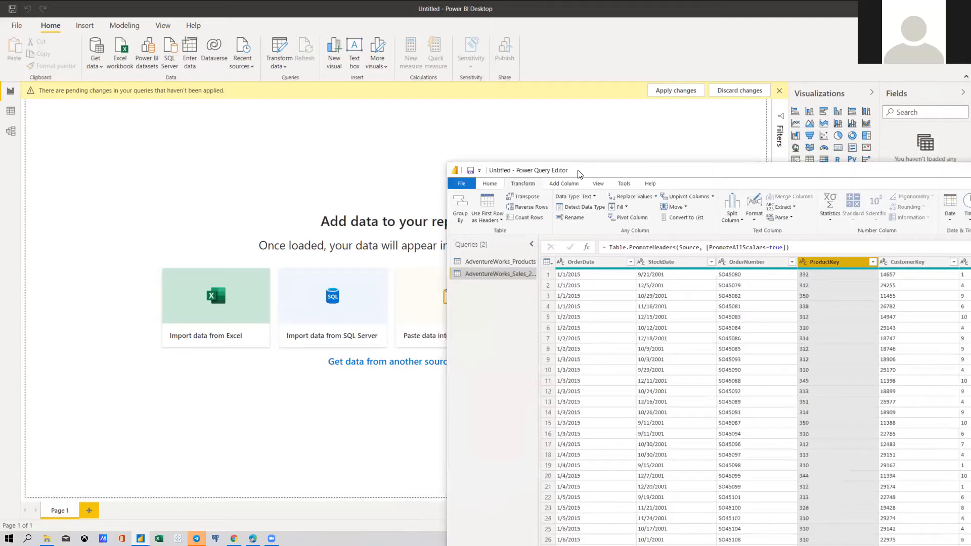
pyautogui.moveTo(258, 81); pyautogui.dragTo(258, 81)
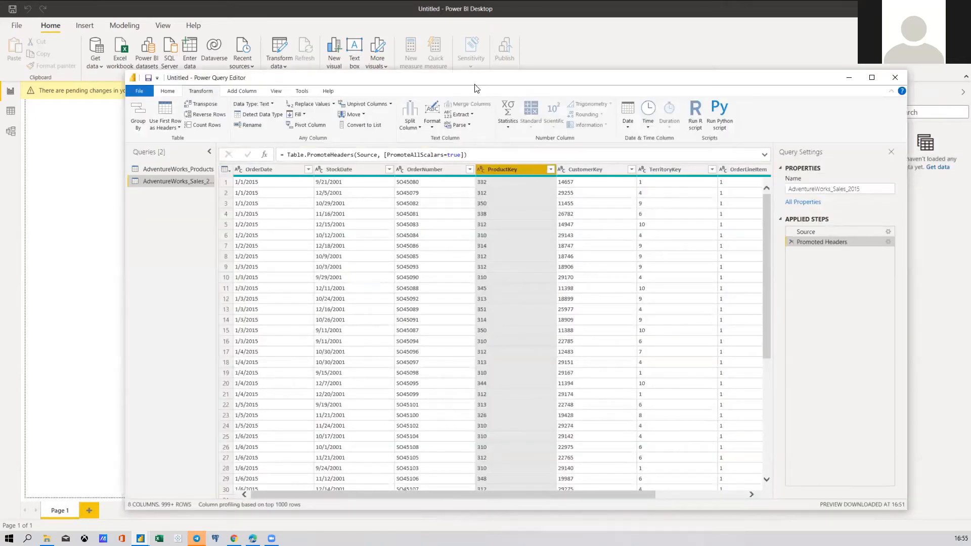
pyautogui.click(143, 116)
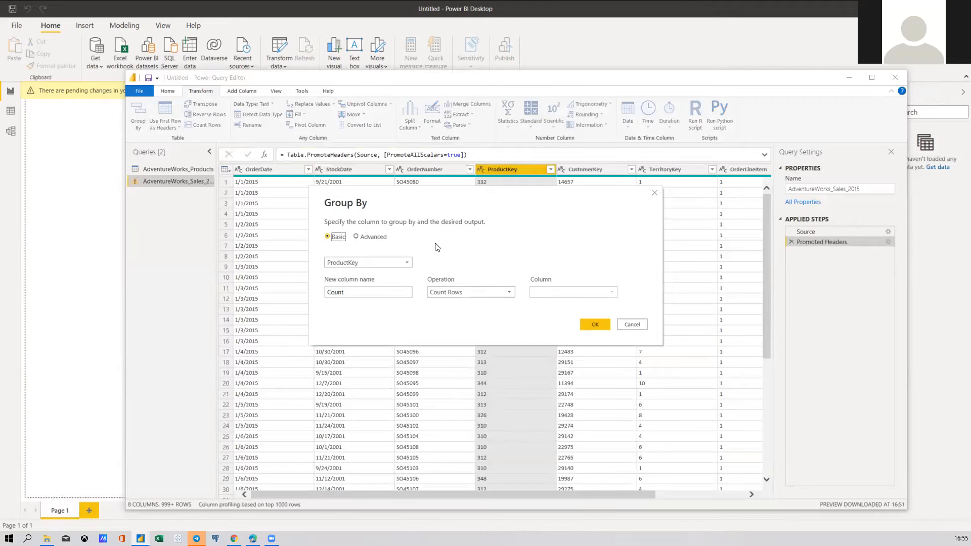
pyautogui.click(402, 263)
pyautogui.click(402, 263)
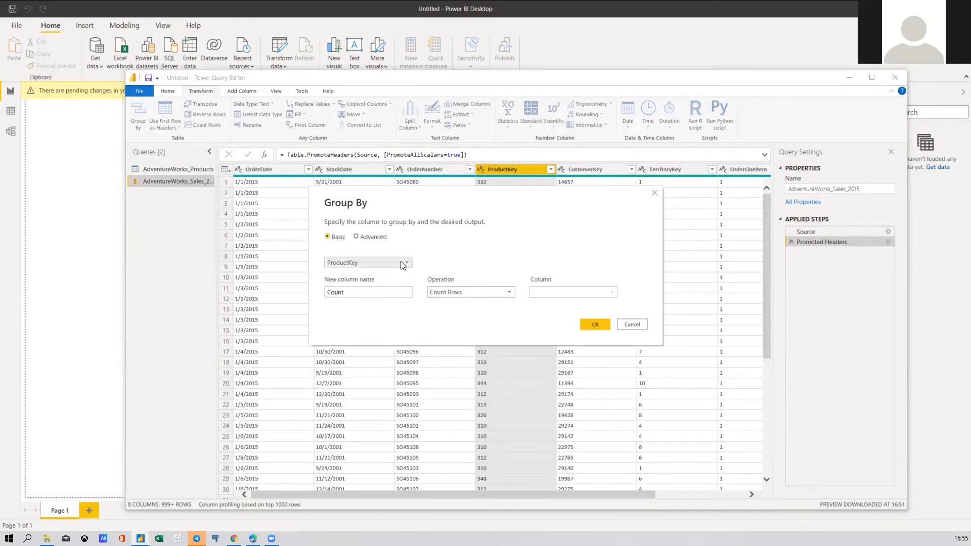
pyautogui.click(403, 263)
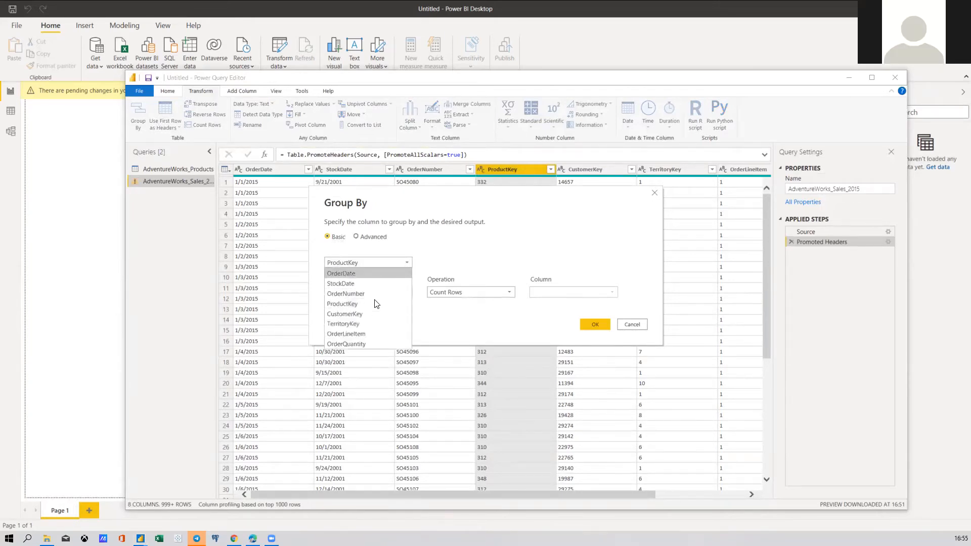
pyautogui.click(400, 264)
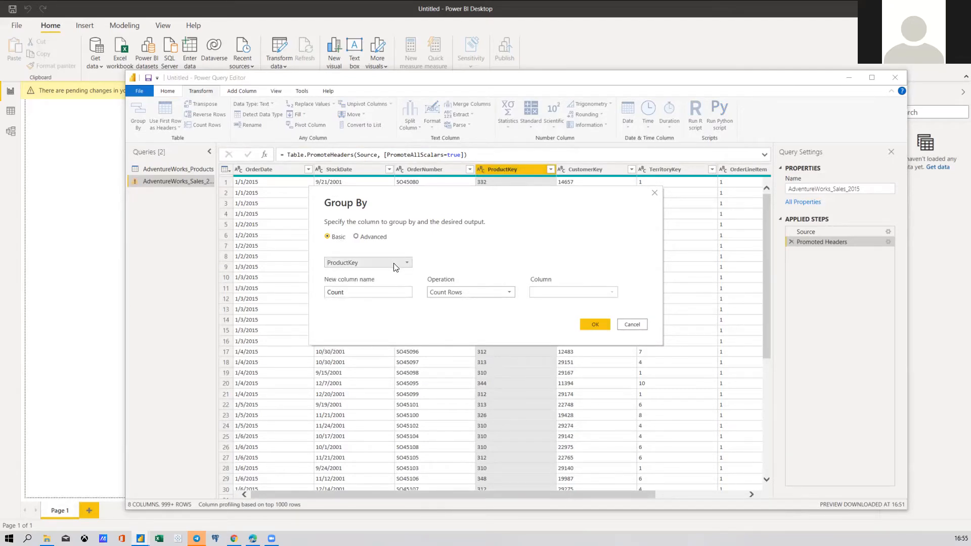
# Name the grouping's new column Product_KEY_GROUP and set its operation to Count Rows
pyautogui.moveTo(357, 292); pyautogui.dragTo(324, 294)
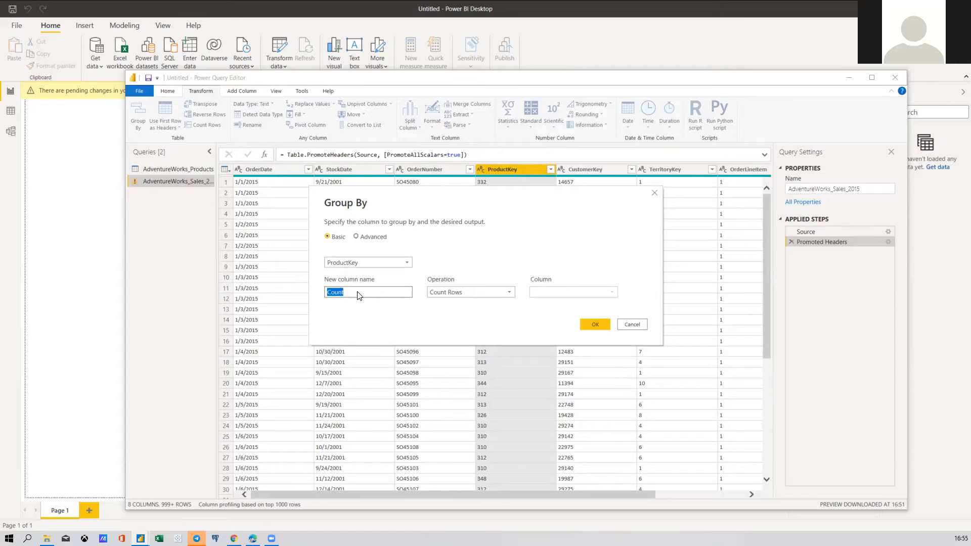
pyautogui.write('Product')
pyautogui.write('_KEY_GROUP')
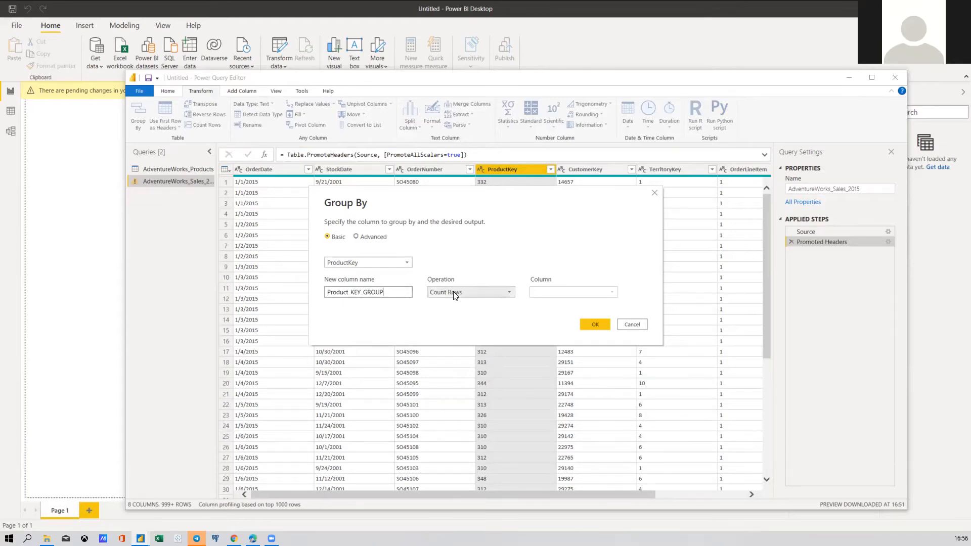
pyautogui.click(486, 293)
pyautogui.click(490, 296)
pyautogui.click(489, 295)
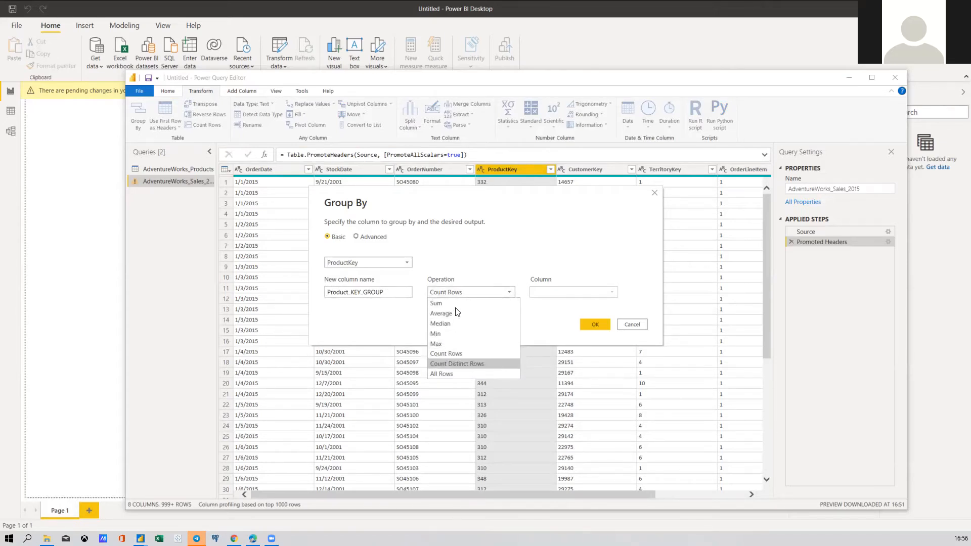
pyautogui.click(460, 354)
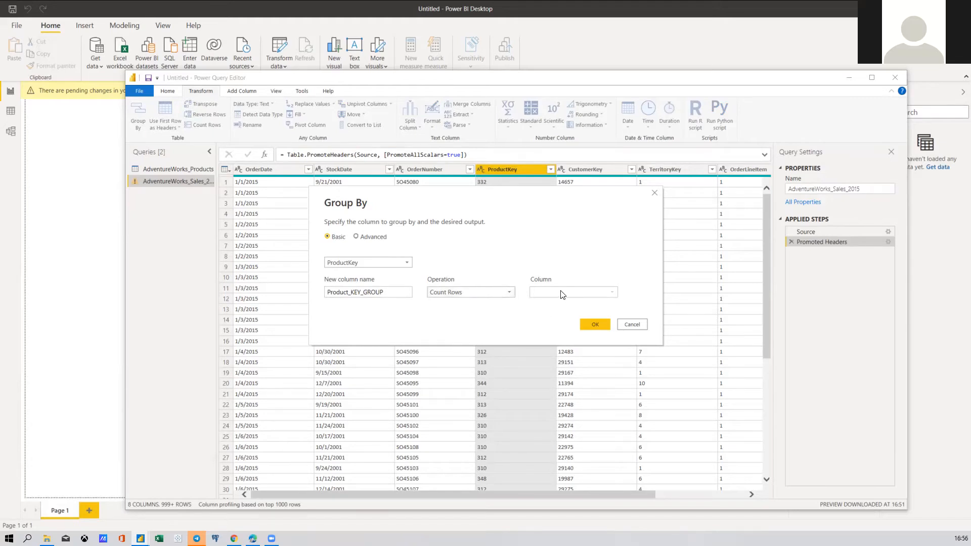
# Review the aggregation operations, keep Count Rows selected and apply the grouping by ProductKey
pyautogui.click(472, 287)
pyautogui.click(475, 289)
pyautogui.click(489, 292)
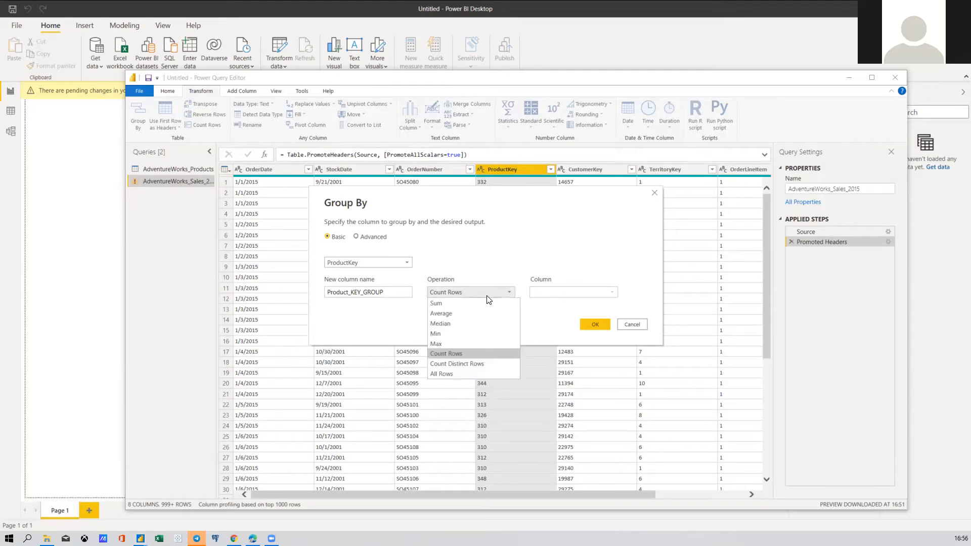
pyautogui.click(447, 354)
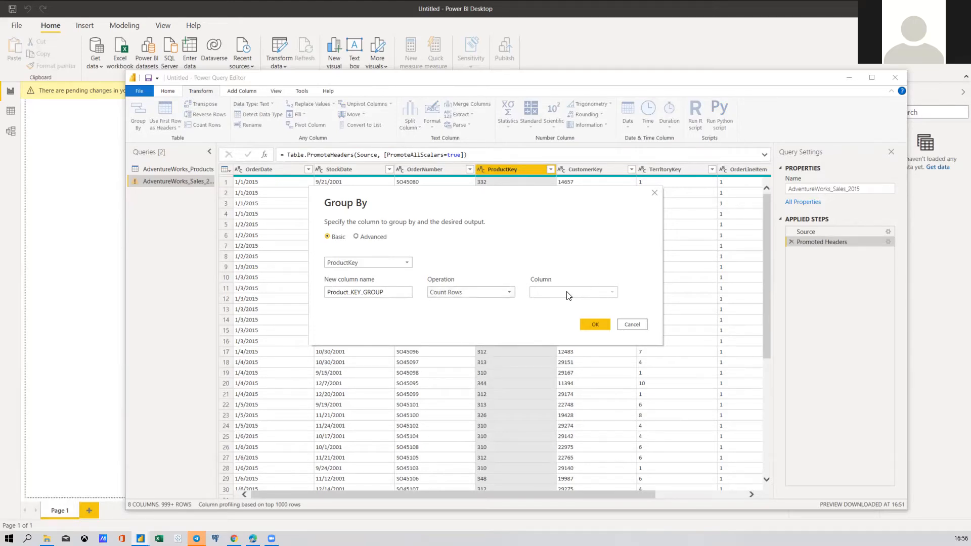
pyautogui.click(457, 291)
pyautogui.click(562, 313)
pyautogui.click(594, 326)
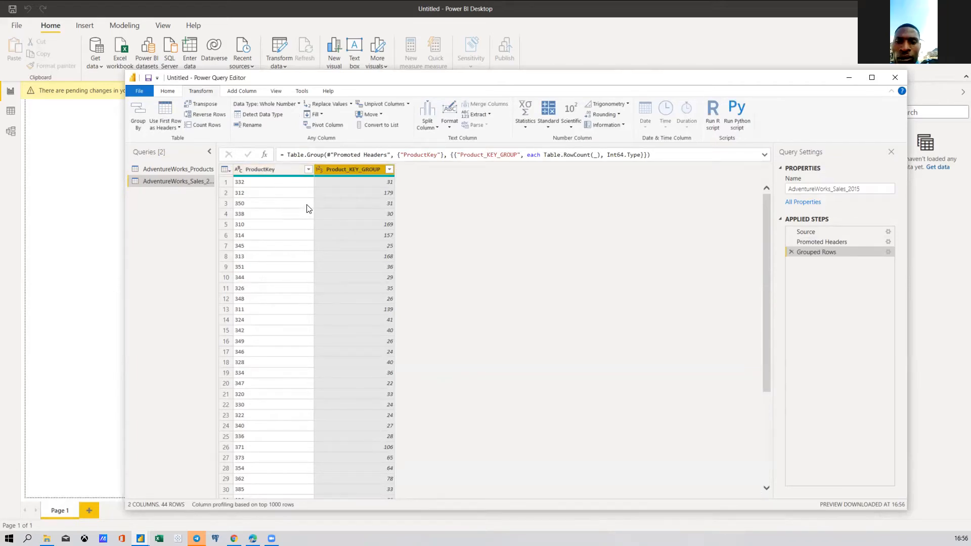
# Look through the grouped table and examine the row counts for products 332 and 312
pyautogui.scroll(-5, 298, 264)
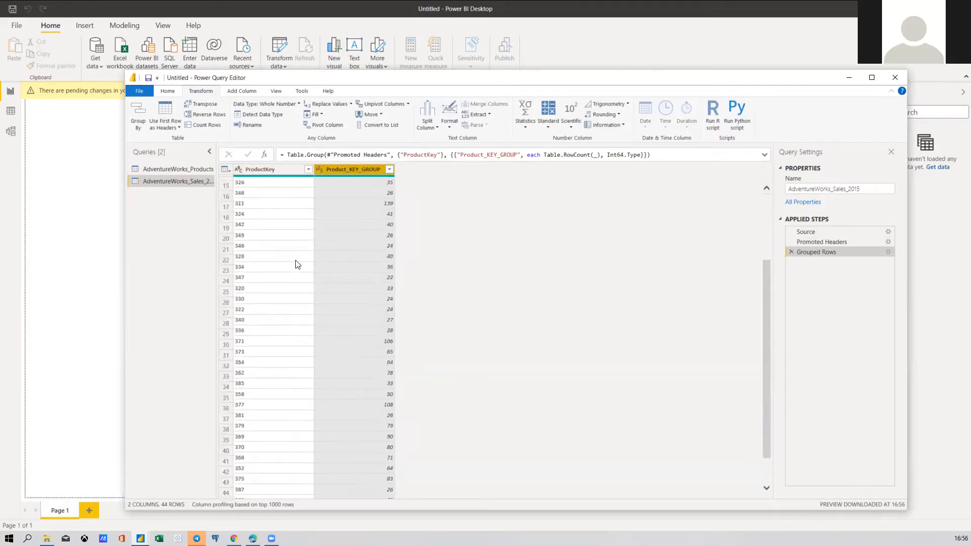
pyautogui.scroll(4, 296, 261)
pyautogui.scroll(-4, 293, 309)
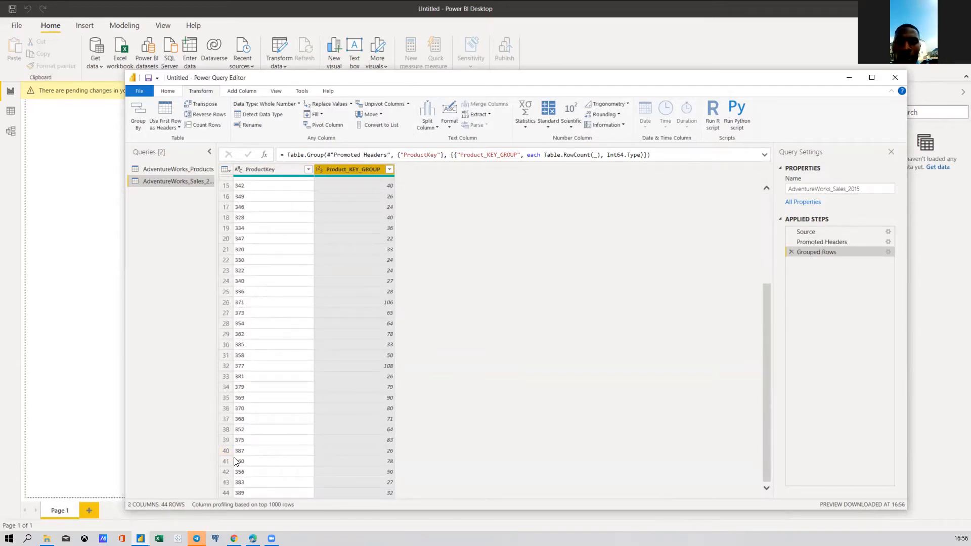
pyautogui.scroll(5, 293, 304)
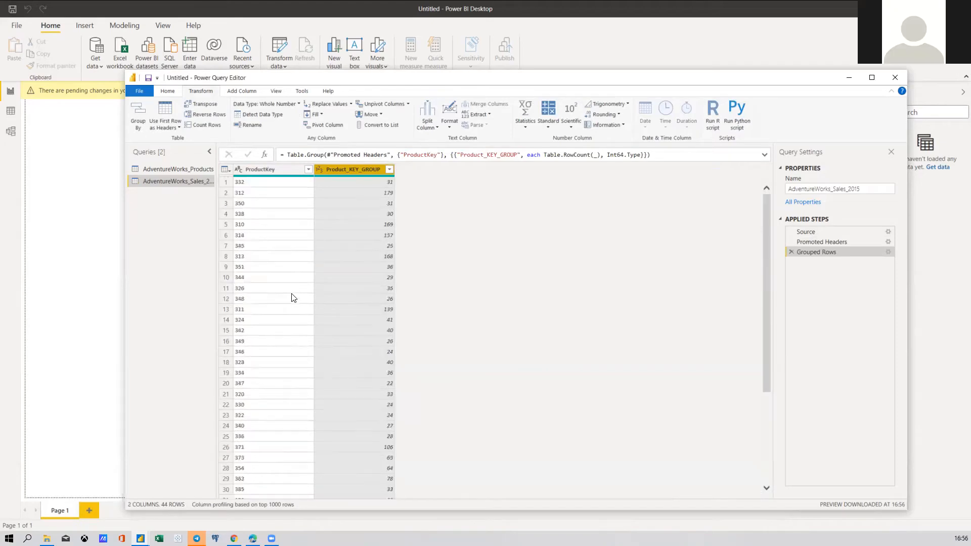
pyautogui.click(248, 183)
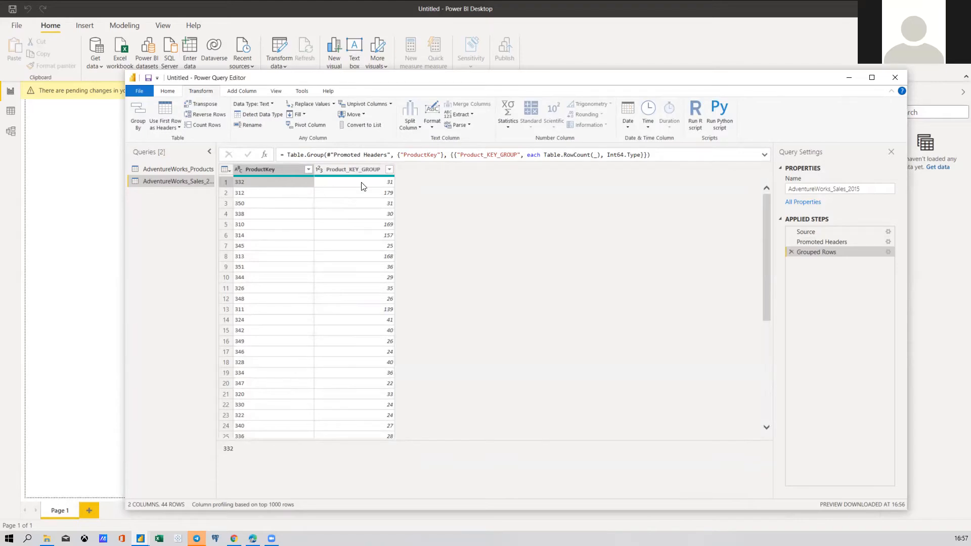
pyautogui.click(383, 185)
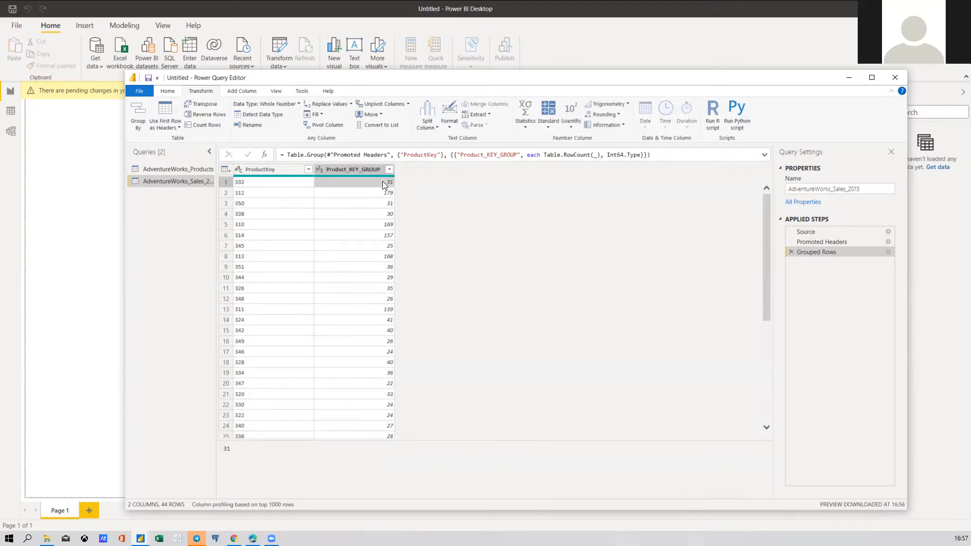
pyautogui.click(251, 193)
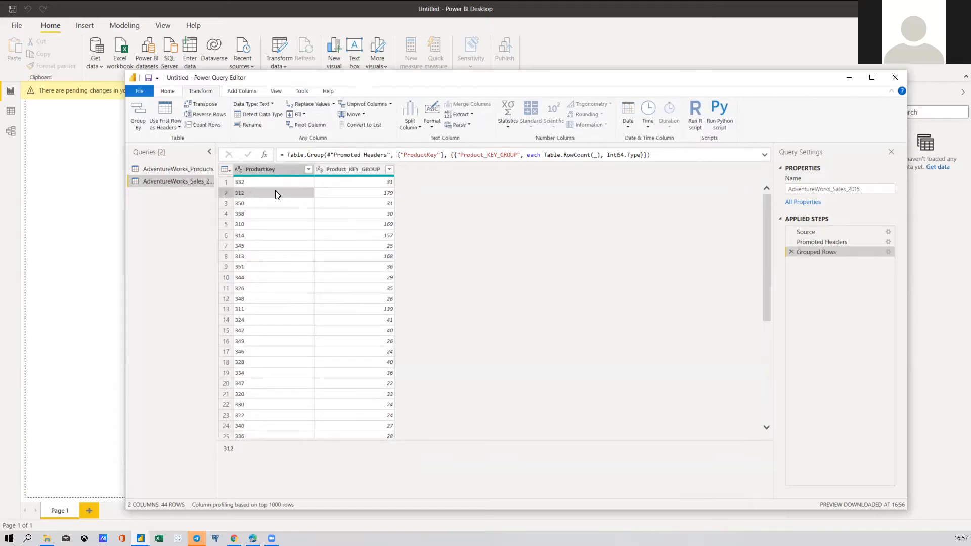
pyautogui.click(380, 194)
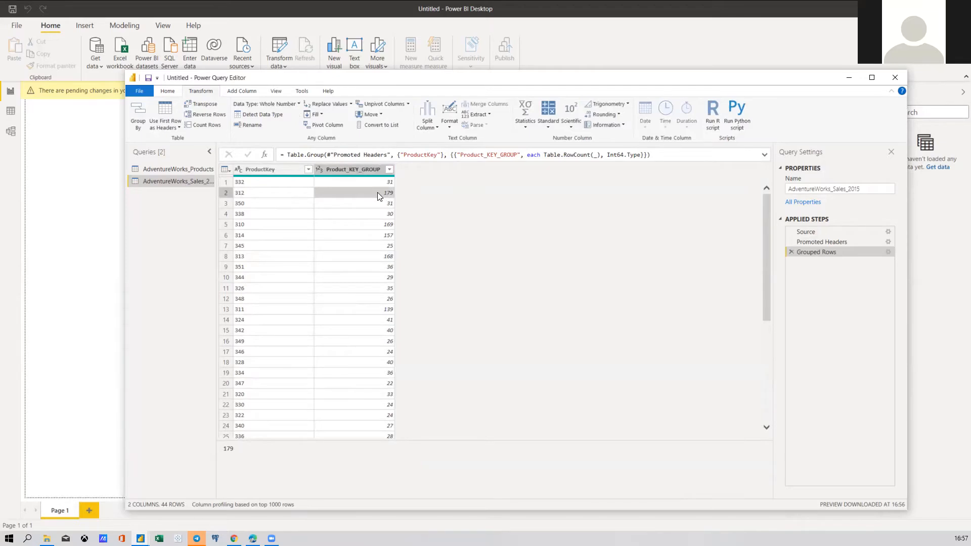
pyautogui.click(247, 184)
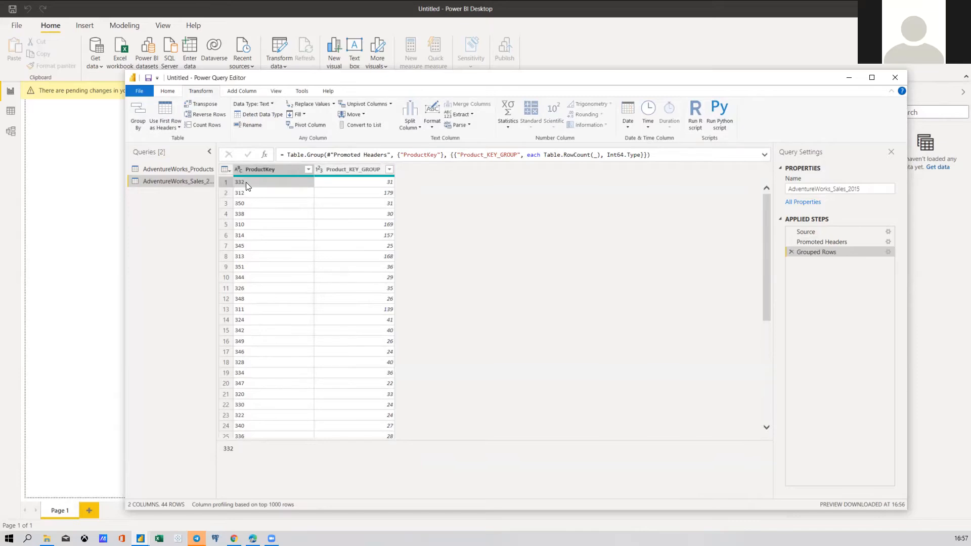
pyautogui.click(387, 183)
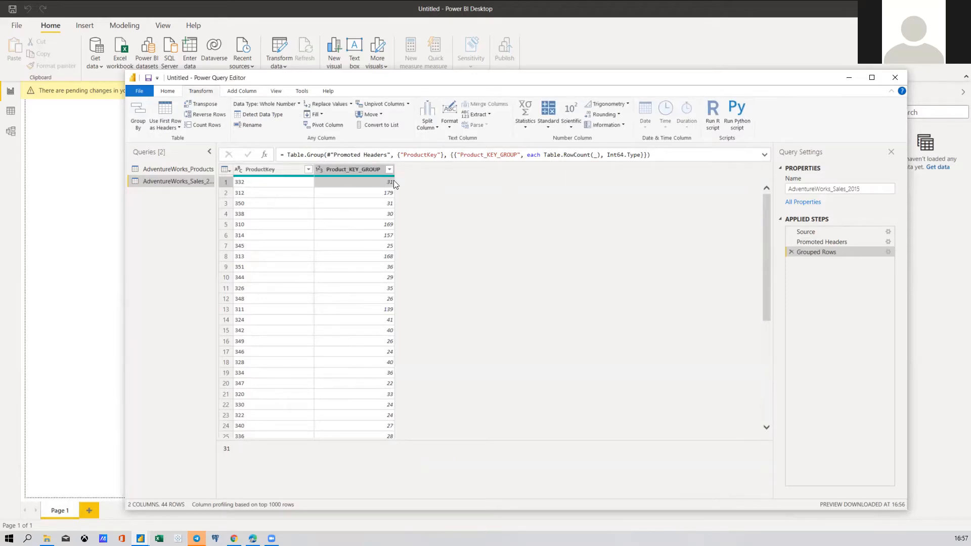
# Delete the Grouped Rows step and filter ProductKey to product 332 only, checking its row count
pyautogui.click(792, 252)
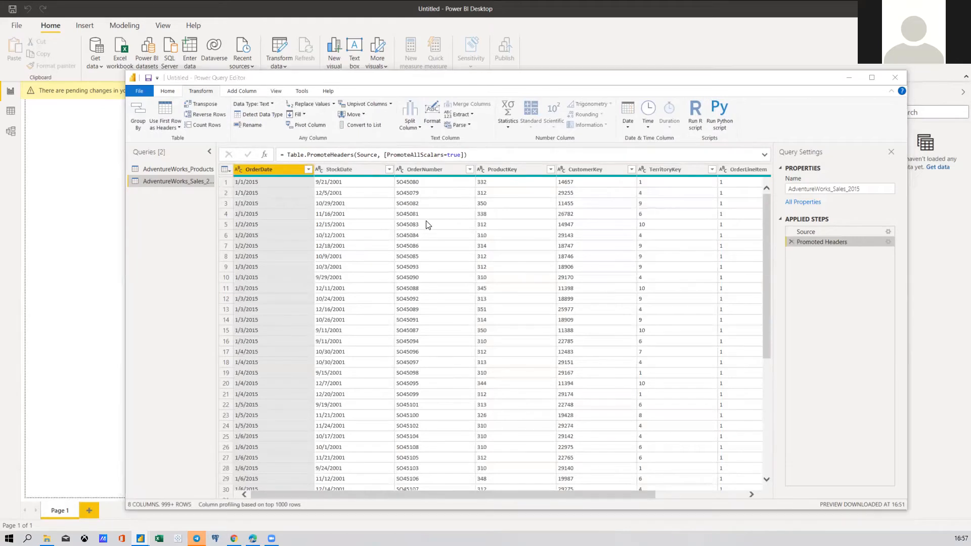
pyautogui.click(548, 169)
pyautogui.click(550, 170)
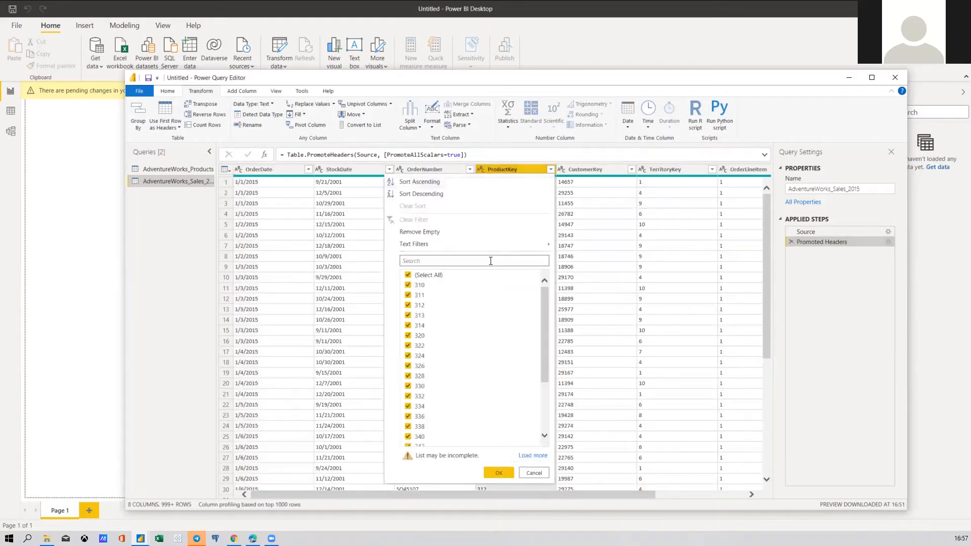
pyautogui.click(408, 276)
pyautogui.click(408, 397)
pyautogui.click(498, 471)
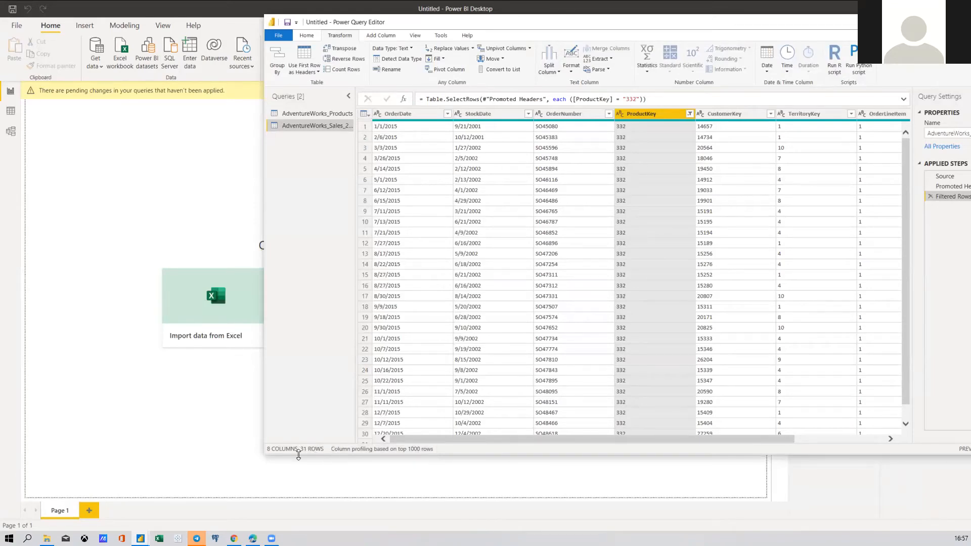
pyautogui.scroll(-1, 471, 334)
pyautogui.scroll(1, 473, 353)
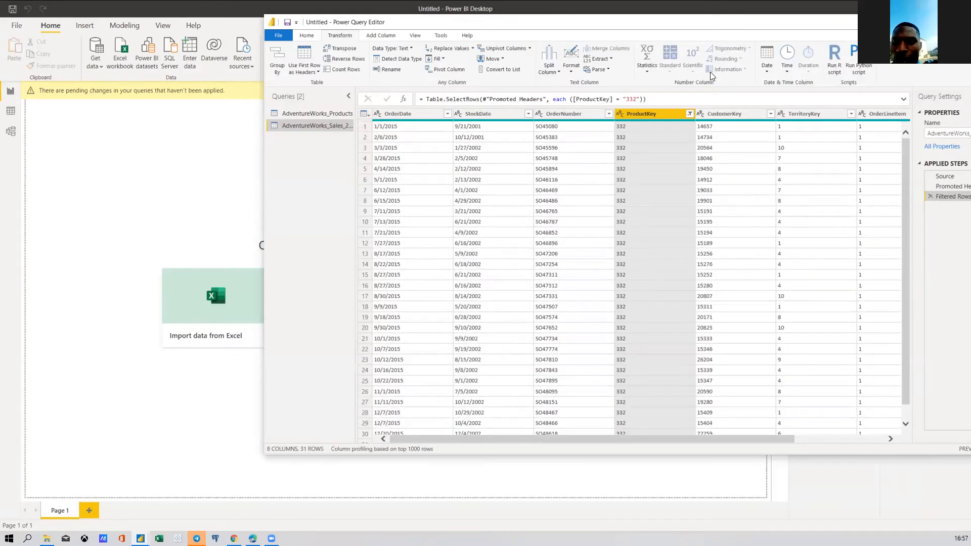
# Move the editor window fully back into view and start a new grouping of the filtered rows by ProductKey
pyautogui.moveTo(723, 24); pyautogui.dragTo(599, 72)
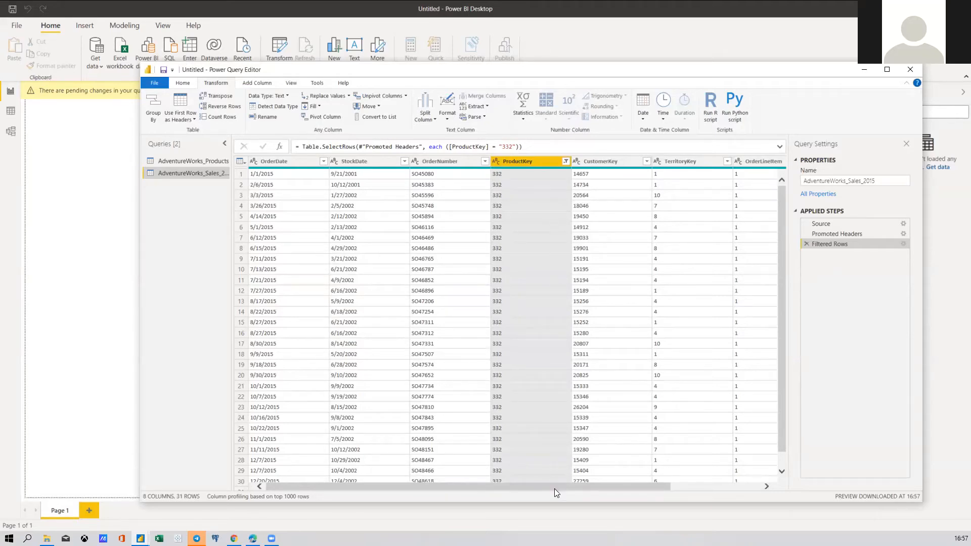
pyautogui.click(511, 60)
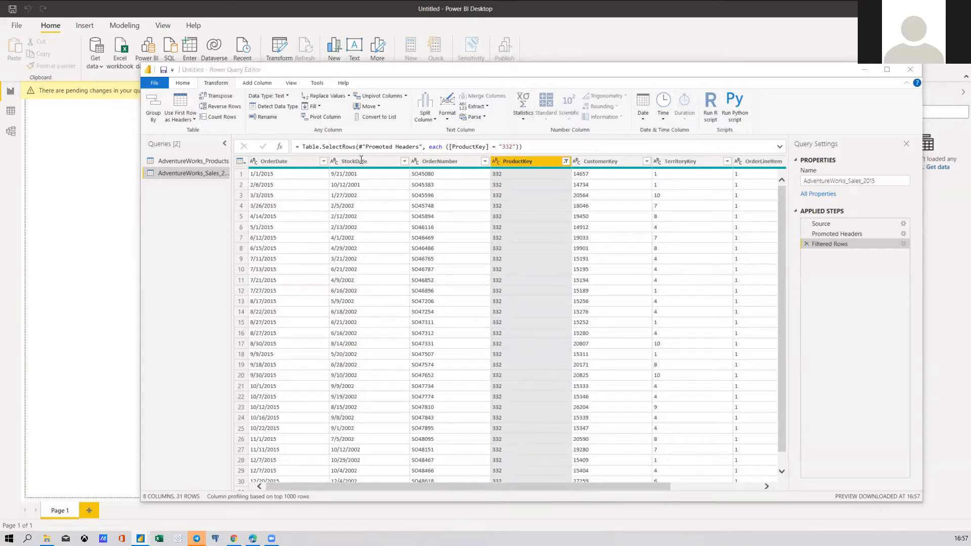
pyautogui.click(158, 115)
pyautogui.click(158, 115)
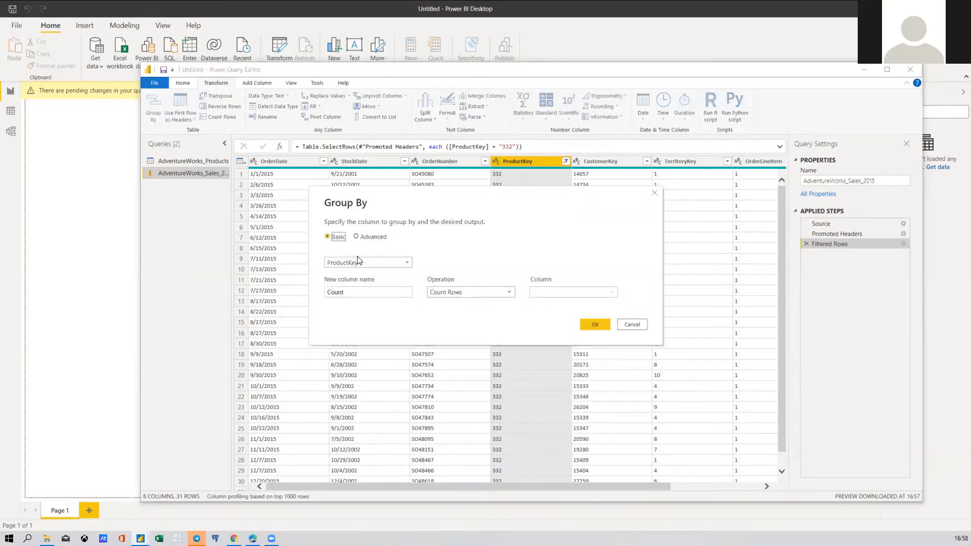
pyautogui.click(356, 264)
pyautogui.click(362, 302)
# Name the grouping's new column GROUP BY and set its operation to Sum
pyautogui.click(363, 291)
pyautogui.doubleClick(326, 292)
pyautogui.click(486, 296)
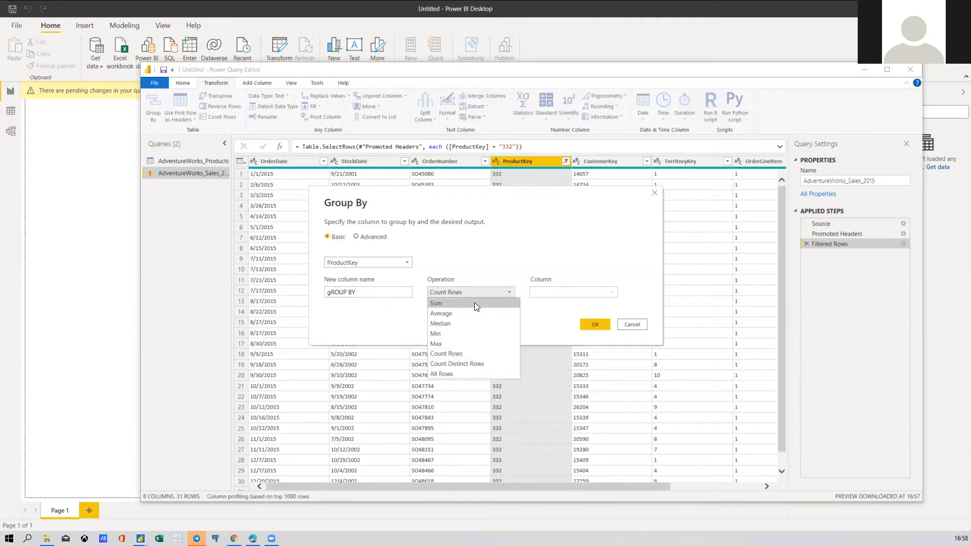
pyautogui.click(474, 302)
pyautogui.click(332, 292)
pyautogui.press('BackSpace')
pyautogui.write('G')
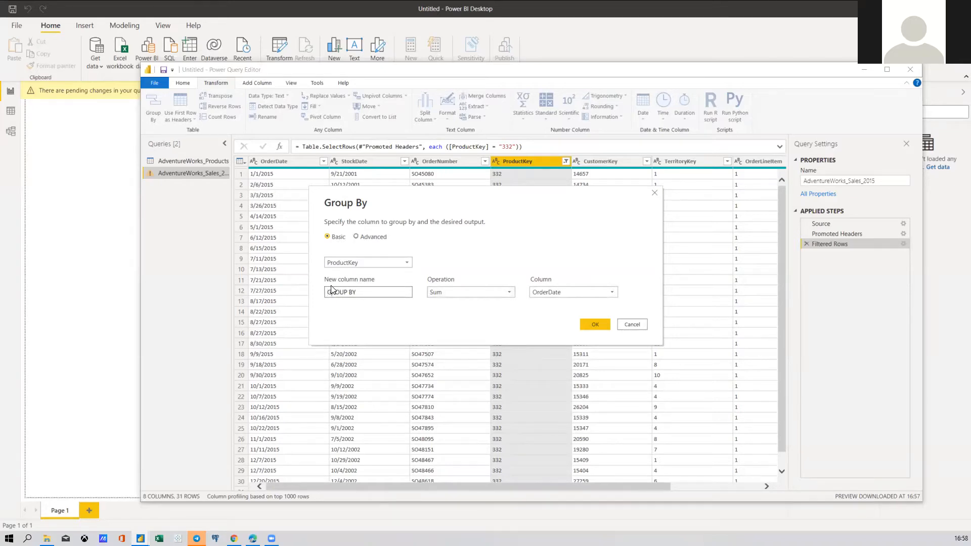
# Group the filtered rows by ProductKey with GROUP BY as the Sum of OrderQuantity, after briefly trying Count Rows
pyautogui.click(550, 295)
pyautogui.click(548, 292)
pyautogui.click(487, 294)
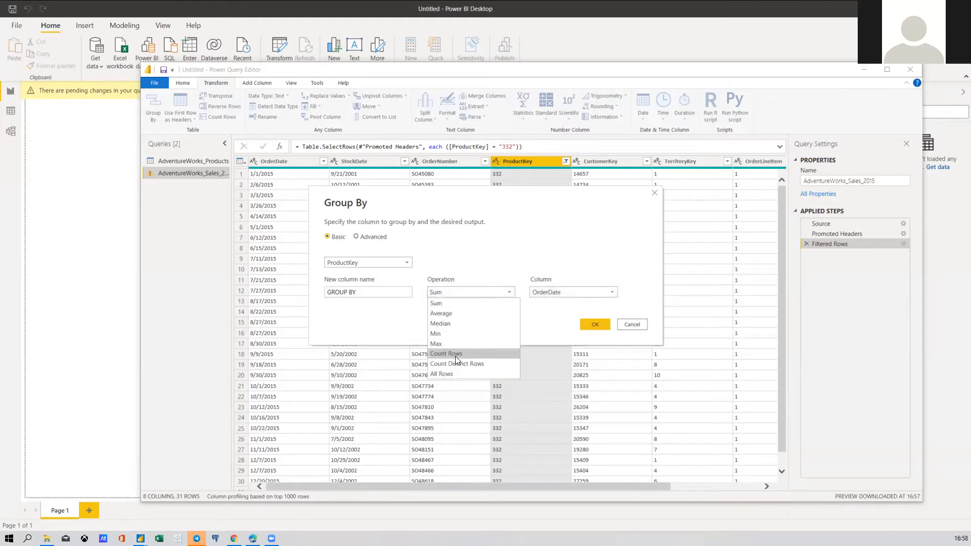
pyautogui.click(455, 355)
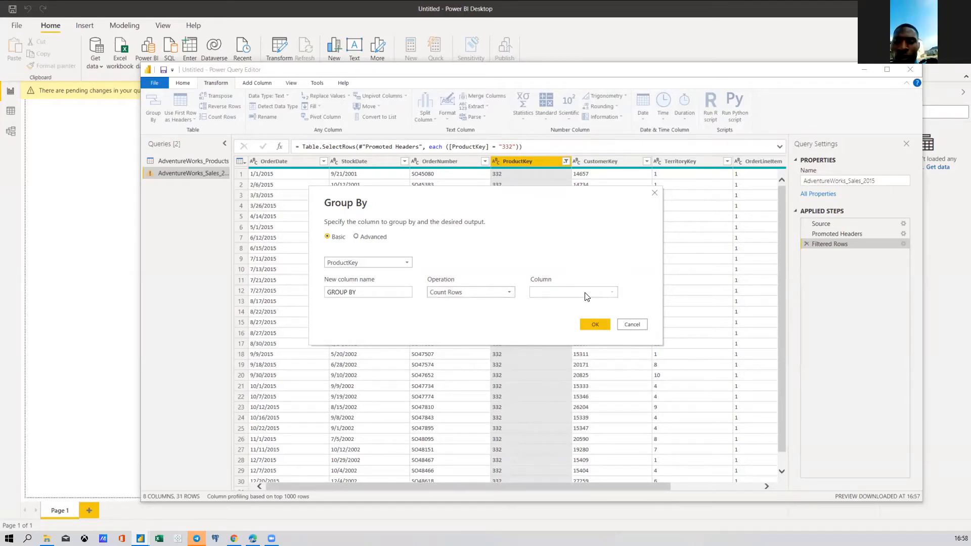
pyautogui.click(505, 294)
pyautogui.click(457, 304)
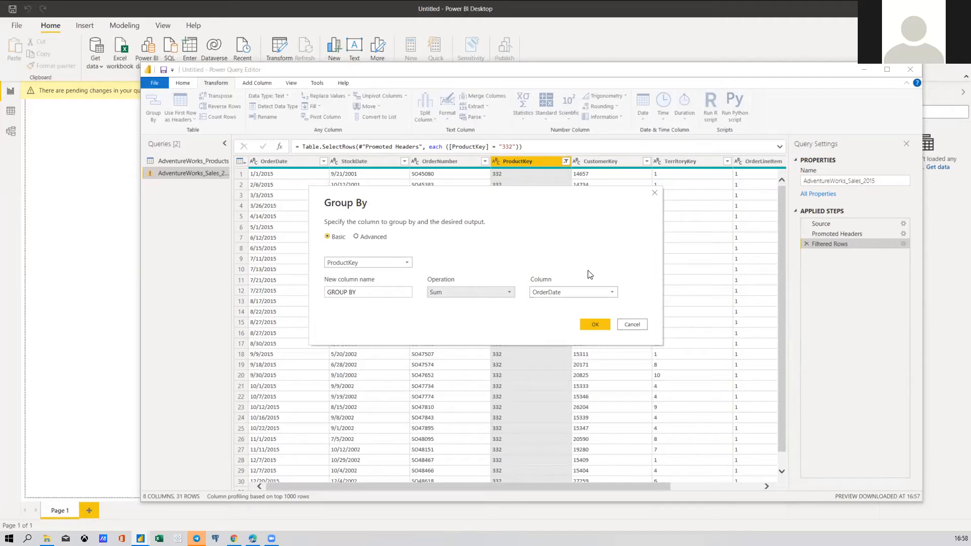
pyautogui.click(589, 297)
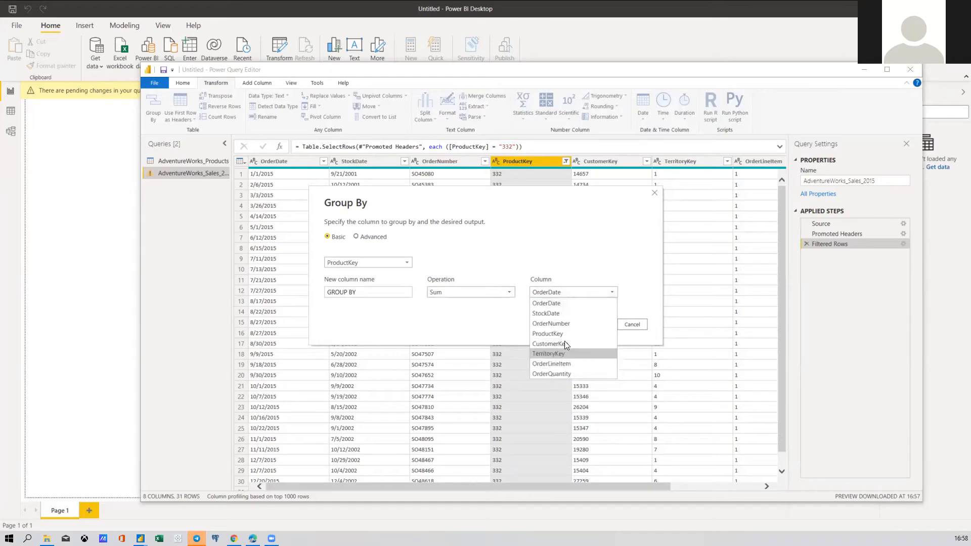
pyautogui.click(563, 377)
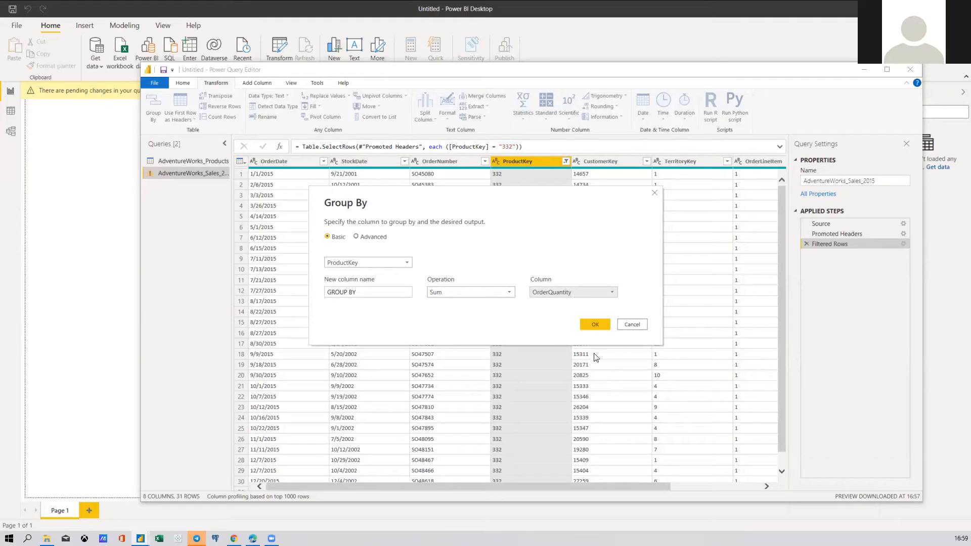
pyautogui.click(600, 324)
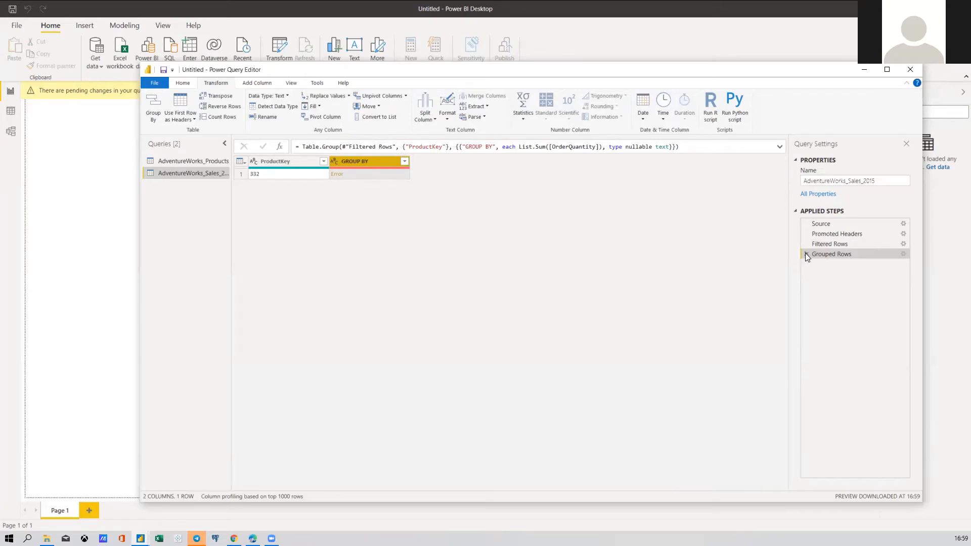
# Review the Grouped Rows step's settings without changing them, and delete that step
pyautogui.rightClick(847, 254)
pyautogui.click(864, 260)
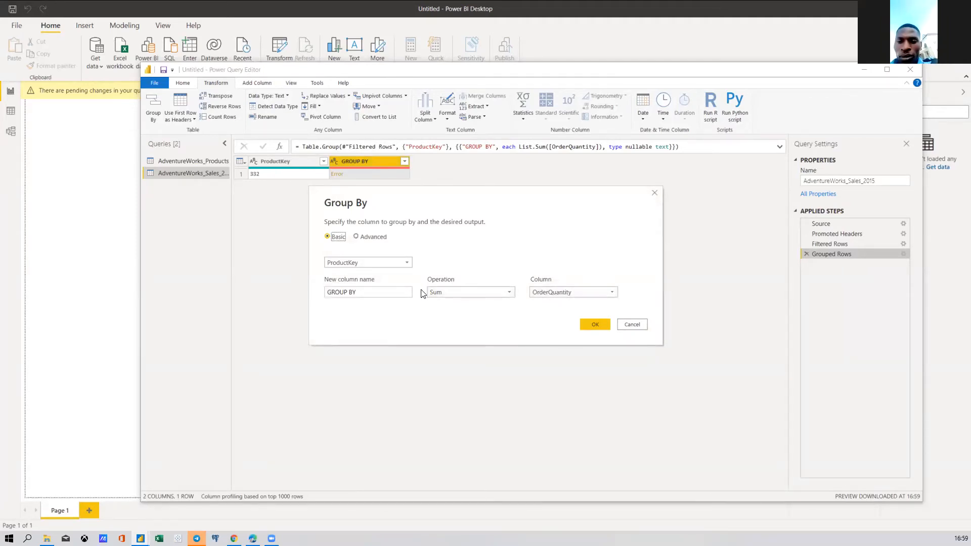
pyautogui.click(632, 324)
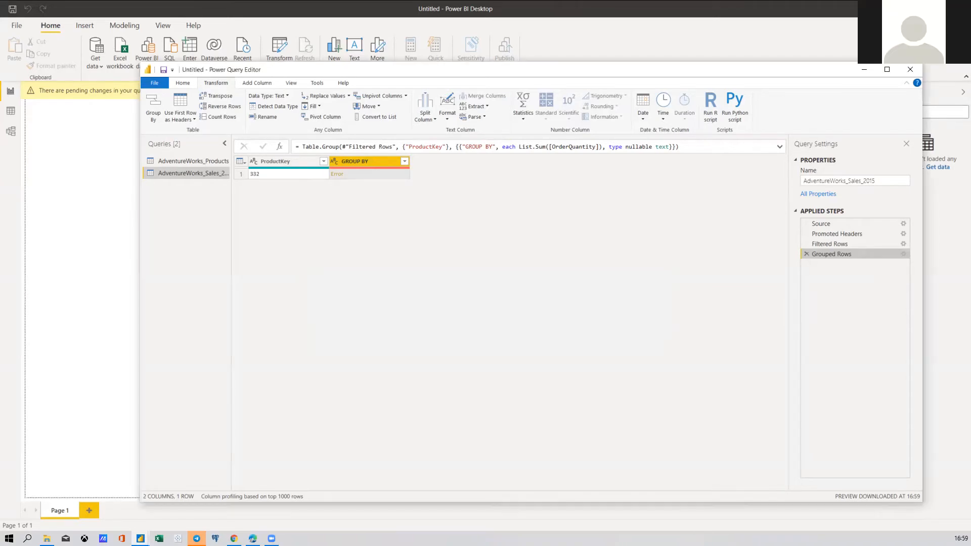
pyautogui.click(806, 254)
# Look across the columns of the product 332 rows, from OrderDate through to OrderQuantity
pyautogui.moveTo(396, 487); pyautogui.dragTo(550, 487)
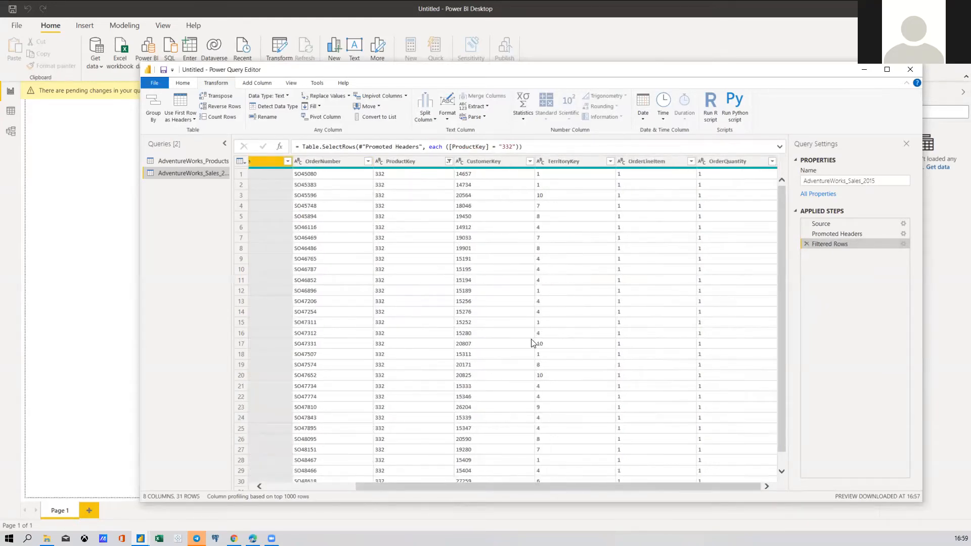
pyautogui.click(492, 326)
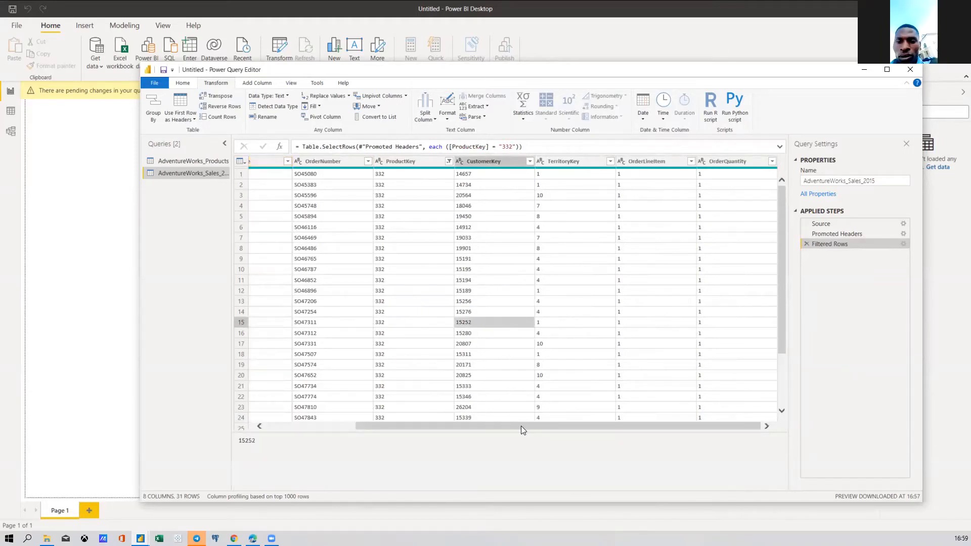
pyautogui.moveTo(375, 429); pyautogui.dragTo(286, 429)
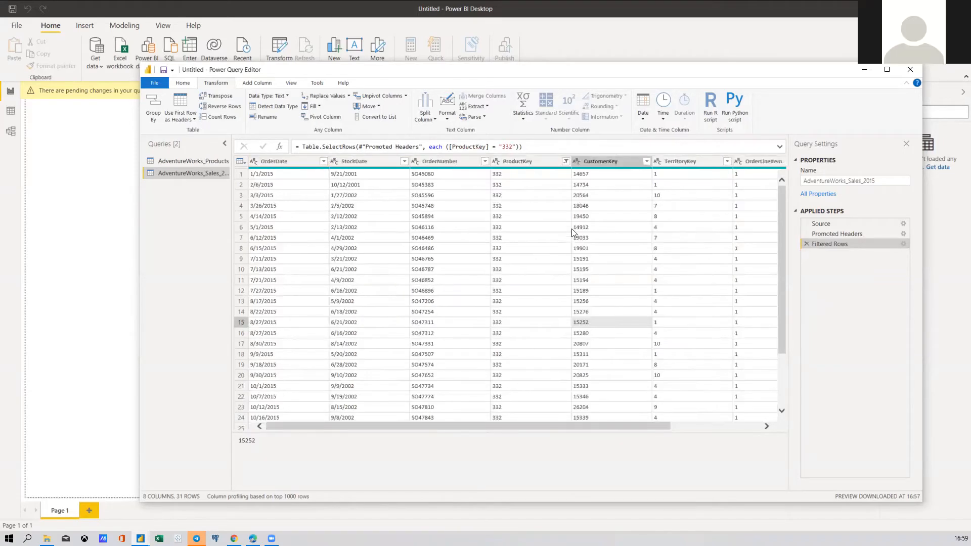
pyautogui.click(531, 197)
pyautogui.click(387, 248)
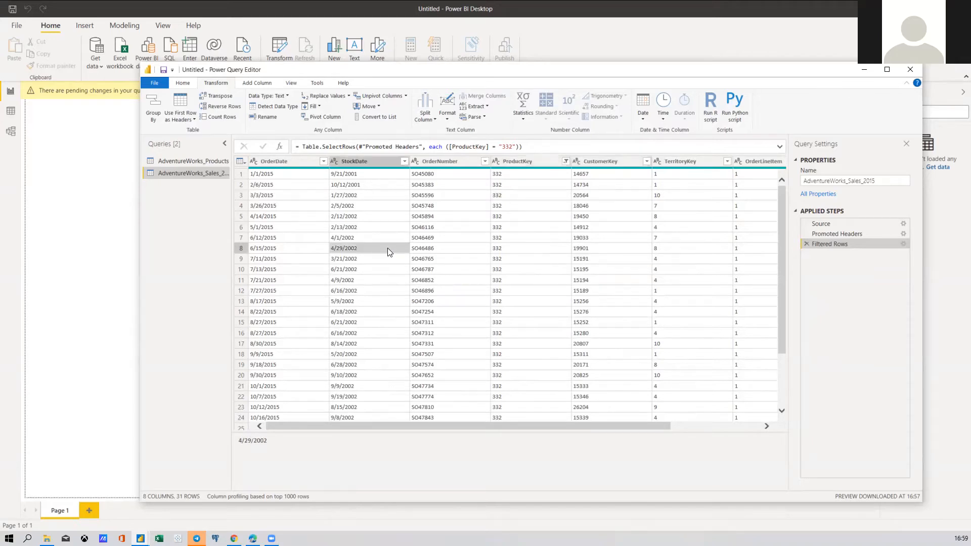
pyautogui.click(524, 199)
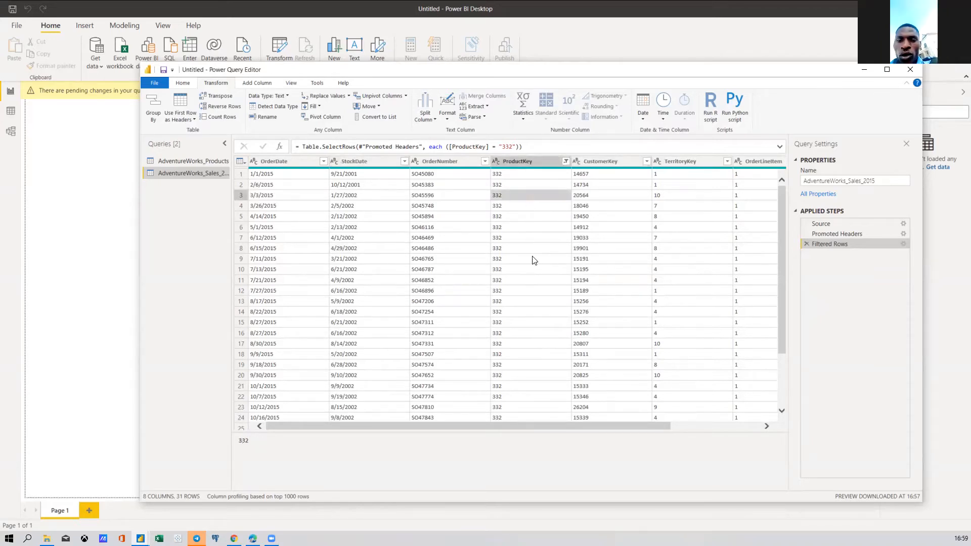
pyautogui.click(559, 175)
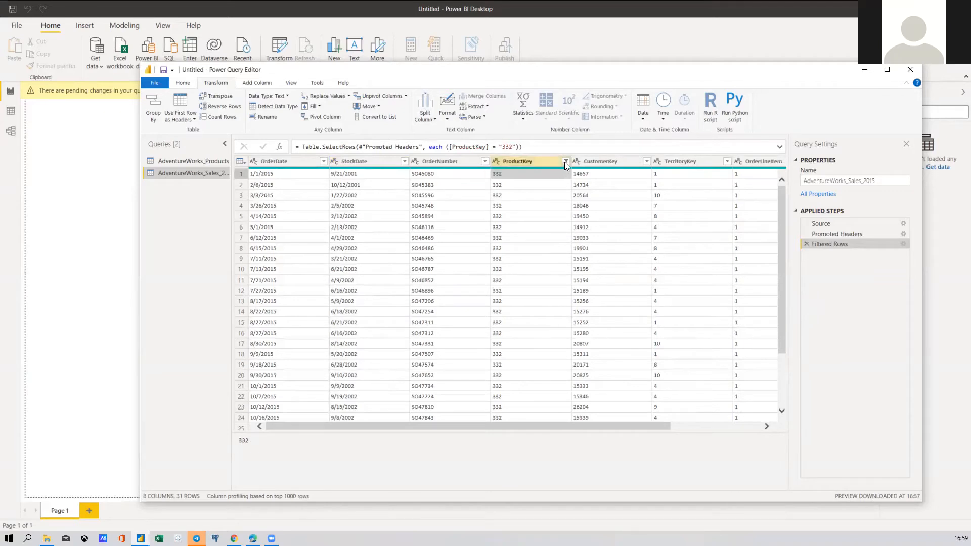
# Reset the ProductKey filter so that all products are selected
pyautogui.click(566, 162)
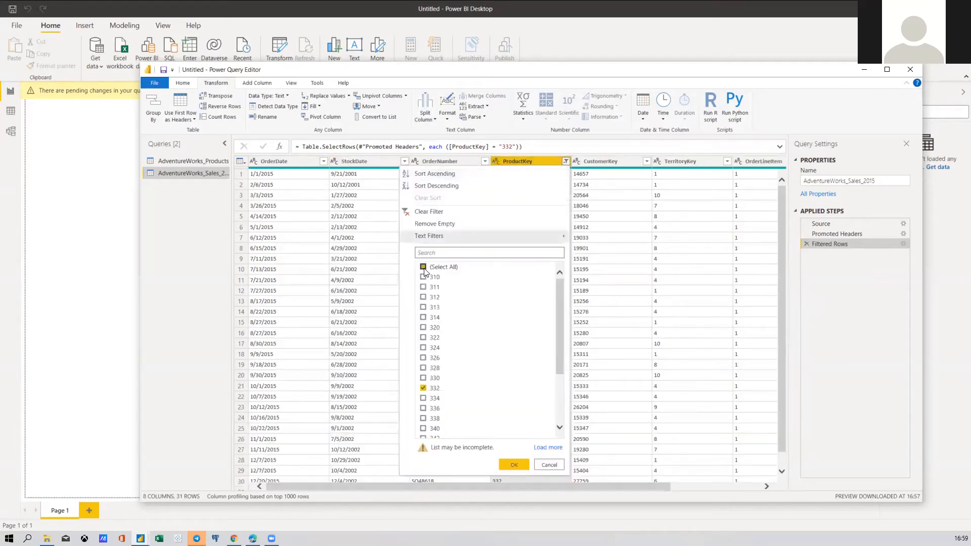
pyautogui.click(424, 267)
pyautogui.click(424, 267)
pyautogui.click(514, 464)
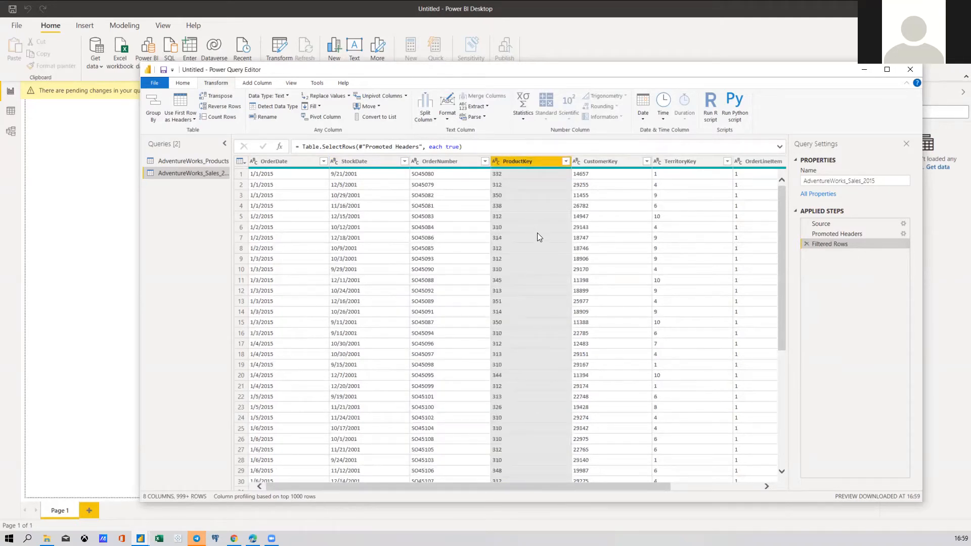
# Start a new grouping by ProductKey with the Sum operation and name its new column Total Orders
pyautogui.click(157, 112)
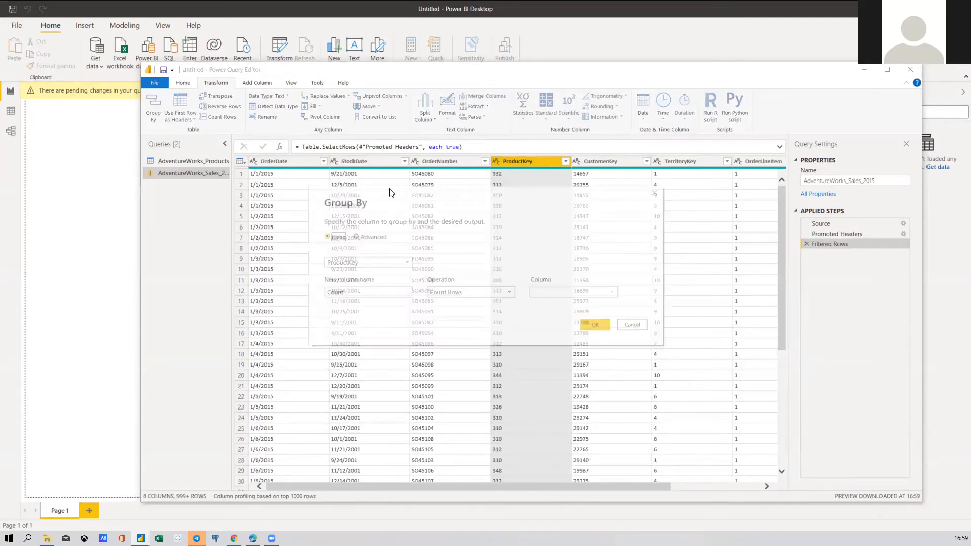
pyautogui.click(471, 292)
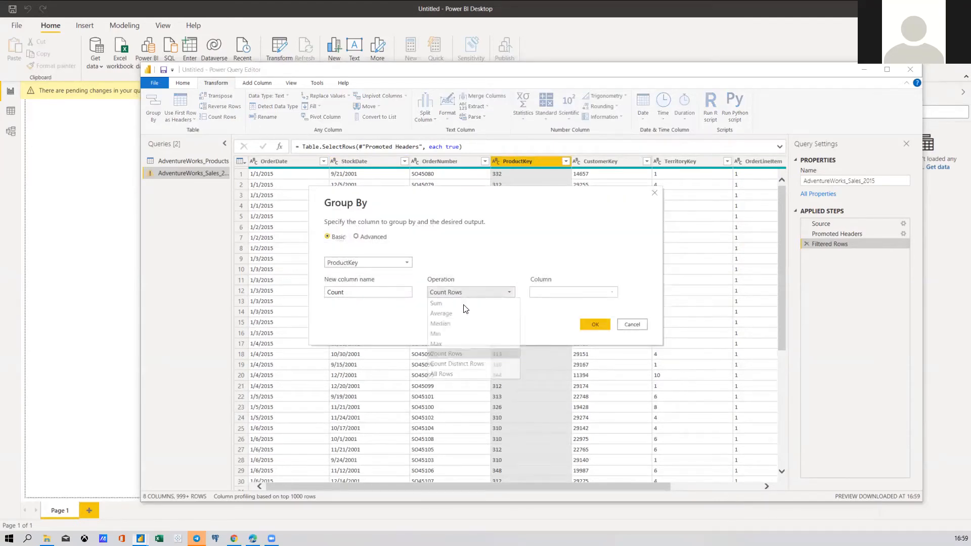
pyautogui.click(443, 303)
pyautogui.doubleClick(361, 293)
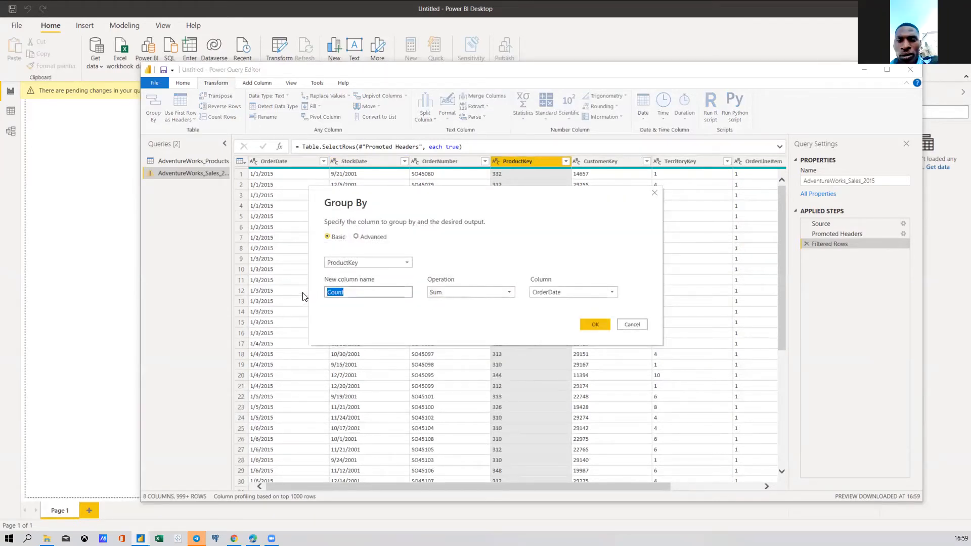
pyautogui.write('gROO')
pyautogui.press('BackSpace')
pyautogui.press('BackSpace')
pyautogui.press('BackSpace')
pyautogui.press('BackSpace')
pyautogui.write('O')
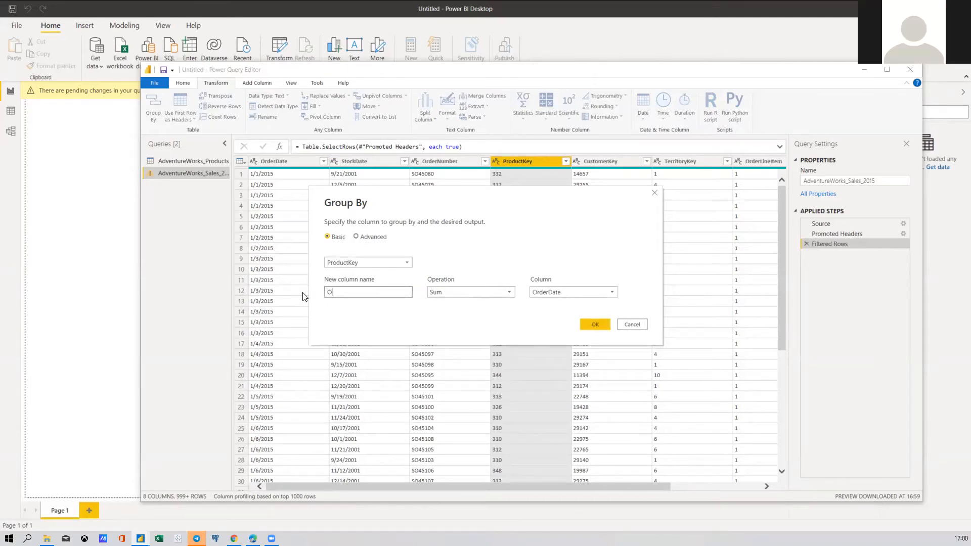
pyautogui.write('Total Orders')
# Choose OrderQuantity as the column to sum and apply the ProductKey grouping
pyautogui.click(567, 294)
pyautogui.click(557, 373)
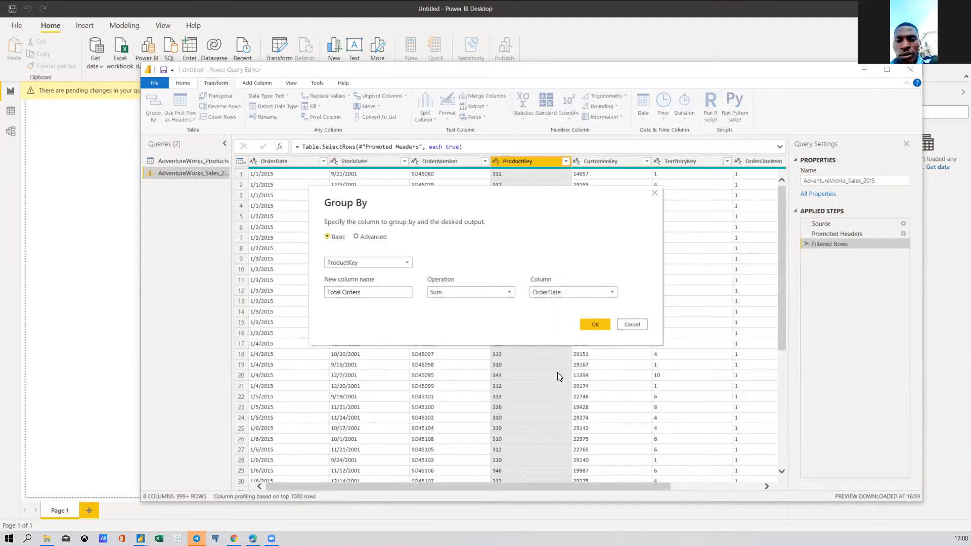
pyautogui.click(595, 324)
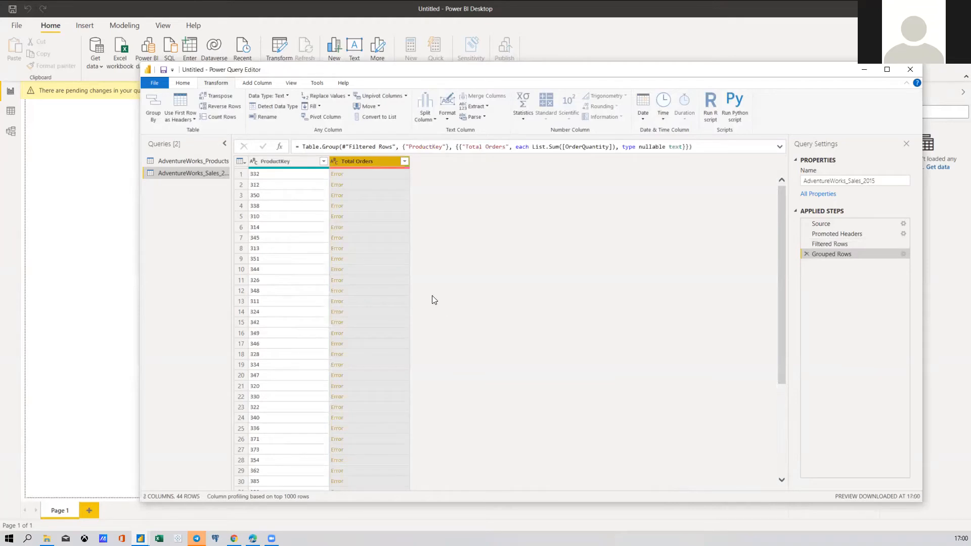
# Inspect the Total Orders error for product 332, and delete both the 332 step and the Grouped Rows step
pyautogui.click(337, 174)
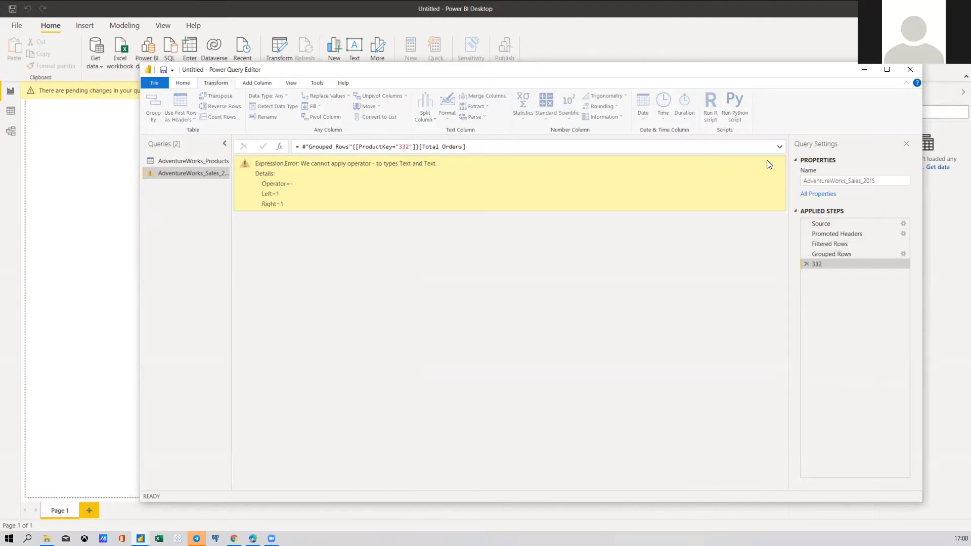
pyautogui.click(806, 264)
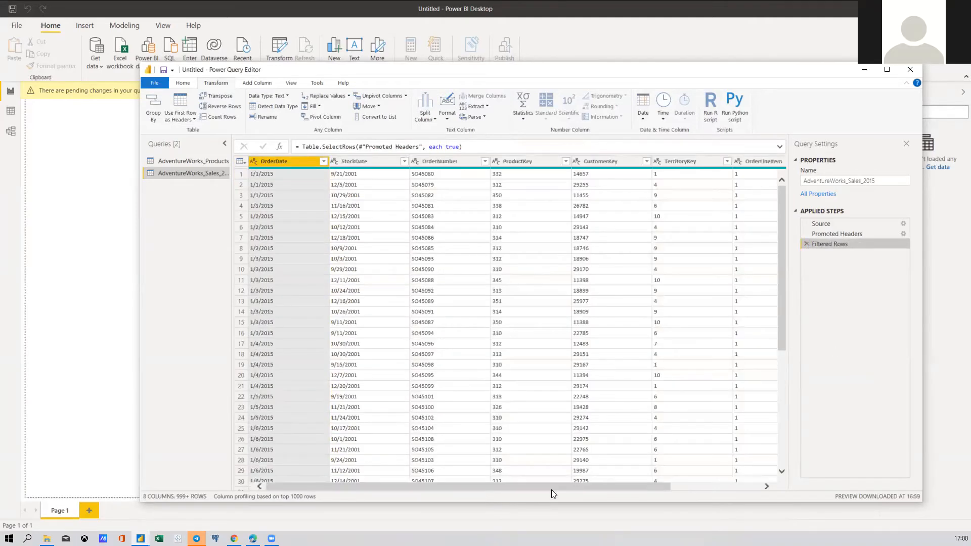
# Change the OrderQuantity column's data type to Decimal Number
pyautogui.moveTo(583, 486); pyautogui.dragTo(725, 467)
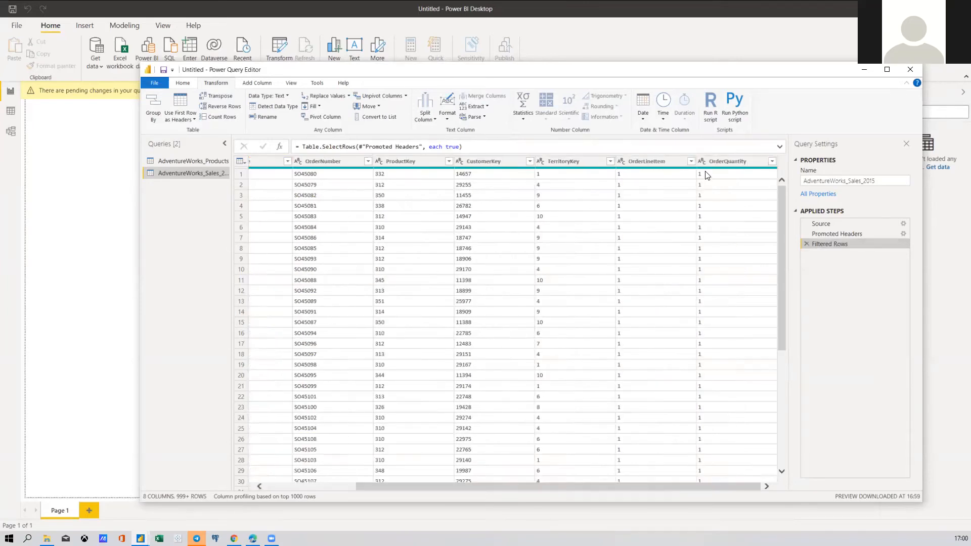
pyautogui.scroll(-7, 716, 288)
pyautogui.scroll(7, 694, 303)
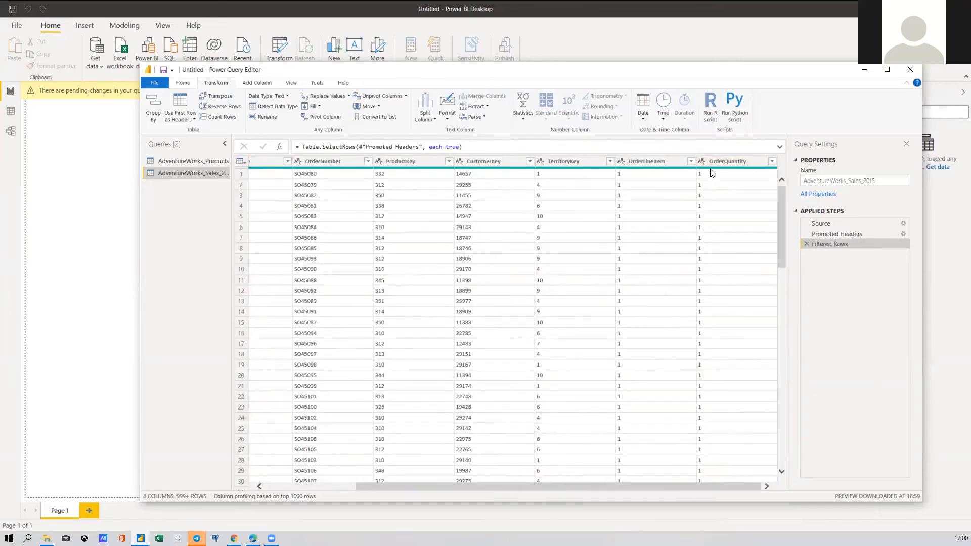
pyautogui.click(701, 161)
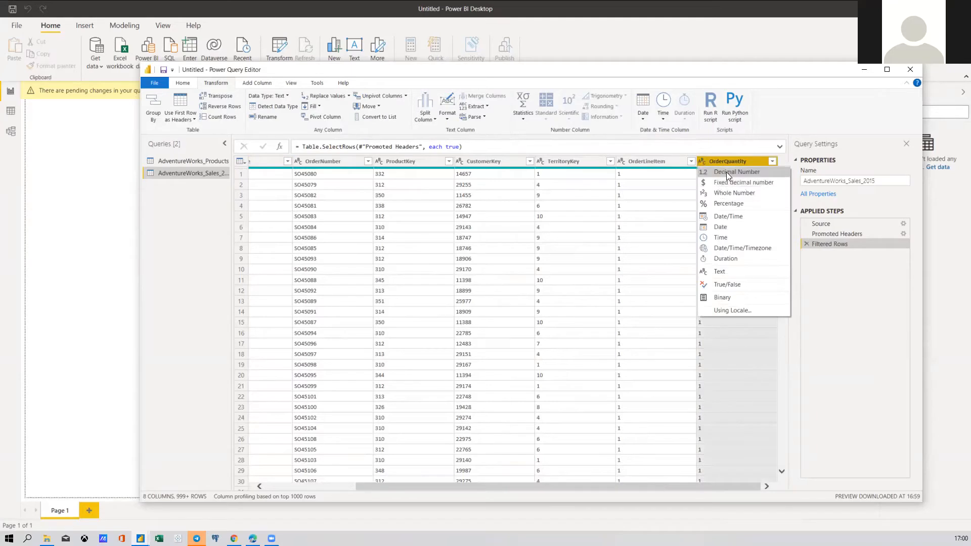
pyautogui.click(726, 172)
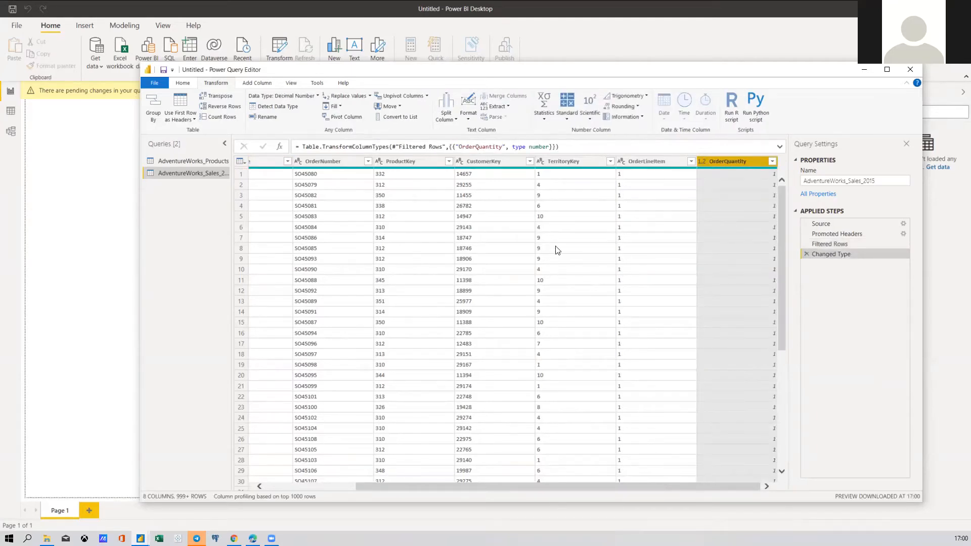
# Start a grouping by OrderQuantity and name its new column Total Orders
pyautogui.click(153, 113)
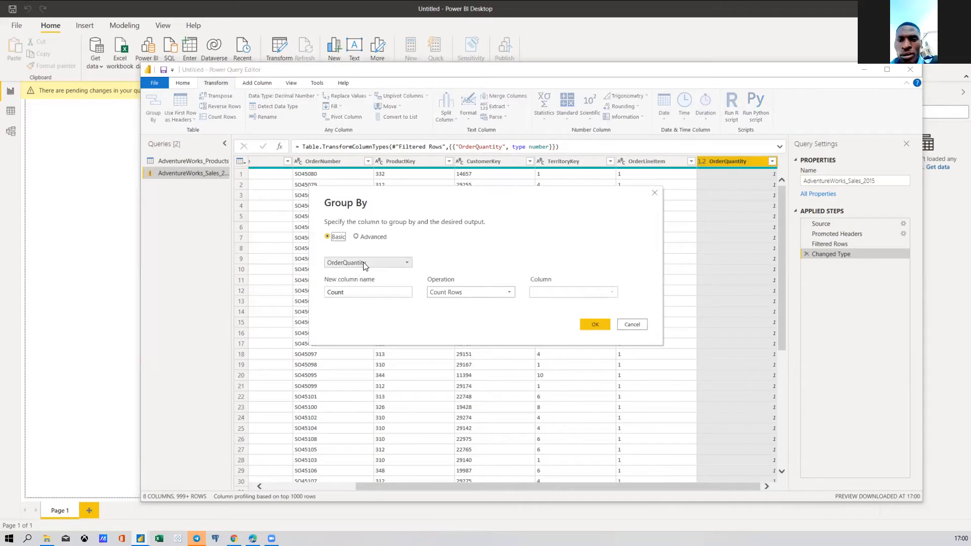
pyautogui.moveTo(368, 292); pyautogui.dragTo(331, 295)
pyautogui.click(330, 292)
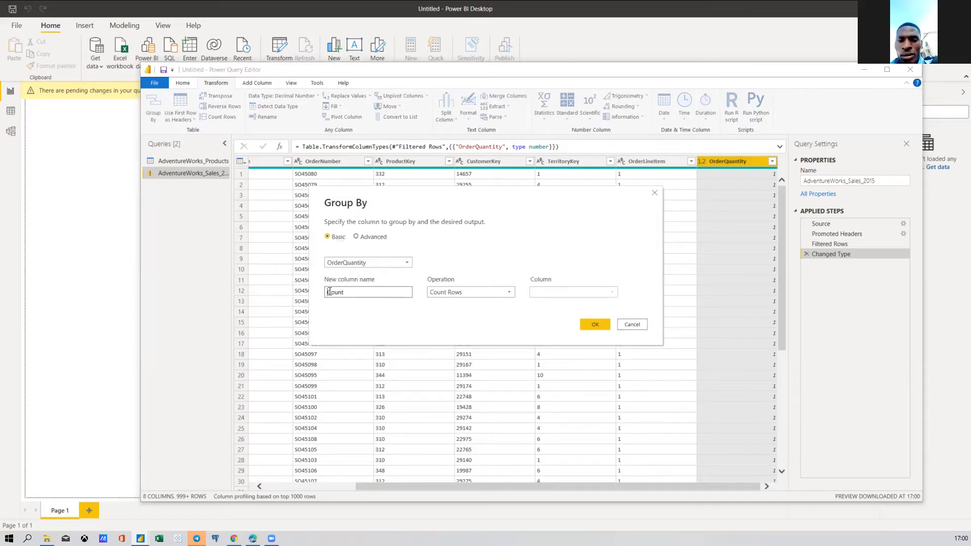
pyautogui.doubleClick(329, 292)
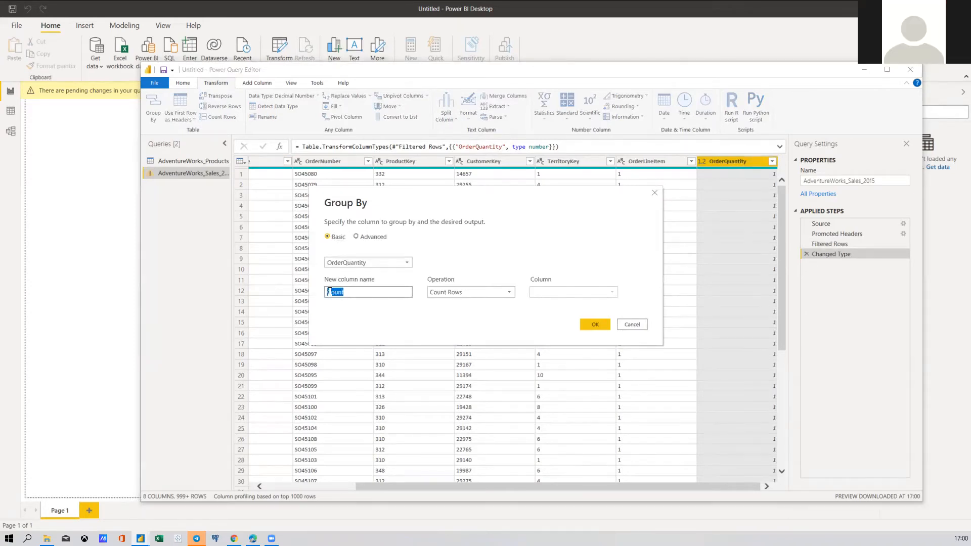
pyautogui.press('BackSpace')
pyautogui.write('Total Orders')
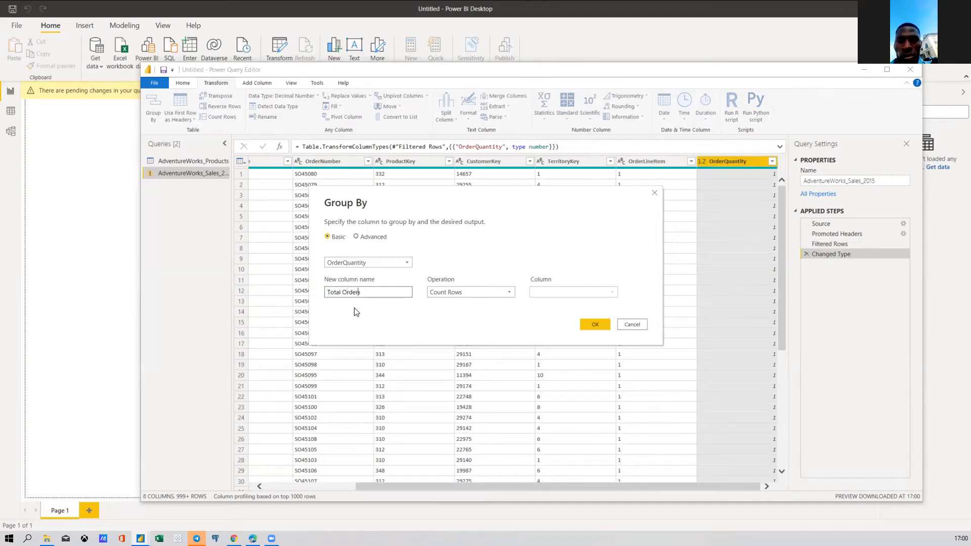
# Set the Total Orders operation to Sum of the OrderQuantity column and apply the grouping
pyautogui.click(458, 292)
pyautogui.click(455, 302)
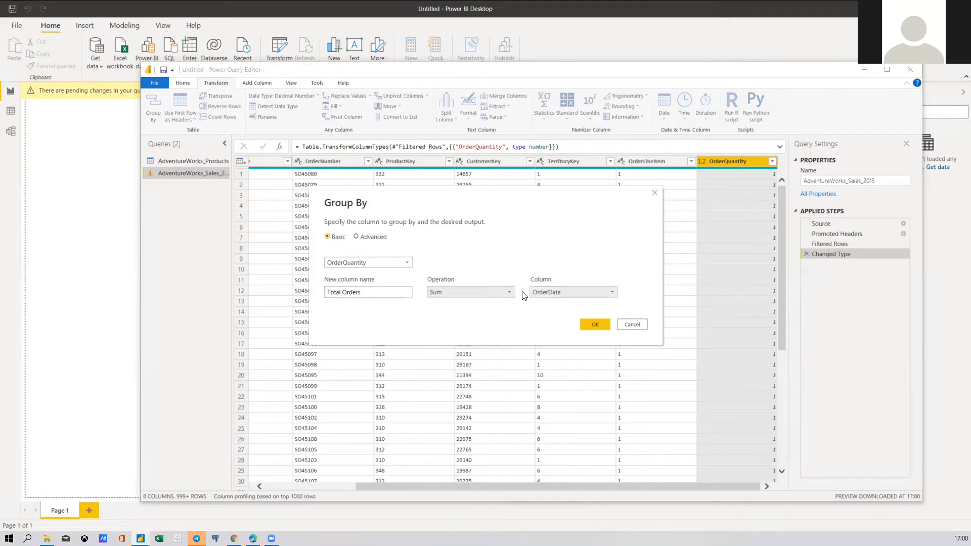
pyautogui.click(561, 291)
pyautogui.click(560, 370)
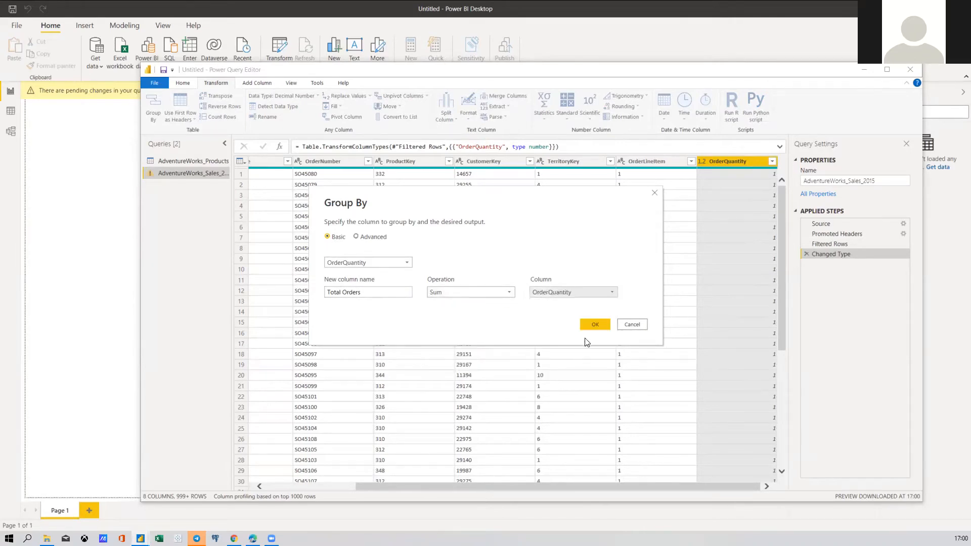
pyautogui.click(594, 325)
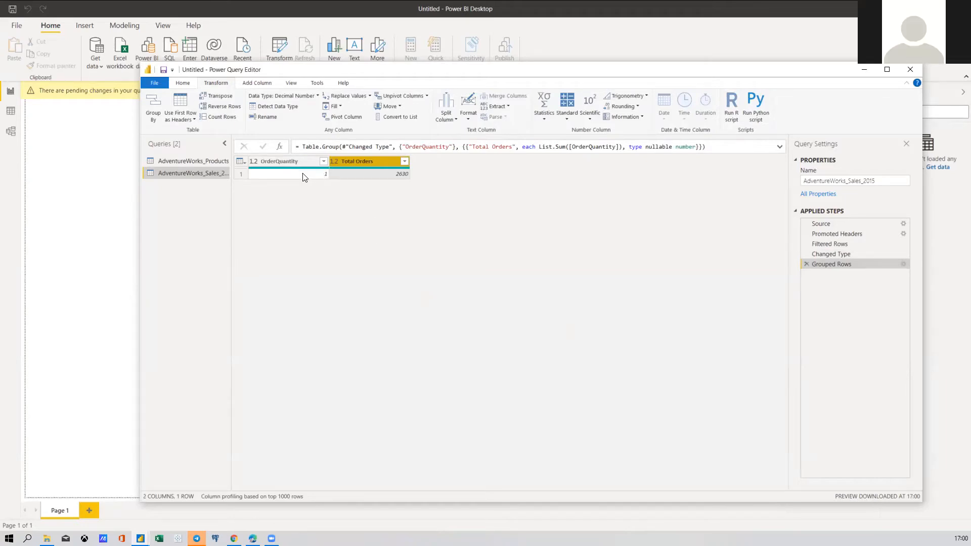
# Delete the Grouped Rows and Filtered Rows steps from the AdventureWorks_Sales_2015 query, confirming the removal
pyautogui.click(806, 264)
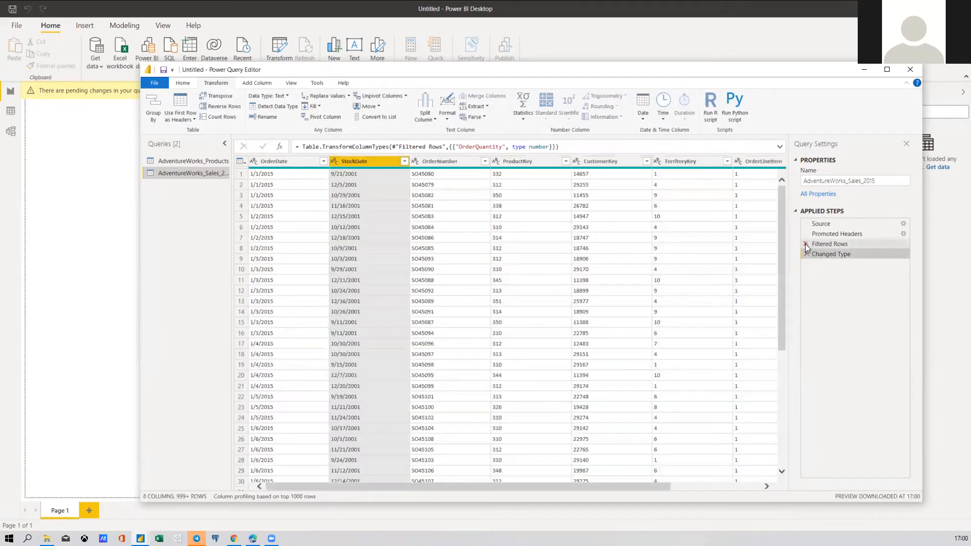
pyautogui.click(805, 244)
pyautogui.click(528, 292)
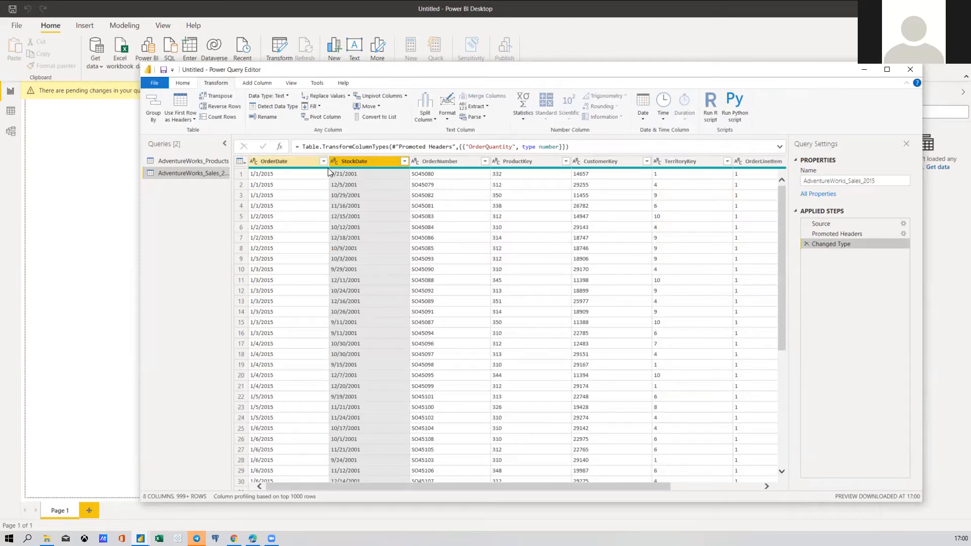
# Group the rows by ProductKey with a Total ORDERS column that sums OrderQuantity, and delete that Grouped Rows step
pyautogui.click(159, 115)
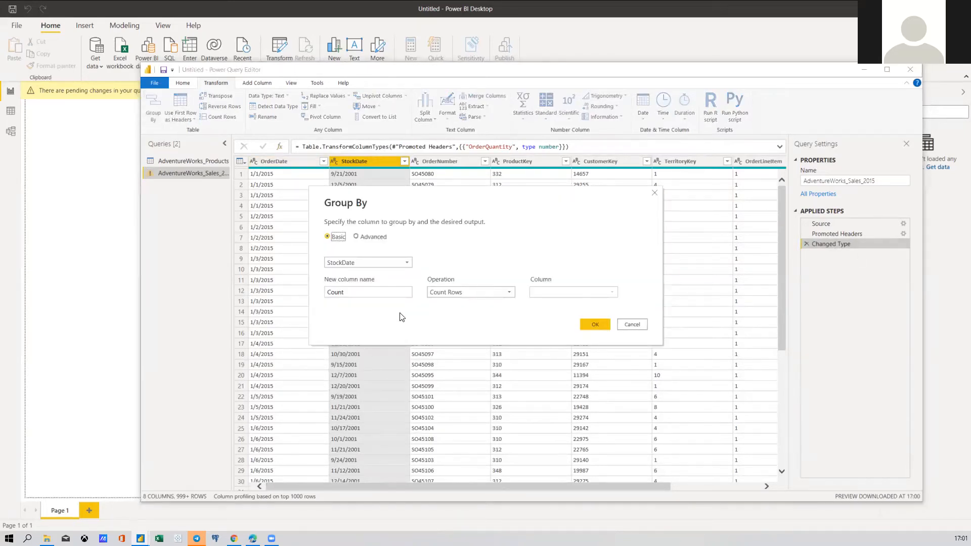
pyautogui.click(348, 269)
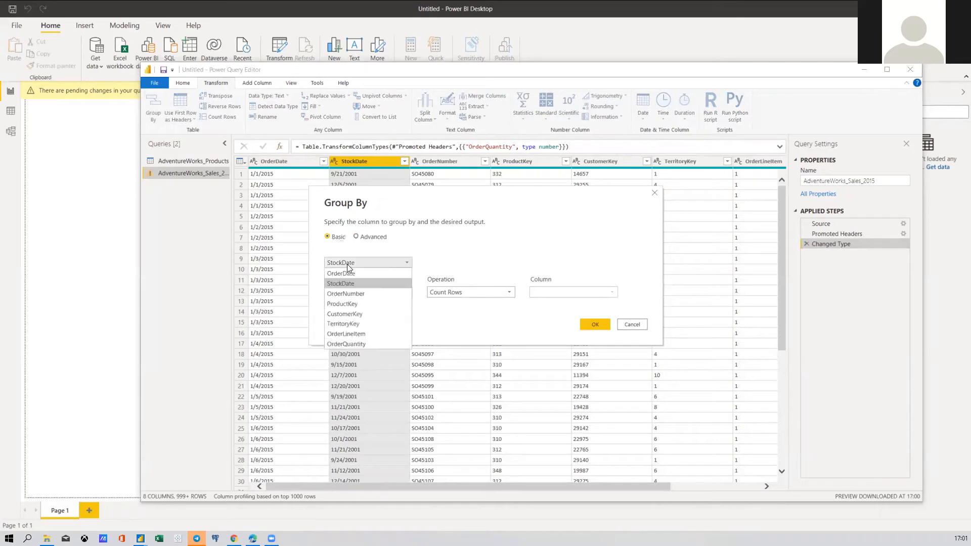
pyautogui.click(344, 311)
pyautogui.doubleClick(333, 292)
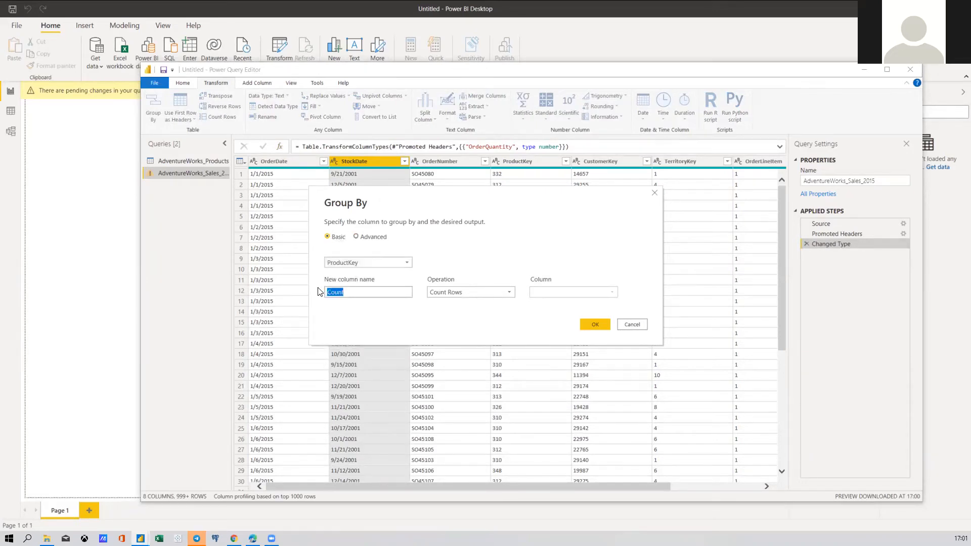
pyautogui.write('Total ORDERS')
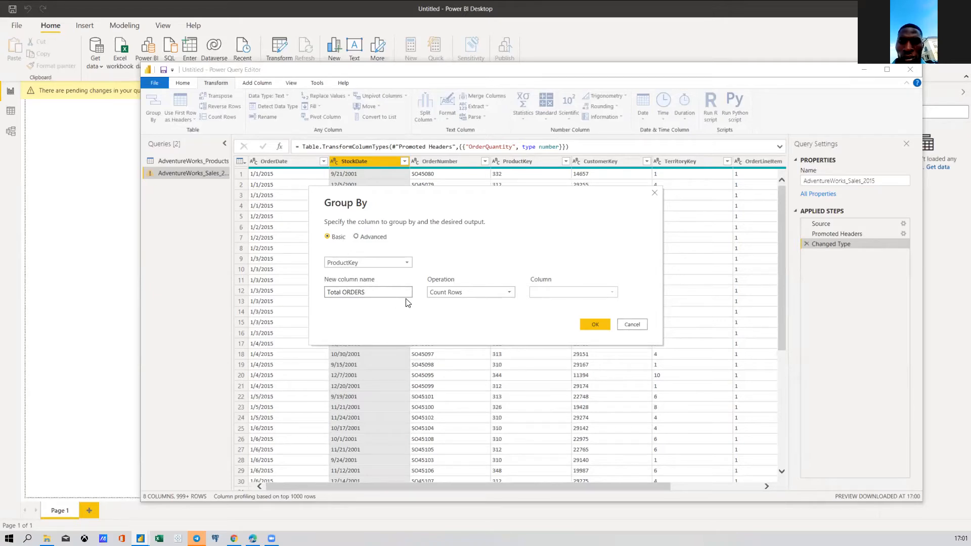
pyautogui.click(447, 291)
pyautogui.click(440, 304)
pyautogui.click(553, 300)
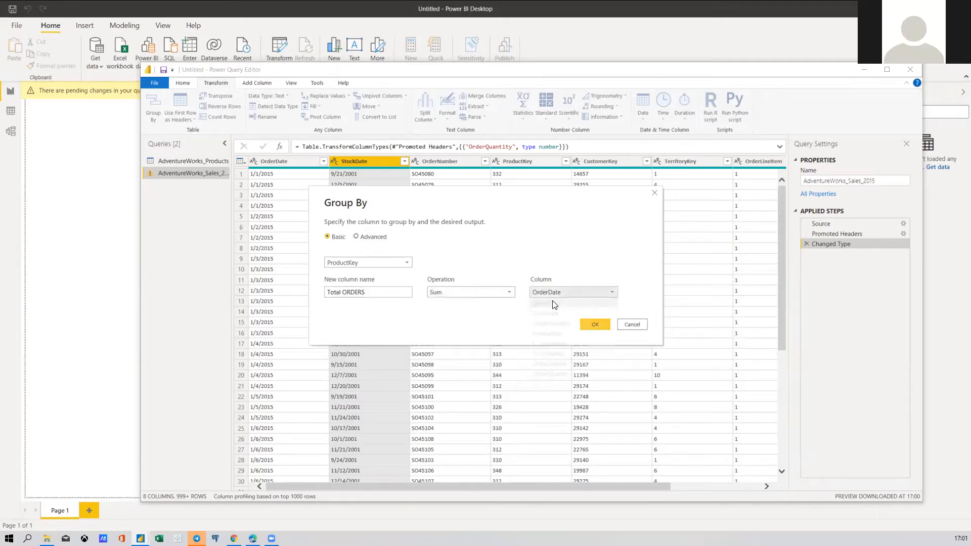
pyautogui.click(556, 373)
pyautogui.click(595, 324)
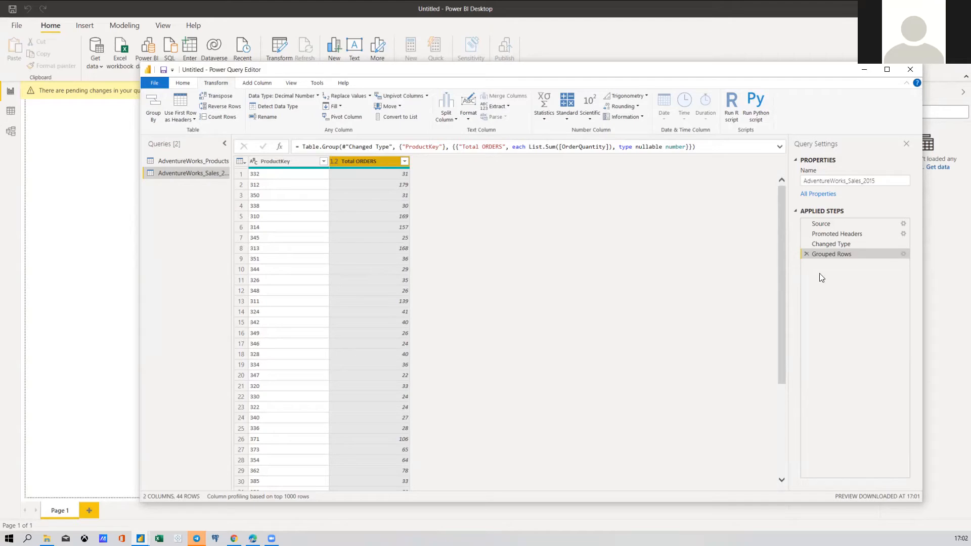
pyautogui.click(806, 254)
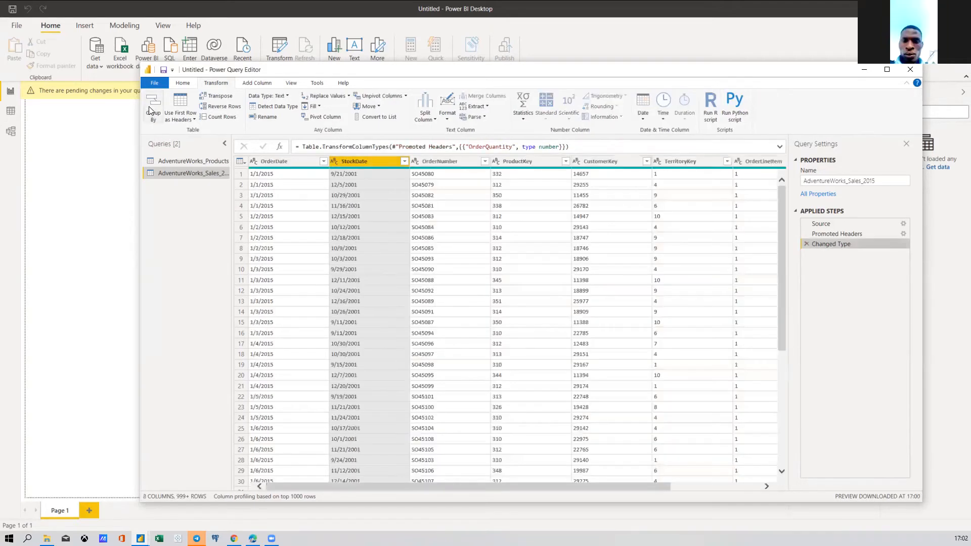
pyautogui.click(152, 109)
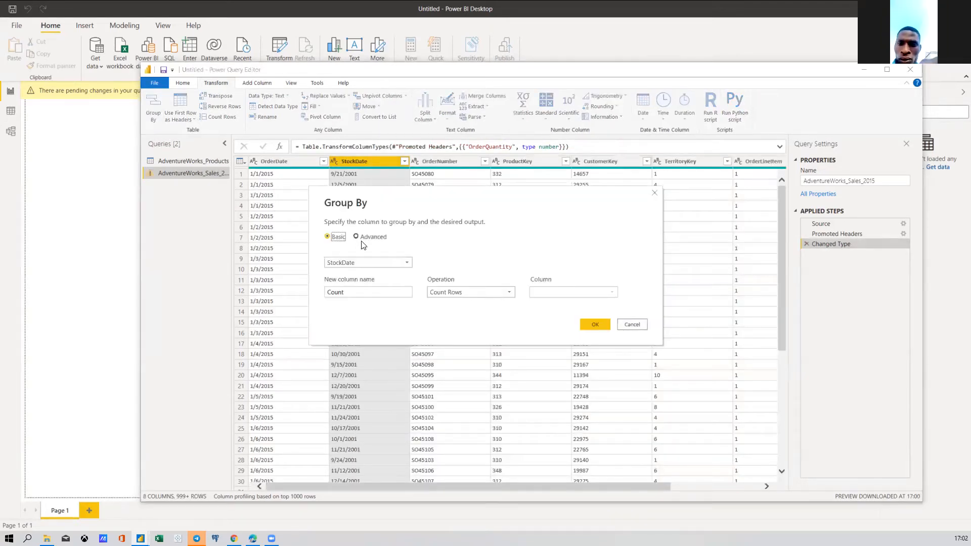
pyautogui.click(346, 263)
pyautogui.click(347, 306)
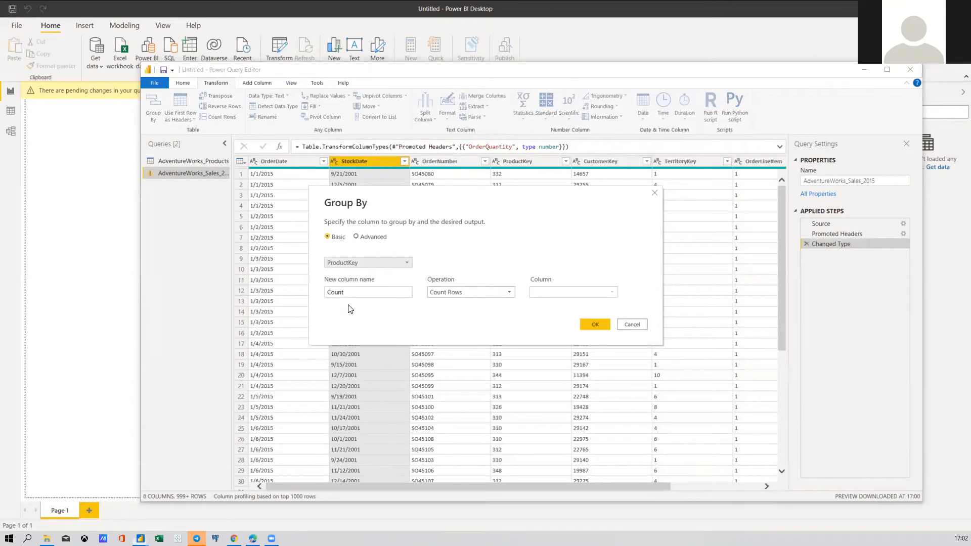
pyautogui.click(455, 292)
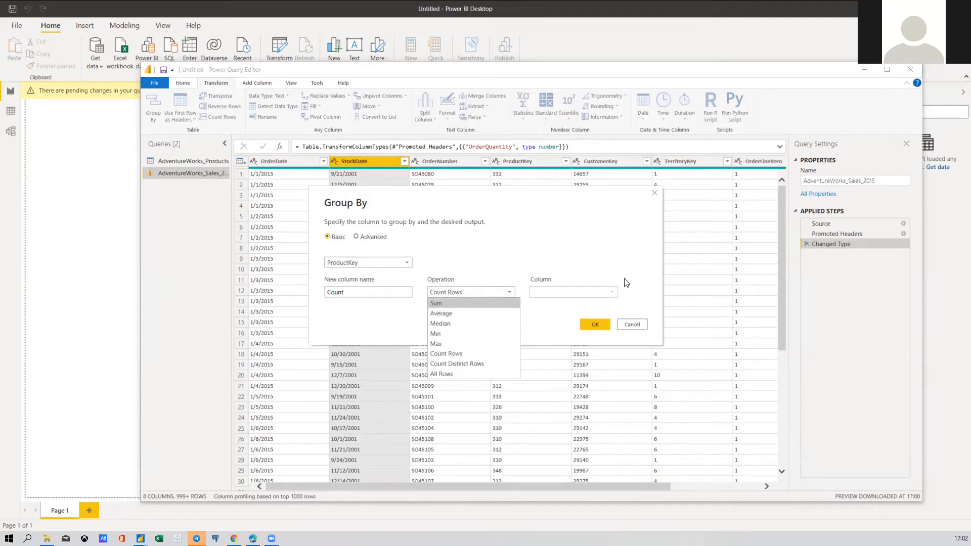
pyautogui.click(632, 324)
# Examine the OrderQuantity values down the sales rows and return to the first columns of the table
pyautogui.moveTo(630, 487); pyautogui.dragTo(737, 478)
pyautogui.scroll(-7, 753, 324)
pyautogui.scroll(-15, 762, 350)
pyautogui.scroll(9, 744, 324)
pyautogui.scroll(7, 731, 235)
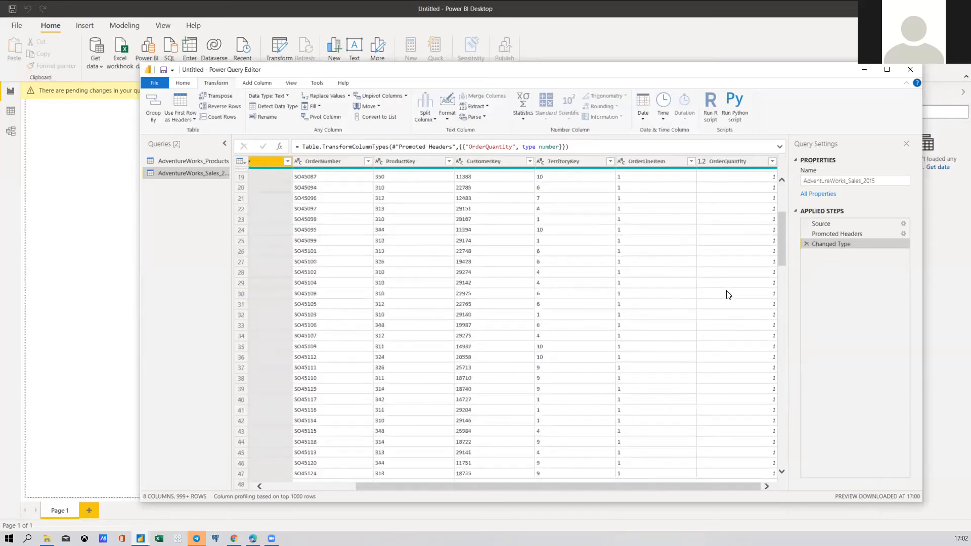
pyautogui.scroll(6, 728, 295)
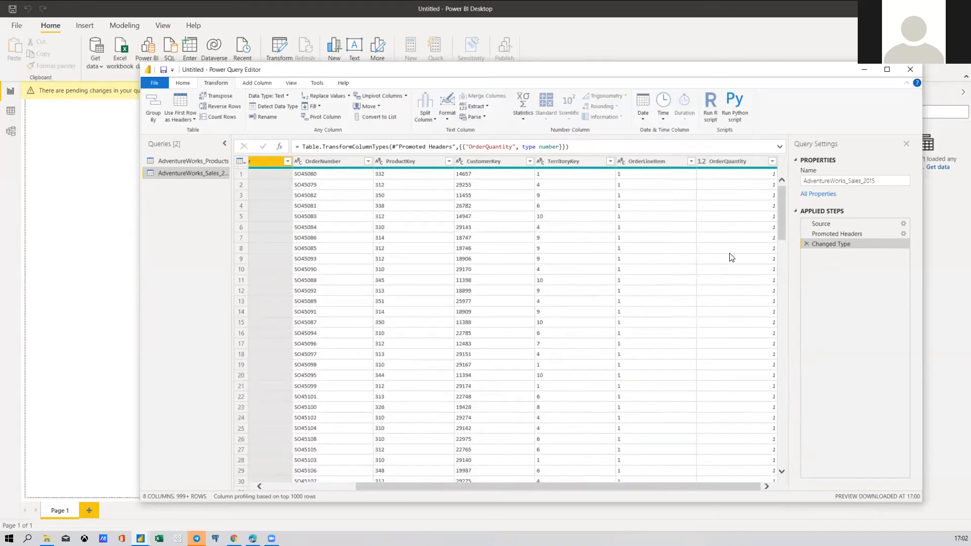
pyautogui.moveTo(621, 485); pyautogui.dragTo(432, 505)
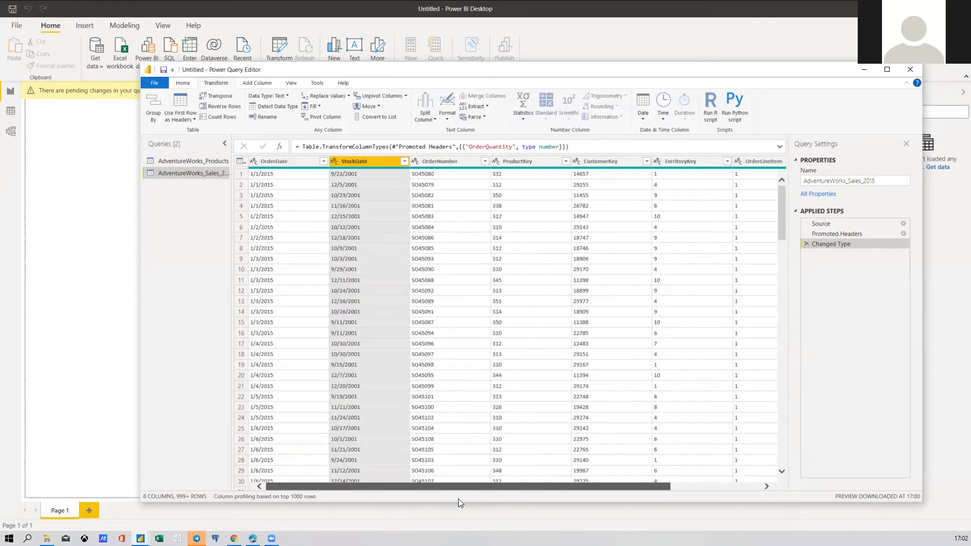
pyautogui.moveTo(618, 478); pyautogui.dragTo(425, 459)
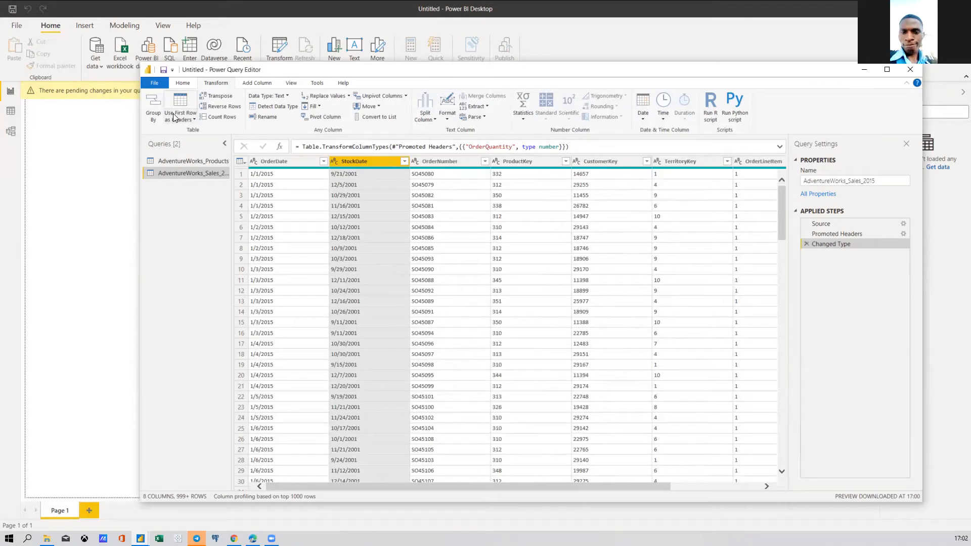
# Start an advanced grouping of the sales rows by ProductKey with OrderDate as a second grouping column
pyautogui.click(153, 107)
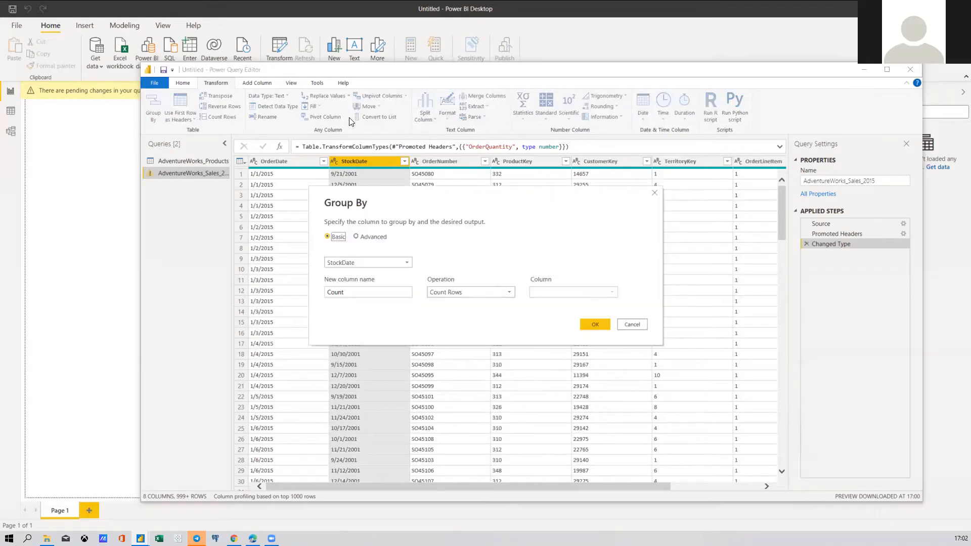
pyautogui.click(375, 238)
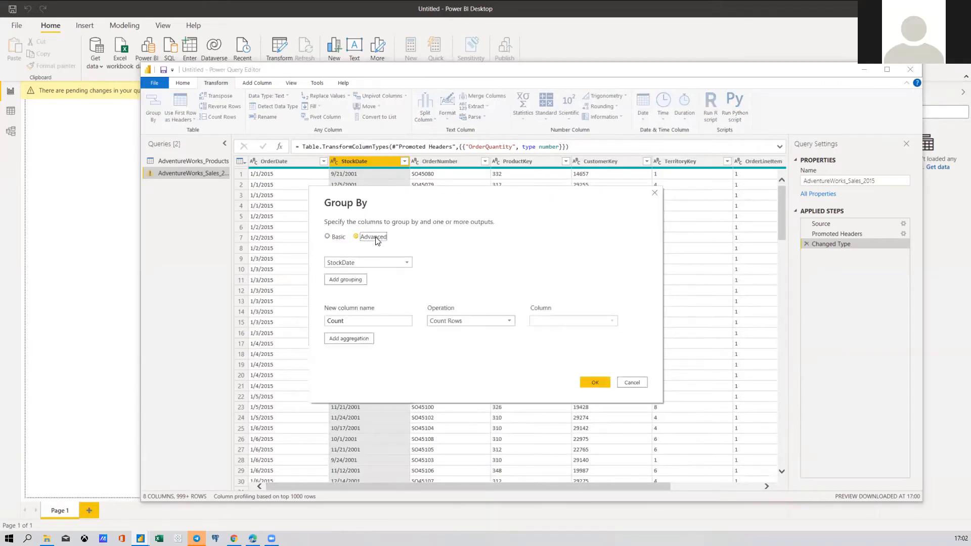
pyautogui.click(337, 237)
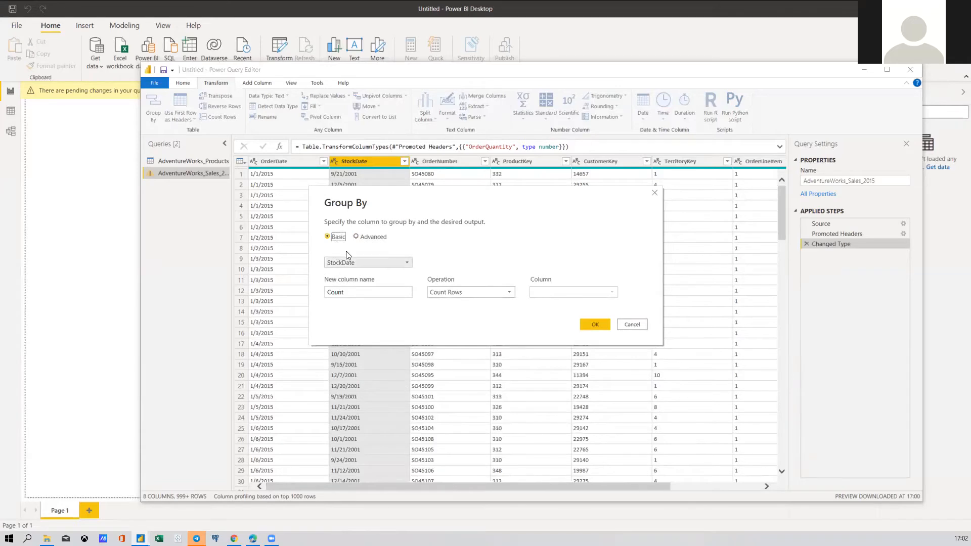
pyautogui.click(376, 237)
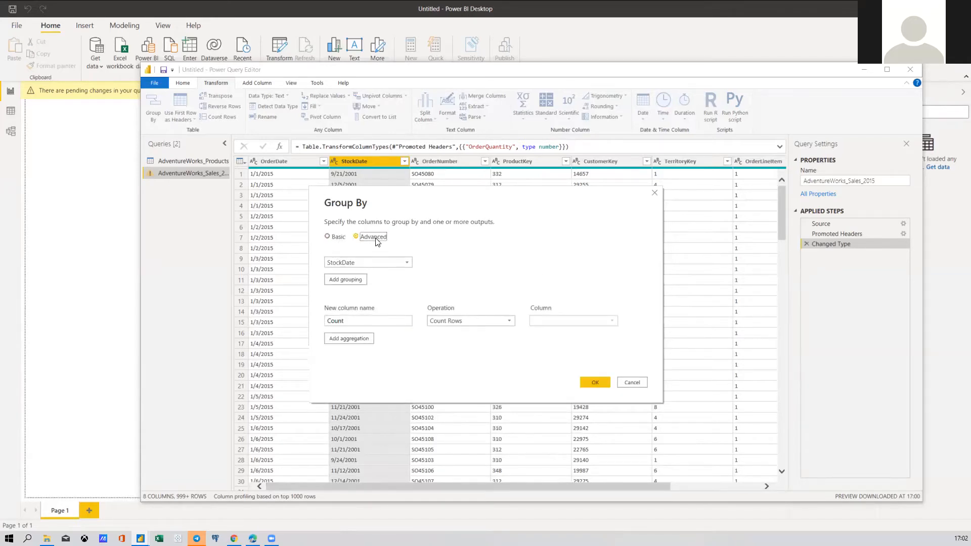
pyautogui.click(368, 262)
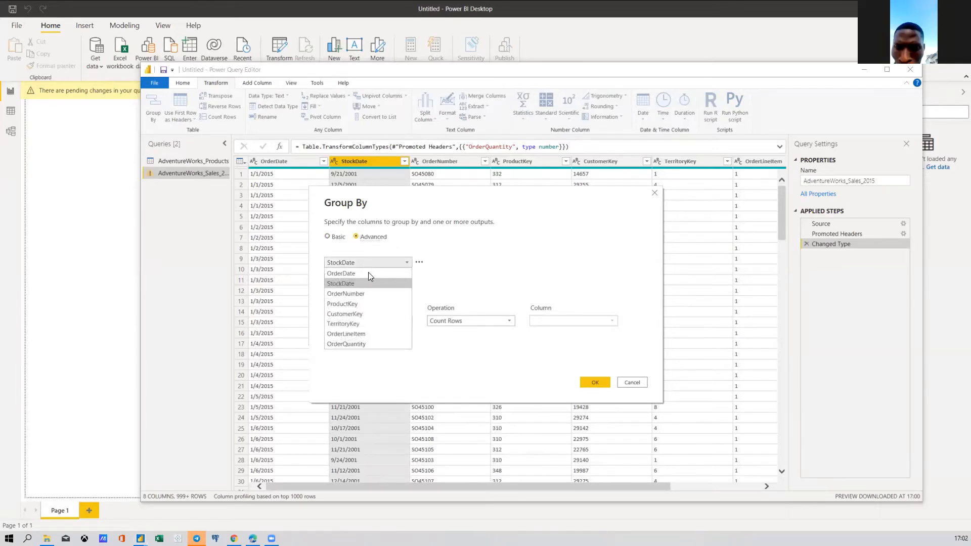
pyautogui.click(360, 304)
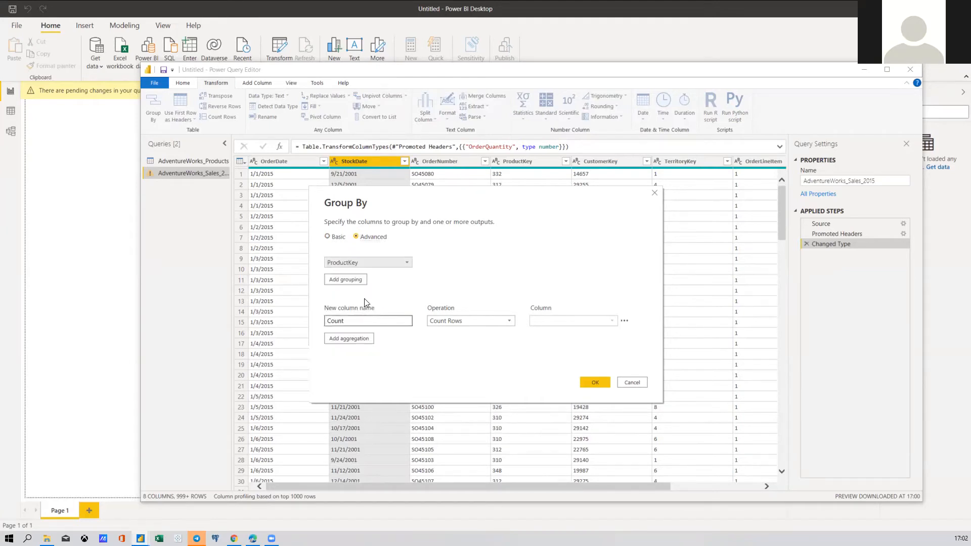
pyautogui.click(355, 280)
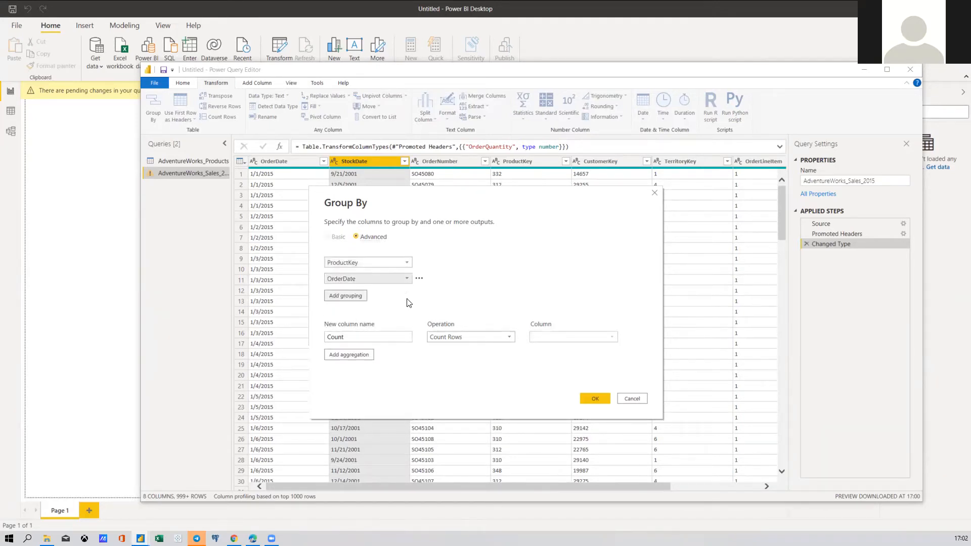
pyautogui.click(408, 278)
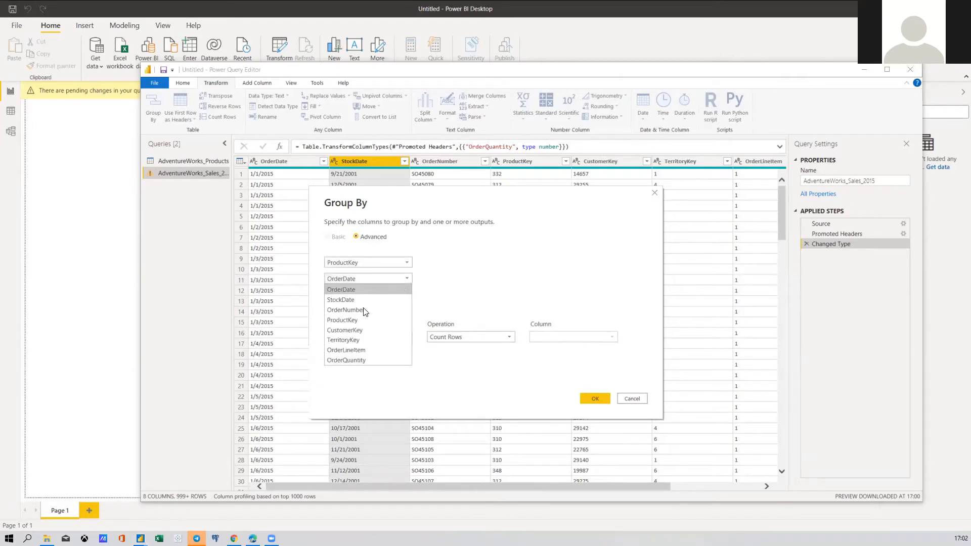
pyautogui.click(368, 387)
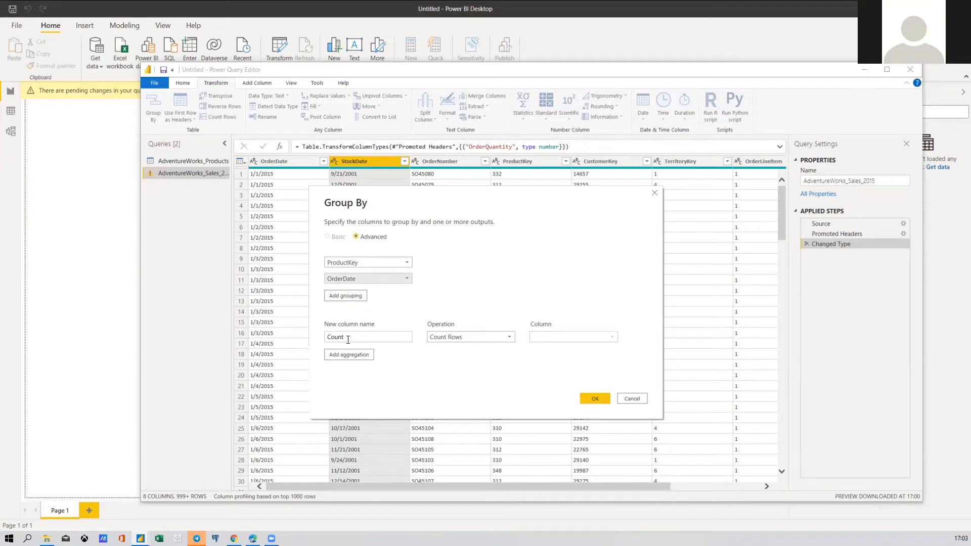
# Name the new column Group By, use Count Rows as its operation, and apply the grouping
pyautogui.hotkey('ctrl', 'a')
pyautogui.write('oRD')
pyautogui.press('BackSpace')
pyautogui.press('BackSpace')
pyautogui.press('BackSpace')
pyautogui.write('Group By')
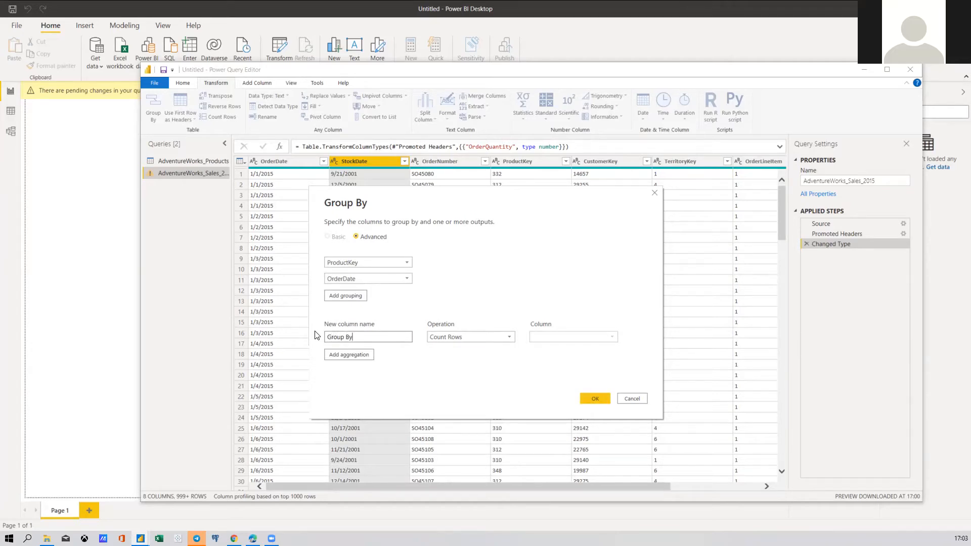
pyautogui.click(453, 338)
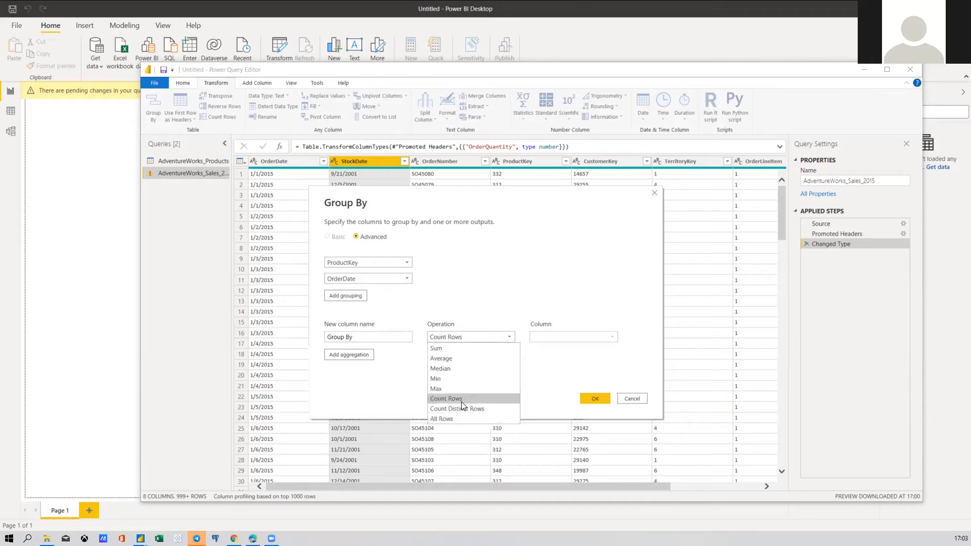
pyautogui.click(461, 400)
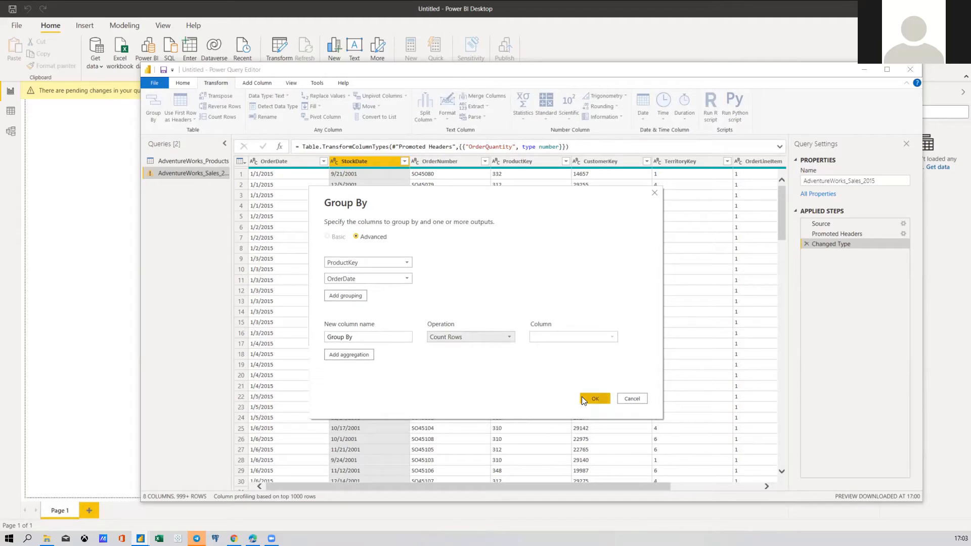
pyautogui.click(594, 398)
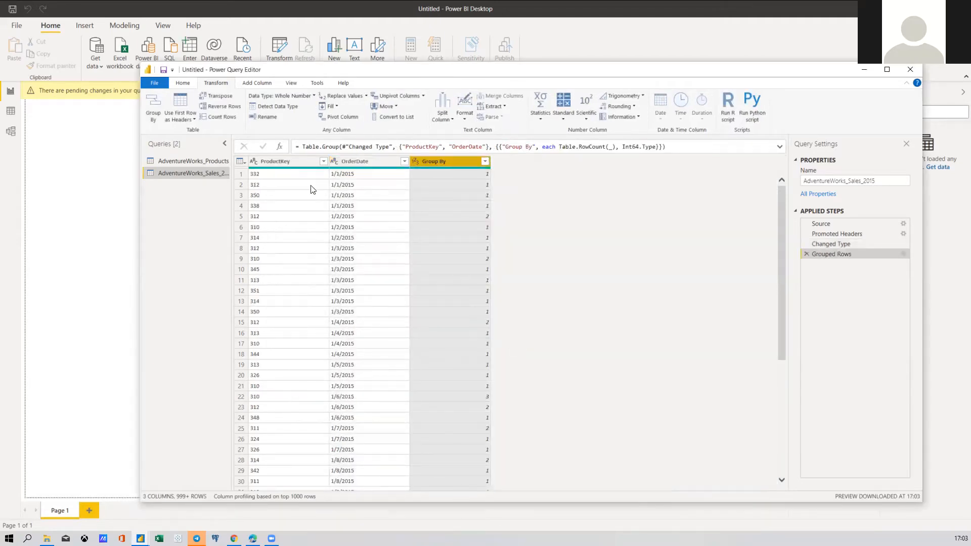
# Examine the grouped rows, comparing the ProductKey and OrderDate values of the first two rows with their counts
pyautogui.click(263, 175)
pyautogui.click(343, 175)
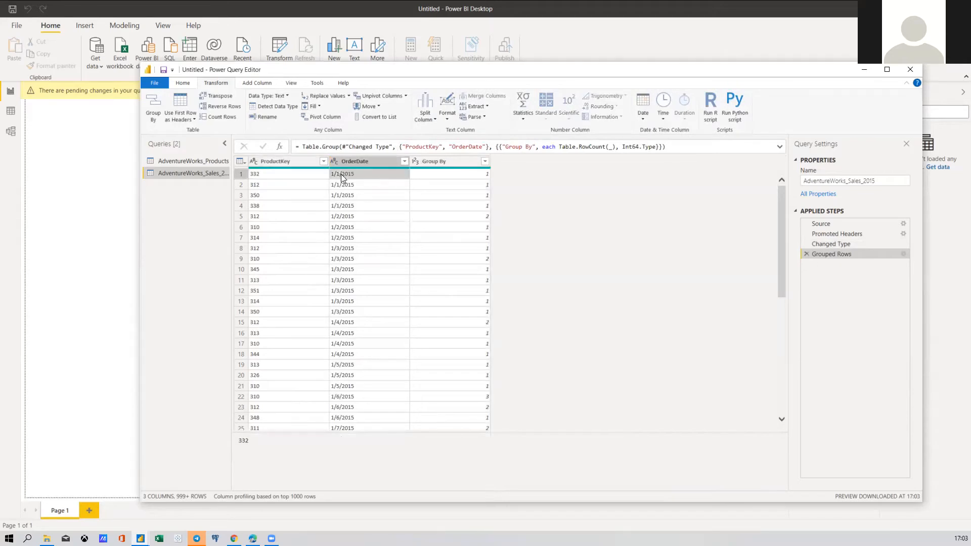
pyautogui.scroll(-15, 313, 324)
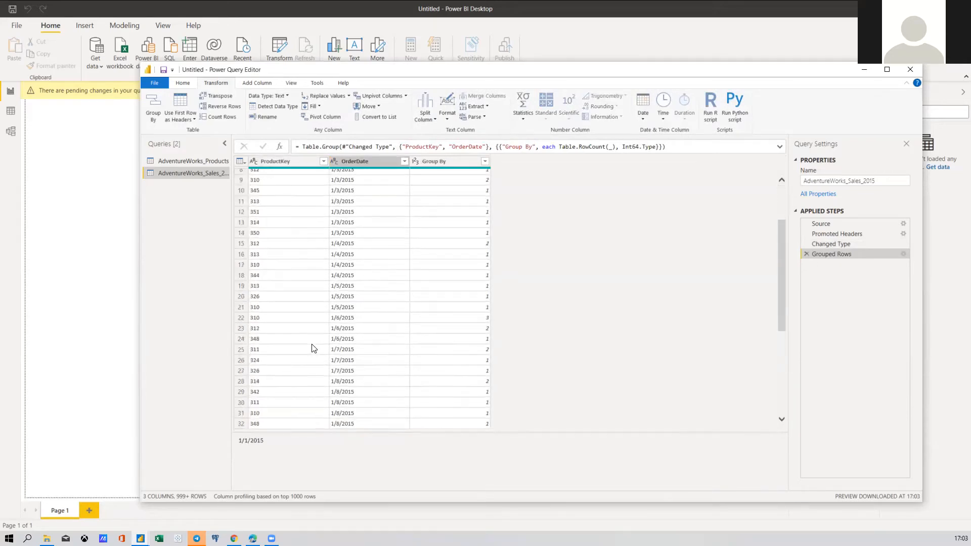
pyautogui.scroll(15, 305, 335)
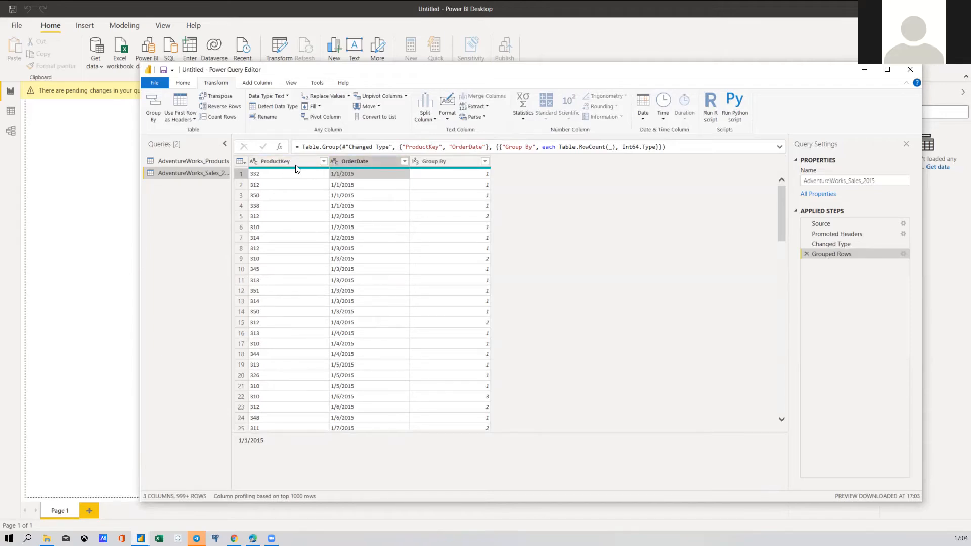
pyautogui.click(271, 175)
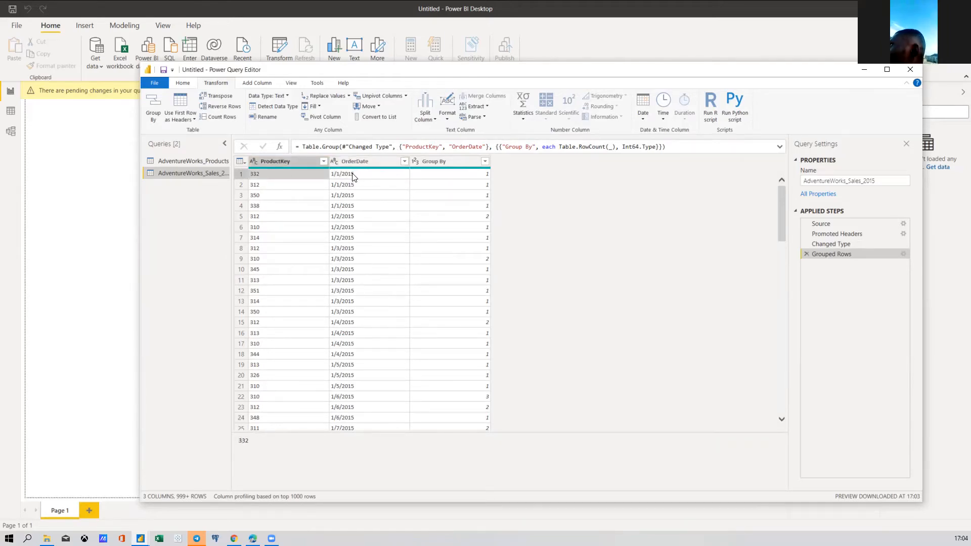
pyautogui.press('Right')
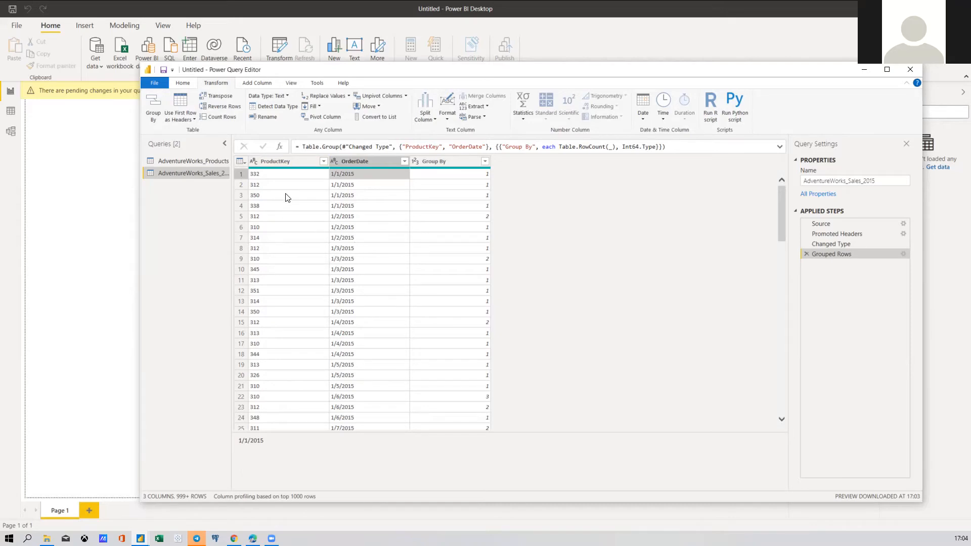
pyautogui.click(265, 186)
pyautogui.click(351, 185)
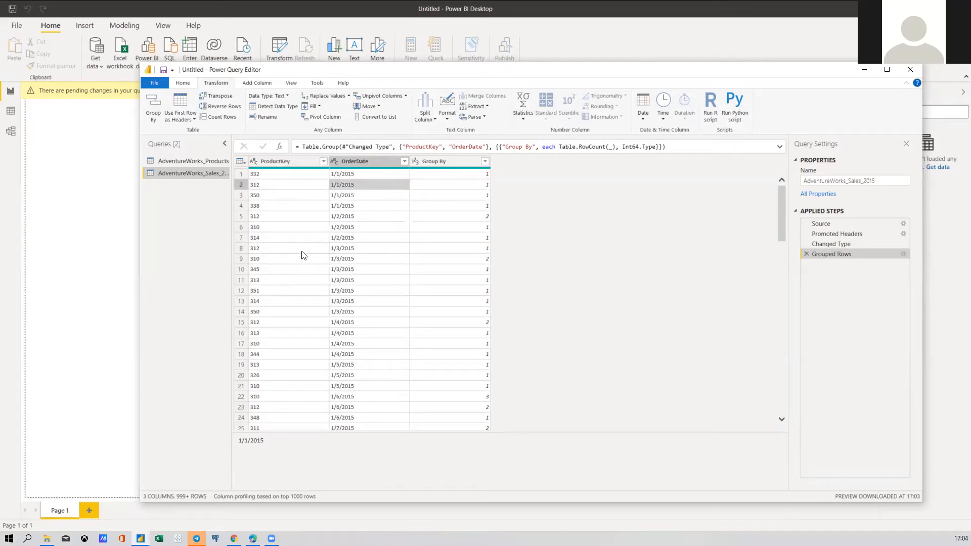
# Examine the grouped rows for ProductKey 312, comparing their OrderDate values and counts down the table
pyautogui.click(259, 248)
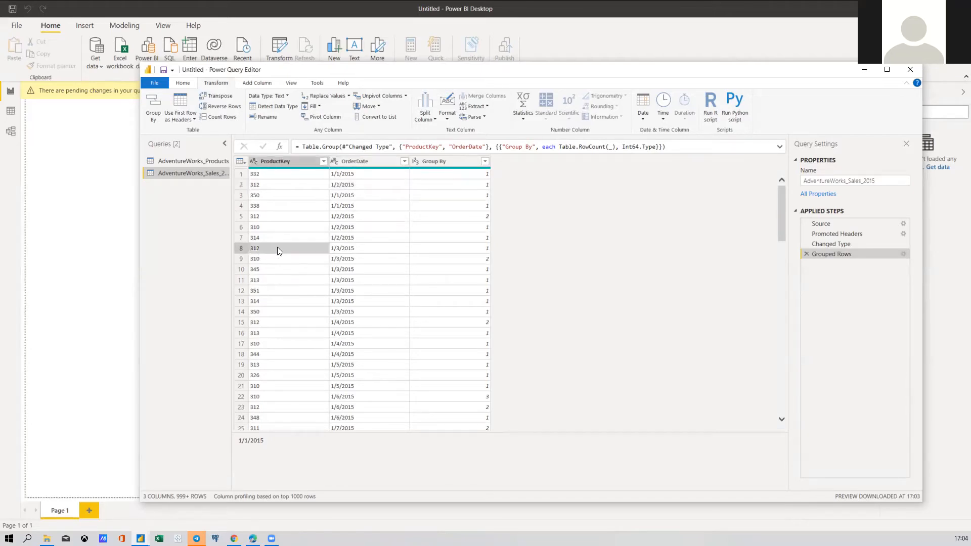
pyautogui.click(346, 248)
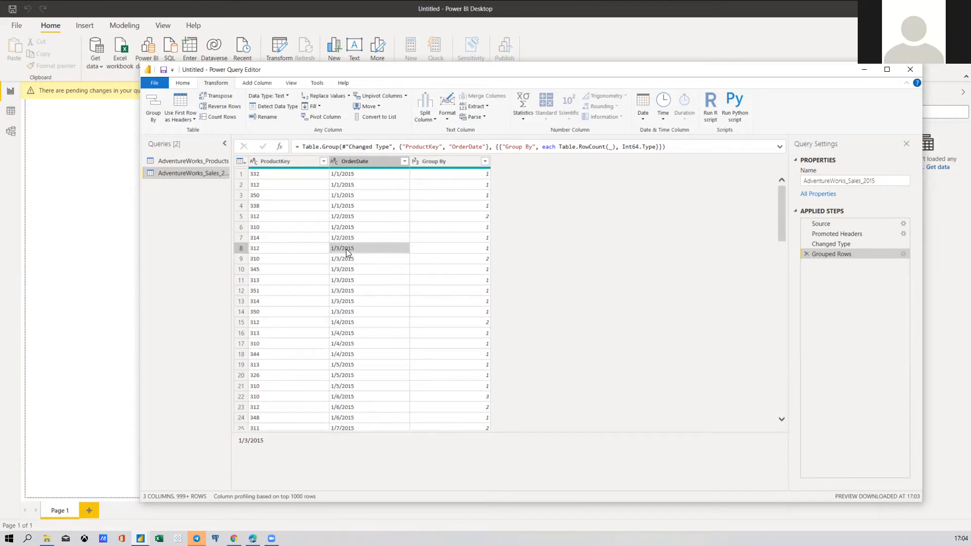
pyautogui.click(265, 323)
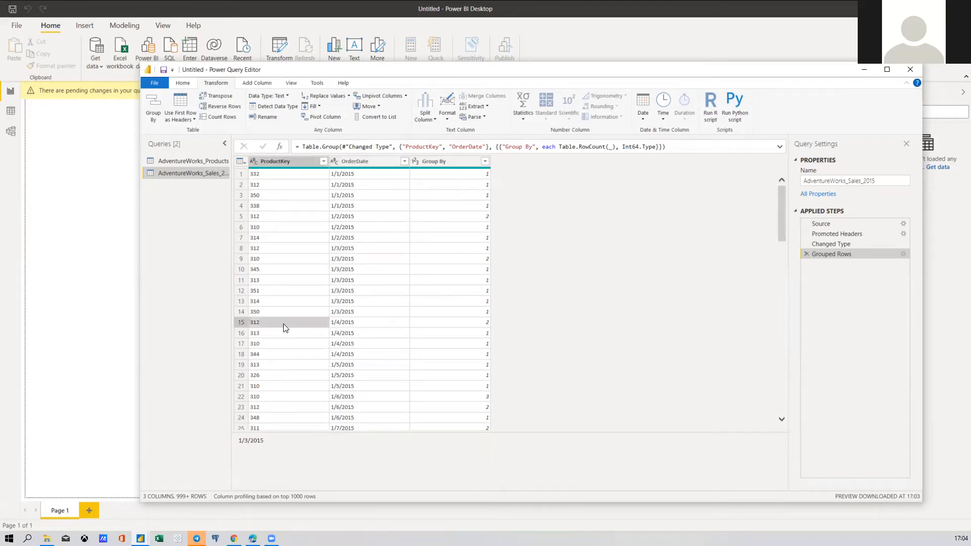
pyautogui.click(347, 322)
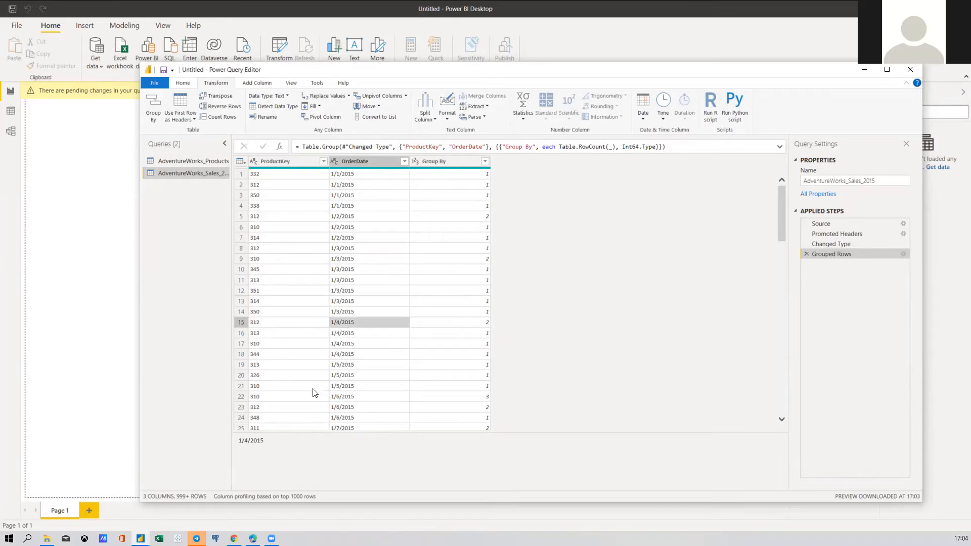
pyautogui.click(297, 409)
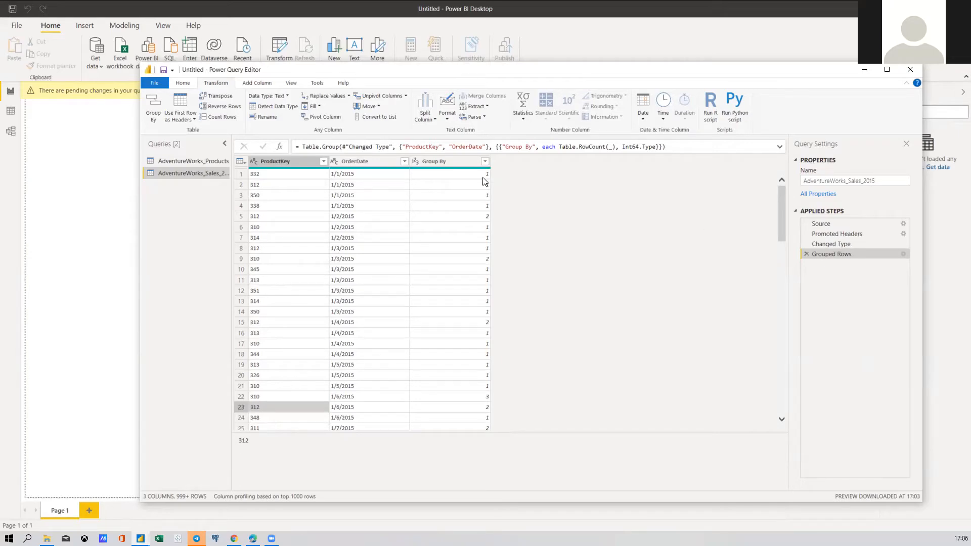
# Remove the Grouped Rows and Changed Type steps from the AdventureWorks_Sales_2015 query
pyautogui.click(807, 254)
pyautogui.click(807, 244)
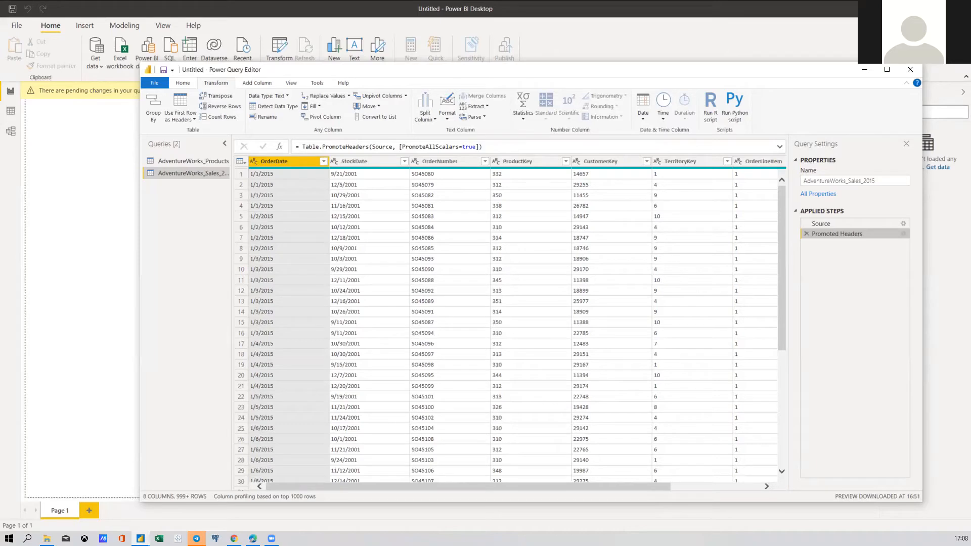
pyautogui.keyDown('ctrl'); pyautogui.click(768, 262); pyautogui.keyUp('ctrl')
pyautogui.keyDown('ctrl'); pyautogui.click(769, 262); pyautogui.keyUp('ctrl')
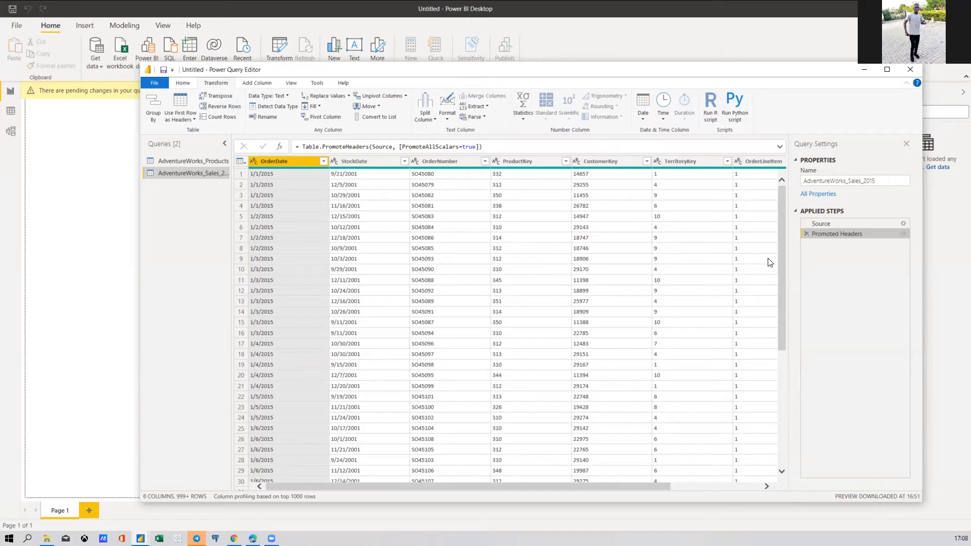
pyautogui.click(530, 15)
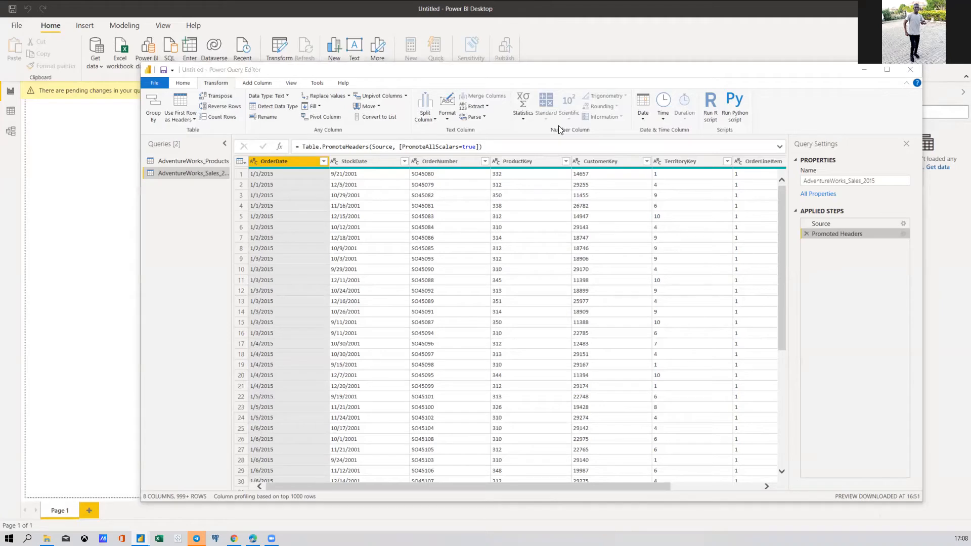
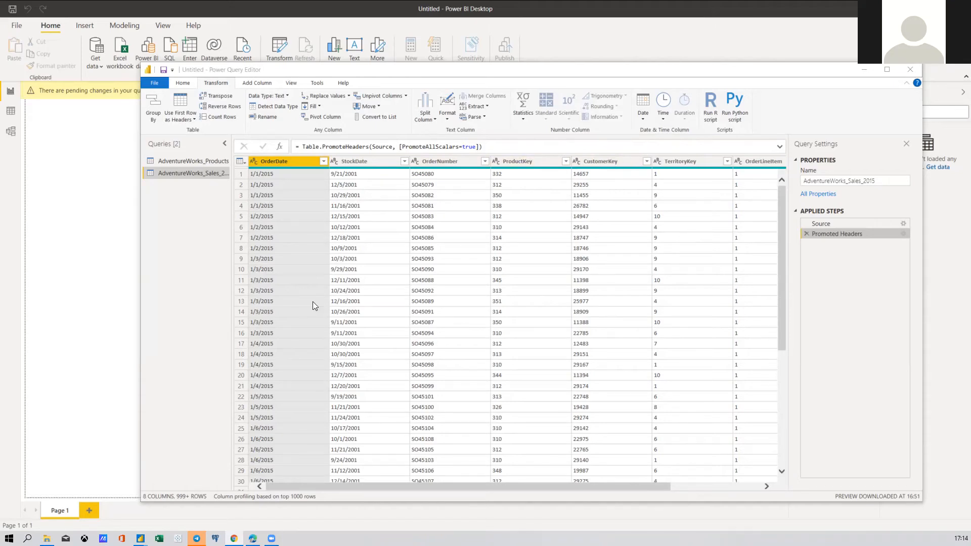
# Close the Power Query Editor without applying the changes and discard the pending changes to the products and sales queries
pyautogui.click(910, 73)
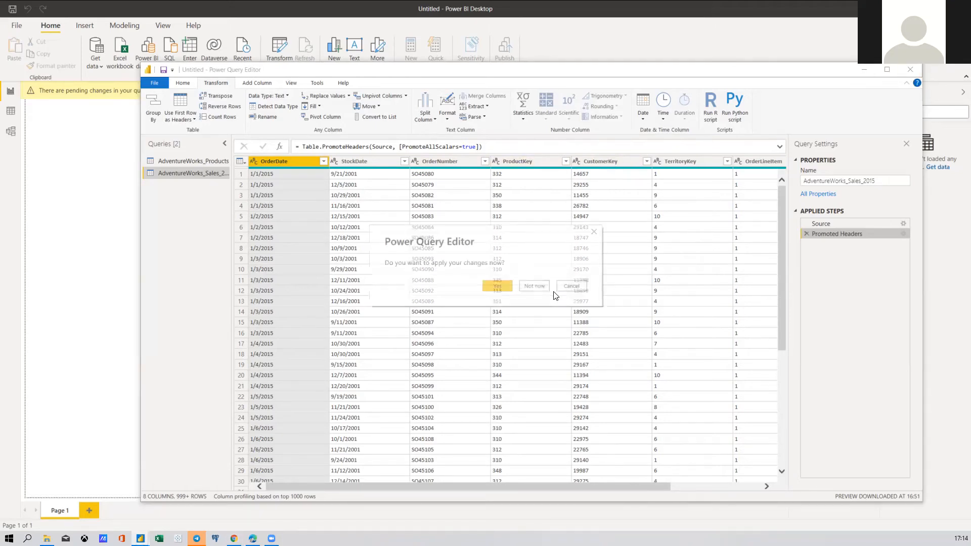
pyautogui.click(537, 293)
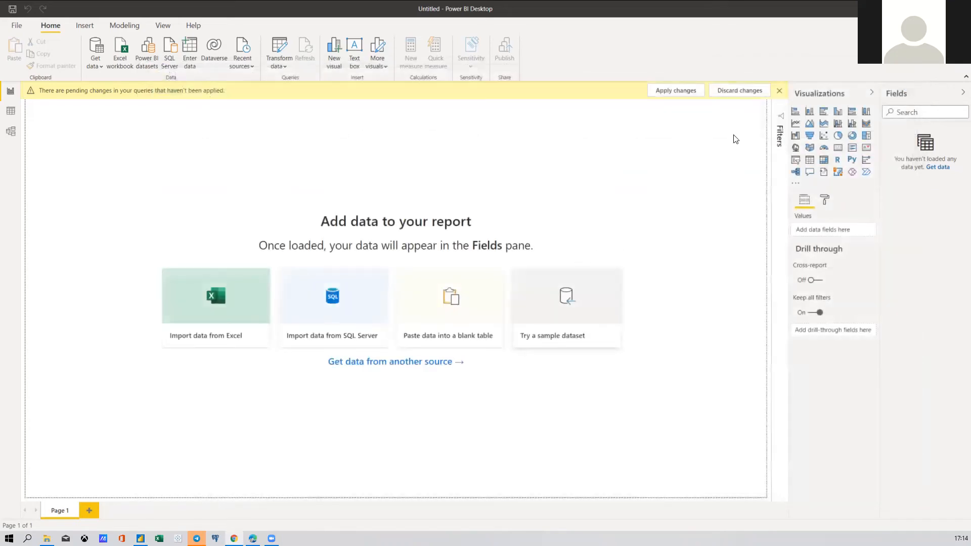
pyautogui.click(753, 91)
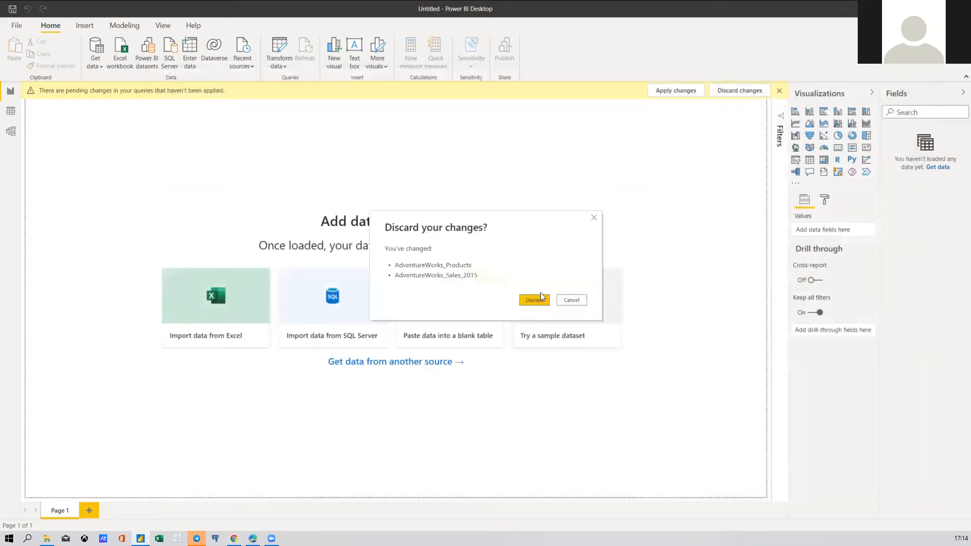
pyautogui.click(529, 298)
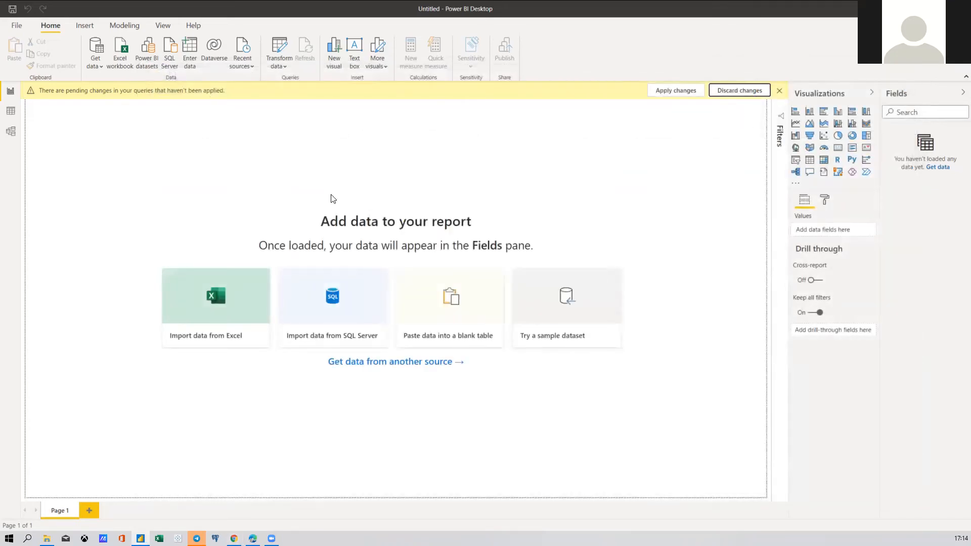
# Import the tran CSV file from the AdventureWorks CSV files folder and open it for transformation in Power Query
pyautogui.click(94, 63)
pyautogui.click(124, 198)
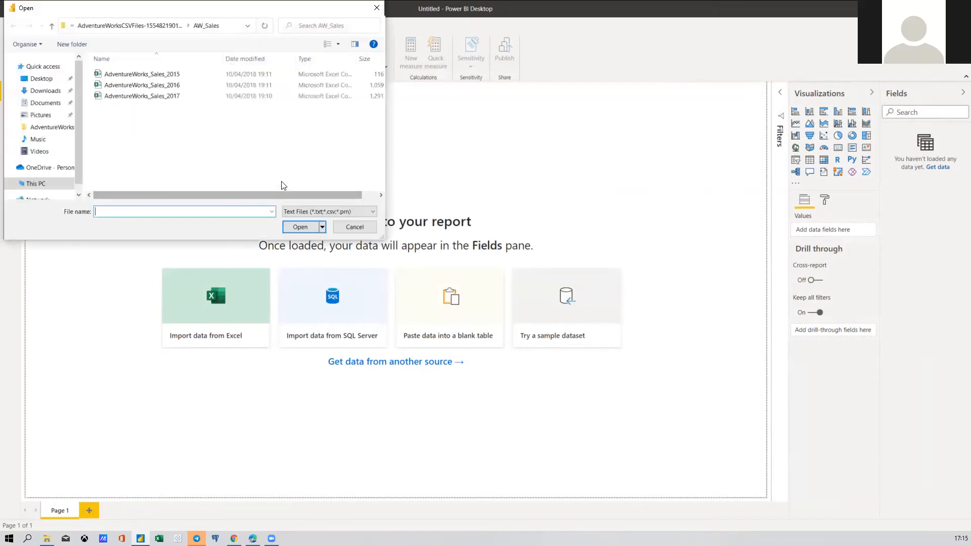
pyautogui.click(155, 26)
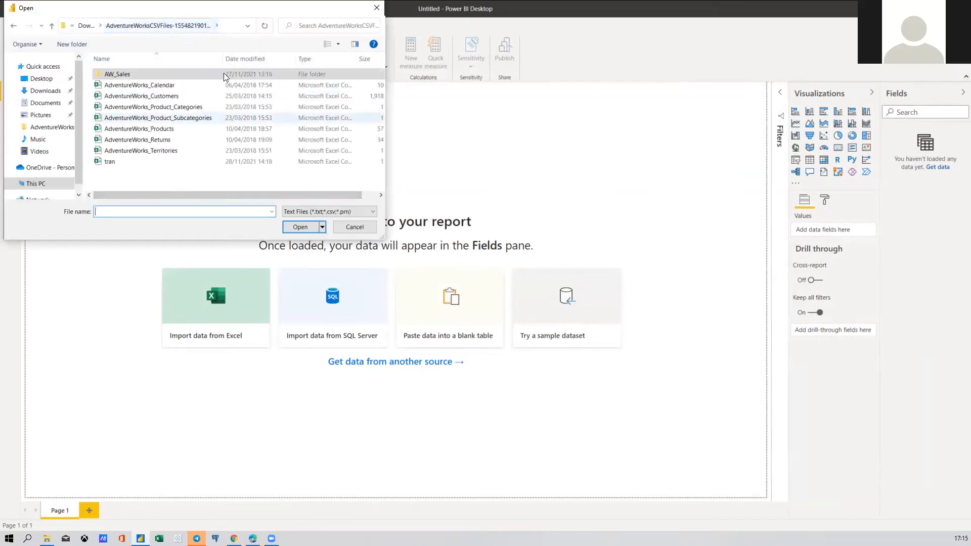
pyautogui.doubleClick(128, 162)
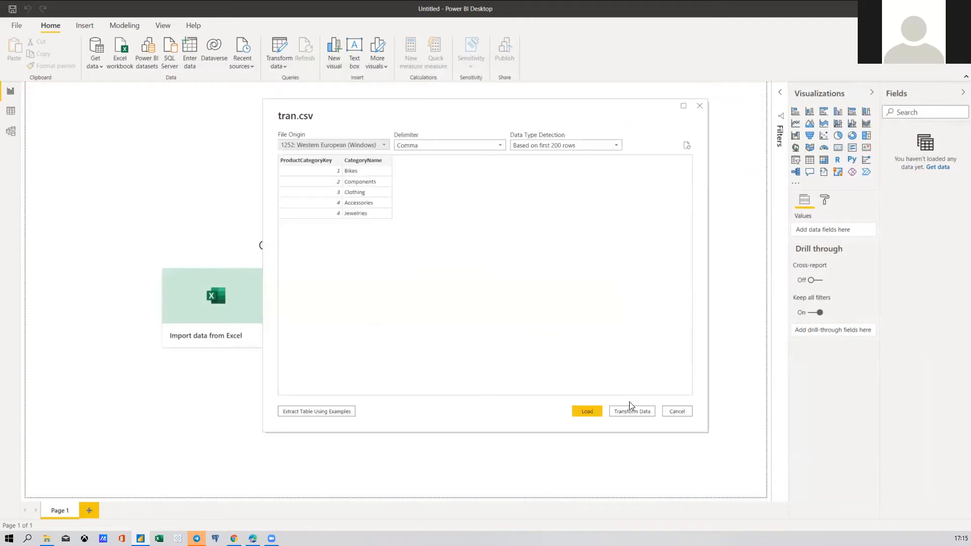
pyautogui.click(633, 410)
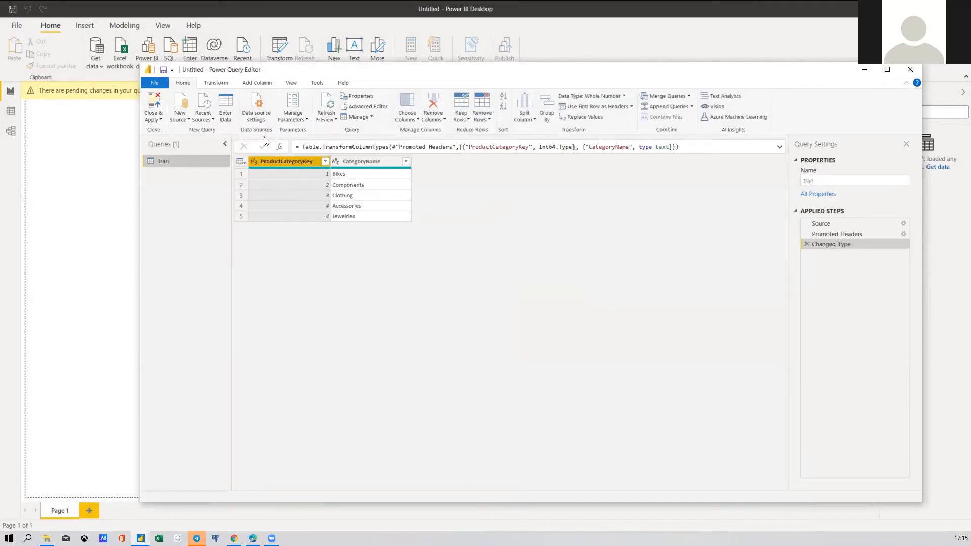
pyautogui.click(225, 85)
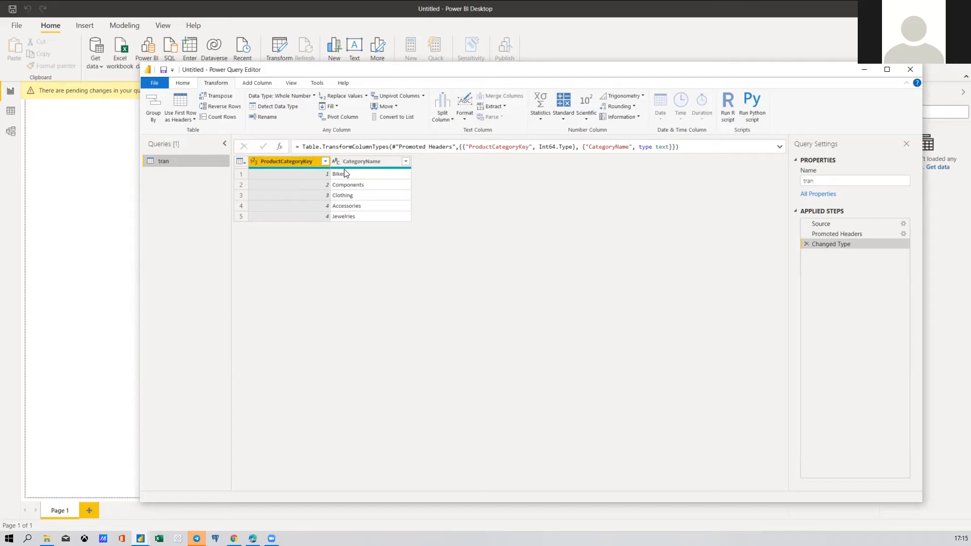
pyautogui.click(263, 85)
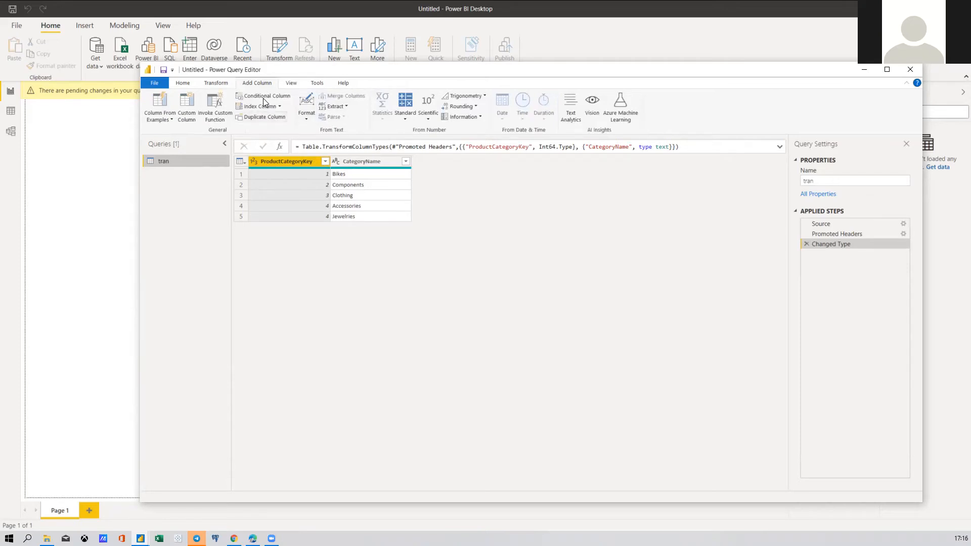
pyautogui.click(216, 83)
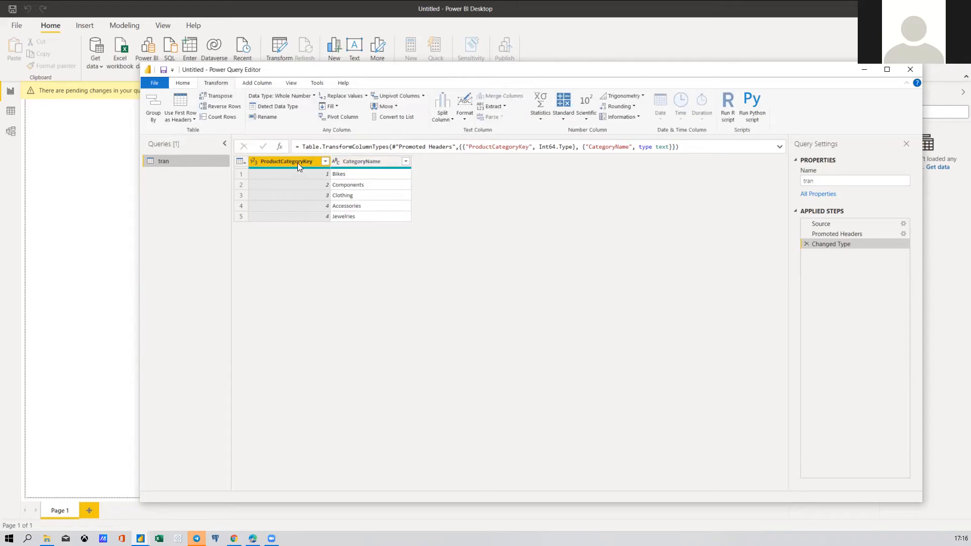
pyautogui.click(332, 116)
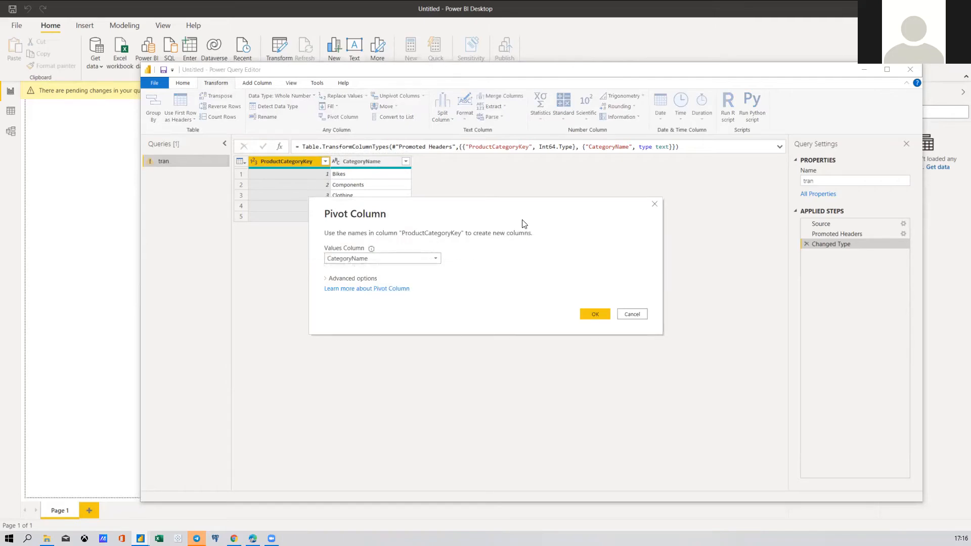
pyautogui.moveTo(374, 252)
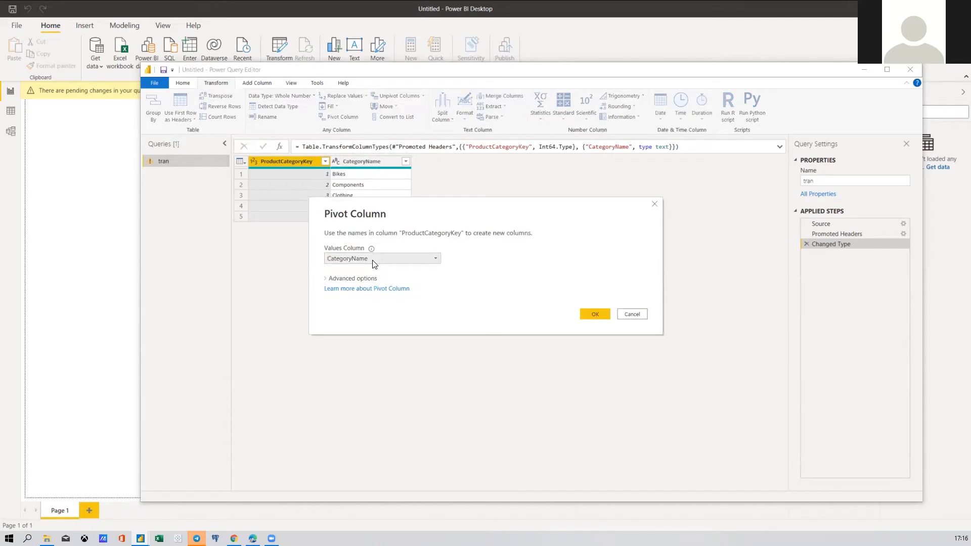
pyautogui.click(372, 261)
pyautogui.click(372, 261)
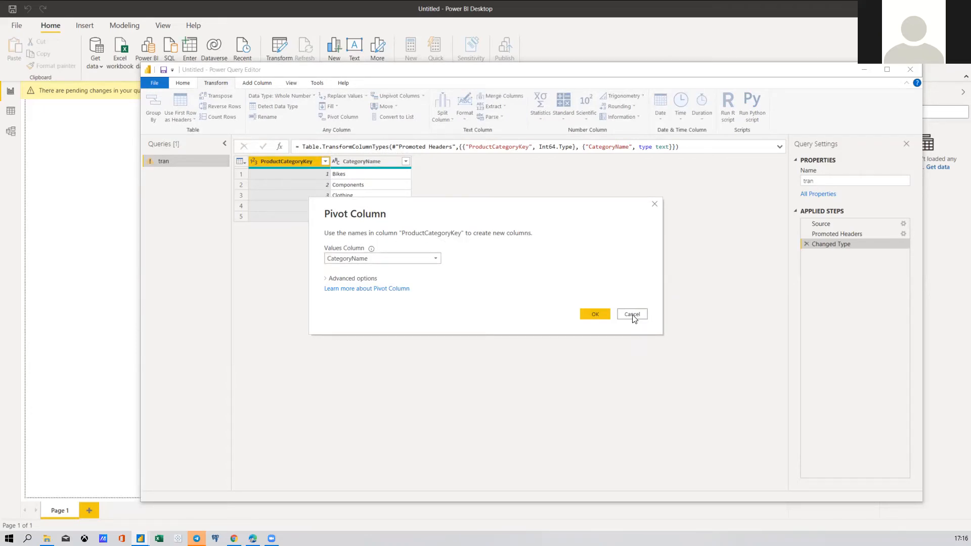
pyautogui.press('Escape')
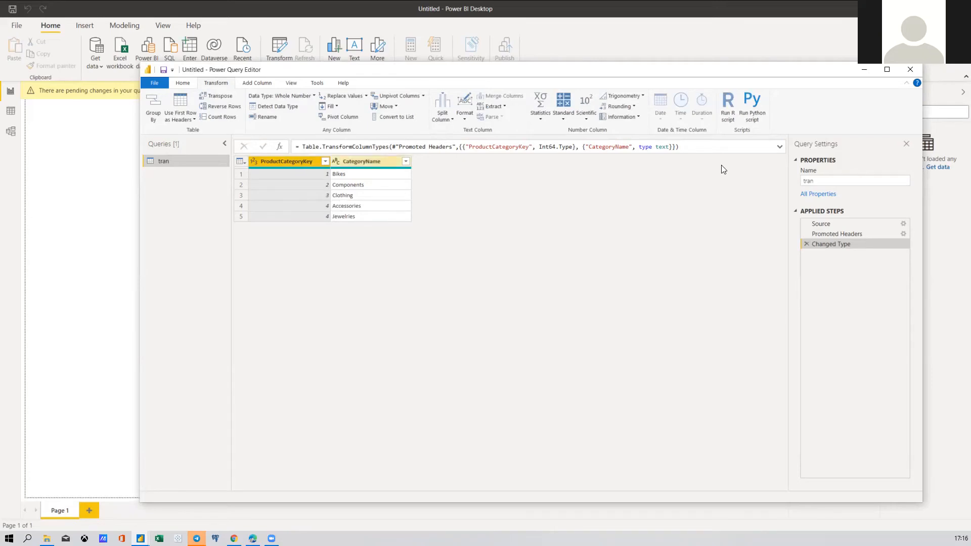
pyautogui.click(349, 117)
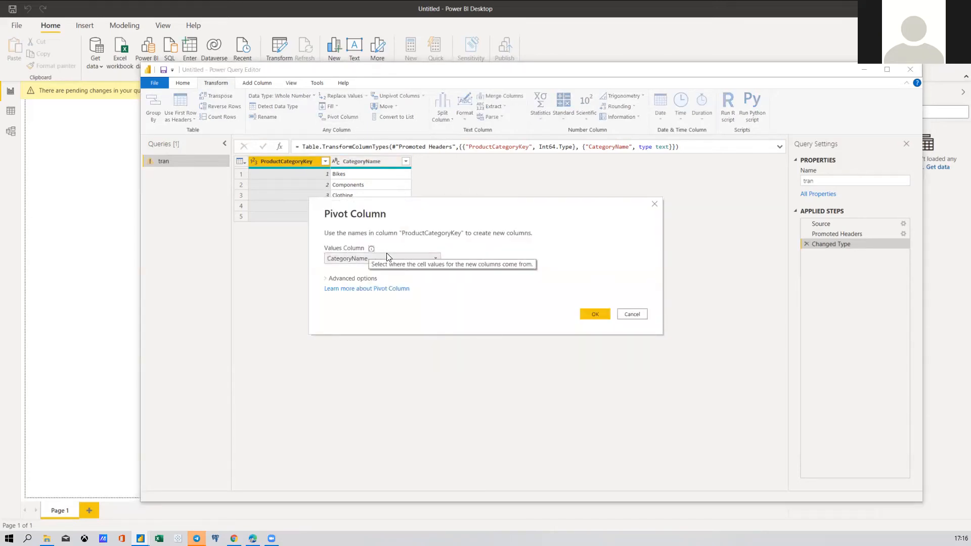
pyautogui.click(631, 314)
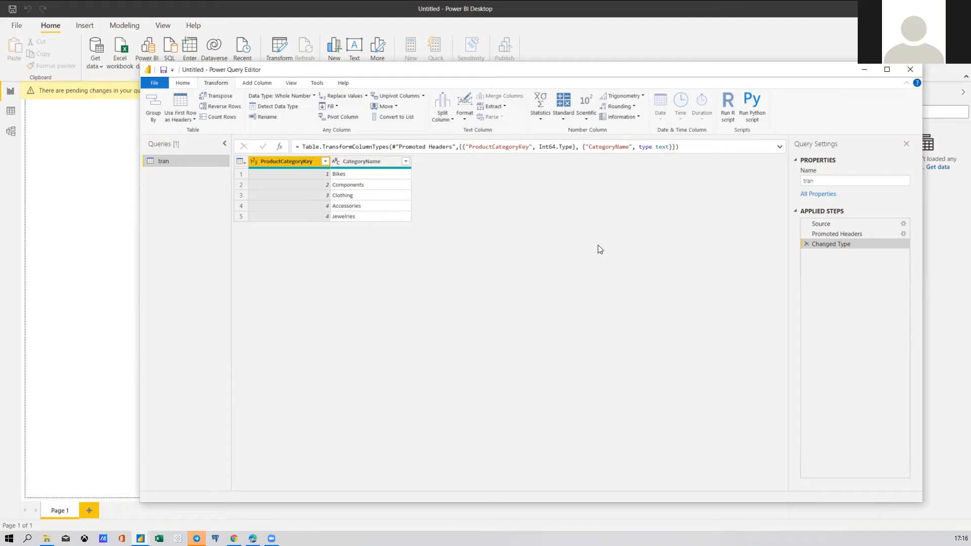
# Try pivoting the ProductCategoryKey column with CategoryName as the values column, and remove the Pivoted Column step
pyautogui.click(361, 162)
pyautogui.click(301, 161)
pyautogui.click(339, 117)
pyautogui.click(396, 258)
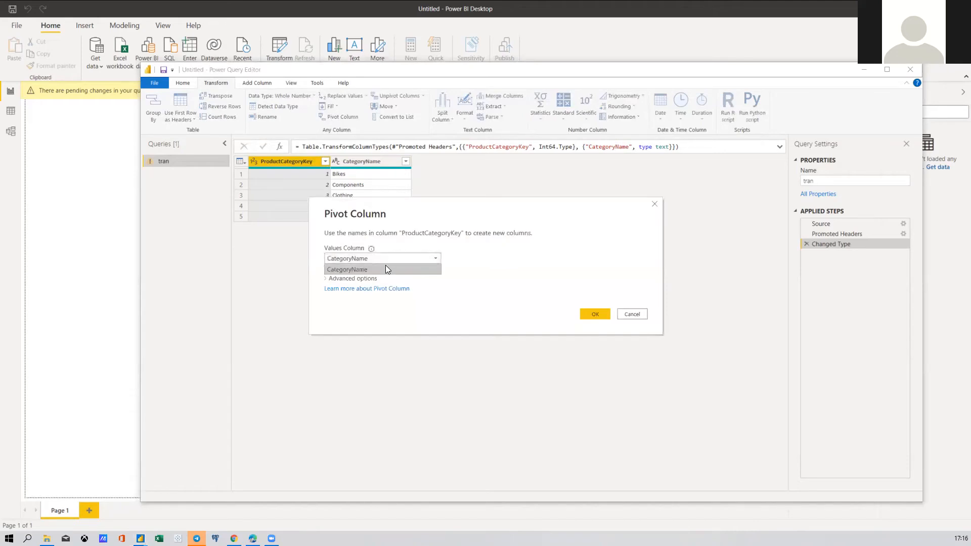
pyautogui.click(386, 268)
pyautogui.click(365, 279)
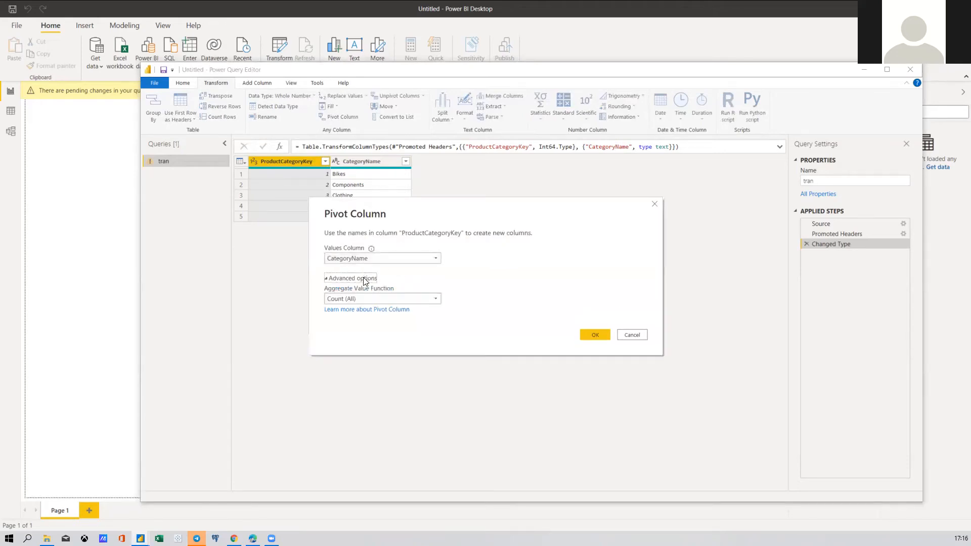
pyautogui.click(365, 279)
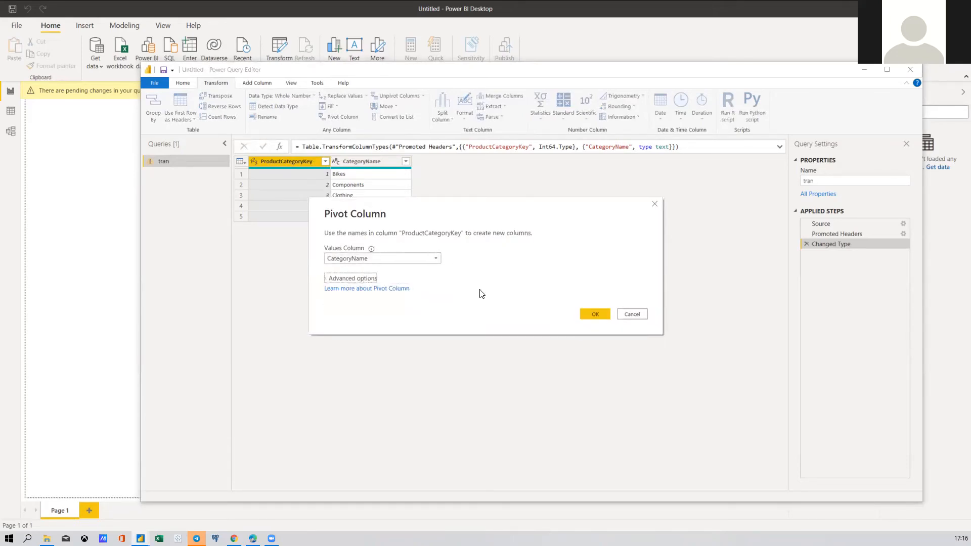
pyautogui.click(595, 314)
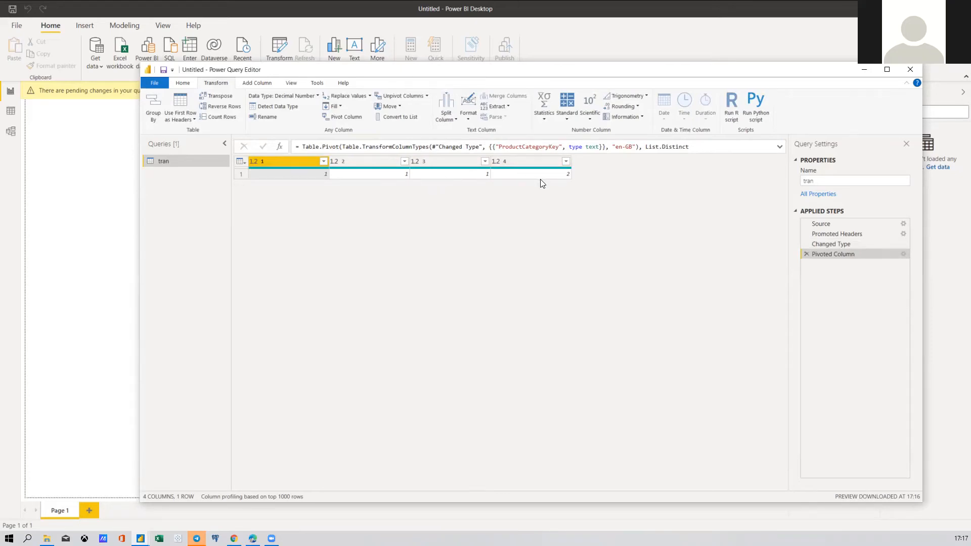
pyautogui.click(806, 255)
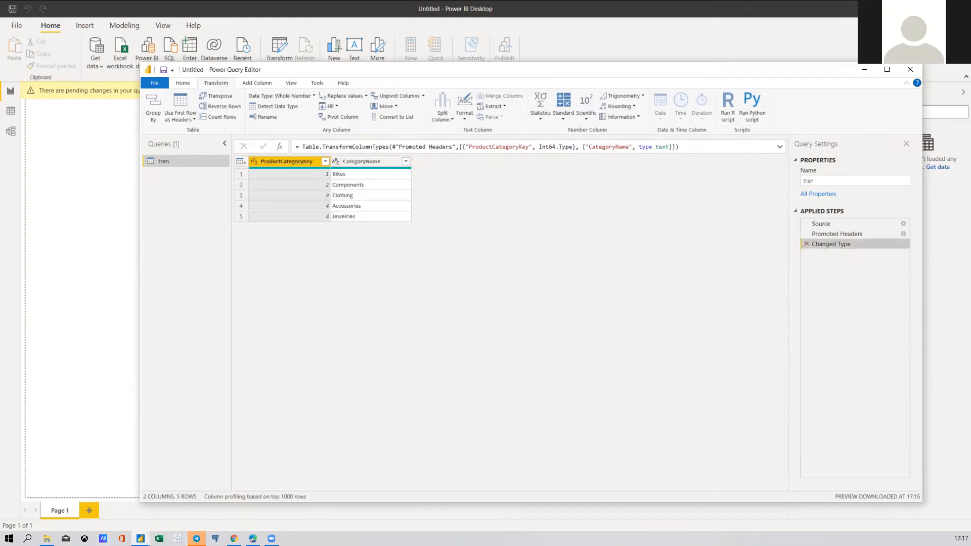
# Switch to File Explorer, select the tran CSV file in the AdventureWorks folder, and return to the Power Query Editor
pyautogui.click(47, 538)
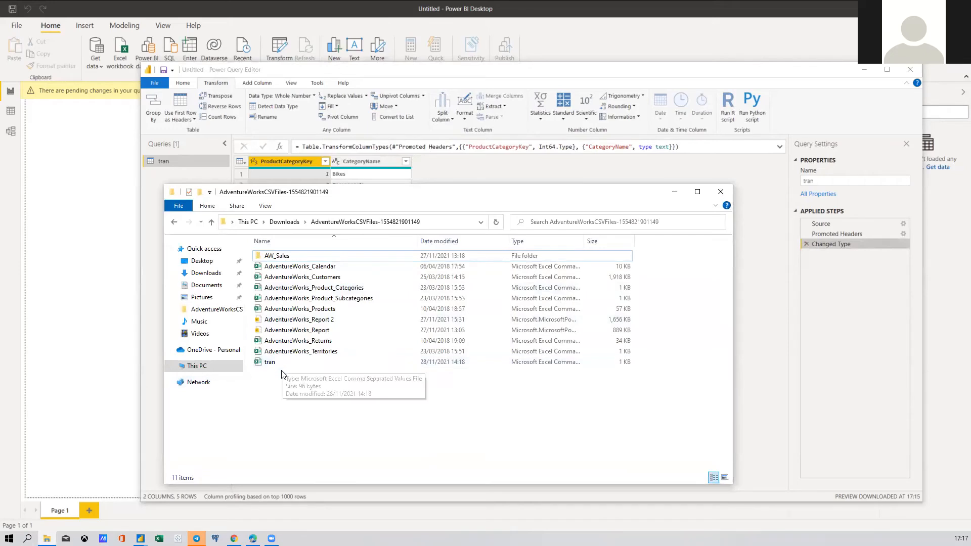
pyautogui.click(282, 362)
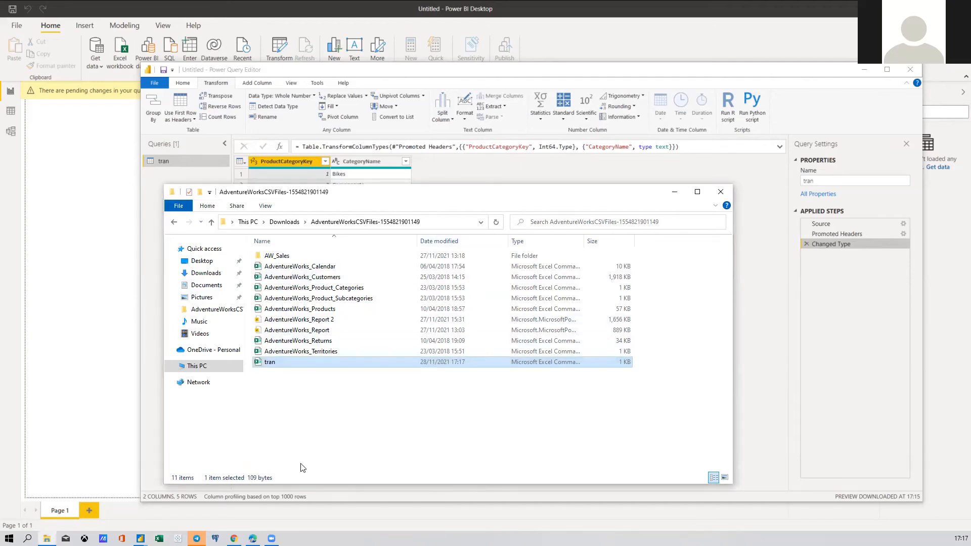
pyautogui.click(430, 140)
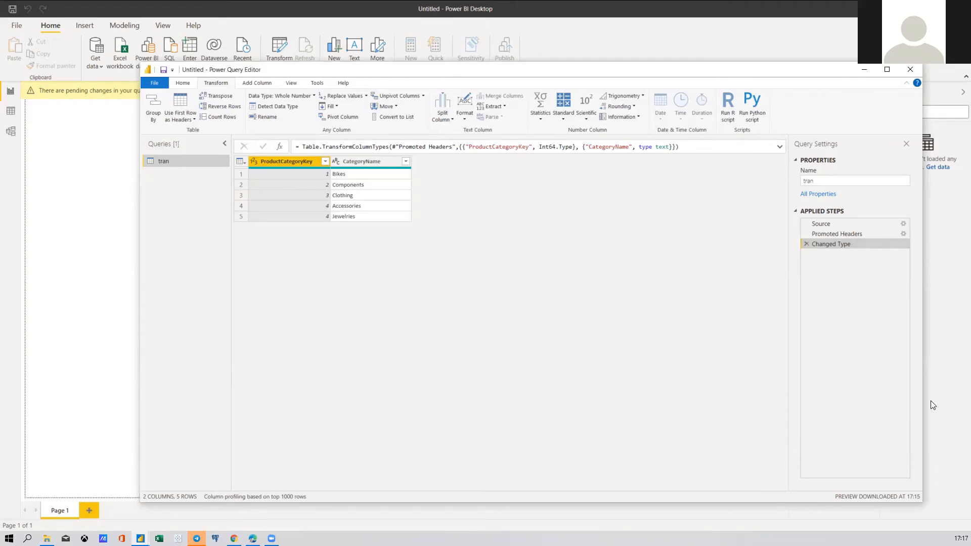
# Close the Power Query Editor without applying the changes and discard the pending changes to the tran query
pyautogui.click(910, 70)
pyautogui.click(536, 283)
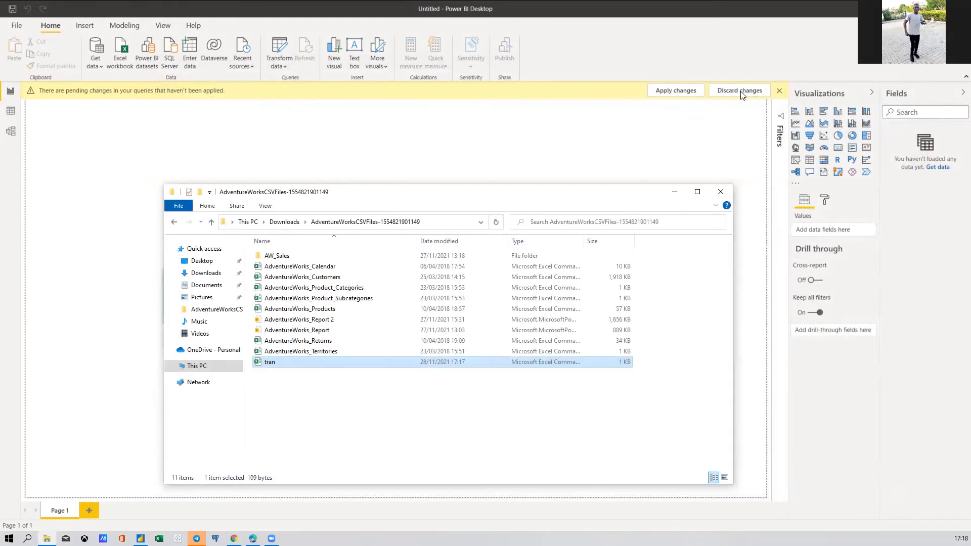
pyautogui.click(741, 95)
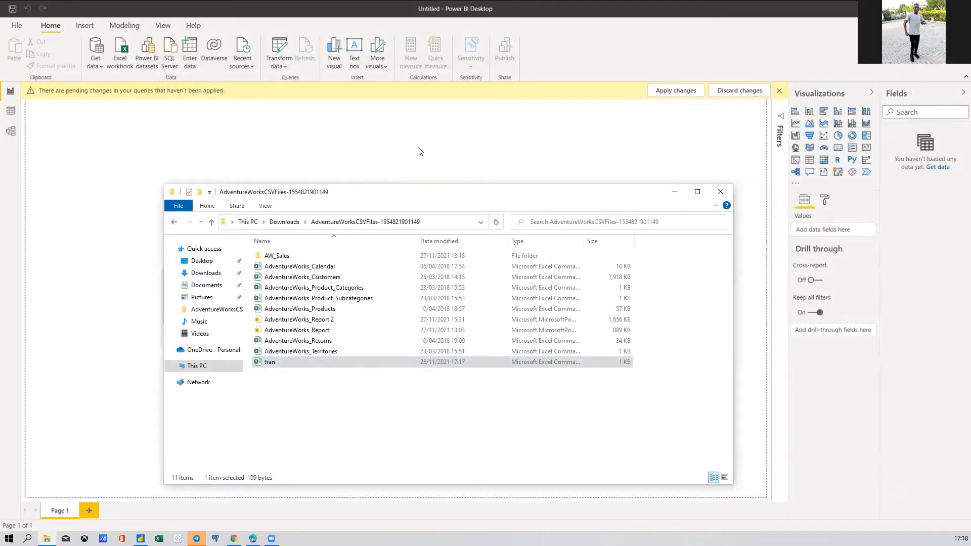
# Import the updated tran CSV file from the AdventureWorks CSV files folder and open it for transformation
pyautogui.click(97, 66)
pyautogui.click(141, 193)
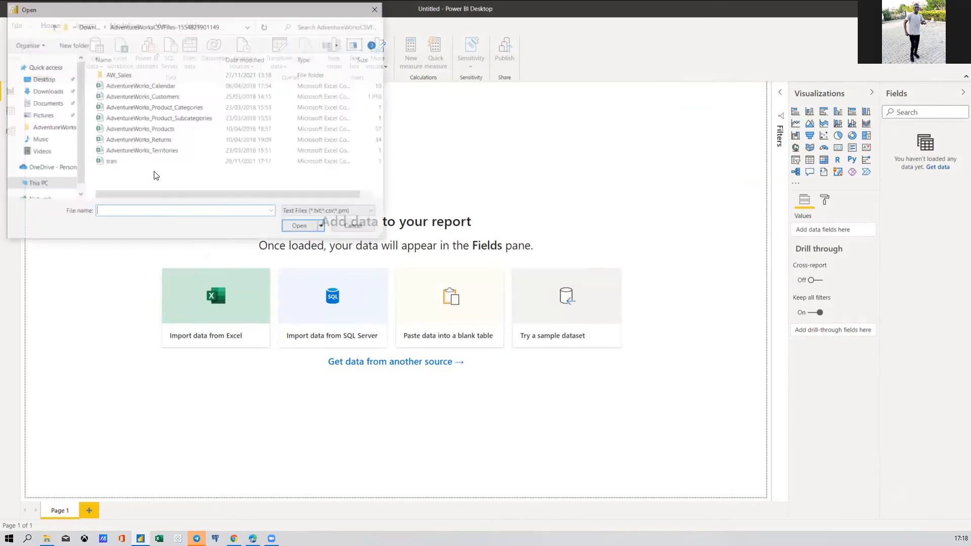
pyautogui.doubleClick(129, 164)
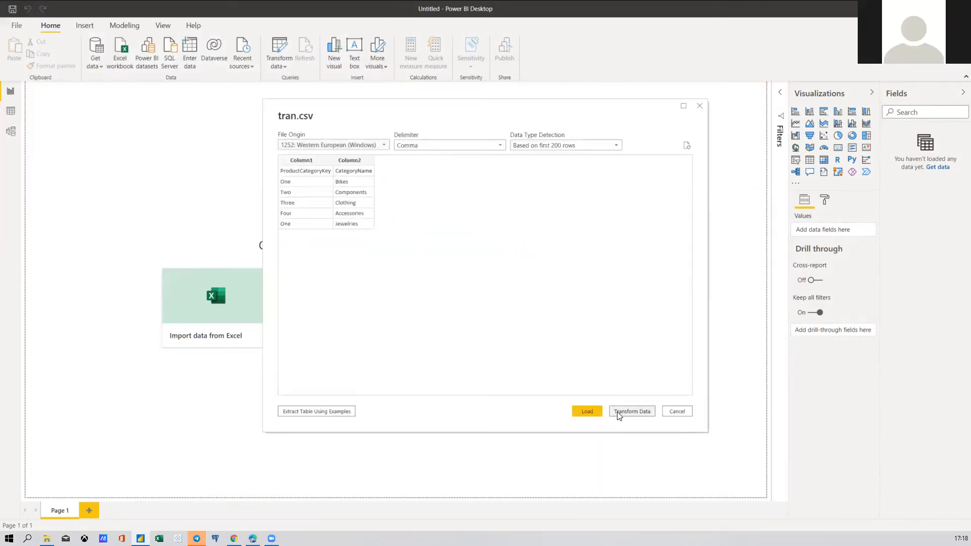
pyautogui.click(617, 411)
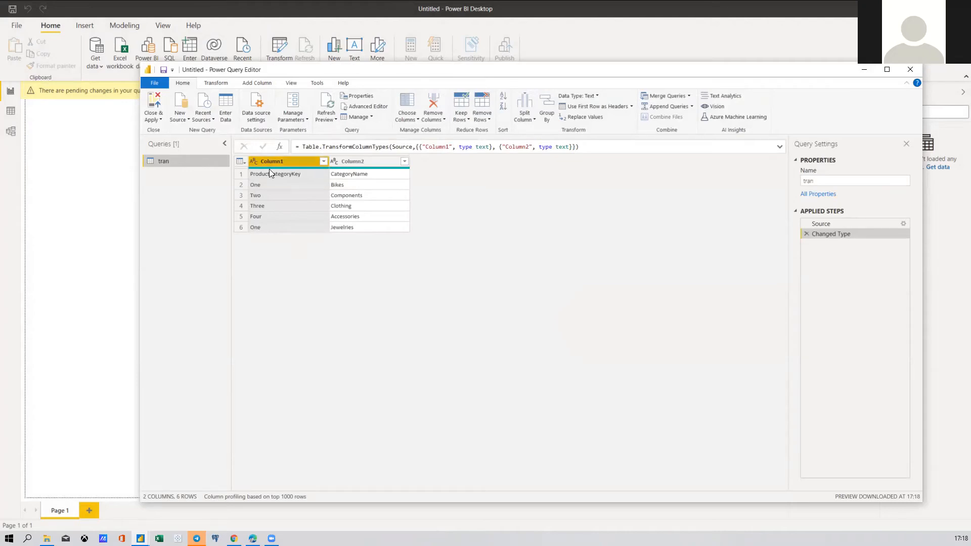
# Promote the first row of the tran query to column headers
pyautogui.click(256, 83)
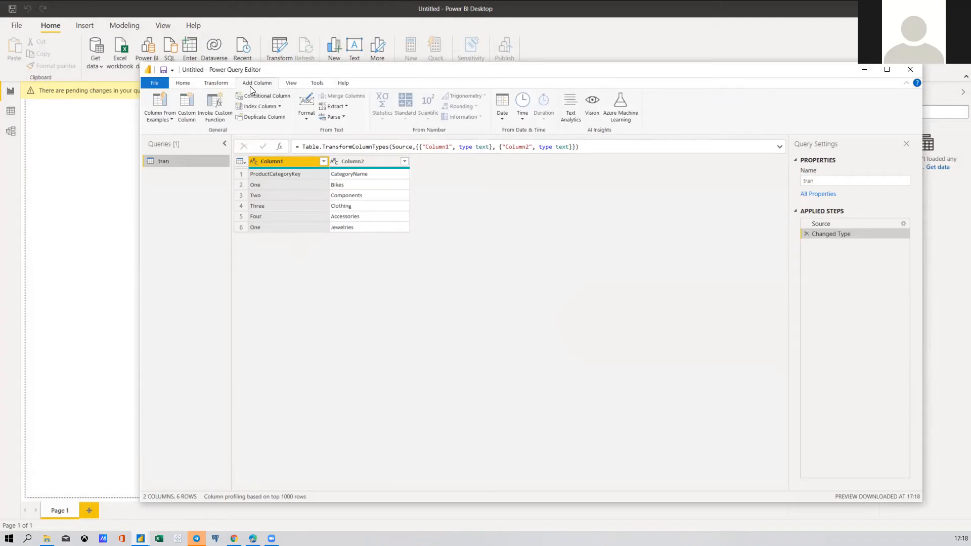
pyautogui.click(217, 84)
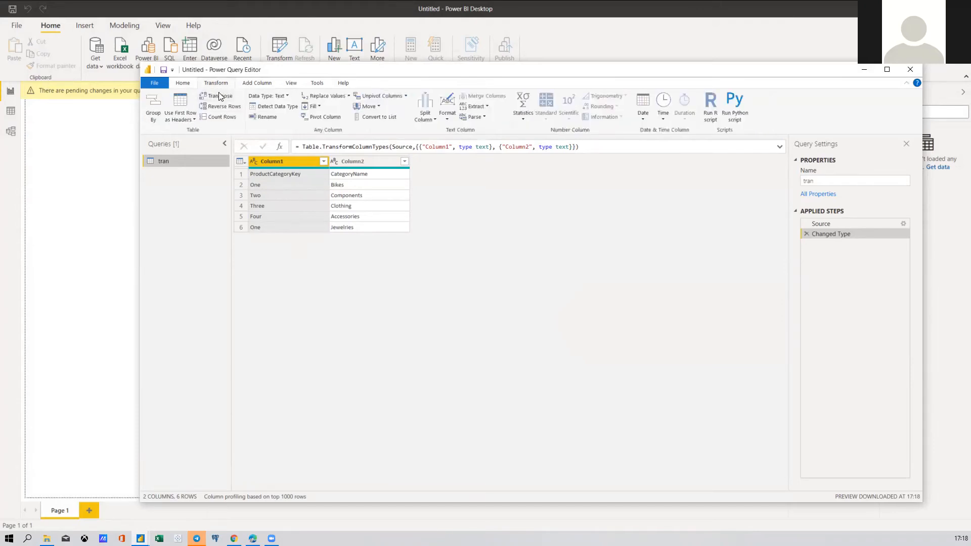
pyautogui.click(181, 103)
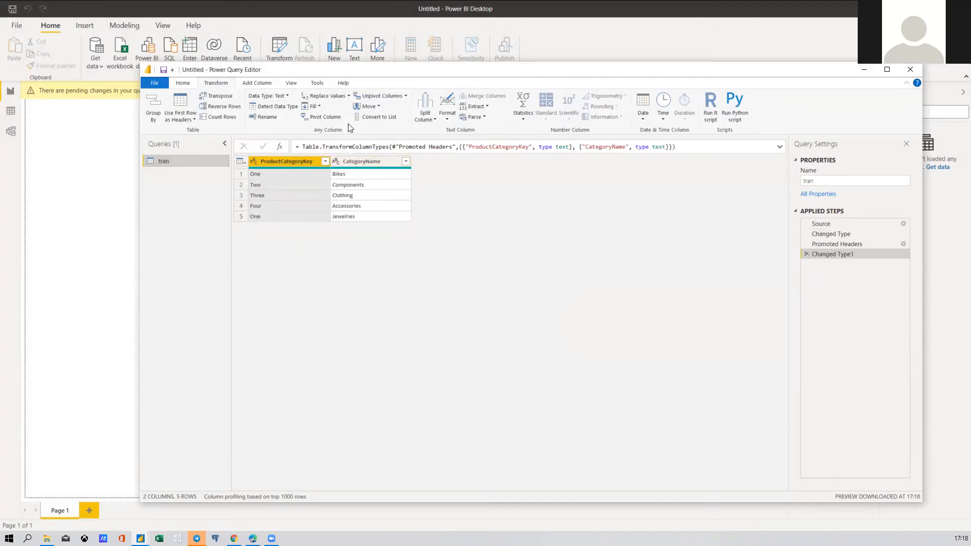
# Try pivoting the ProductCategoryKey column twice with CategoryName as the values column and the default aggregation, removing the Pivoted Column step each time
pyautogui.click(332, 117)
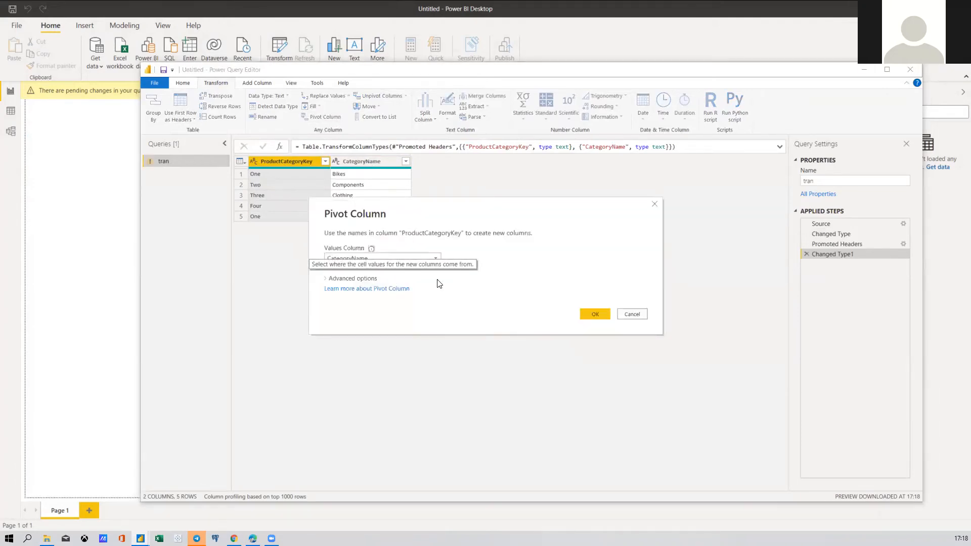
pyautogui.click(596, 314)
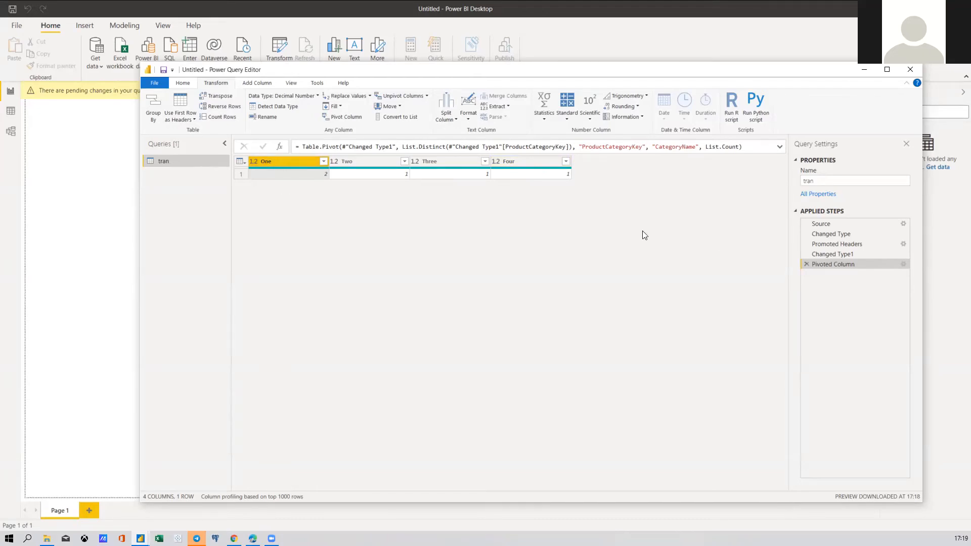
pyautogui.click(805, 265)
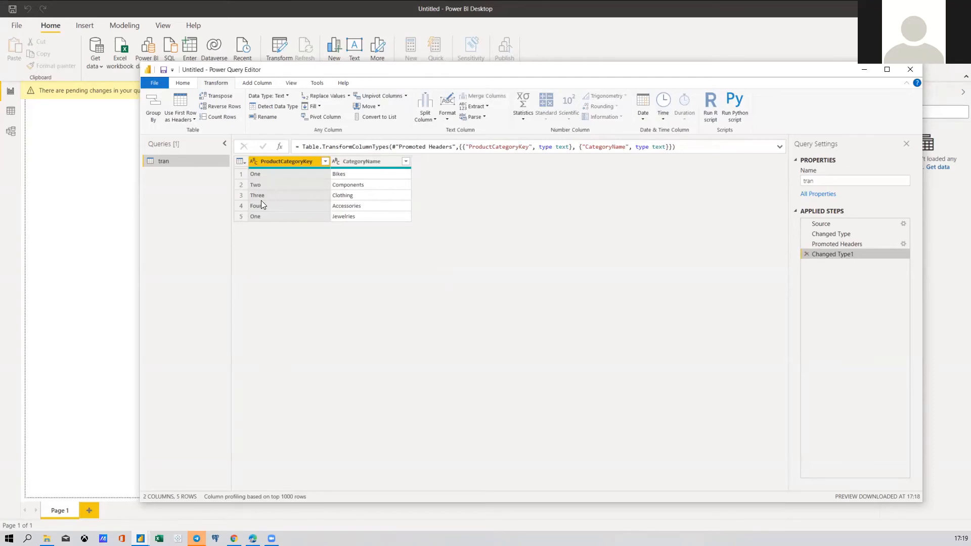
pyautogui.click(313, 120)
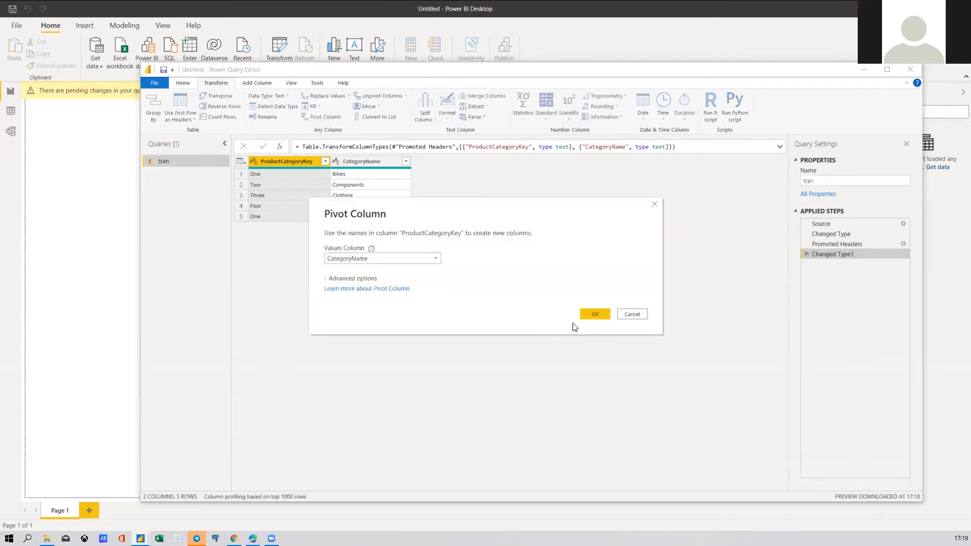
pyautogui.click(594, 313)
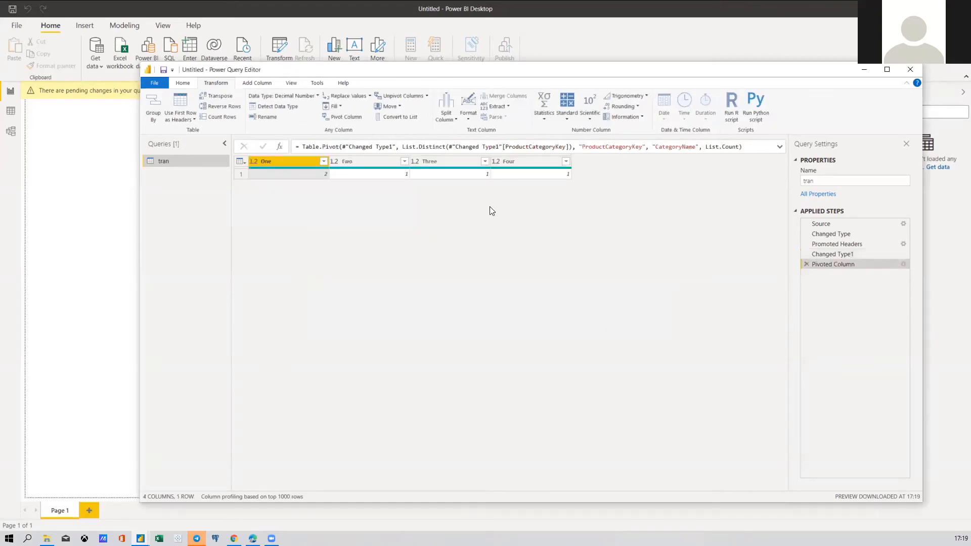
pyautogui.click(806, 264)
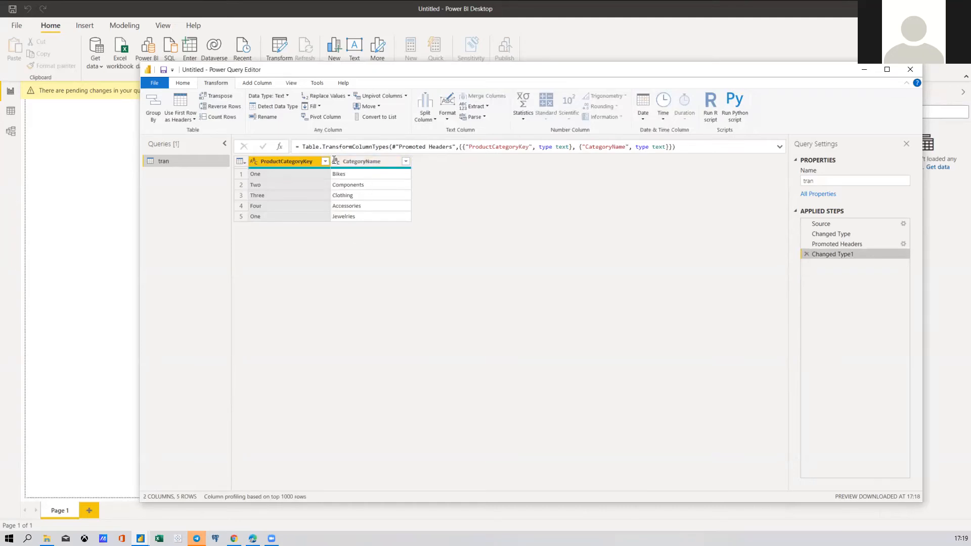
# Pivot the ProductCategoryKey column with CategoryName as the values column and the aggregate value function set to Don't Aggregate
pyautogui.click(315, 116)
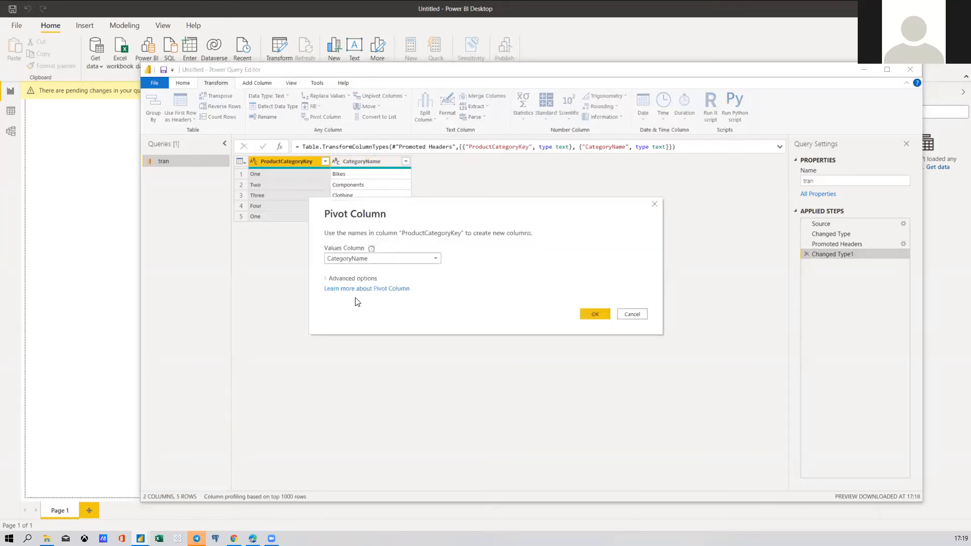
pyautogui.click(353, 279)
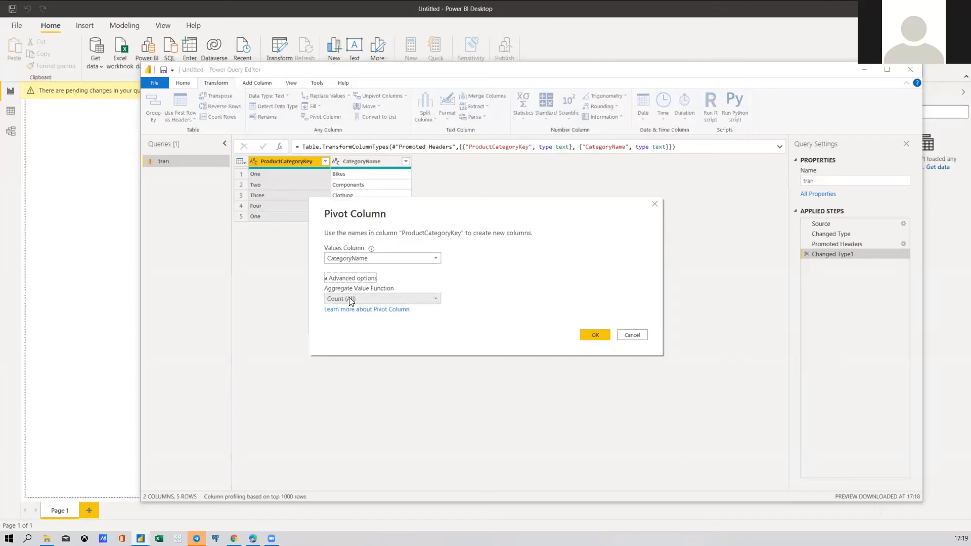
pyautogui.click(380, 299)
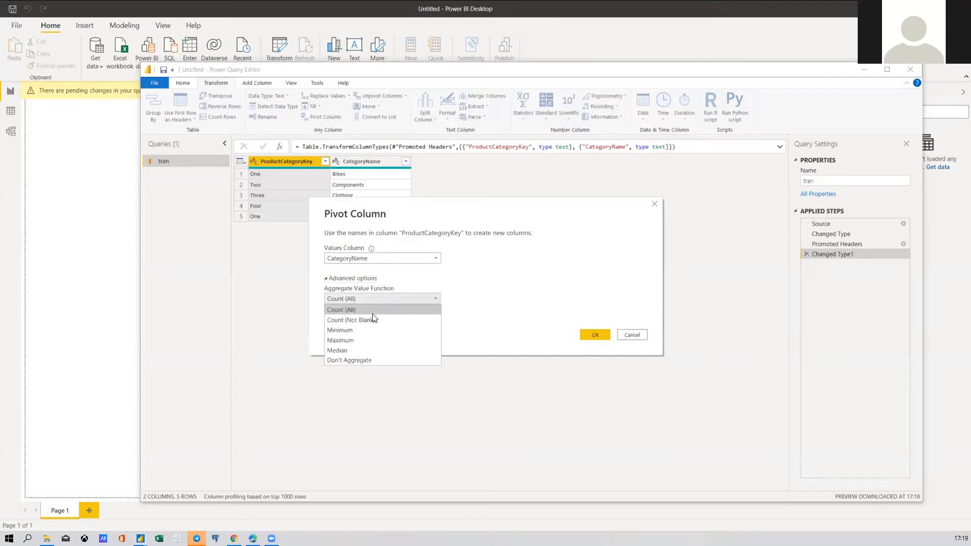
pyautogui.click(361, 360)
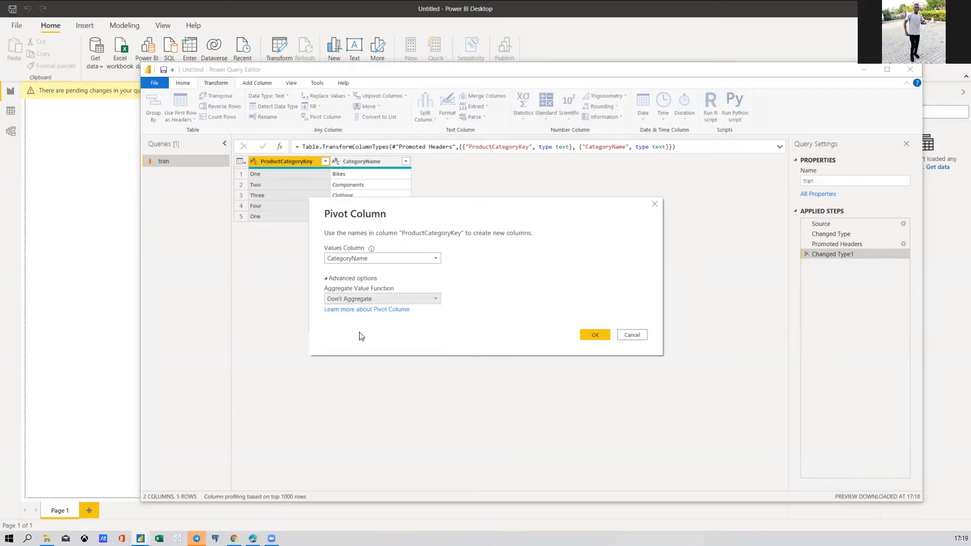
pyautogui.click(589, 334)
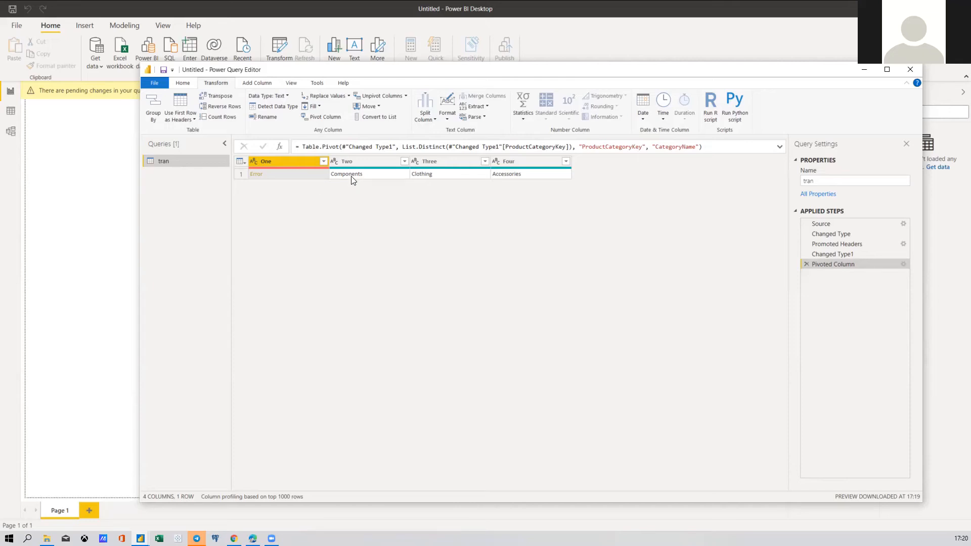
# Inspect the Error cell in column One of the pivoted table, and remove the resulting One step and the Pivoted Column step
pyautogui.keyDown('ctrl'); pyautogui.click(372, 160); pyautogui.keyUp('ctrl')
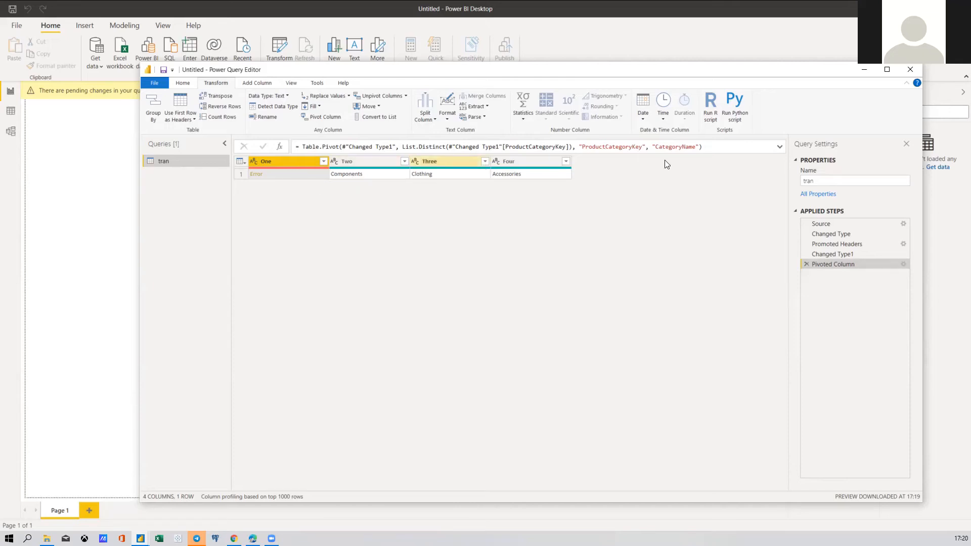
pyautogui.keyDown('ctrl'); pyautogui.click(529, 160); pyautogui.keyUp('ctrl')
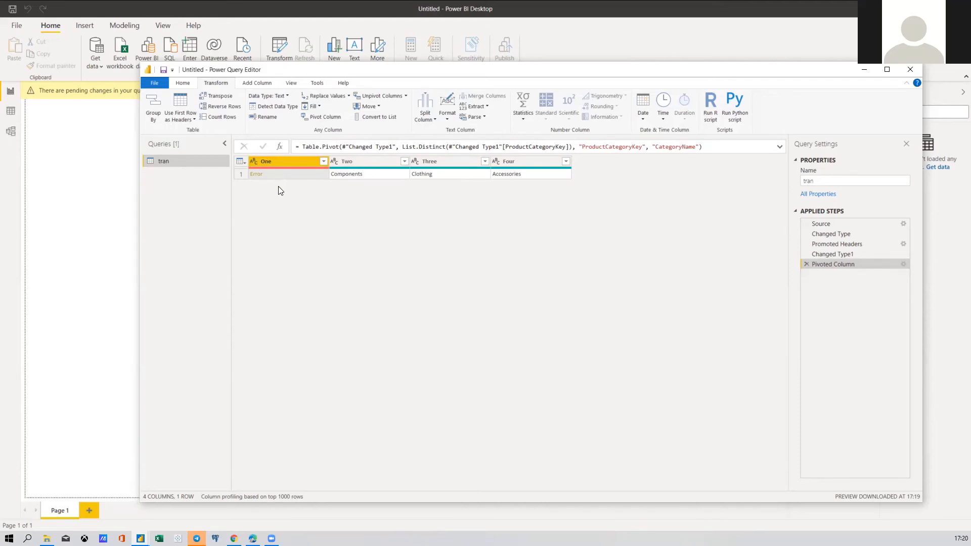
pyautogui.click(257, 175)
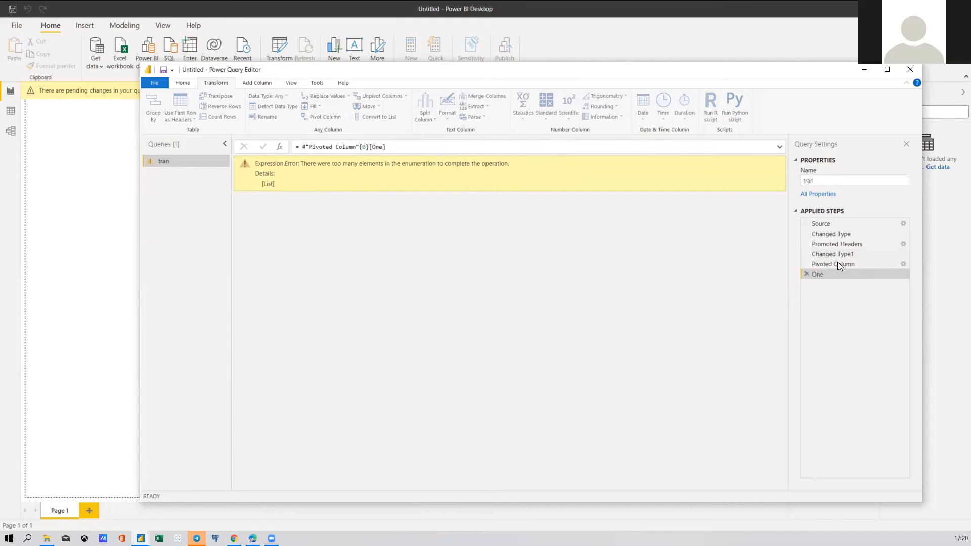
pyautogui.click(806, 273)
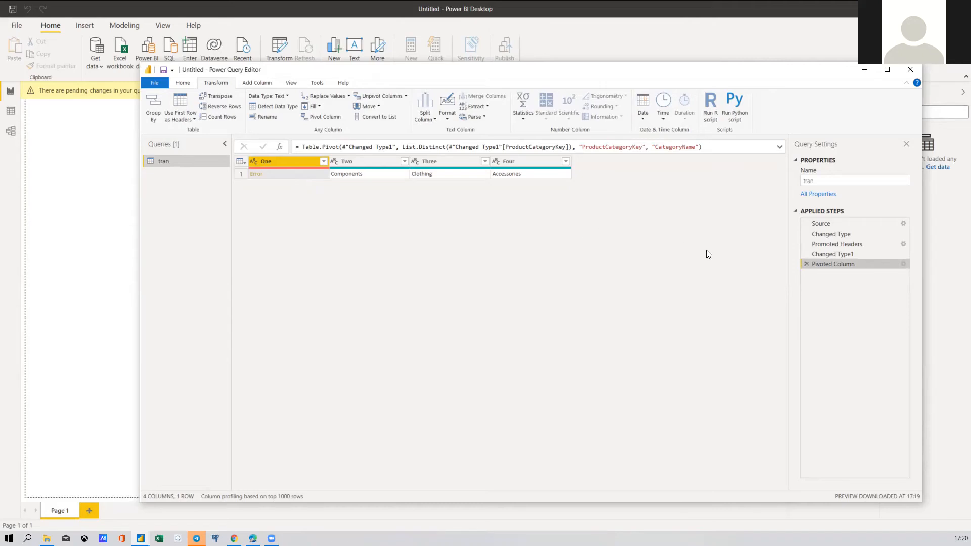
pyautogui.click(807, 264)
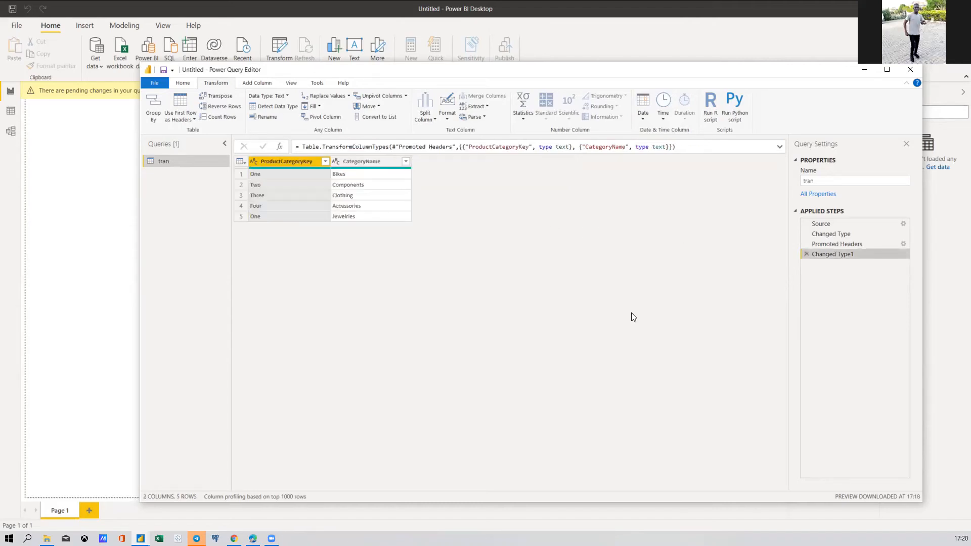
# Switch to File Explorer, open the tran CSV file from the AdventureWorks folder, and minimize the folder window
pyautogui.click(46, 538)
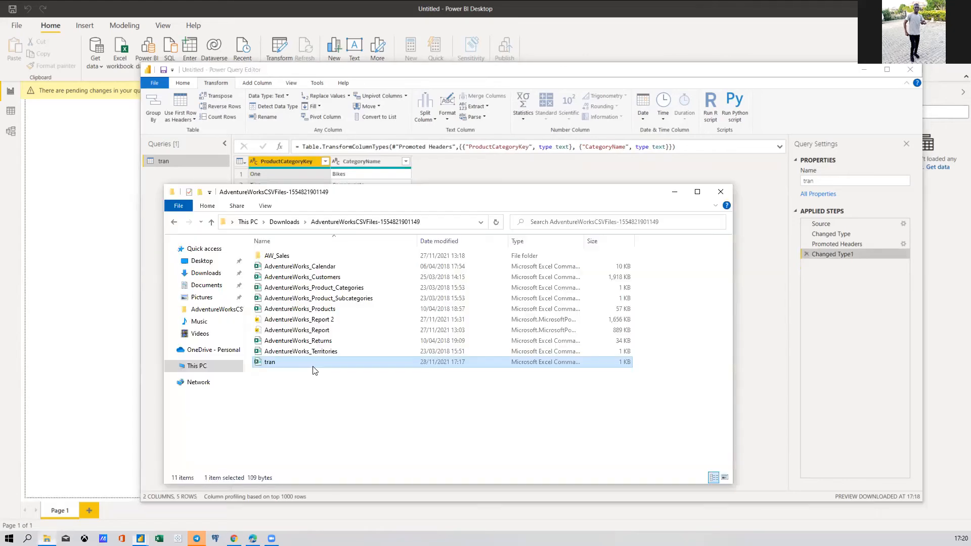
pyautogui.doubleClick(490, 361)
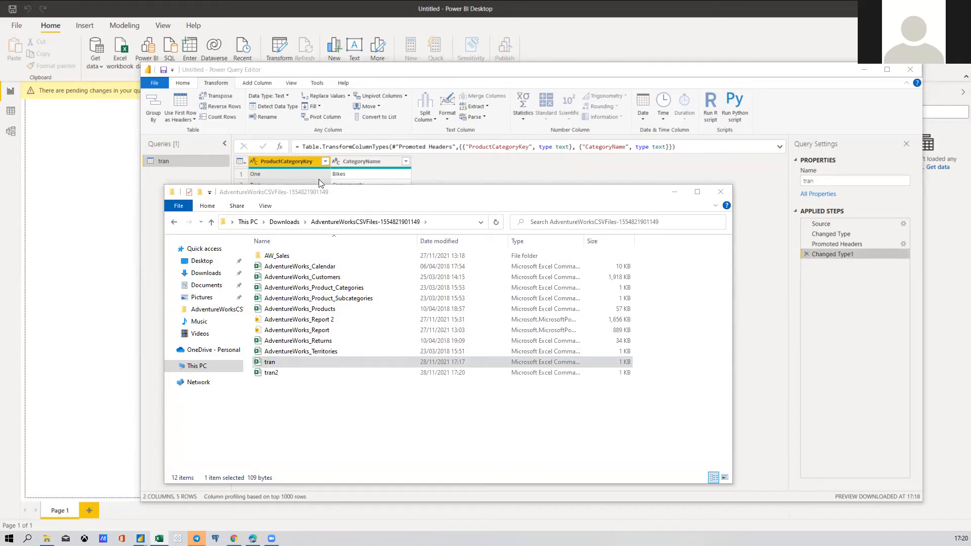
pyautogui.click(674, 195)
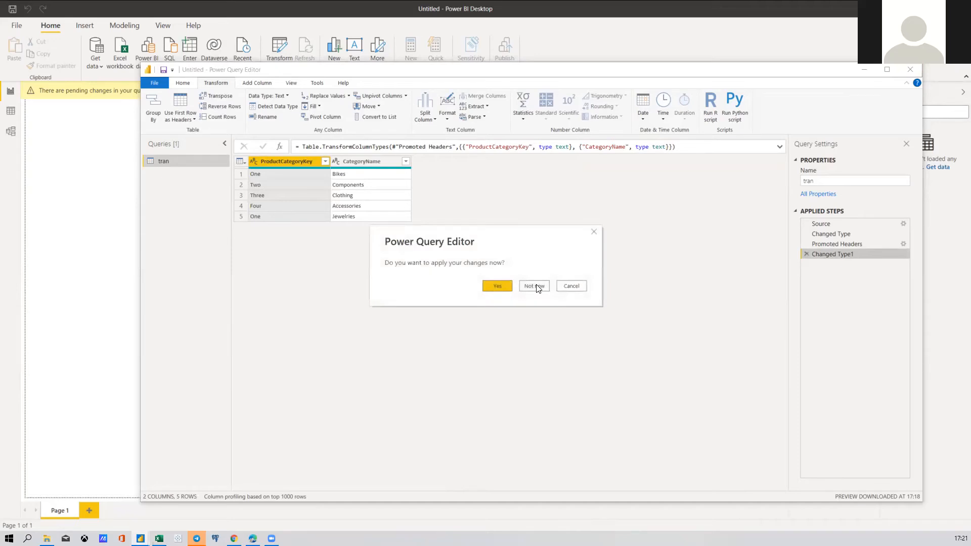
# Close the Power Query Editor without applying the changes, and import the tran2 CSV file for transformation
pyautogui.click(535, 286)
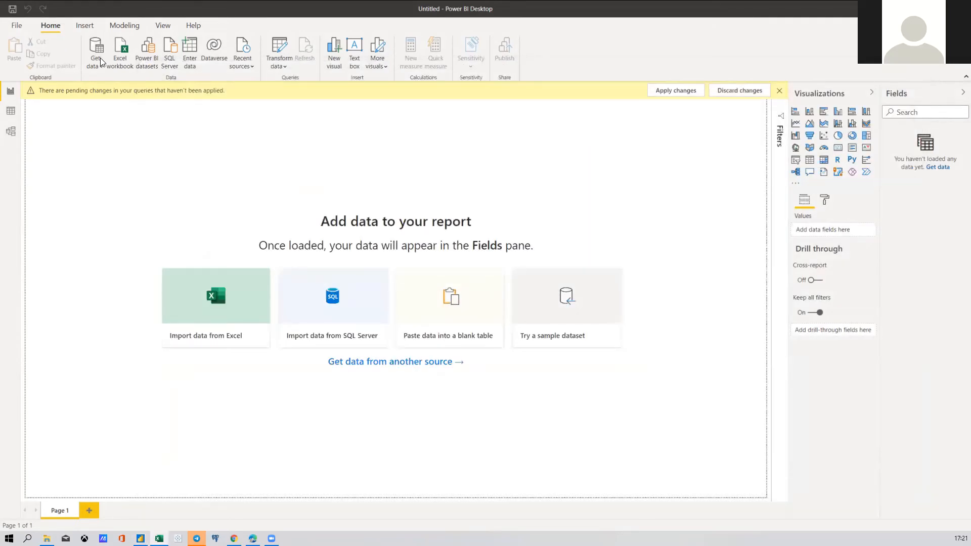
pyautogui.click(100, 60)
pyautogui.click(118, 196)
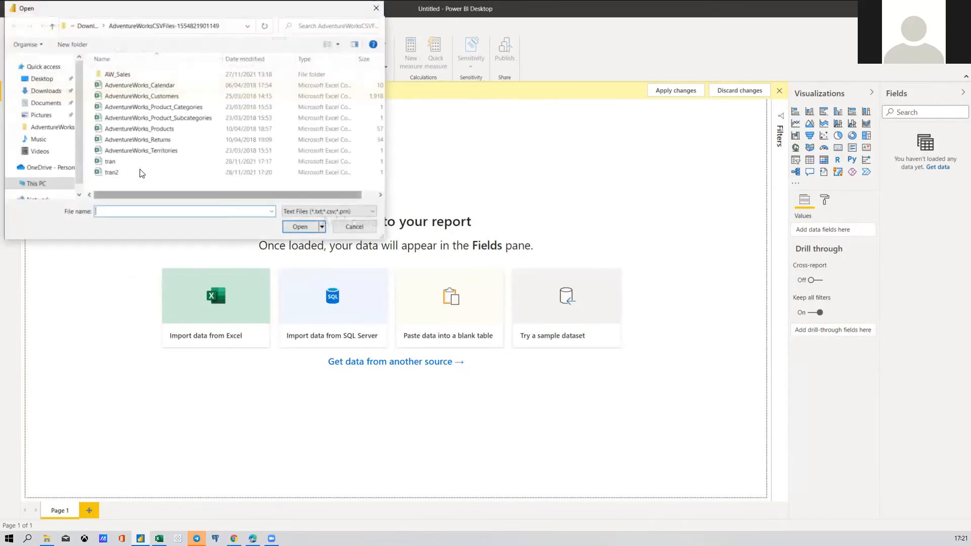
pyautogui.doubleClick(189, 173)
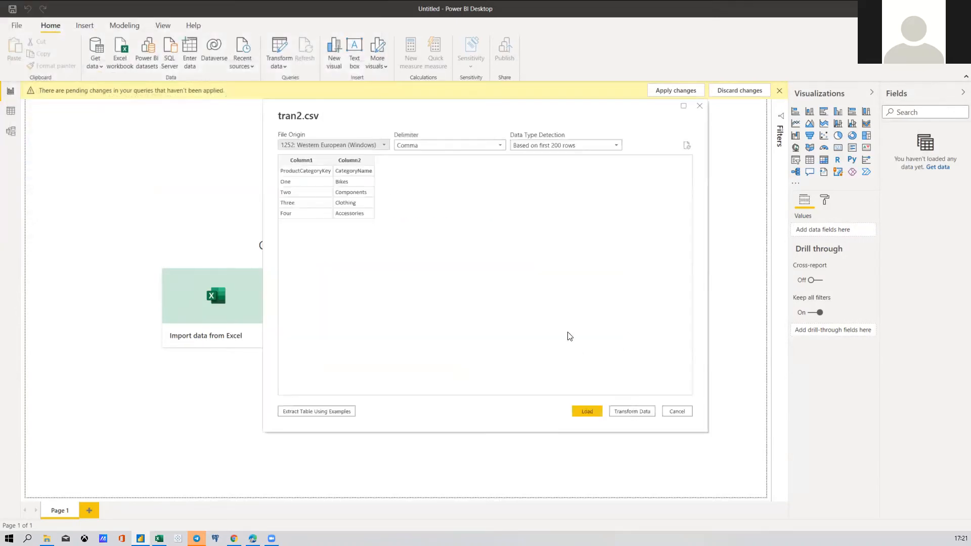
pyautogui.press('Escape')
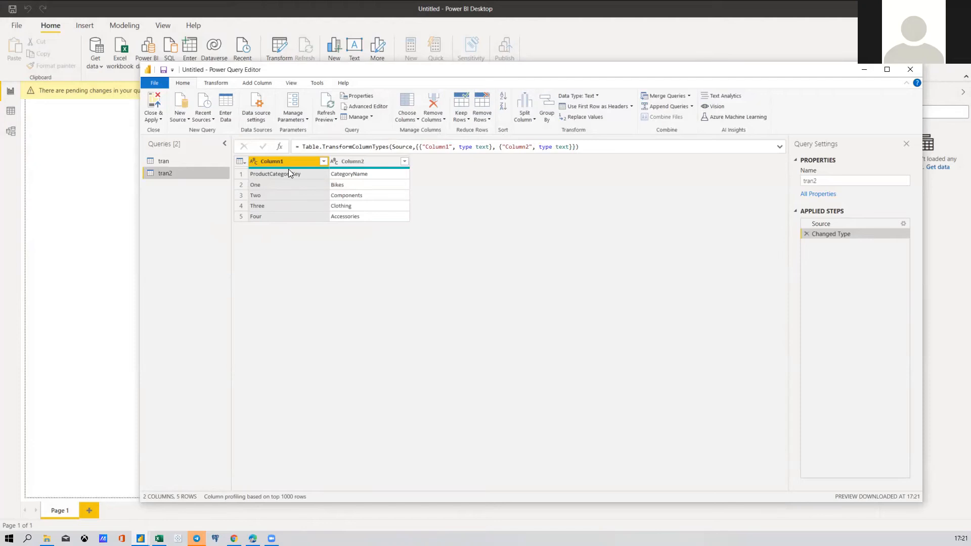
# Promote the first row of tran2 to headers, and pivot ProductCategoryKey with CategoryName as the values column and Don't Aggregate
pyautogui.click(216, 83)
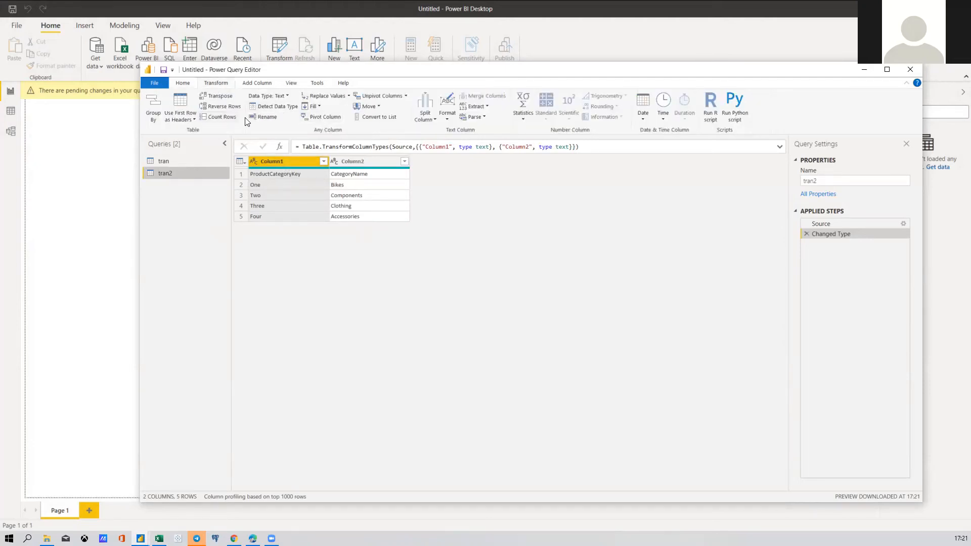
pyautogui.click(182, 104)
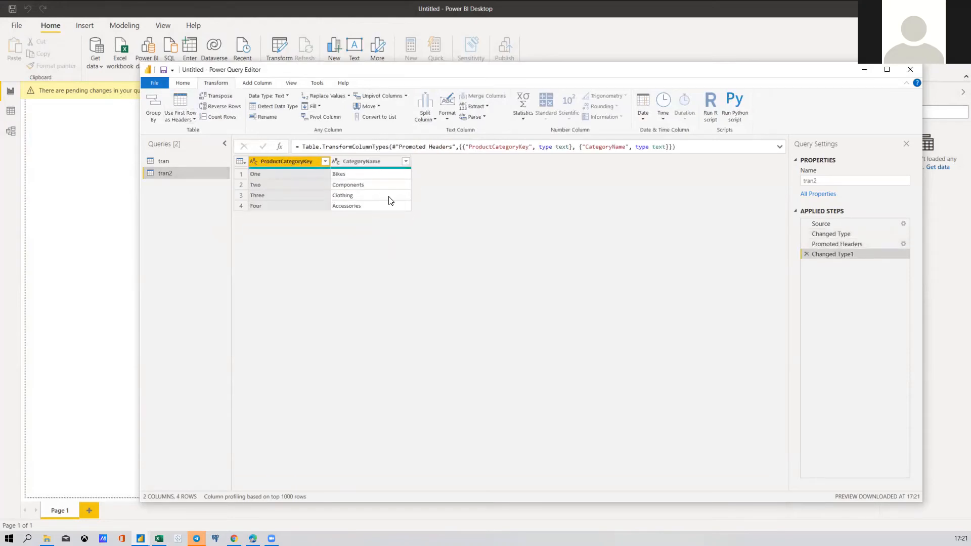
pyautogui.click(319, 118)
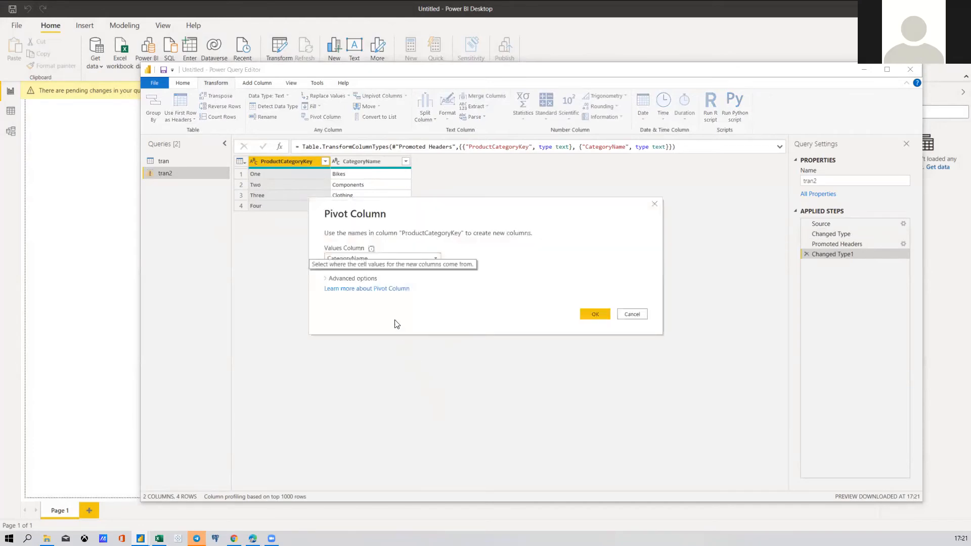
pyautogui.click(362, 279)
pyautogui.click(361, 299)
pyautogui.click(344, 359)
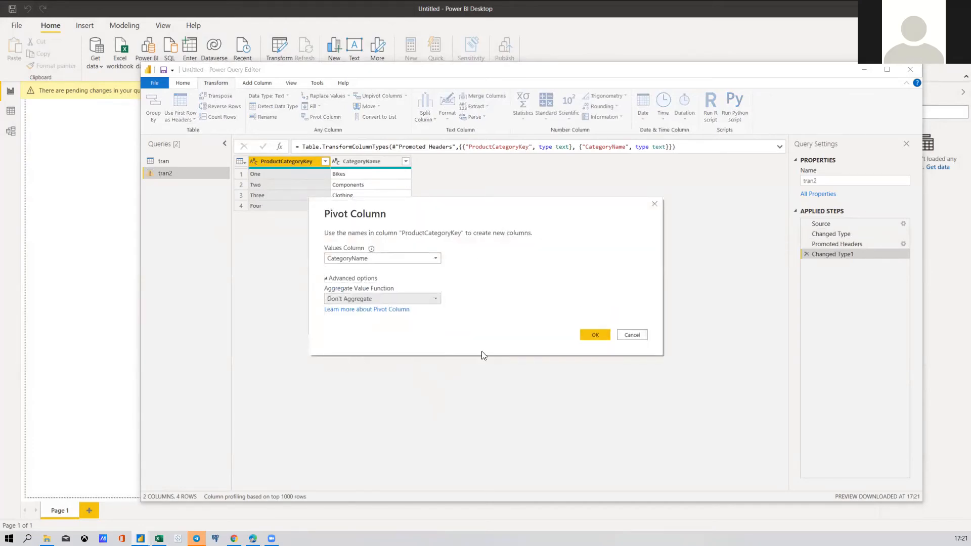
pyautogui.click(595, 334)
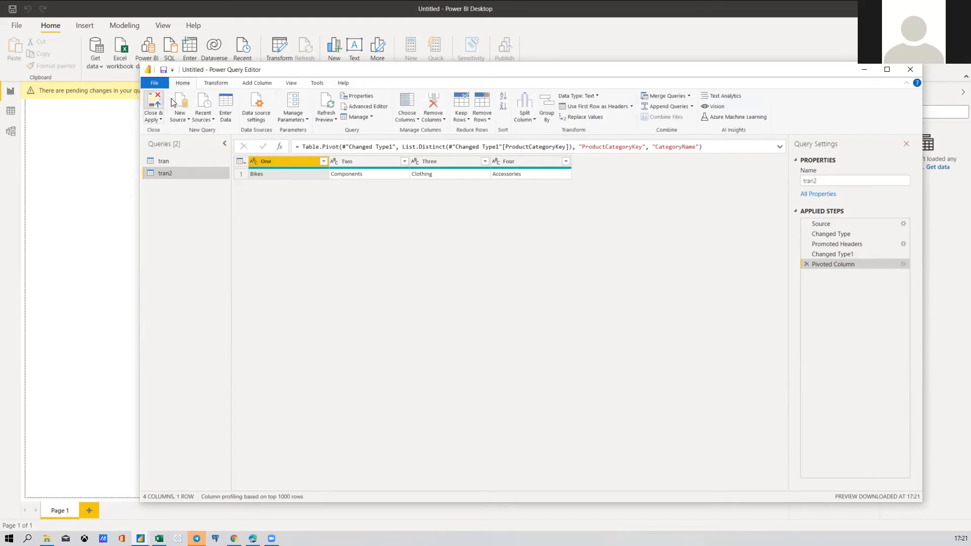
# Apply the query changes and close the editor, and import the tran CSV file again for transformation
pyautogui.click(155, 103)
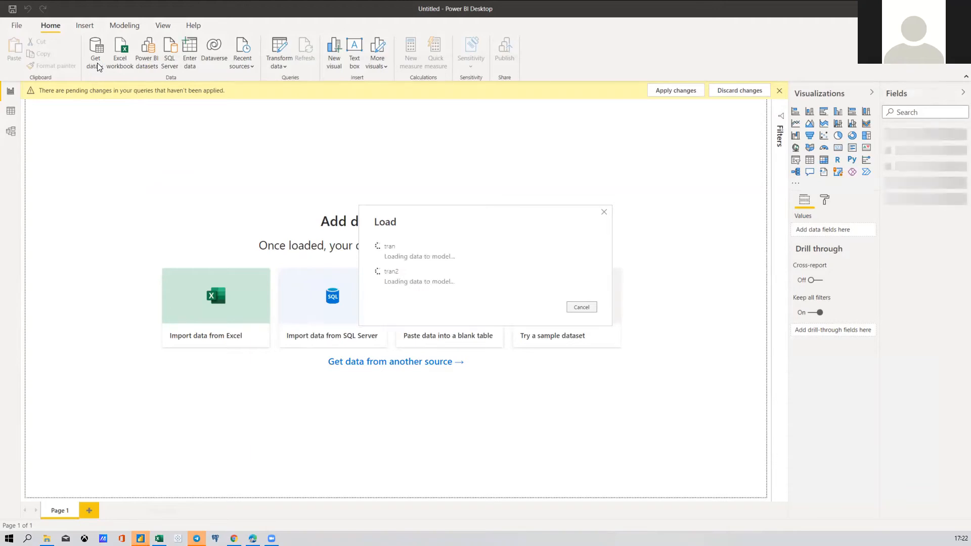
pyautogui.click(96, 66)
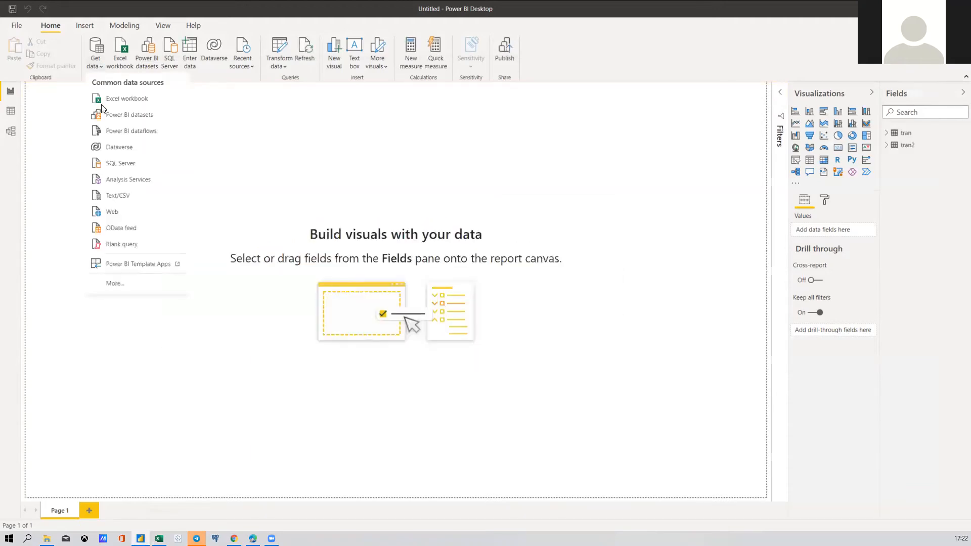
pyautogui.click(114, 199)
pyautogui.click(127, 163)
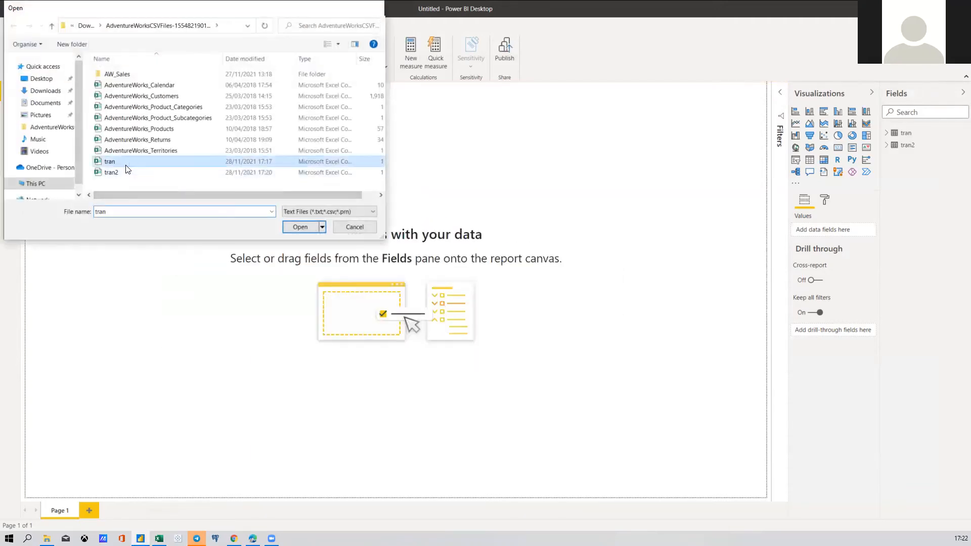
pyautogui.doubleClick(127, 165)
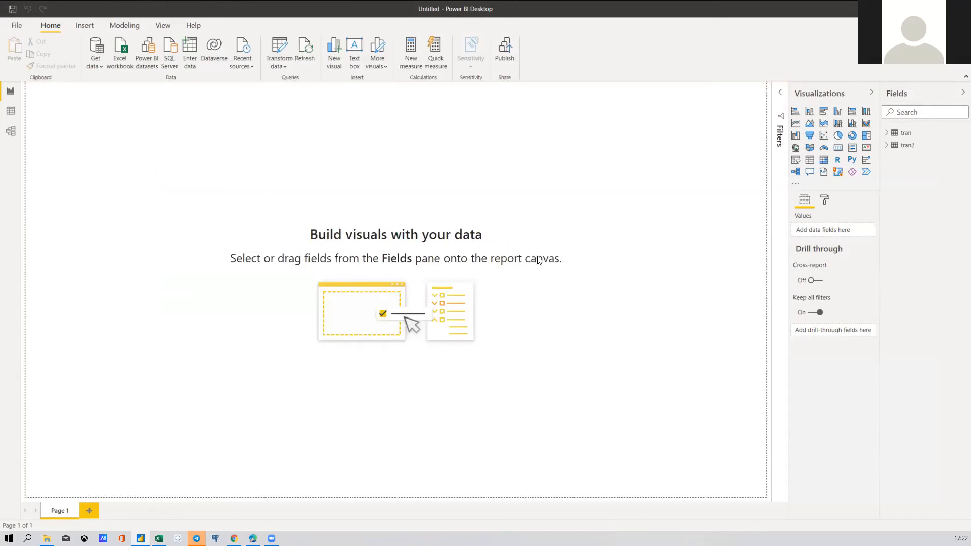
pyautogui.click(631, 412)
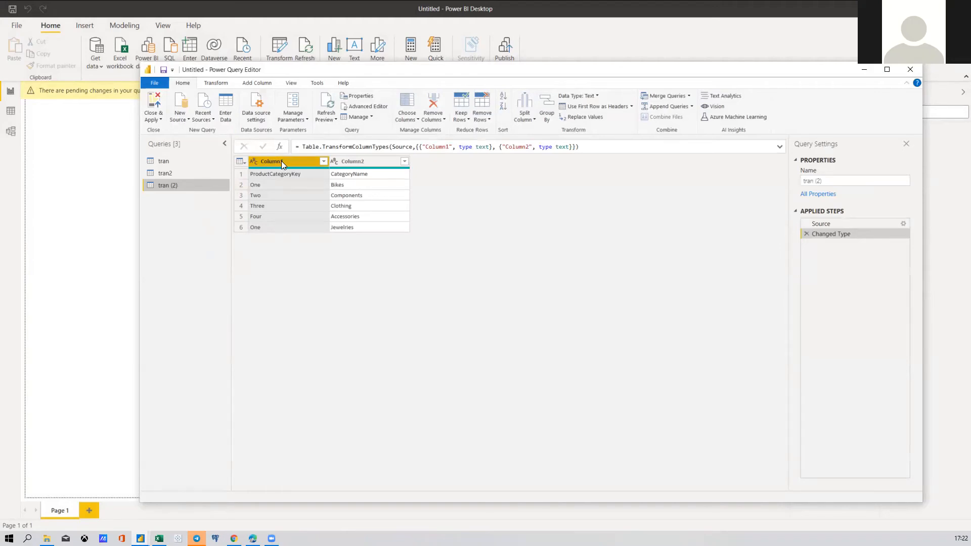
# View the original tran query with its promoted headers and the transformations available for its columns
pyautogui.click(167, 163)
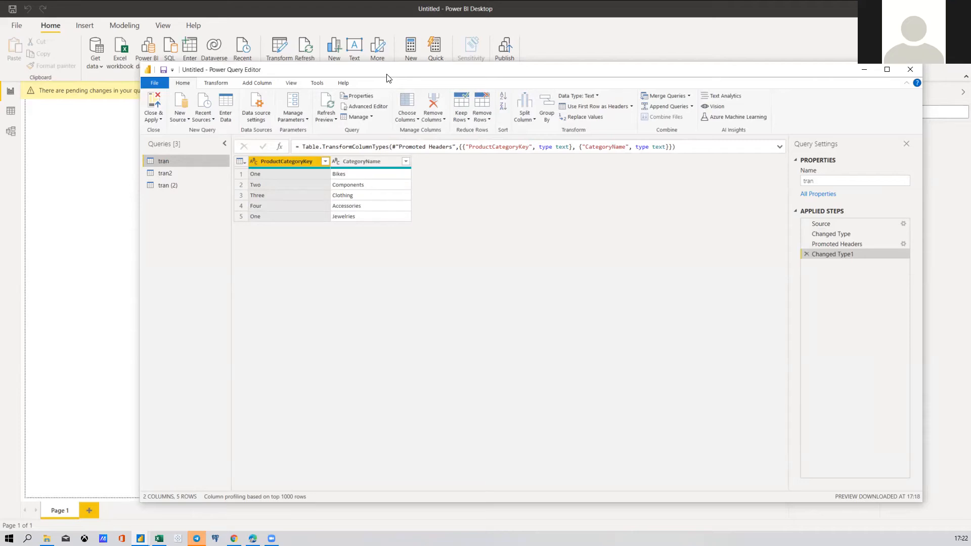
pyautogui.moveTo(386, 77); pyautogui.dragTo(457, 106)
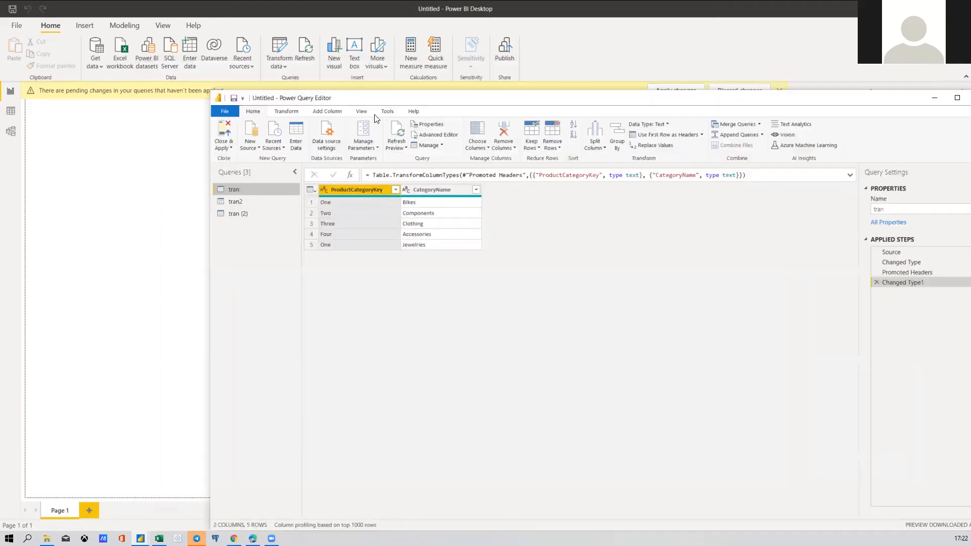
pyautogui.click(286, 112)
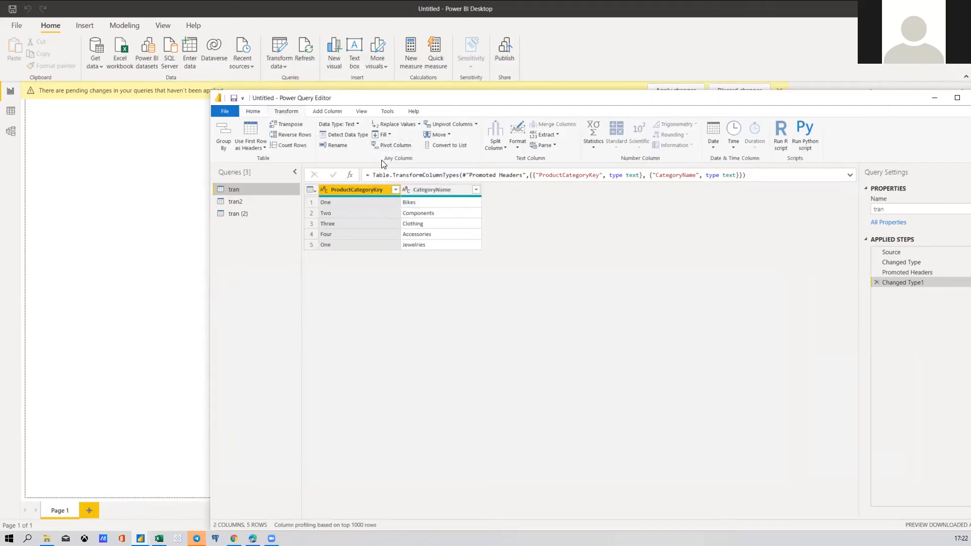
pyautogui.click(551, 9)
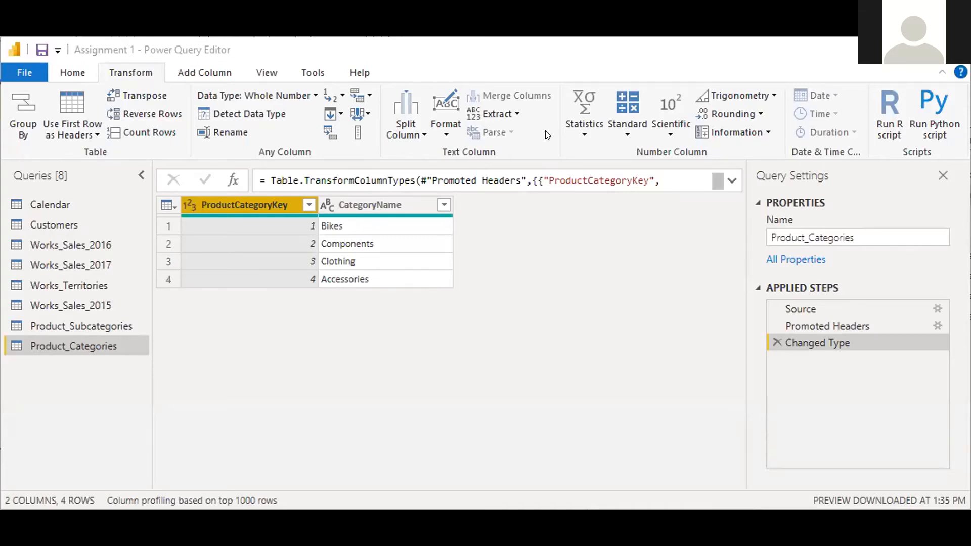
# Look through the Fill, Unpivot, Replace Values and Pivot Column options for ProductCategoryKey in the Product_Categories query
pyautogui.click(340, 113)
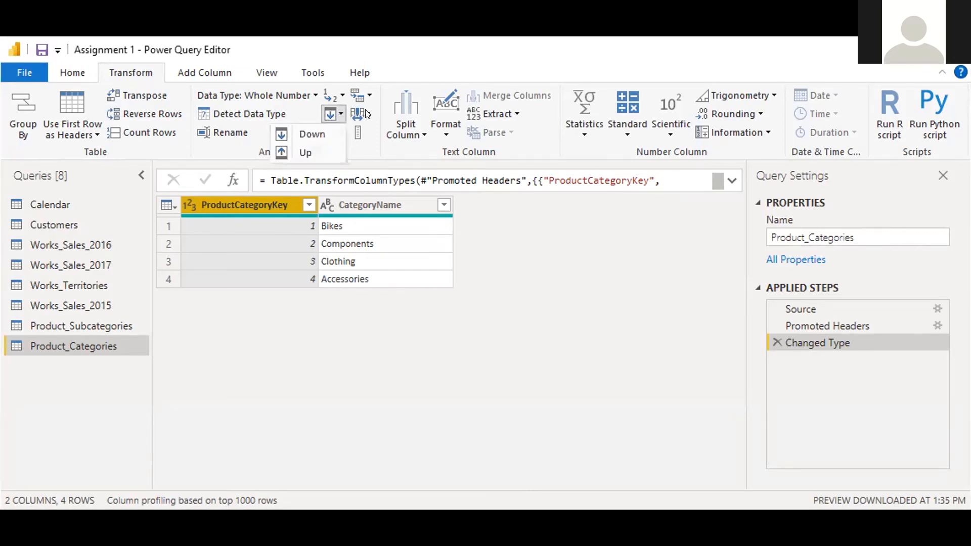
pyautogui.click(368, 96)
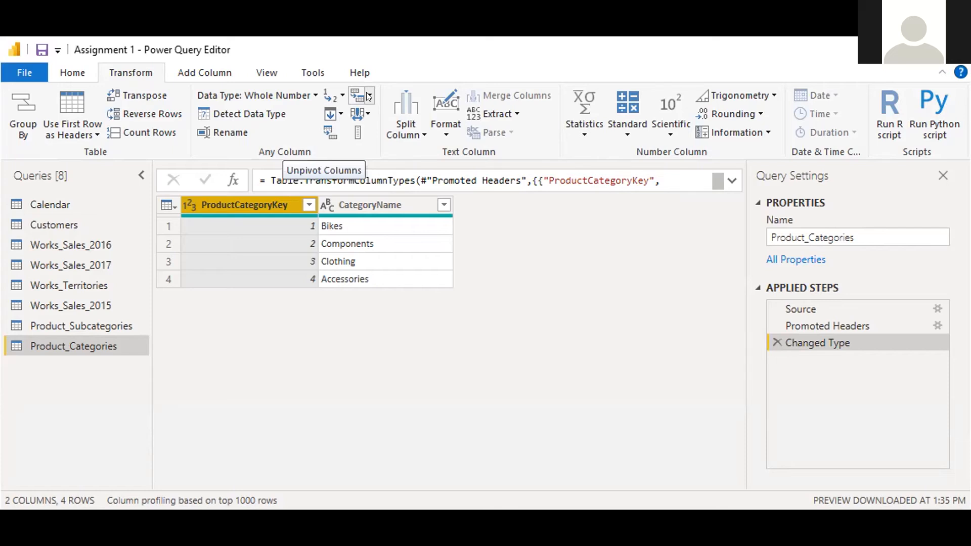
pyautogui.click(369, 95)
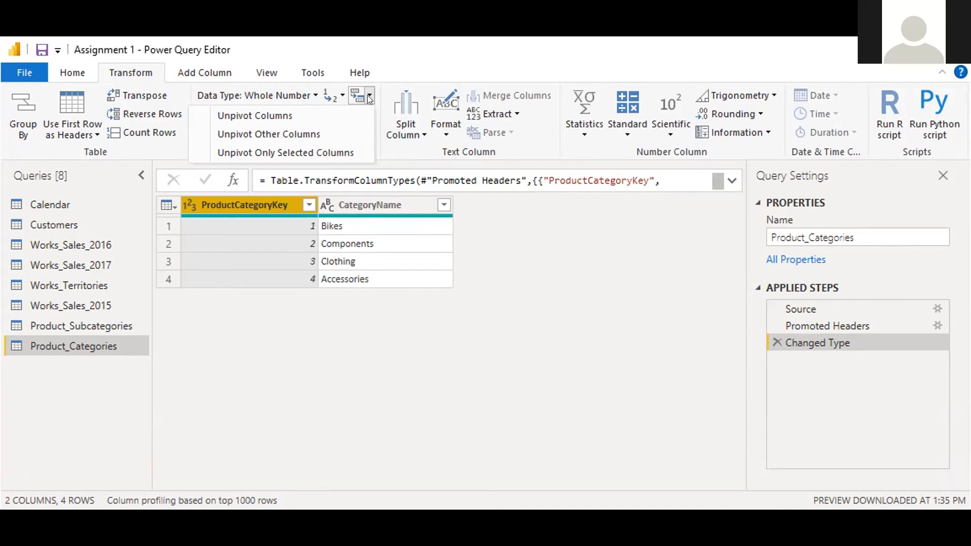
pyautogui.click(341, 96)
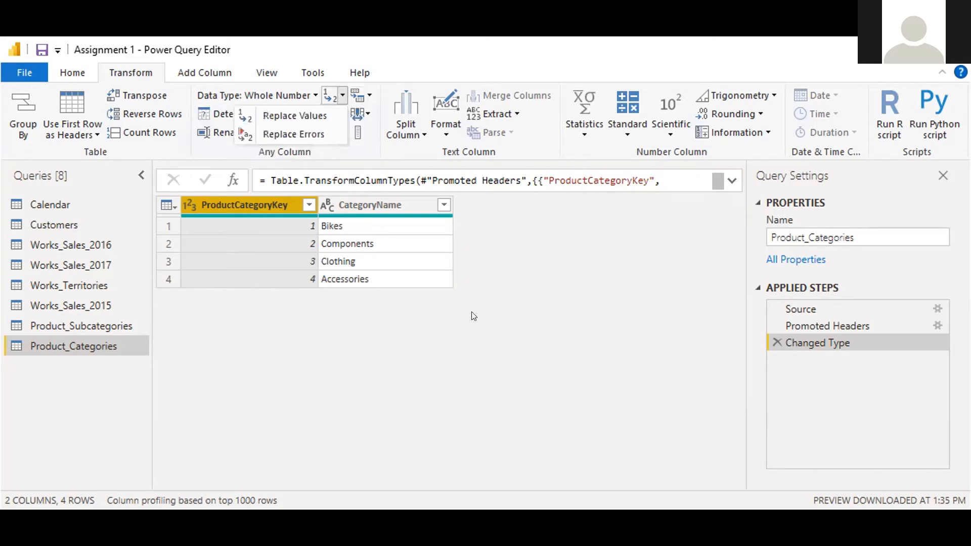
pyautogui.click(356, 96)
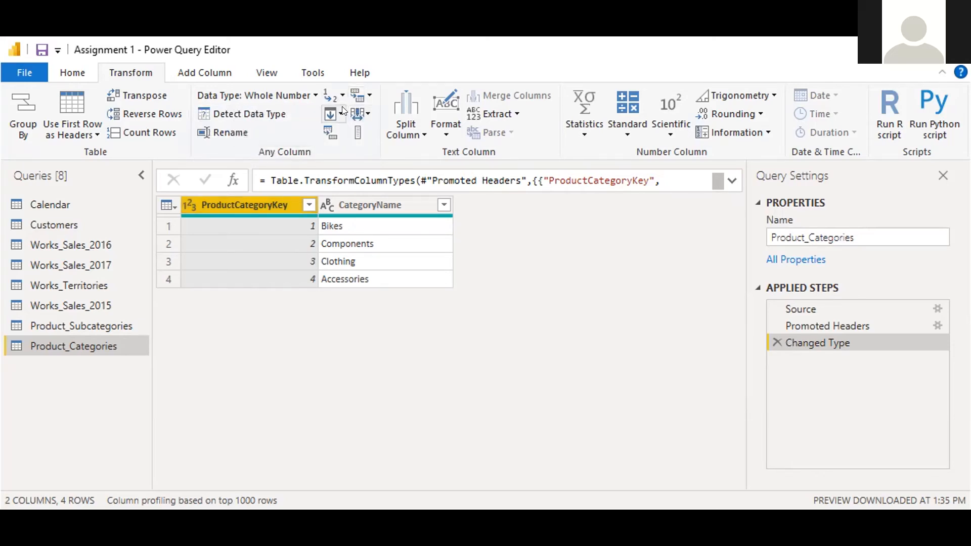
pyautogui.click(341, 110)
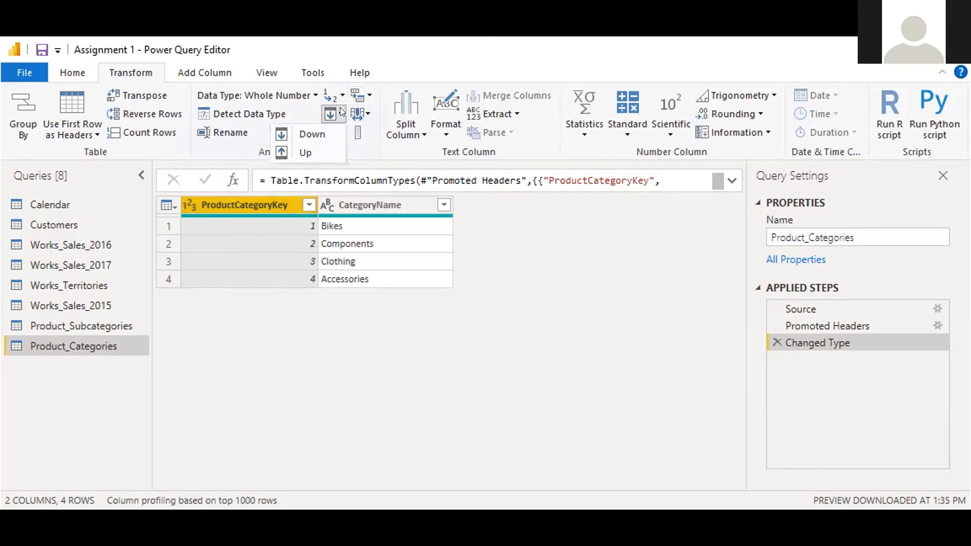
pyautogui.click(368, 113)
pyautogui.click(488, 278)
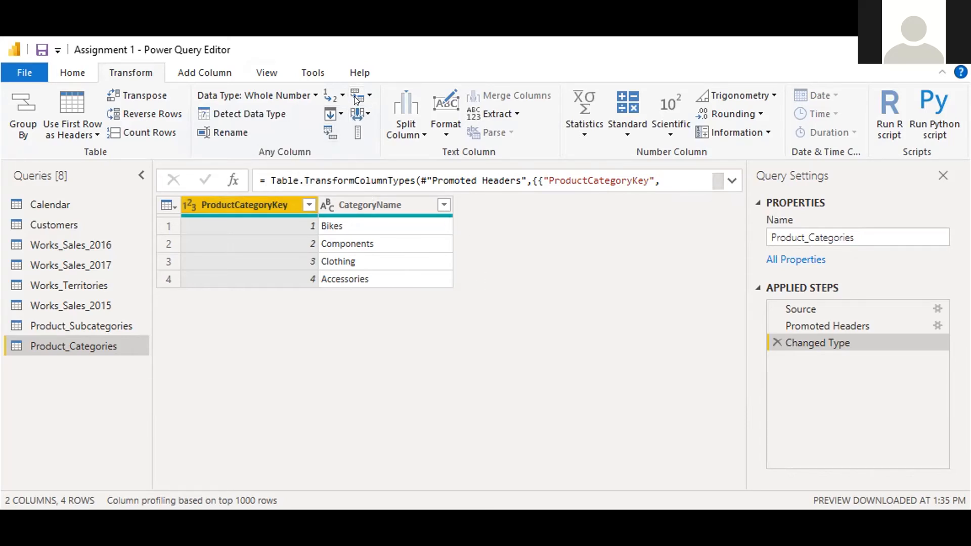
pyautogui.click(327, 124)
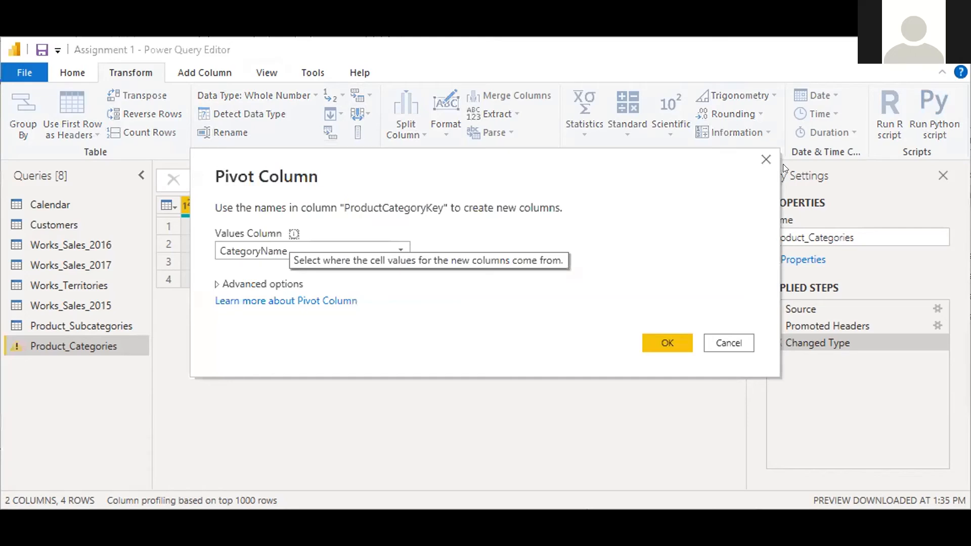
pyautogui.click(766, 159)
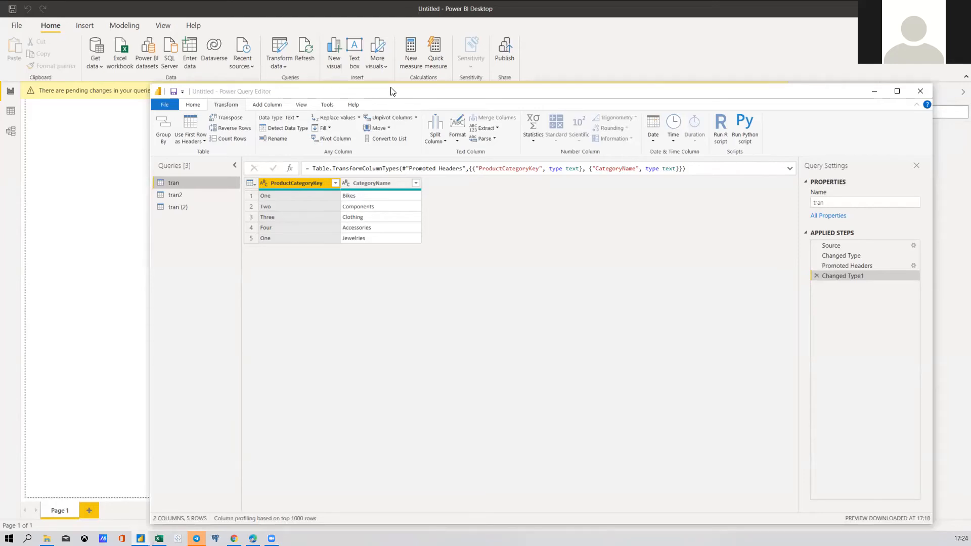
# Pivot the ProductCategoryKey column of the tran query with CategoryName as the values column and Don't Aggregate
pyautogui.moveTo(390, 90); pyautogui.dragTo(396, 83)
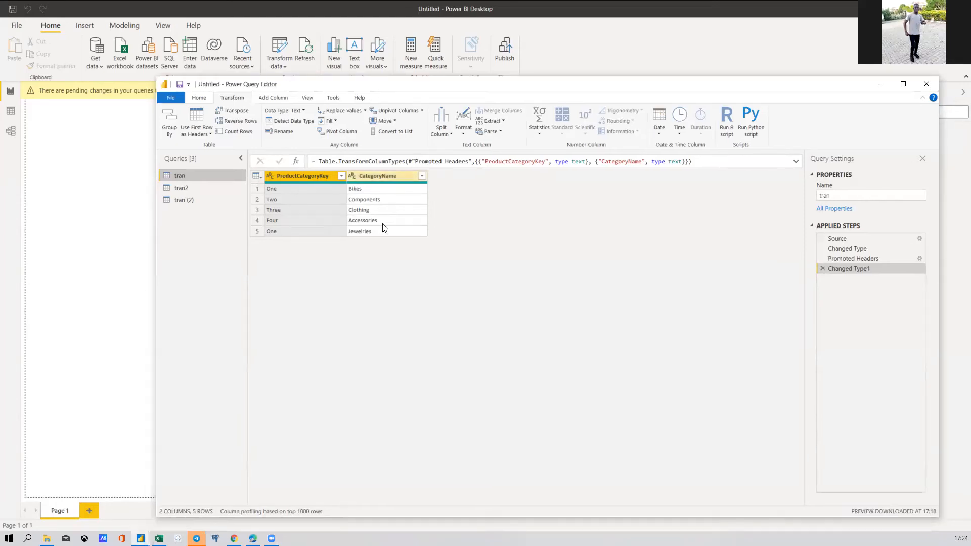
pyautogui.click(290, 188)
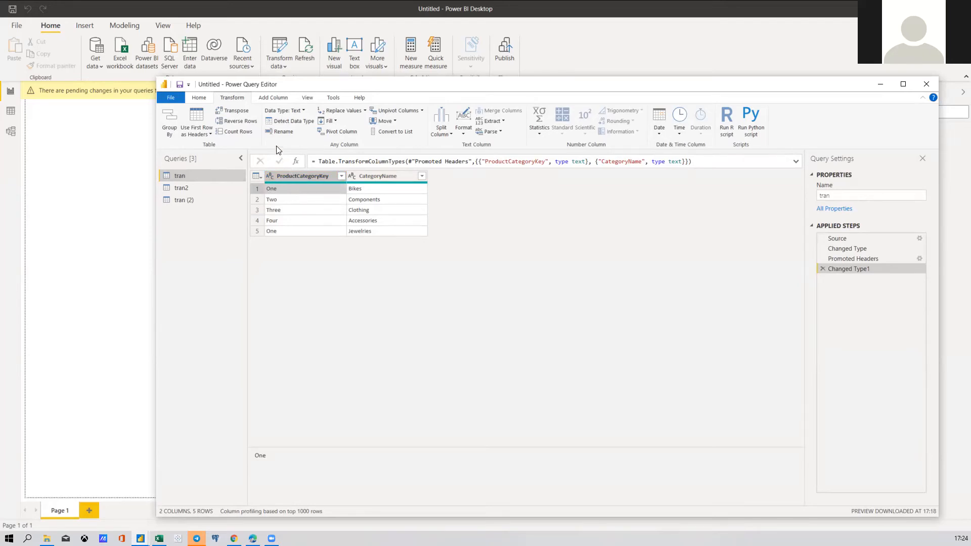
pyautogui.click(302, 176)
pyautogui.click(335, 132)
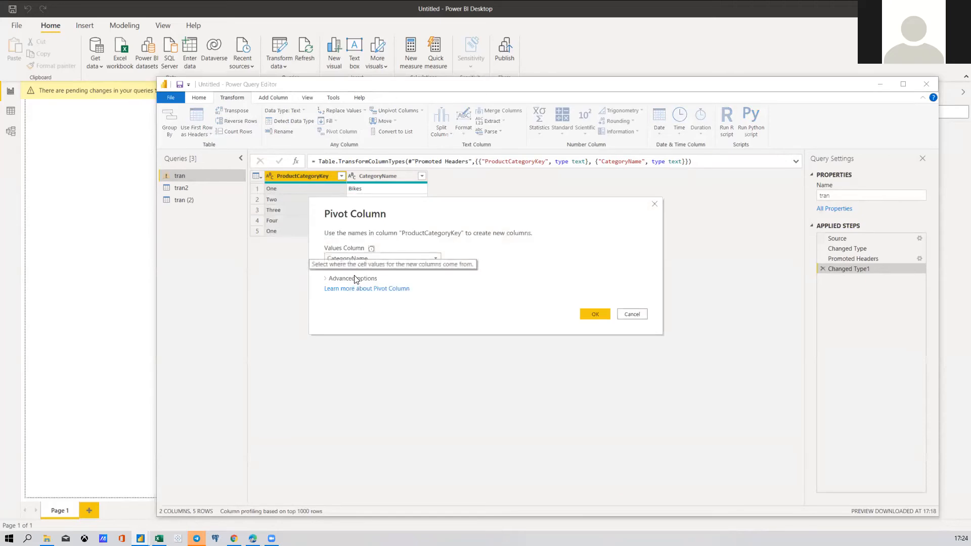
pyautogui.click(353, 278)
pyautogui.click(357, 299)
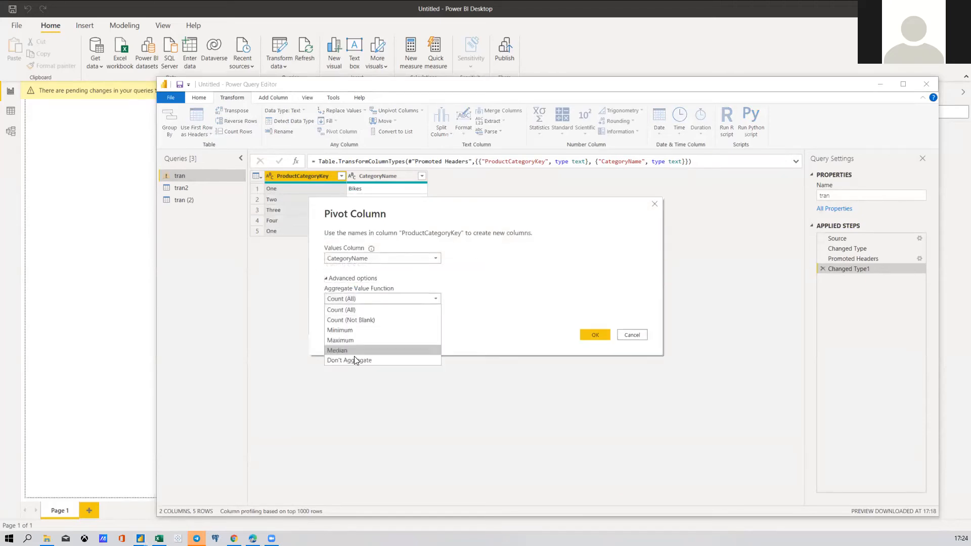
pyautogui.click(354, 360)
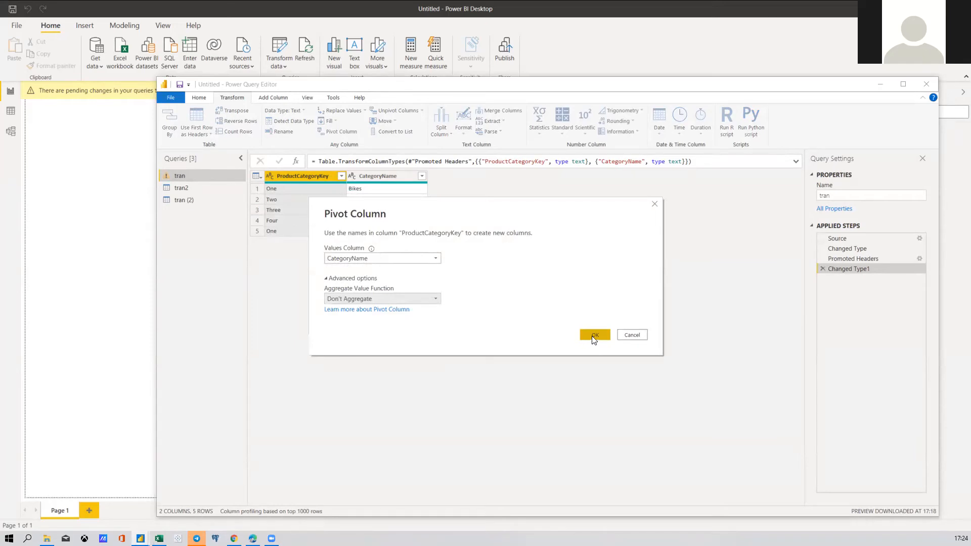
pyautogui.click(593, 339)
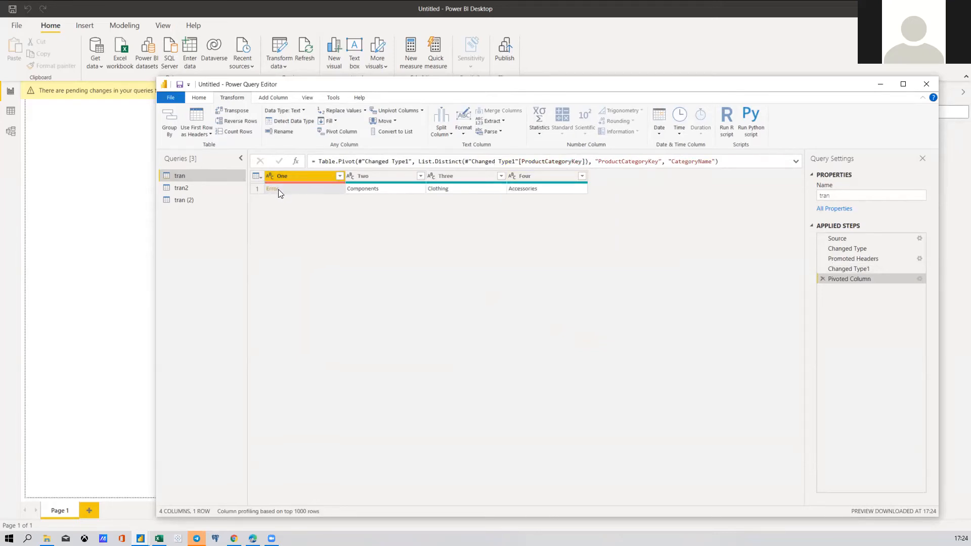
# Remove the Pivoted Column step from both the tran2 and tran queries
pyautogui.click(181, 188)
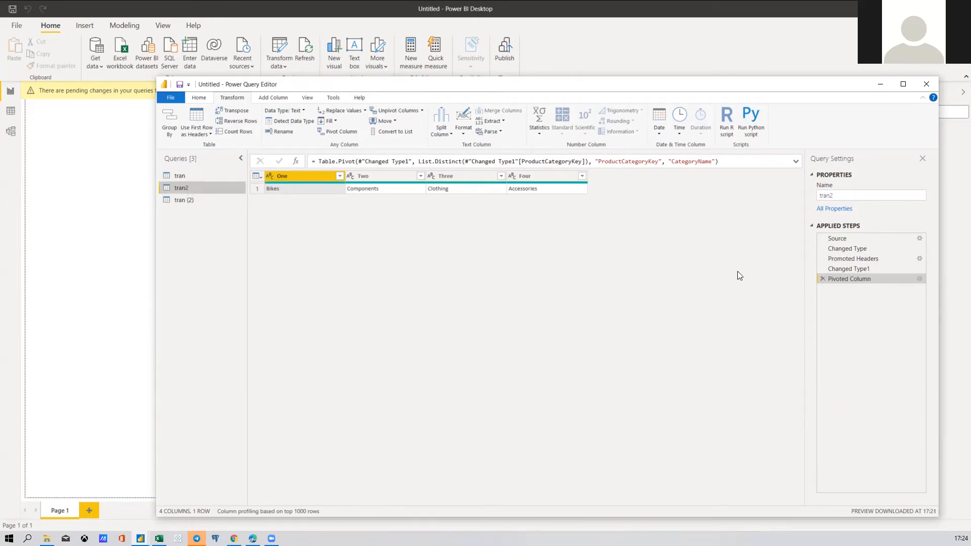
pyautogui.click(822, 278)
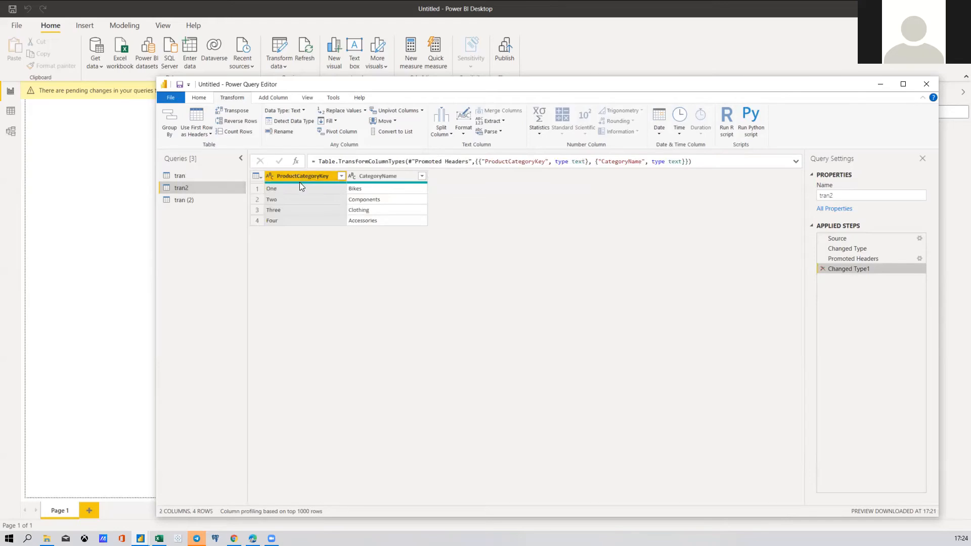
pyautogui.moveTo(299, 182)
pyautogui.click(230, 176)
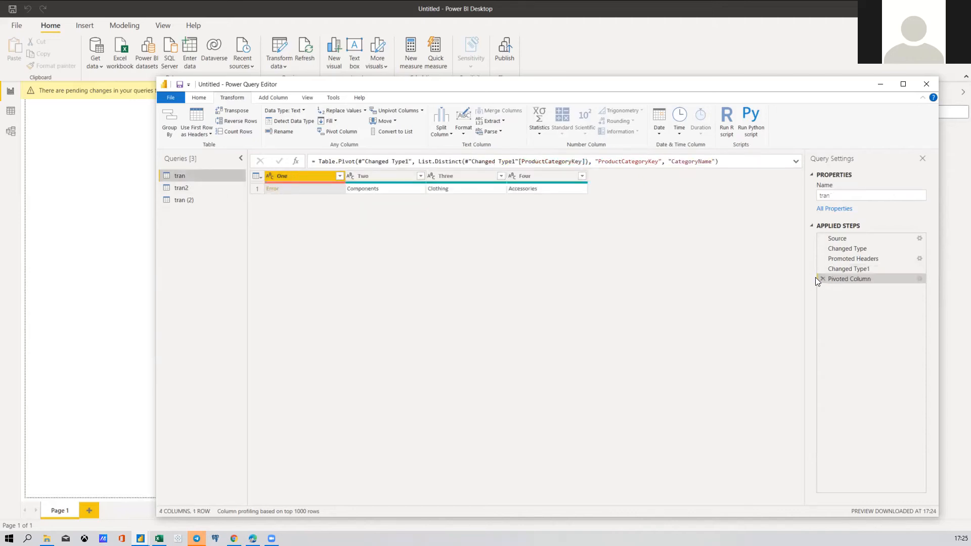
pyautogui.click(822, 278)
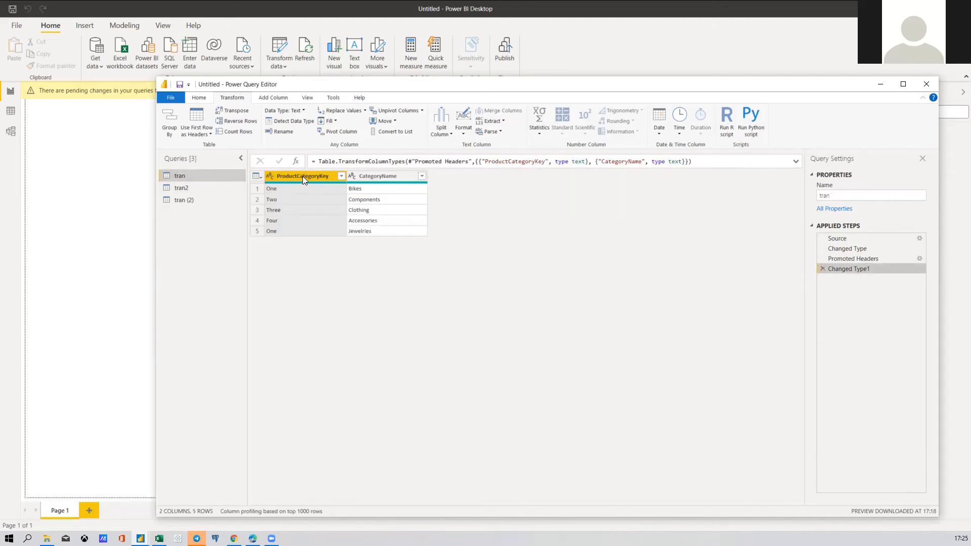
# Transpose the tran table and promote its first row to headers
pyautogui.click(233, 111)
pyautogui.click(233, 110)
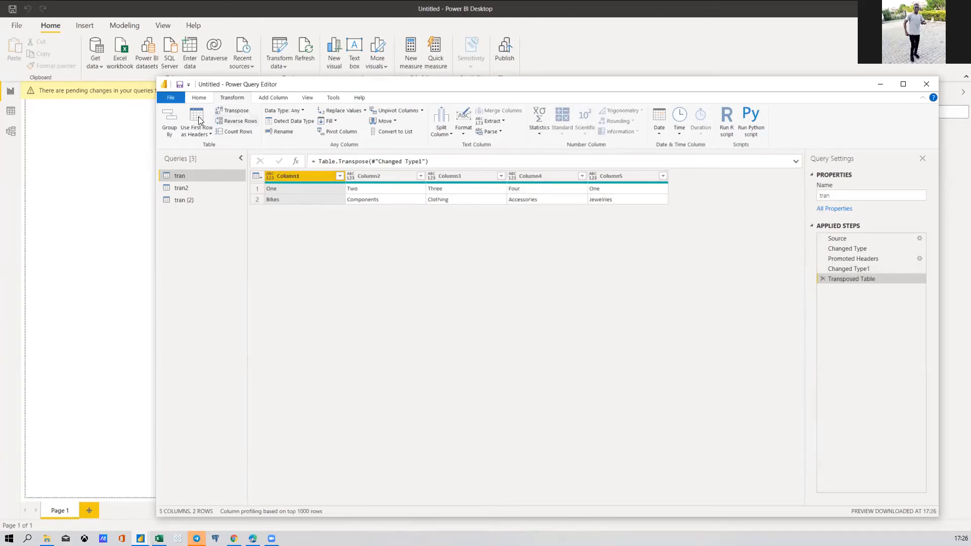
pyautogui.click(197, 121)
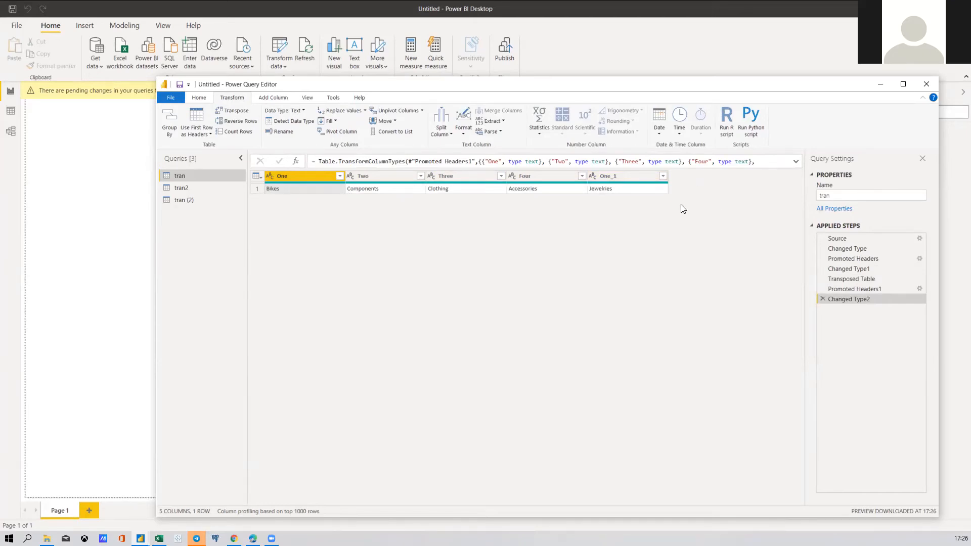
# Remove the Changed Type2, Promoted Headers1 and Transposed Table steps from the tran query
pyautogui.click(822, 300)
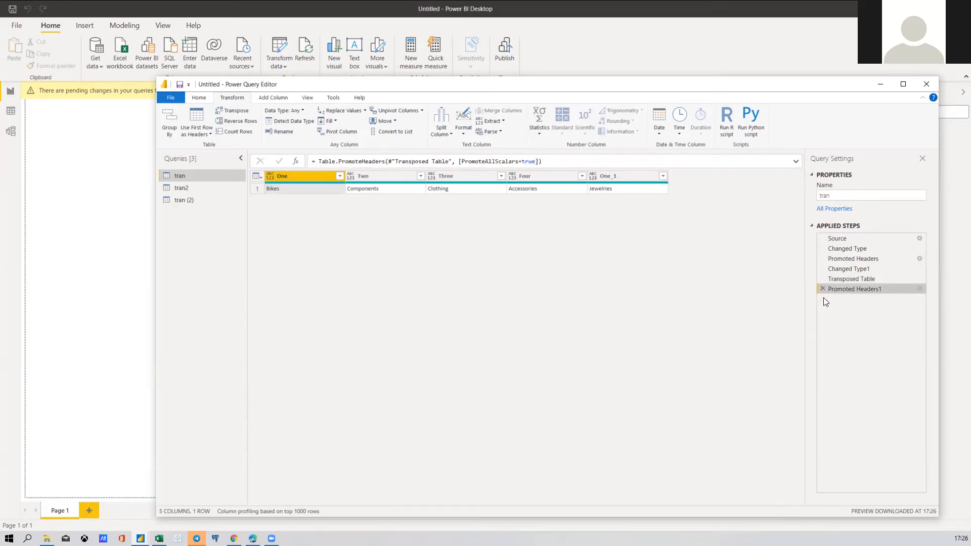
pyautogui.click(821, 289)
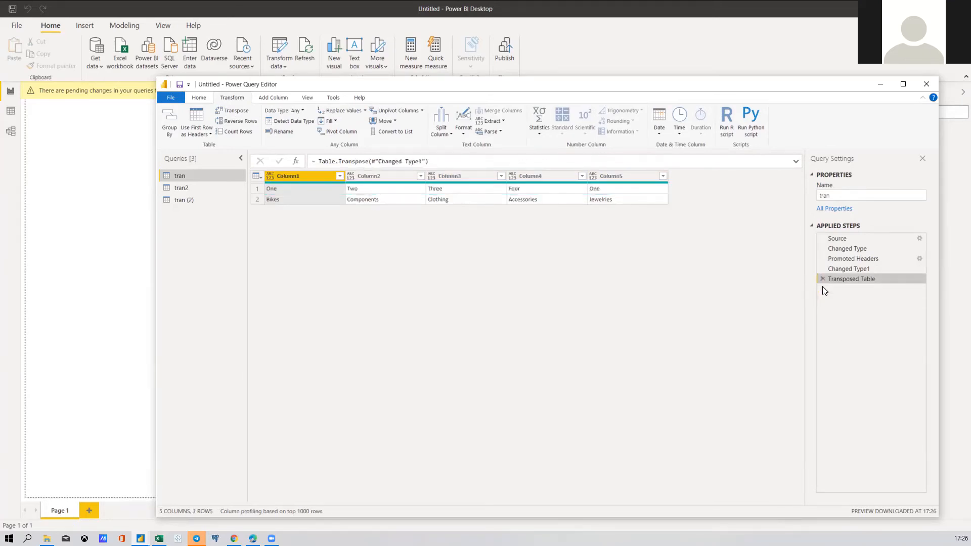
pyautogui.click(820, 279)
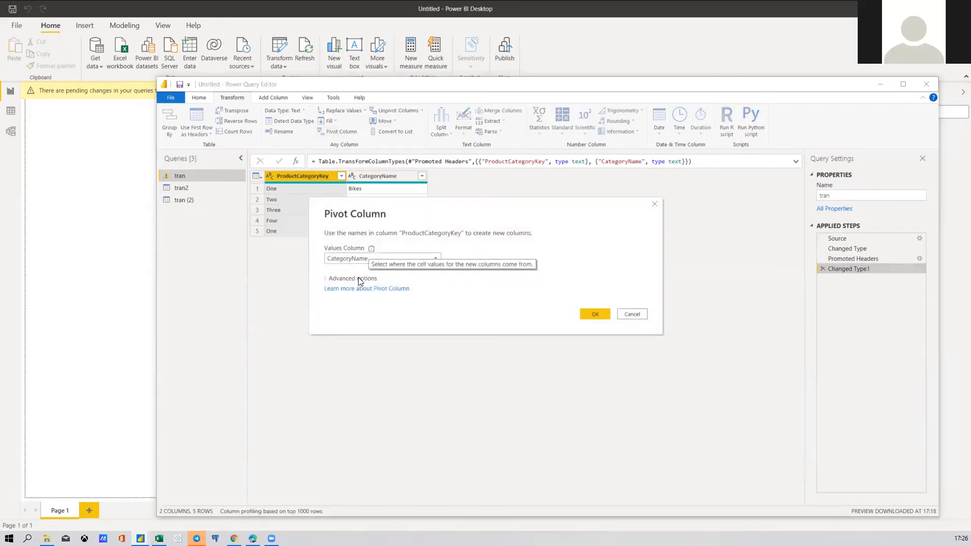
# Pivot tran's ProductCategoryKey column again, using CategoryName as the values column and Don't Aggregate
pyautogui.click(354, 279)
pyautogui.click(382, 298)
pyautogui.click(353, 360)
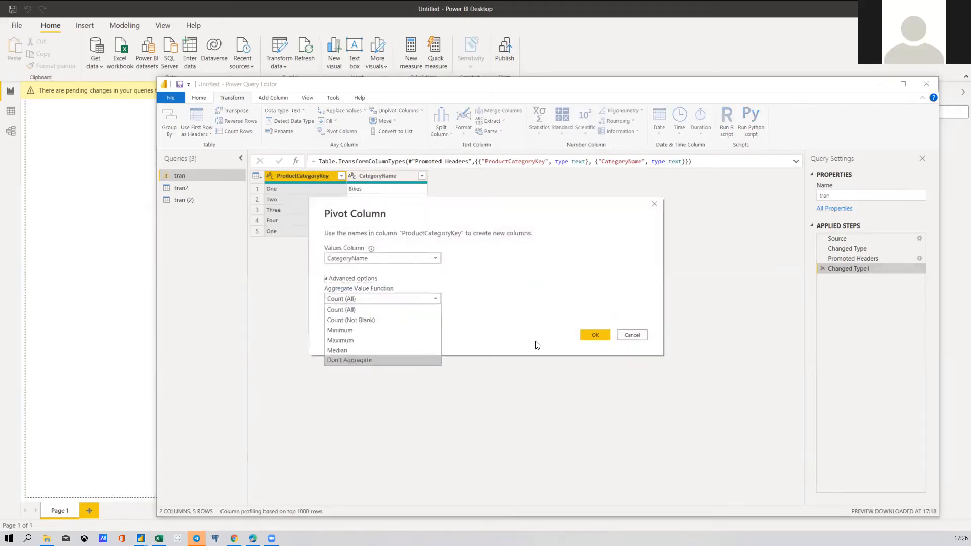
pyautogui.press('Return')
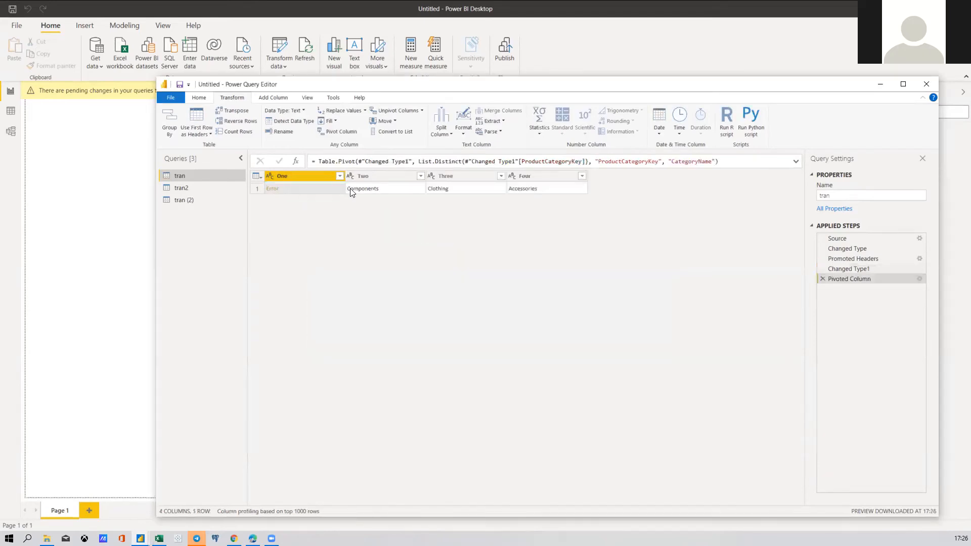
# Pivot the ProductCategoryKey column of the tran2 query with CategoryName as the values column and Don't Aggregate
pyautogui.click(181, 201)
pyautogui.click(178, 188)
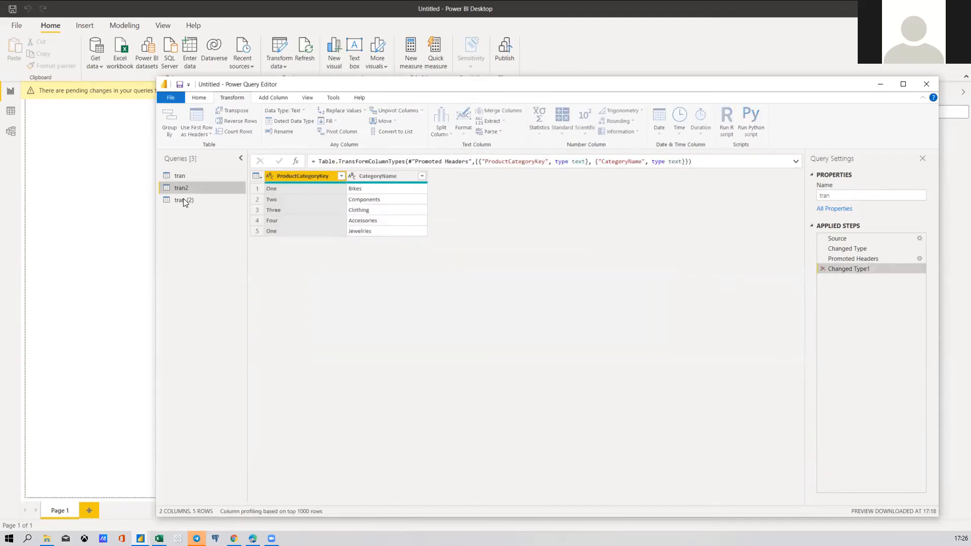
pyautogui.click(348, 134)
pyautogui.click(368, 278)
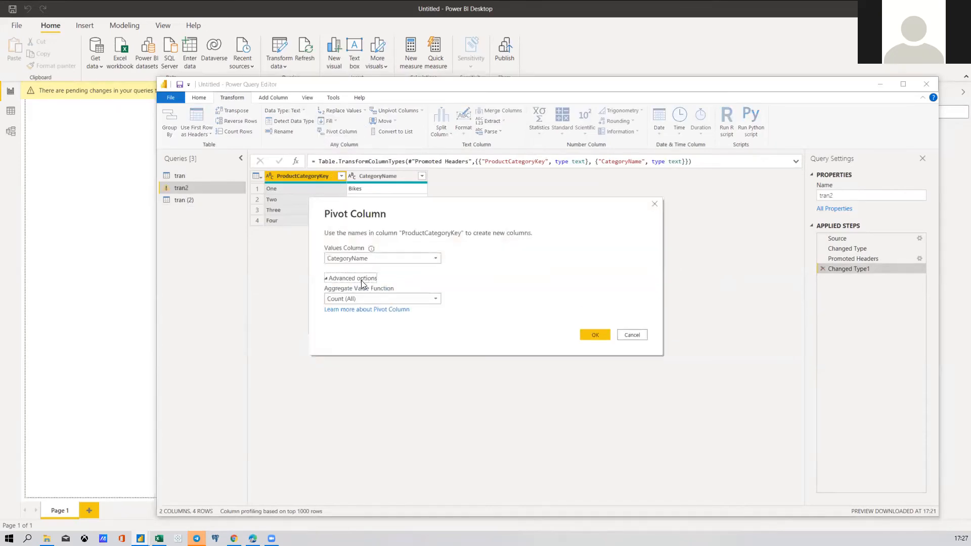
pyautogui.click(357, 299)
pyautogui.click(365, 359)
pyautogui.click(595, 335)
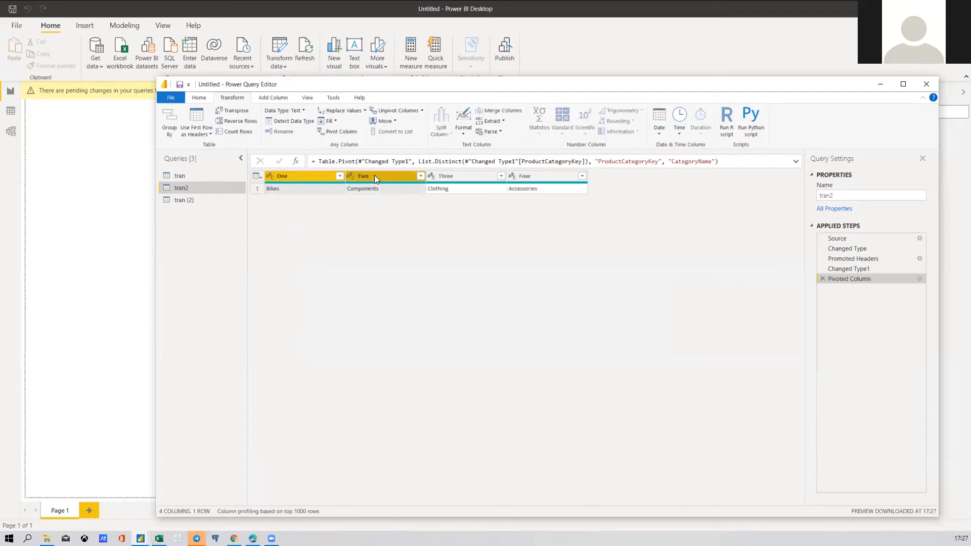
# Unpivot the columns One, Two, Three and Four of the tran2 query
pyautogui.keyDown('shift'); pyautogui.click(440, 176); pyautogui.keyUp('shift')
pyautogui.keyDown('shift'); pyautogui.click(514, 175); pyautogui.keyUp('shift')
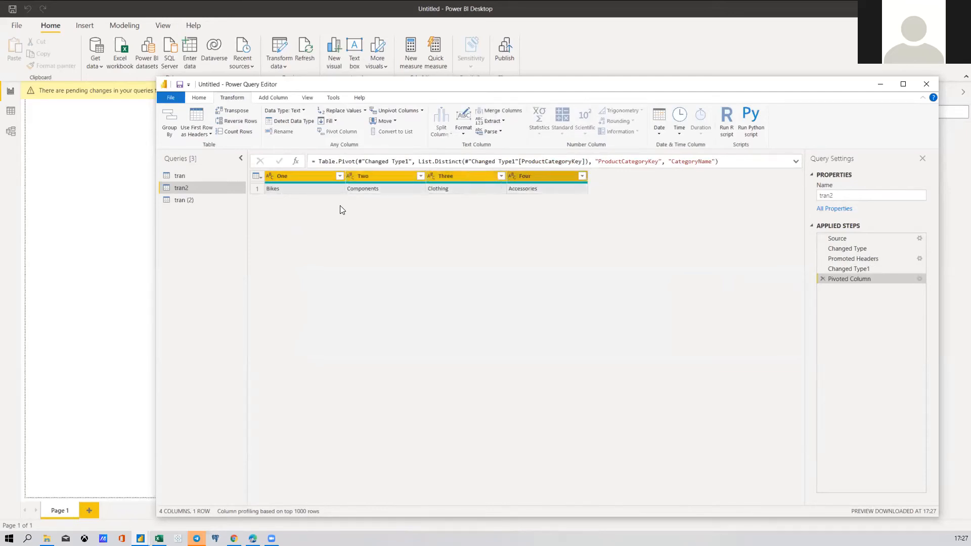
pyautogui.click(395, 110)
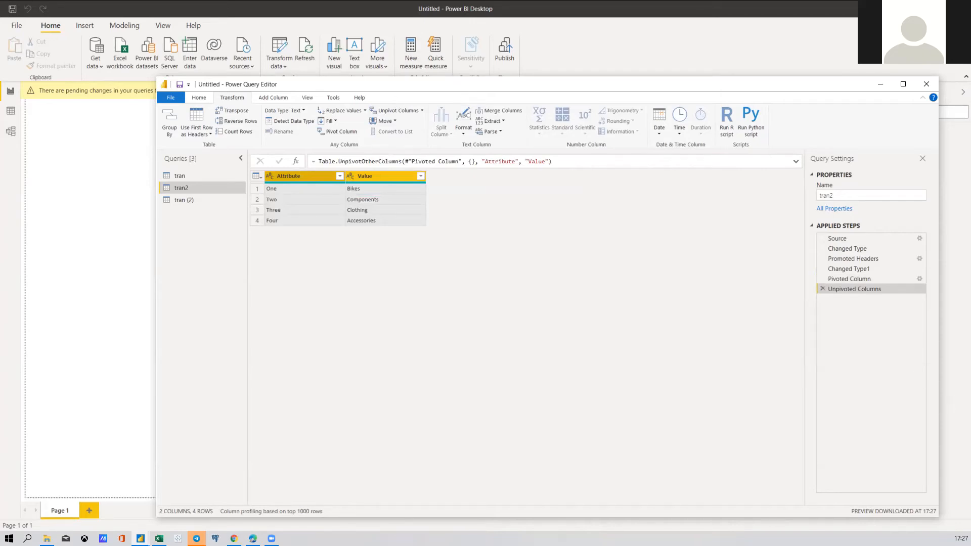
pyautogui.hotkey('alt', 'Tab')
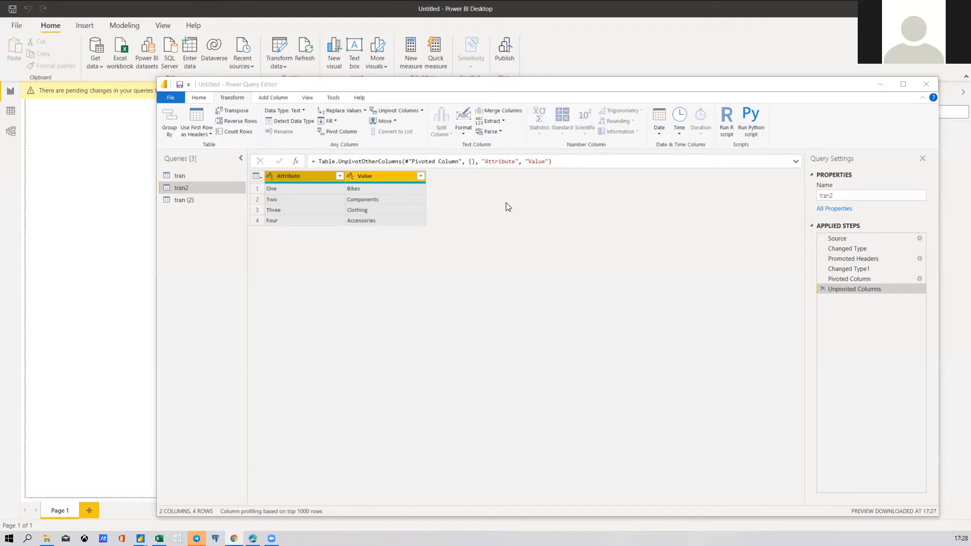
# Close the Power Query Editor without applying the edits and discard the pending query changes
pyautogui.click(188, 199)
pyautogui.click(195, 177)
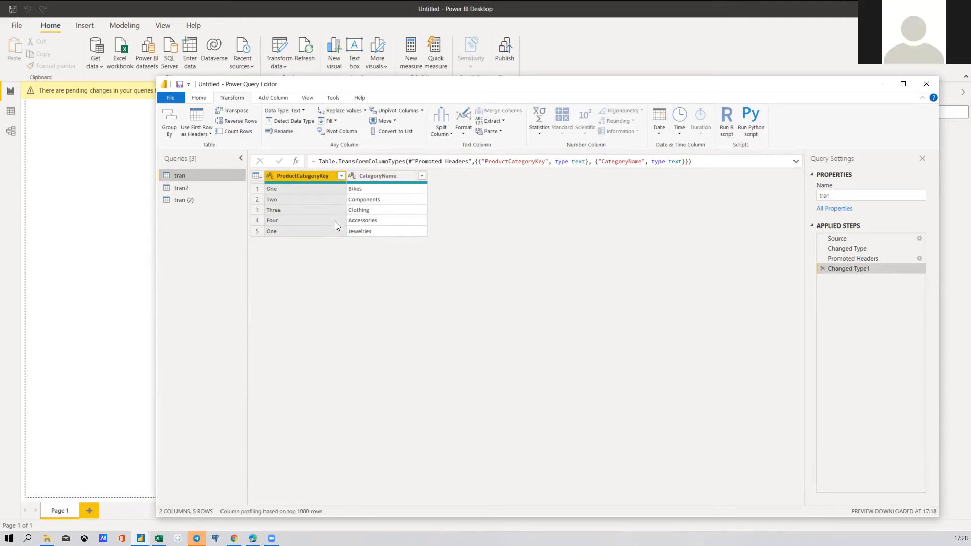
pyautogui.moveTo(444, 88); pyautogui.dragTo(400, 73)
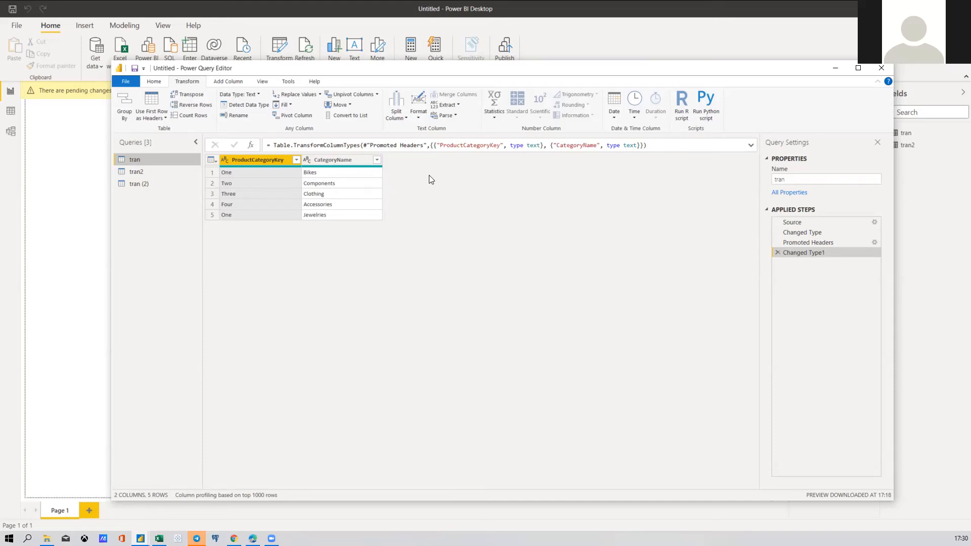
pyautogui.click(882, 68)
pyautogui.click(536, 285)
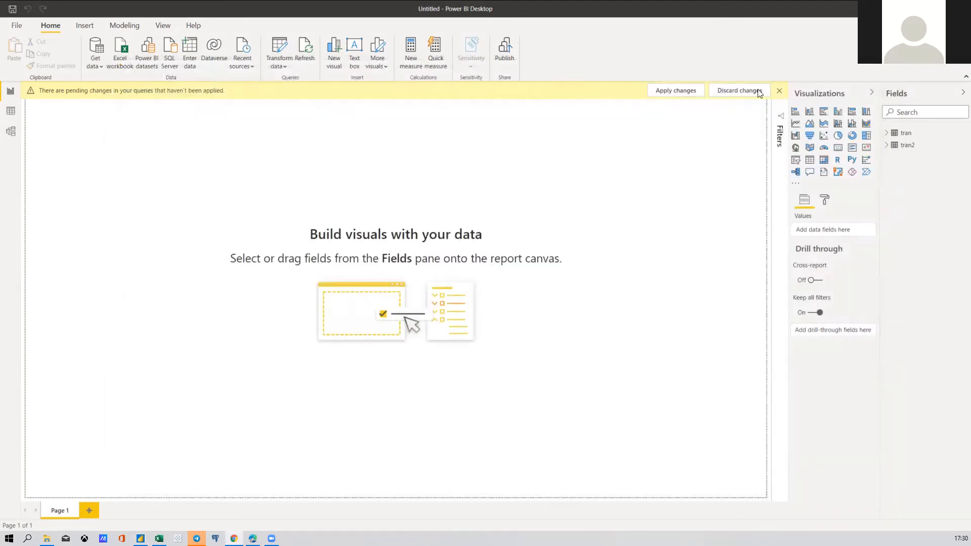
pyautogui.click(722, 94)
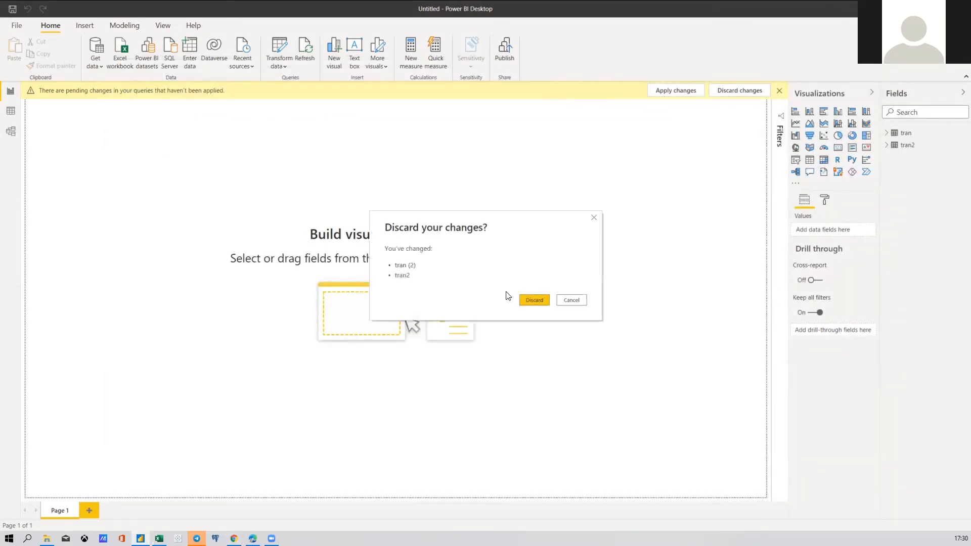
pyautogui.click(534, 300)
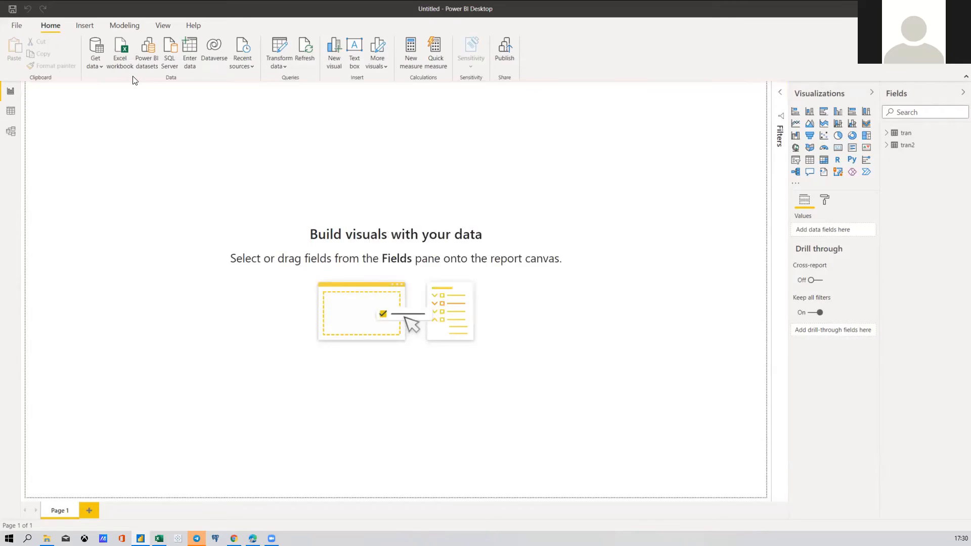
# Import AdventureWorks_Sales_2015.csv from the AW_Sales folder through the Power Query Editor and apply it to the report
pyautogui.click(93, 63)
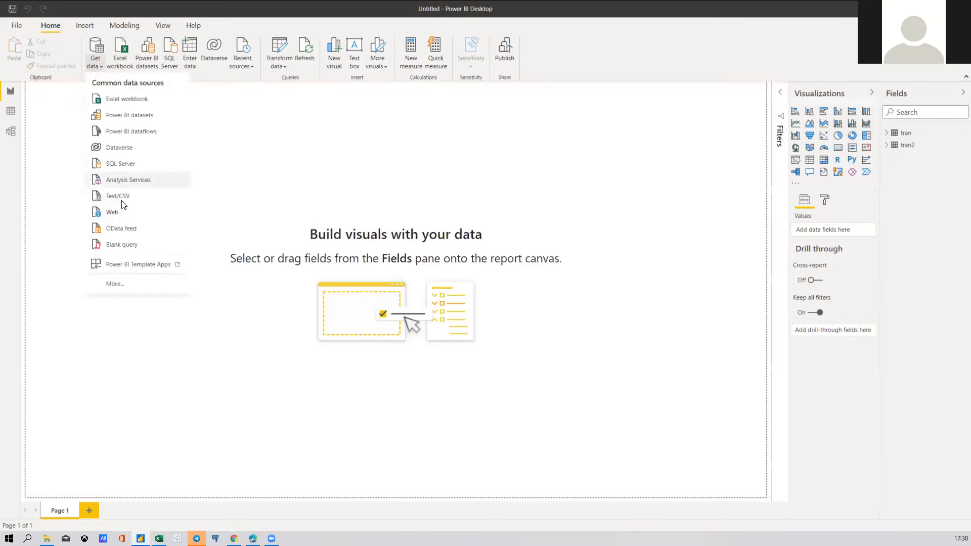
pyautogui.click(122, 201)
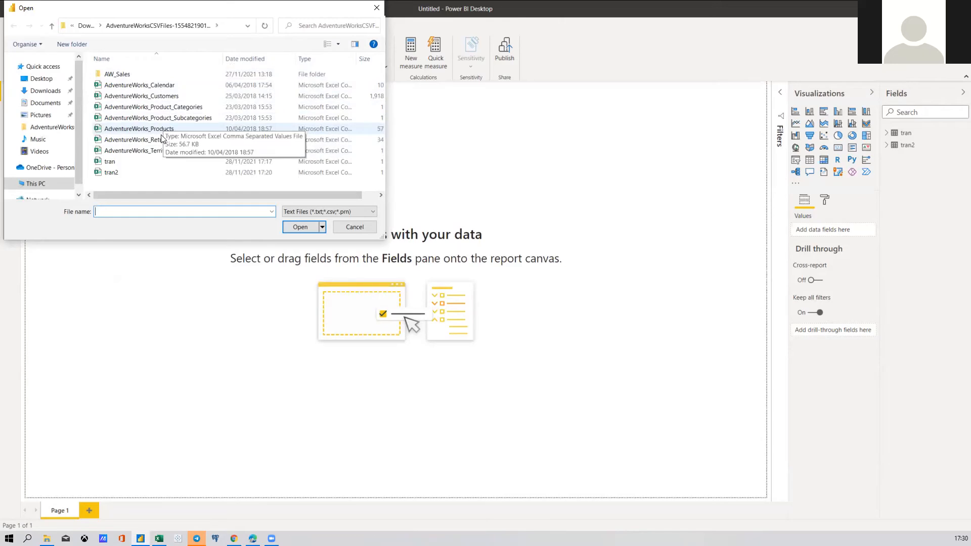
pyautogui.doubleClick(144, 75)
pyautogui.click(146, 74)
pyautogui.doubleClick(147, 74)
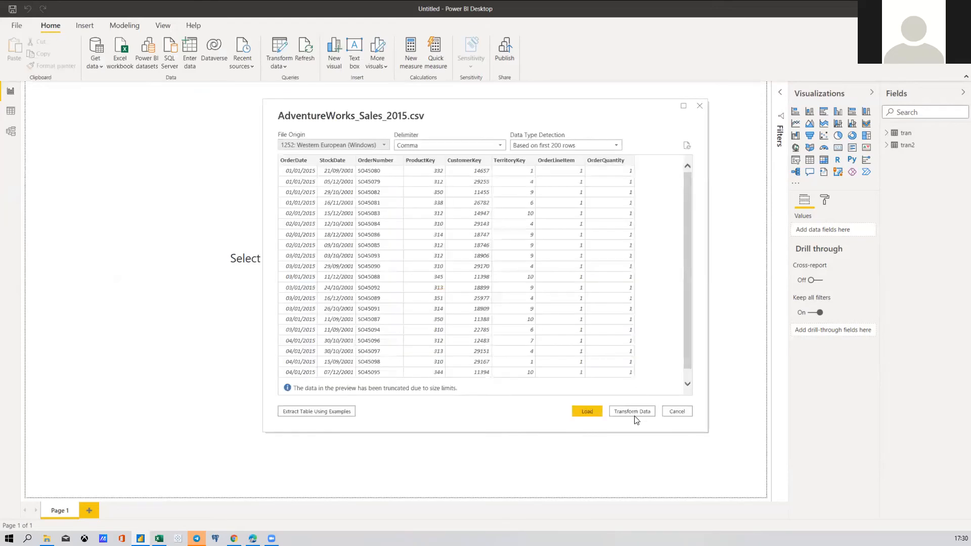
pyautogui.click(634, 412)
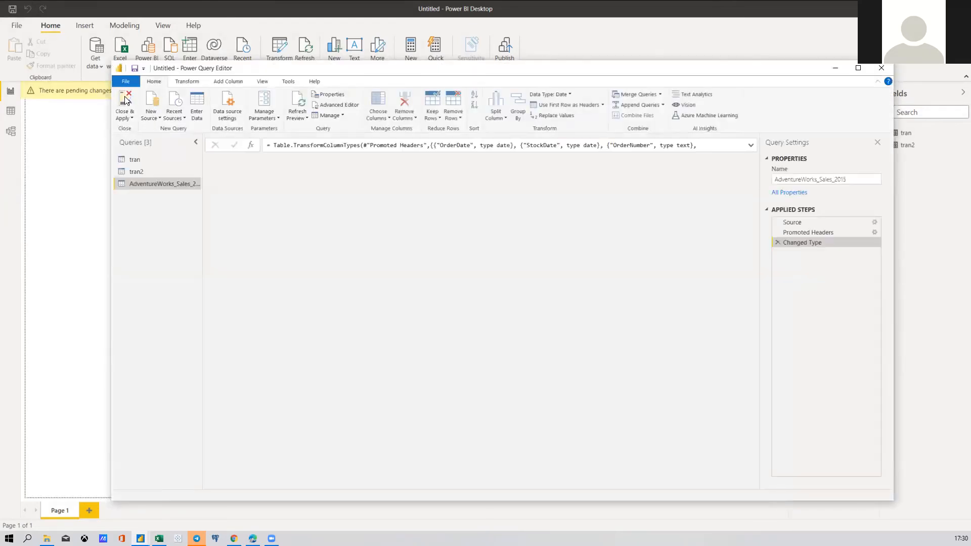
pyautogui.click(124, 99)
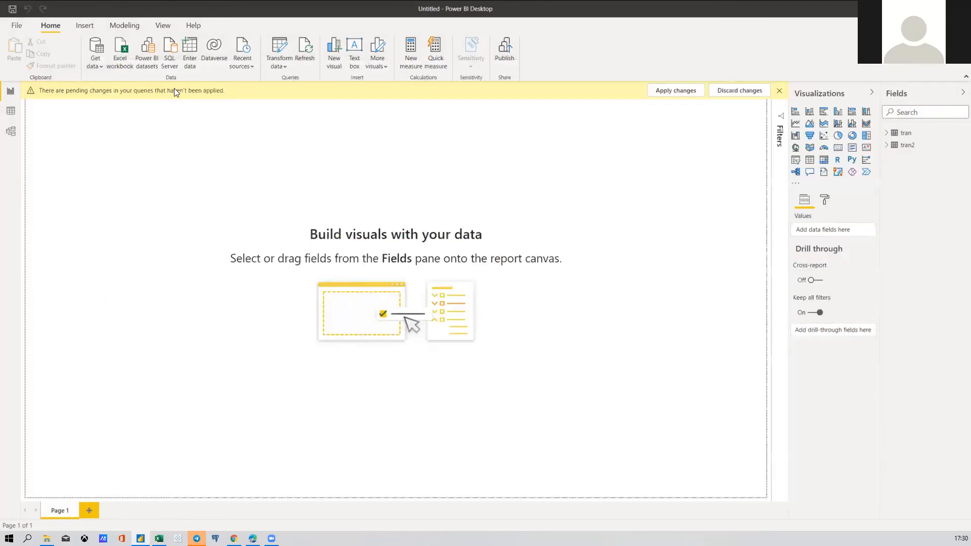
# Import AdventureWorks_Products.csv from the AdventureWorks folder and open it for transformation in the Power Query Editor
pyautogui.click(99, 63)
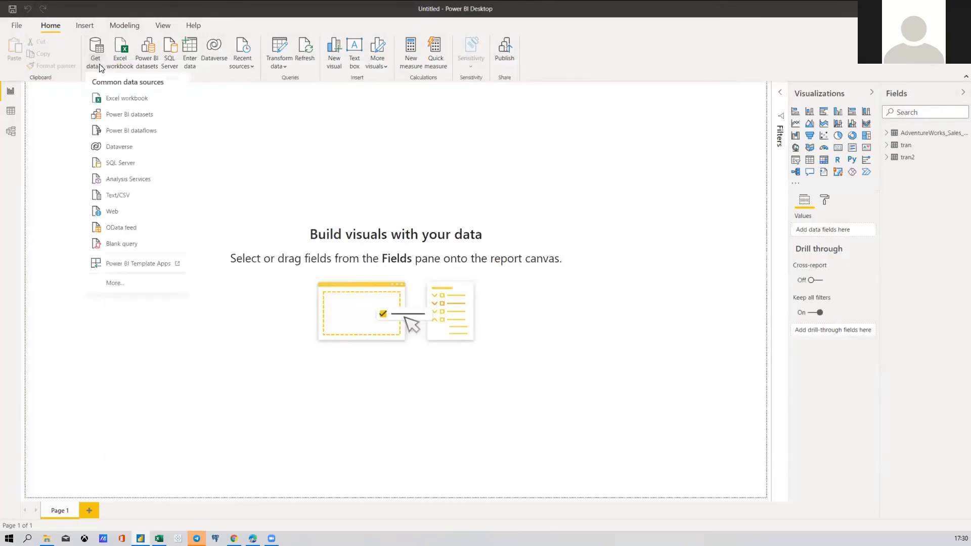
pyautogui.click(122, 202)
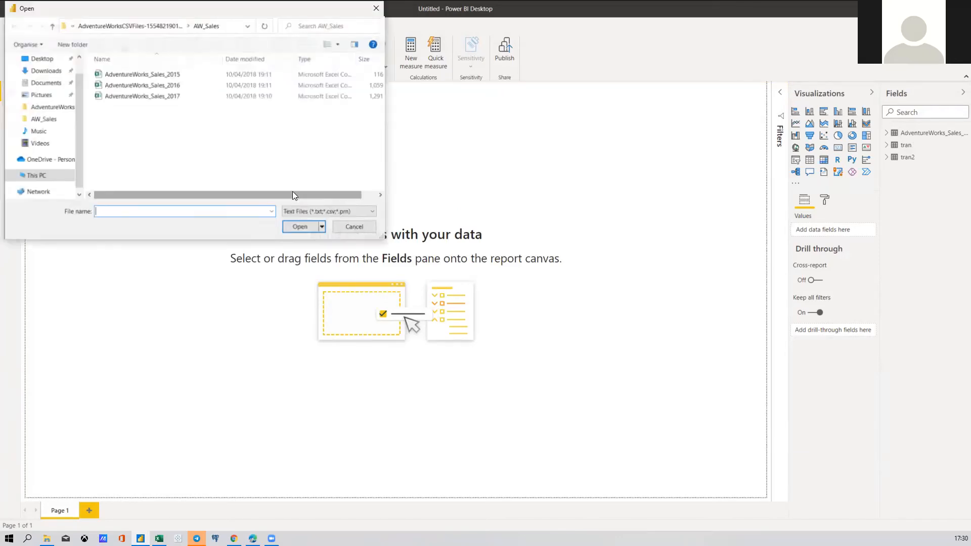
pyautogui.click(166, 26)
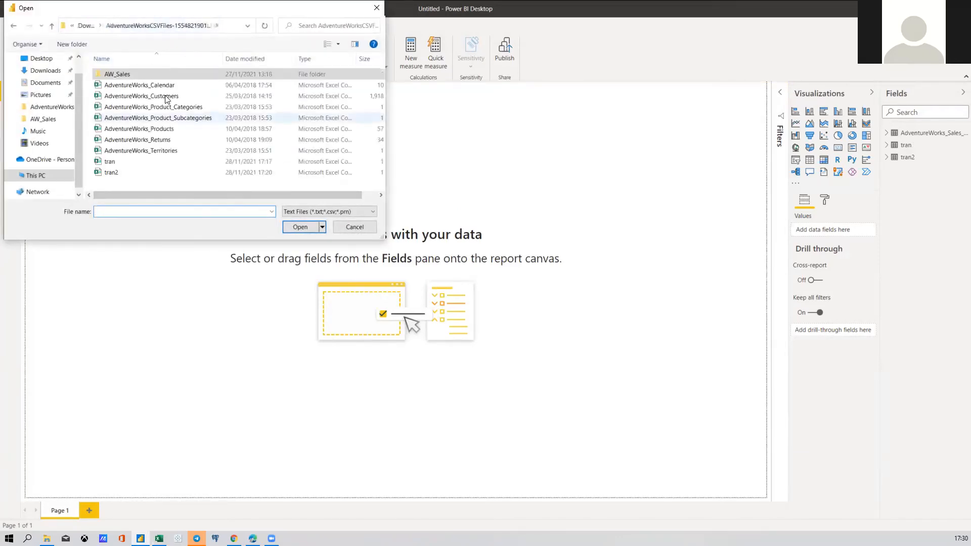
pyautogui.doubleClick(150, 128)
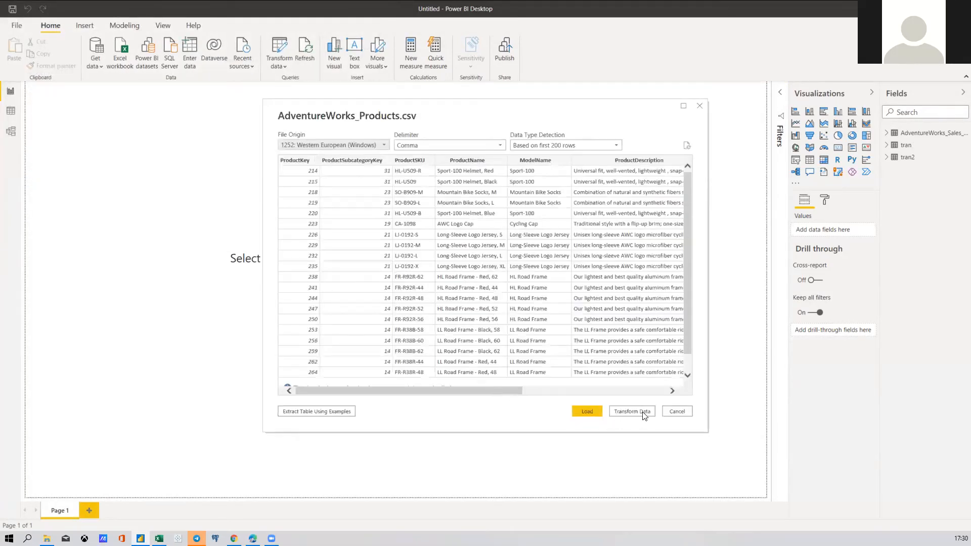
pyautogui.click(633, 411)
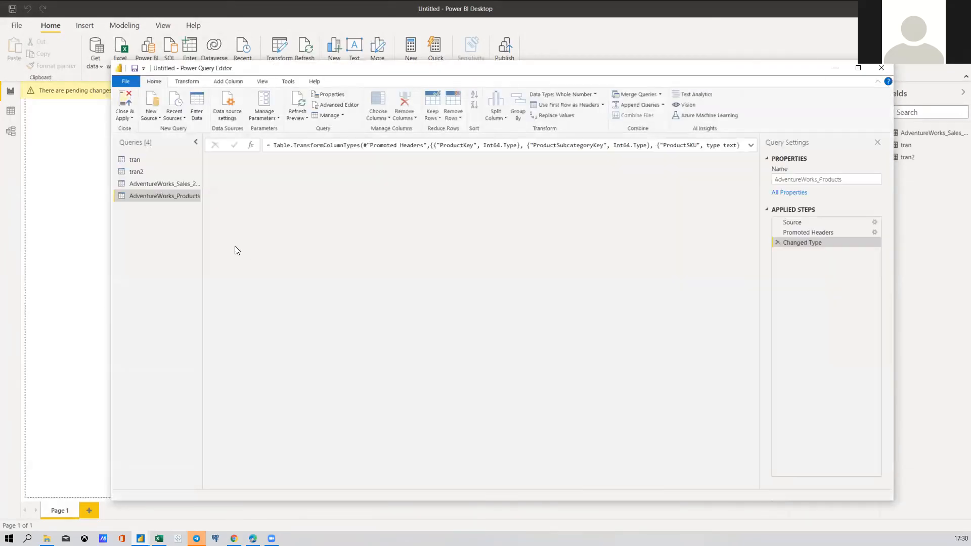
# Rename the AdventureWorks_Sales_2015 query to Sales_2015
pyautogui.click(177, 184)
pyautogui.click(781, 180)
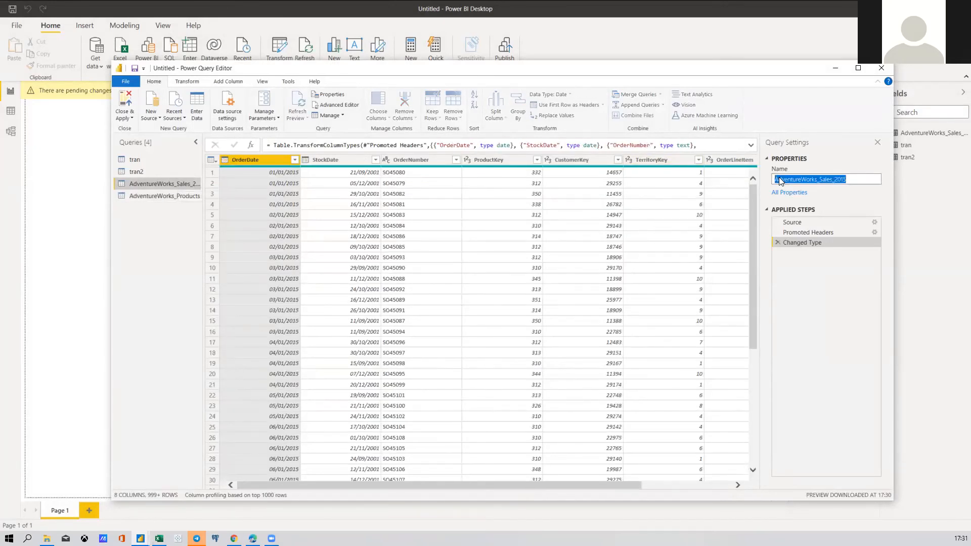
pyautogui.write('Sales')
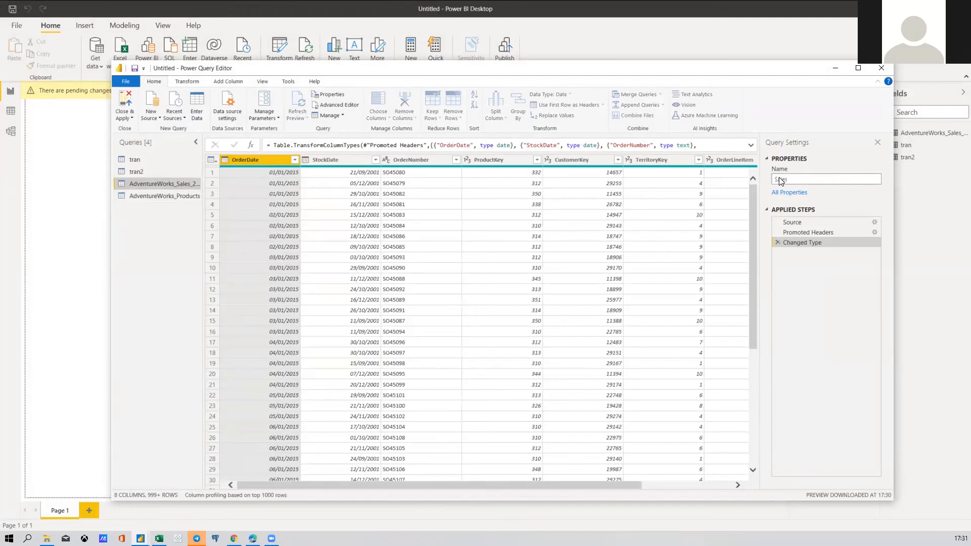
pyautogui.write(' 20215')
pyautogui.press('BackSpace')
pyautogui.press('BackSpace')
pyautogui.press('BackSpace')
pyautogui.write('15')
pyautogui.press('Left')
pyautogui.press('Left')
pyautogui.press('Left')
pyautogui.press('Left')
pyautogui.press('Return')
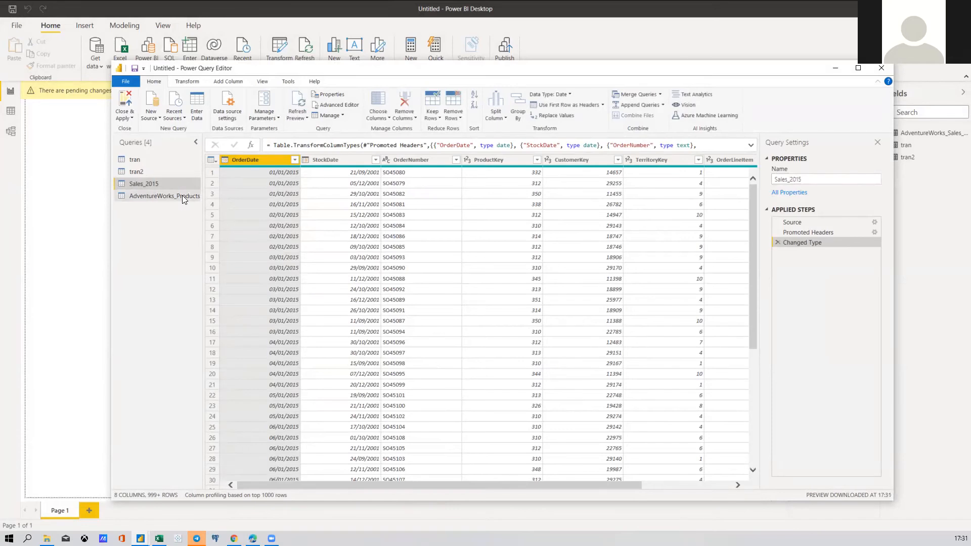
# Rename the AdventureWorks_Products query to Products
pyautogui.click(182, 195)
pyautogui.click(792, 179)
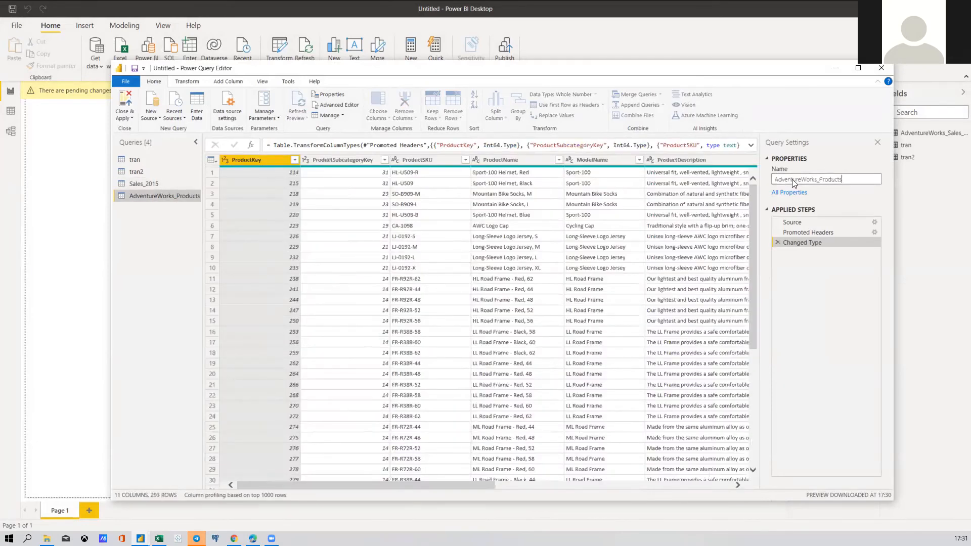
pyautogui.doubleClick(791, 179)
pyautogui.write('Products')
pyautogui.press('Return')
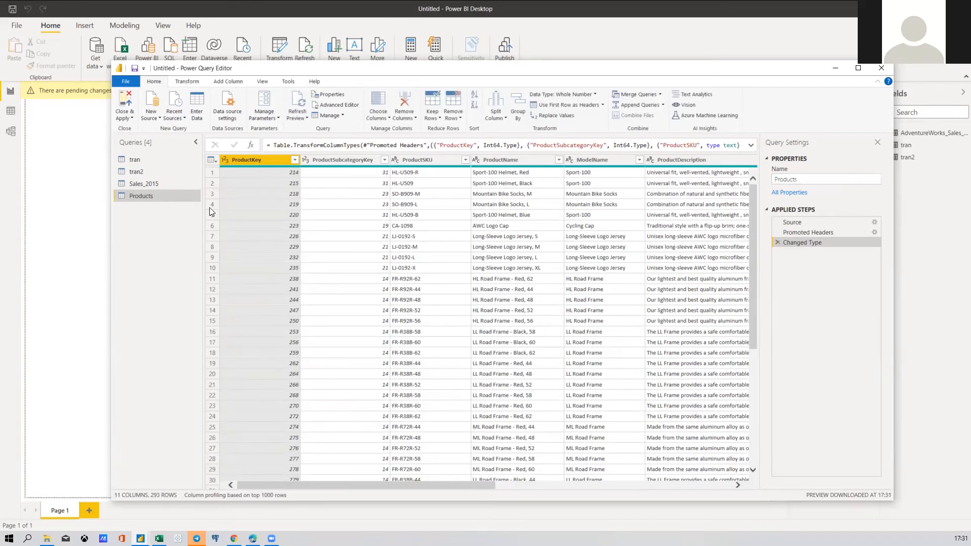
# Compare the columns of the Sales_2015 and Products queries
pyautogui.click(144, 183)
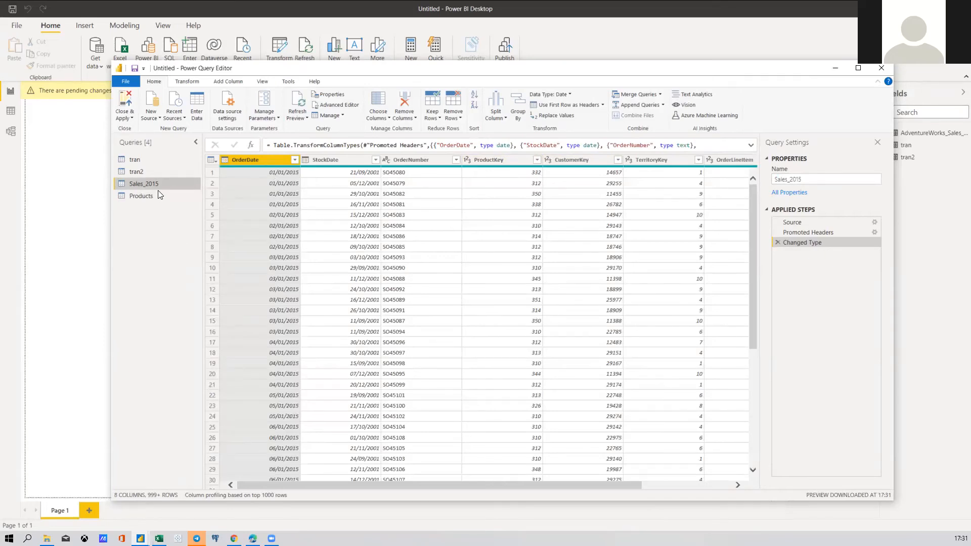
pyautogui.click(144, 198)
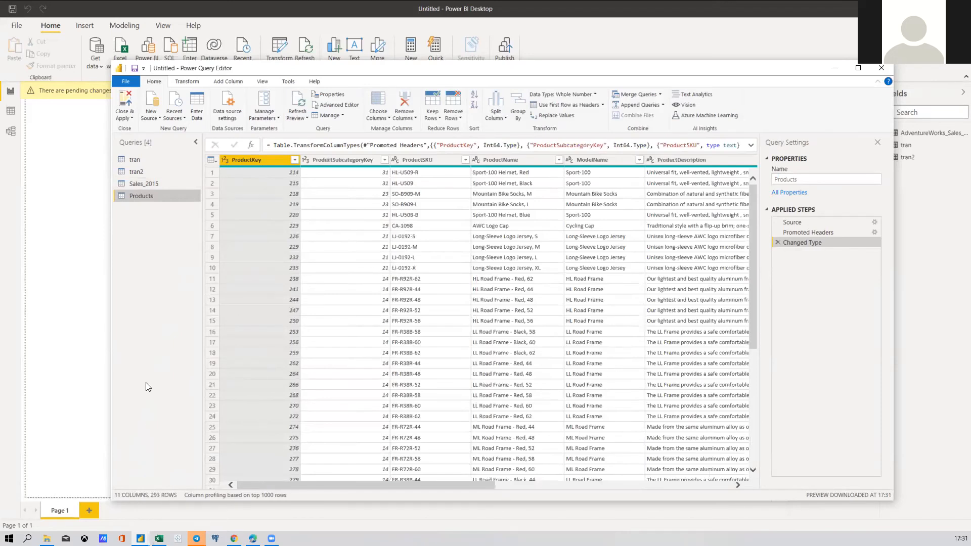
pyautogui.click(160, 185)
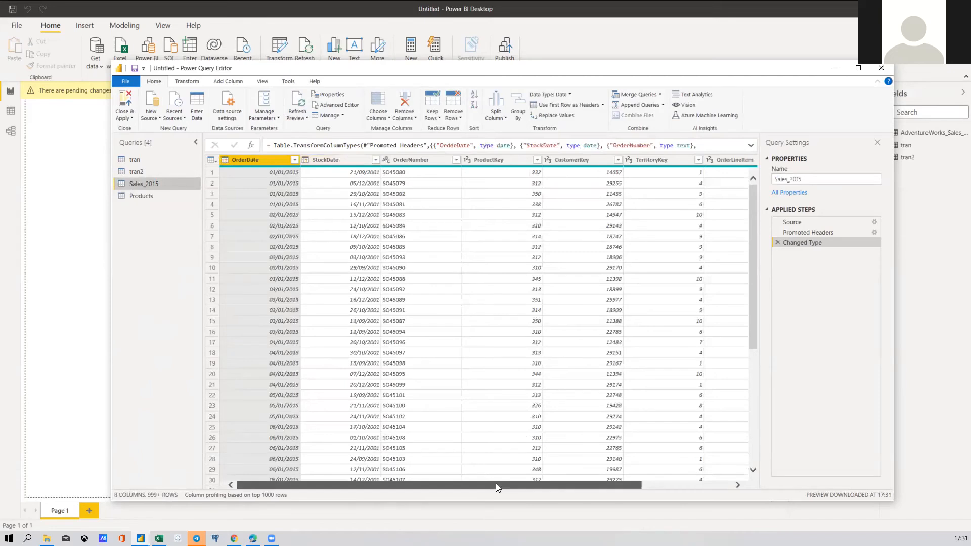
# Examine the columns of the Sales_2015 query through to OrderQuantity, checking the Products query as well
pyautogui.hscroll(3, 538, 484)
pyautogui.moveTo(345, 477); pyautogui.dragTo(263, 481)
pyautogui.click(239, 335)
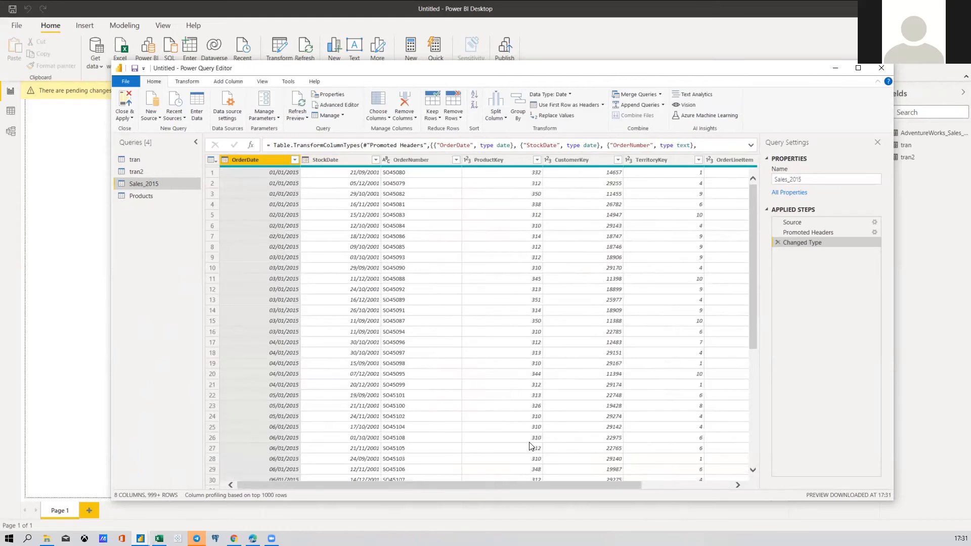
pyautogui.moveTo(511, 481); pyautogui.dragTo(600, 483)
pyautogui.click(711, 159)
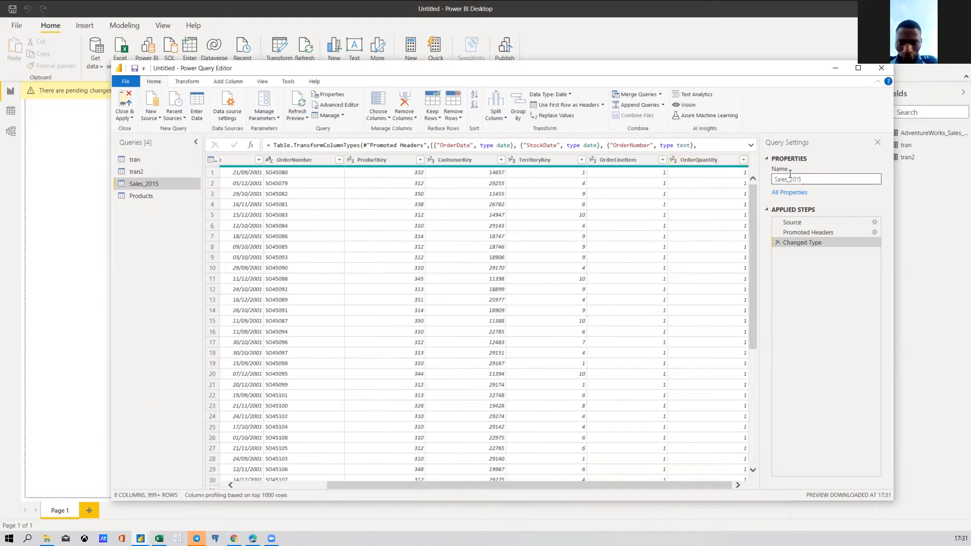
pyautogui.click(151, 196)
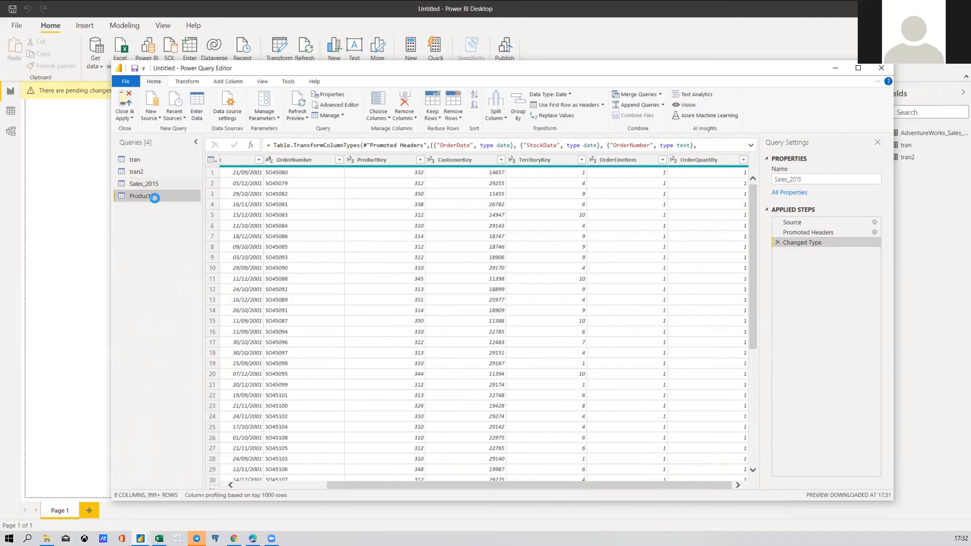
pyautogui.click(155, 184)
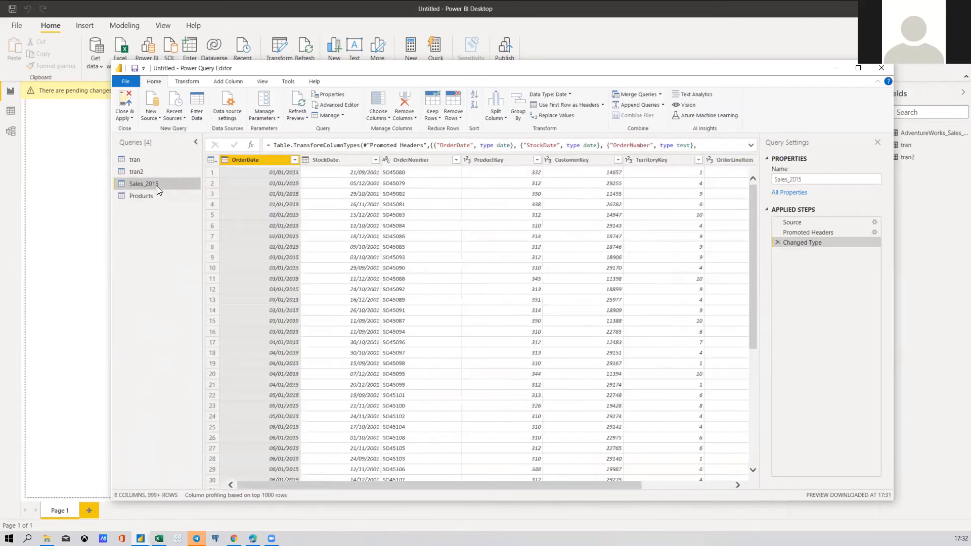
# Compare the commands for transforming existing columns with those for adding new ones, using the OrderDate and OrderQuantity columns of Sales_2015
pyautogui.click(236, 84)
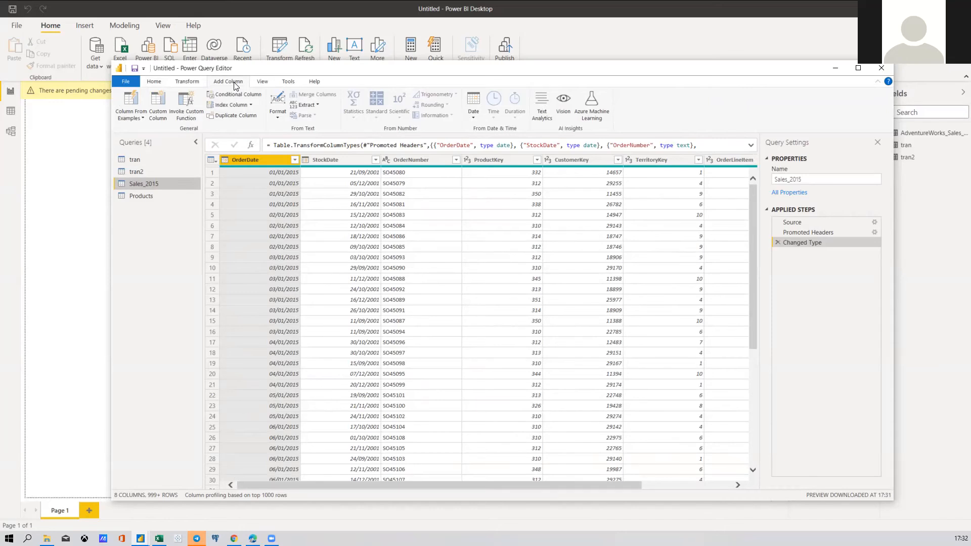
pyautogui.click(197, 85)
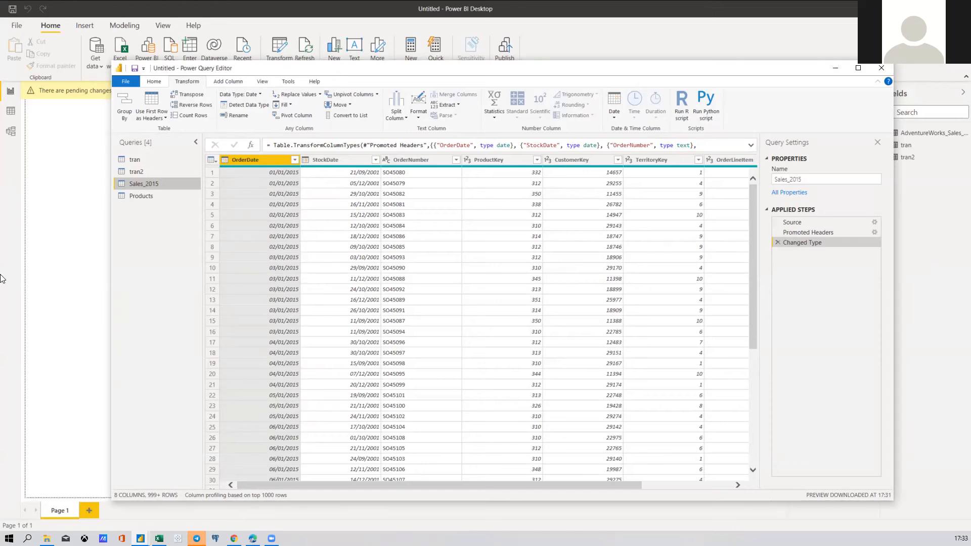
pyautogui.click(228, 84)
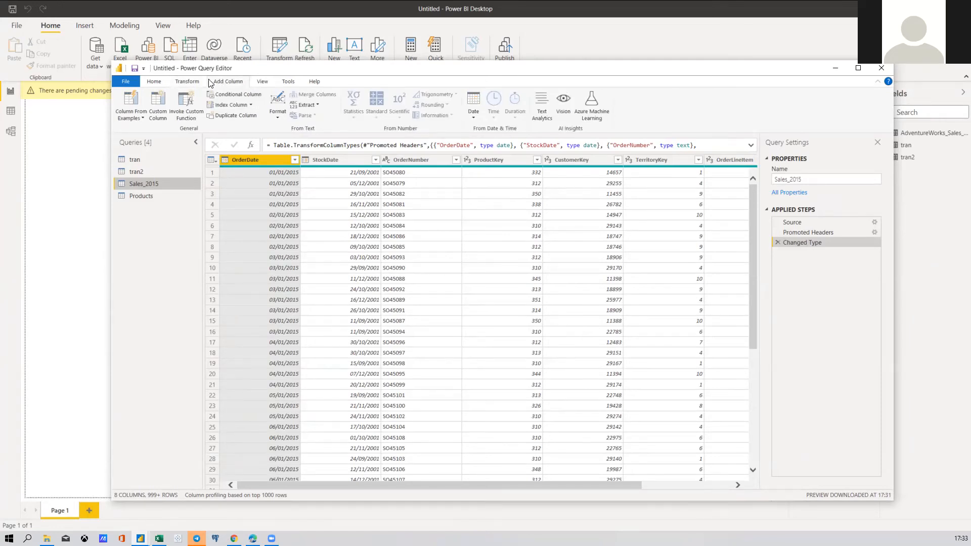
pyautogui.click(201, 82)
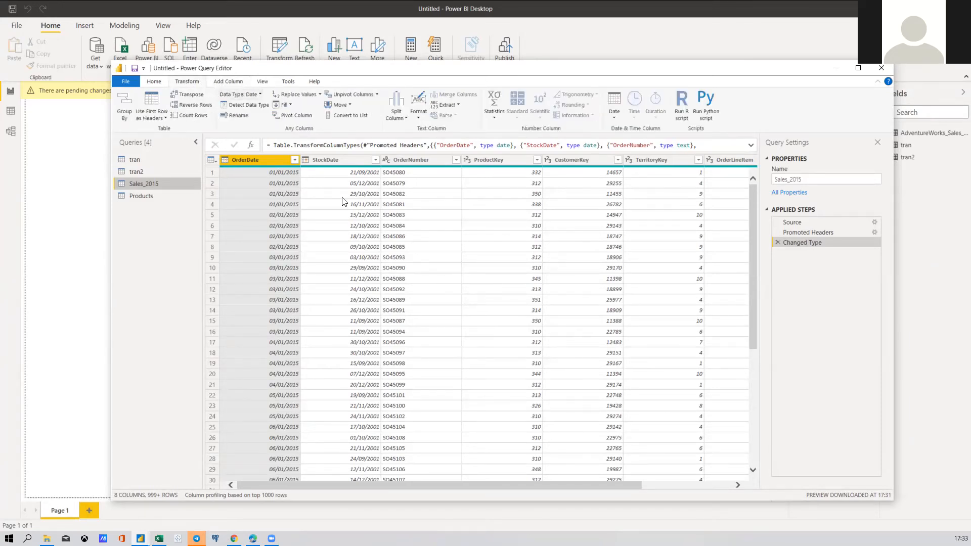
pyautogui.moveTo(622, 486); pyautogui.dragTo(736, 481)
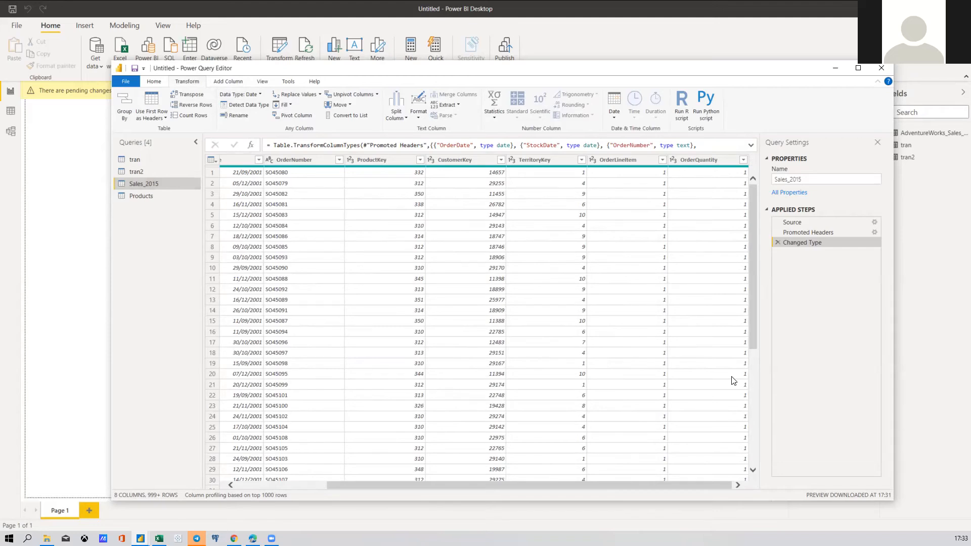
pyautogui.moveTo(515, 485); pyautogui.dragTo(662, 305)
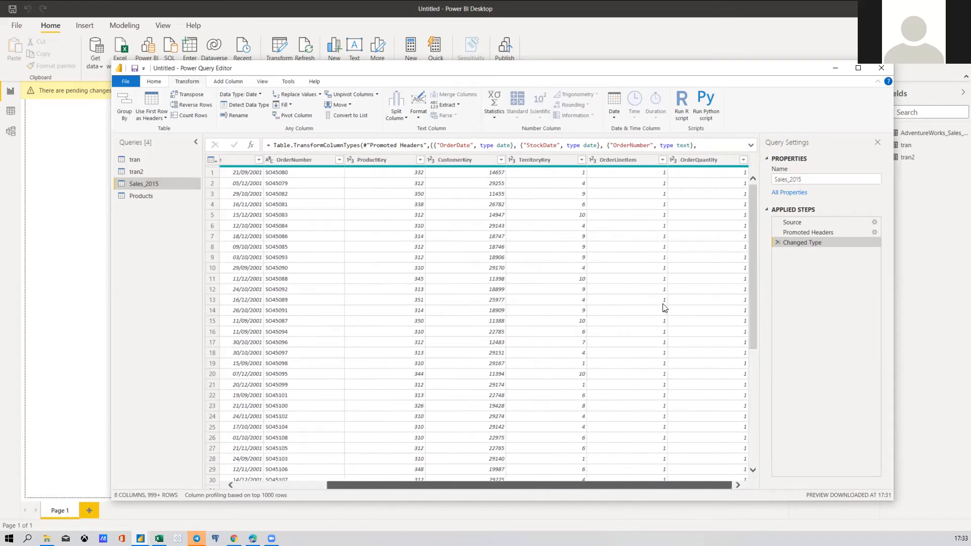
pyautogui.click(693, 160)
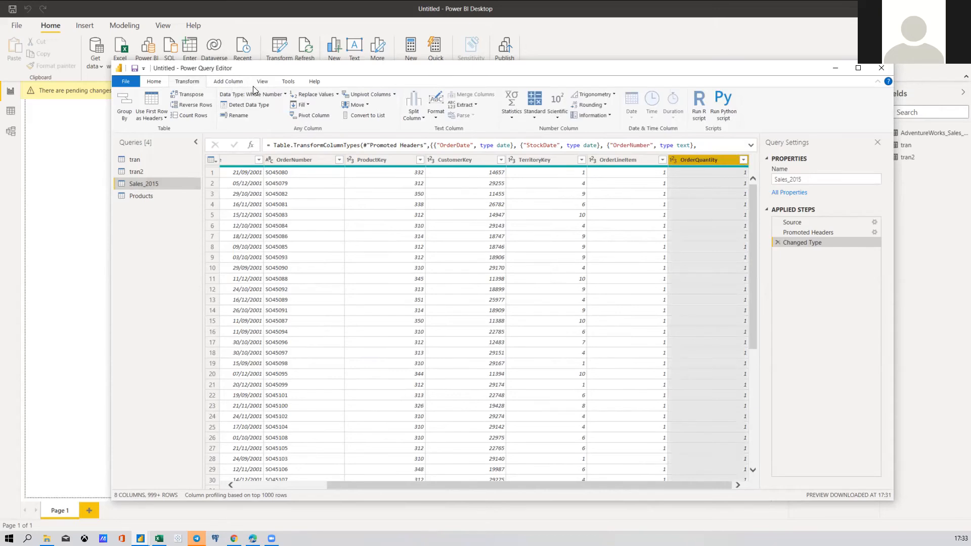
pyautogui.scroll(-1, 253, 90)
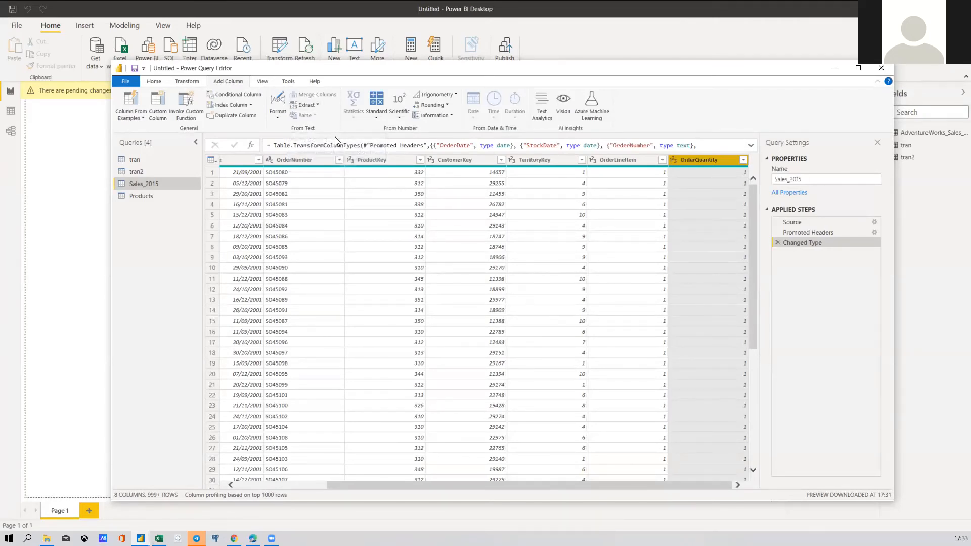
pyautogui.moveTo(457, 484); pyautogui.dragTo(312, 492)
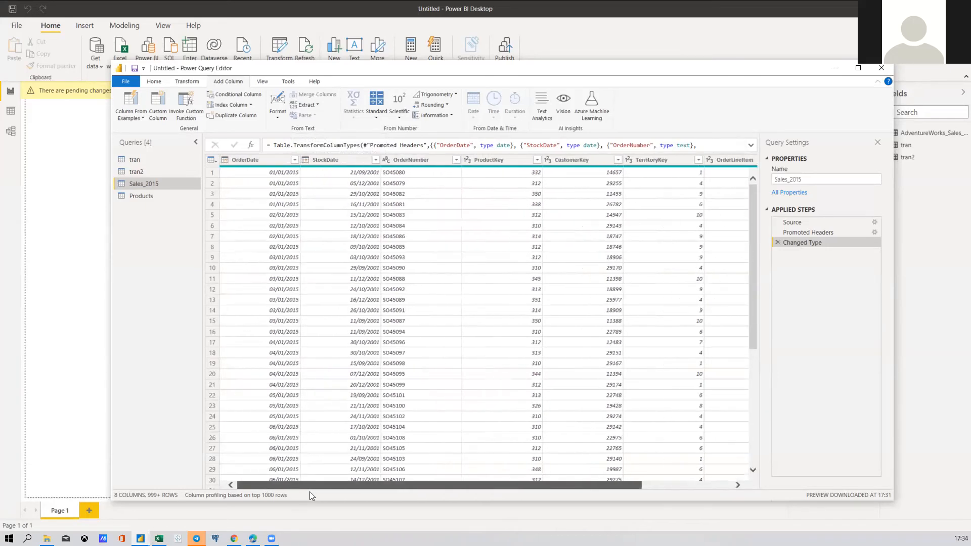
pyautogui.click(187, 82)
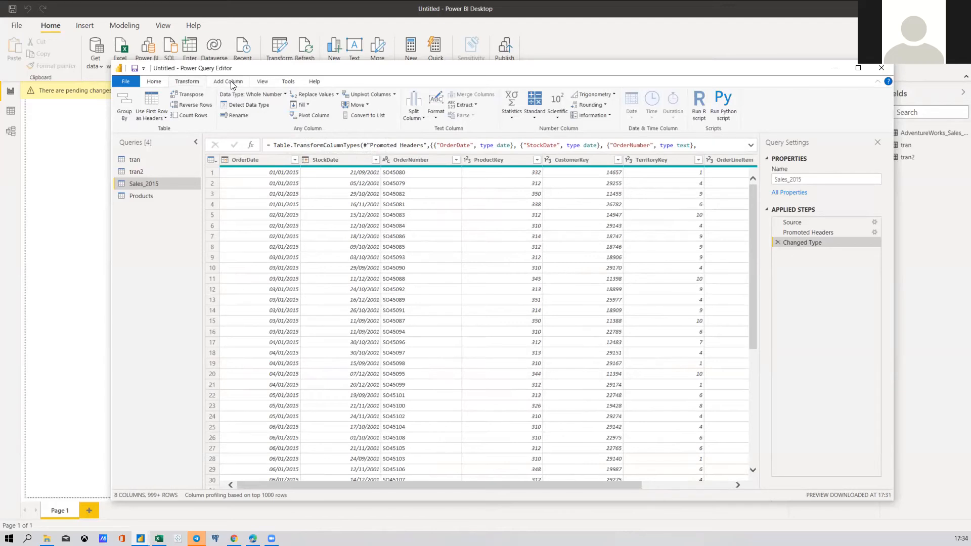
pyautogui.click(231, 81)
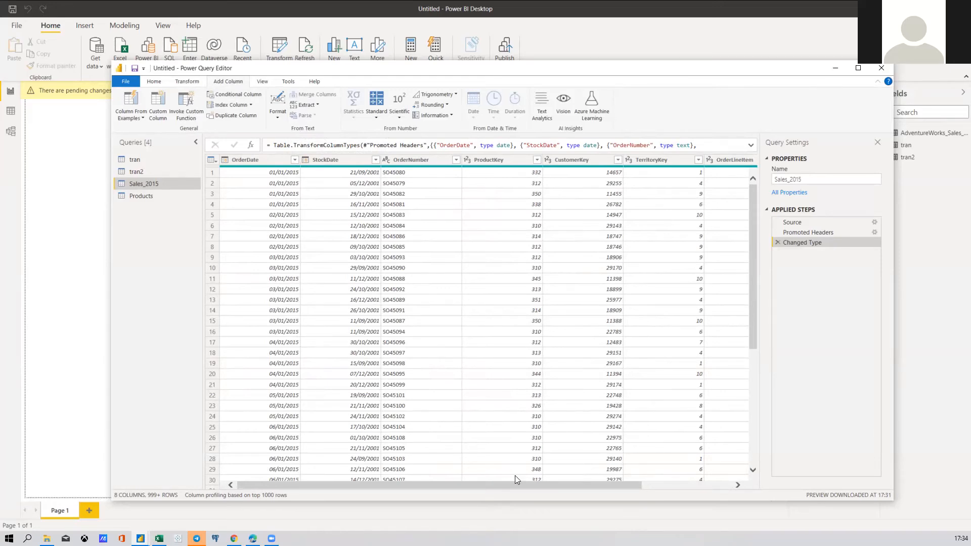
pyautogui.moveTo(422, 485)
pyautogui.mouseDown()
pyautogui.moveTo(528, 484)
pyautogui.moveTo(433, 486)
pyautogui.mouseUp()
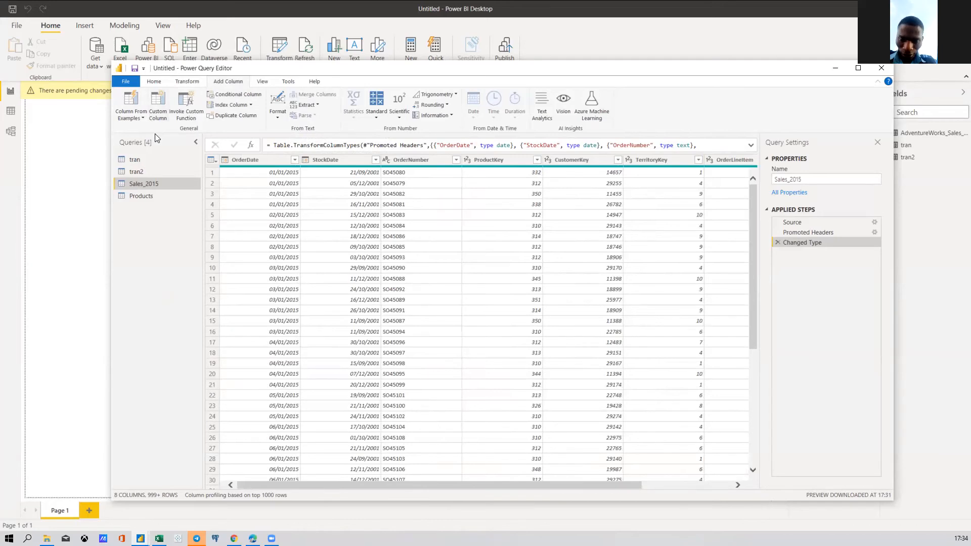
pyautogui.click(155, 82)
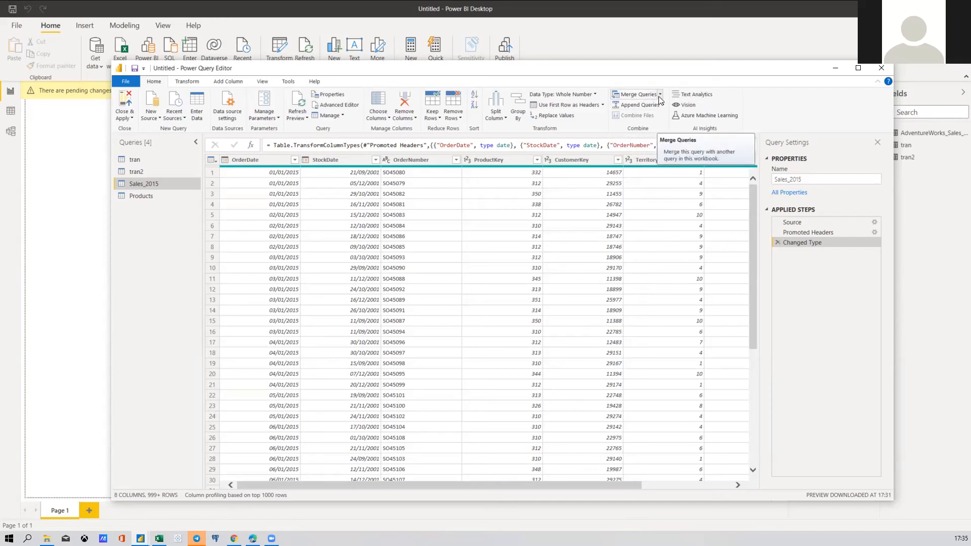
pyautogui.click(288, 82)
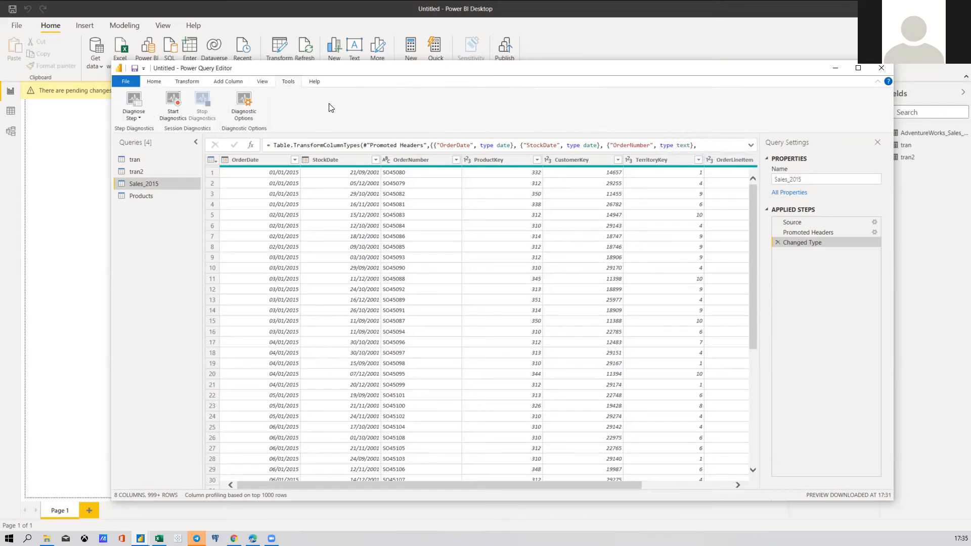
# Start a merge into a new query with Sales_2015 as the first table and Products as the second
pyautogui.click(154, 82)
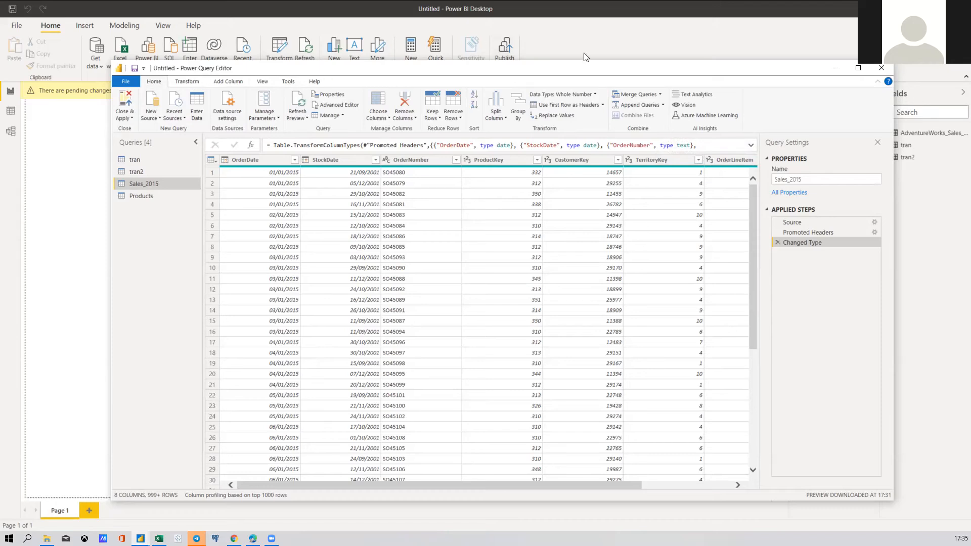
pyautogui.click(660, 95)
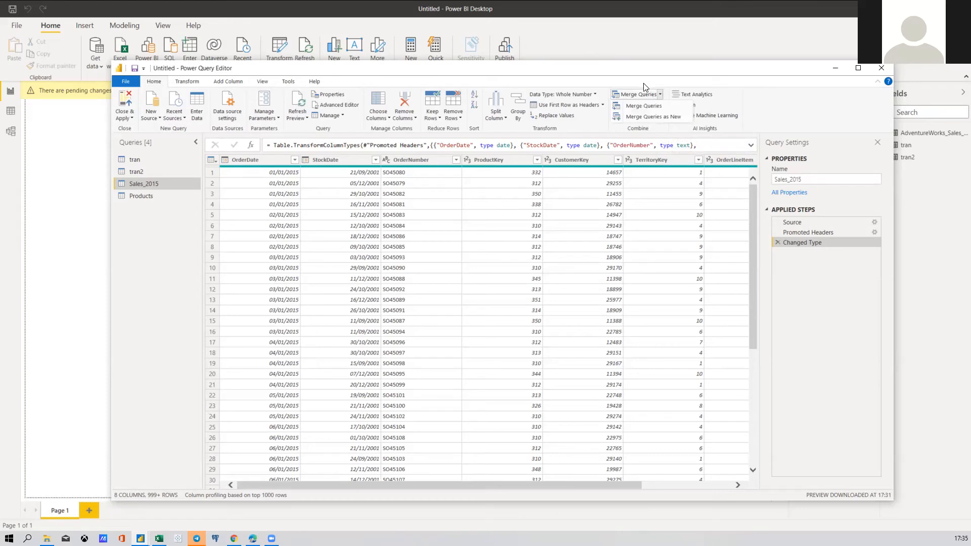
pyautogui.click(629, 107)
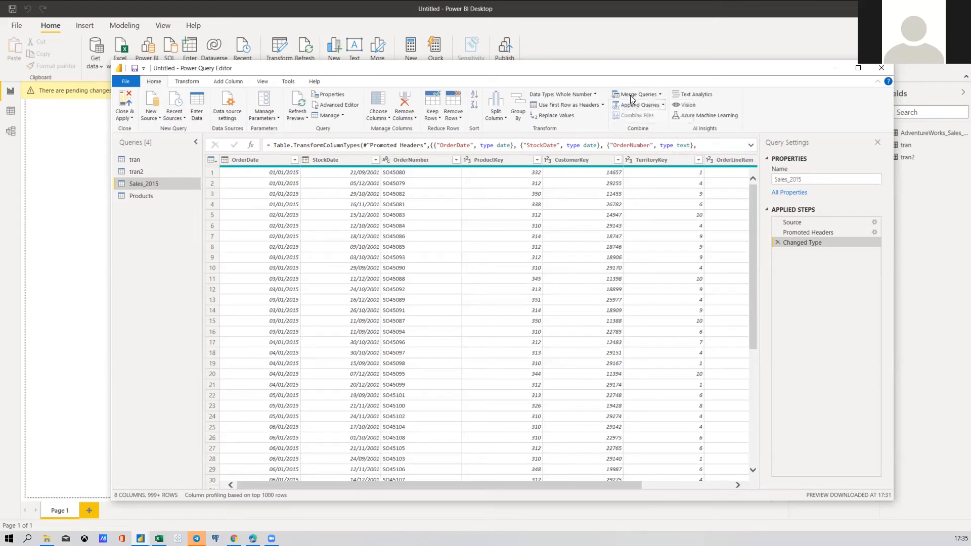
pyautogui.click(660, 94)
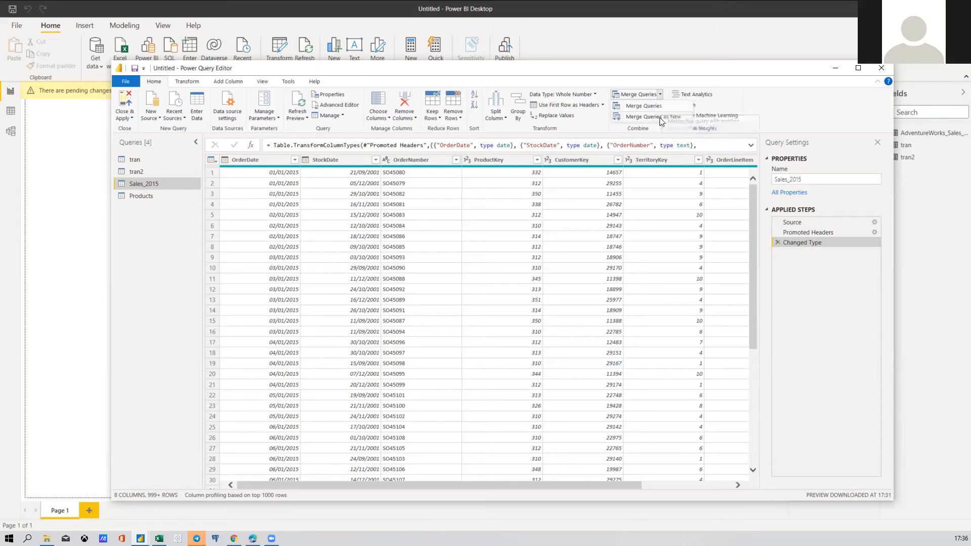
pyautogui.click(659, 117)
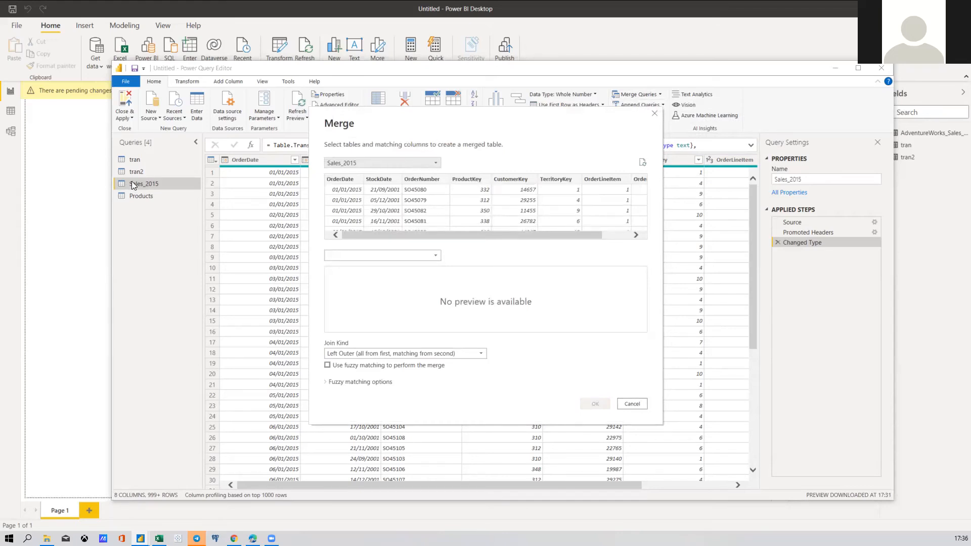
pyautogui.click(247, 182)
pyautogui.click(411, 164)
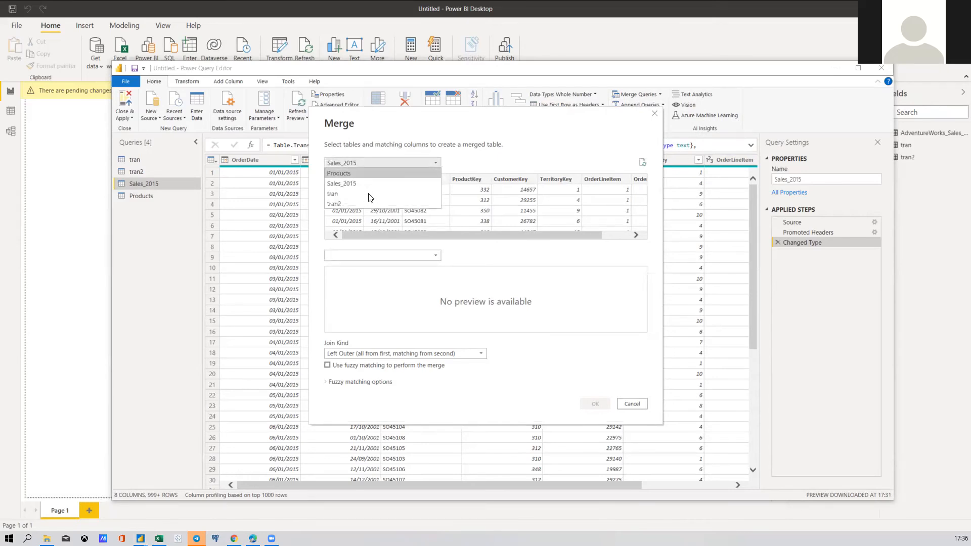
pyautogui.click(383, 261)
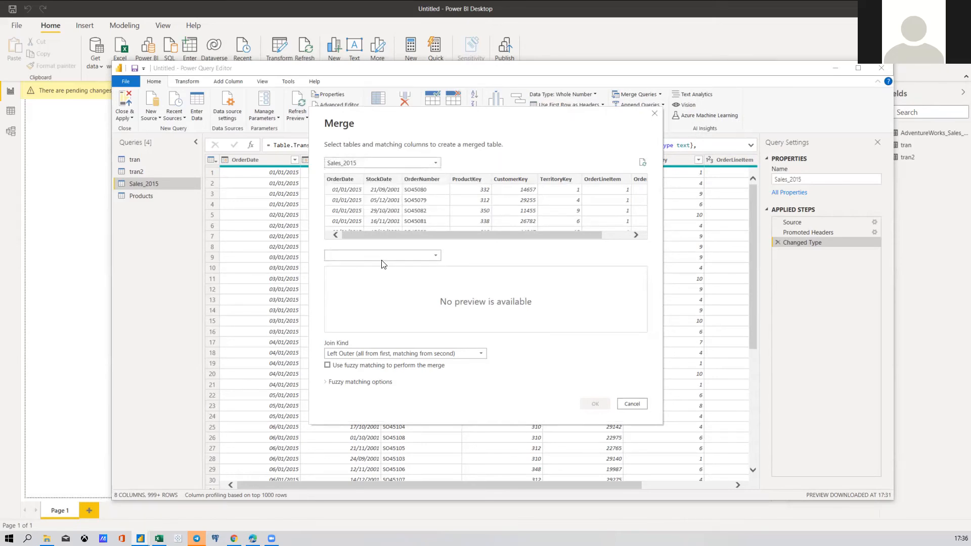
pyautogui.click(382, 256)
pyautogui.click(339, 267)
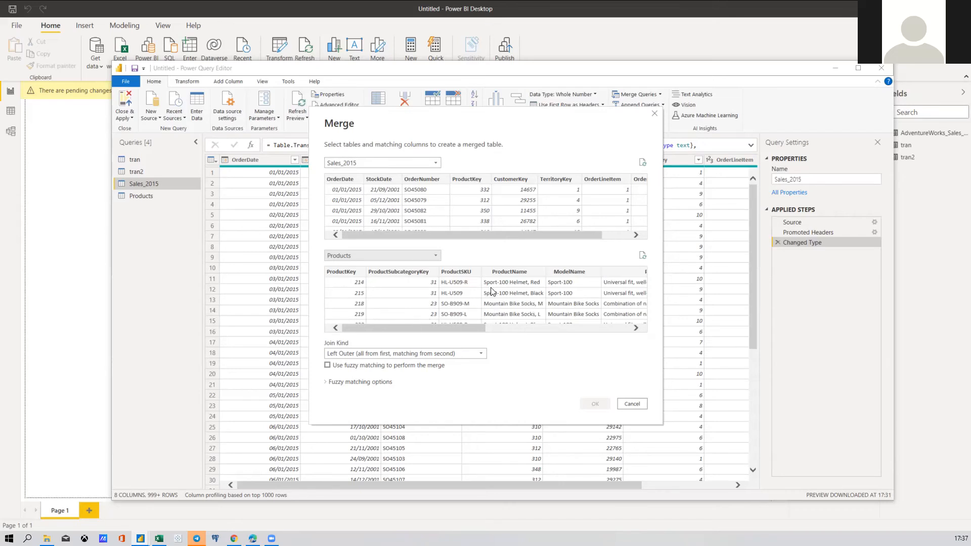
# Match Sales_2015 and Products on their ProductKey columns for the Left Outer merge
pyautogui.click(474, 180)
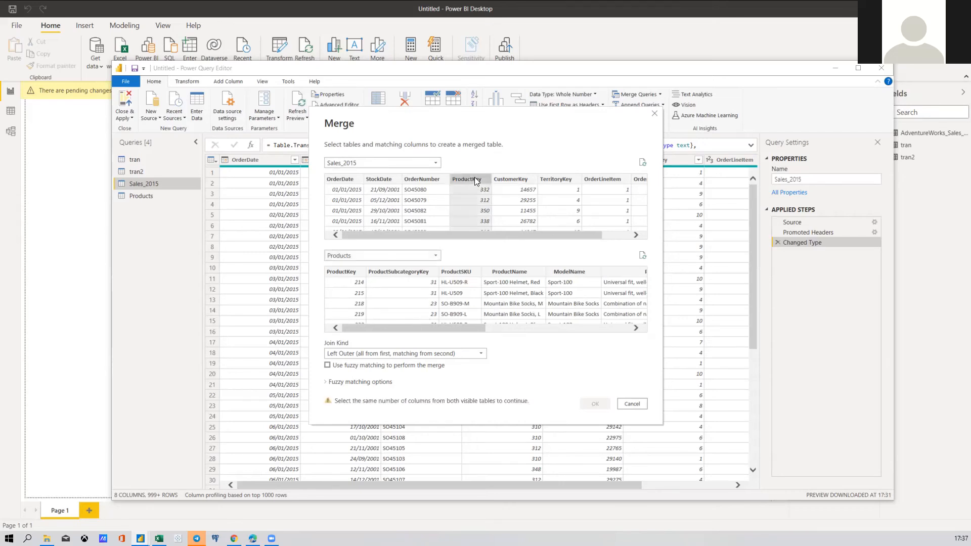
pyautogui.click(351, 276)
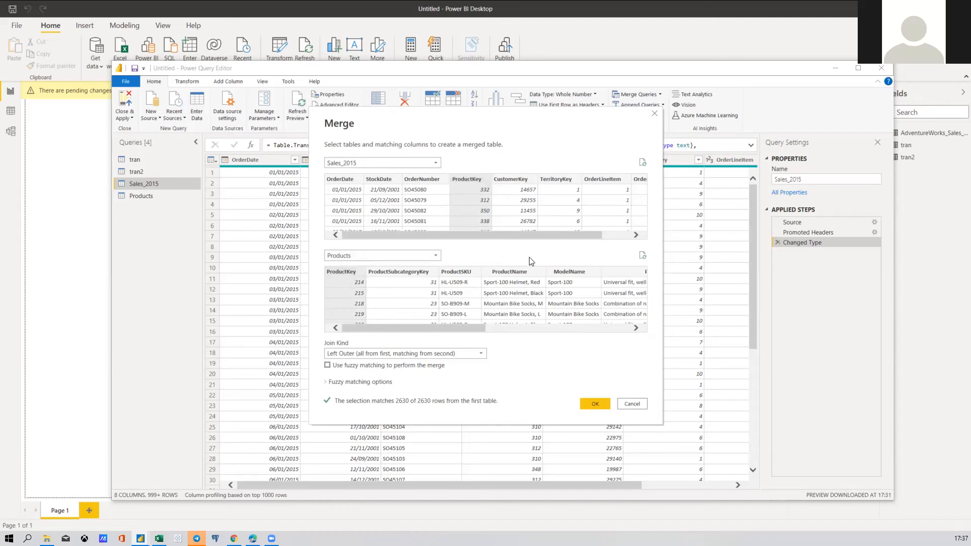
pyautogui.click(397, 256)
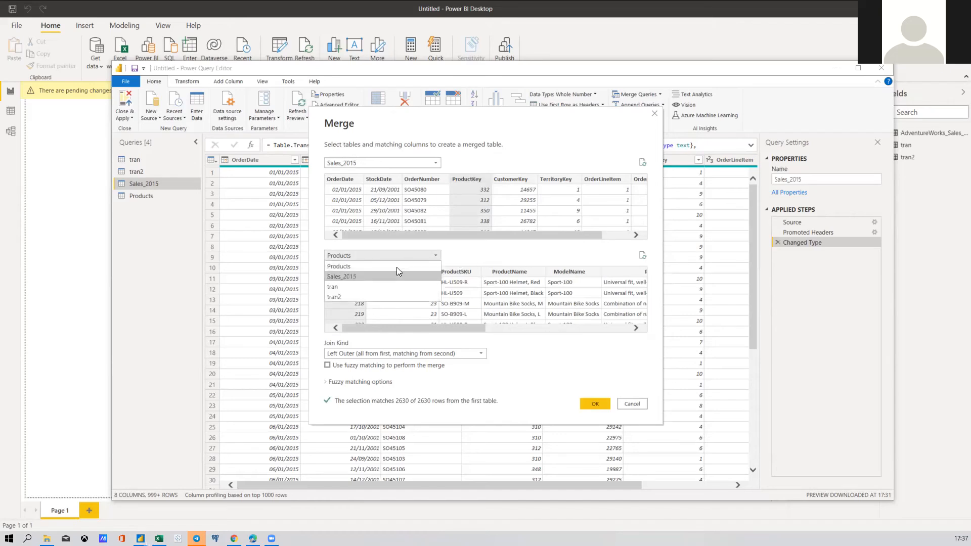
pyautogui.click(368, 276)
pyautogui.click(373, 256)
pyautogui.click(362, 266)
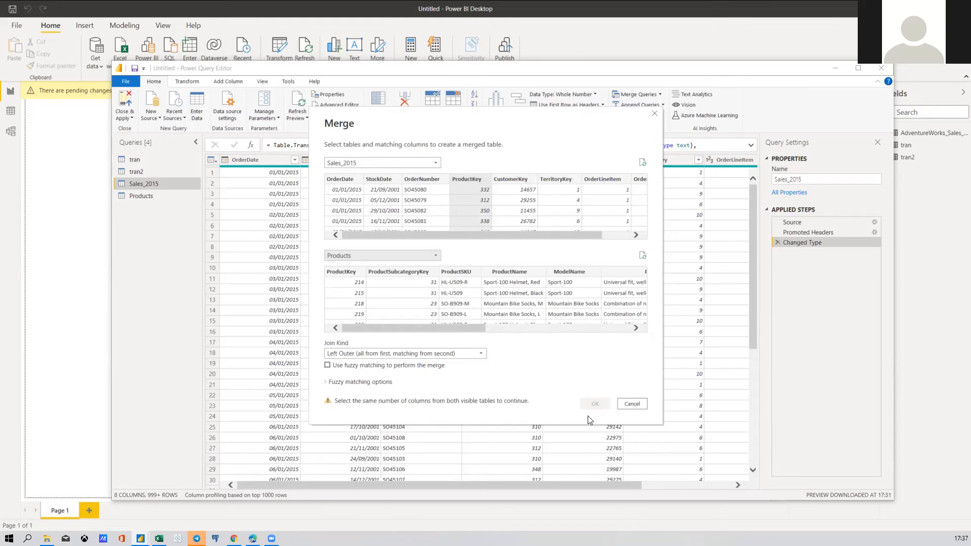
pyautogui.click(467, 197)
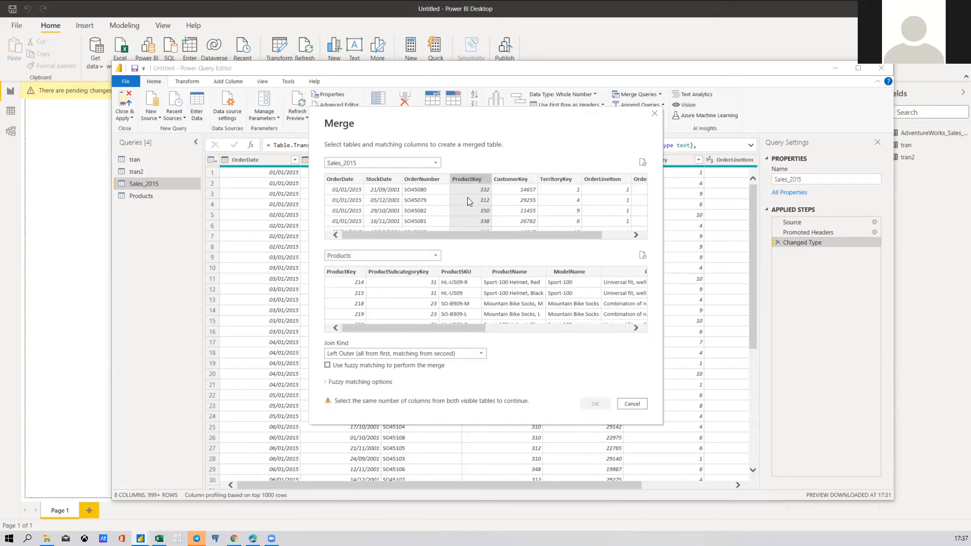
pyautogui.click(358, 296)
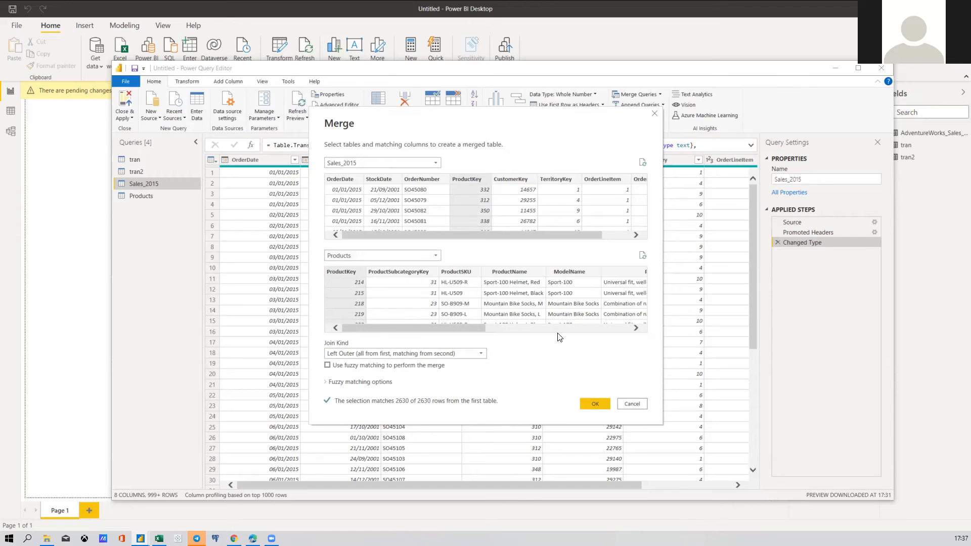
# Change the Sales_2015 matching column to CustomerKey and check the folder of AdventureWorks CSV files
pyautogui.click(515, 192)
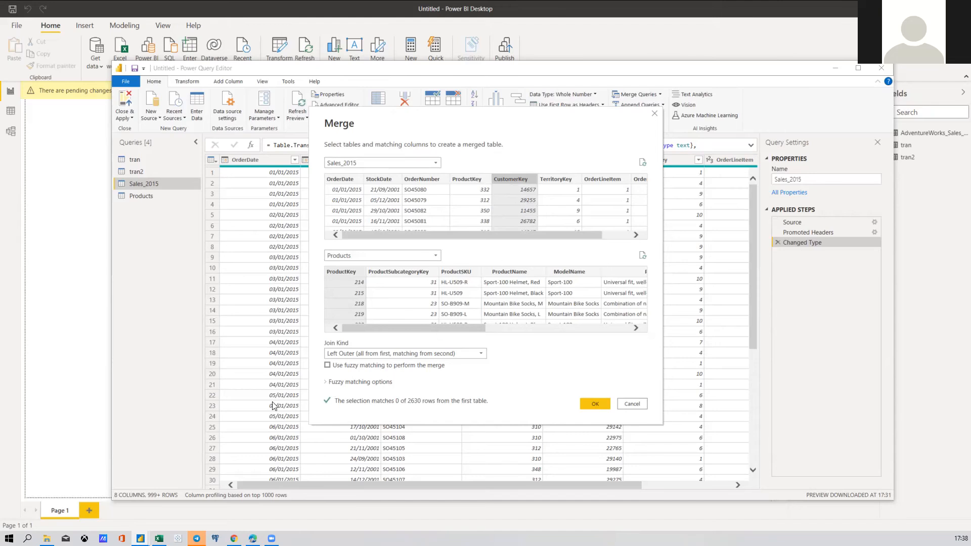
pyautogui.click(47, 538)
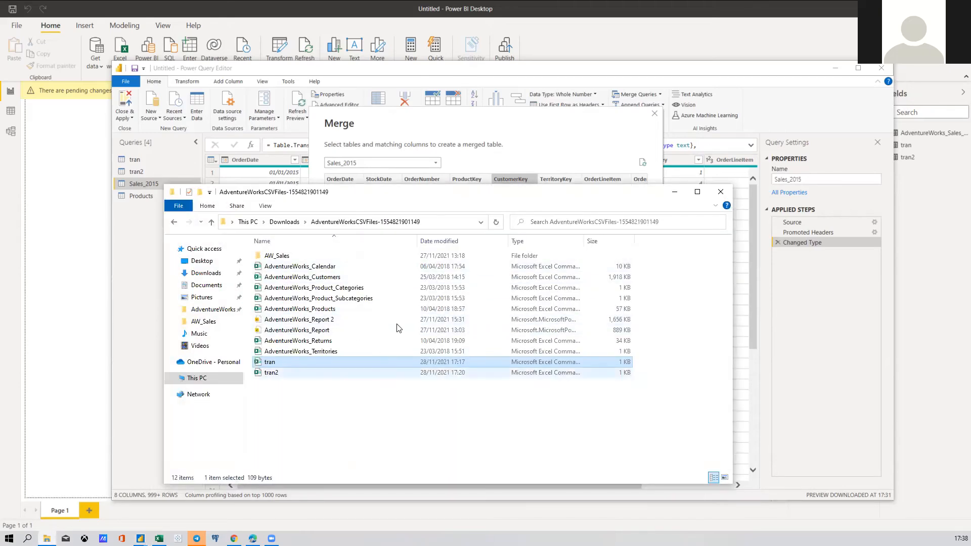
pyautogui.click(674, 192)
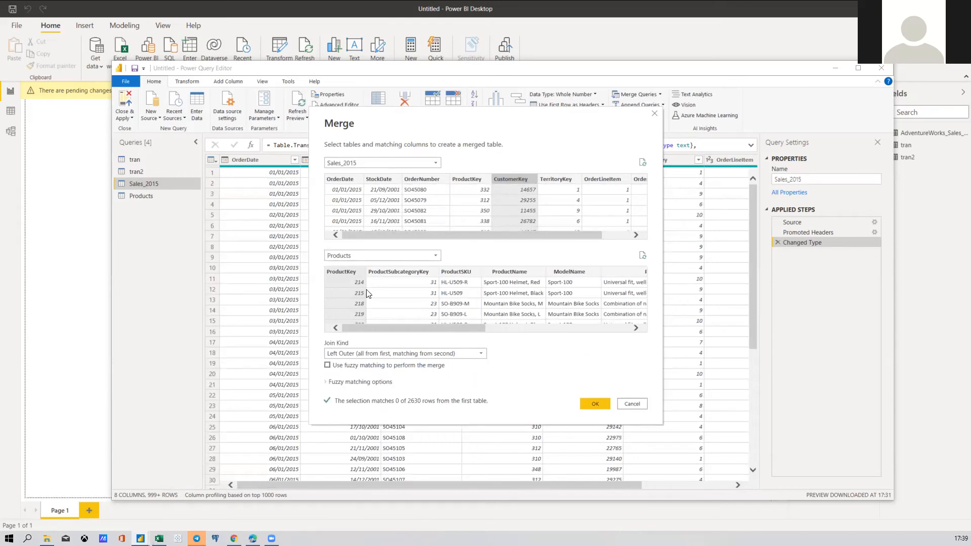
# Set the Sales_2015 matching column back to ProductKey and create the Left Outer merge with Products
pyautogui.click(566, 197)
pyautogui.click(528, 185)
pyautogui.click(476, 190)
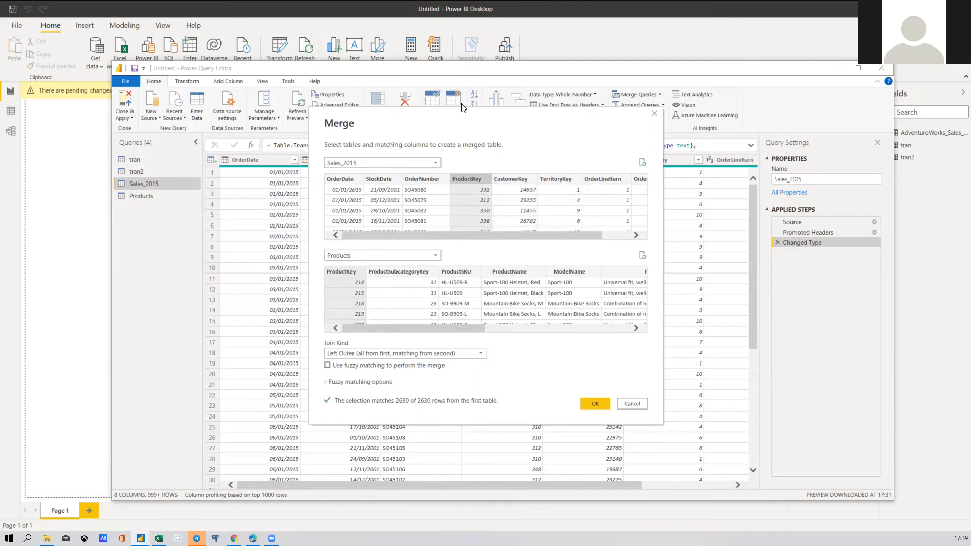
pyautogui.click(592, 403)
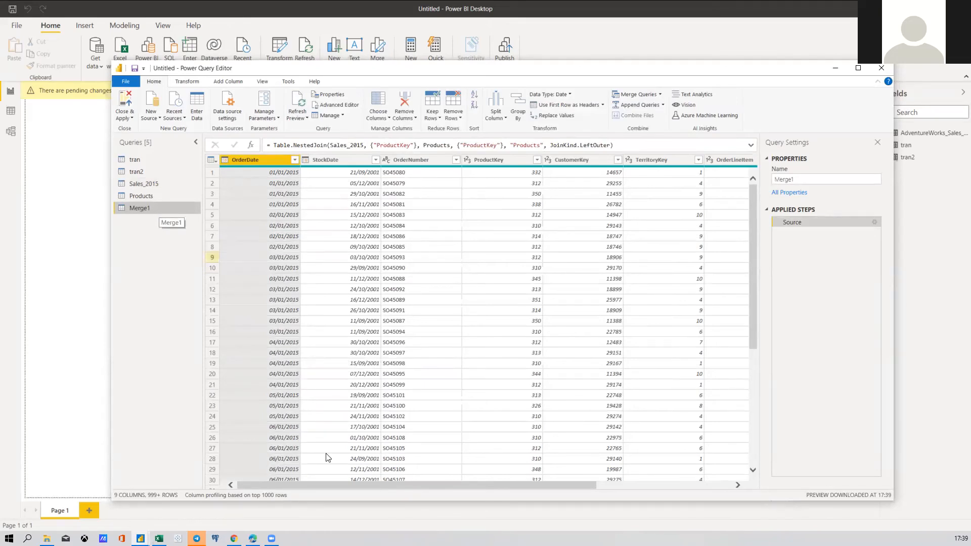
# Expand the Products column of the merged query with all its columns, using the original column name as prefix
pyautogui.moveTo(314, 486); pyautogui.dragTo(529, 473)
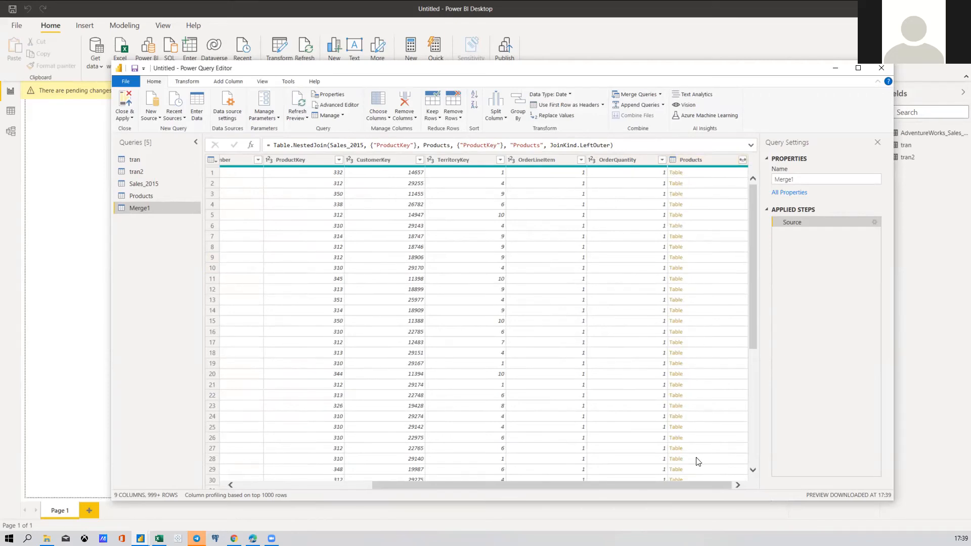
pyautogui.click(741, 160)
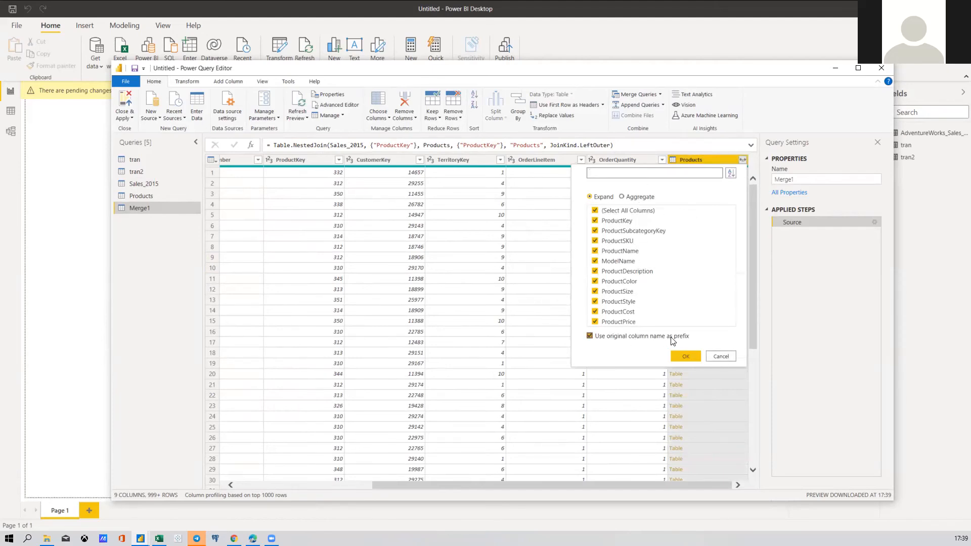
pyautogui.click(627, 341)
pyautogui.click(627, 336)
pyautogui.click(638, 199)
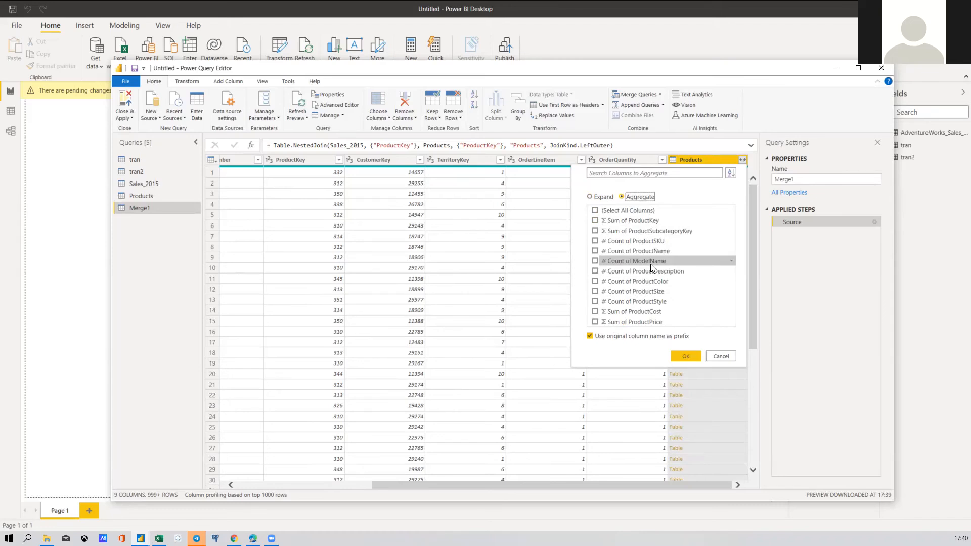
pyautogui.click(606, 199)
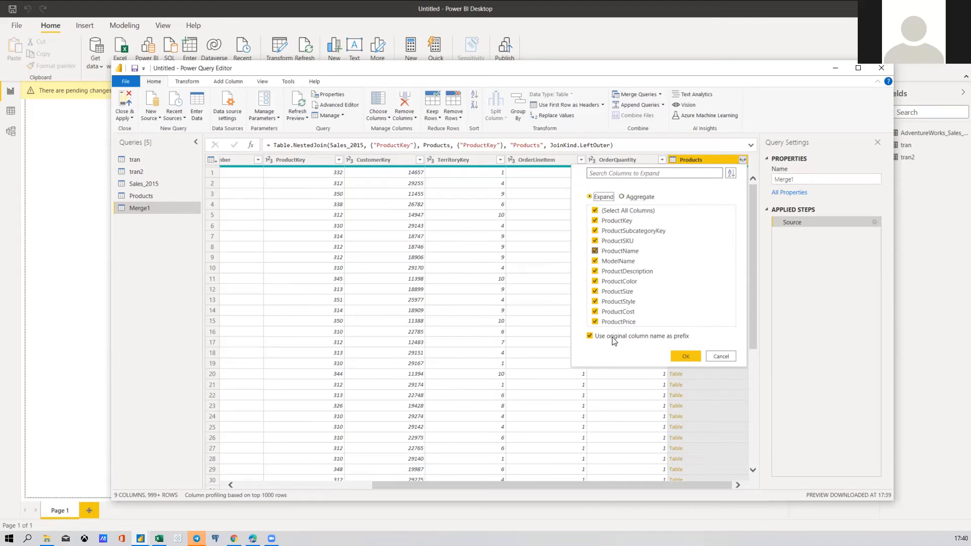
pyautogui.click(683, 357)
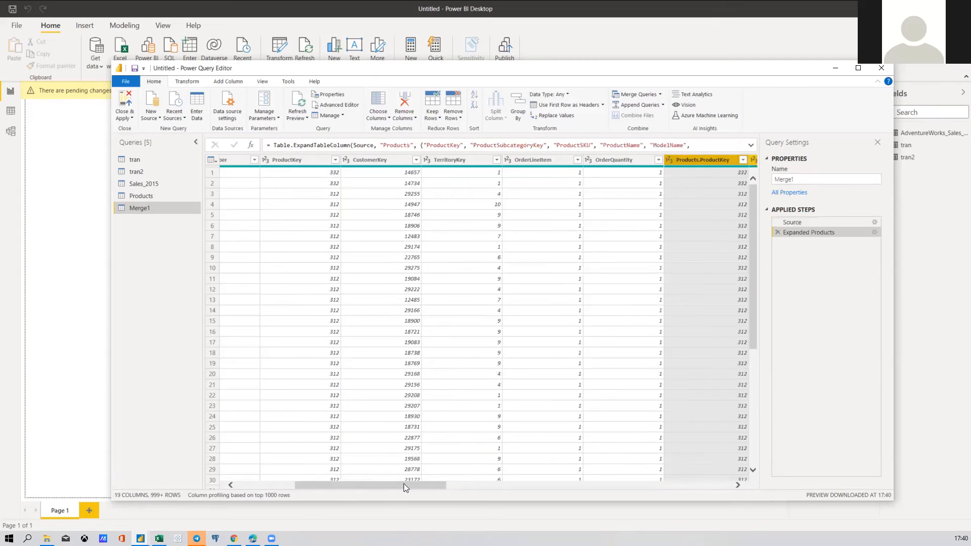
# Examine the merged query from the original sales columns through to the expanded Products columns
pyautogui.moveTo(403, 483); pyautogui.dragTo(127, 500)
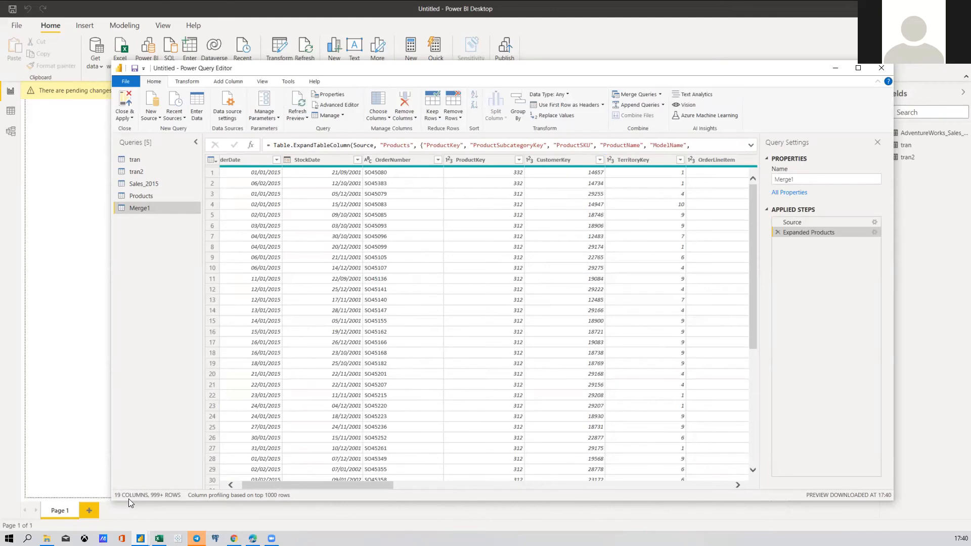
pyautogui.moveTo(303, 486); pyautogui.dragTo(708, 486)
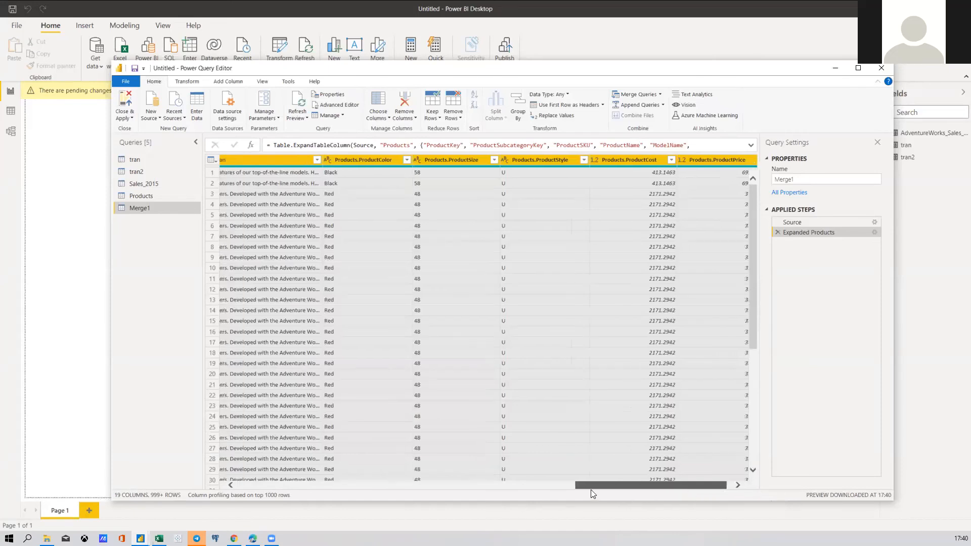
pyautogui.moveTo(507, 492); pyautogui.dragTo(245, 502)
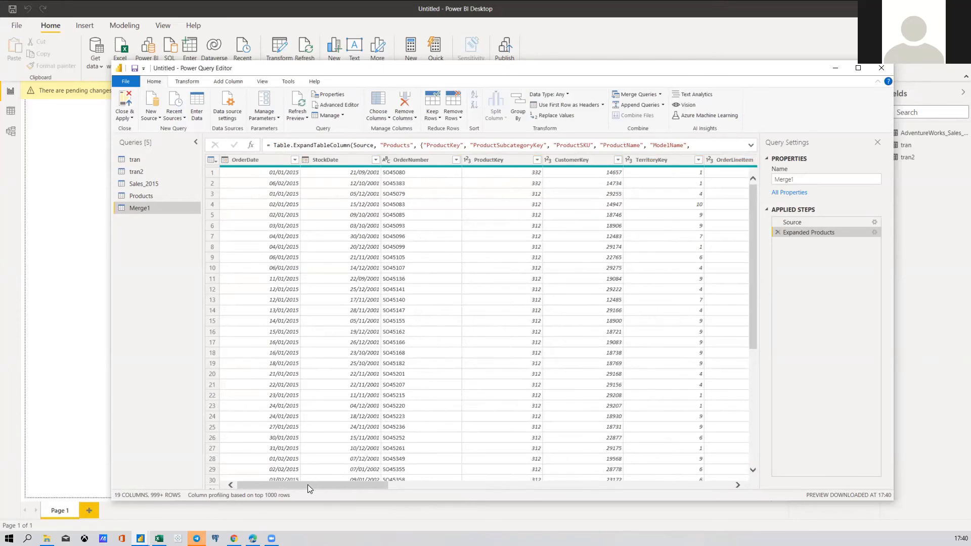
pyautogui.moveTo(311, 484); pyautogui.dragTo(663, 469)
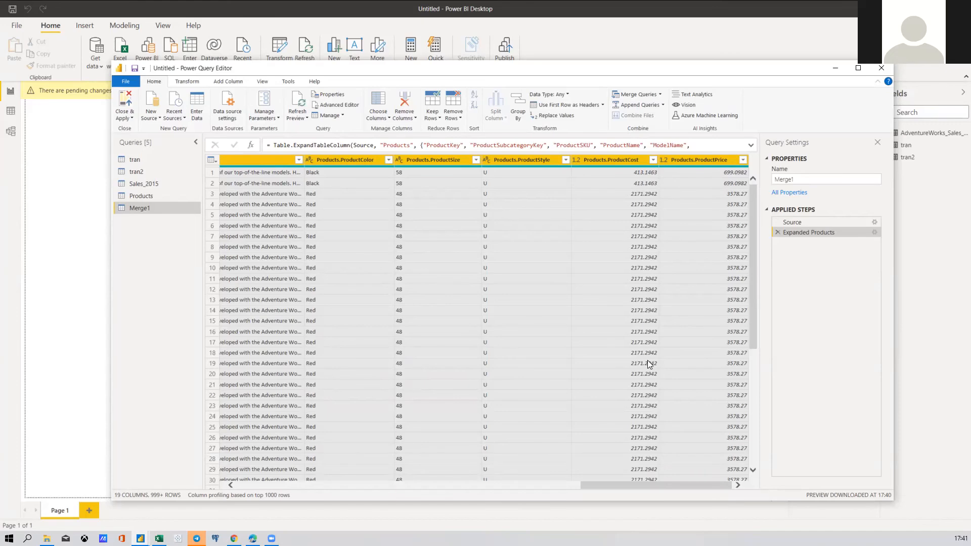
pyautogui.moveTo(597, 484); pyautogui.dragTo(245, 496)
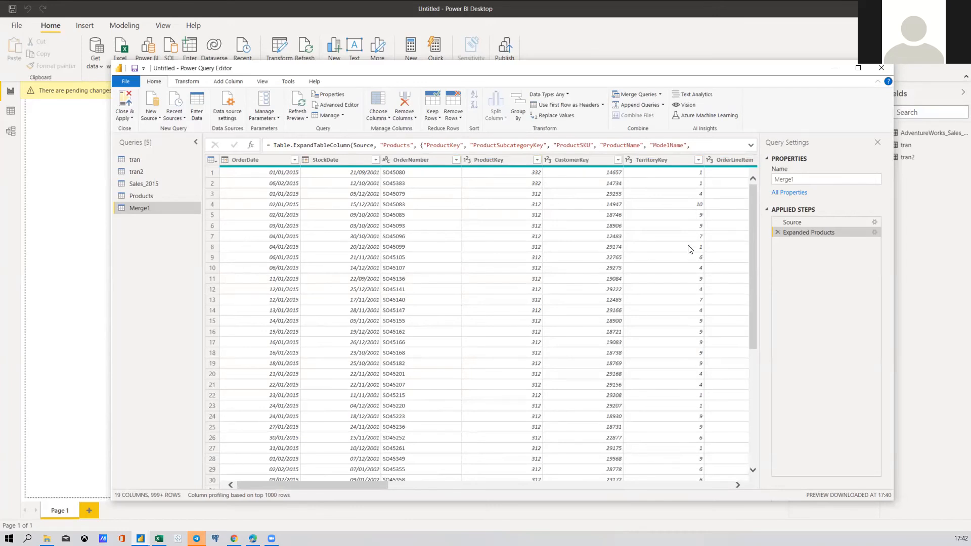
pyautogui.moveTo(354, 485); pyautogui.dragTo(708, 484)
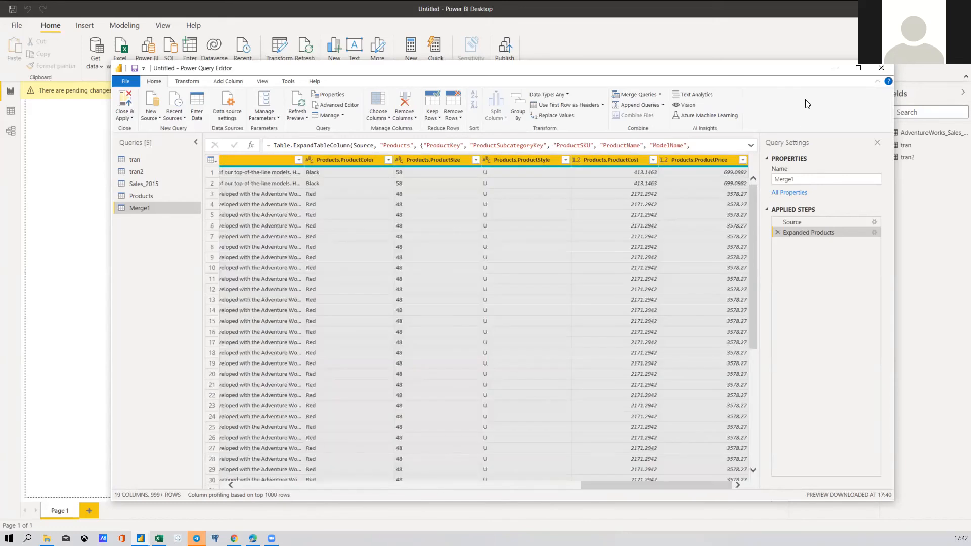
# Close the query editor with its changes applied and start importing another Text/CSV file
pyautogui.click(124, 104)
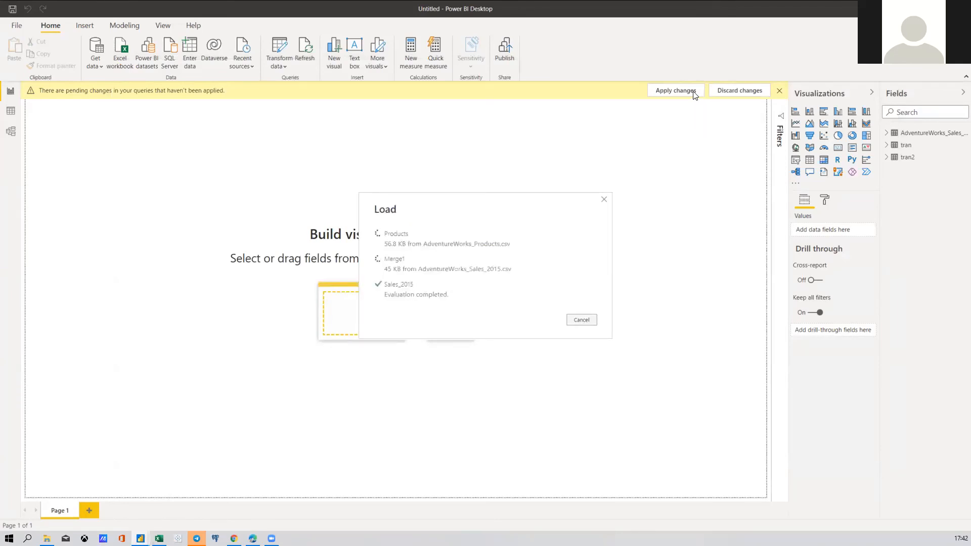
pyautogui.click(96, 64)
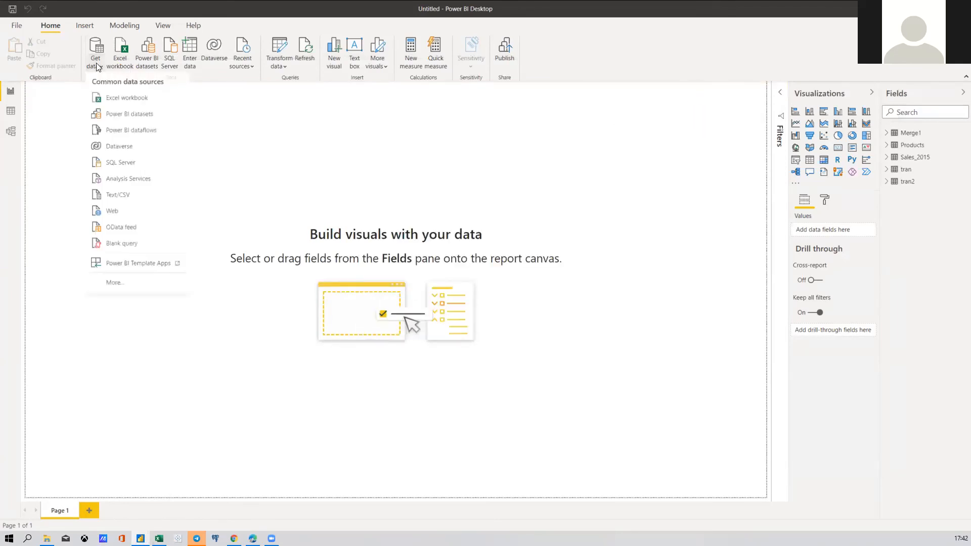
pyautogui.click(111, 196)
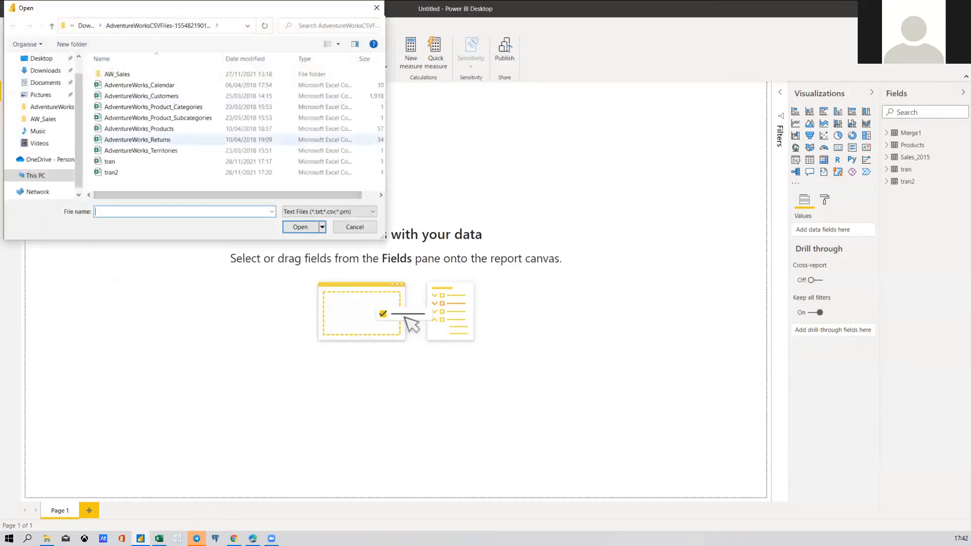
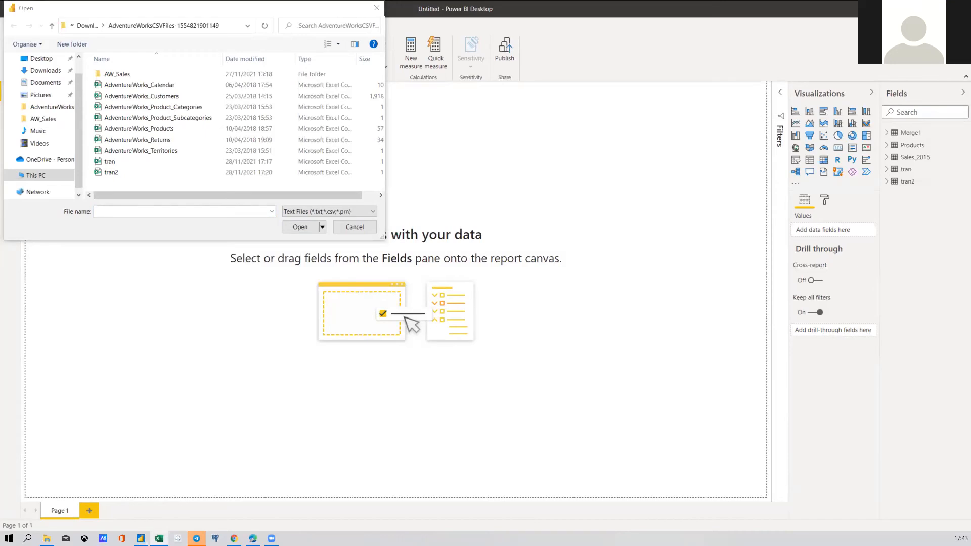
# Switch to Excel and maximize the tran2 workbook, marking out an empty block beside its data
pyautogui.click(160, 538)
pyautogui.hotkey('ctrl', 'n')
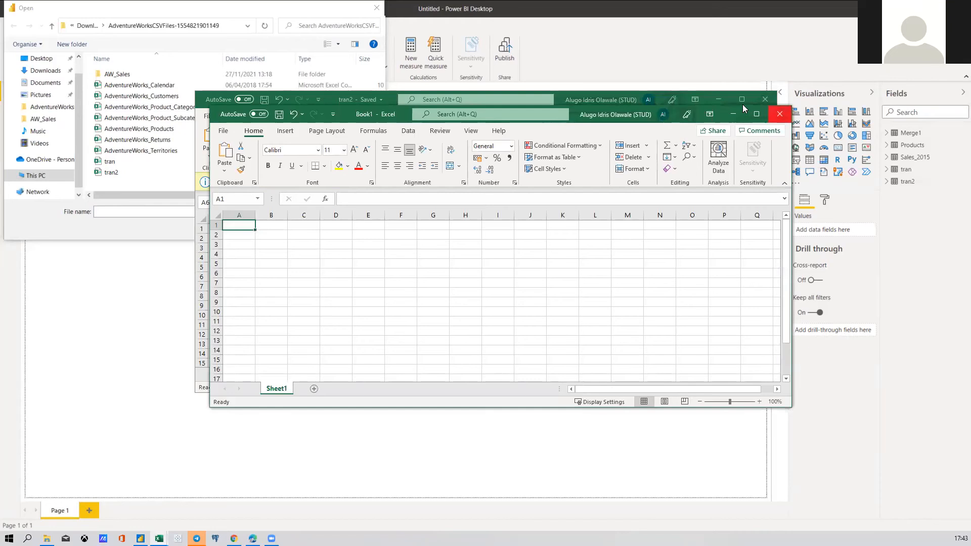
pyautogui.click(742, 100)
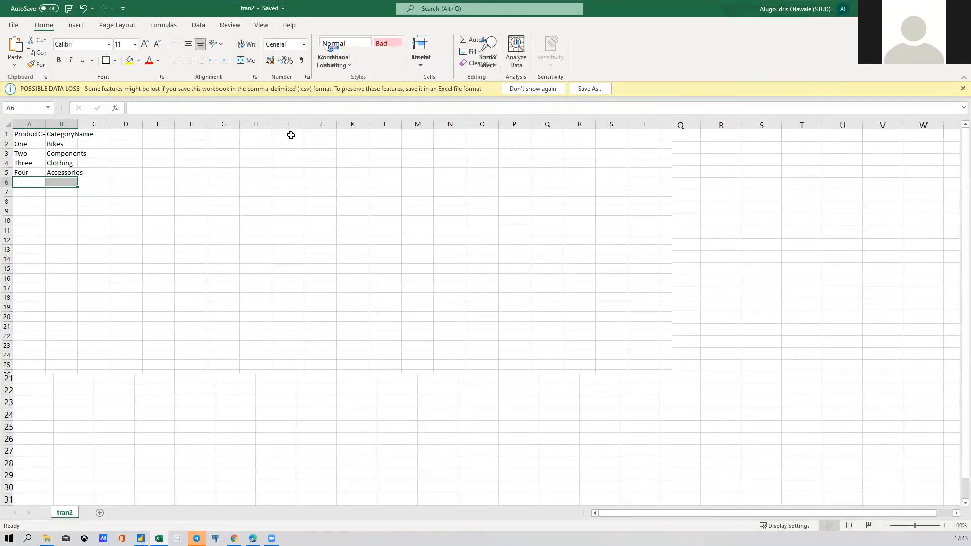
pyautogui.moveTo(291, 135); pyautogui.dragTo(528, 329)
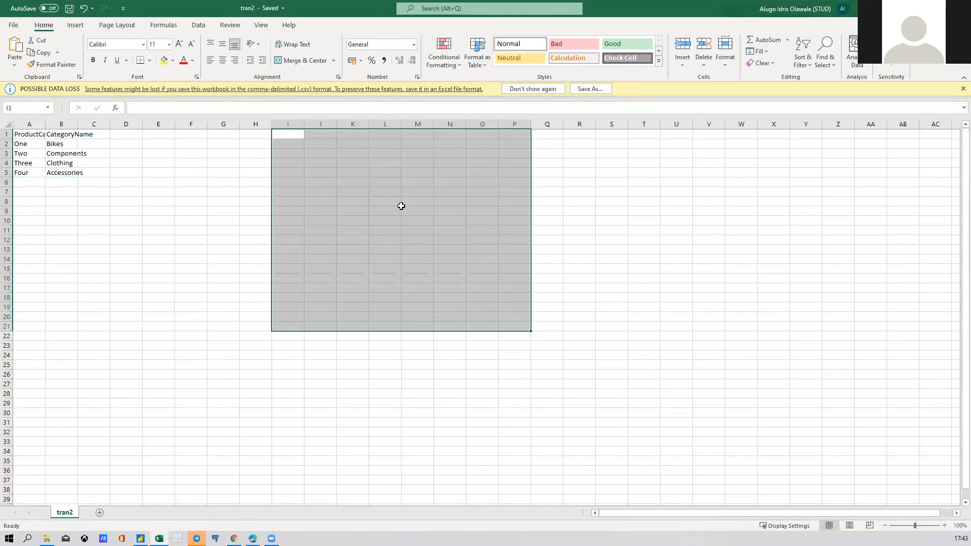
pyautogui.click(385, 192)
# Enter 1 in cell I1 and fill it across to P1 as a series from 1 to 8
pyautogui.click(293, 135)
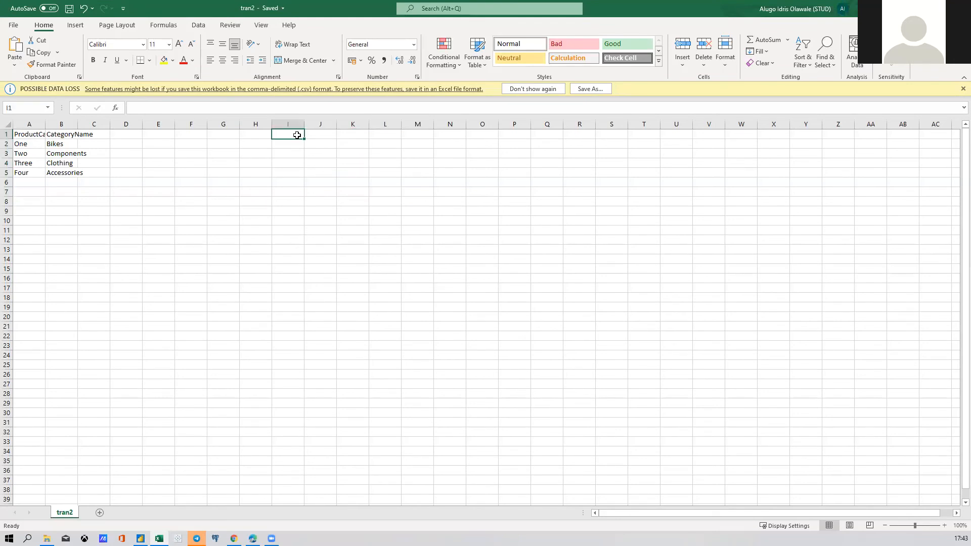
pyautogui.write('1')
pyautogui.press('Return')
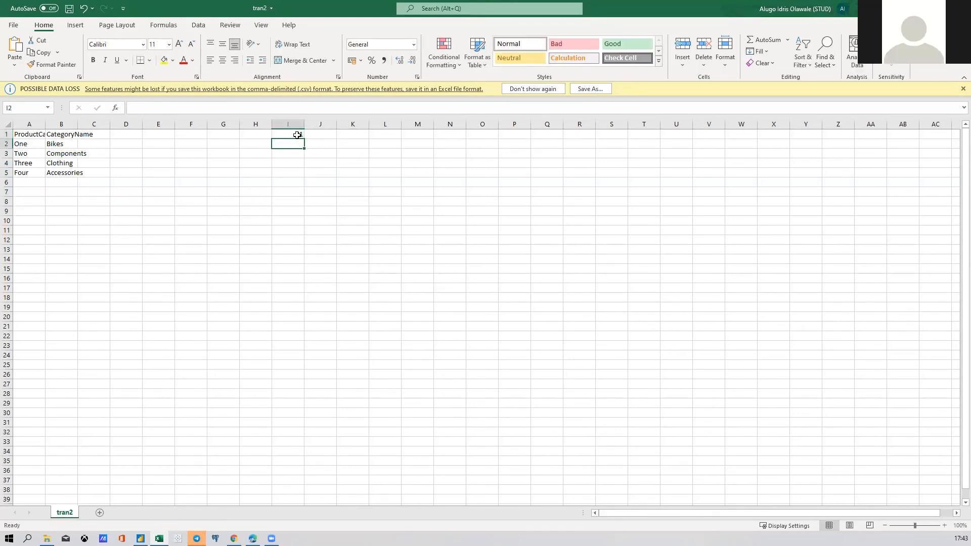
pyautogui.click(301, 134)
pyautogui.moveTo(303, 139); pyautogui.dragTo(528, 141)
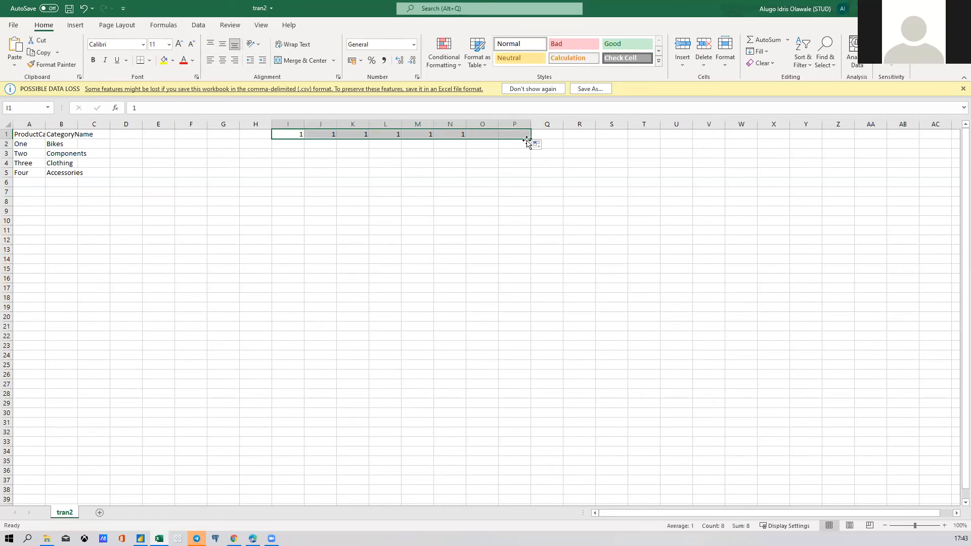
pyautogui.click(538, 145)
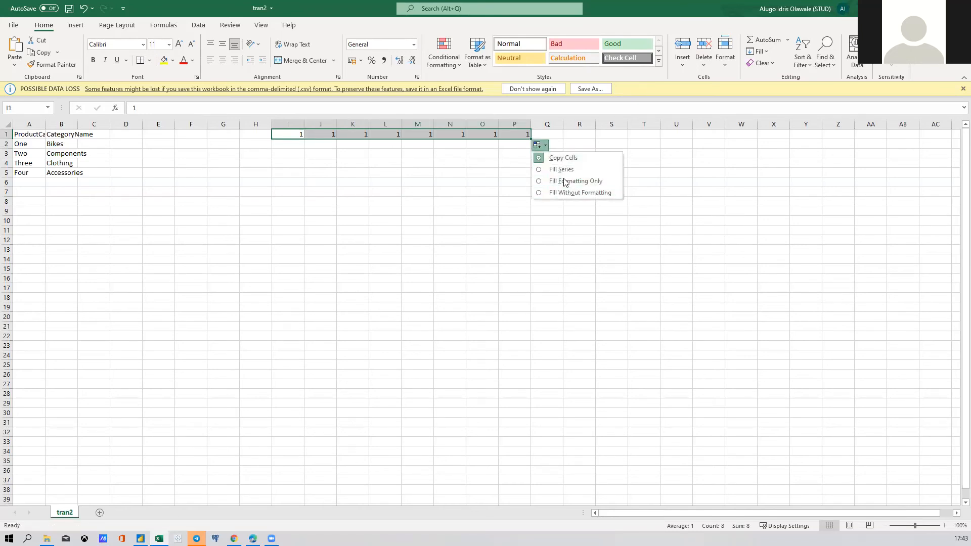
pyautogui.click(561, 169)
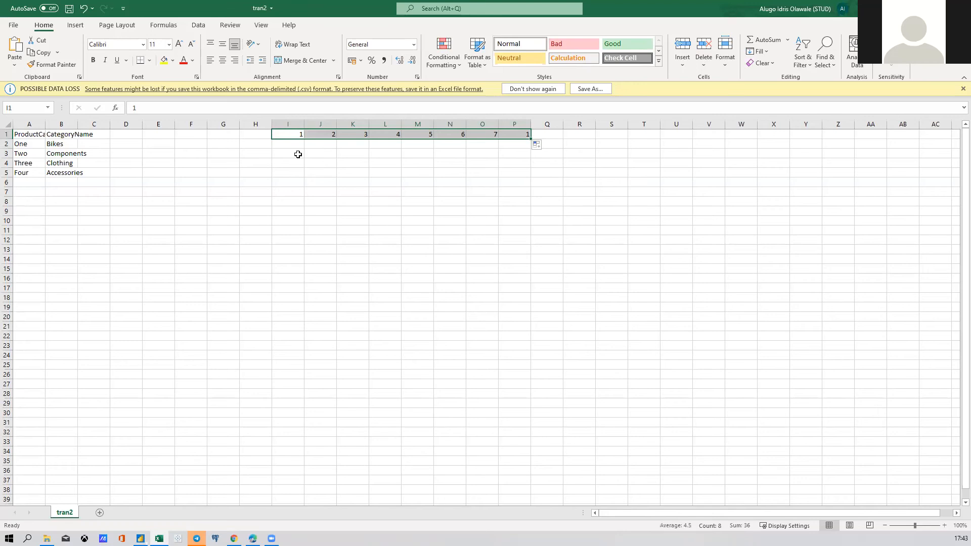
# Convert the range I1:P12 into a table that uses its first row as headers
pyautogui.click(352, 163)
pyautogui.click(296, 145)
pyautogui.moveTo(296, 134); pyautogui.dragTo(512, 241)
pyautogui.hotkey('ctrl', 't')
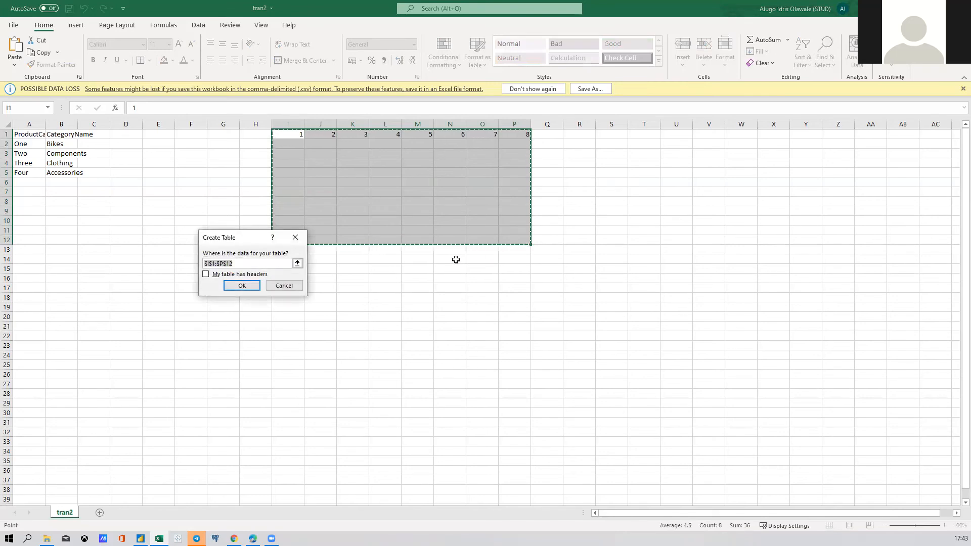
pyautogui.click(206, 274)
pyautogui.press('Return')
pyautogui.click(599, 177)
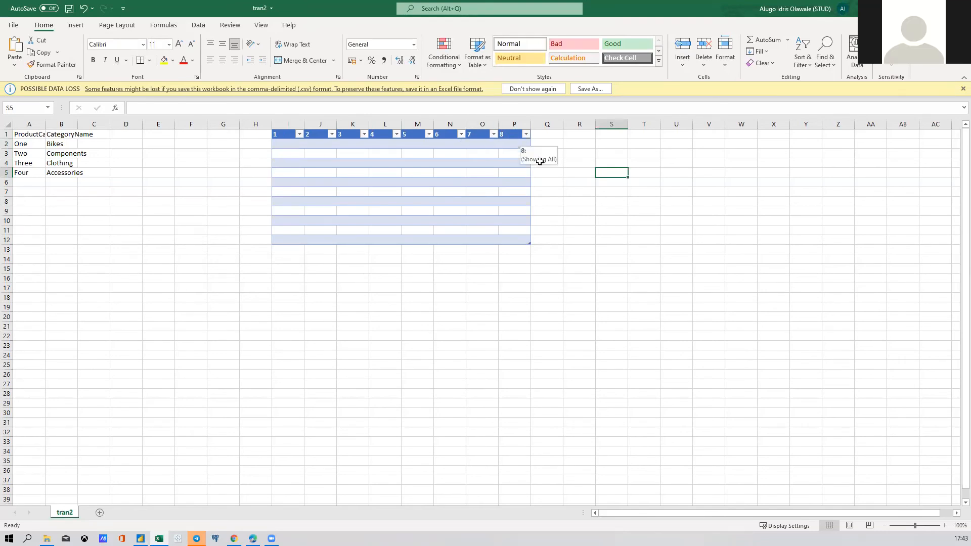
# Apply the Bad cell style to the blank range Q1:V12 next to the table
pyautogui.moveTo(534, 133); pyautogui.dragTo(693, 243)
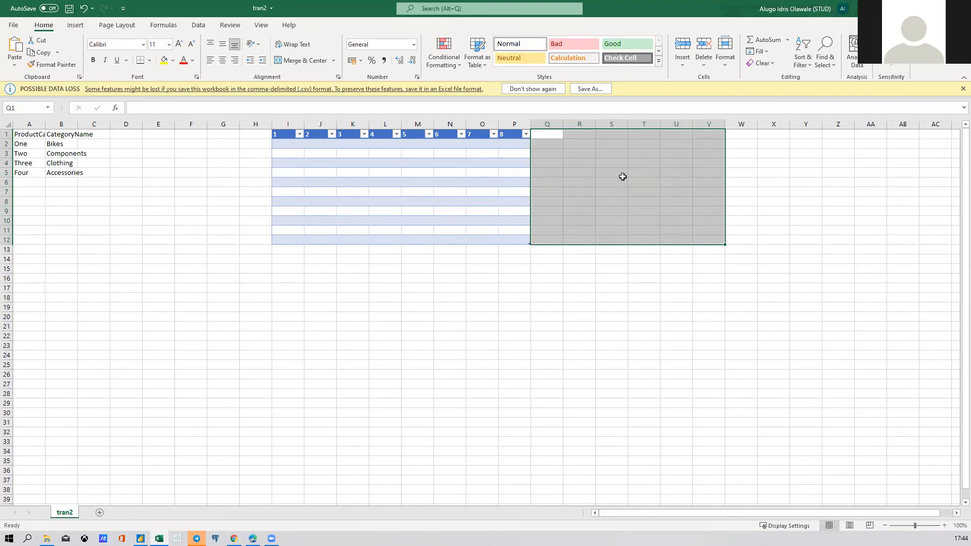
pyautogui.click(570, 44)
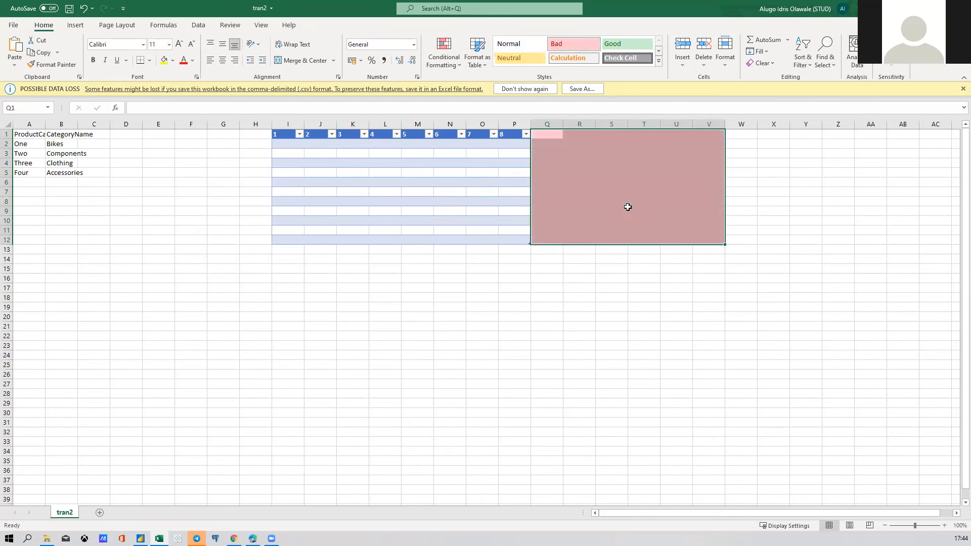
pyautogui.click(686, 208)
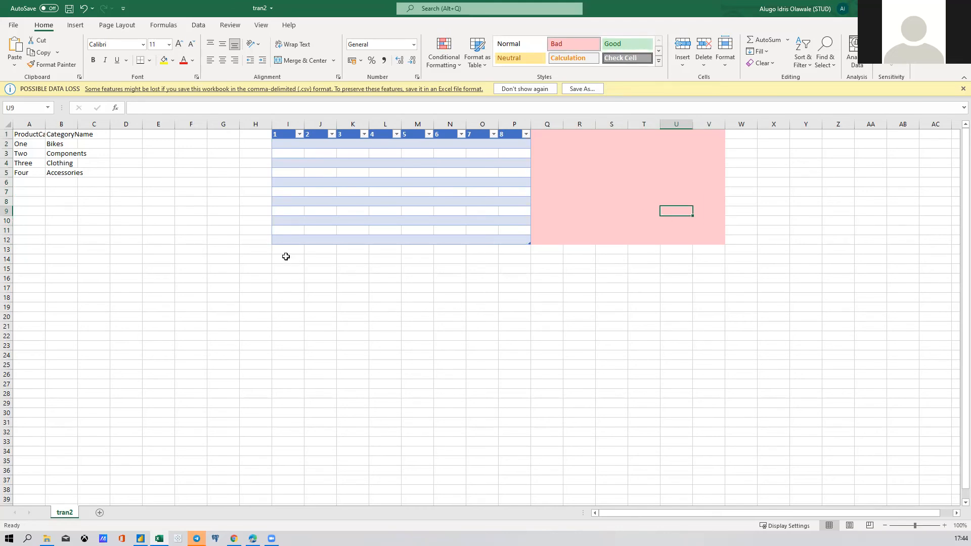
# Compare the blank area directly below the table, I13:P38, with the wider block I13:Y33
pyautogui.moveTo(278, 249); pyautogui.dragTo(521, 487)
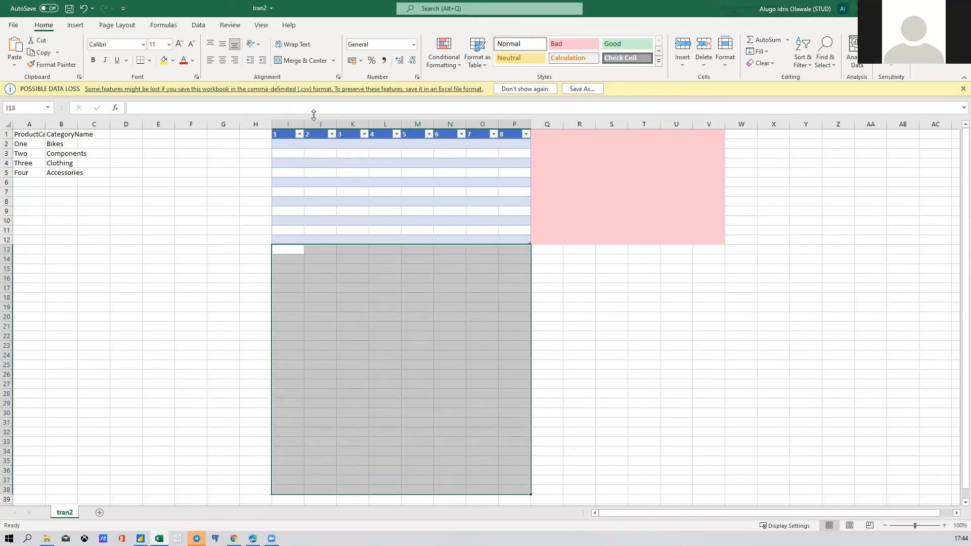
pyautogui.click(431, 320)
pyautogui.moveTo(285, 249); pyautogui.dragTo(819, 443)
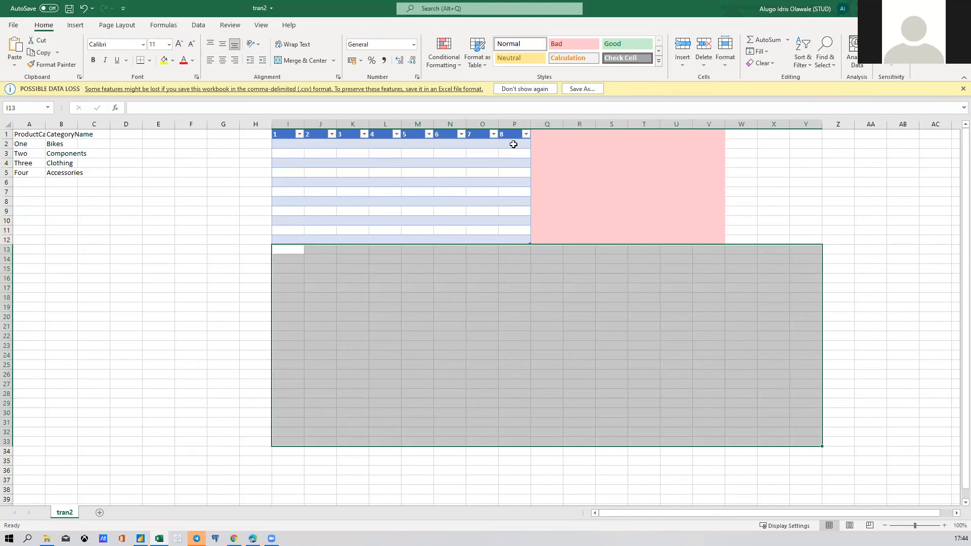
pyautogui.click(453, 194)
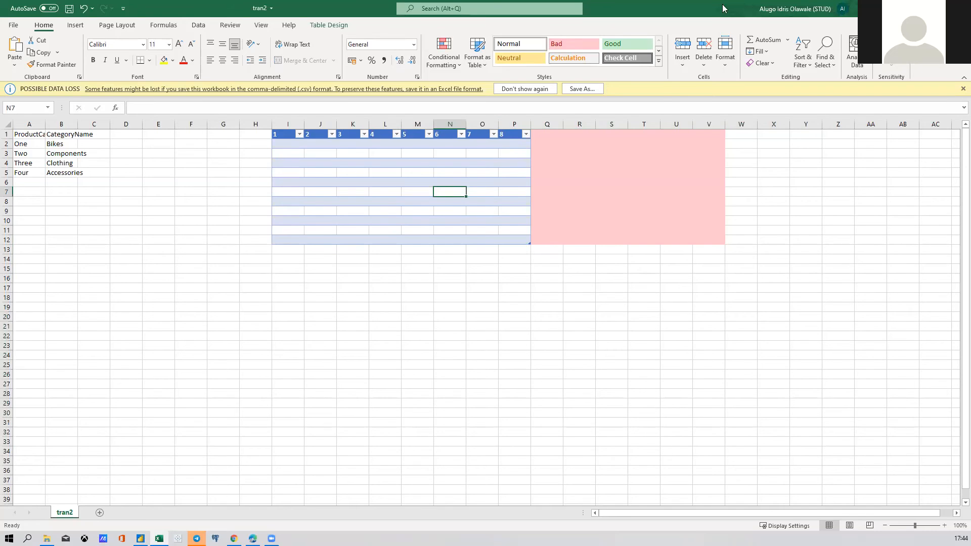
# Switch to Power BI Desktop and bring AdventureWorks_Sales_2015 from the AW_Sales folder into Power Query for transformation
pyautogui.click(912, 9)
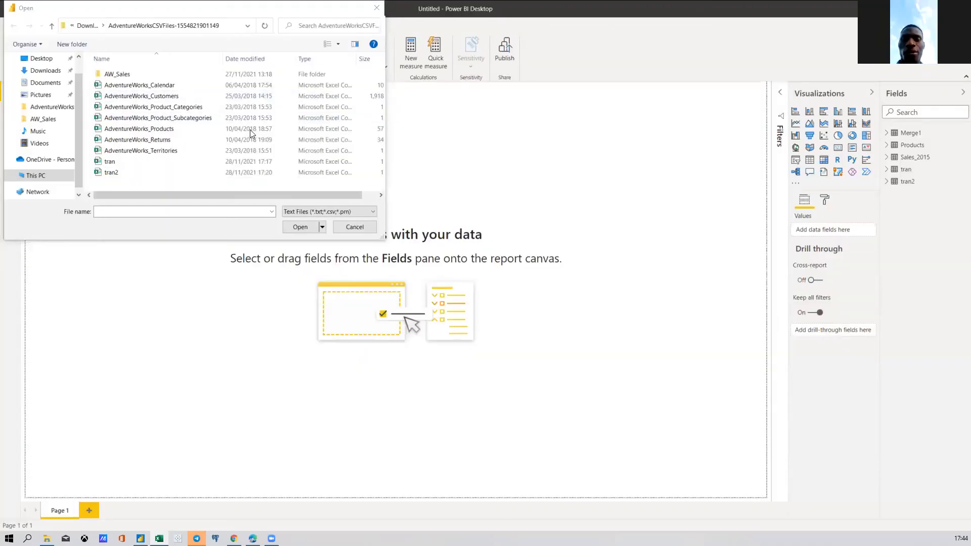
pyautogui.doubleClick(185, 74)
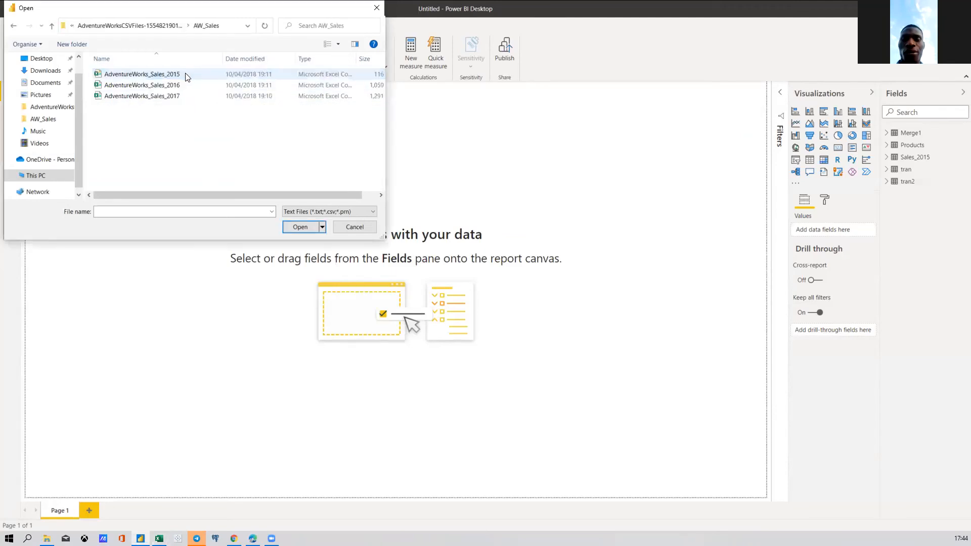
pyautogui.doubleClick(184, 77)
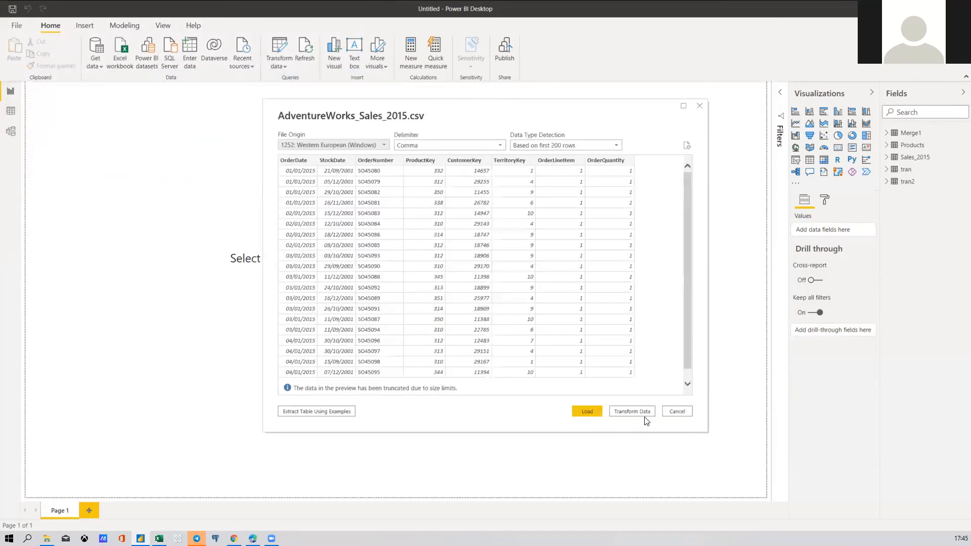
pyautogui.click(631, 411)
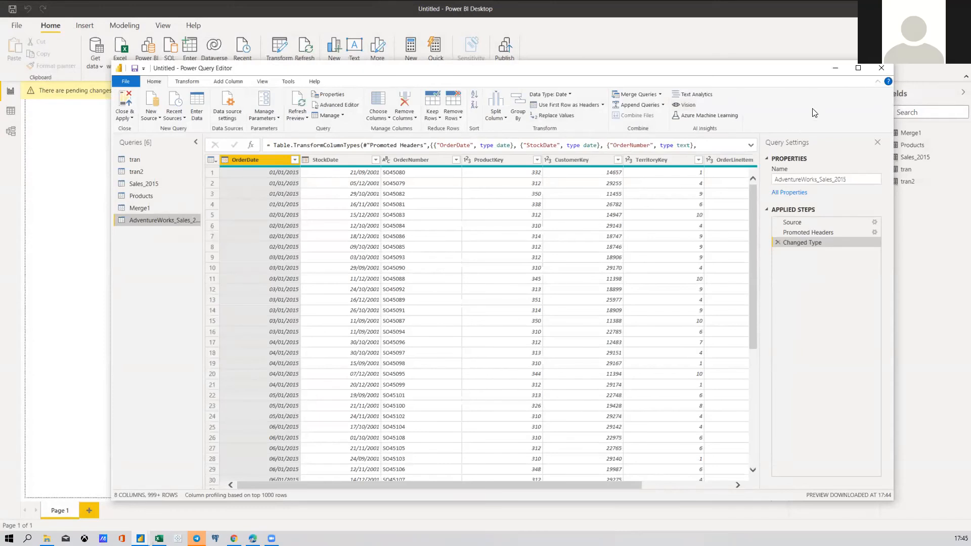
# Close the Power Query Editor without applying the changes yet, and dismiss the pending-changes notice
pyautogui.click(882, 69)
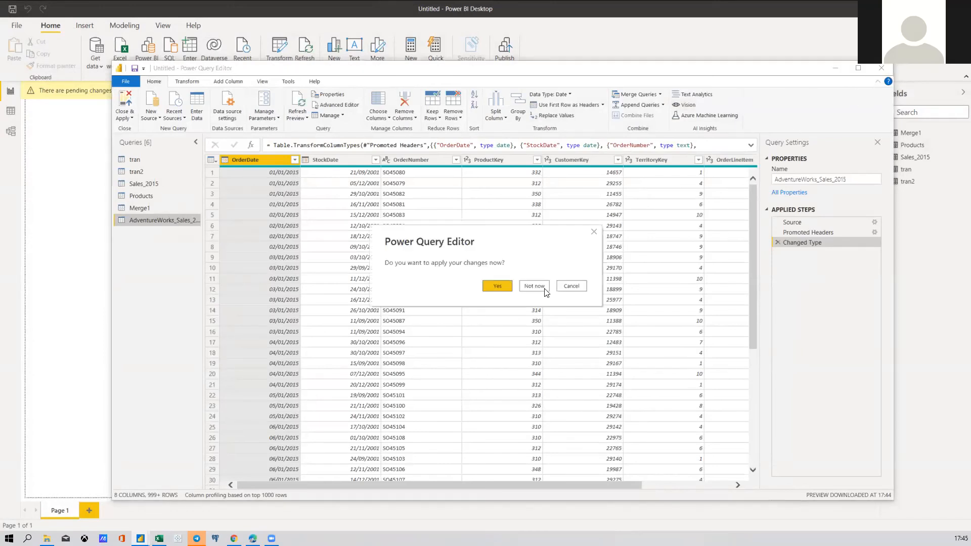
pyautogui.click(535, 286)
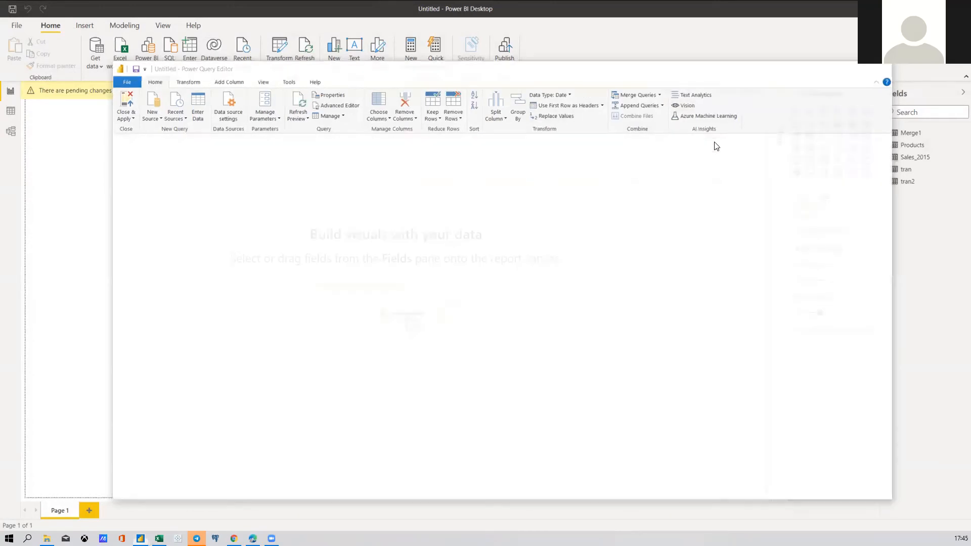
pyautogui.click(779, 91)
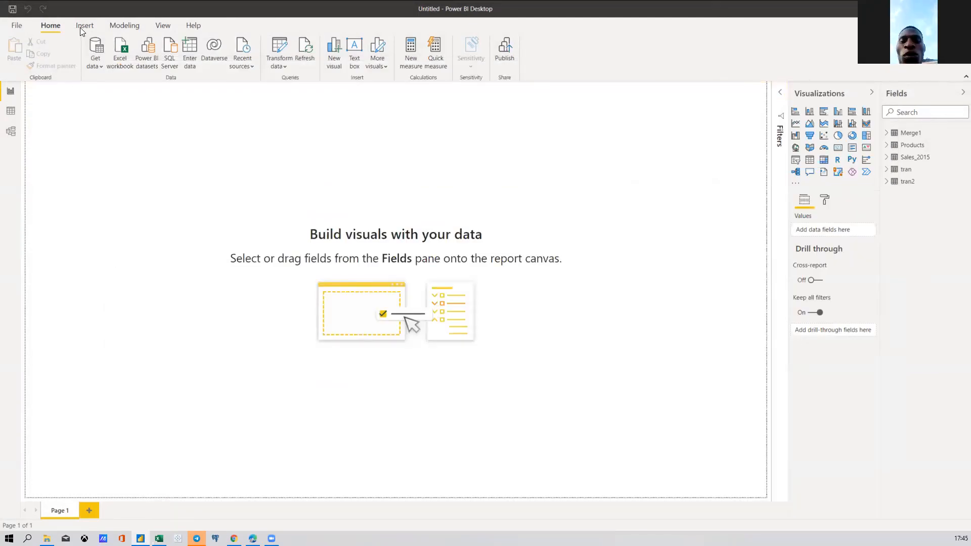
# Import the AdventureWorks_Sales_2016 CSV file and open it in Power Query for transformation
pyautogui.click(101, 62)
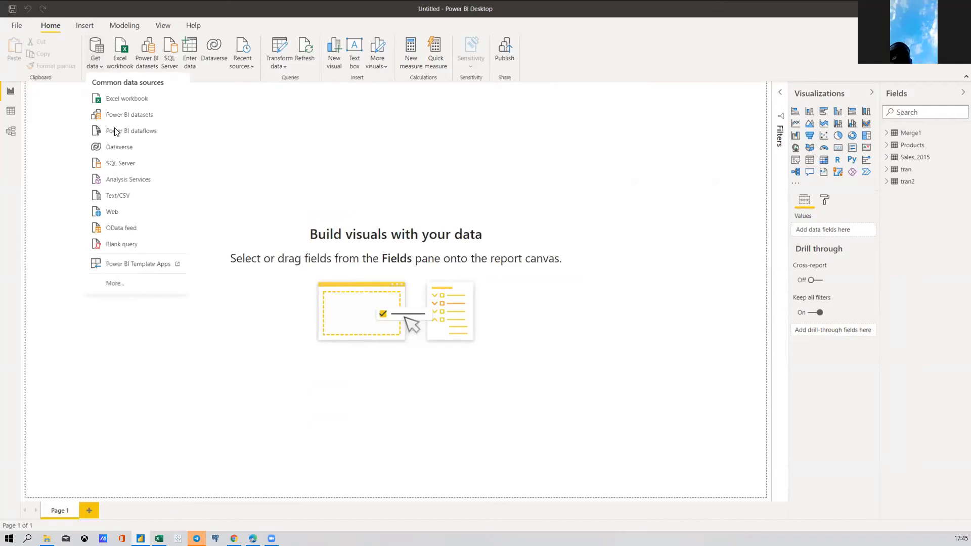
pyautogui.click(110, 196)
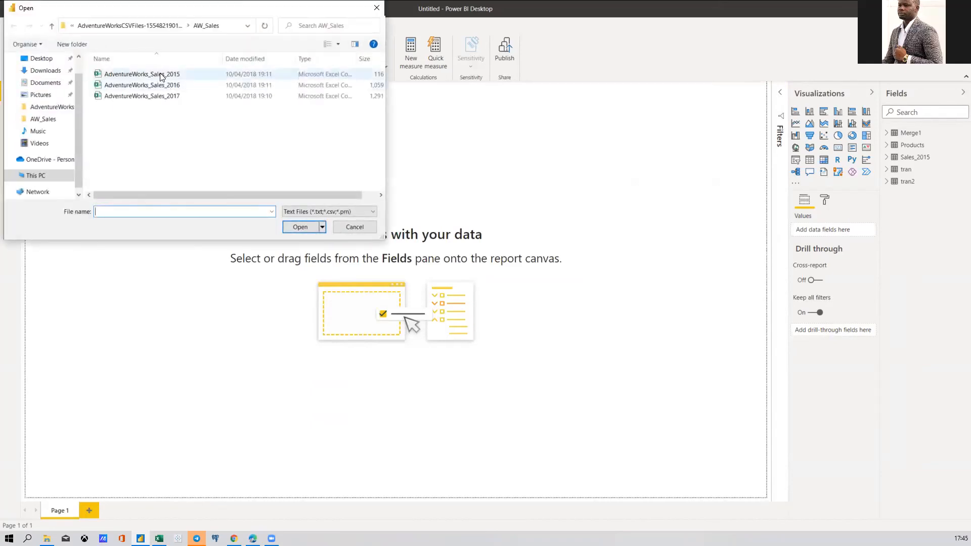
pyautogui.doubleClick(159, 86)
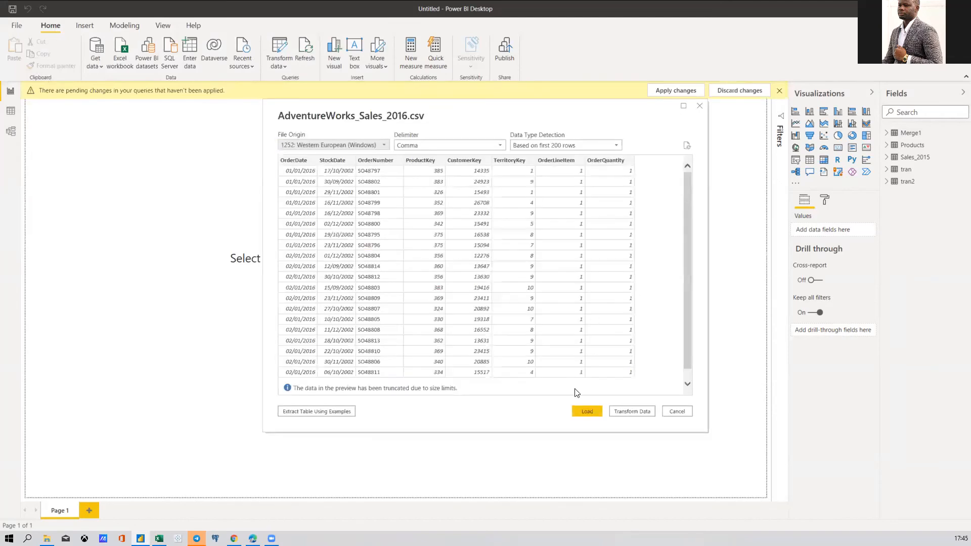
pyautogui.click(614, 407)
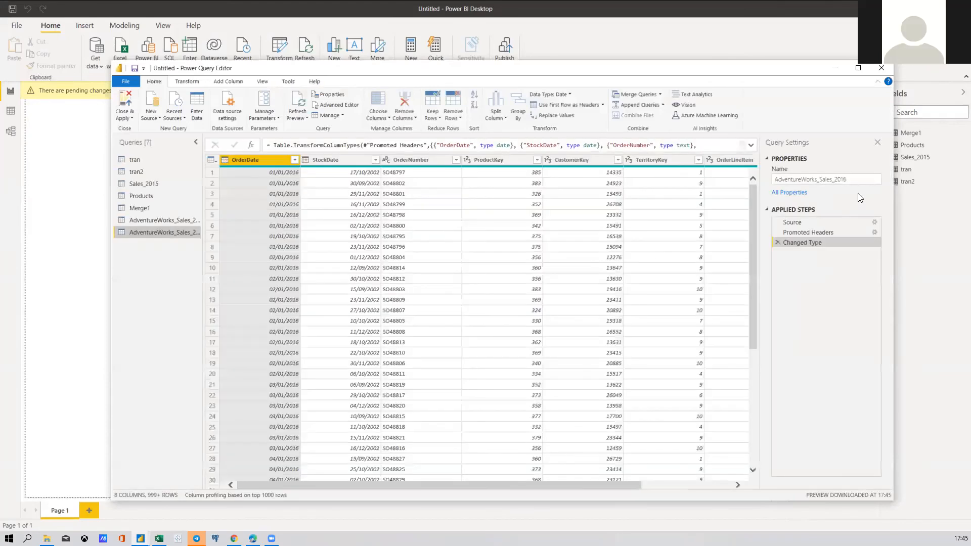
# Rename the AdventureWorks_Sales_2016 query to Sales 2016 and apply the query changes to the report
pyautogui.moveTo(831, 179); pyautogui.dragTo(751, 188)
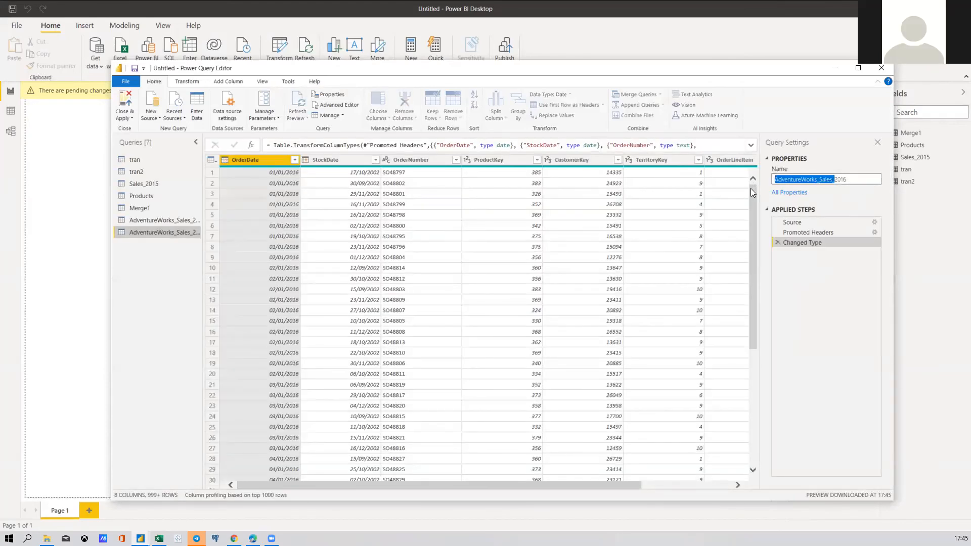
pyautogui.press('BackSpace')
pyautogui.write('Sales')
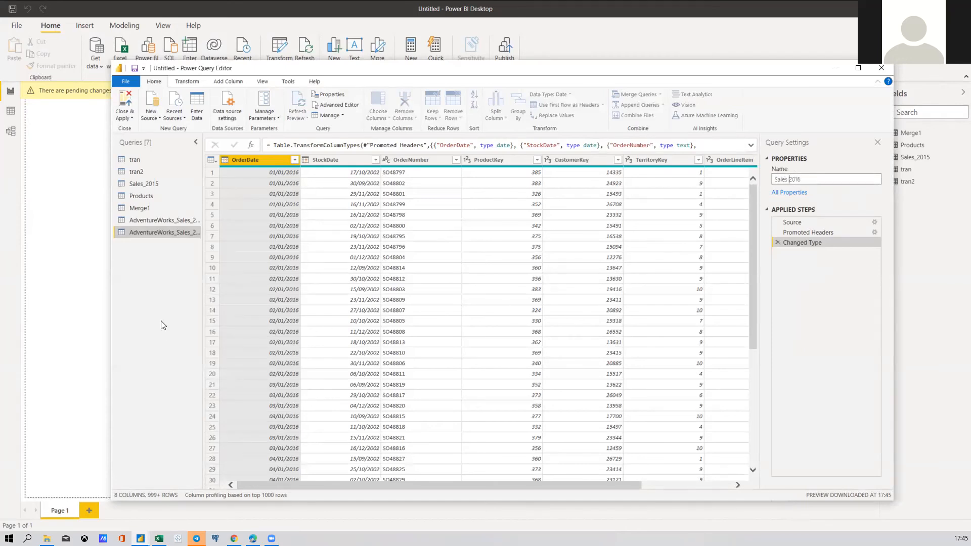
pyautogui.click(263, 207)
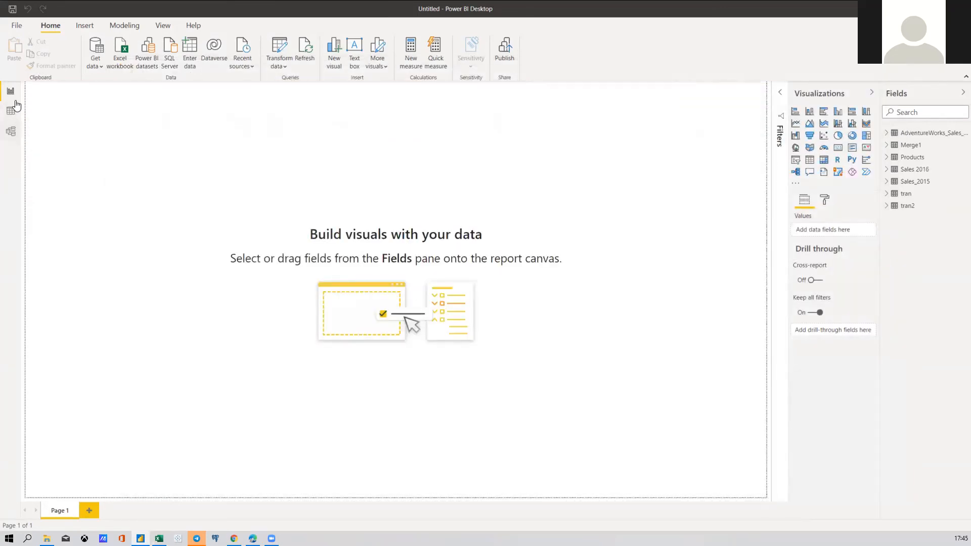
# Show the model's table diagram and open the Sales_2015 table's query for editing
pyautogui.click(9, 115)
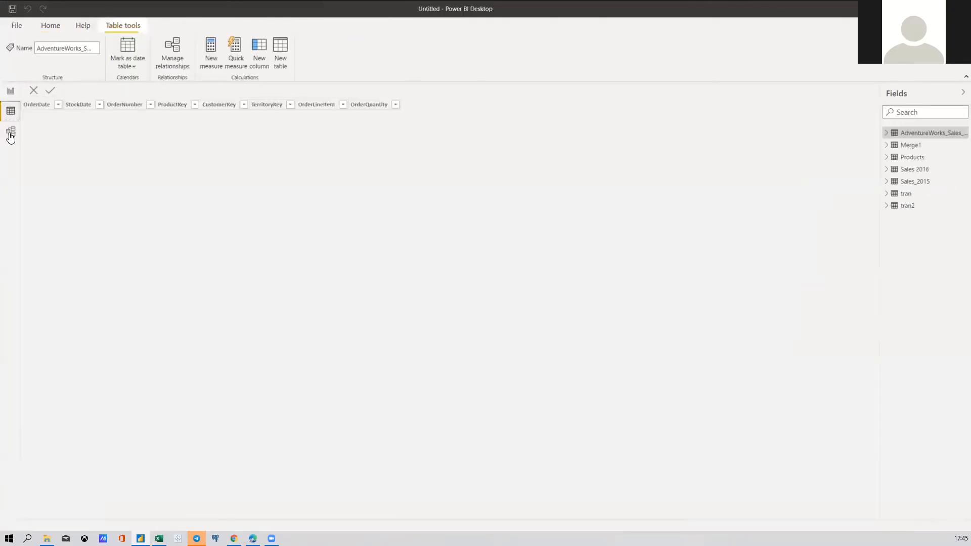
pyautogui.click(10, 135)
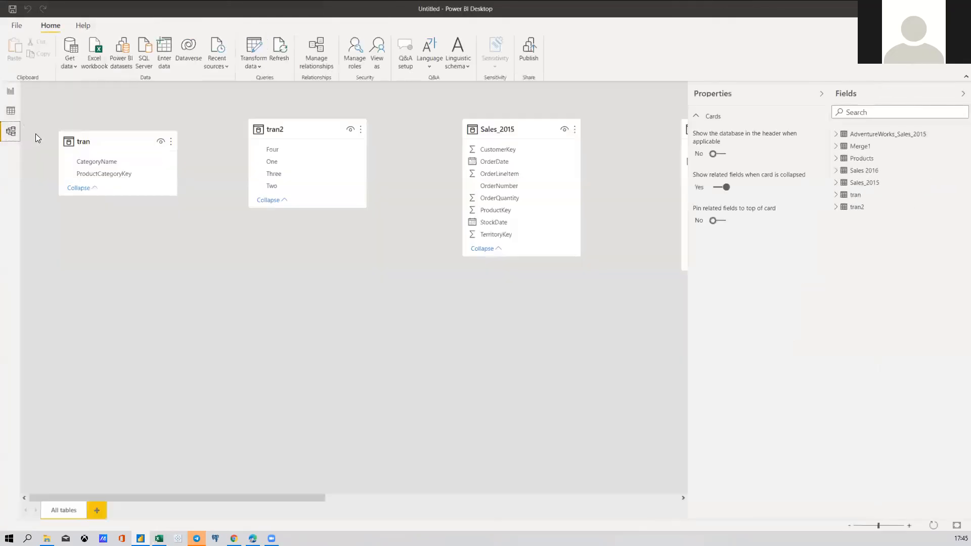
pyautogui.click(574, 129)
pyautogui.click(593, 162)
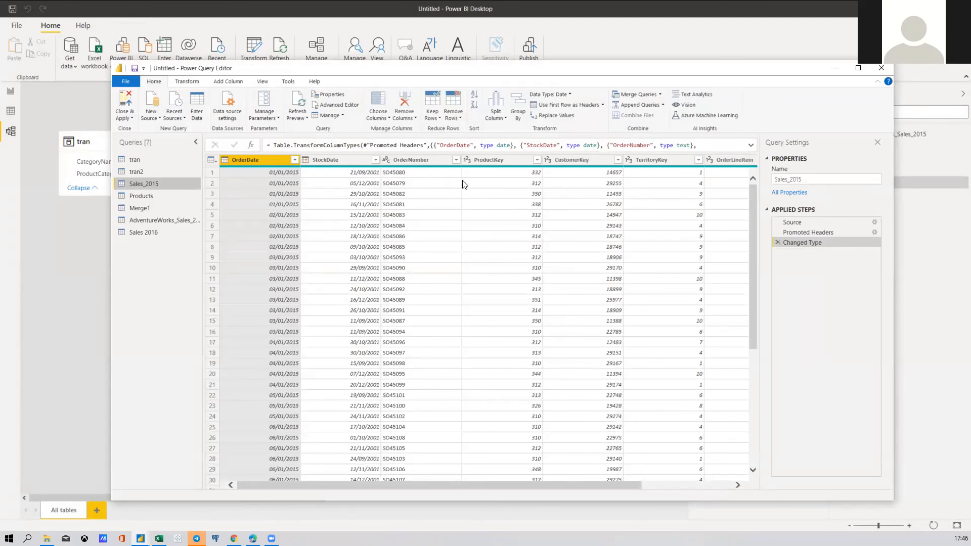
pyautogui.scroll(-1, 619, 321)
pyautogui.scroll(1, 211, 282)
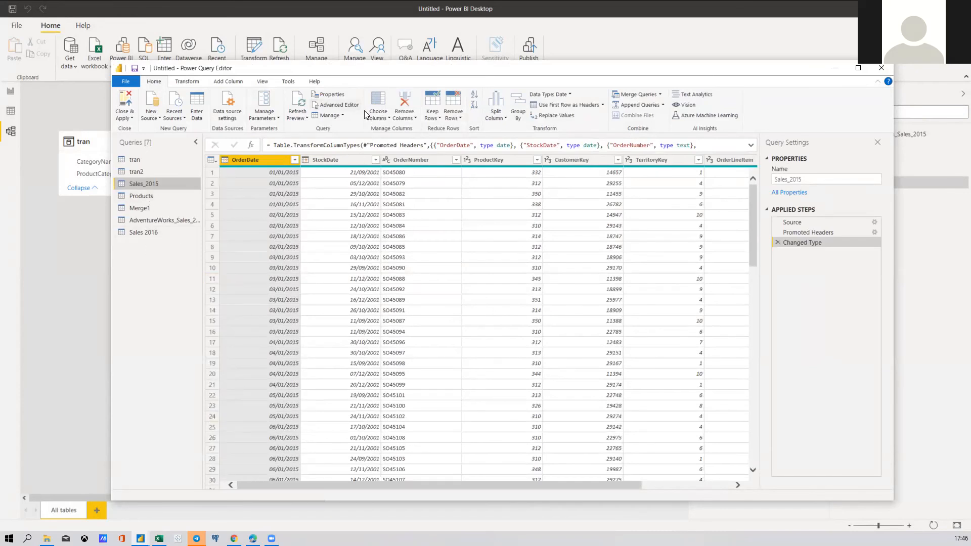
pyautogui.click(336, 268)
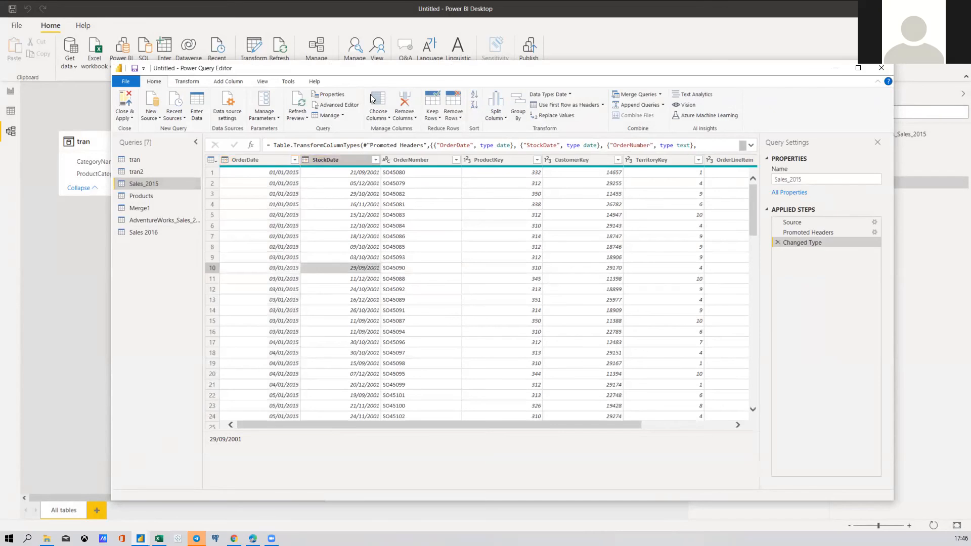
pyautogui.moveTo(373, 73); pyautogui.dragTo(380, 60)
pyautogui.click(273, 146)
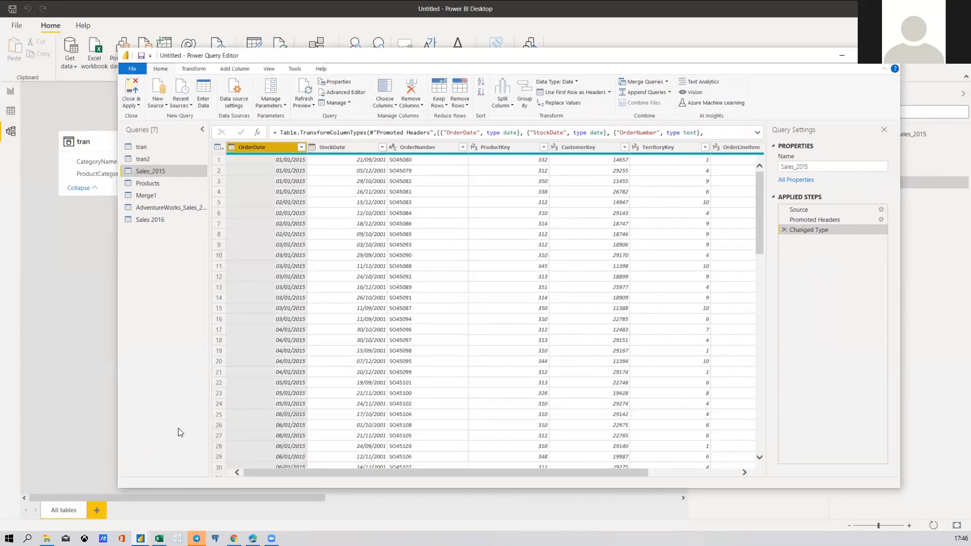
pyautogui.doubleClick(476, 489)
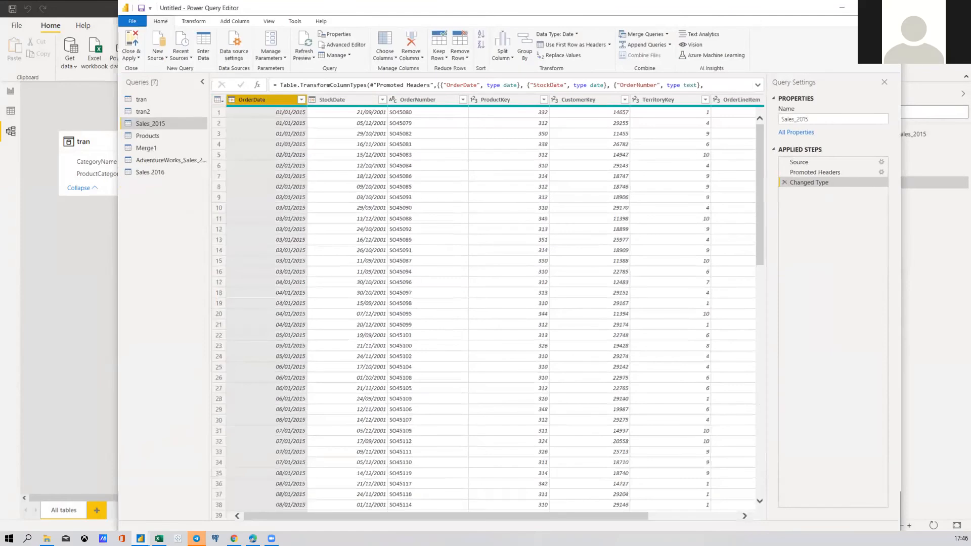
pyautogui.click(864, 8)
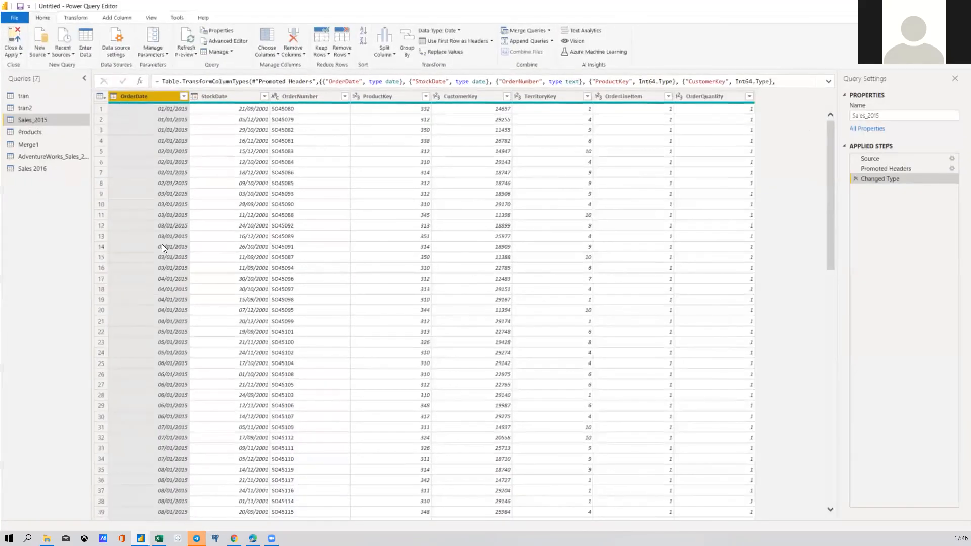
pyautogui.doubleClick(133, 7)
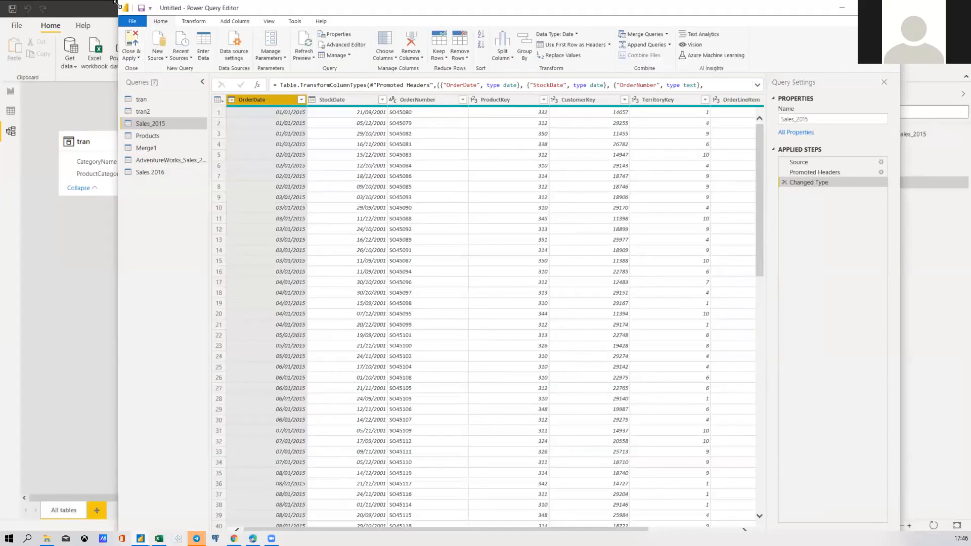
pyautogui.moveTo(354, 8); pyautogui.dragTo(374, 112)
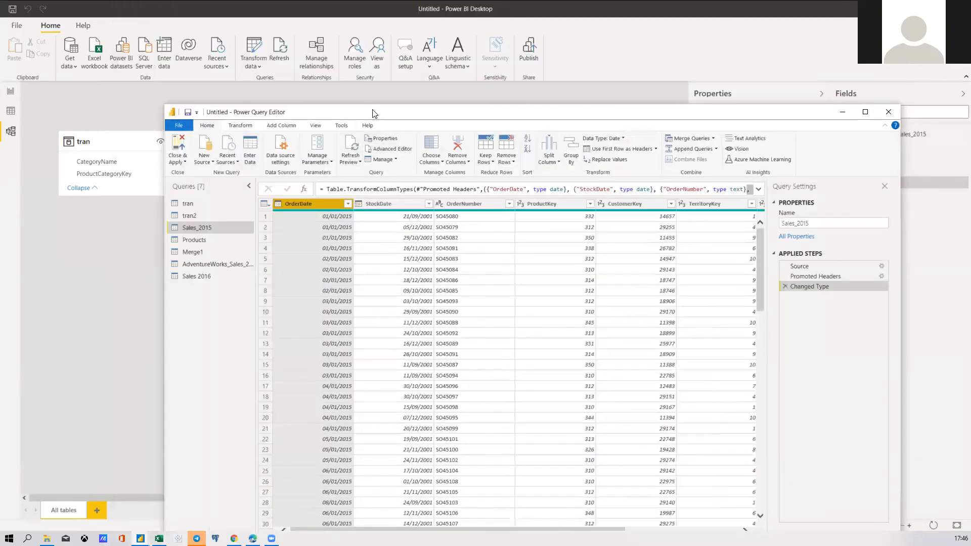
# Compare the columns and row counts of the Sales_2015 and Sales 2016 queries
pyautogui.click(188, 220)
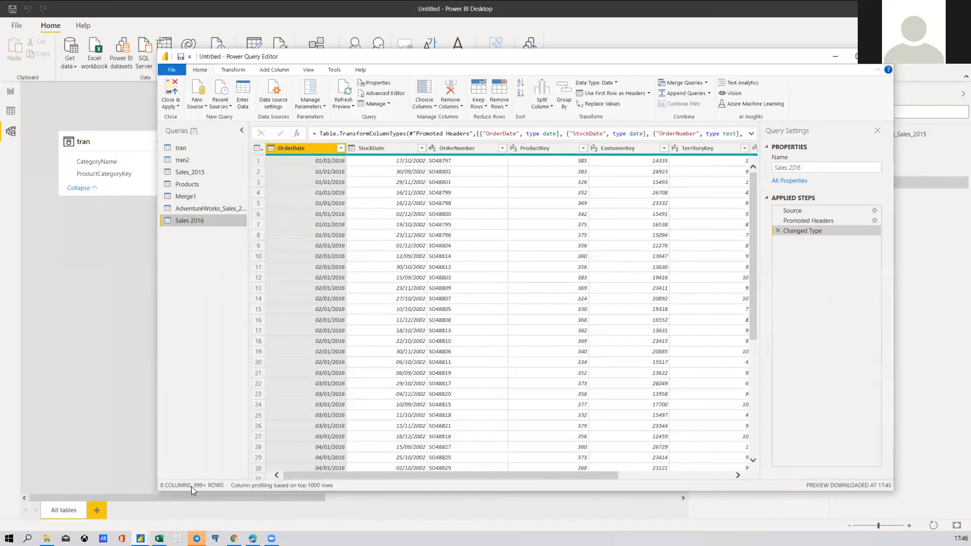
pyautogui.click(194, 175)
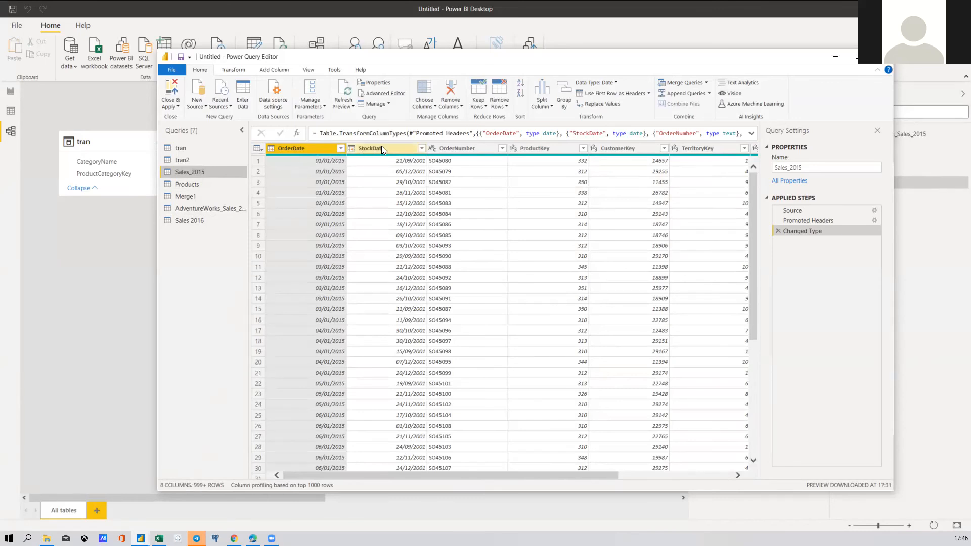
pyautogui.click(192, 221)
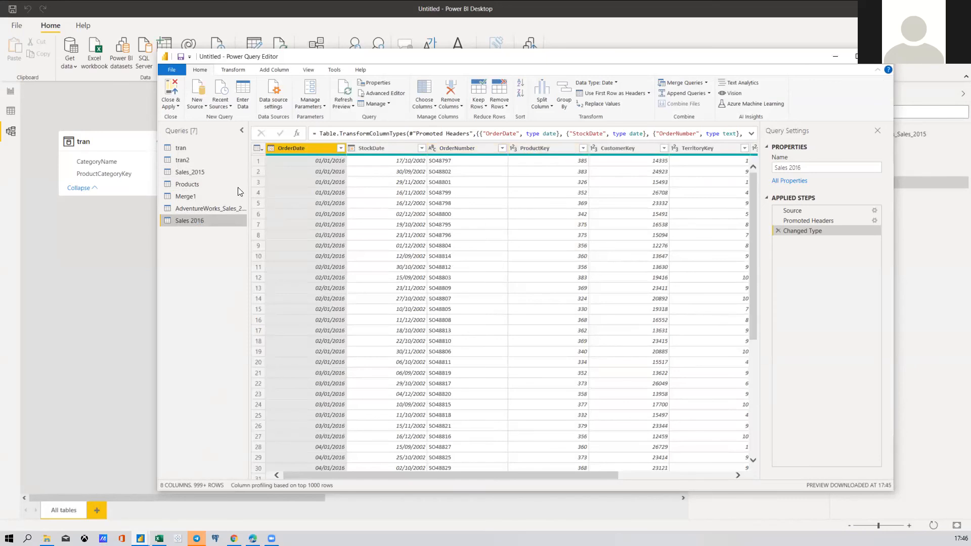
pyautogui.click(202, 172)
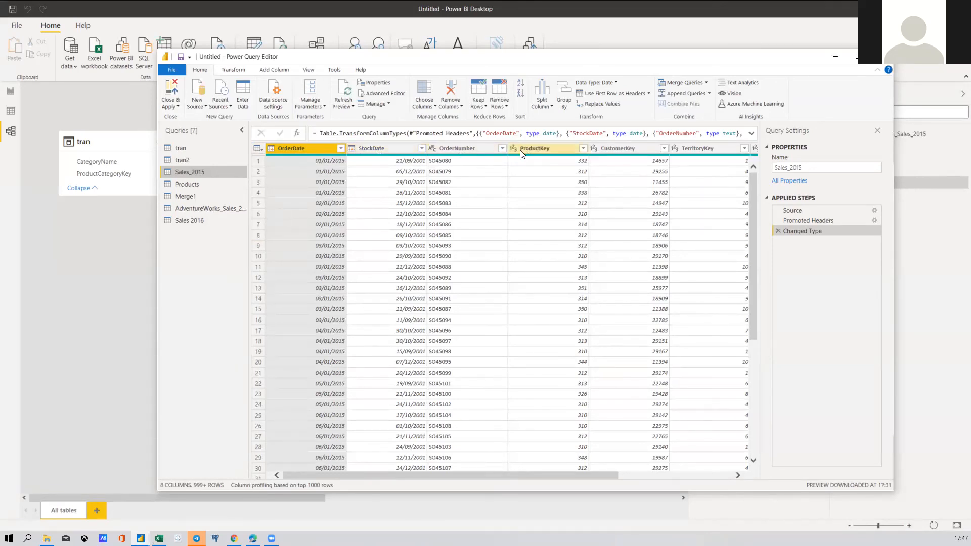
pyautogui.click(200, 220)
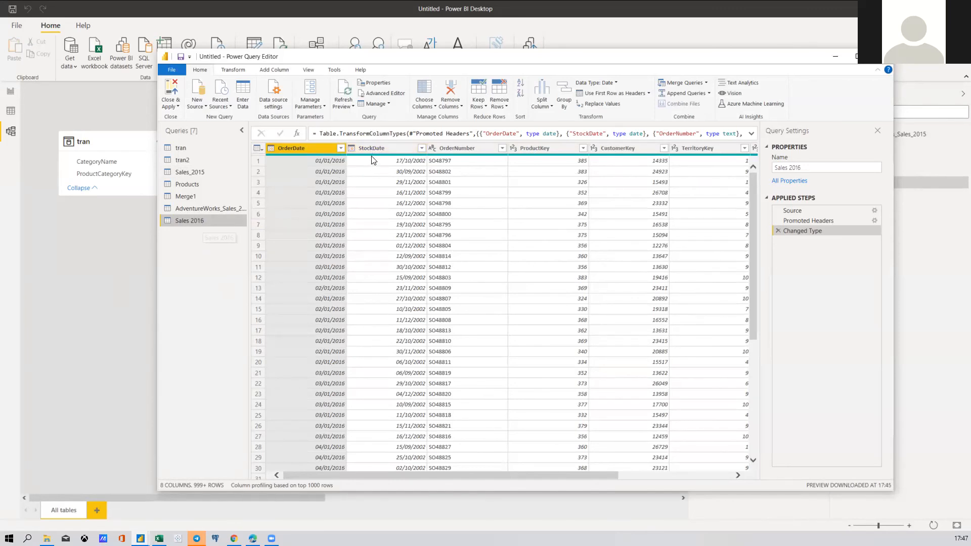
pyautogui.moveTo(369, 161)
pyautogui.click(190, 172)
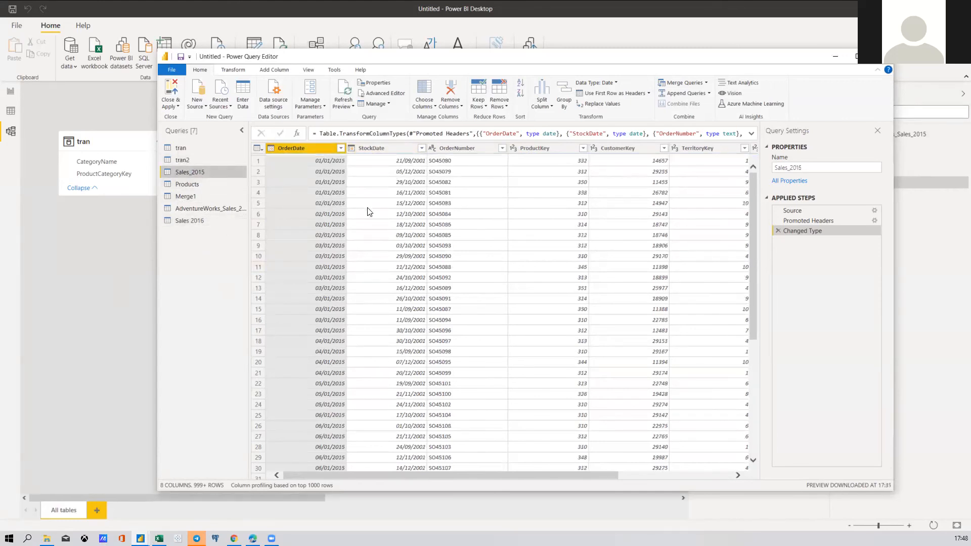
# Append the Sales_2015 and Sales 2016 tables as a new query using the two-table option
pyautogui.click(324, 256)
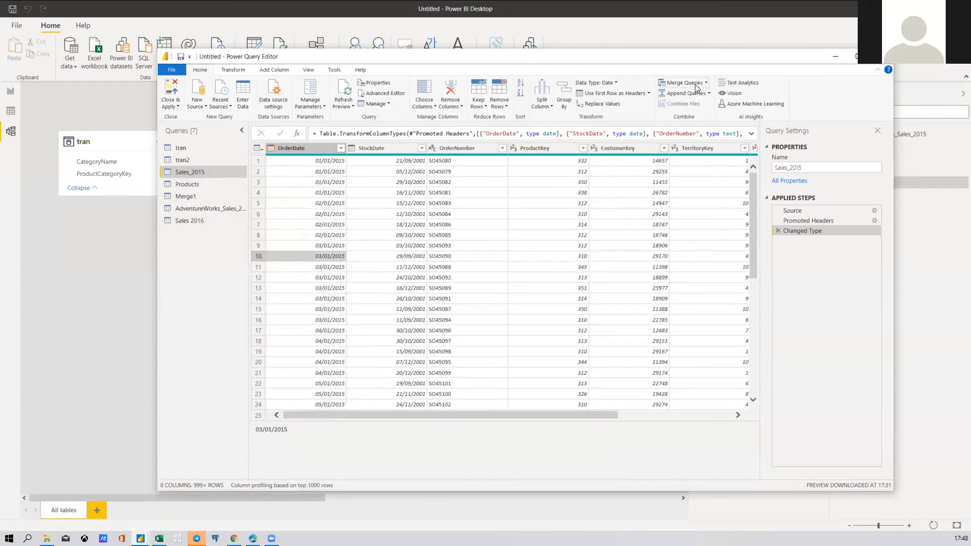
pyautogui.click(708, 95)
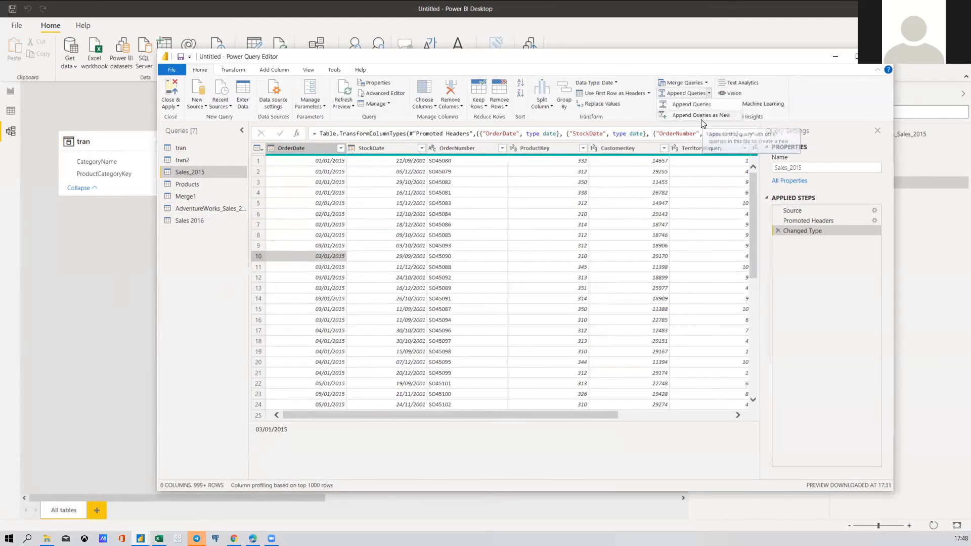
pyautogui.click(698, 116)
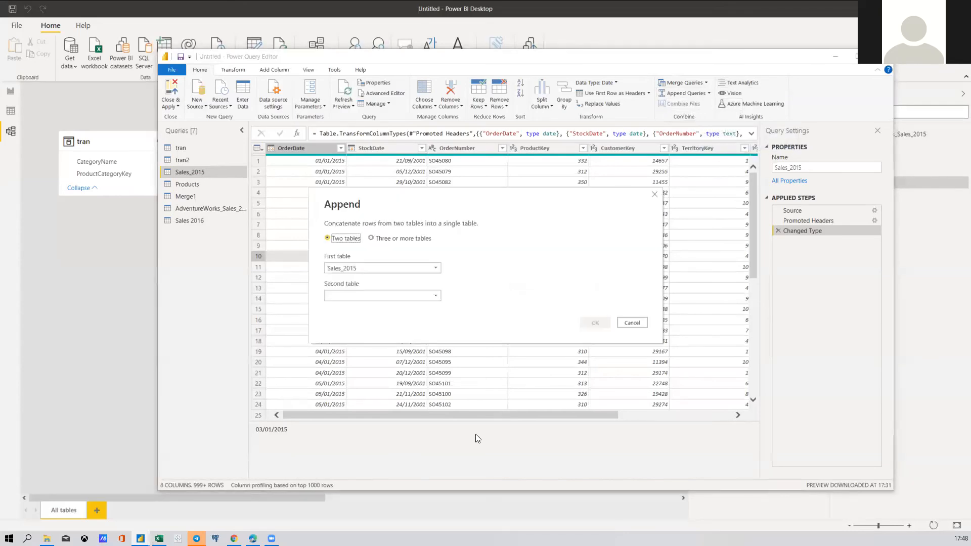
pyautogui.click(404, 239)
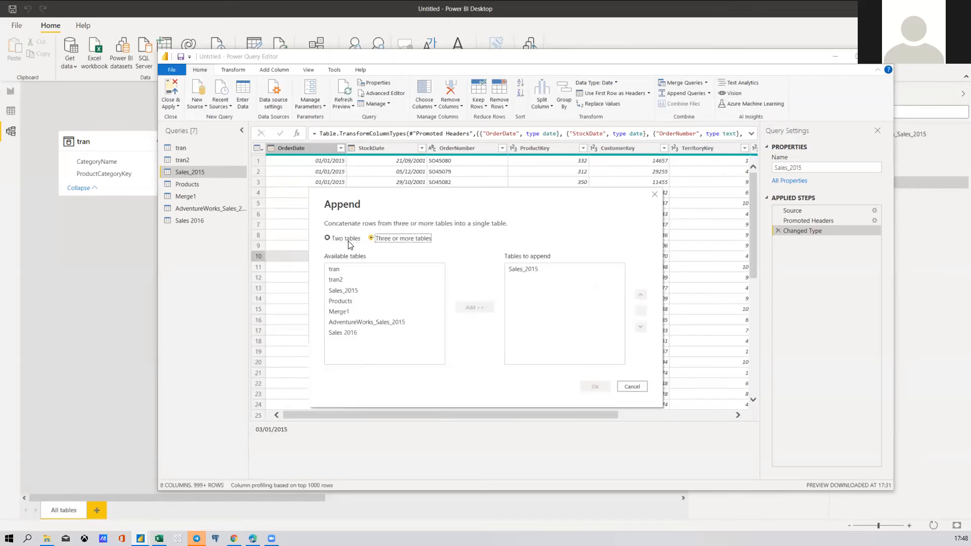
pyautogui.click(361, 240)
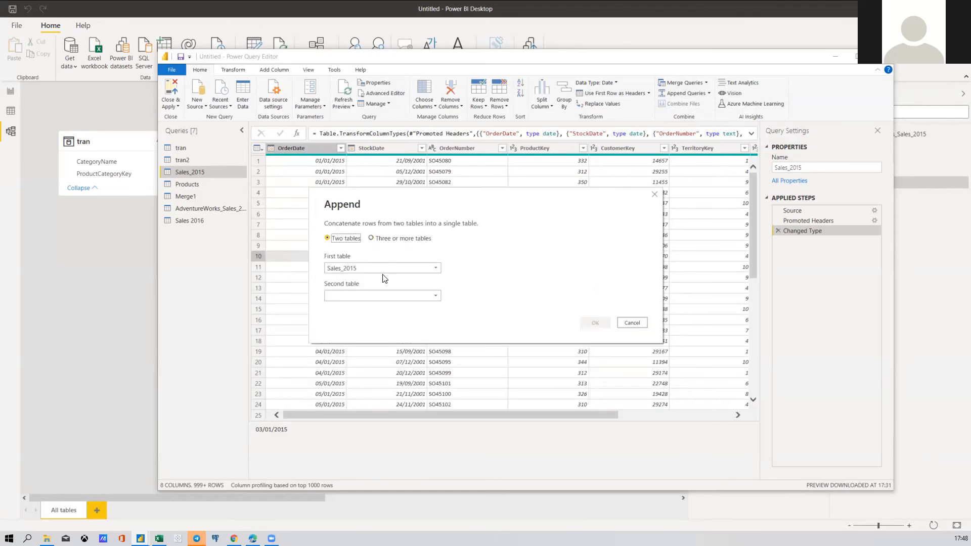
pyautogui.click(362, 297)
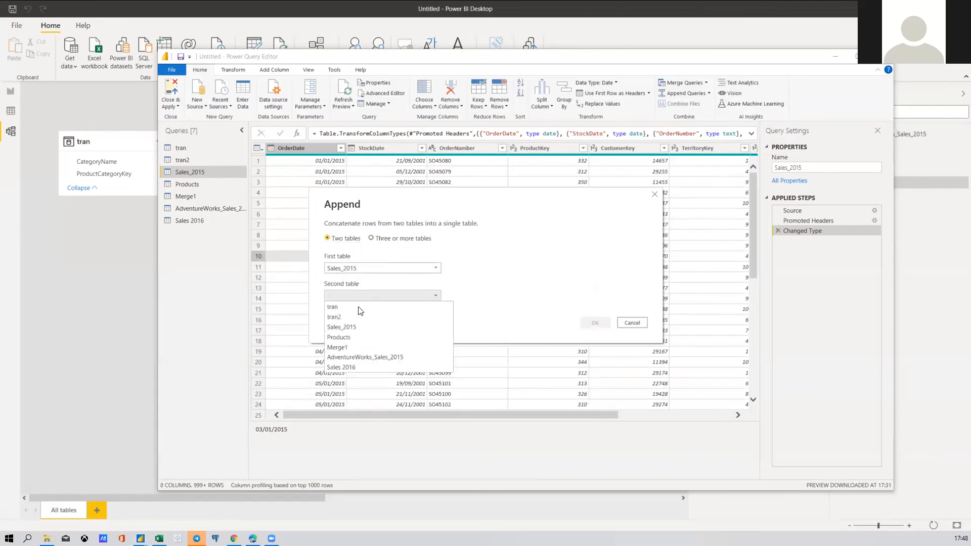
pyautogui.click(352, 368)
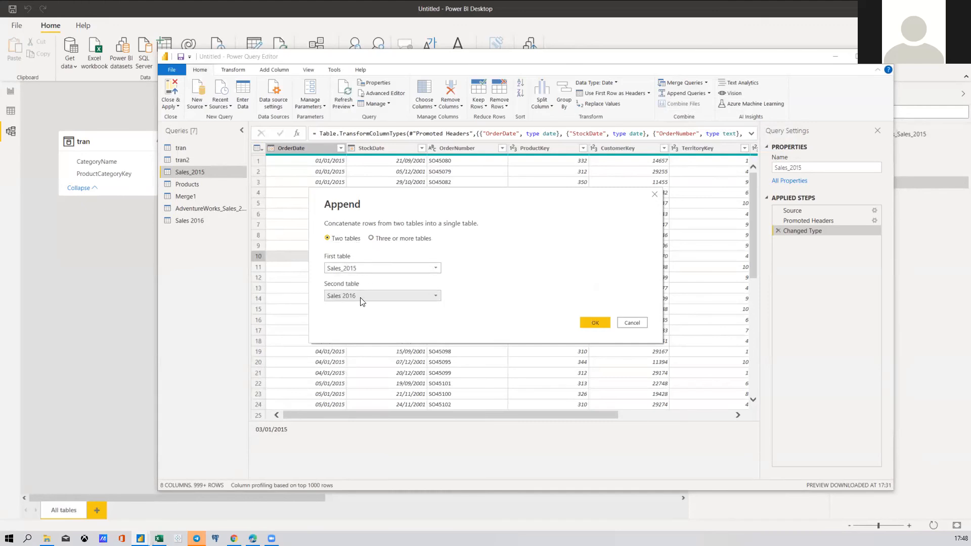
pyautogui.click(592, 322)
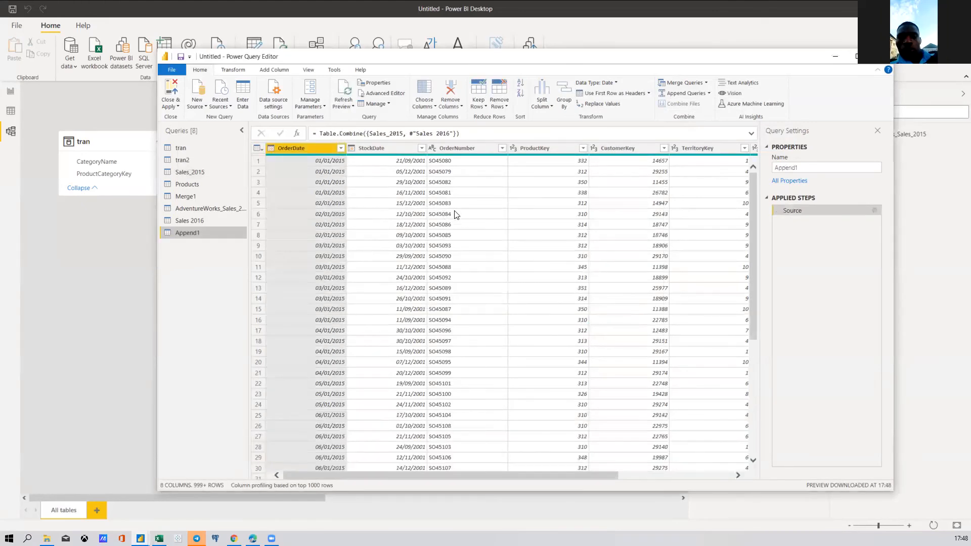
# Examine the appended query's rows and the dates offered in its OrderDate filter without filtering the column
pyautogui.scroll(-20, 549, 212)
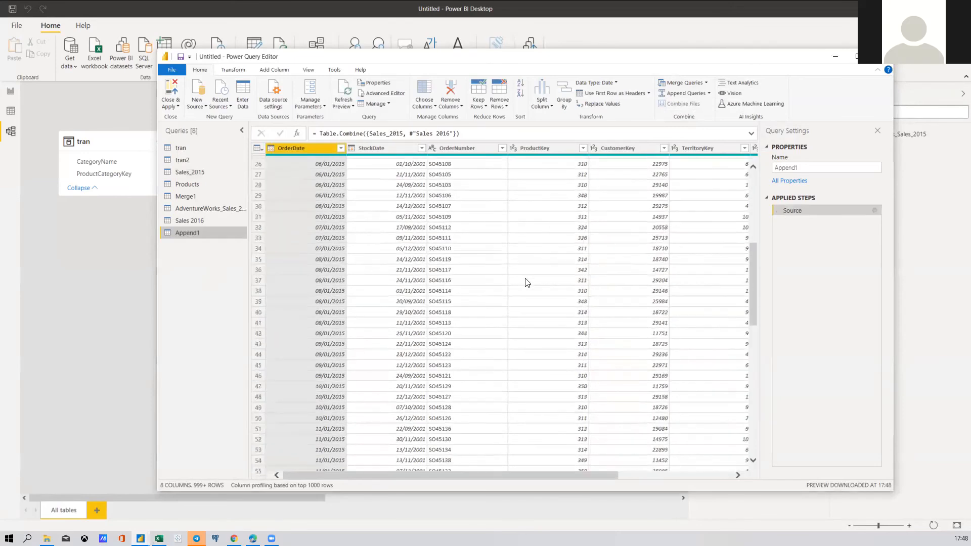
pyautogui.scroll(20, 526, 284)
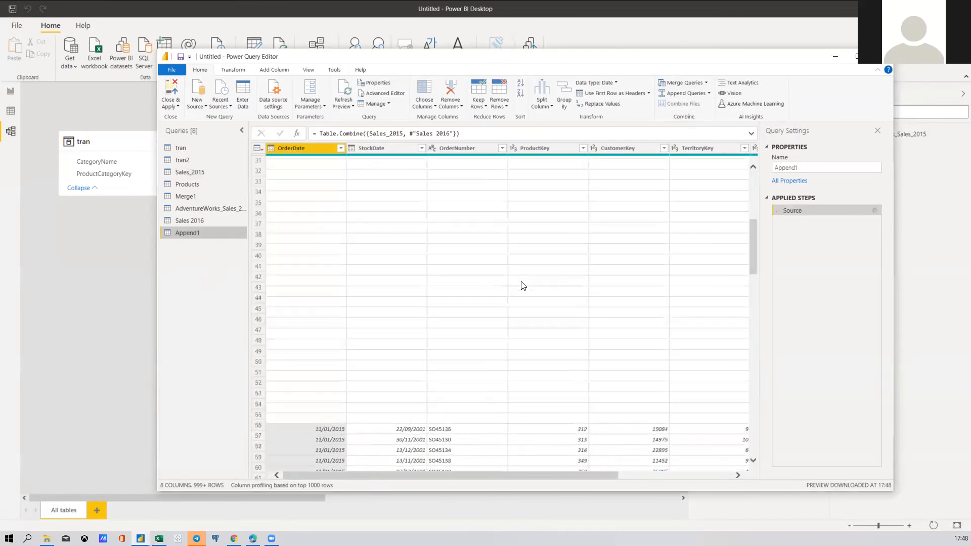
pyautogui.click(340, 148)
pyautogui.scroll(-4, 247, 283)
pyautogui.scroll(4, 245, 335)
pyautogui.scroll(-20, 245, 283)
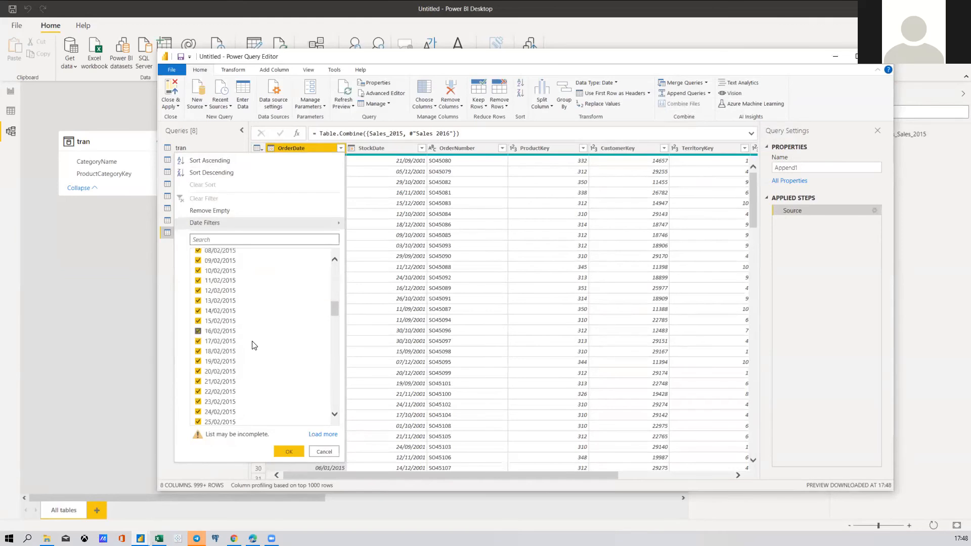
pyautogui.scroll(-20, 254, 349)
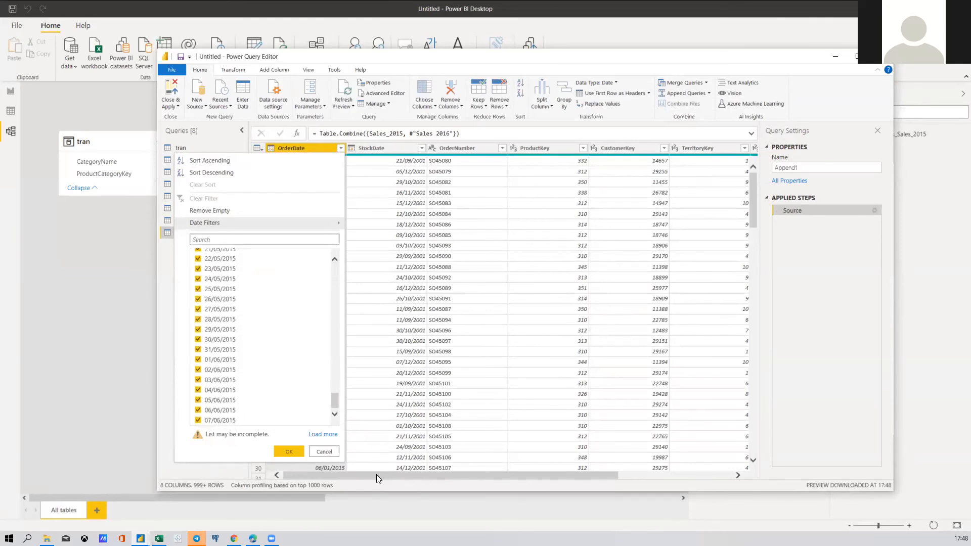
pyautogui.scroll(20, 301, 367)
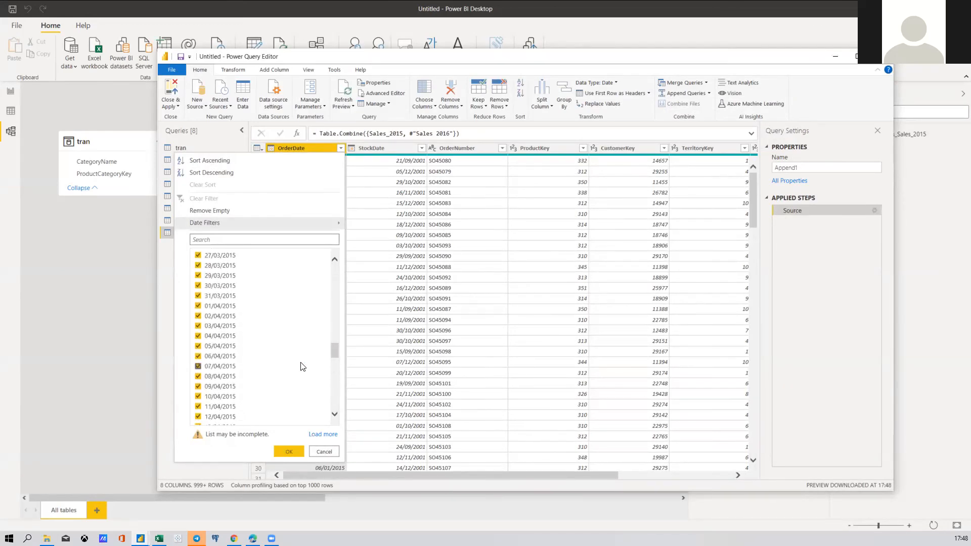
pyautogui.click(335, 454)
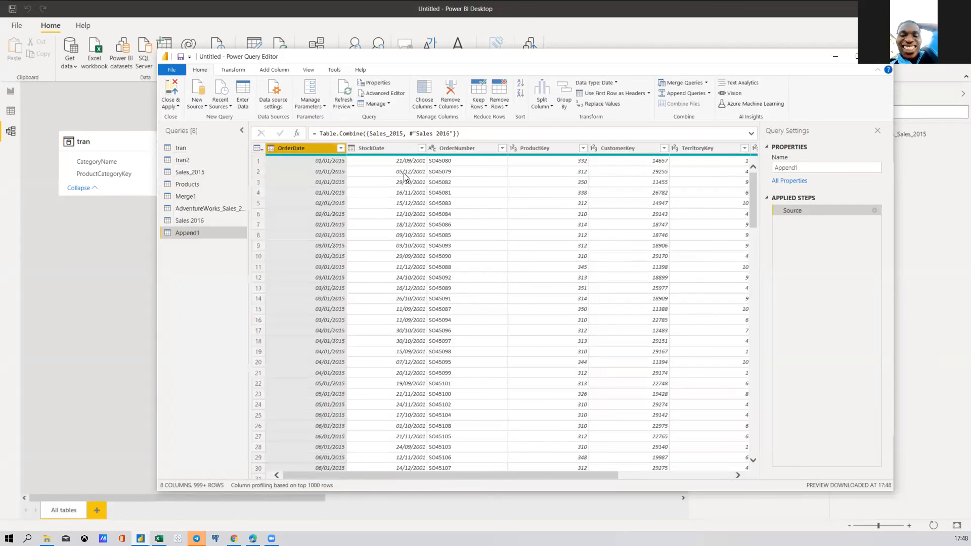
pyautogui.click(402, 172)
pyautogui.click(334, 192)
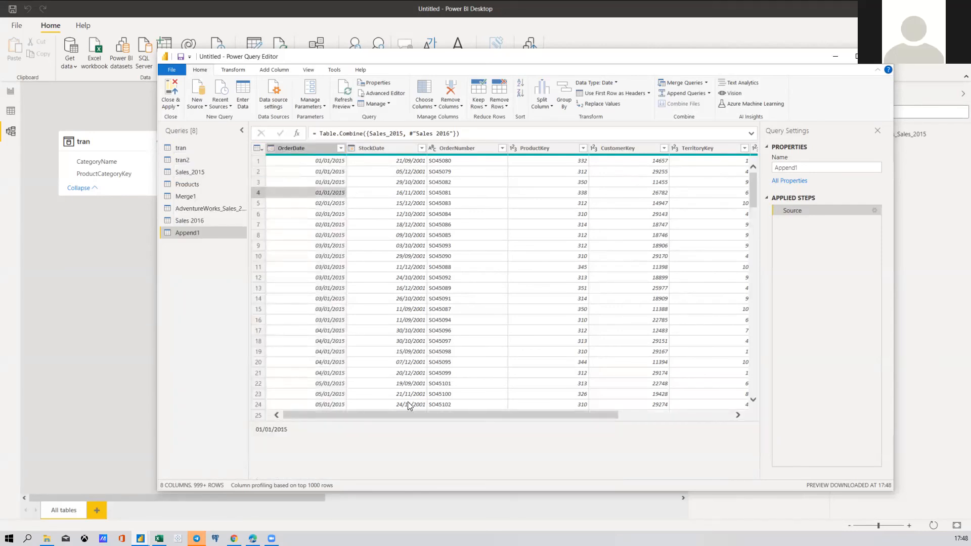
pyautogui.moveTo(404, 415); pyautogui.dragTo(278, 421)
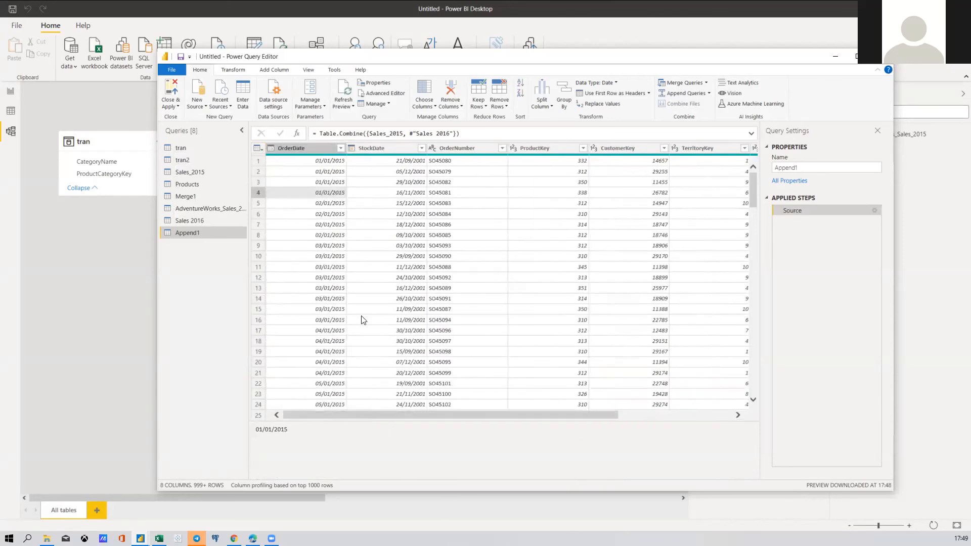
# Load the complete list of OrderDate values in the appended query and check which years it covers, without applying a filter
pyautogui.click(341, 148)
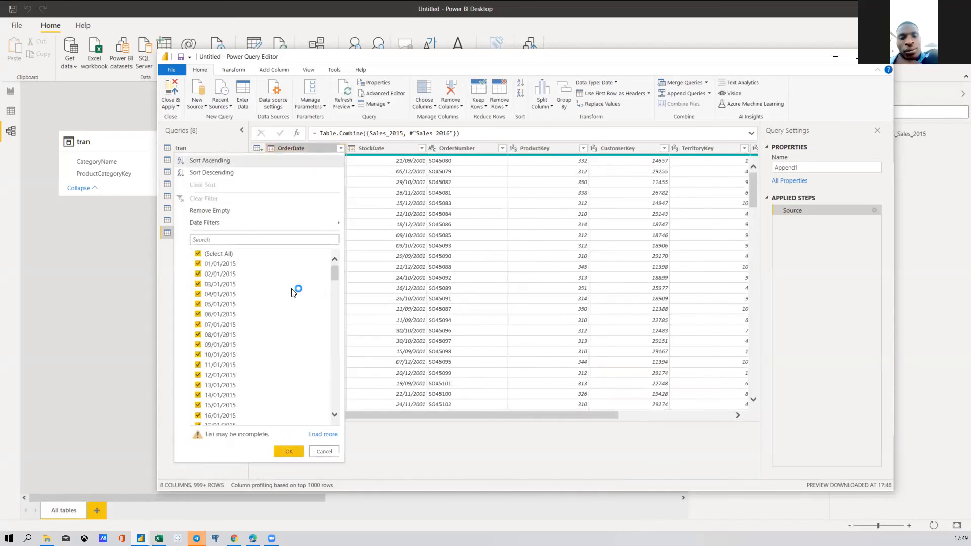
pyautogui.scroll(-3, 273, 307)
pyautogui.scroll(-20, 273, 307)
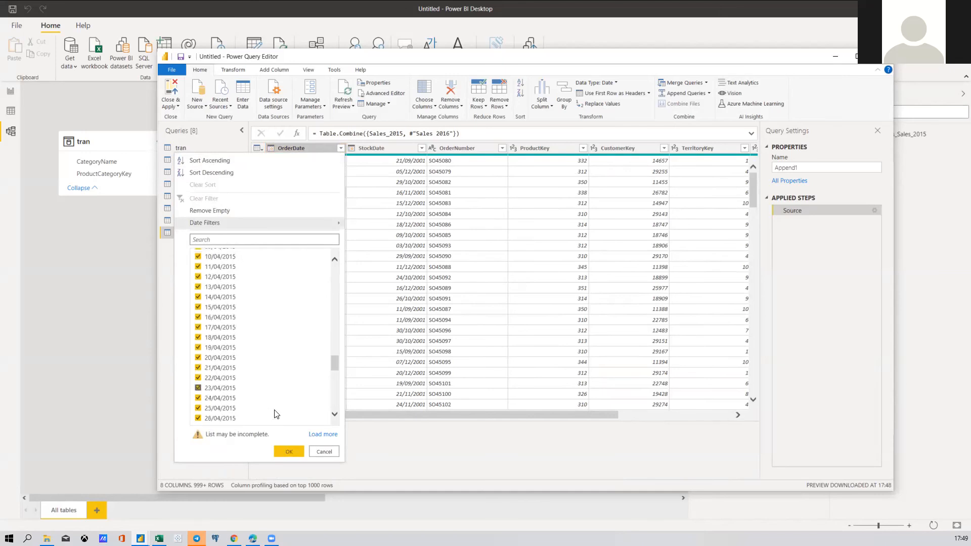
pyautogui.click(318, 434)
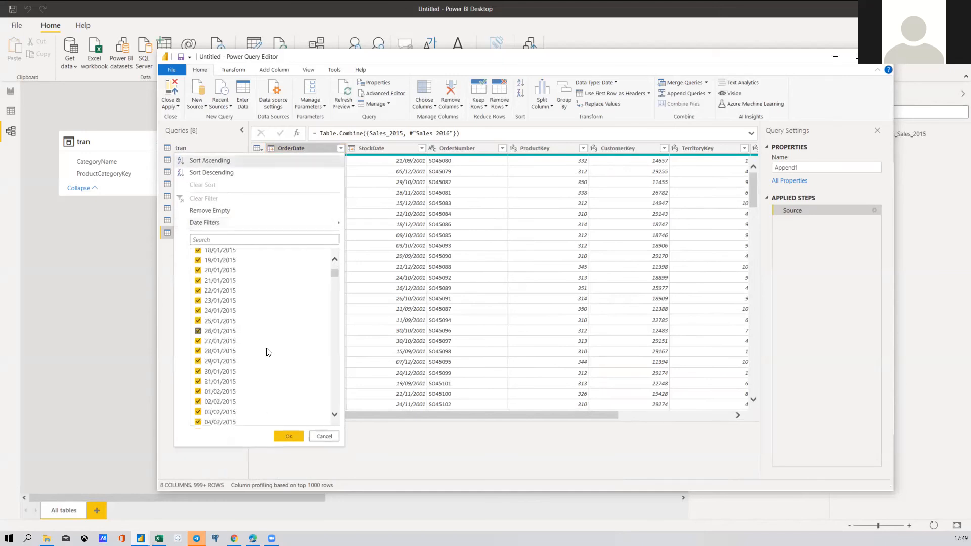
pyautogui.moveTo(332, 277); pyautogui.dragTo(336, 409)
pyautogui.scroll(10, 257, 308)
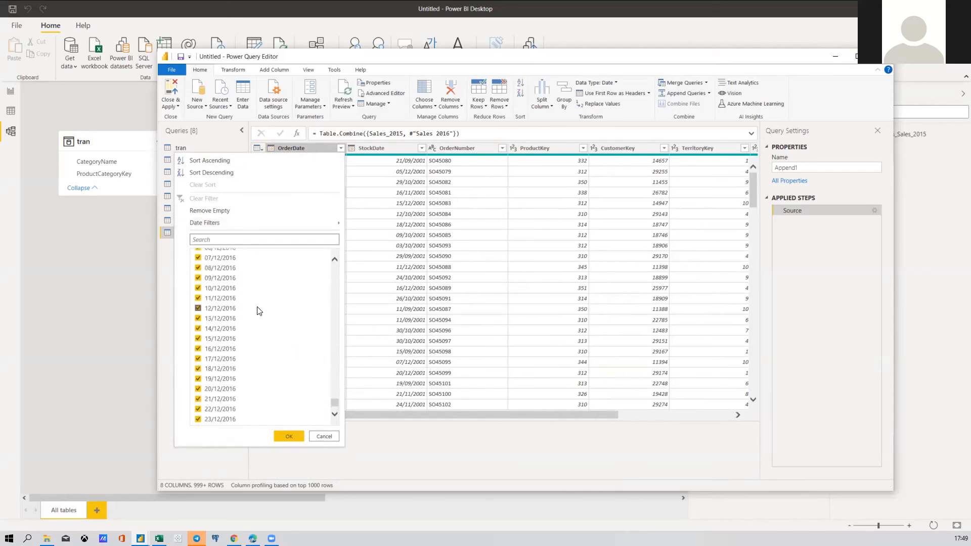
pyautogui.scroll(2, 259, 313)
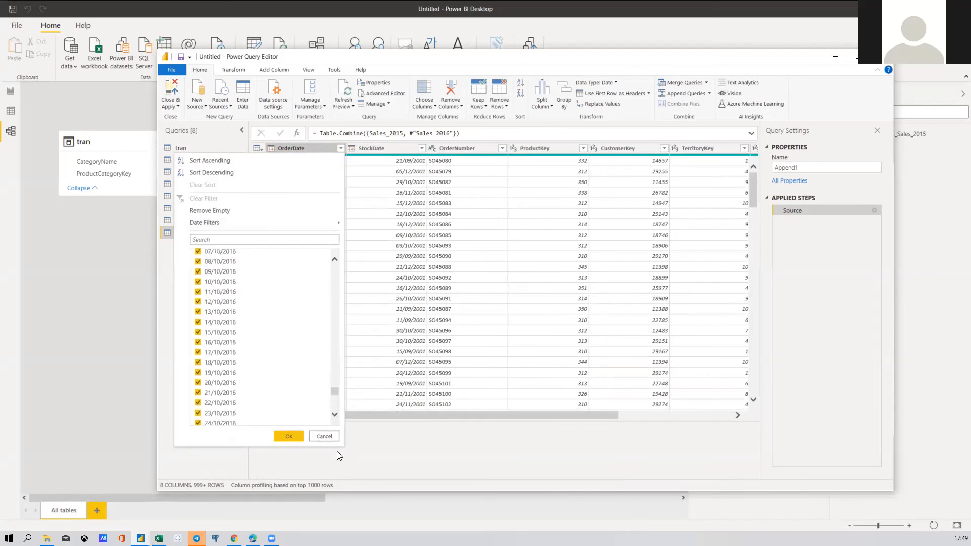
pyautogui.click(324, 436)
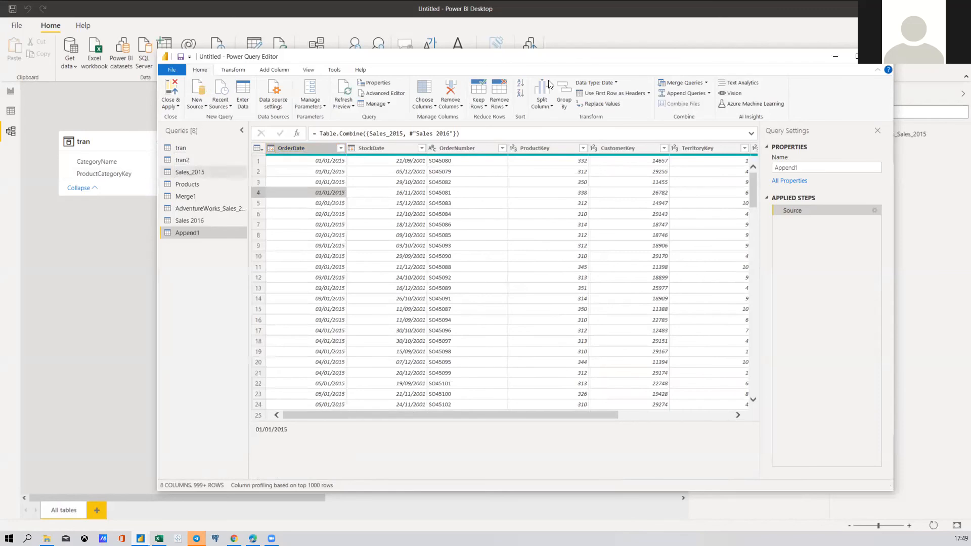
# Apply the query changes to the report, then import the AdventureWorks_Sales_2017 CSV file and open it in Power Query for transformation
pyautogui.click(178, 87)
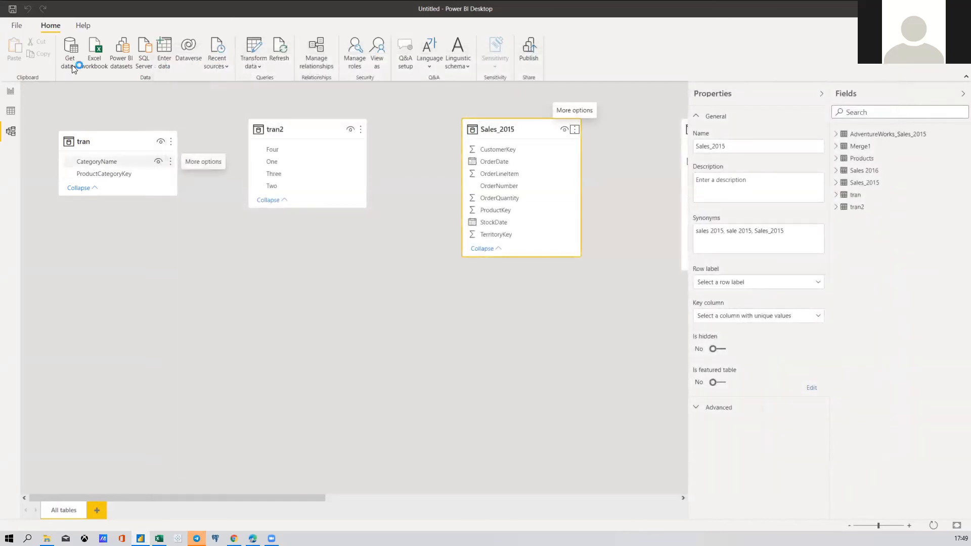
pyautogui.click(74, 71)
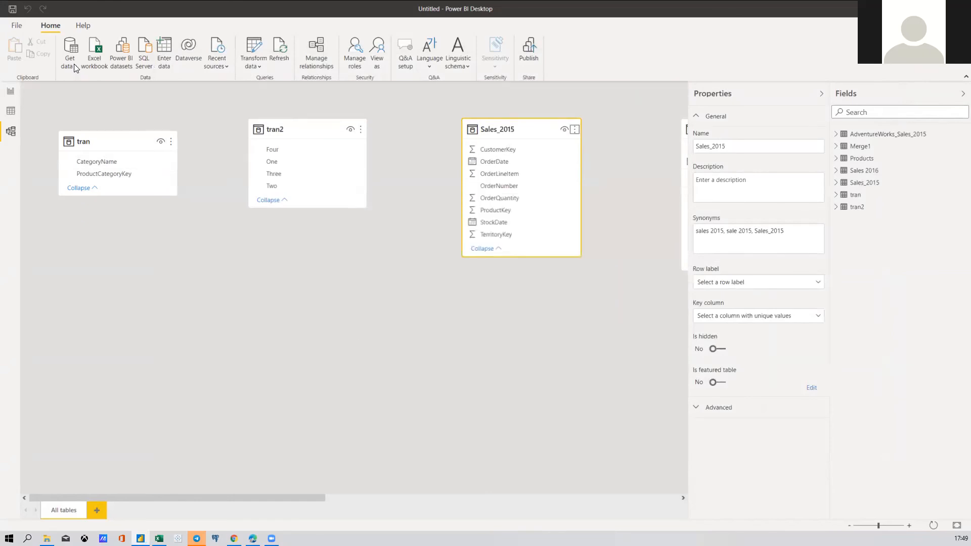
pyautogui.click(91, 195)
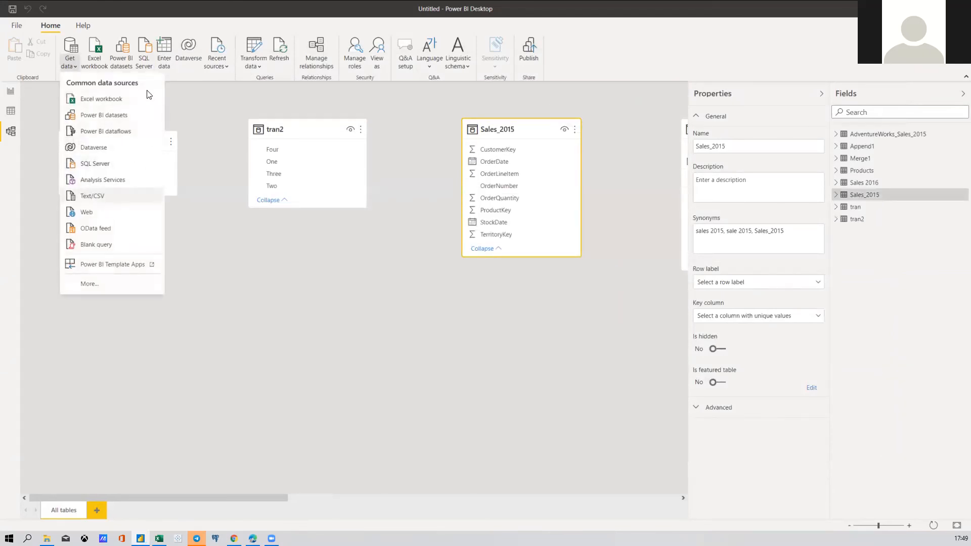
pyautogui.doubleClick(150, 96)
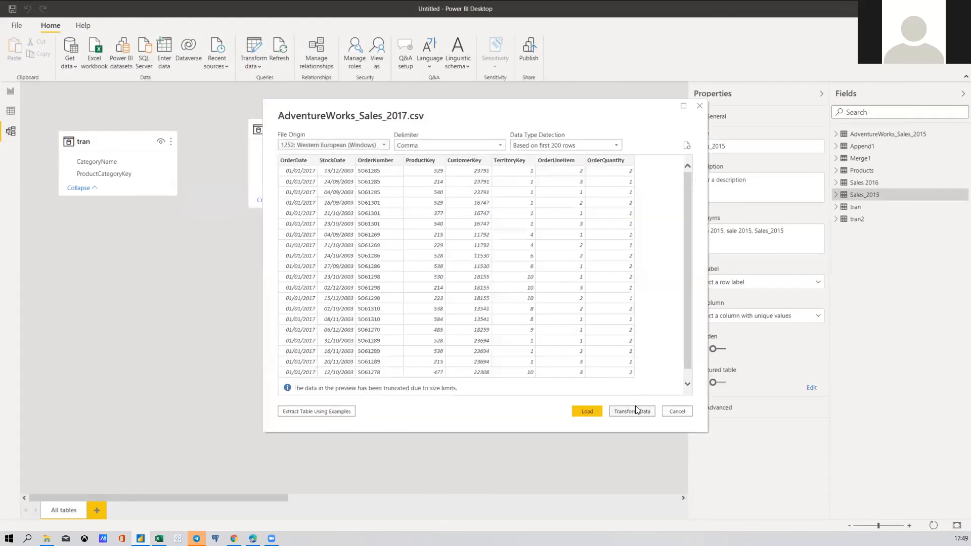
pyautogui.click(635, 405)
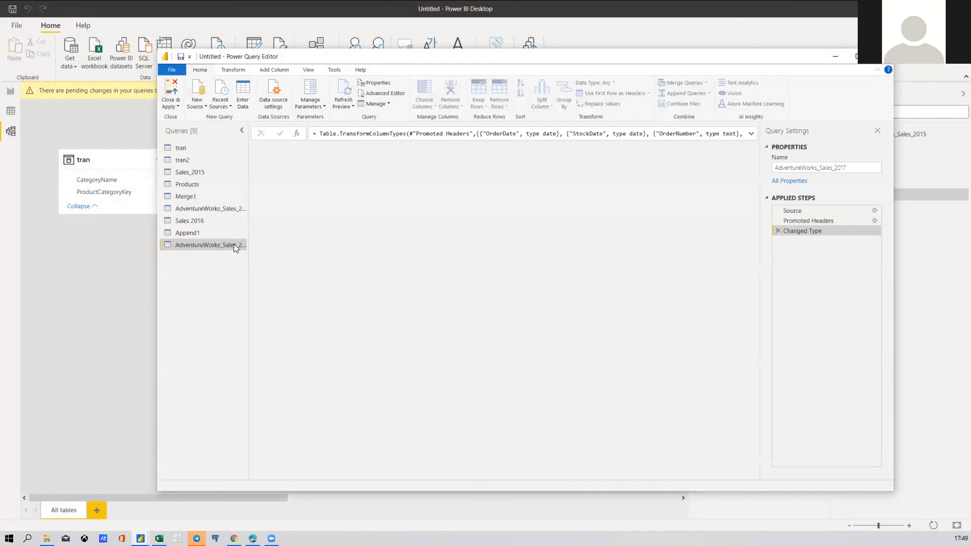
# Set up an append of three or more tables on AdventureWorks_Sales_2017, adding Sales_2015 and Sales 2016 to the tables to append
pyautogui.click(709, 94)
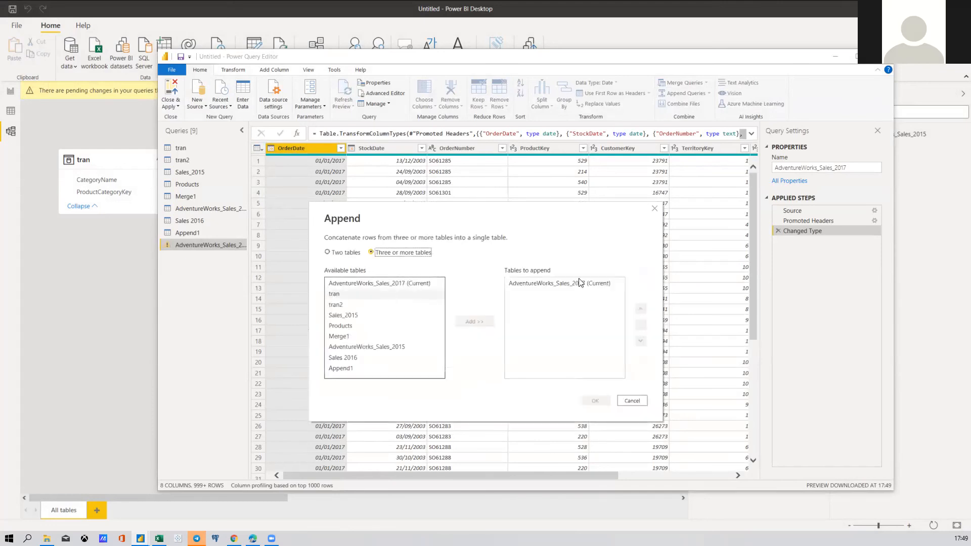
pyautogui.click(569, 284)
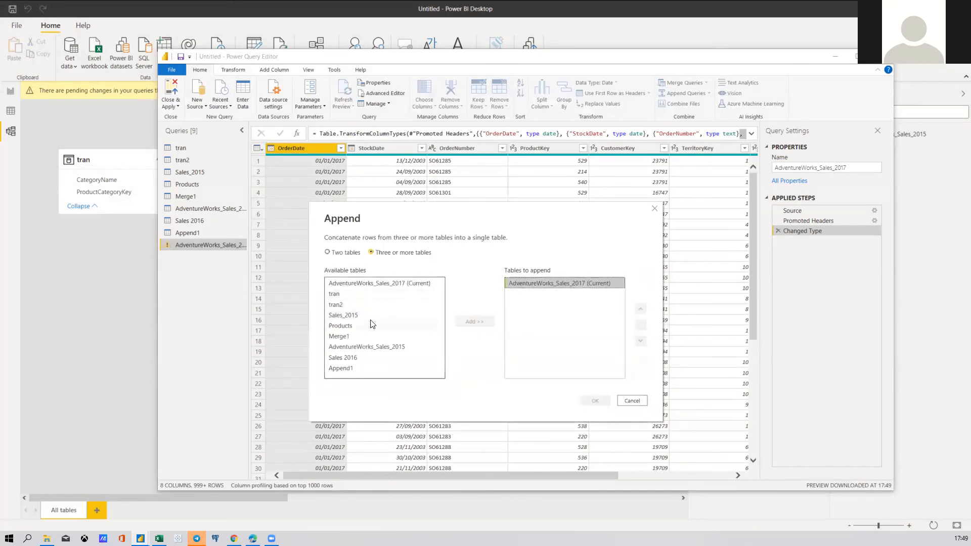
pyautogui.click(357, 315)
pyautogui.click(471, 321)
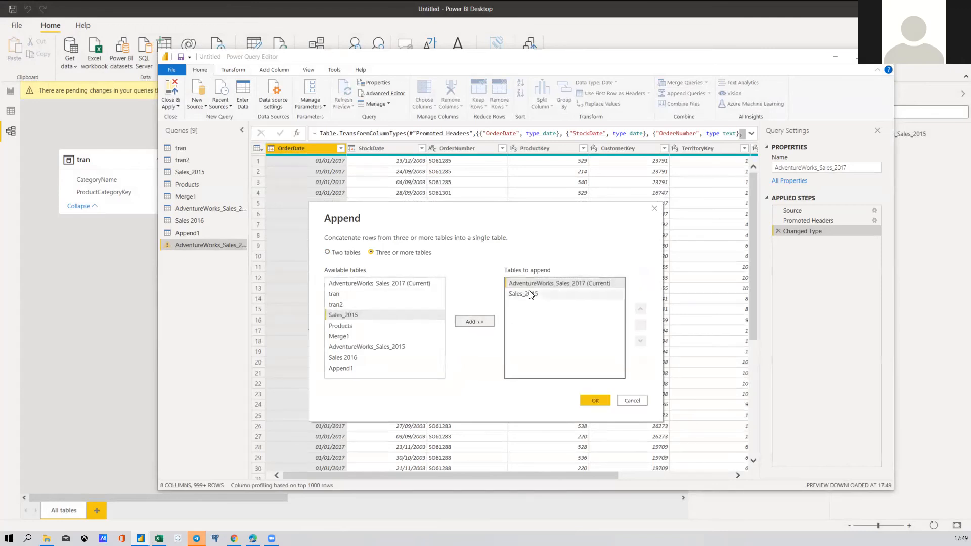
pyautogui.click(357, 357)
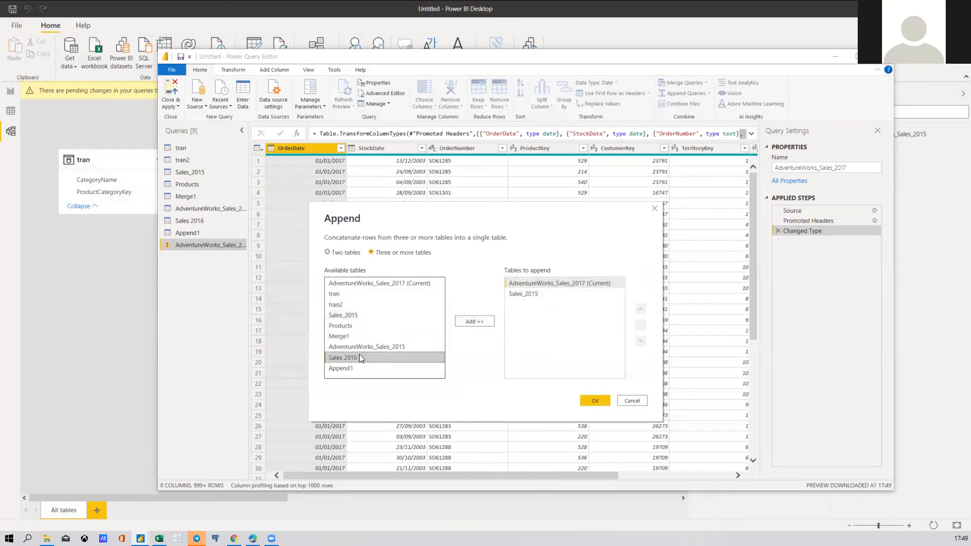
pyautogui.click(484, 323)
# Move Sales_2015 below Sales 2016 and back above it in the tables to append, closing the append setup without applying it
pyautogui.click(572, 286)
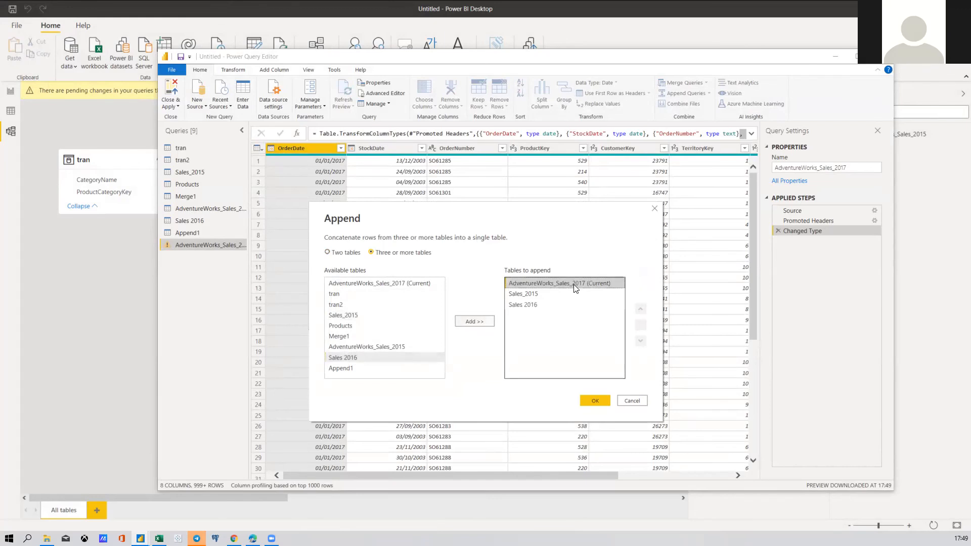
pyautogui.click(546, 294)
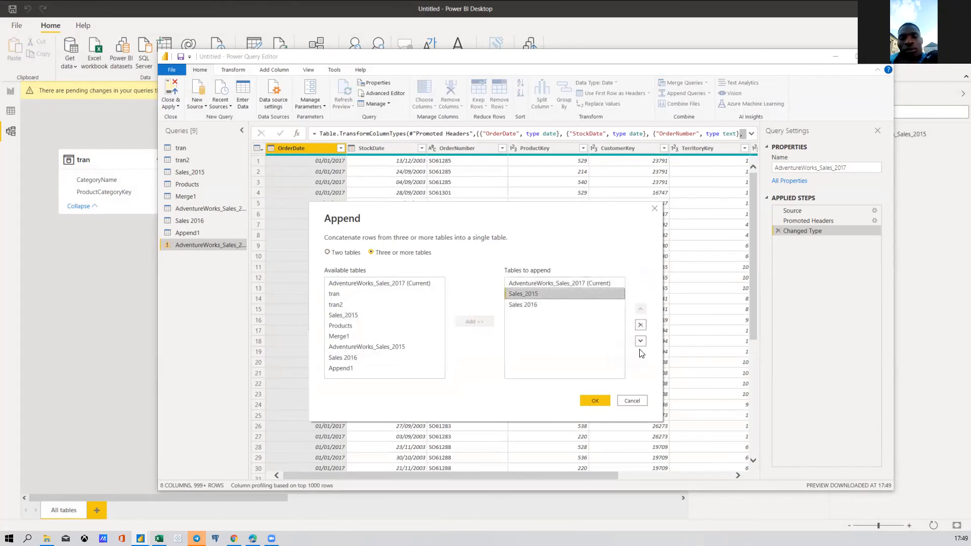
pyautogui.click(641, 339)
pyautogui.click(551, 283)
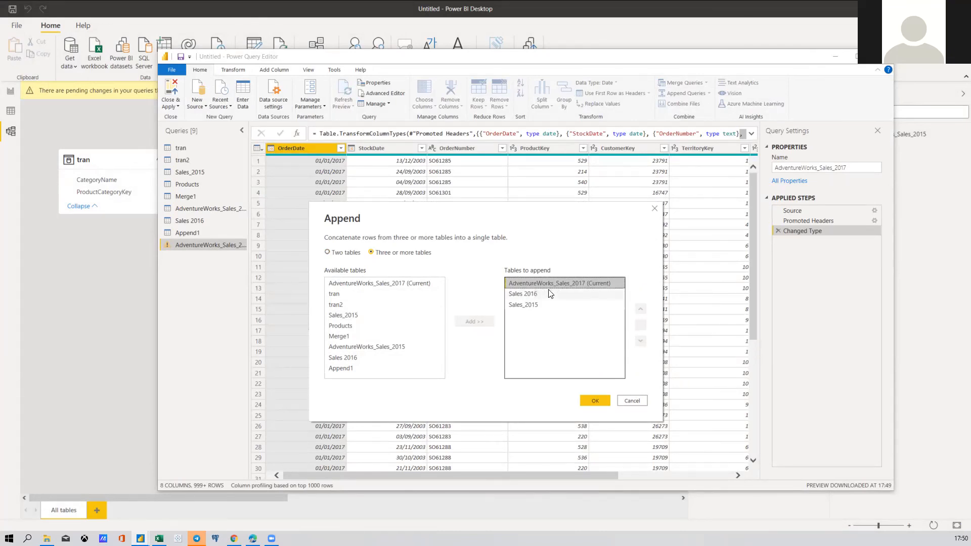
pyautogui.click(546, 309)
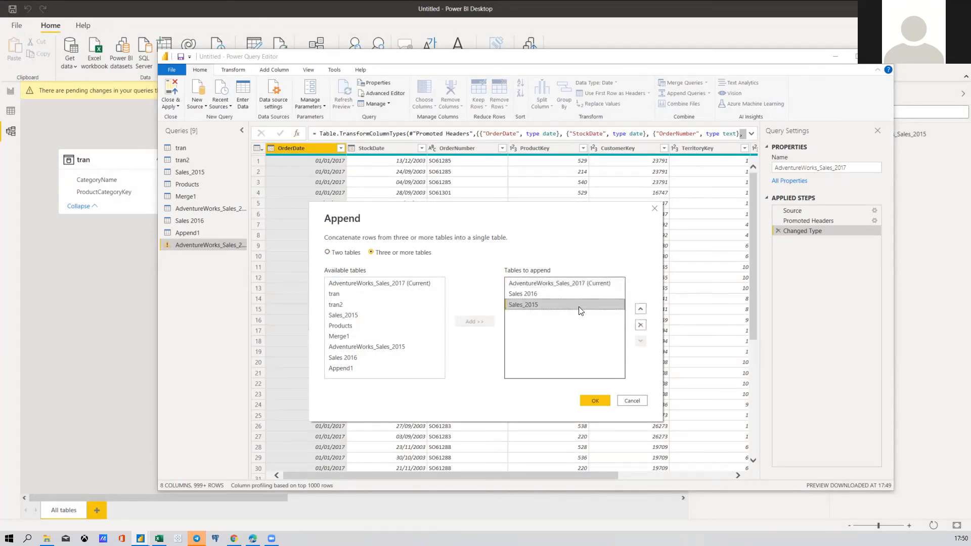
pyautogui.click(640, 309)
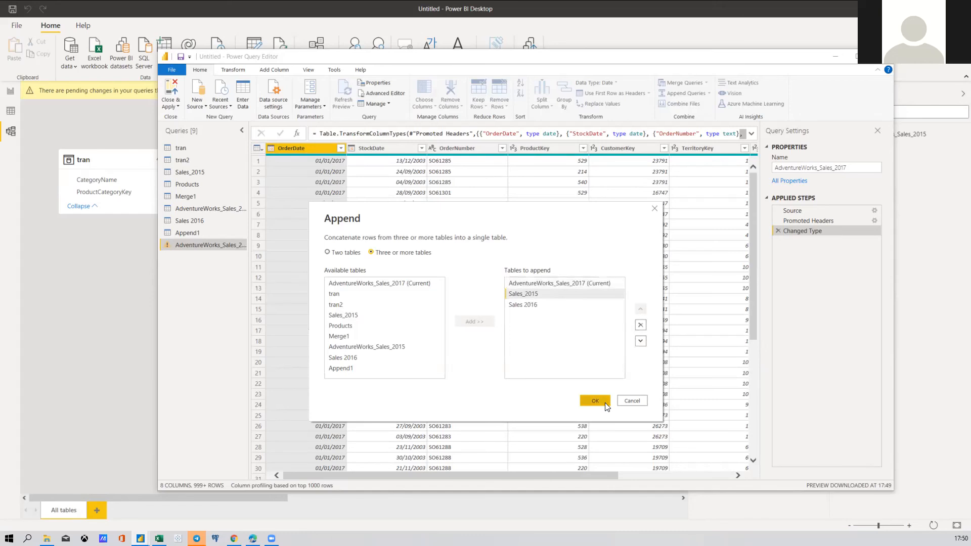
pyautogui.click(630, 404)
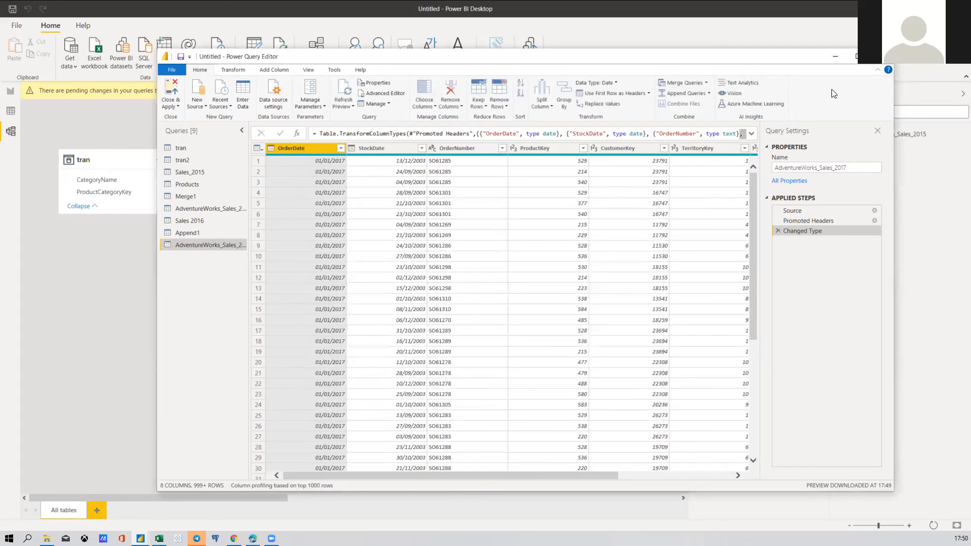
# Look over the Append1, tran and AdventureWorks_Sales_2017 queries in the Power Query Editor
pyautogui.click(880, 56)
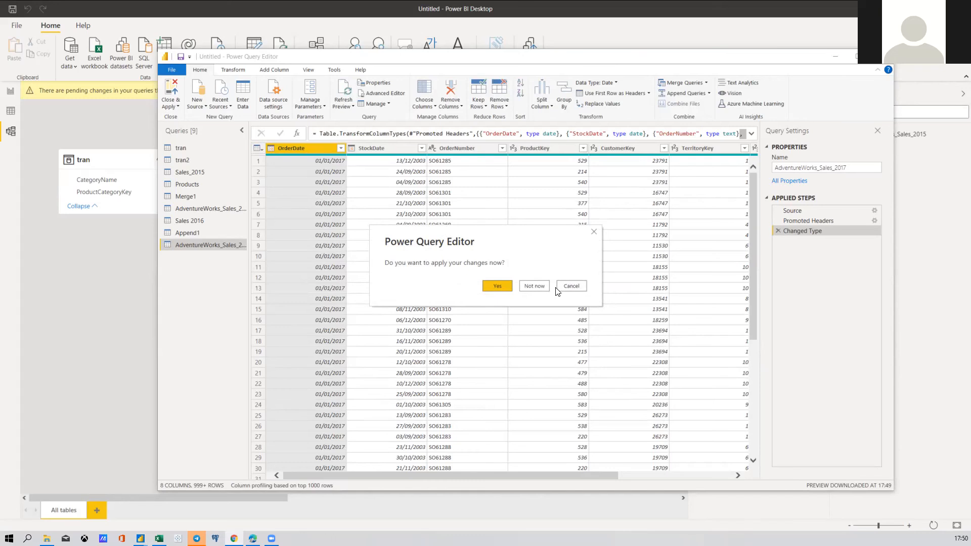
pyautogui.click(568, 286)
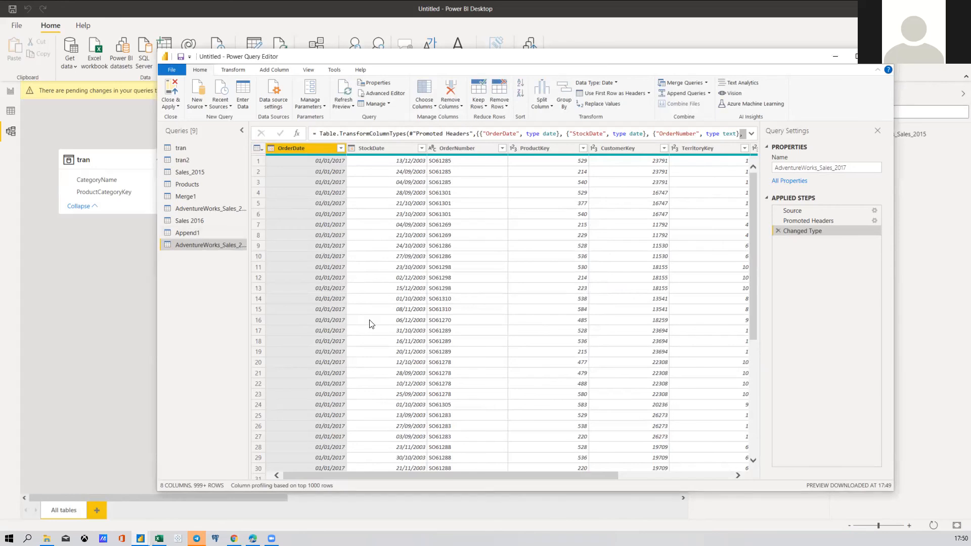
pyautogui.click(213, 234)
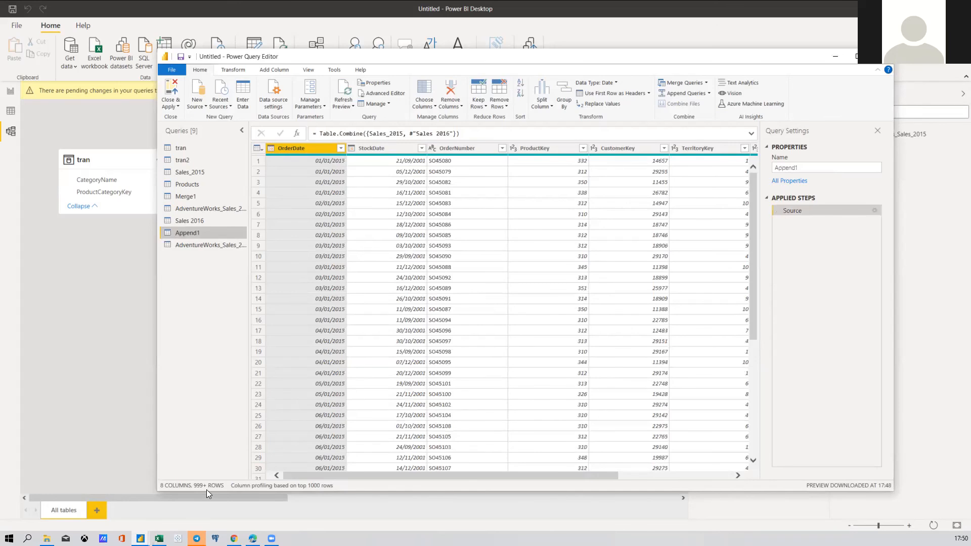
pyautogui.click(196, 148)
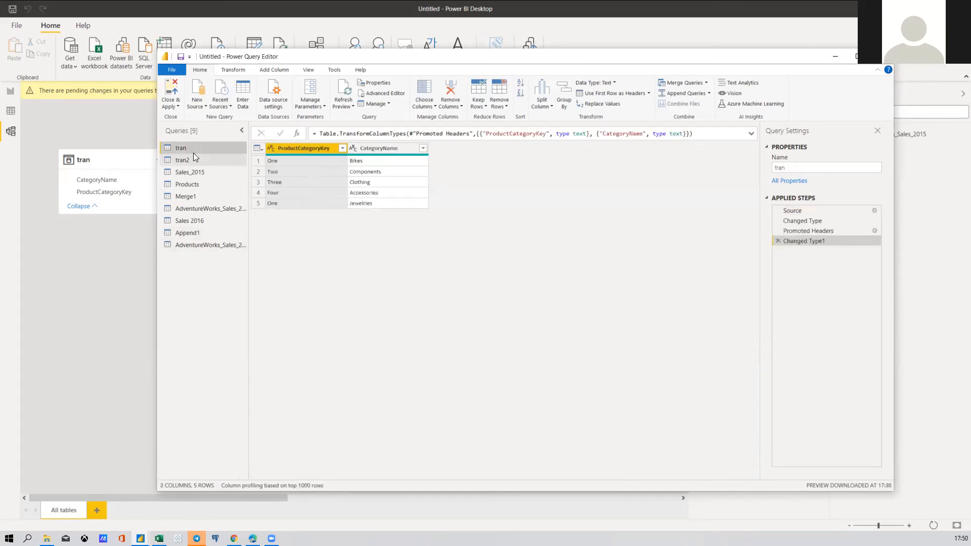
pyautogui.click(191, 248)
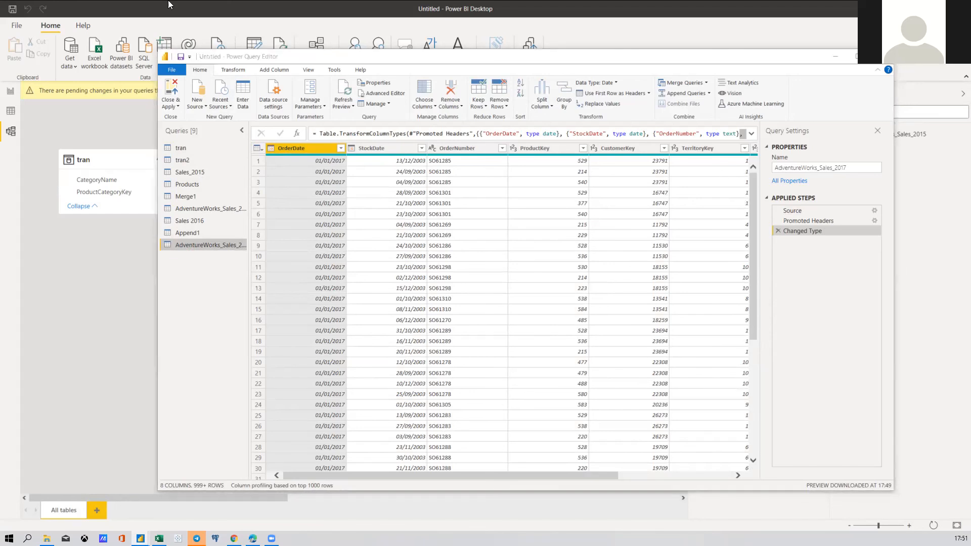
# Close the Power Query Editor without applying the changes and dismiss the pending-changes notice
pyautogui.click(881, 56)
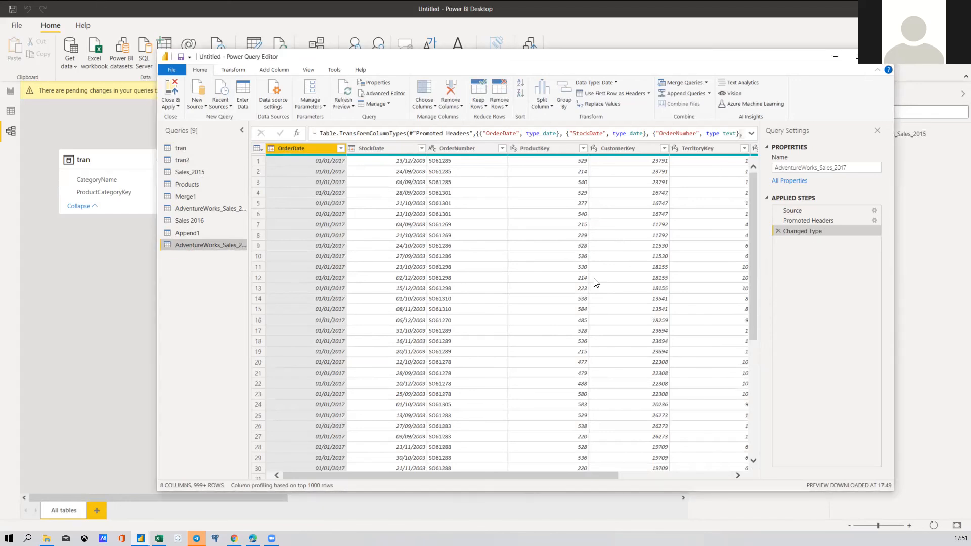
pyautogui.click(538, 287)
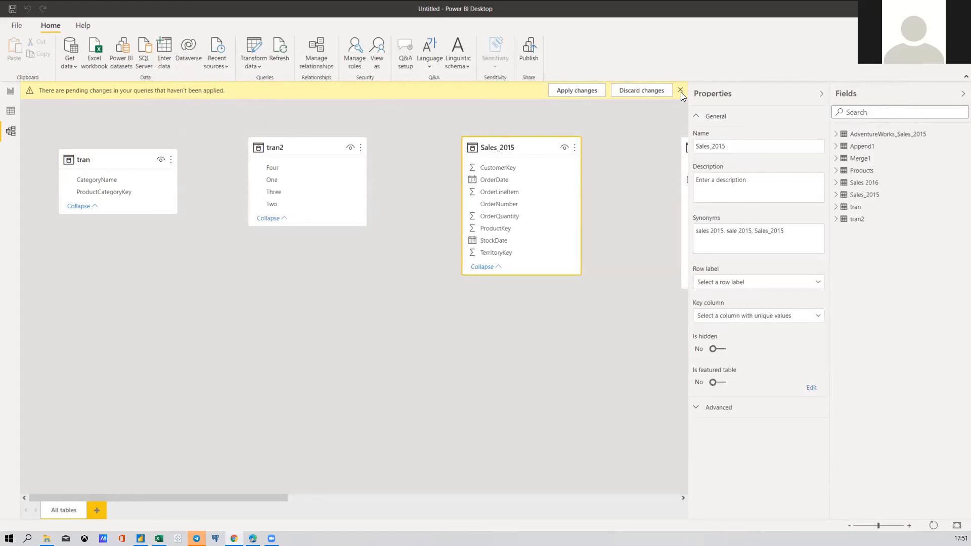
pyautogui.click(681, 92)
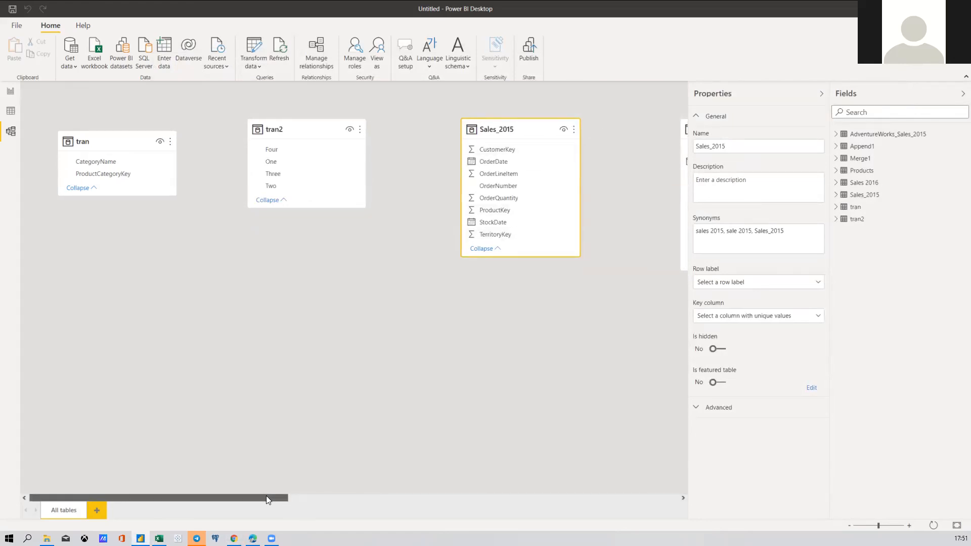
# Try to delete the Append1 table from the model diagram
pyautogui.click(850, 525)
pyautogui.click(850, 525)
pyautogui.click(850, 525)
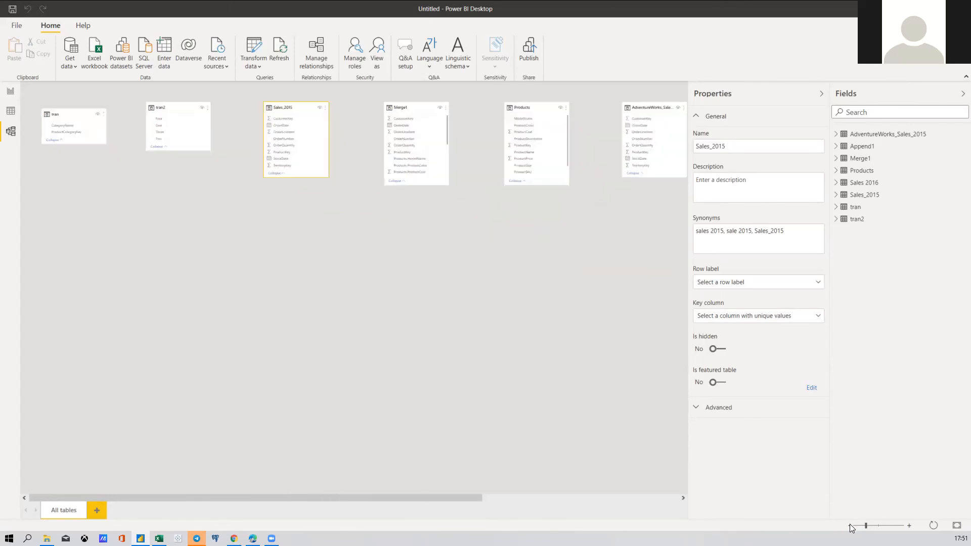
pyautogui.click(849, 525)
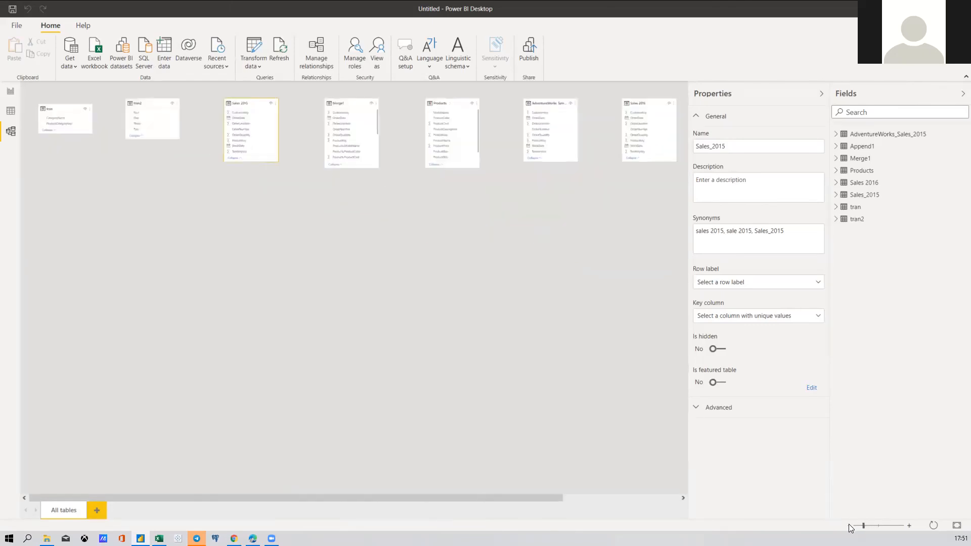
pyautogui.click(909, 526)
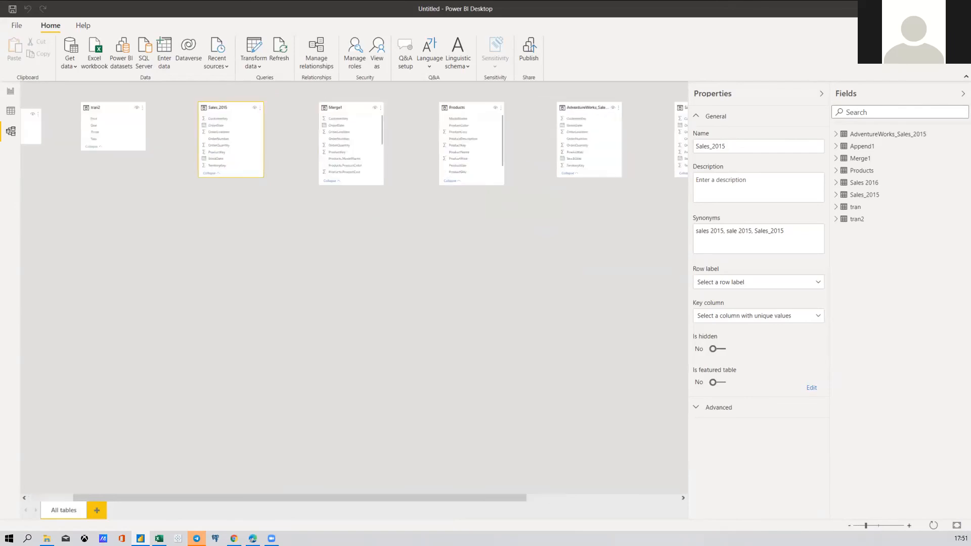
pyautogui.click(909, 526)
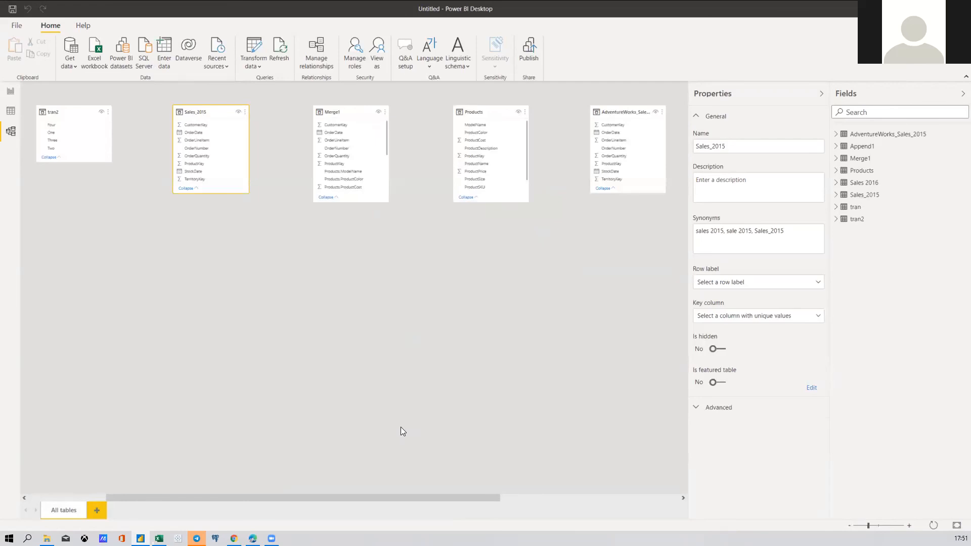
pyautogui.click(573, 498)
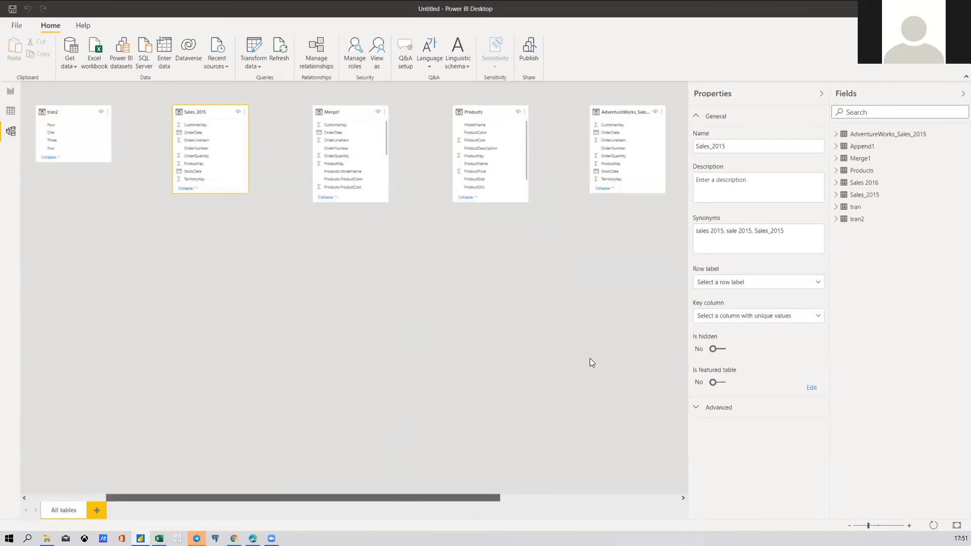
pyautogui.click(632, 113)
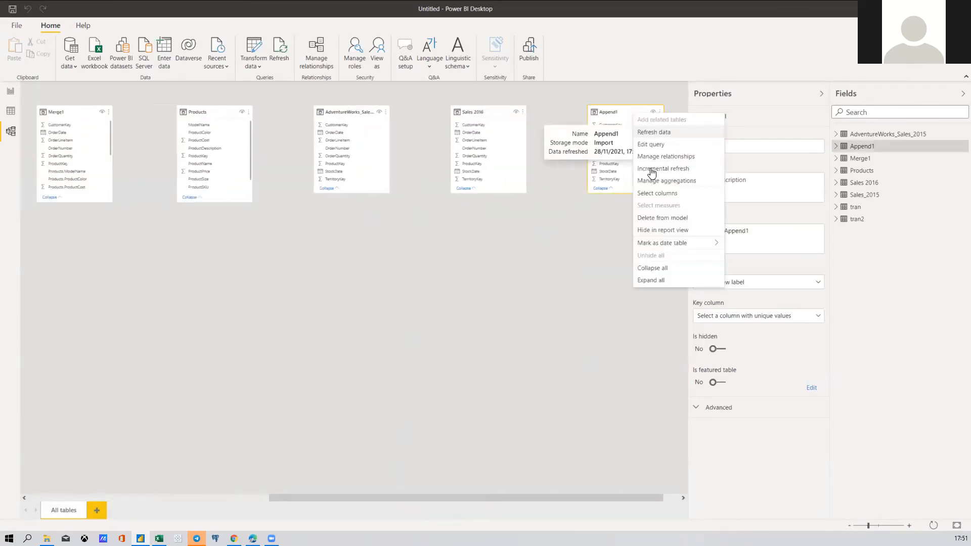
pyautogui.click(656, 218)
pyautogui.click(571, 291)
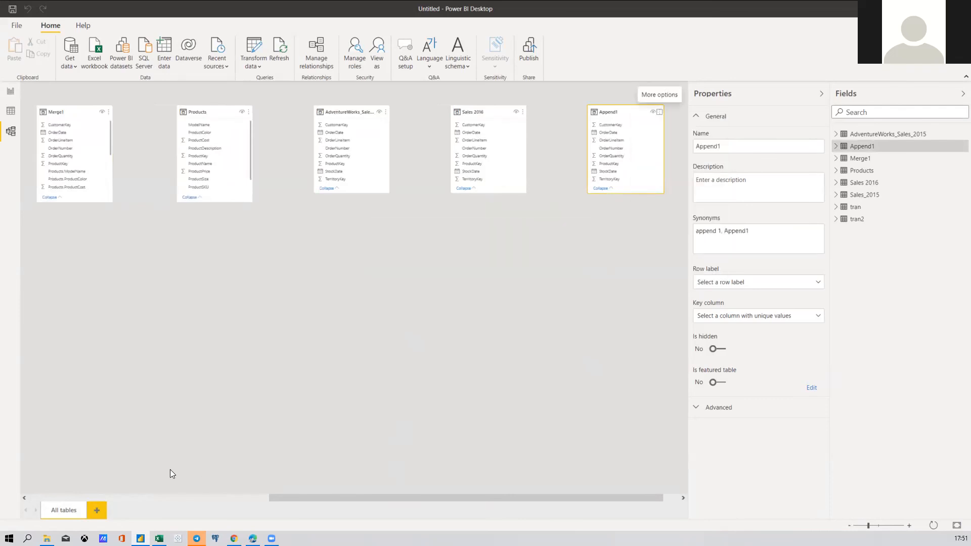
# Discard the pending query changes for AdventureWorks_Sales_2017
pyautogui.moveTo(335, 499); pyautogui.dragTo(352, 500)
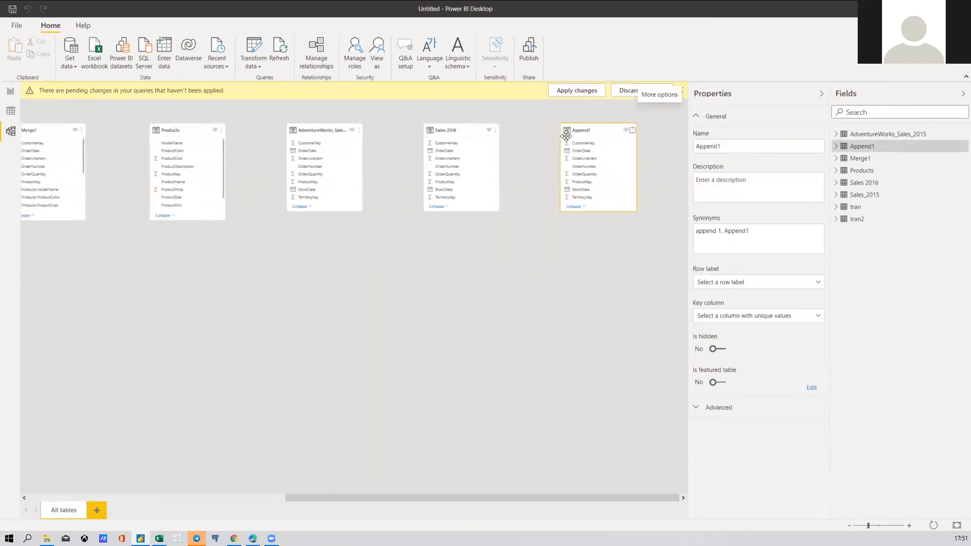
pyautogui.click(618, 91)
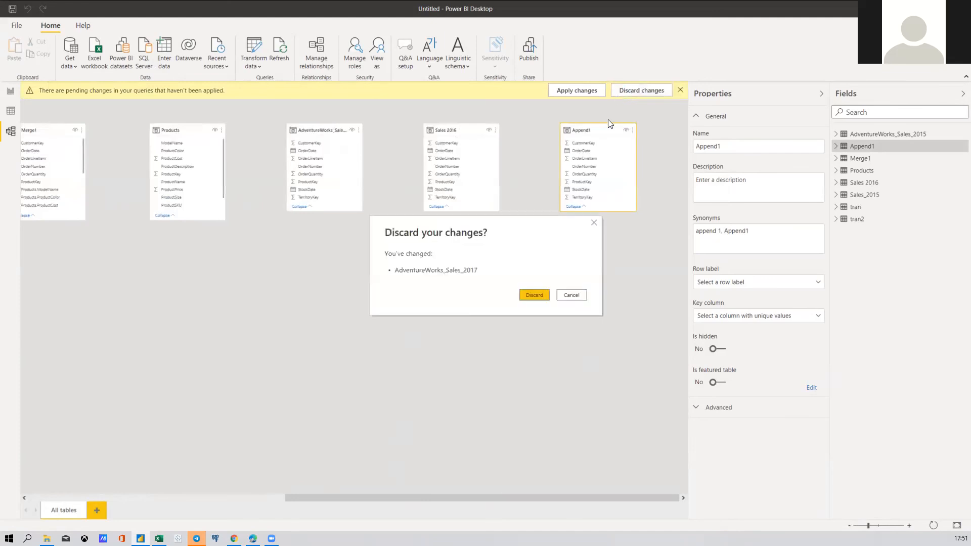
pyautogui.click(532, 298)
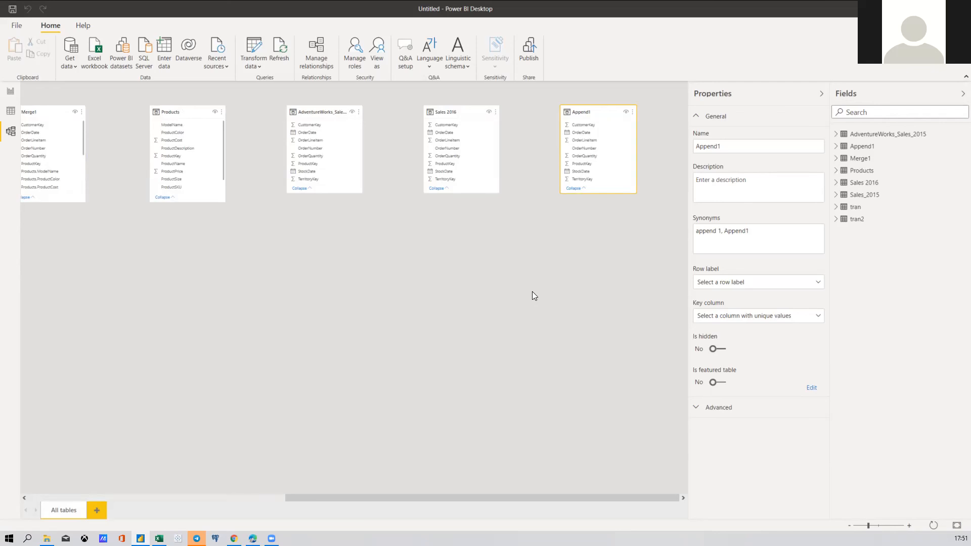
# Delete the Append1 table from the model and confirm the deletion
pyautogui.click(632, 112)
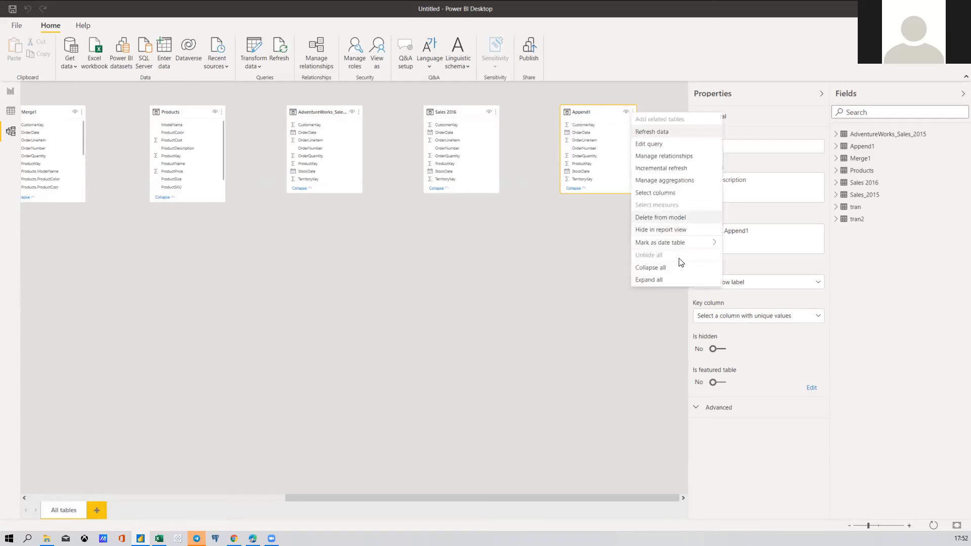
pyautogui.click(585, 219)
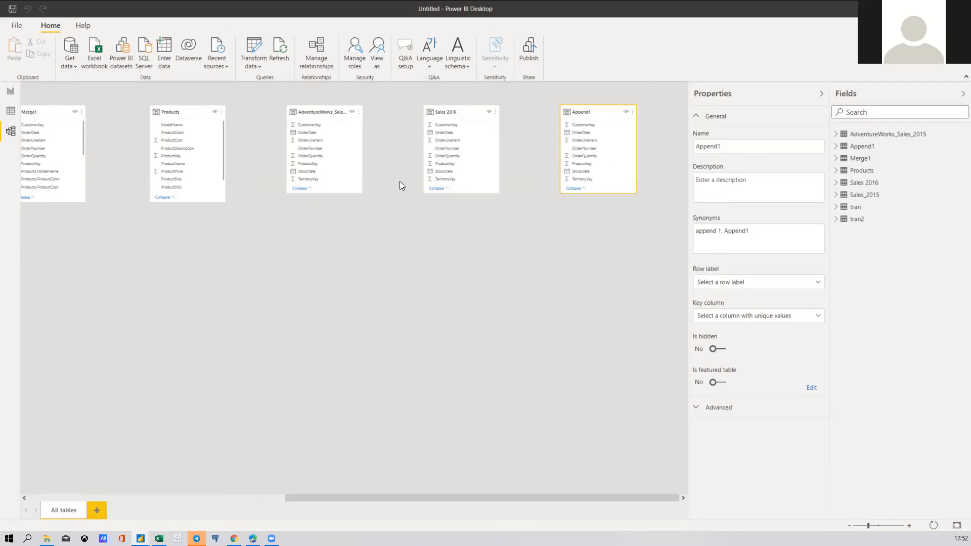
pyautogui.press('Delete')
pyautogui.click(499, 302)
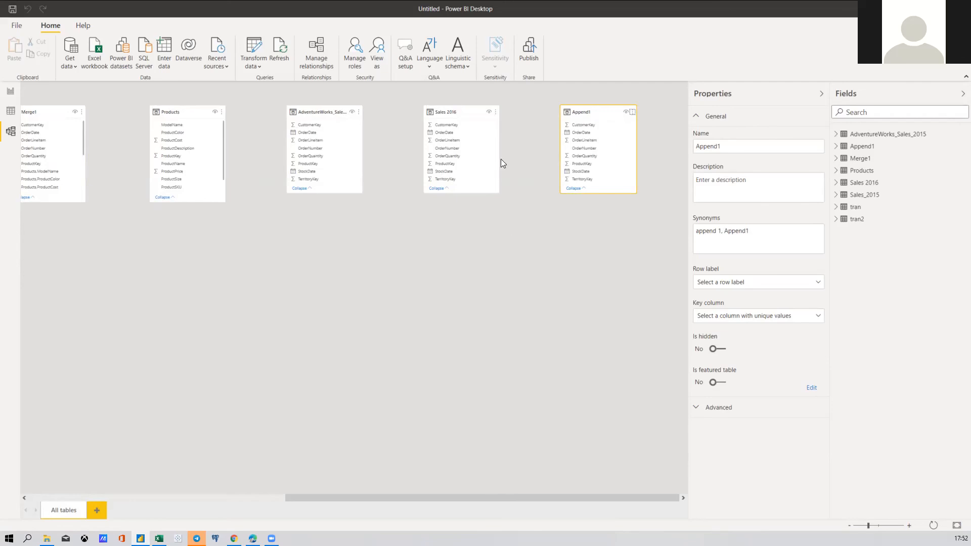
# Delete the AdventureWorks_Sales_2015 table from the model and confirm the deletion
pyautogui.rightClick(495, 116)
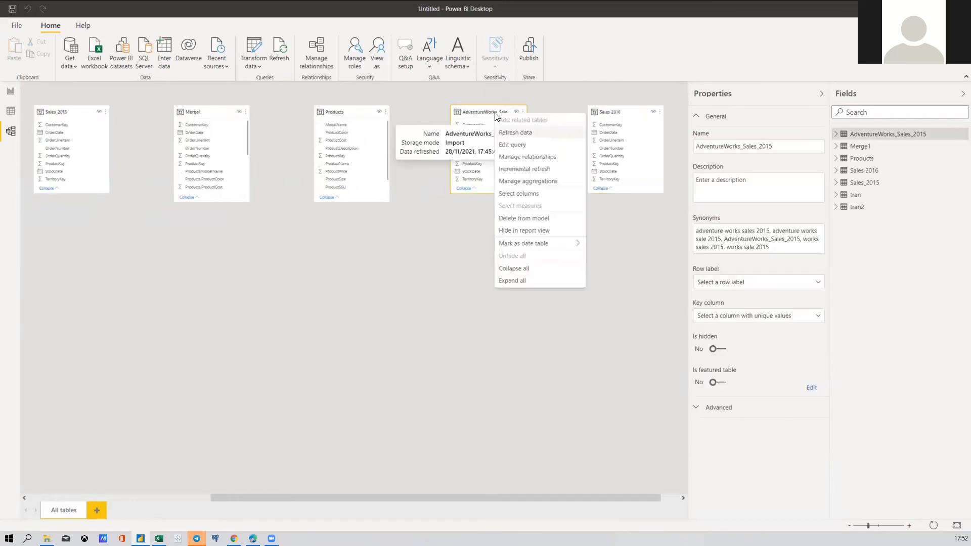
pyautogui.click(436, 287)
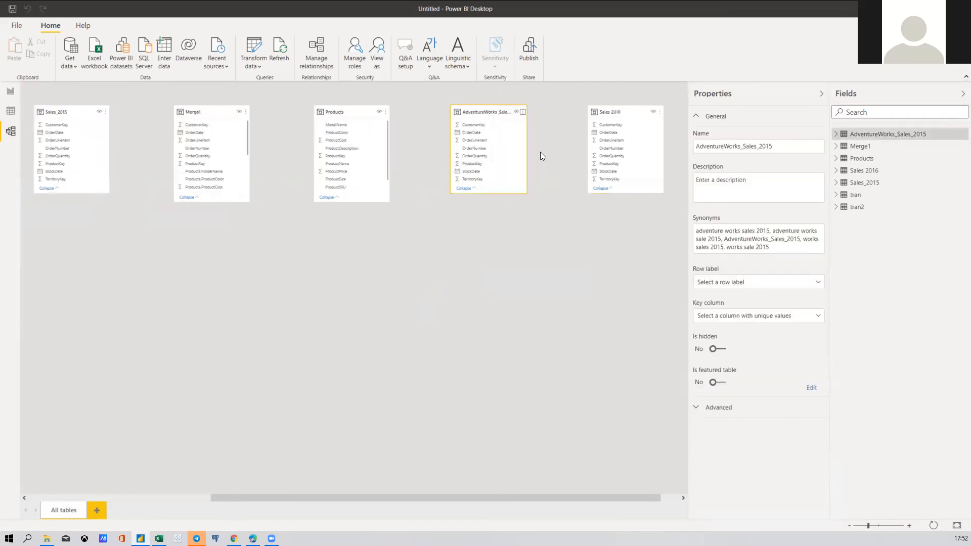
pyautogui.click(523, 112)
pyautogui.click(548, 219)
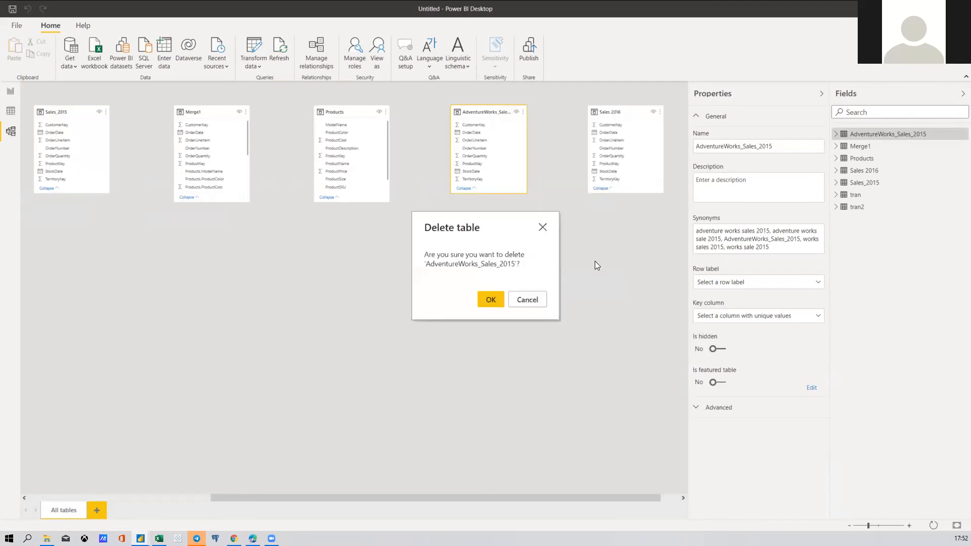
pyautogui.click(500, 303)
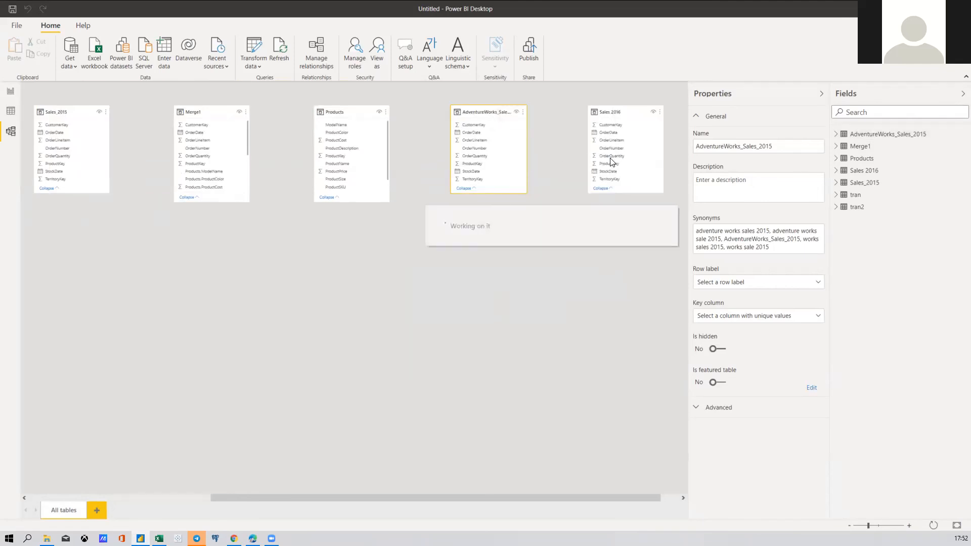
# Delete the Sales 2016 table from the model and confirm the deletion
pyautogui.click(660, 112)
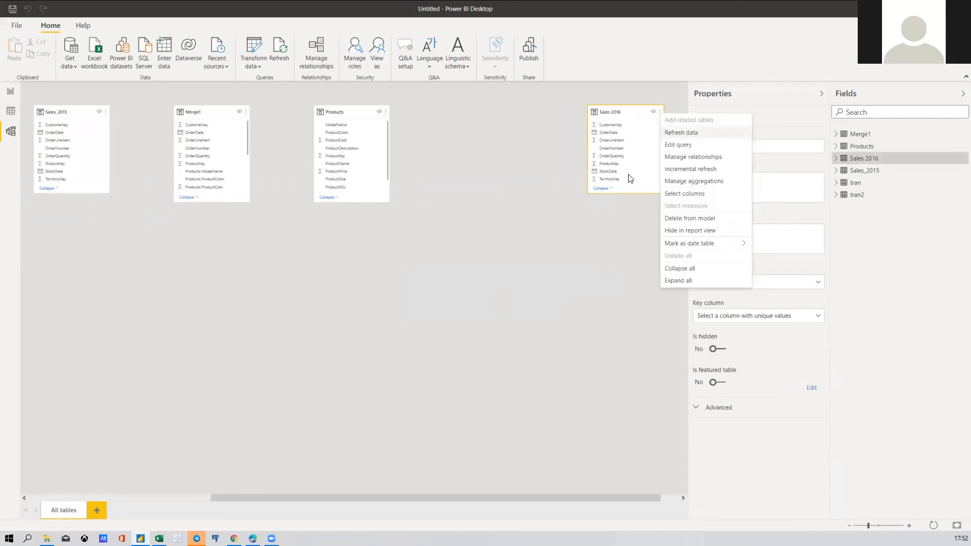
pyautogui.click(697, 218)
pyautogui.click(490, 302)
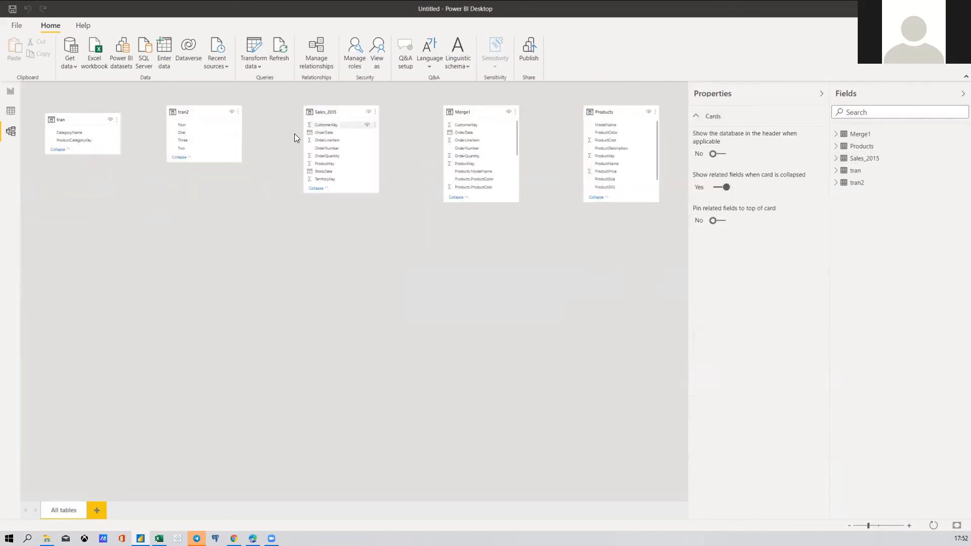
# Delete the Sales_2015 table from the model and confirm the deletion
pyautogui.click(374, 112)
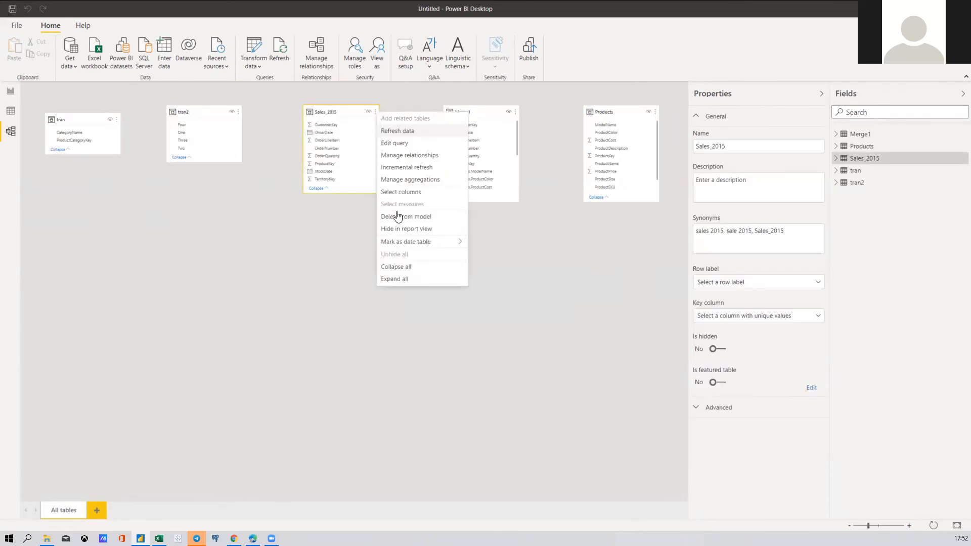
pyautogui.click(445, 216)
pyautogui.click(494, 296)
pyautogui.click(532, 307)
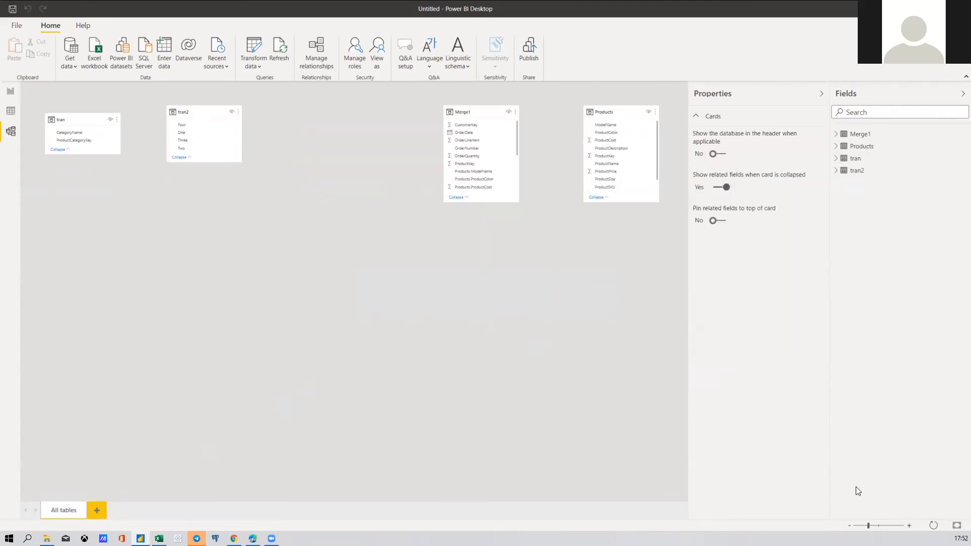
pyautogui.scroll(2, 534, 507)
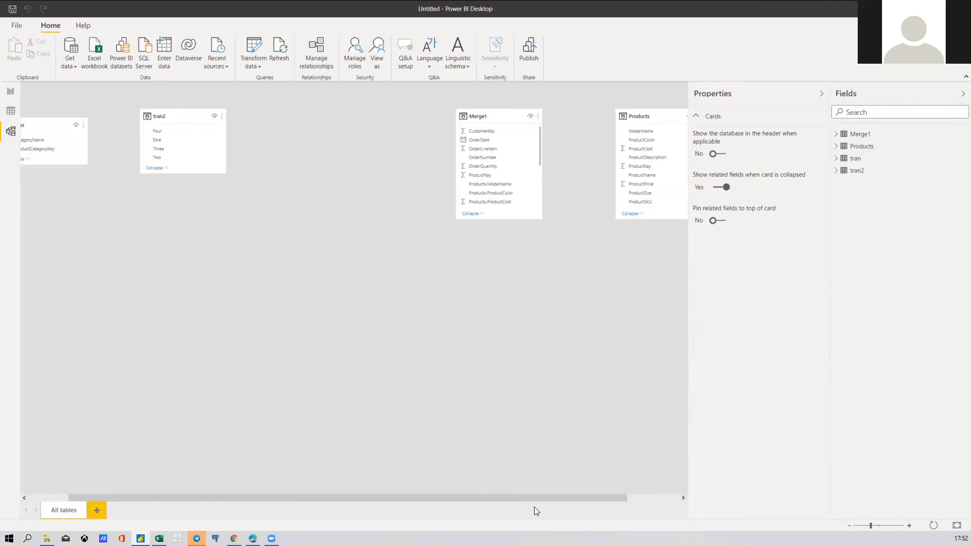
pyautogui.moveTo(521, 497); pyautogui.dragTo(622, 498)
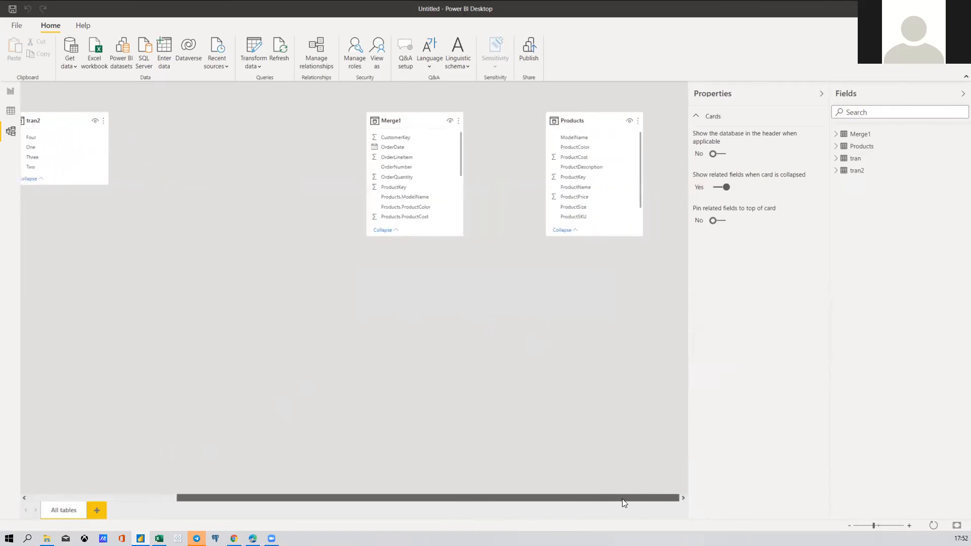
pyautogui.moveTo(485, 507); pyautogui.dragTo(397, 508)
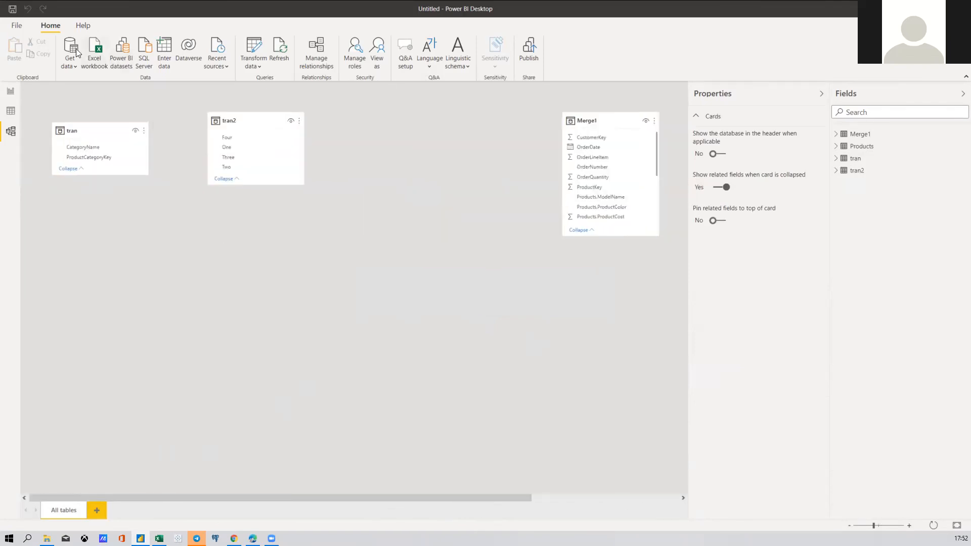
pyautogui.click(75, 69)
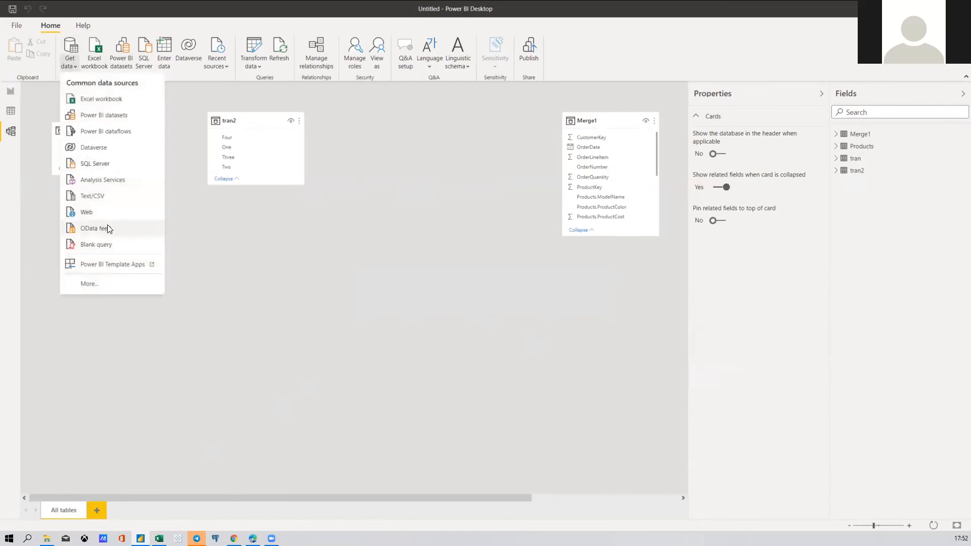
pyautogui.click(277, 333)
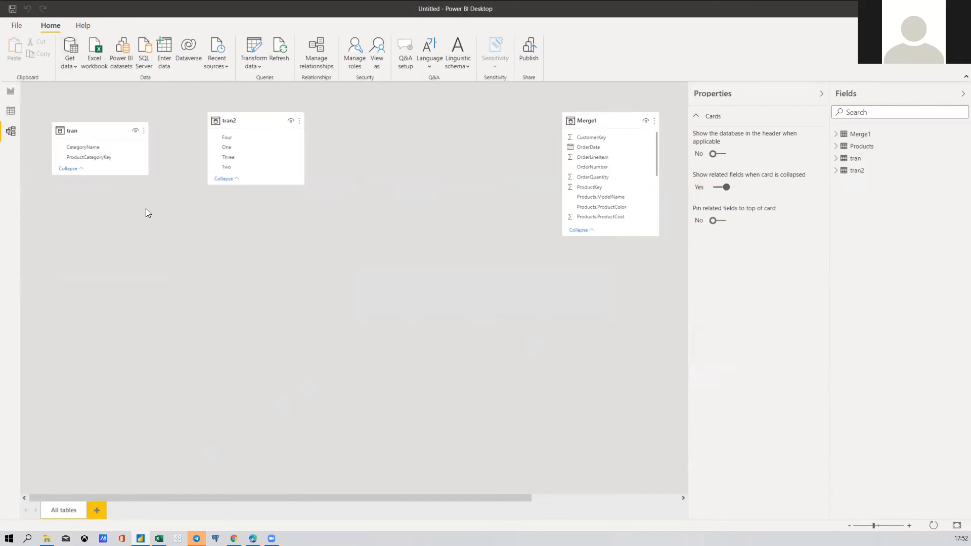
pyautogui.click(76, 53)
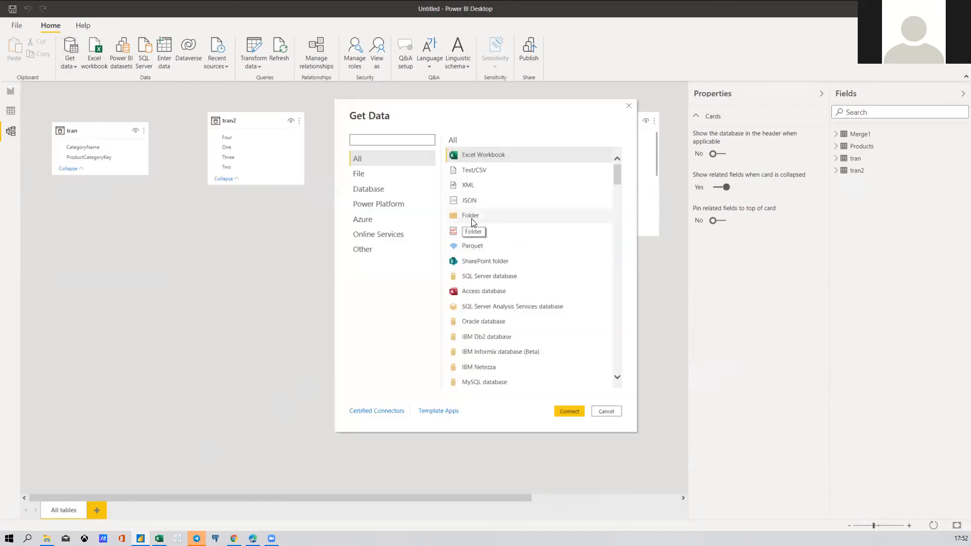
pyautogui.click(606, 412)
pyautogui.click(47, 538)
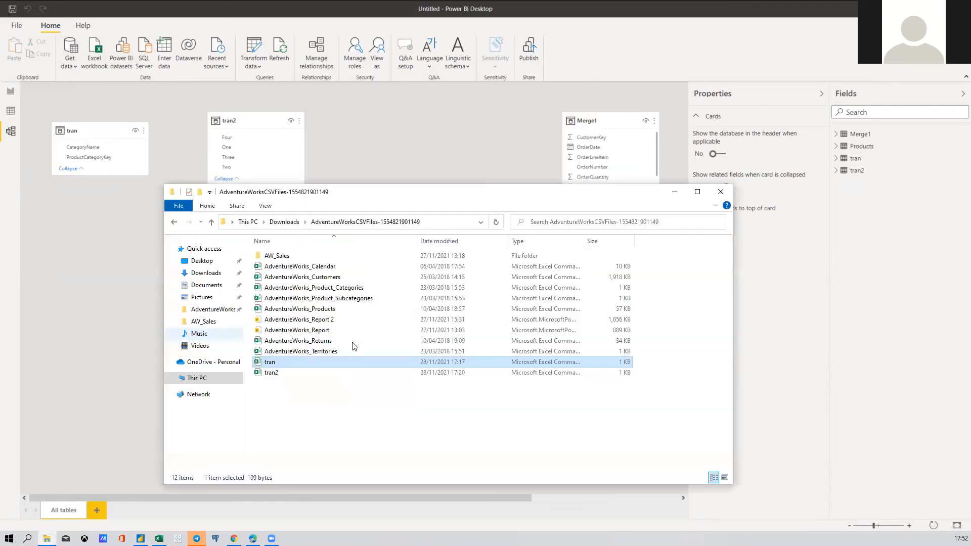
pyautogui.doubleClick(283, 256)
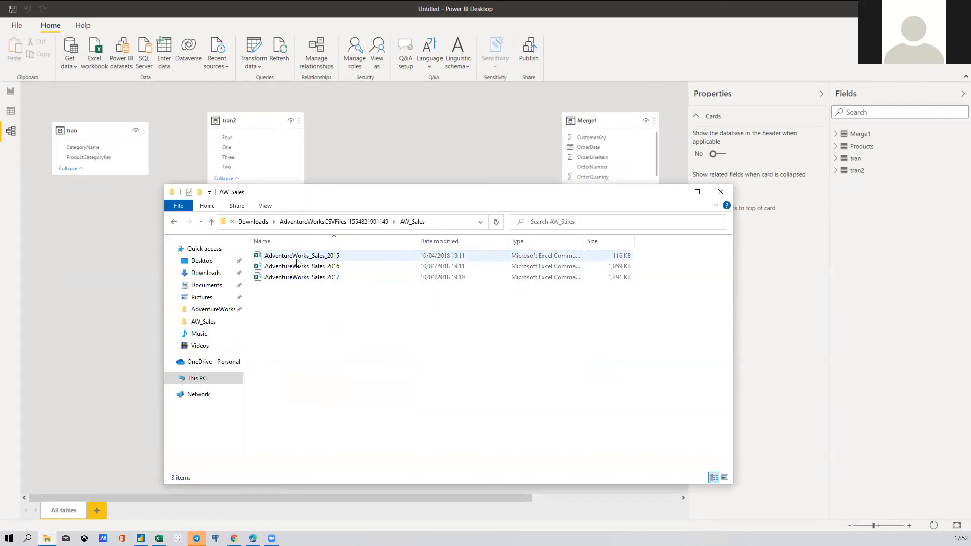
pyautogui.click(174, 222)
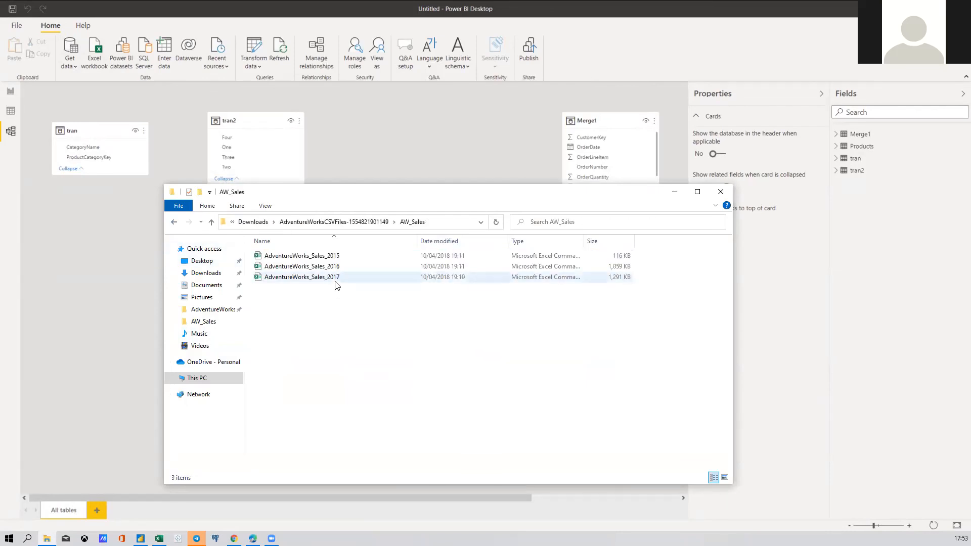
pyautogui.click(337, 285)
pyautogui.hotkey('alt', 'Up')
pyautogui.click(330, 396)
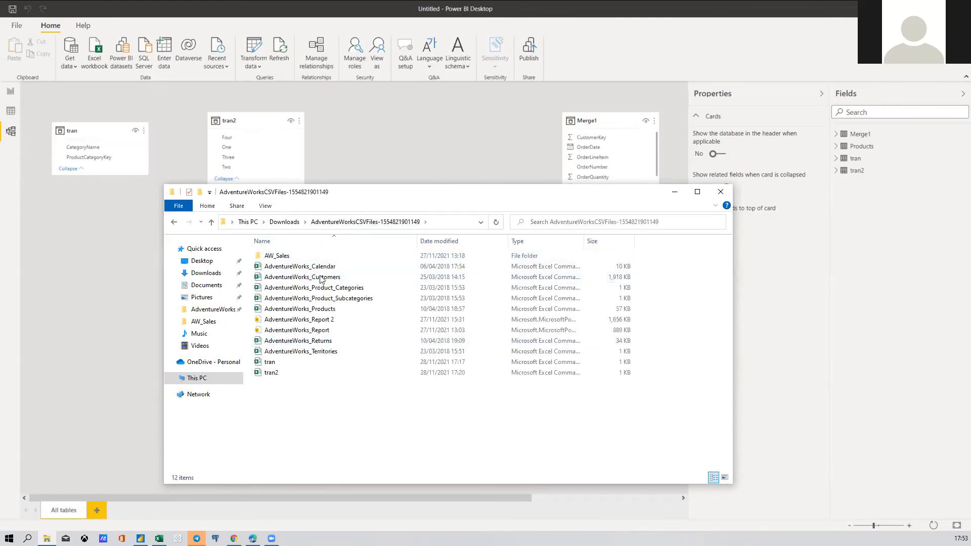
pyautogui.hotkey('ctrl', 'v')
pyautogui.click(339, 257)
pyautogui.doubleClick(339, 256)
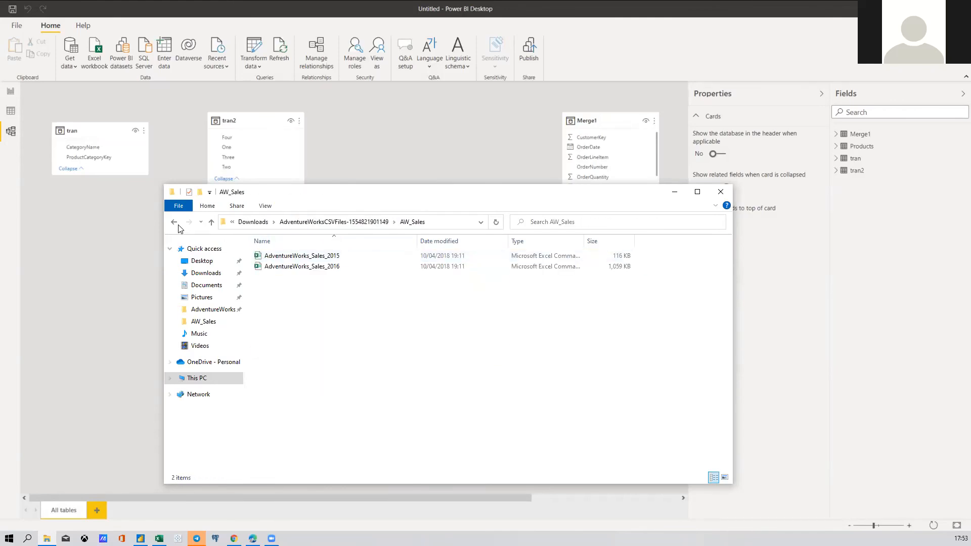
pyautogui.click(174, 222)
pyautogui.click(670, 195)
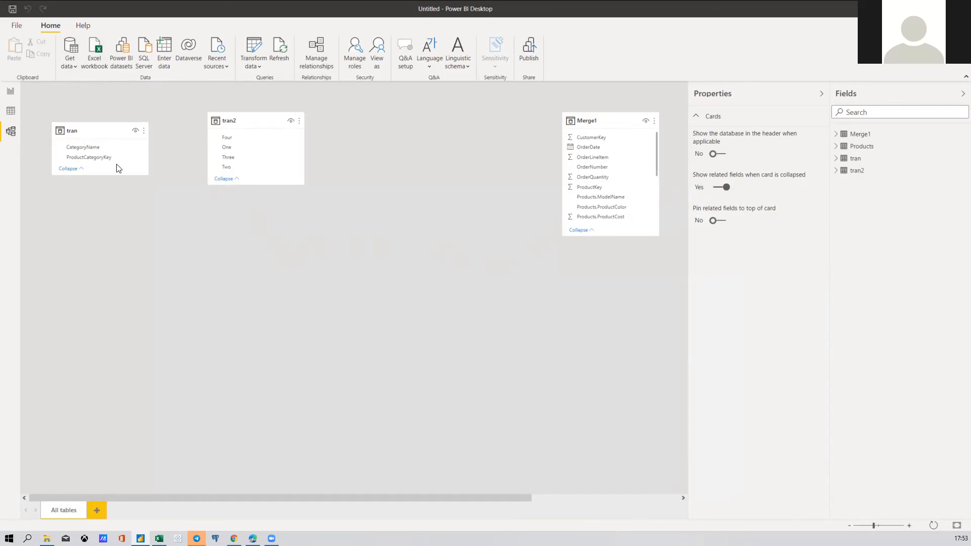
# In Power BI Desktop, connect to the AW_Sales folder under Downloads as a Folder source and open it for transforming
pyautogui.click(70, 61)
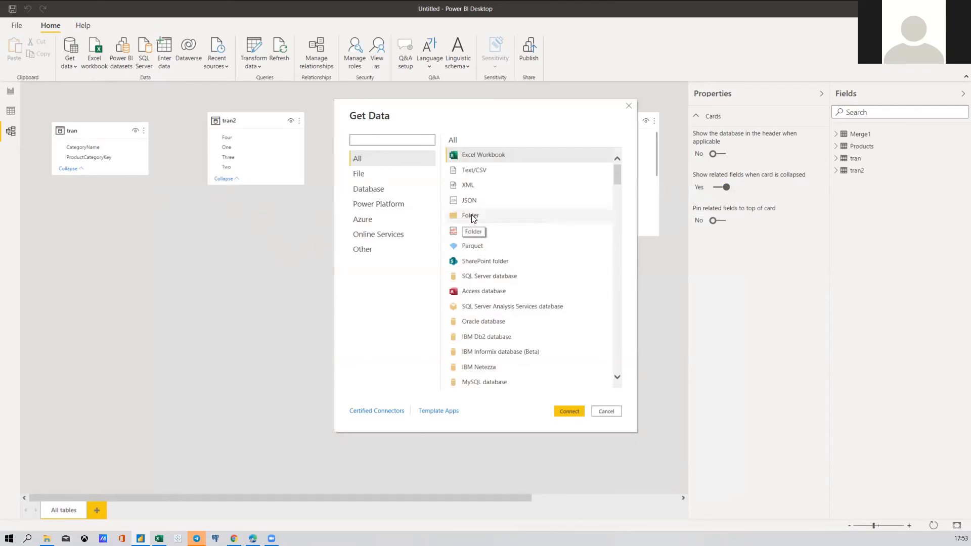
pyautogui.press('Escape')
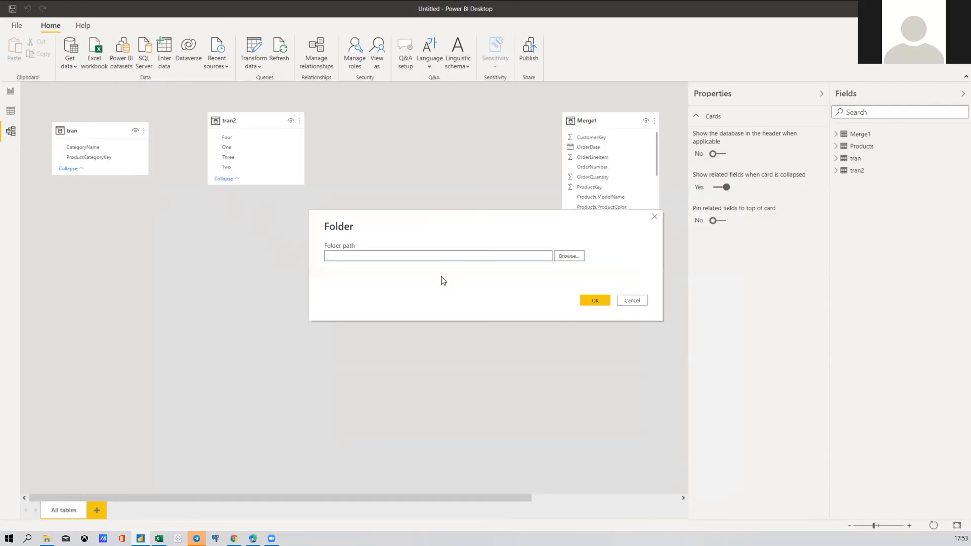
pyautogui.click(578, 254)
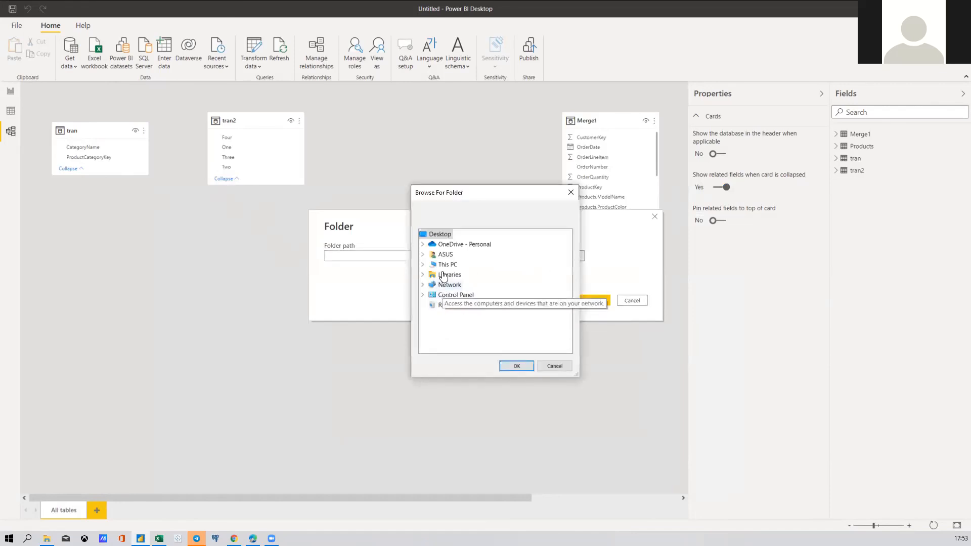
pyautogui.doubleClick(445, 265)
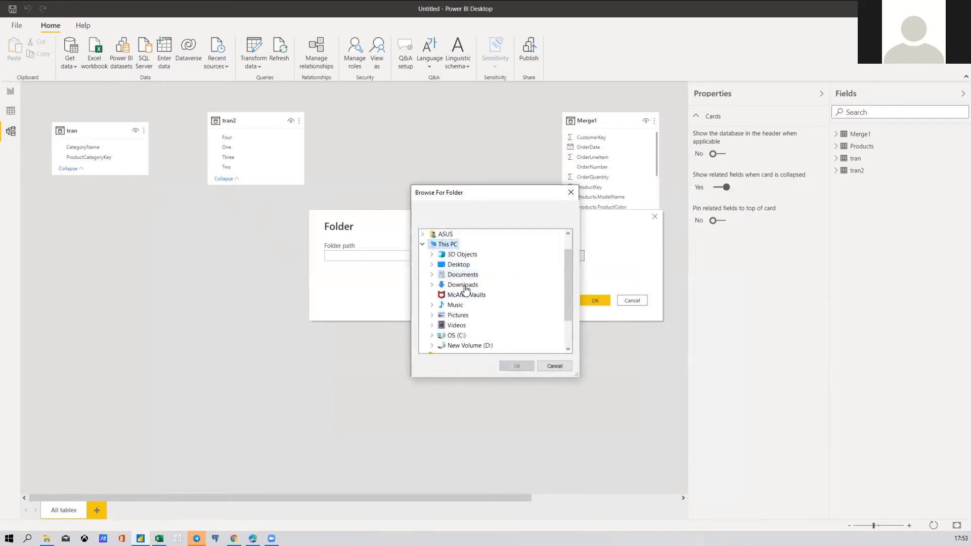
pyautogui.doubleClick(464, 286)
pyautogui.doubleClick(473, 296)
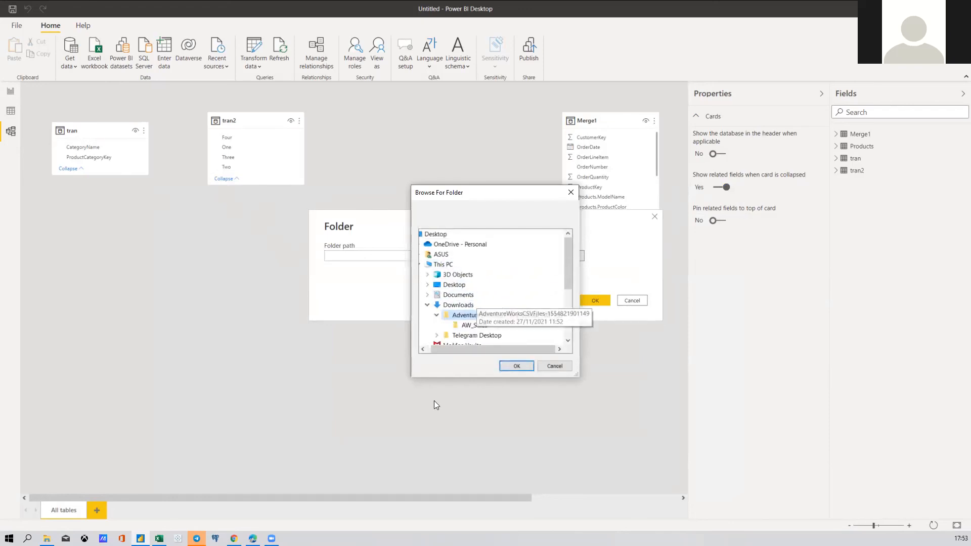
pyautogui.click(467, 327)
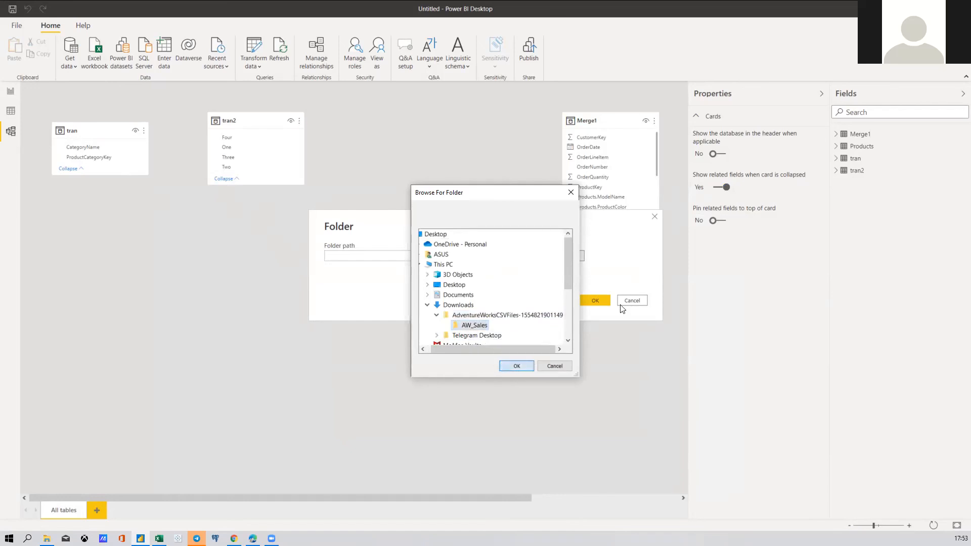
pyautogui.click(588, 302)
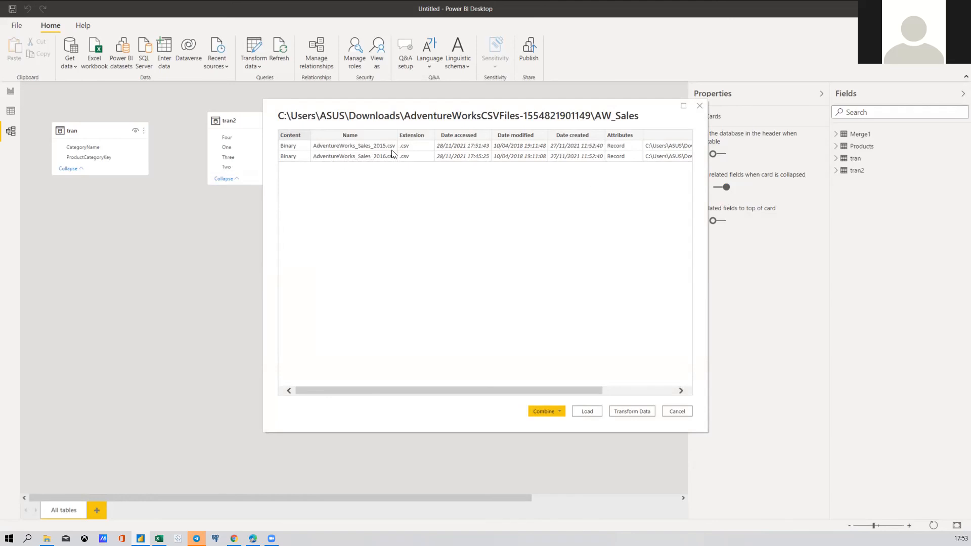
pyautogui.click(630, 412)
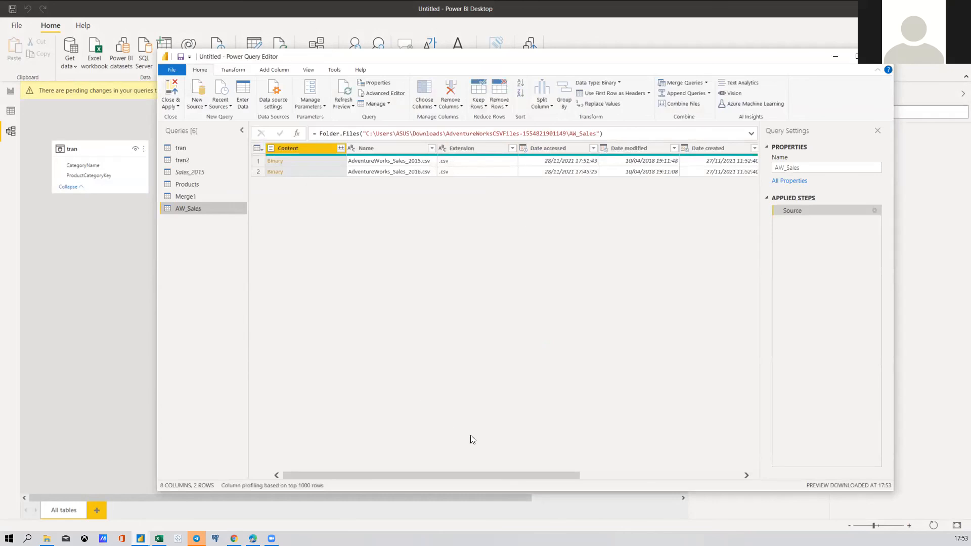
# Combine the files from the Content column of the AW_Sales query, using the first file as the sample and comma as delimiter
pyautogui.moveTo(428, 477); pyautogui.dragTo(645, 472)
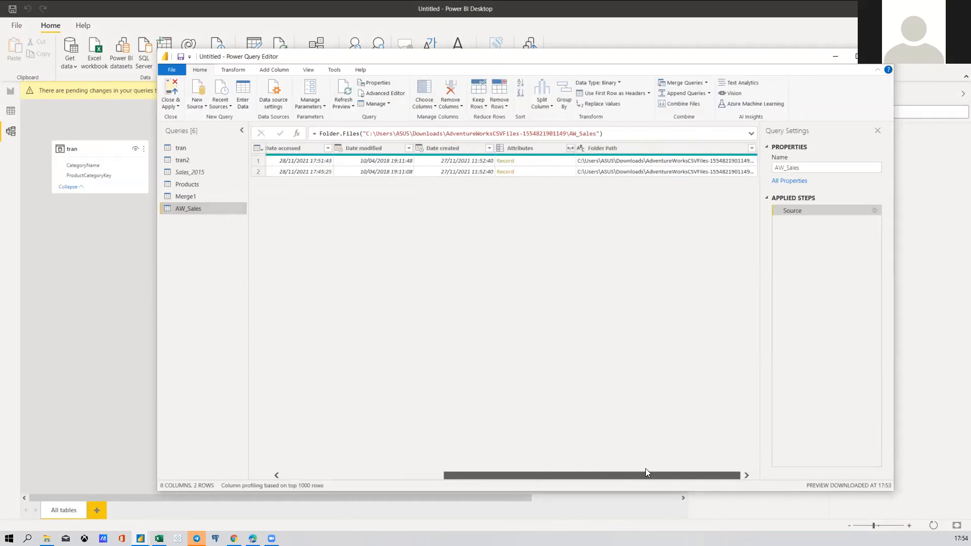
pyautogui.moveTo(546, 481); pyautogui.dragTo(379, 390)
pyautogui.click(341, 148)
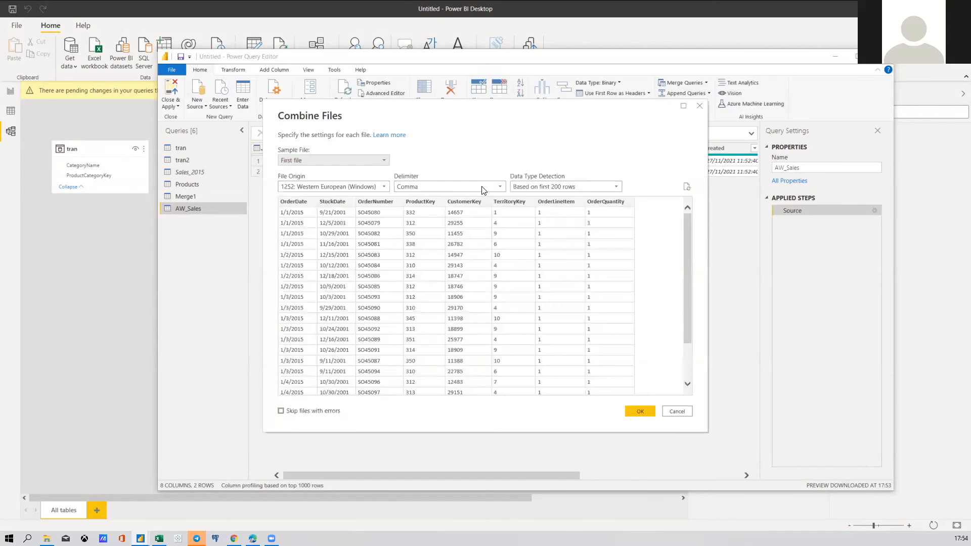
pyautogui.click(353, 160)
pyautogui.click(353, 159)
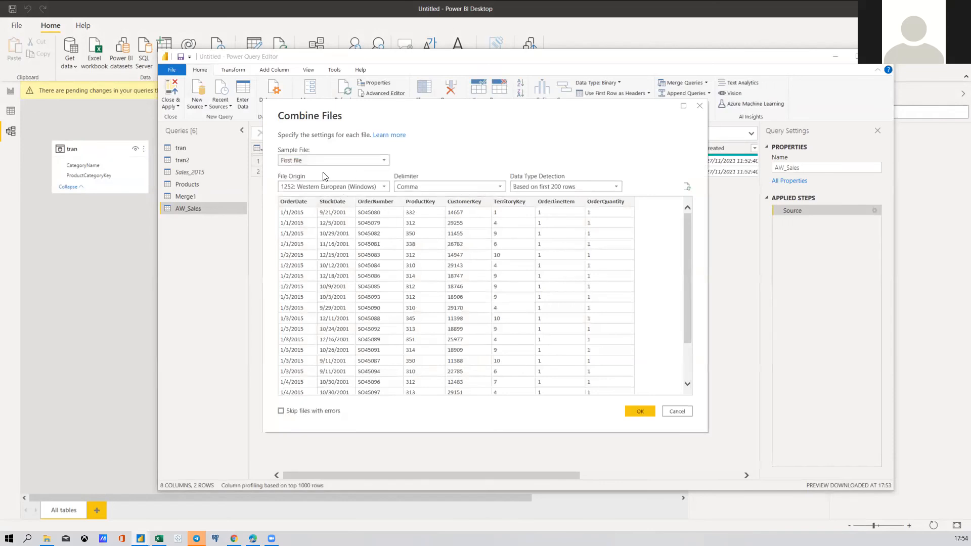
pyautogui.click(642, 411)
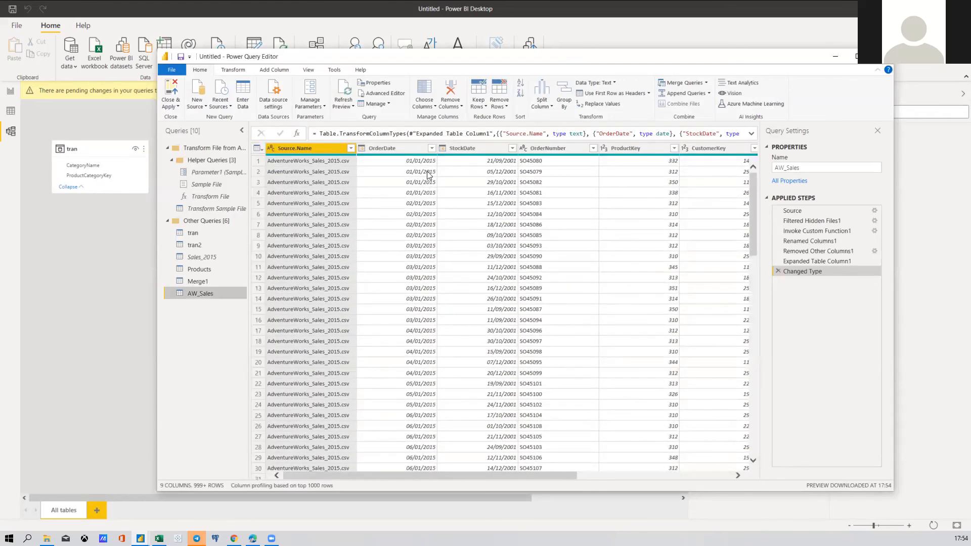
# Examine the full list of OrderDate values in the combined AW_Sales query for the years covered, without applying a filter
pyautogui.click(431, 147)
pyautogui.scroll(-8, 370, 325)
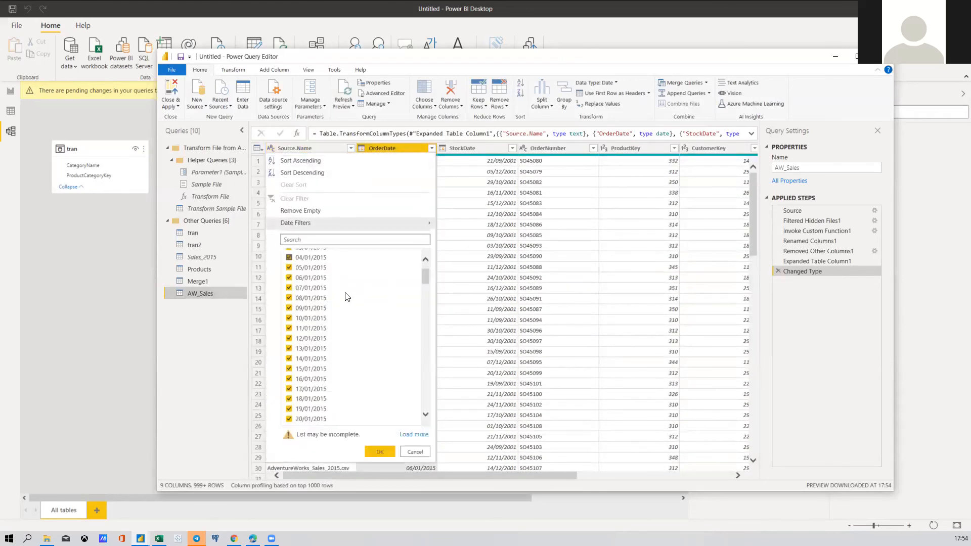
pyautogui.click(413, 435)
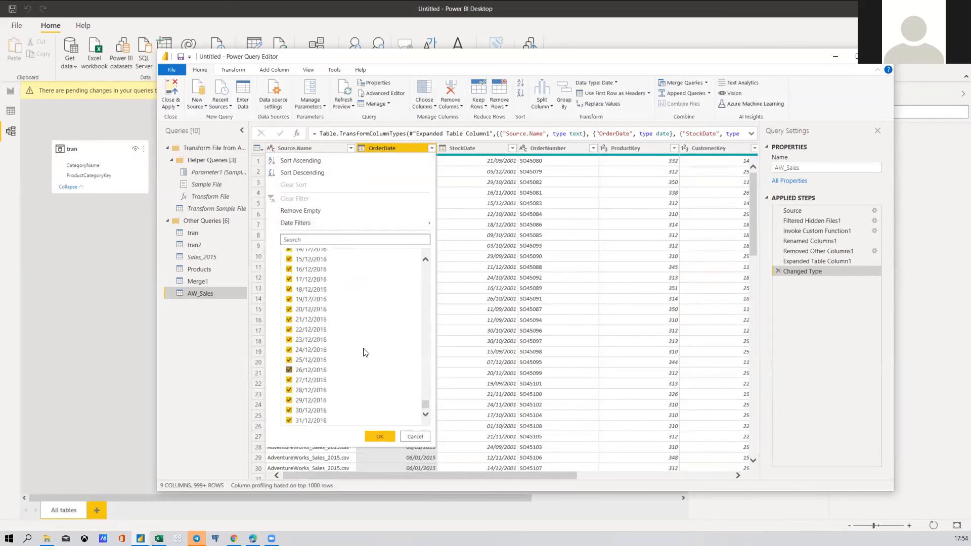
pyautogui.scroll(20, 376, 309)
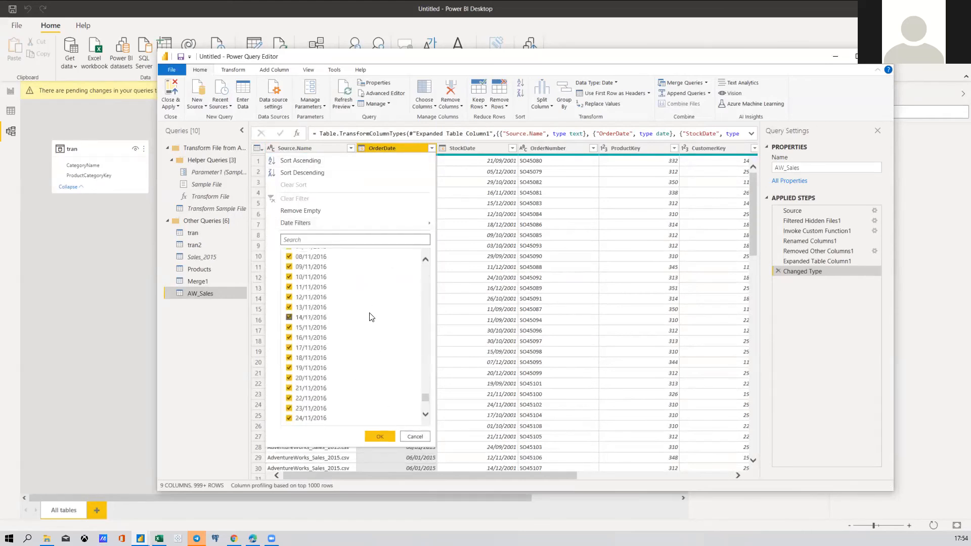
pyautogui.scroll(20, 380, 315)
pyautogui.moveTo(426, 372); pyautogui.dragTo(426, 269)
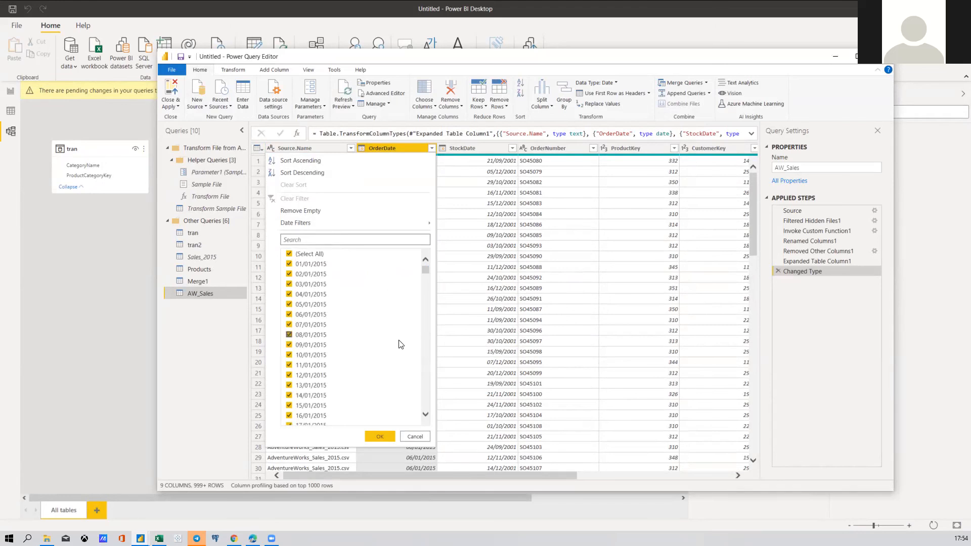
pyautogui.click(415, 434)
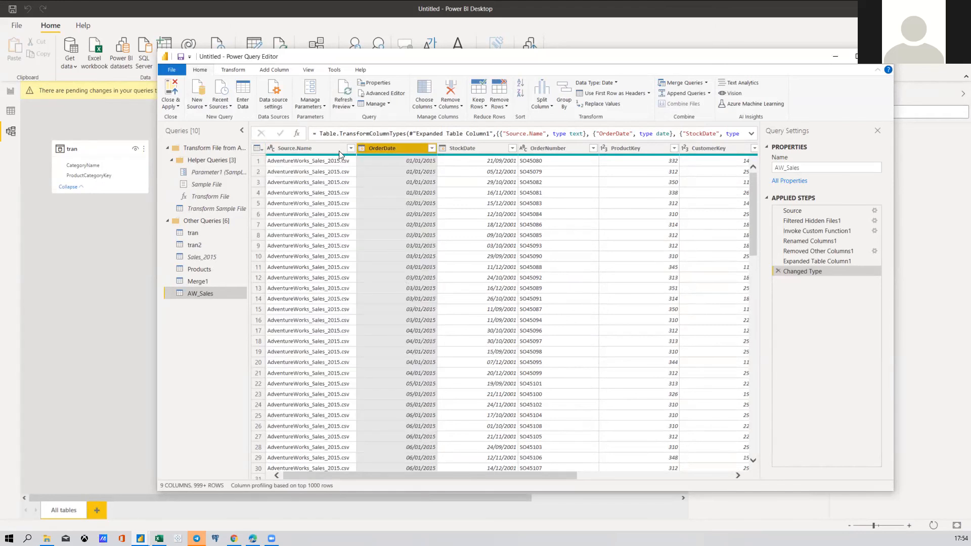
# Remove the Source.Name column from the AW_Sales query and apply the query changes to the model
pyautogui.click(313, 149)
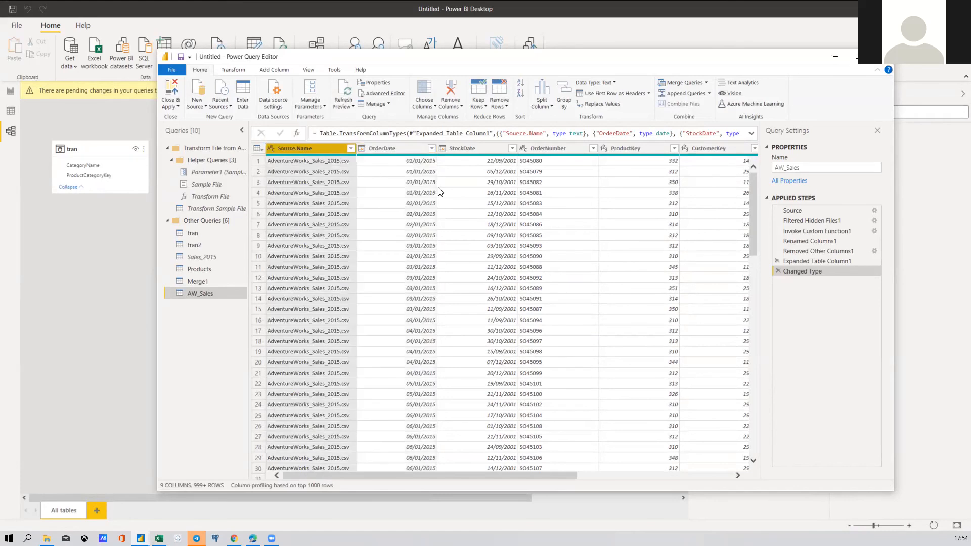
pyautogui.rightClick(309, 150)
pyautogui.click(337, 169)
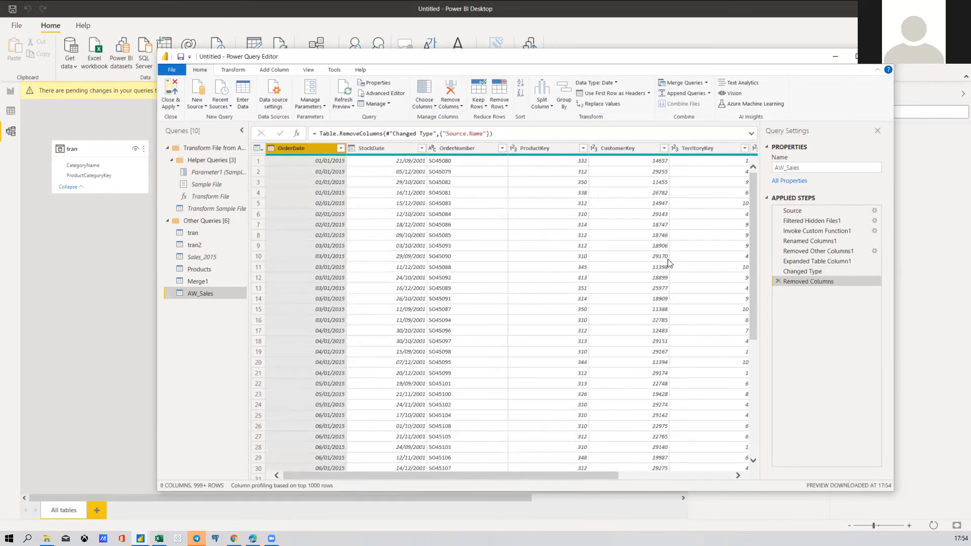
pyautogui.scroll(-2, 523, 313)
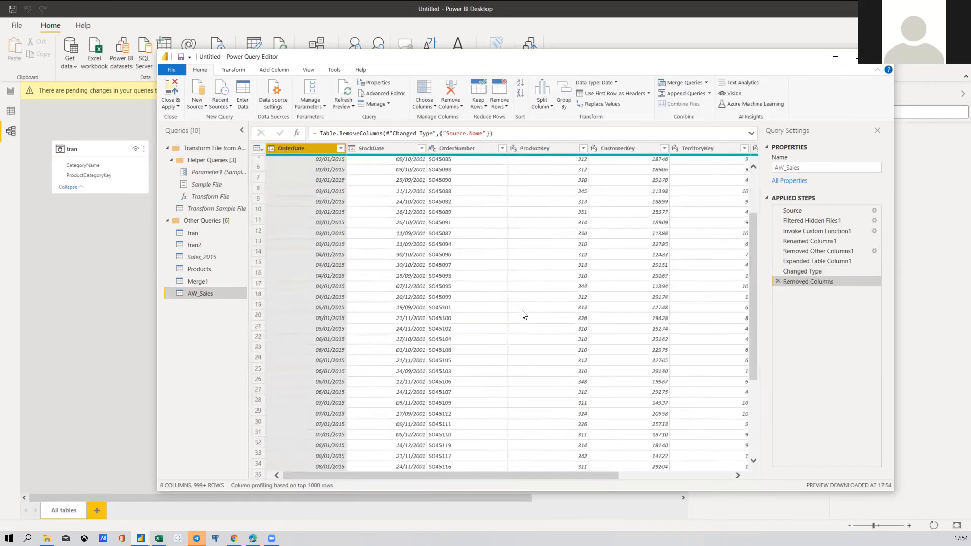
pyautogui.click(169, 87)
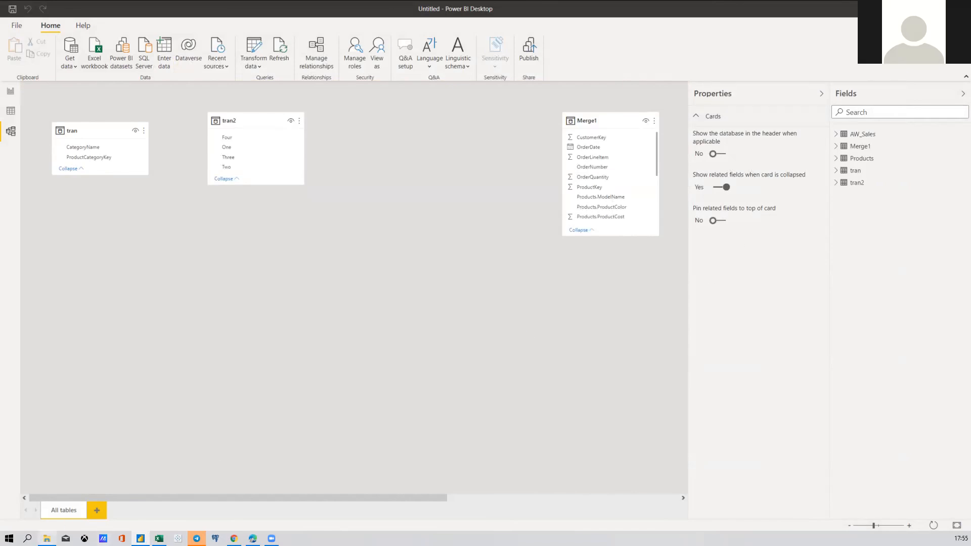
# In File Explorer, move the AdventureWorks_Sales_2017 file into the AW_Sales folder and refresh the data in Power BI Desktop
pyautogui.click(46, 539)
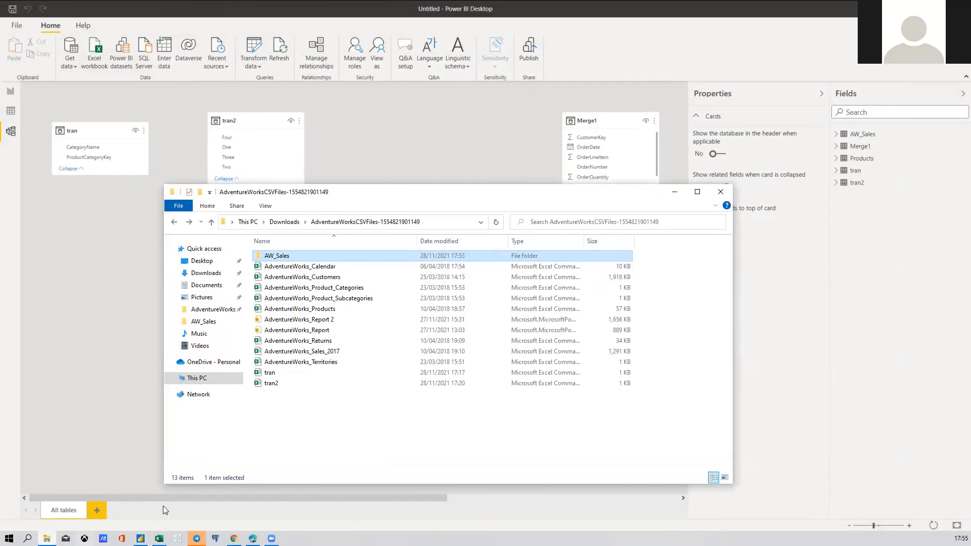
pyautogui.click(317, 352)
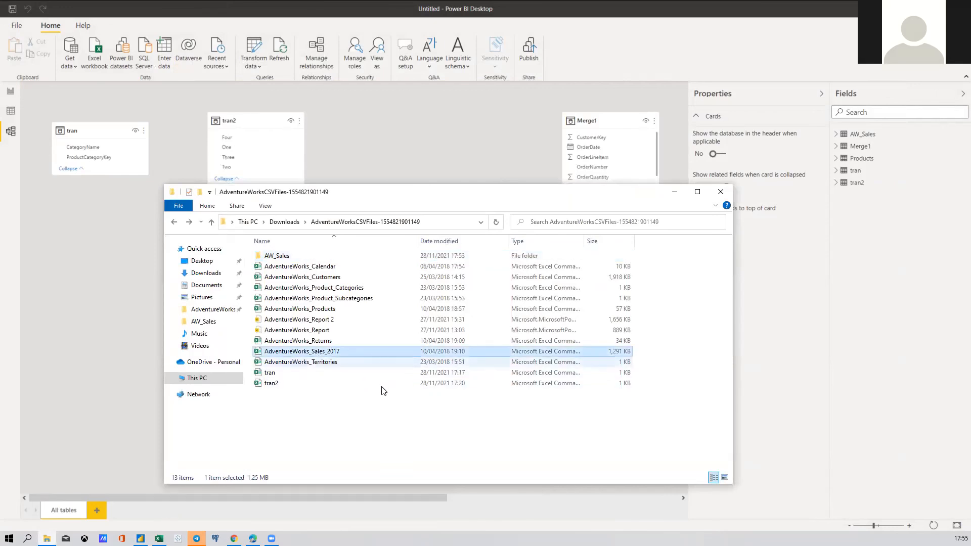
pyautogui.moveTo(312, 272); pyautogui.dragTo(311, 264)
pyautogui.doubleClick(311, 260)
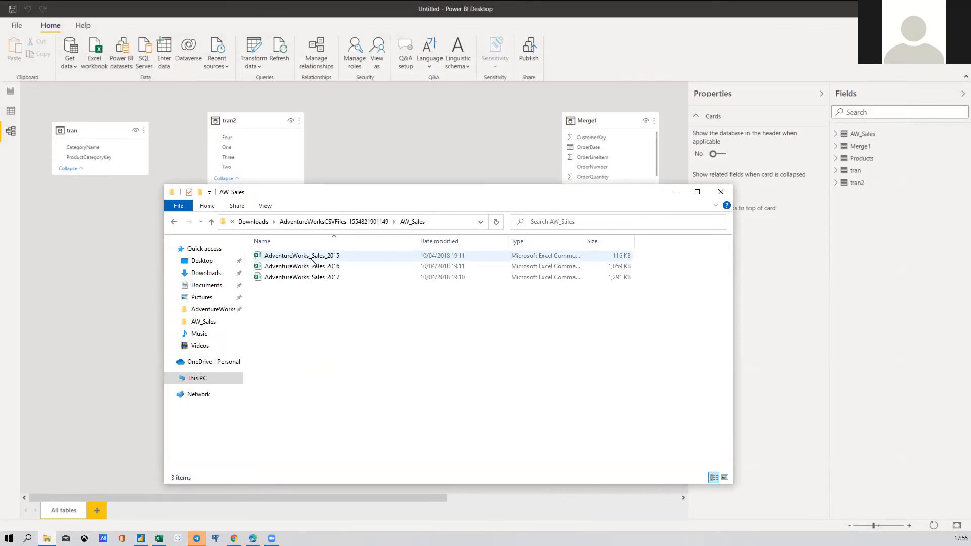
pyautogui.click(364, 135)
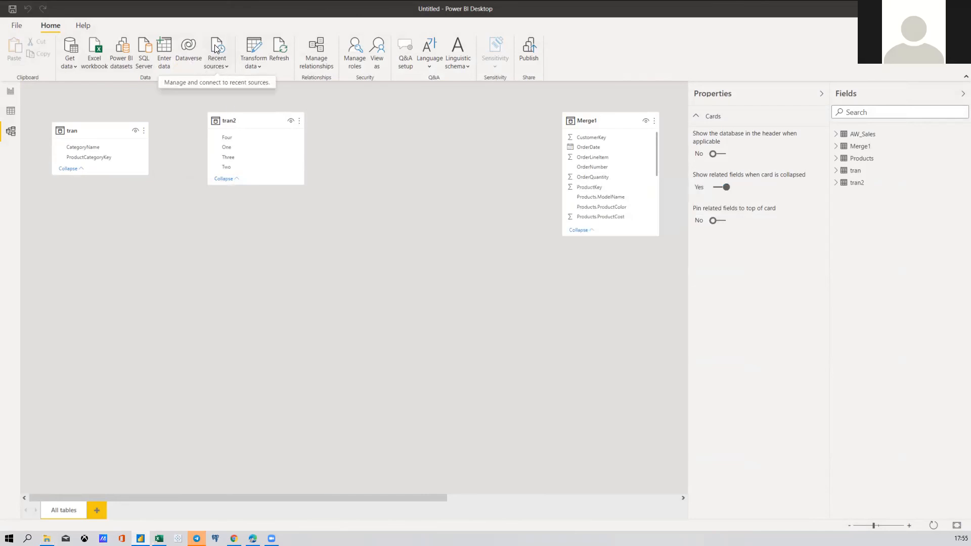
pyautogui.click(279, 45)
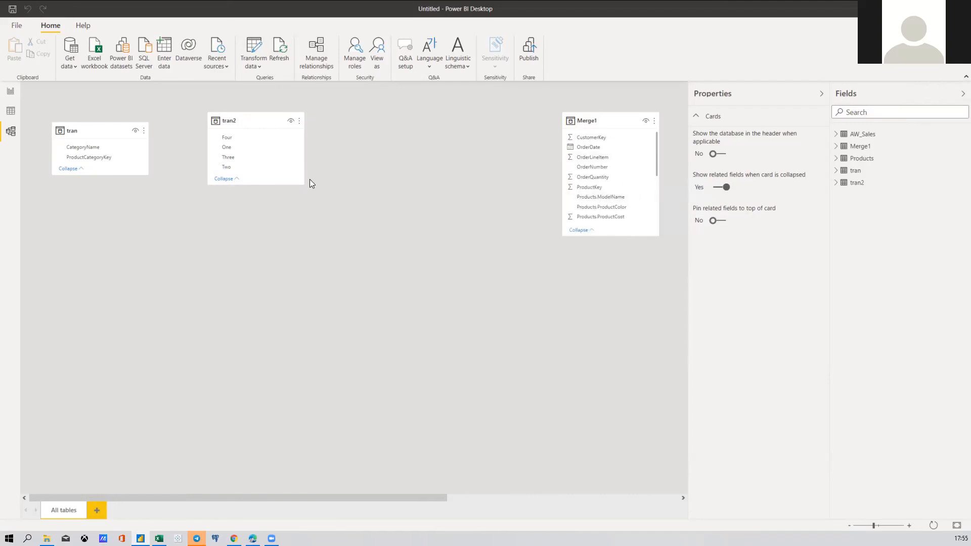
# Open the AW_Sales query for editing and examine its full list of OrderDate values through the latest dates, without applying a filter
pyautogui.moveTo(298, 498); pyautogui.dragTo(551, 478)
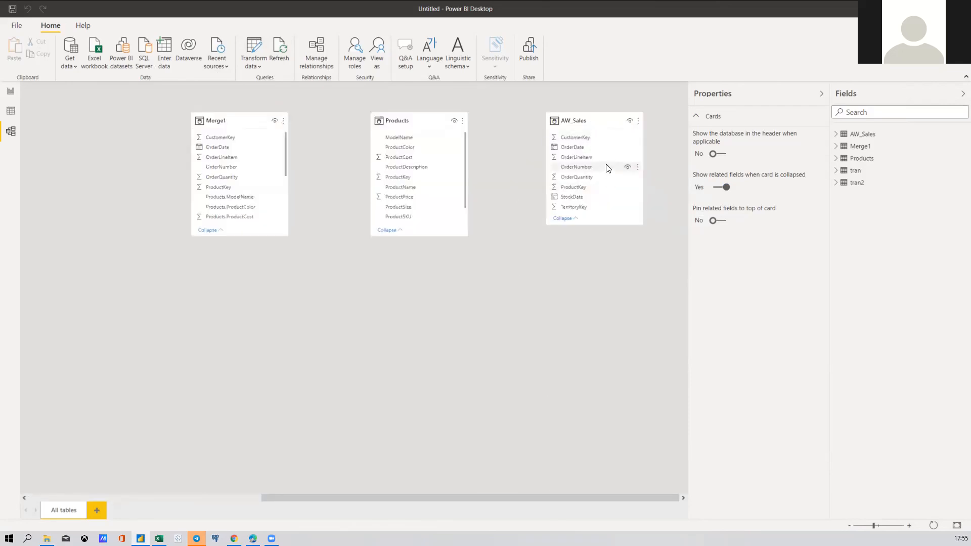
pyautogui.click(638, 121)
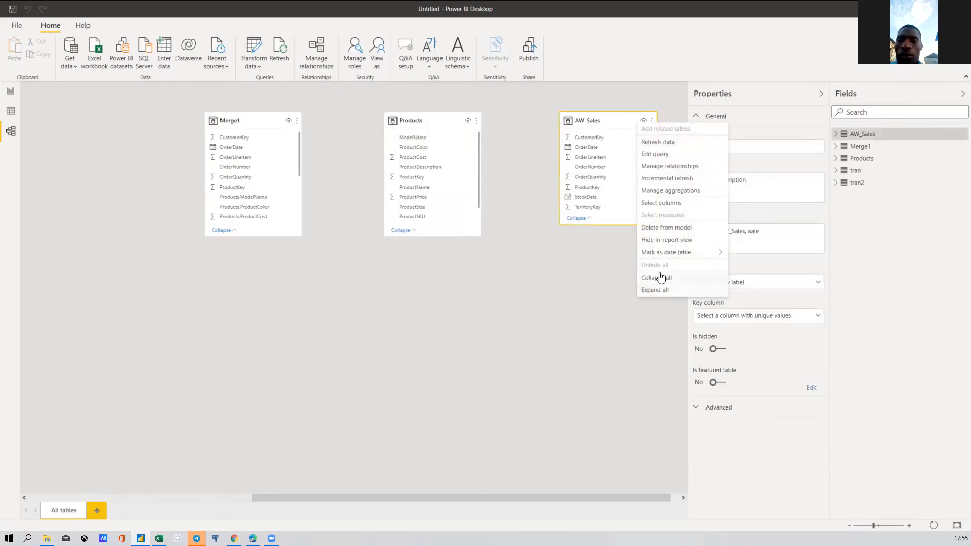
pyautogui.click(654, 154)
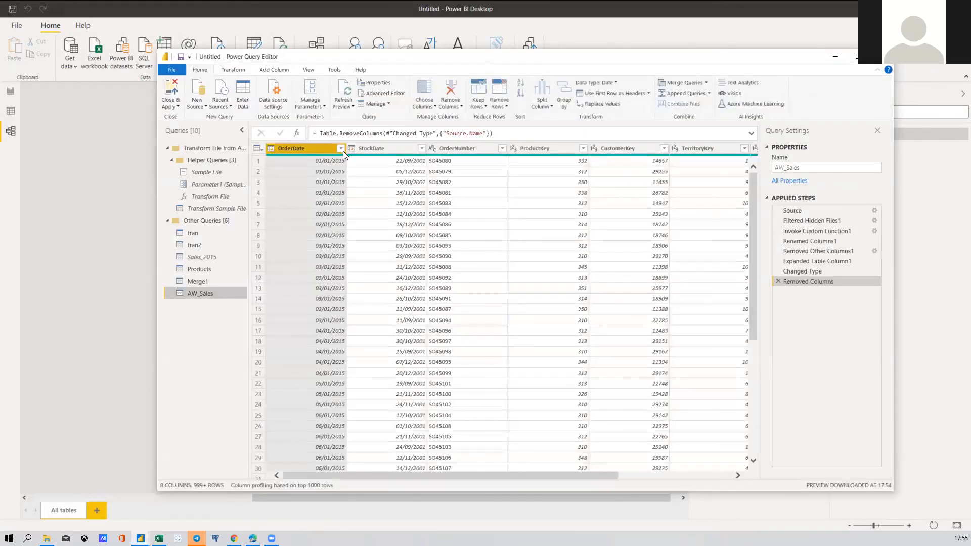
pyautogui.click(341, 148)
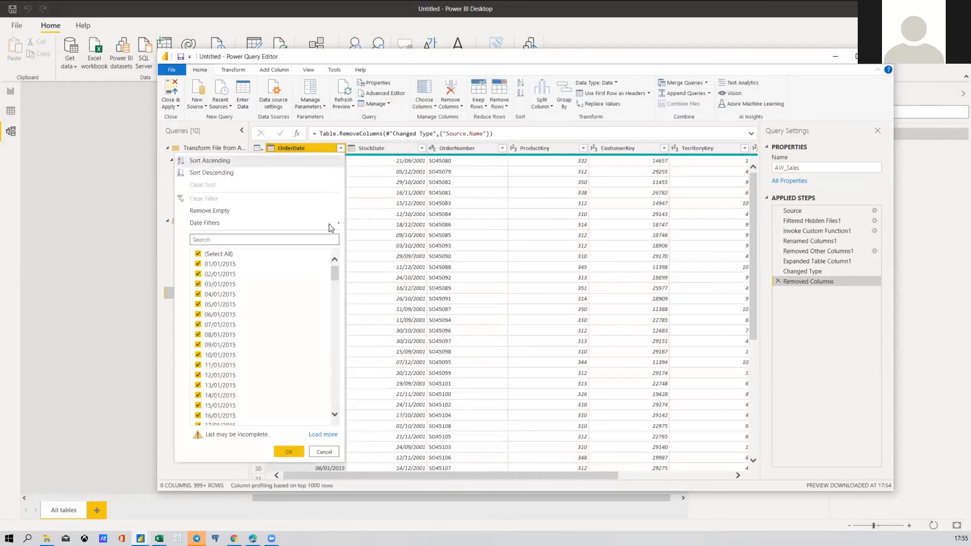
pyautogui.click(321, 435)
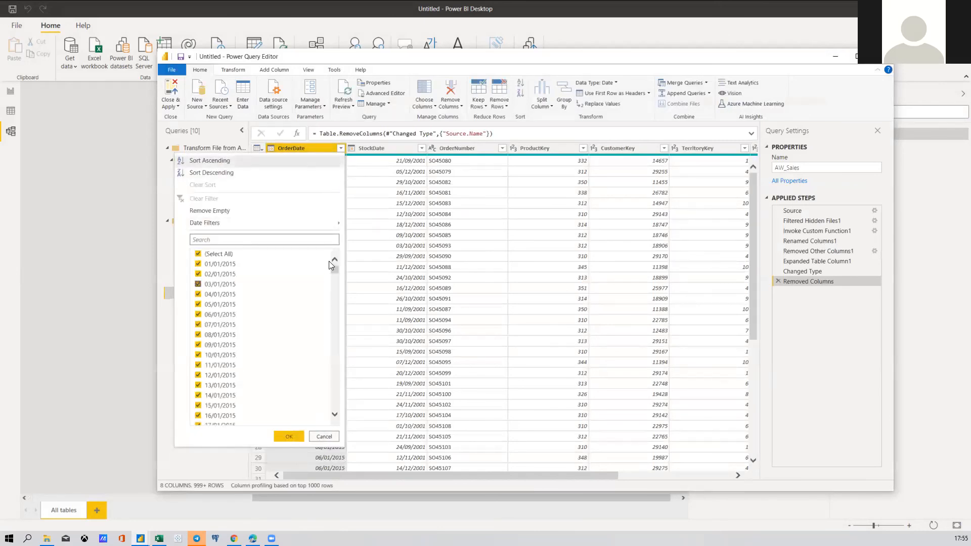
pyautogui.moveTo(333, 267); pyautogui.dragTo(341, 415)
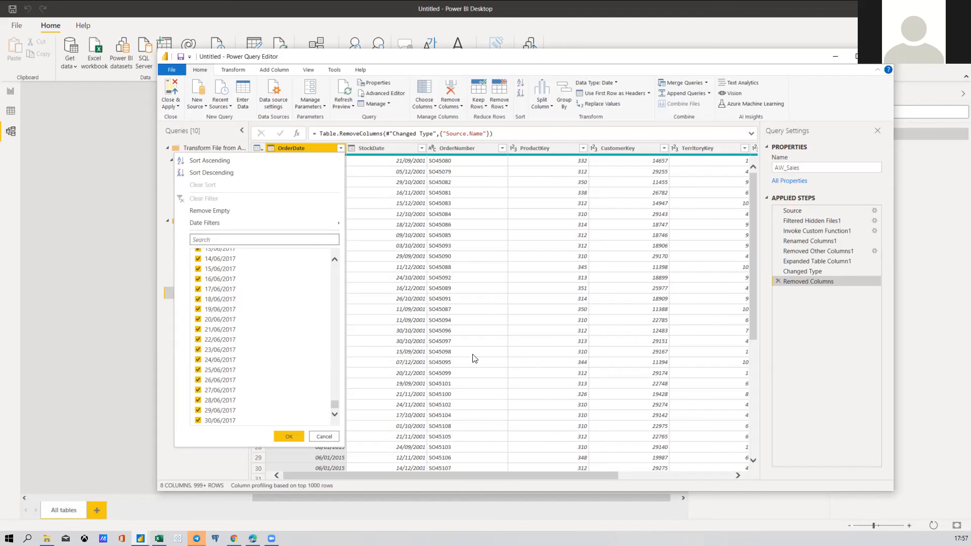
pyautogui.click(419, 184)
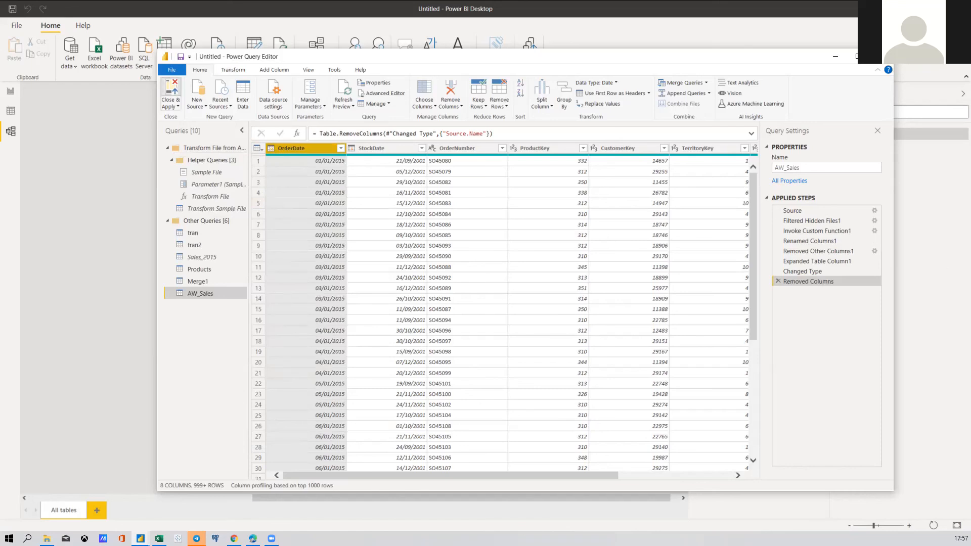
pyautogui.click(171, 96)
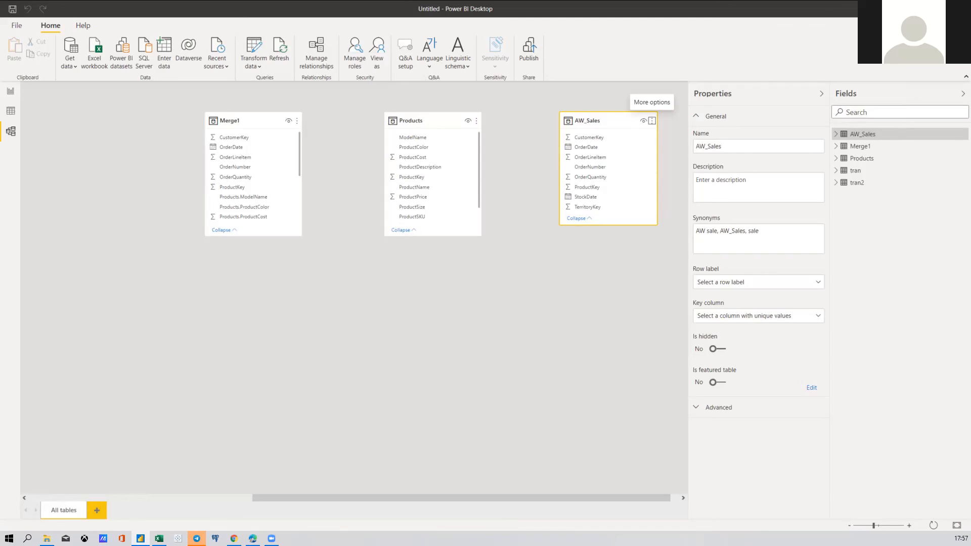
pyautogui.click(11, 92)
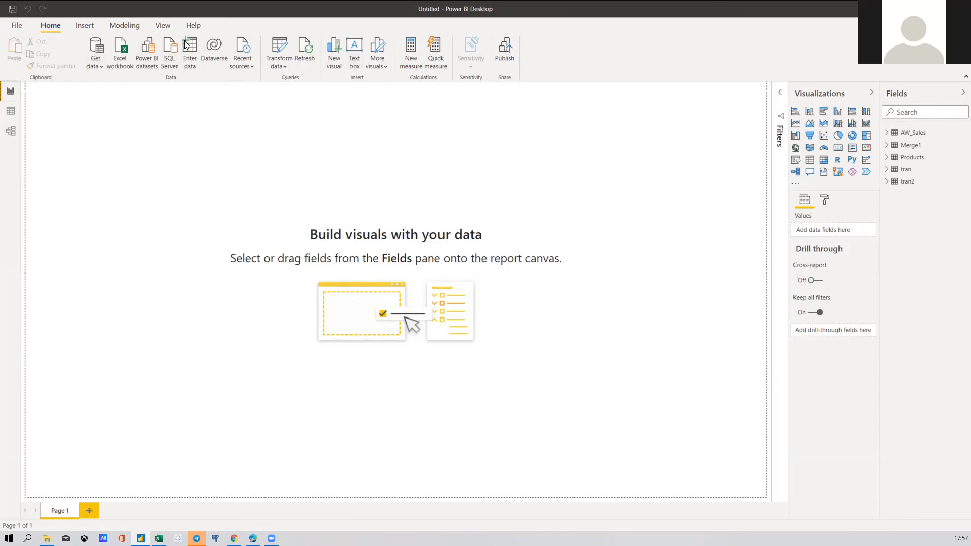
pyautogui.click(8, 112)
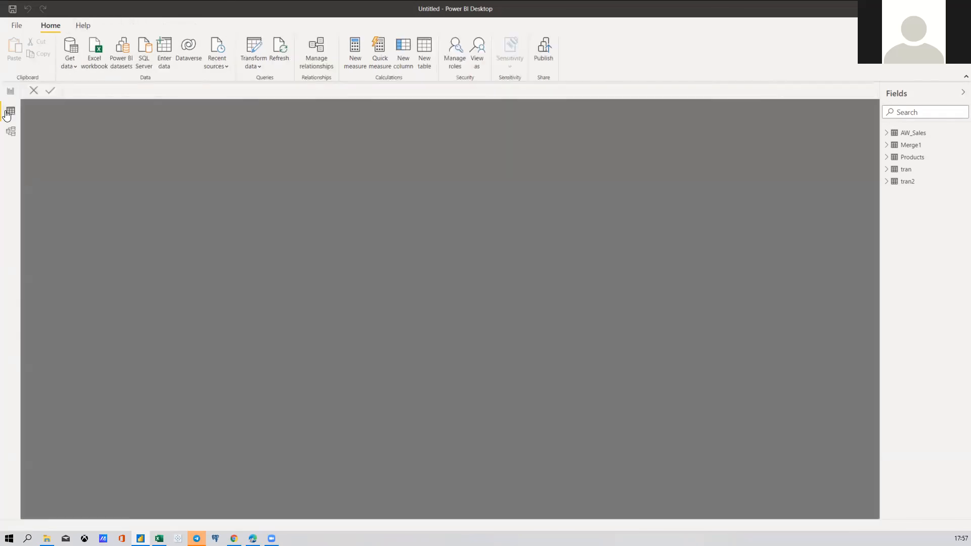
pyautogui.click(10, 132)
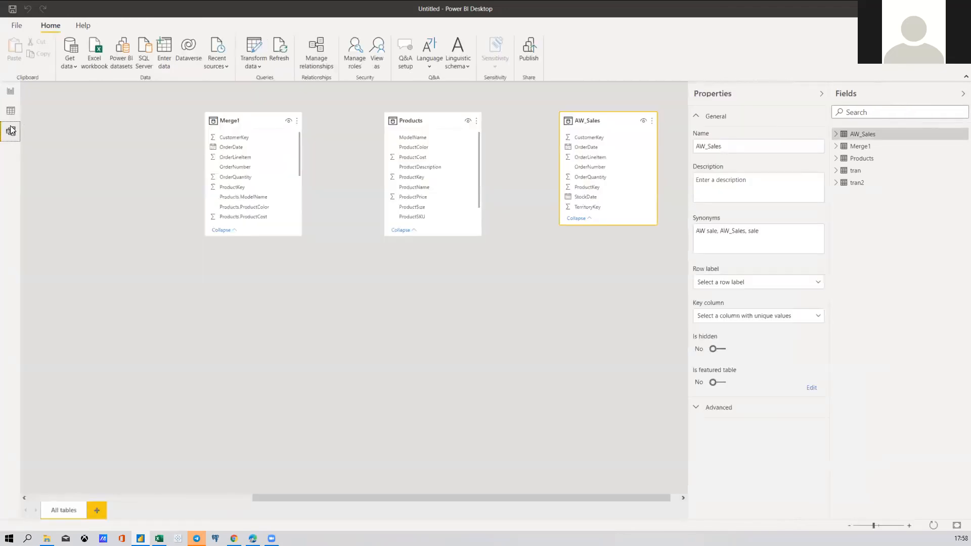
pyautogui.click(11, 93)
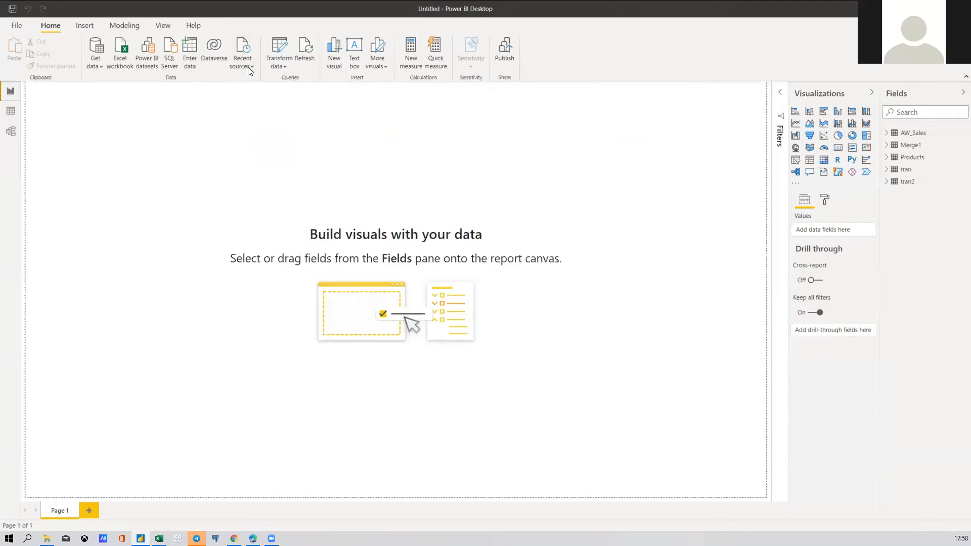
# Review the full list of recent data sources without connecting to any of them
pyautogui.click(248, 69)
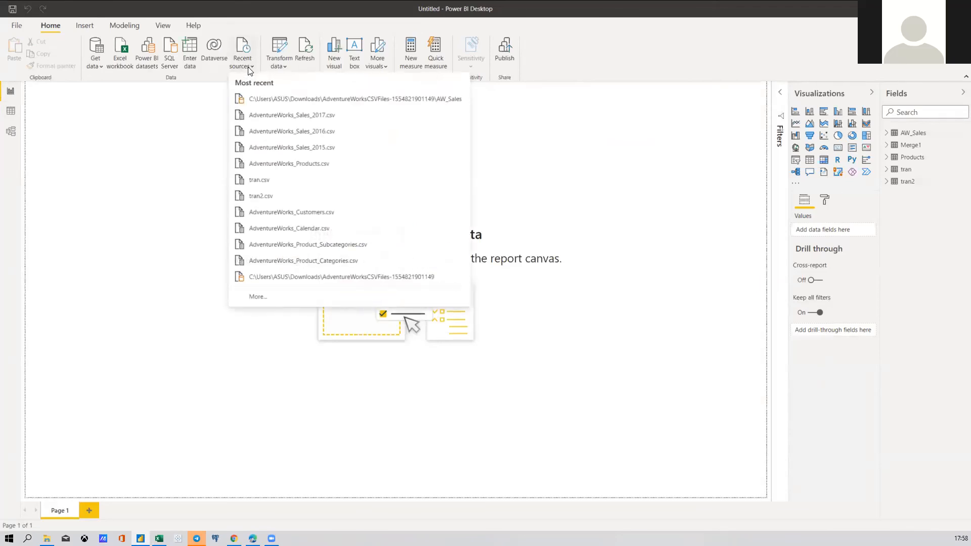
pyautogui.click(183, 136)
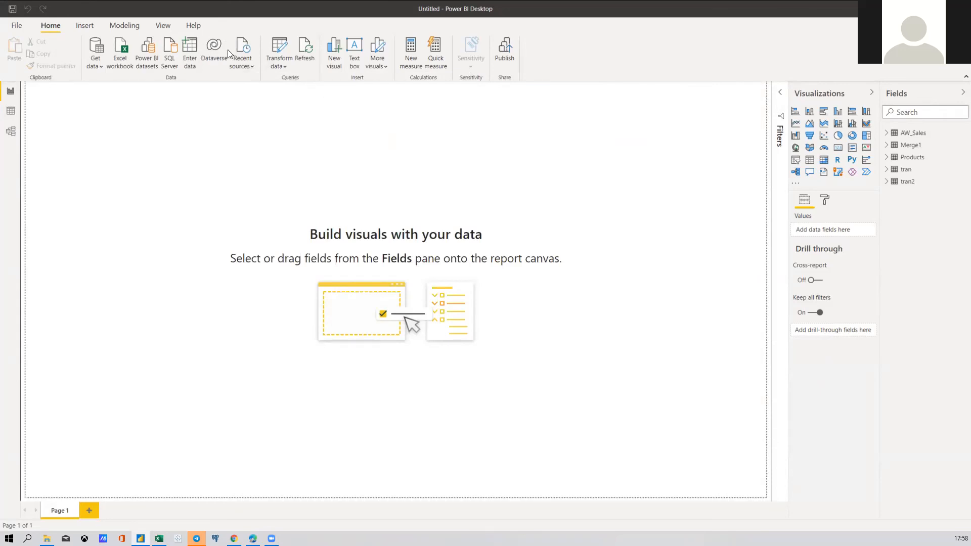
pyautogui.click(164, 28)
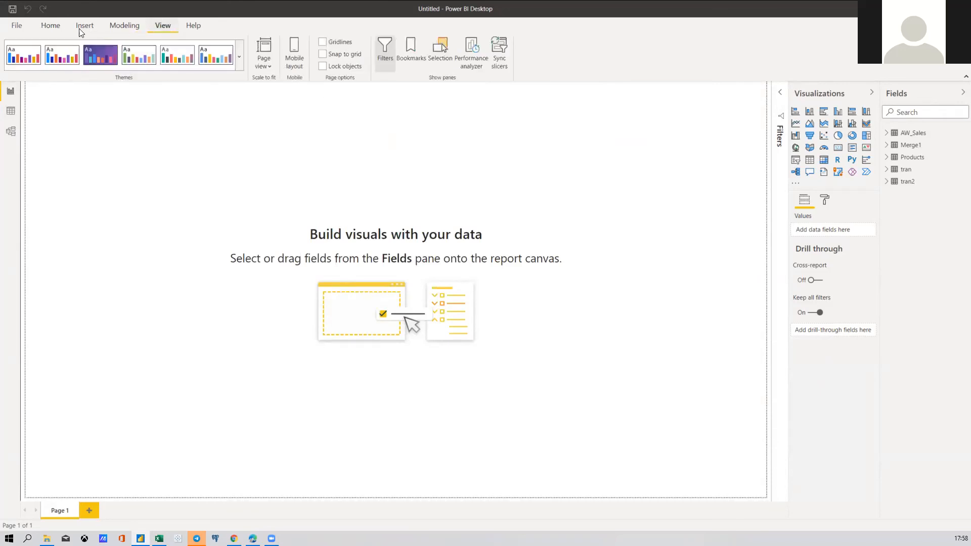
pyautogui.scroll(3, 152, 67)
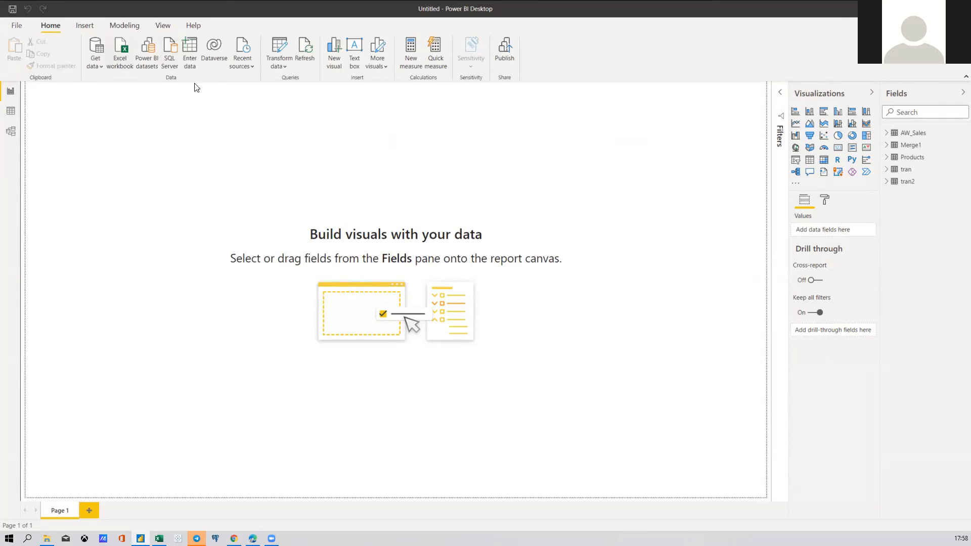
pyautogui.click(251, 71)
pyautogui.click(301, 299)
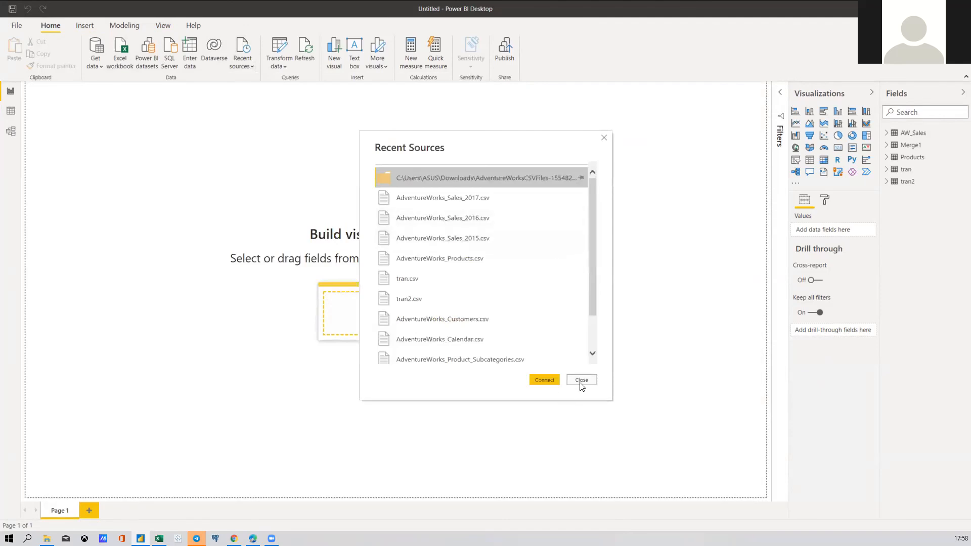
pyautogui.click(581, 380)
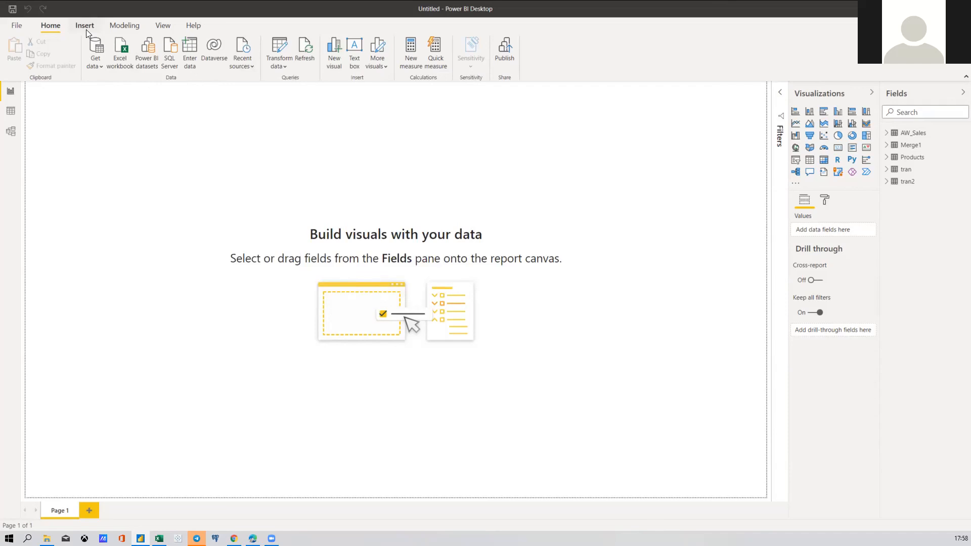
# Reopen the AW_Sales query and review the data source settings of the current file, leaving the query editor without changes
pyautogui.click(11, 131)
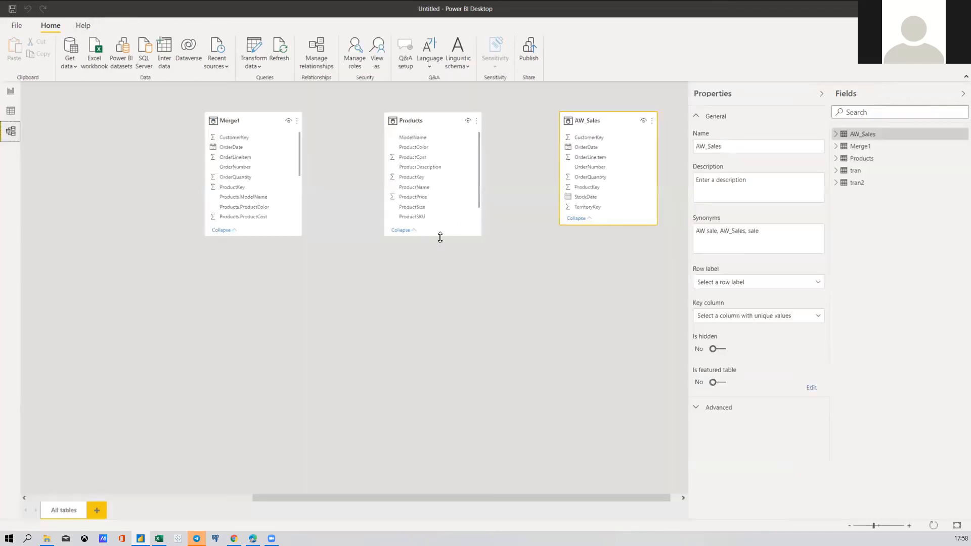
pyautogui.click(651, 121)
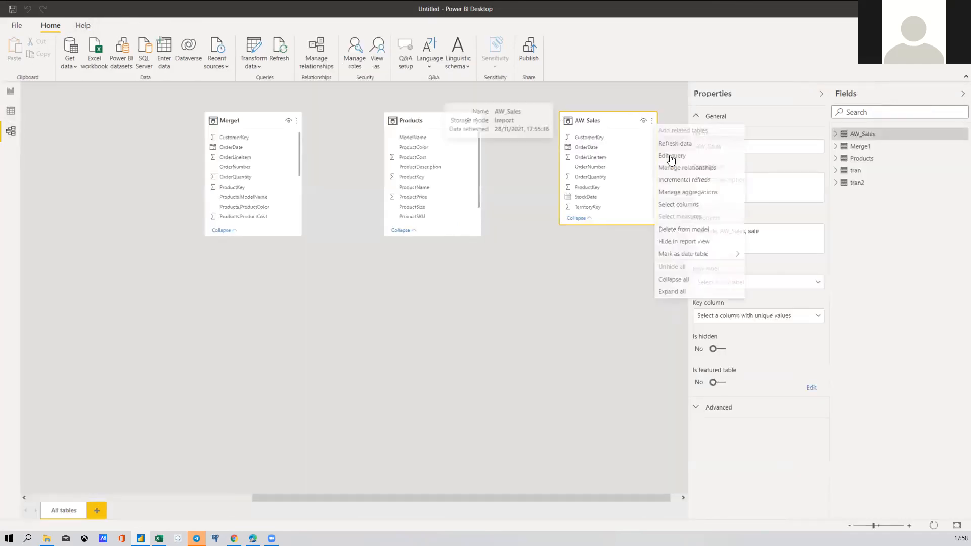
pyautogui.click(680, 157)
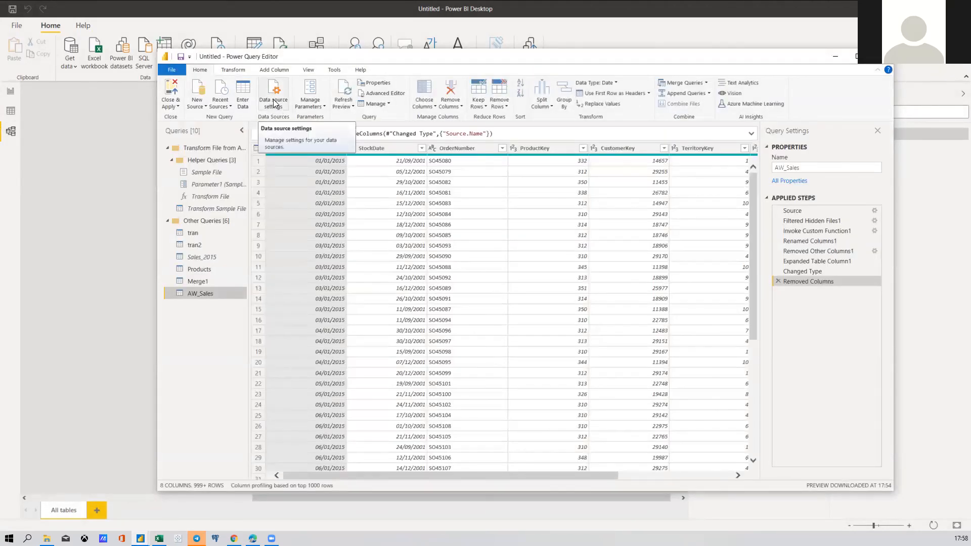
pyautogui.click(273, 103)
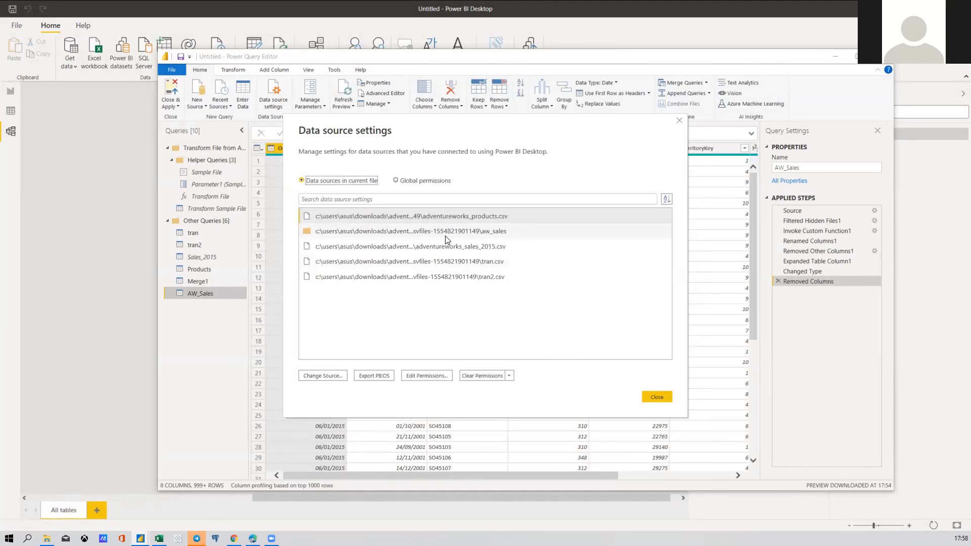
pyautogui.press('Return')
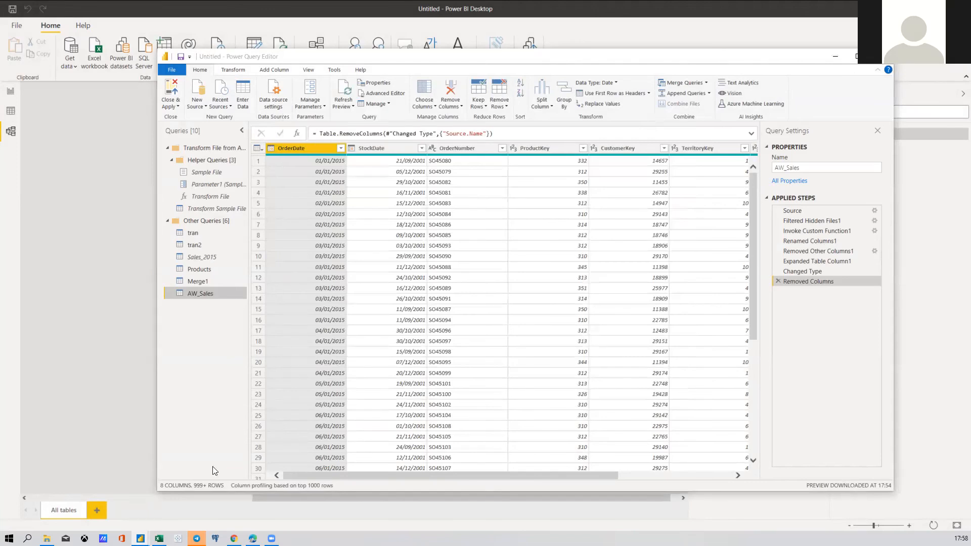
pyautogui.click(885, 64)
# In File Explorer, try to move the AW_Sales folder up into the Downloads folder
pyautogui.hotkey('alt', 'Tab')
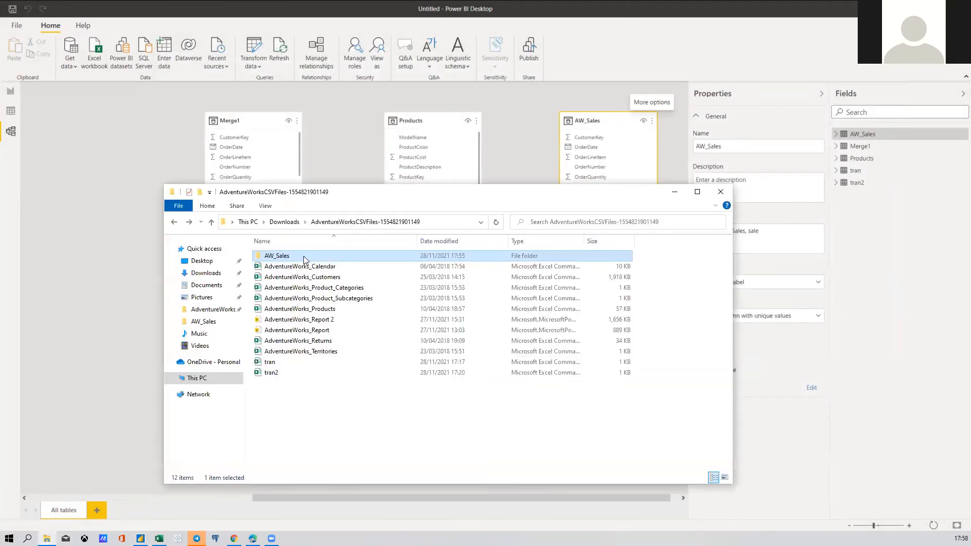
pyautogui.moveTo(283, 256); pyautogui.dragTo(287, 225)
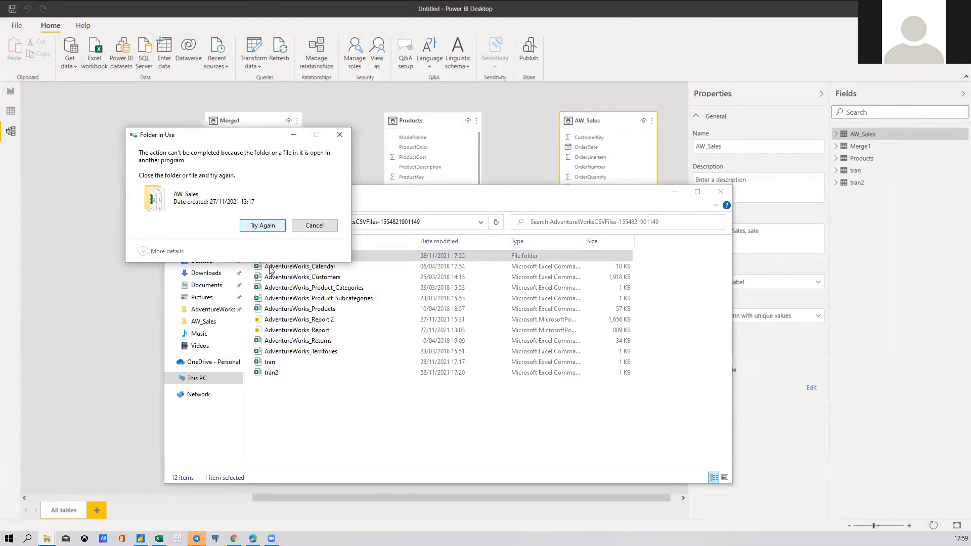
pyautogui.click(159, 538)
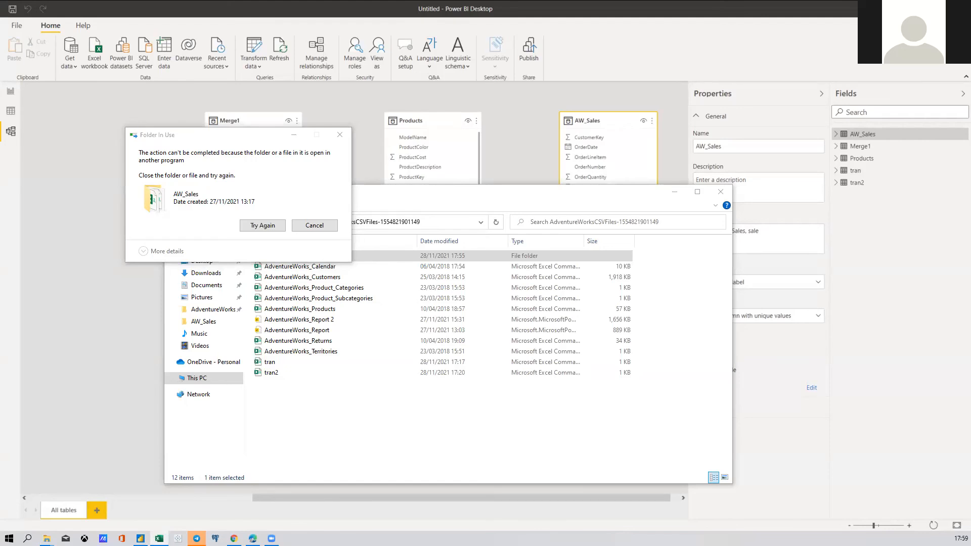
pyautogui.click(266, 225)
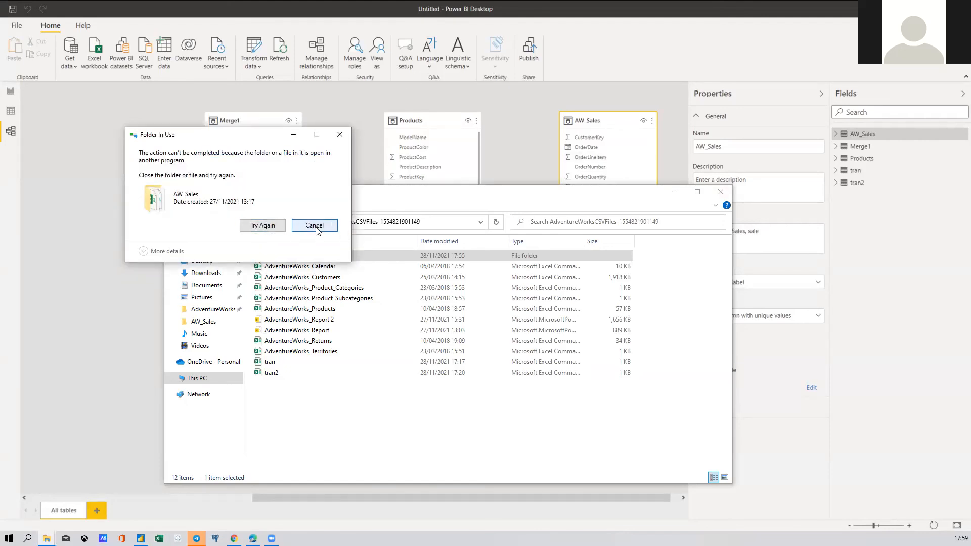
pyautogui.click(323, 229)
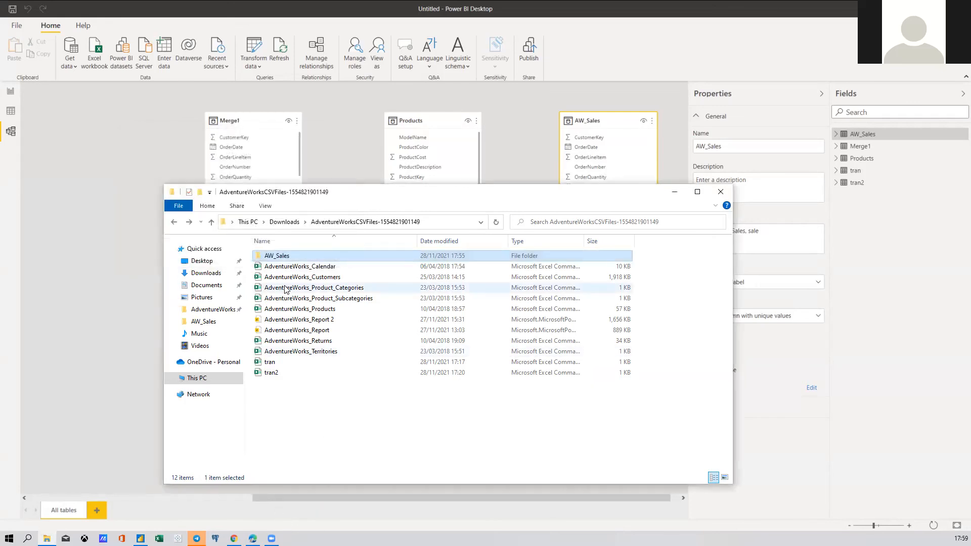
pyautogui.click(91, 119)
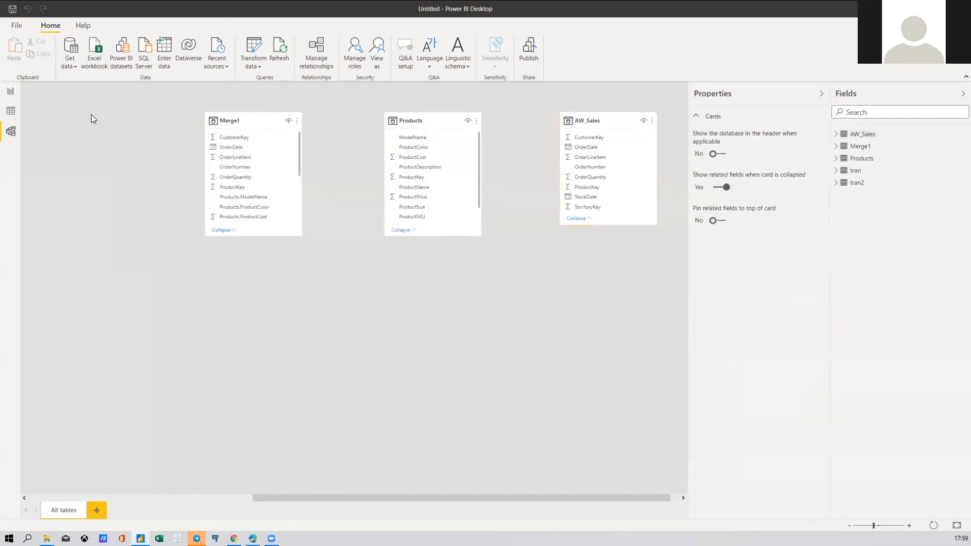
pyautogui.hotkey('ctrl', 's')
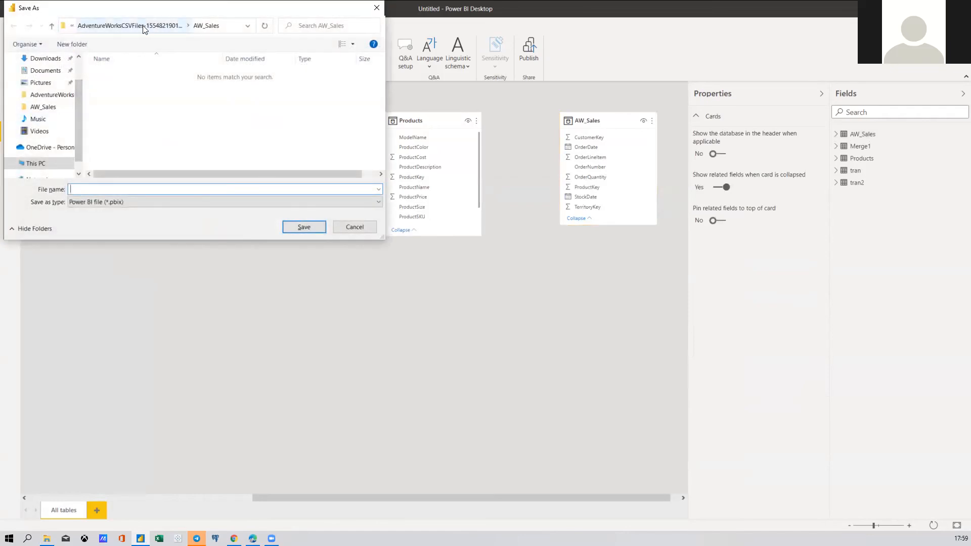
pyautogui.write('class')
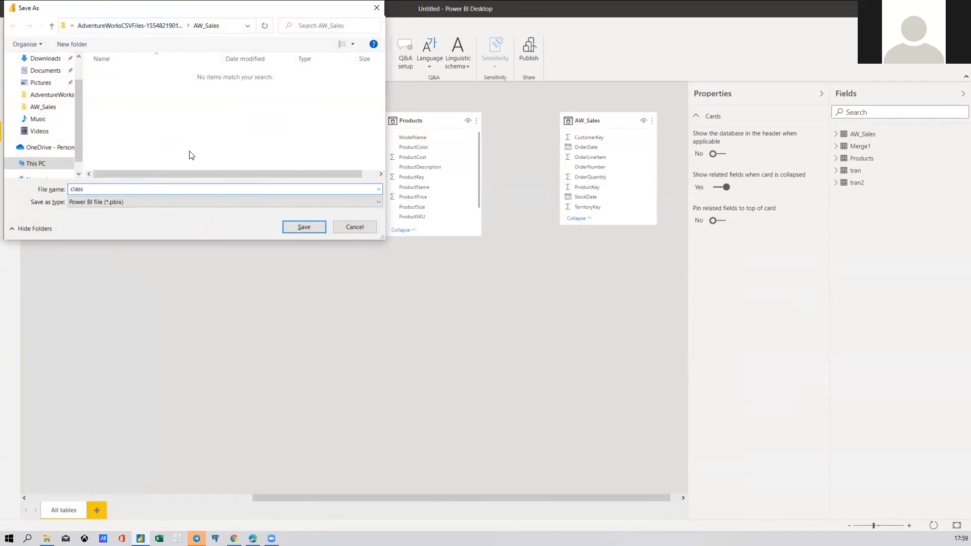
pyautogui.click(133, 25)
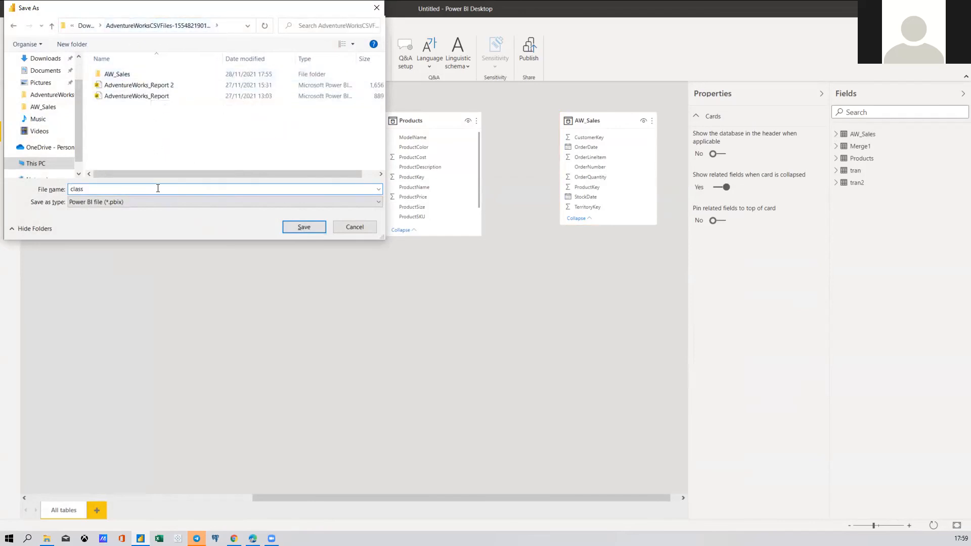
pyautogui.click(304, 226)
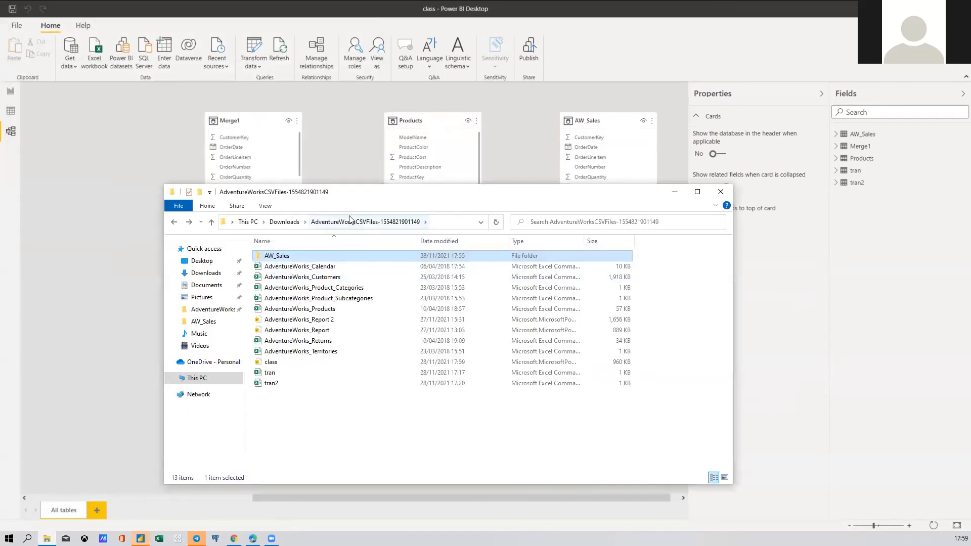
pyautogui.click(286, 223)
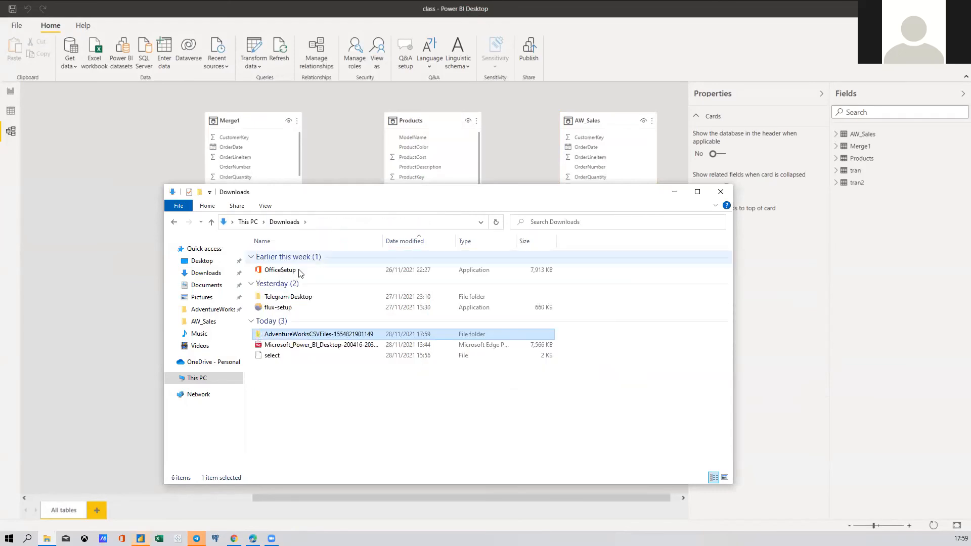
pyautogui.doubleClick(294, 332)
pyautogui.click(288, 256)
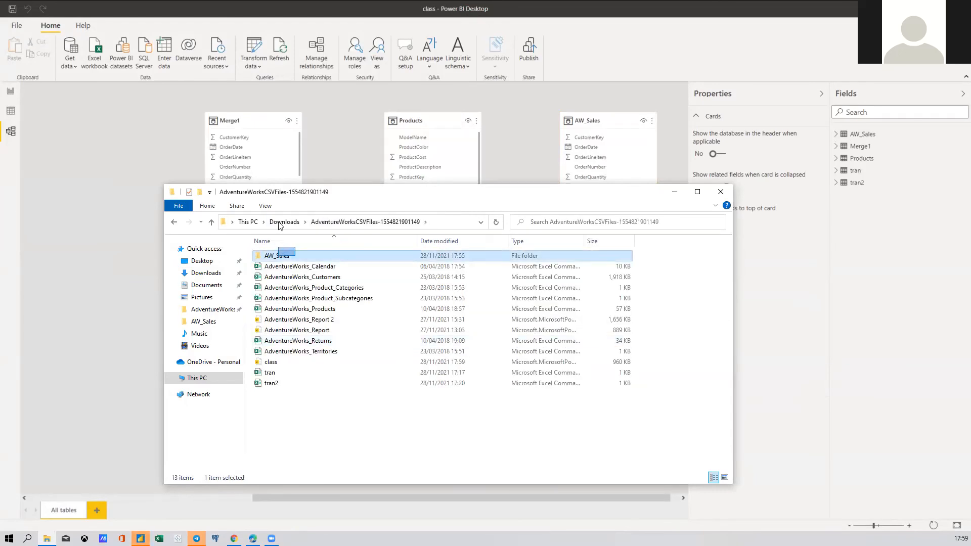
pyautogui.moveTo(288, 256); pyautogui.dragTo(286, 228)
pyautogui.press('Delete')
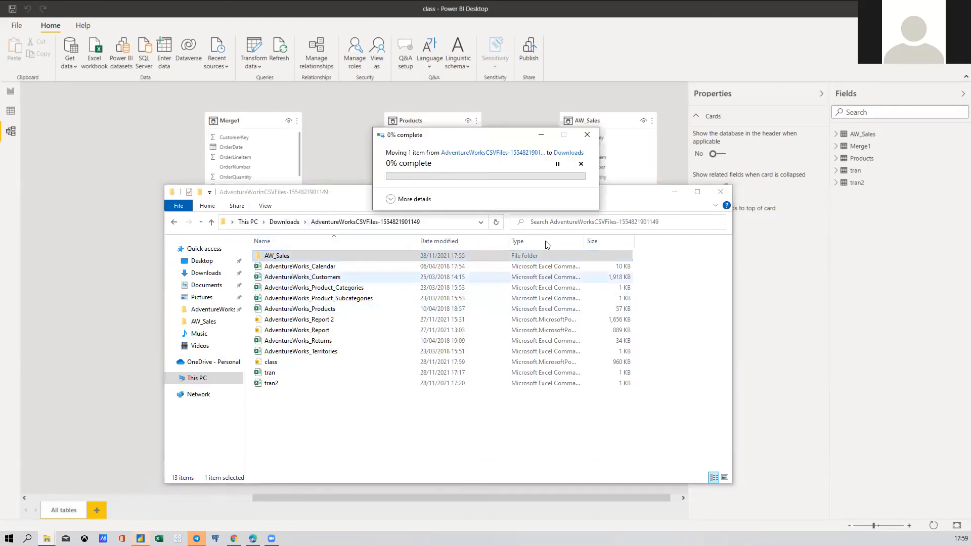
pyautogui.press('Escape')
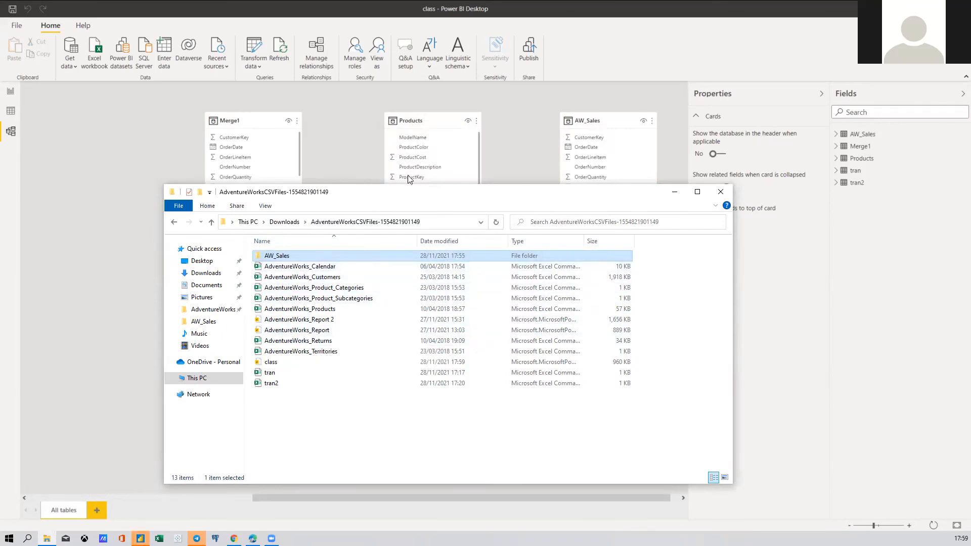
# Move the AdventureWorks_Products file up into the Downloads folder, and refresh all data in Power BI Desktop
pyautogui.click(334, 311)
pyautogui.moveTo(316, 302); pyautogui.dragTo(291, 221)
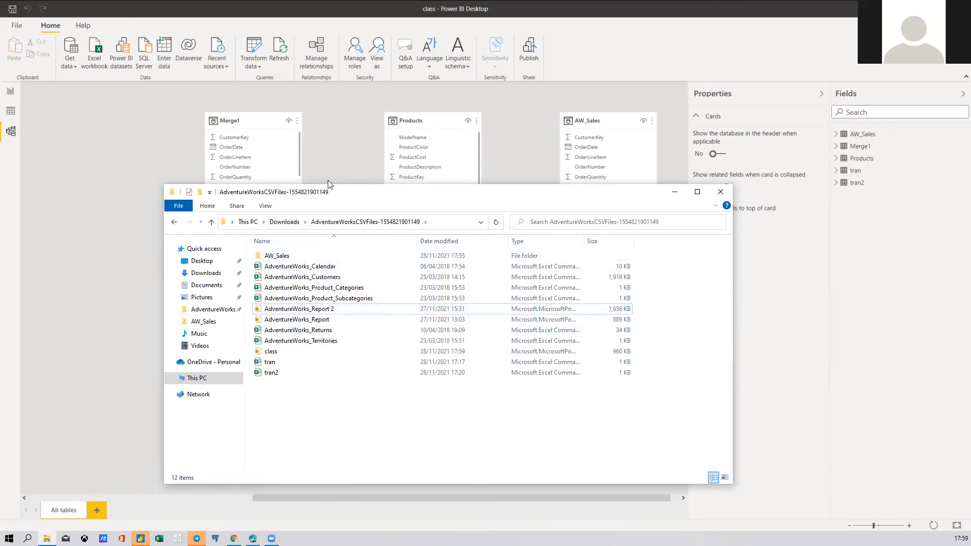
pyautogui.click(337, 152)
pyautogui.click(278, 45)
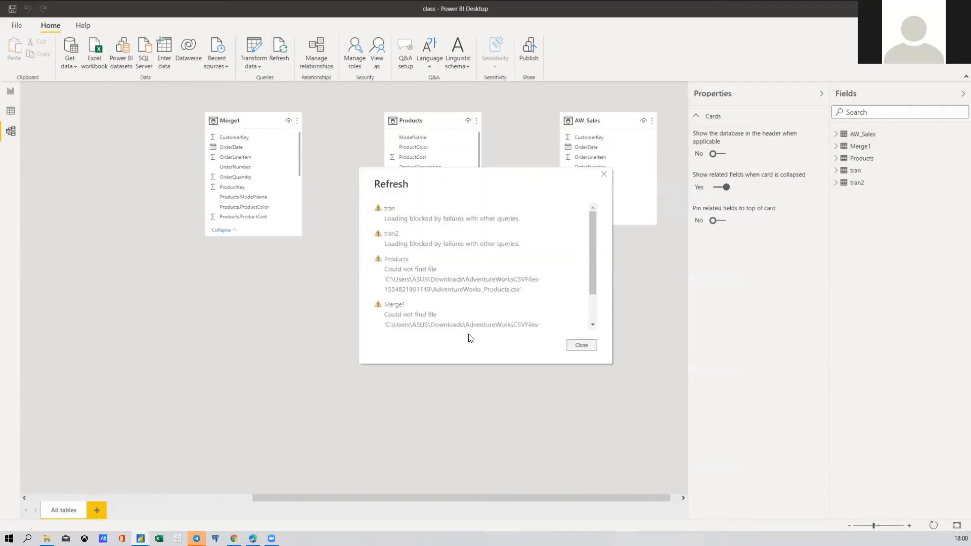
# Read through the refresh results for each query, examine the file path given for Products, and dismiss the report
pyautogui.scroll(-3, 482, 273)
pyautogui.scroll(3, 482, 286)
pyautogui.scroll(-2, 480, 287)
pyautogui.scroll(2, 474, 288)
pyautogui.moveTo(525, 291); pyautogui.dragTo(383, 276)
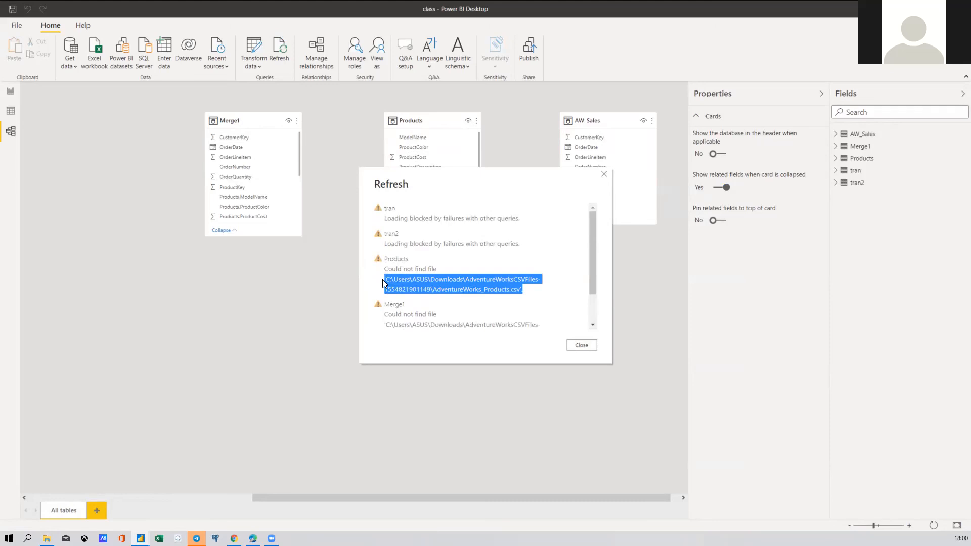
pyautogui.click(409, 270)
pyautogui.moveTo(490, 178); pyautogui.dragTo(408, 270)
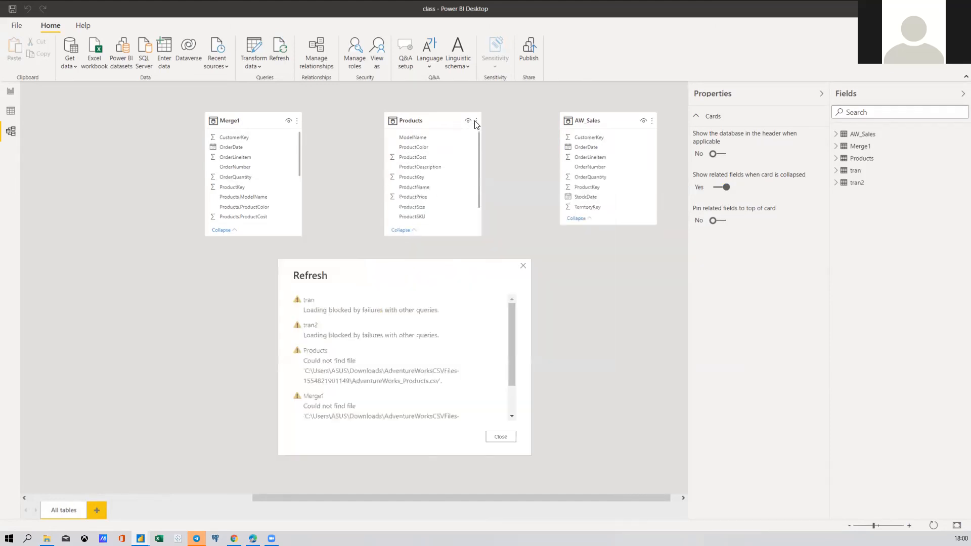
pyautogui.click(500, 437)
# Edit the Products query's data source to use AdventureWorks_Products.csv in the Downloads folder, and apply the query changes
pyautogui.click(477, 122)
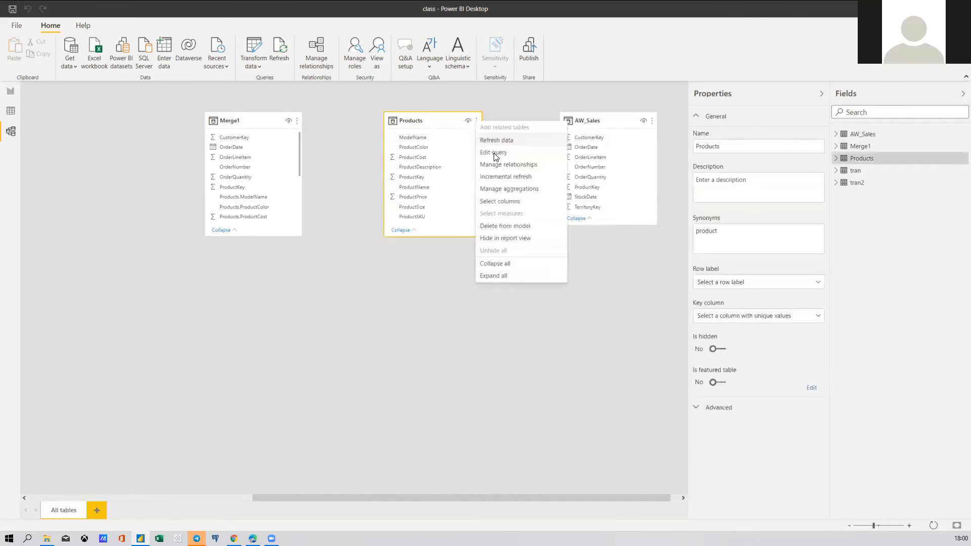
pyautogui.click(491, 154)
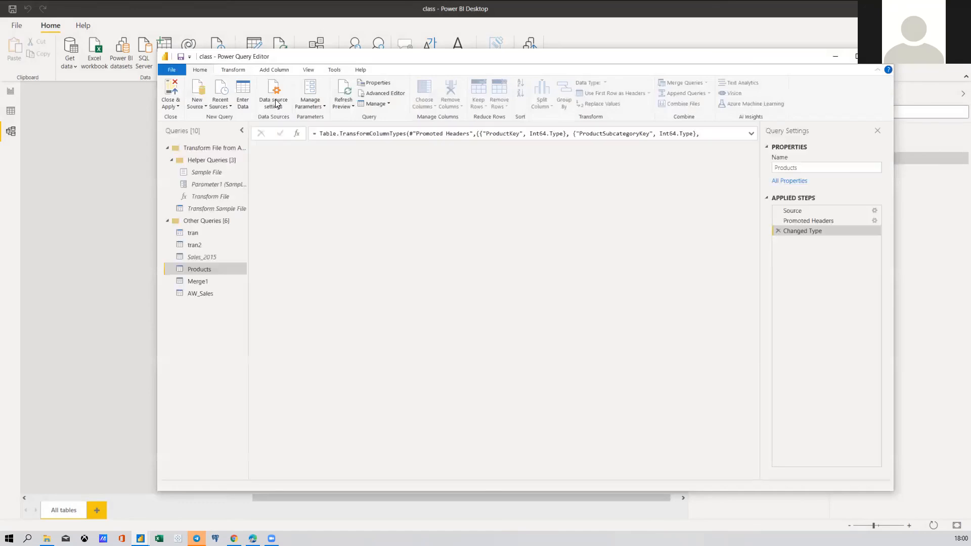
pyautogui.click(278, 104)
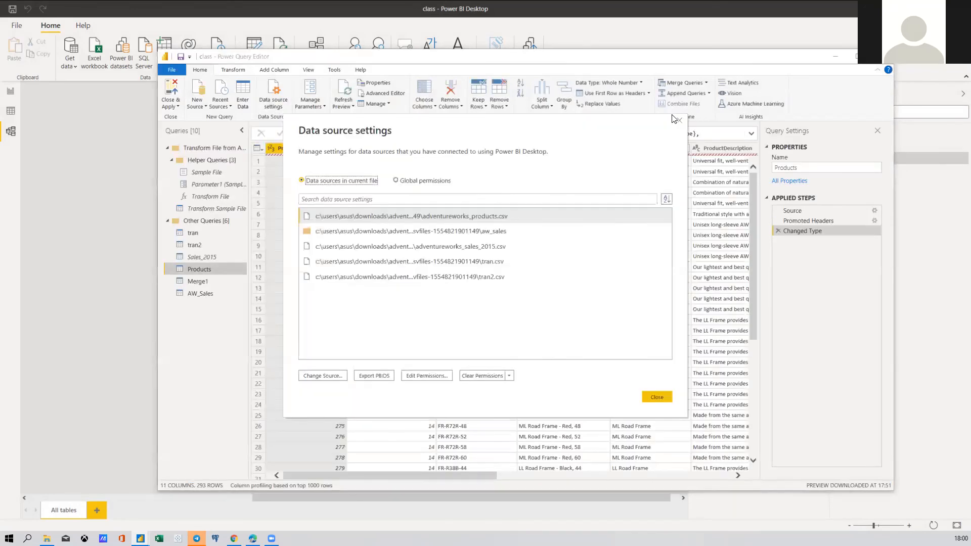
pyautogui.click(678, 121)
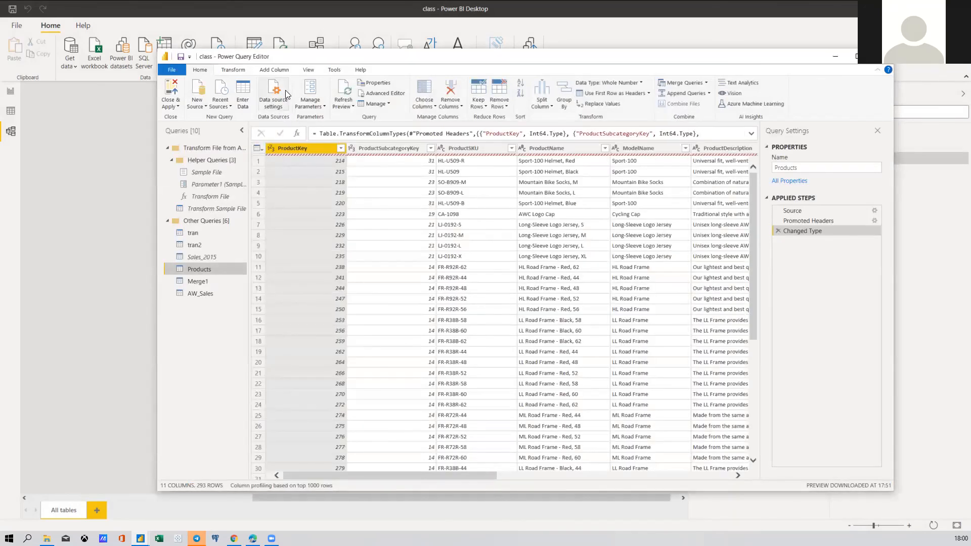
pyautogui.click(278, 96)
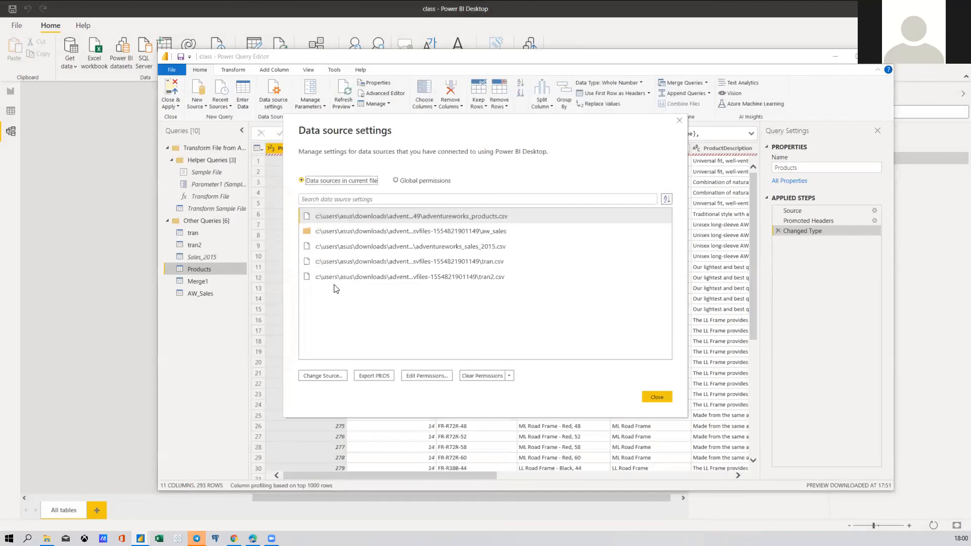
pyautogui.click(332, 380)
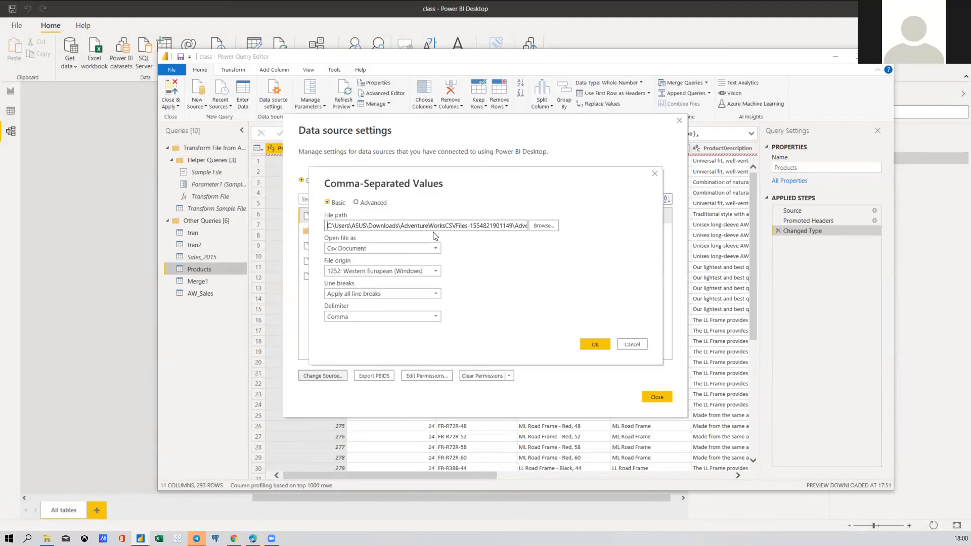
pyautogui.click(542, 226)
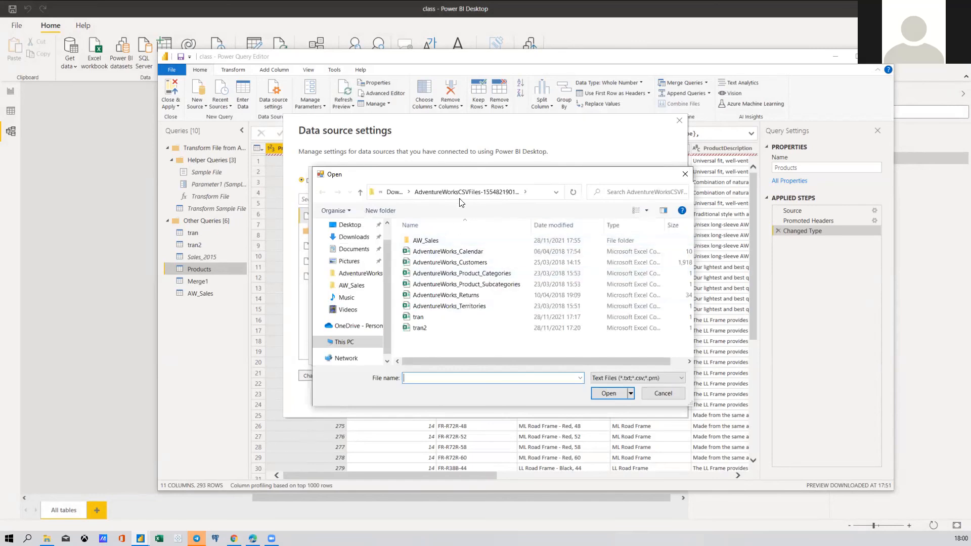
pyautogui.click(393, 192)
pyautogui.doubleClick(444, 307)
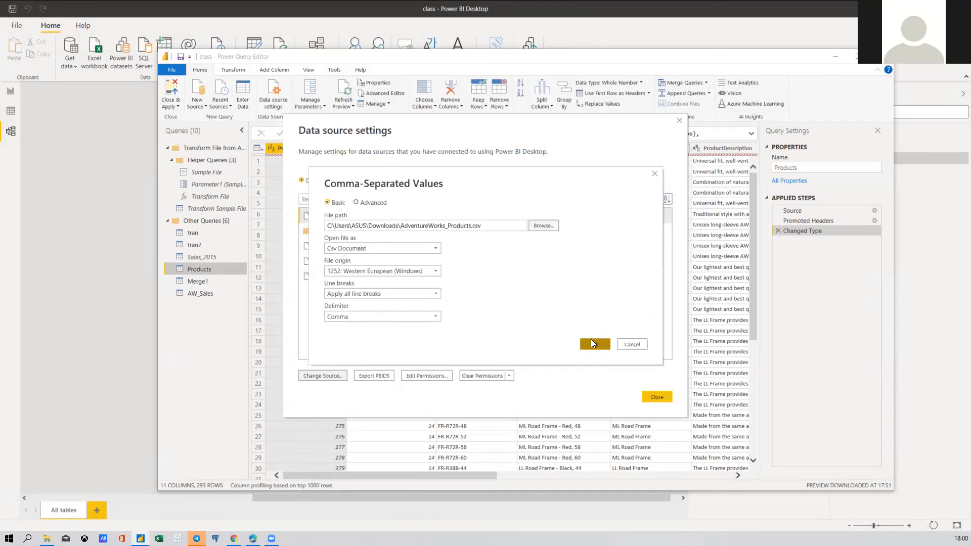
pyautogui.click(594, 344)
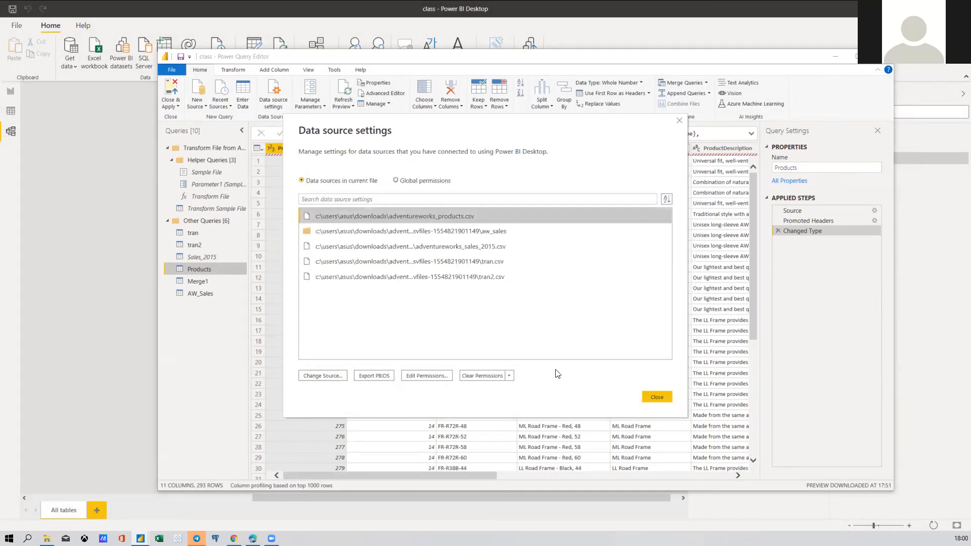
pyautogui.click(656, 398)
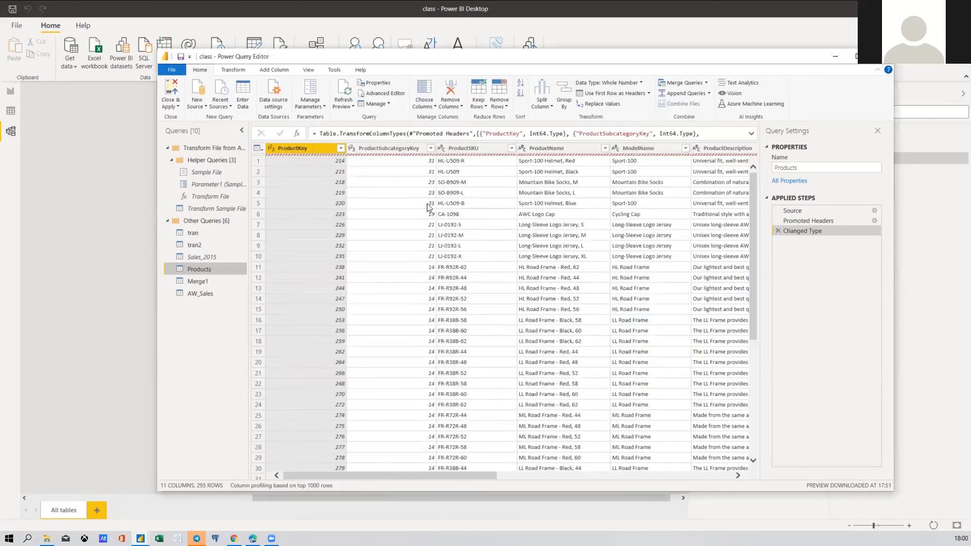
pyautogui.click(169, 94)
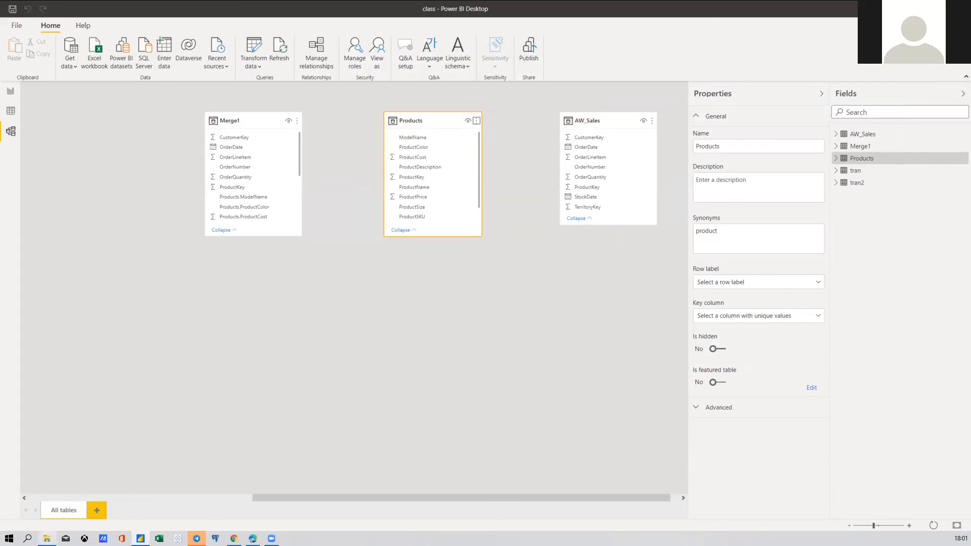
pyautogui.hotkey('alt', 'Tab')
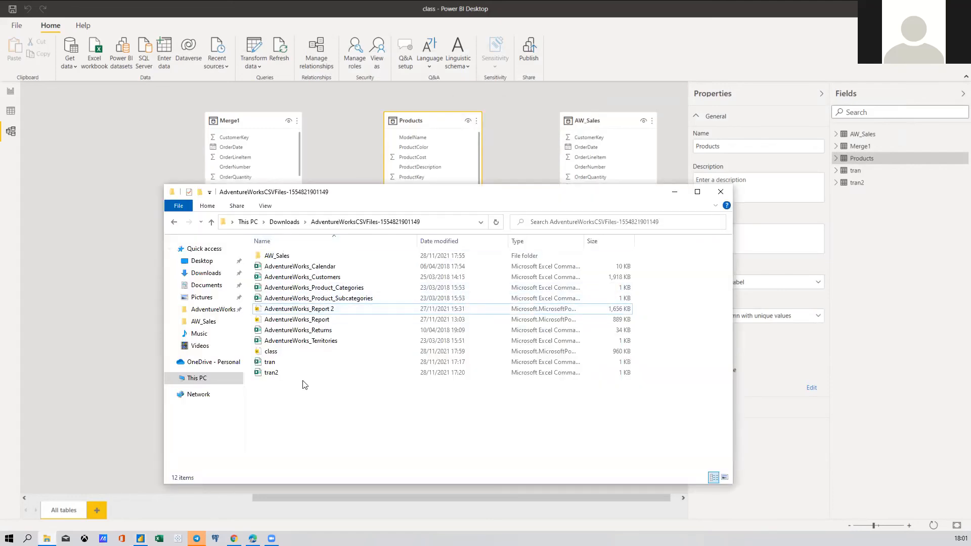
pyautogui.hotkey('alt', 'Up')
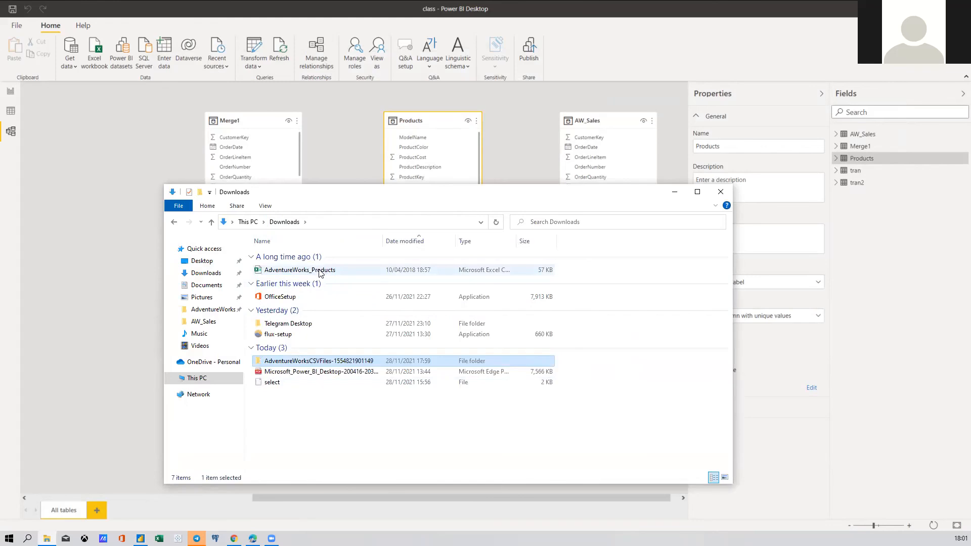
pyautogui.moveTo(316, 271); pyautogui.dragTo(325, 362)
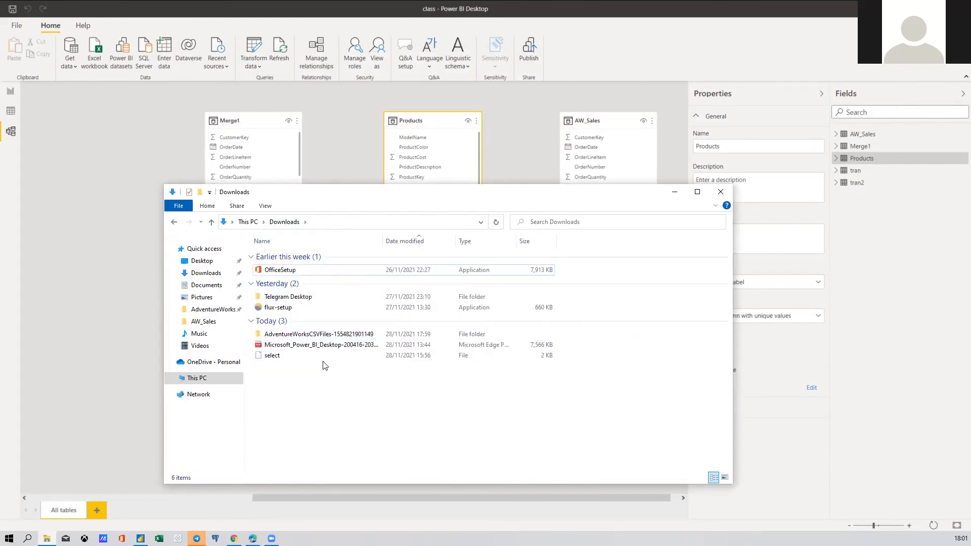
# Refresh the data in Power BI Desktop again, check the file path reported for Products, and dismiss the results
pyautogui.click(339, 152)
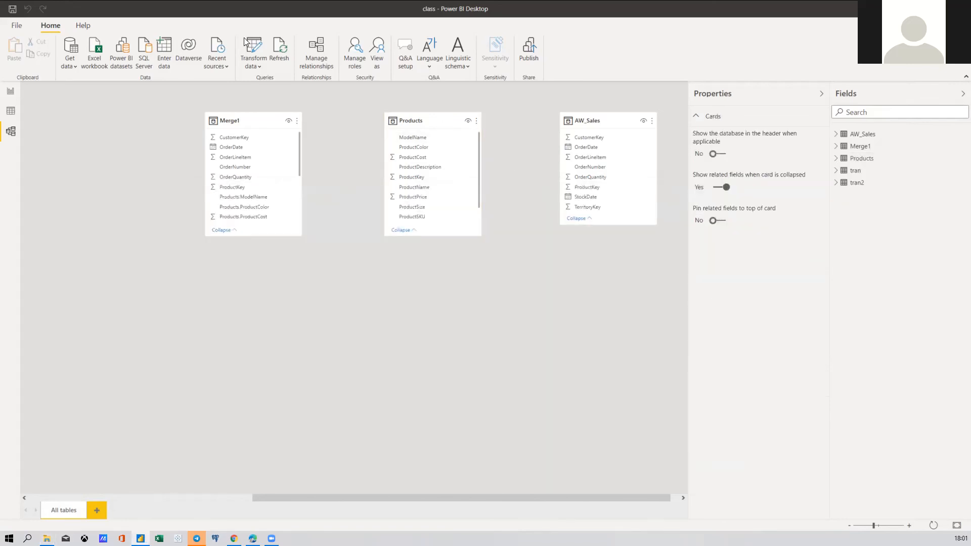
pyautogui.click(283, 48)
pyautogui.scroll(-1, 425, 277)
pyautogui.scroll(1, 427, 283)
pyautogui.scroll(-1, 432, 298)
pyautogui.scroll(1, 465, 303)
pyautogui.scroll(-1, 503, 308)
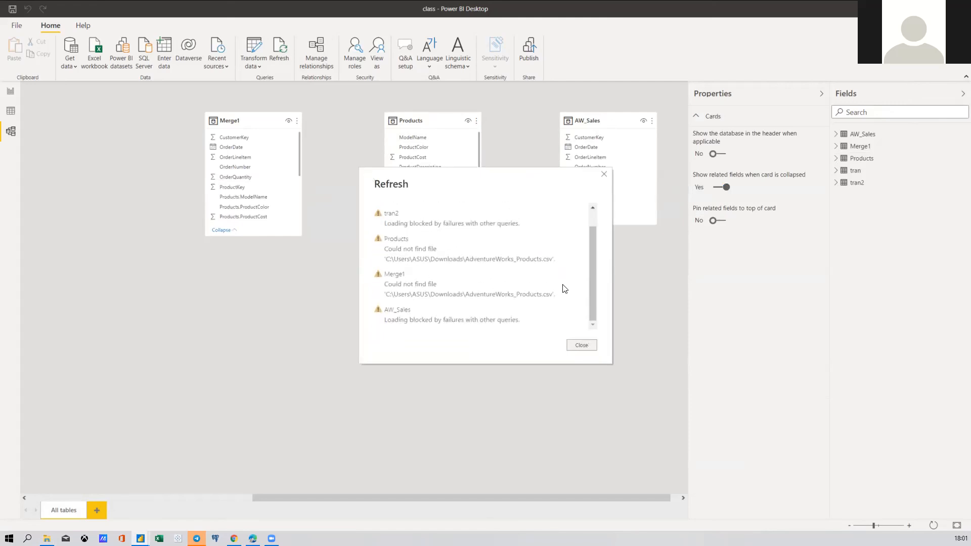
pyautogui.moveTo(557, 260); pyautogui.dragTo(459, 263)
pyautogui.click(581, 345)
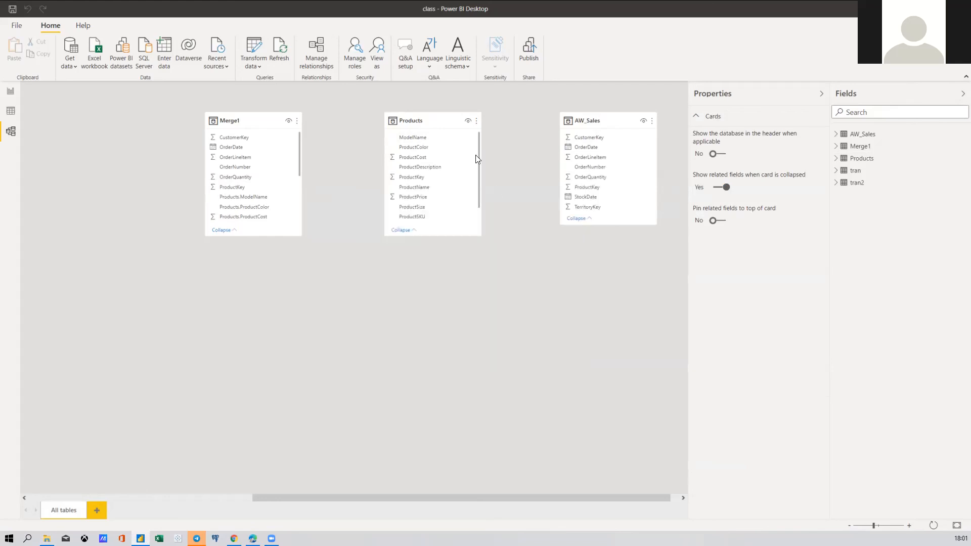
pyautogui.click(476, 121)
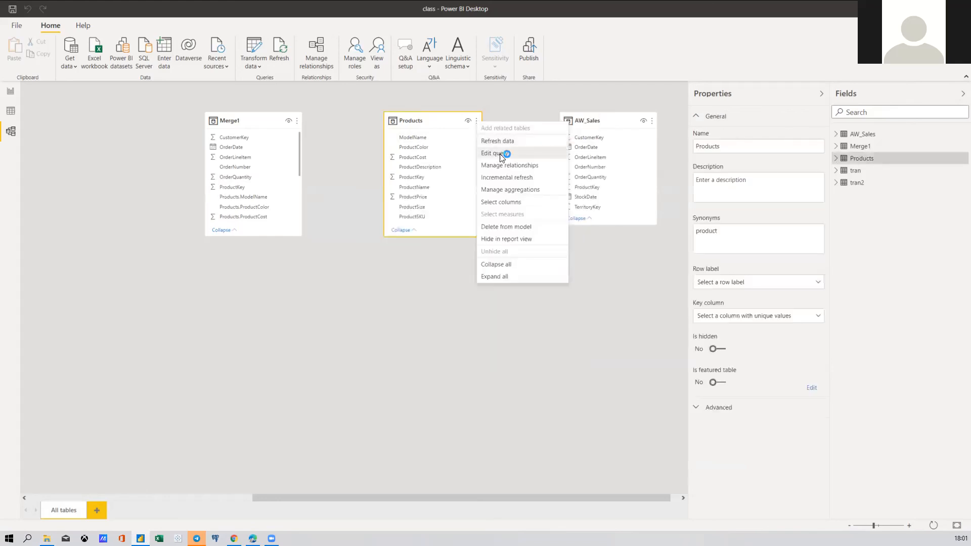
pyautogui.click(500, 154)
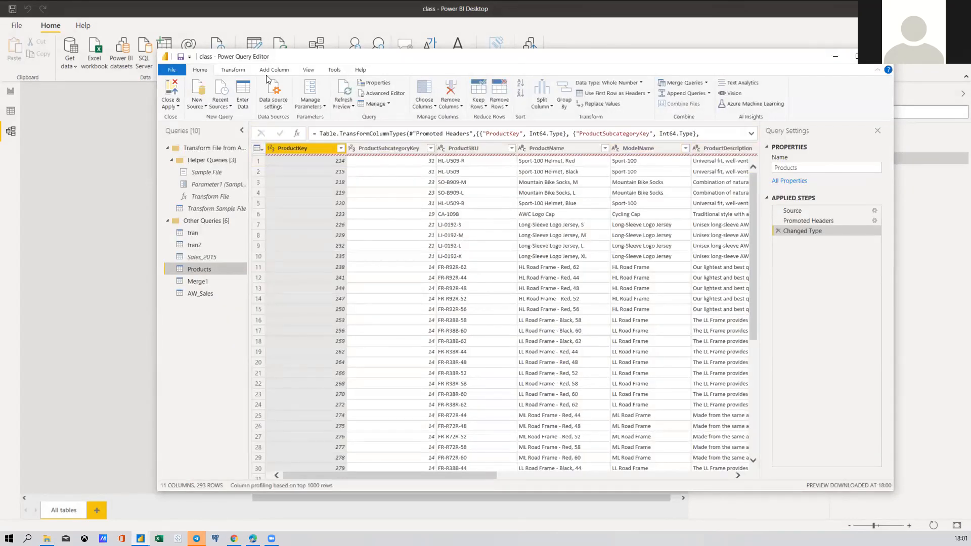
pyautogui.click(278, 102)
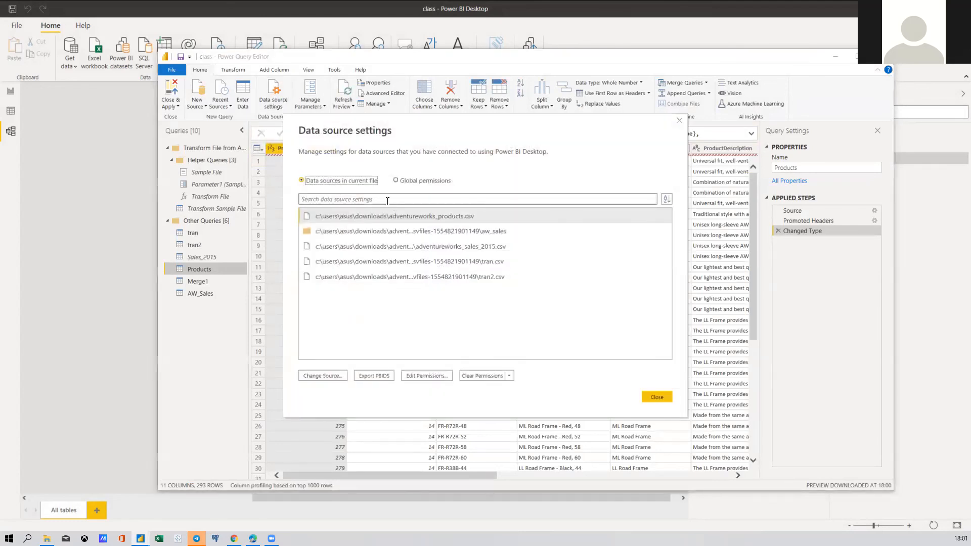
pyautogui.click(324, 375)
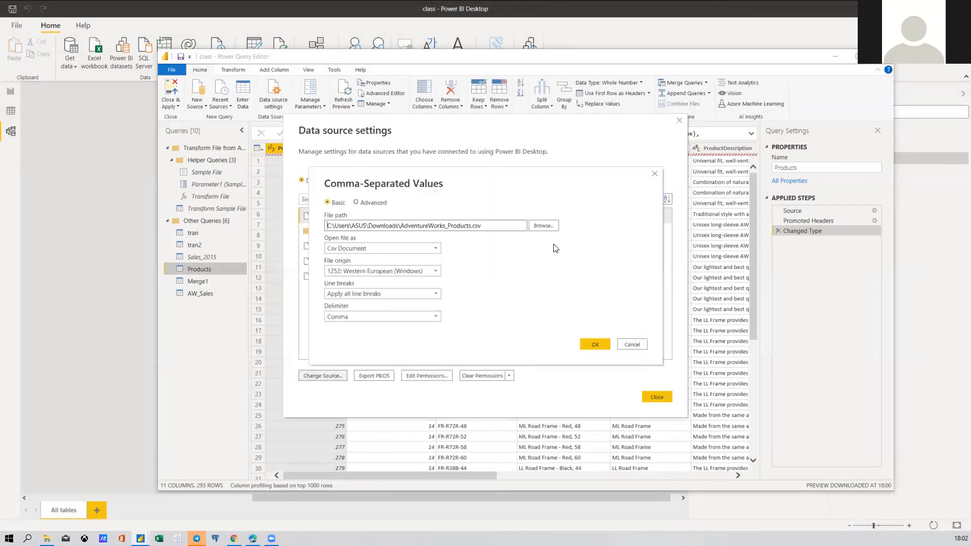
pyautogui.click(546, 225)
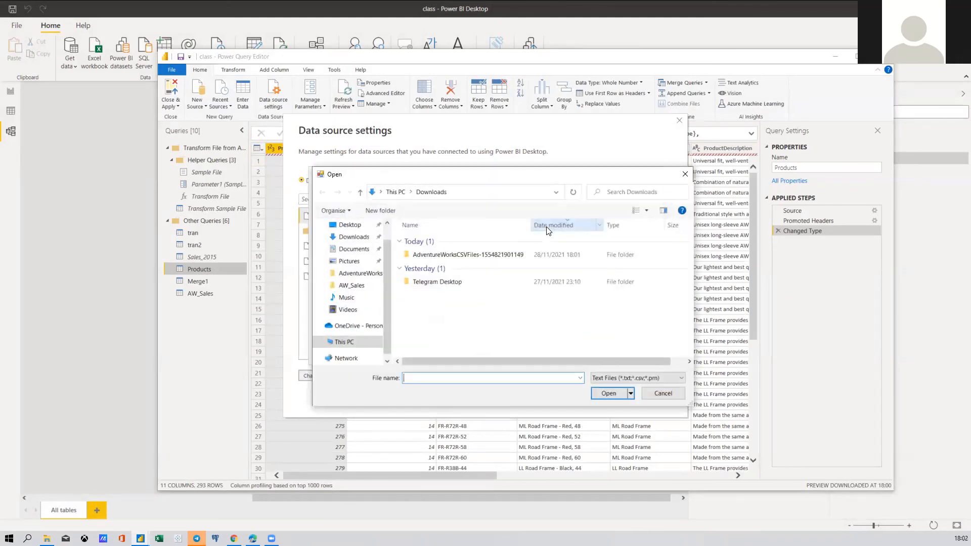
pyautogui.doubleClick(455, 254)
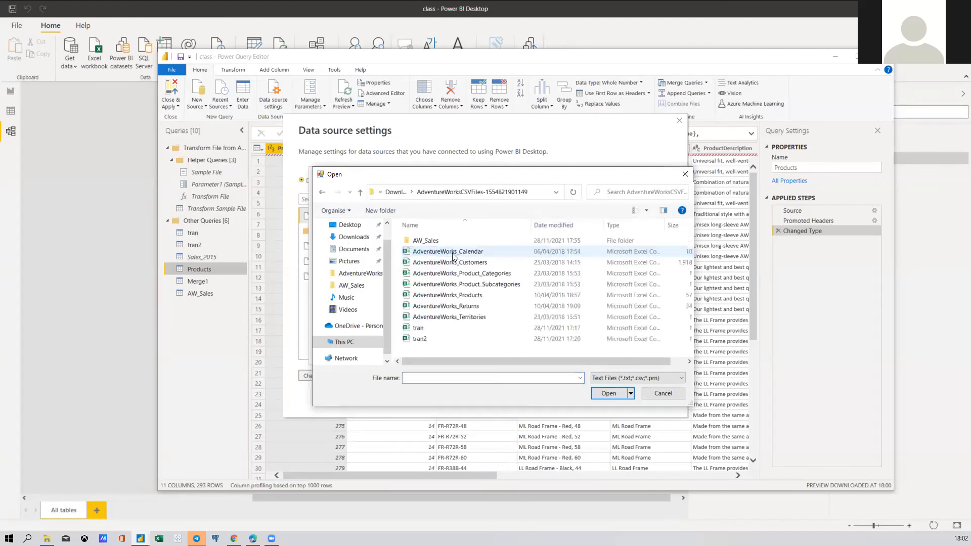
pyautogui.doubleClick(430, 295)
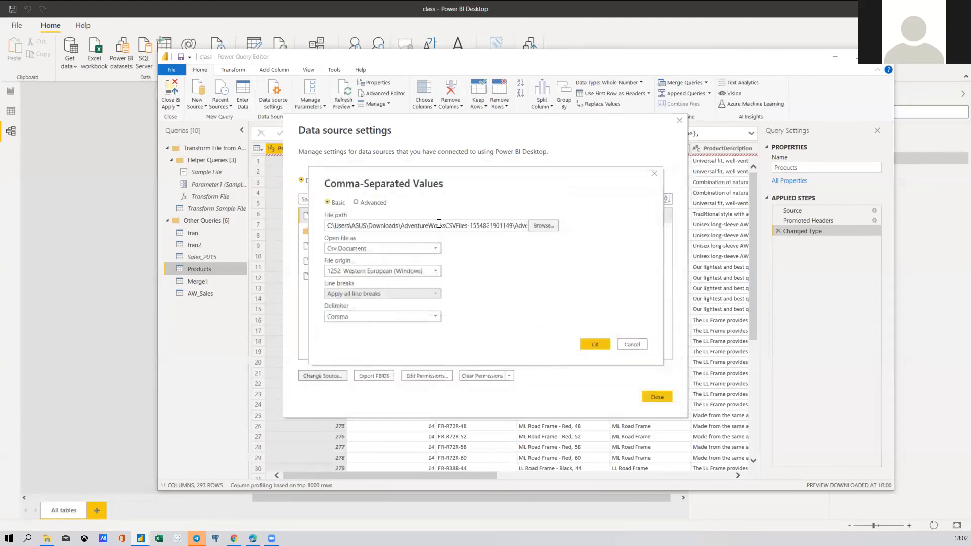
pyautogui.click(591, 345)
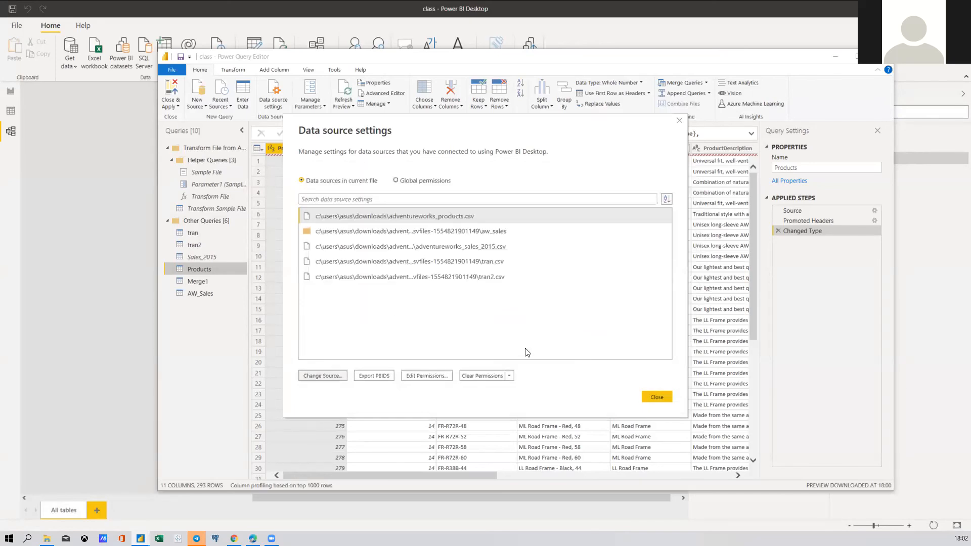
pyautogui.click(658, 399)
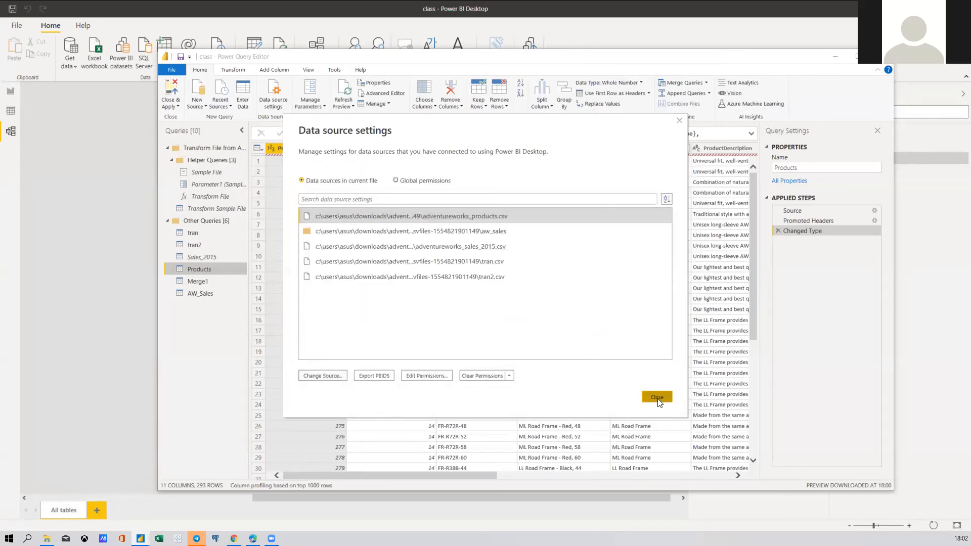
# Apply the query changes to the model, leaving the Power Query Editor, and refresh all the data
pyautogui.click(164, 87)
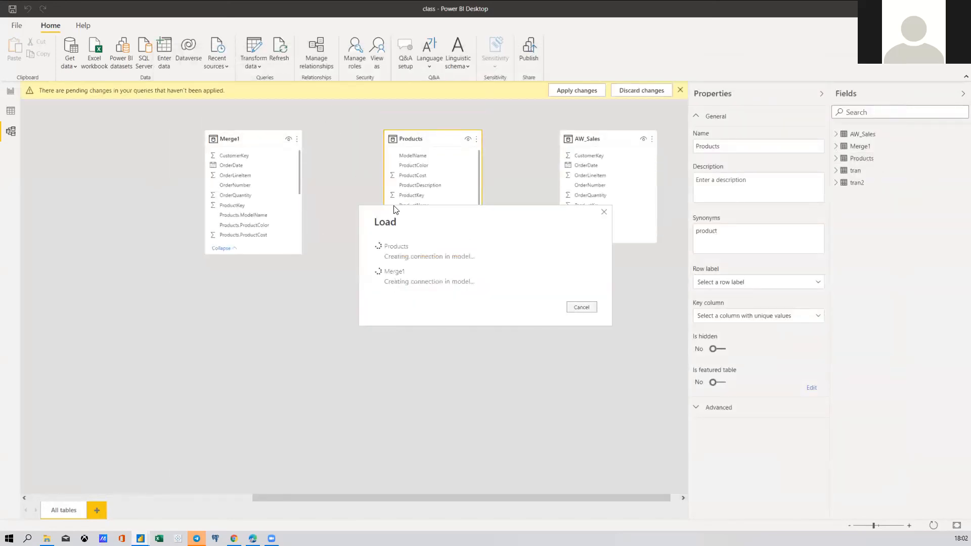
pyautogui.click(286, 58)
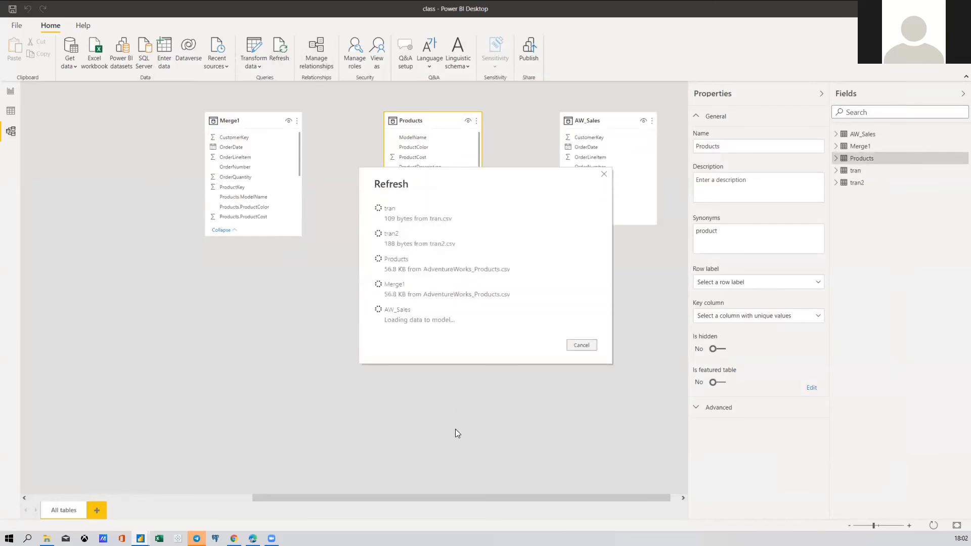